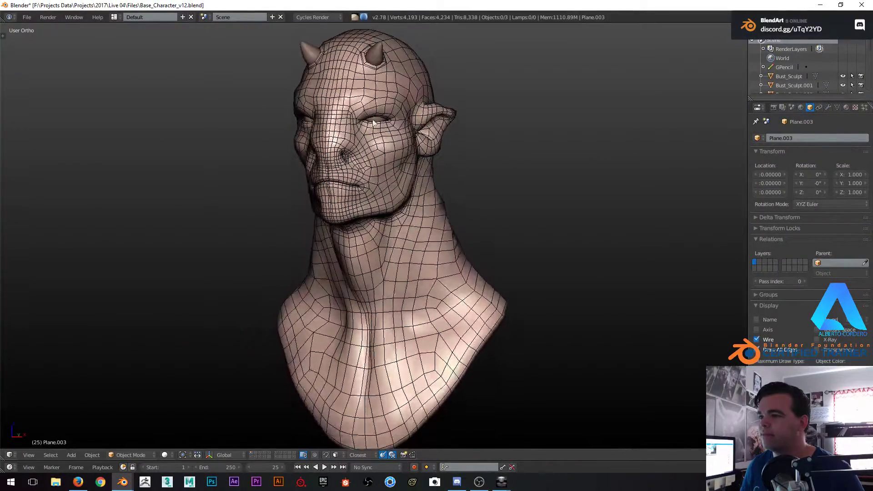
Turn off the Wire display on the character bust mesh
{"action": "scroll", "coordinate": [383, 169], "scroll_direction": "up", "scroll_amount": 5}
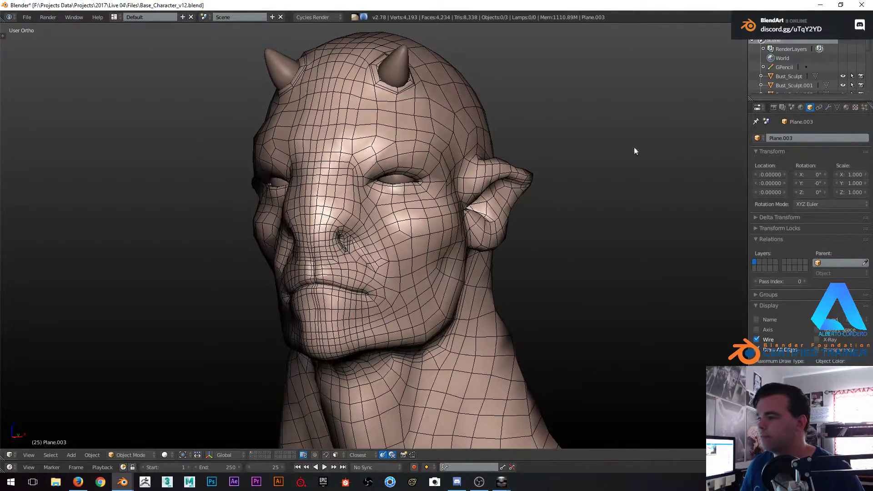
{"action": "left_click", "coordinate": [756, 339]}
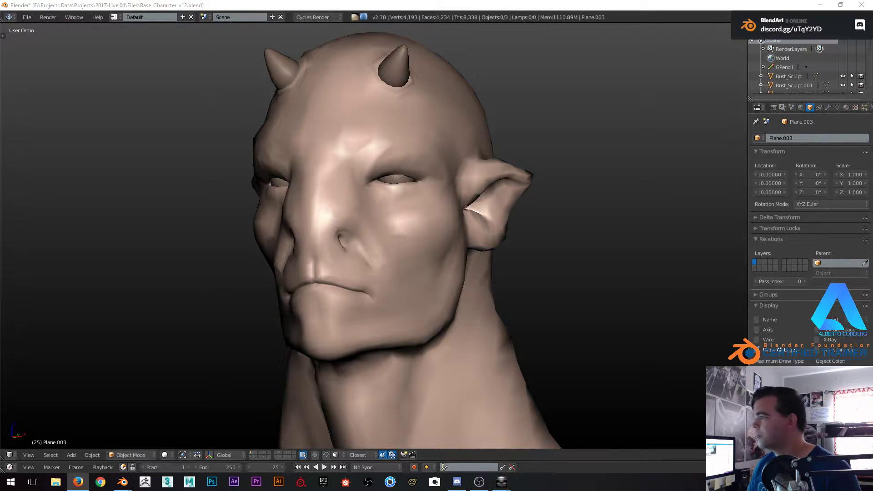
{"action": "left_click", "coordinate": [586, 5]}
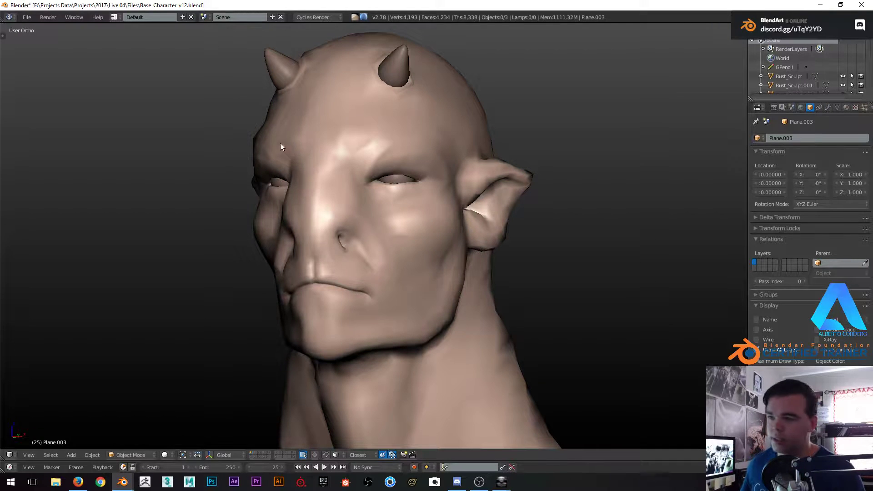
Select the head mesh and inspect its topology in wireframe shading and in Edit Mode
{"action": "right_click", "coordinate": [304, 146]}
{"action": "key", "text": "z"}
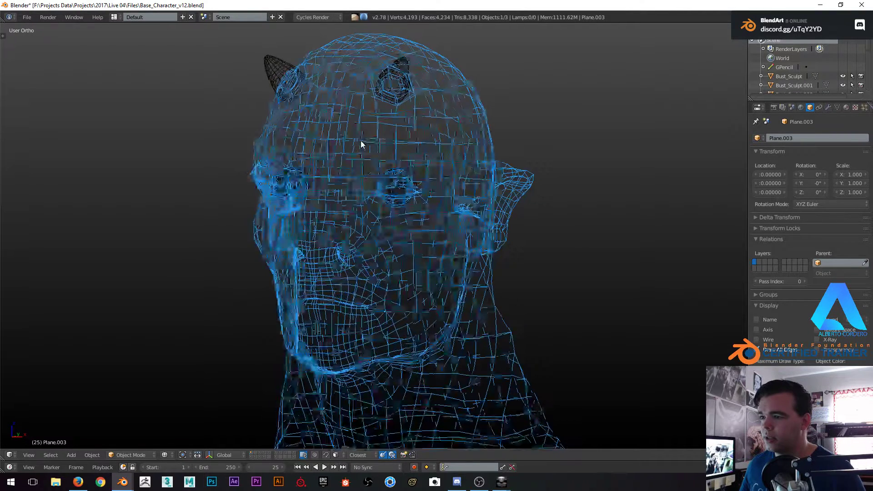
{"action": "key", "text": "z"}
{"action": "scroll", "coordinate": [363, 147], "scroll_direction": "up", "scroll_amount": 2}
{"action": "key", "text": "z"}
{"action": "key", "text": "z"}
{"action": "mouse_move", "coordinate": [344, 136]}
{"action": "middle_mouse_down"}
{"action": "mouse_move", "coordinate": [395, 144]}
{"action": "mouse_move", "coordinate": [462, 138]}
{"action": "mouse_move", "coordinate": [550, 154]}
{"action": "mouse_move", "coordinate": [392, 157]}
{"action": "mouse_move", "coordinate": [386, 141]}
{"action": "mouse_move", "coordinate": [400, 130]}
{"action": "mouse_move", "coordinate": [365, 164]}
{"action": "mouse_move", "coordinate": [389, 153]}
{"action": "mouse_move", "coordinate": [409, 196]}
{"action": "mouse_move", "coordinate": [306, 201]}
{"action": "mouse_move", "coordinate": [360, 256]}
{"action": "mouse_move", "coordinate": [376, 195]}
{"action": "mouse_move", "coordinate": [468, 238]}
{"action": "mouse_move", "coordinate": [389, 211]}
{"action": "middle_mouse_up"}
{"action": "key", "text": "Tab"}
{"action": "key", "text": "a"}
{"action": "scroll", "coordinate": [392, 157], "scroll_direction": "up", "scroll_amount": 1}
{"action": "scroll", "coordinate": [409, 196], "scroll_direction": "down", "scroll_amount": 1}
{"action": "scroll", "coordinate": [359, 255], "scroll_direction": "down", "scroll_amount": 1}
{"action": "key", "text": "Tab"}
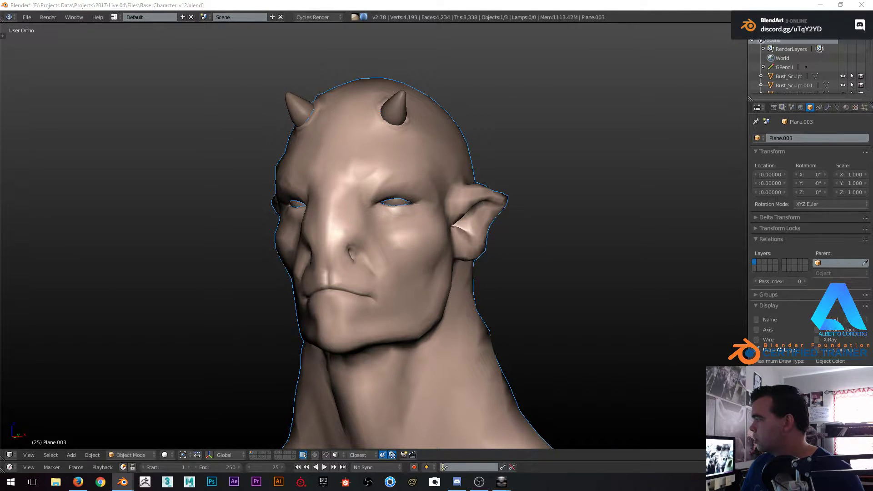
Bring over and maximize the image editor window, and examine the face, ear and neck details of the soldier normal map
{"action": "left_click_drag", "start_coordinate": [872, 27], "coordinate": [413, 19]}
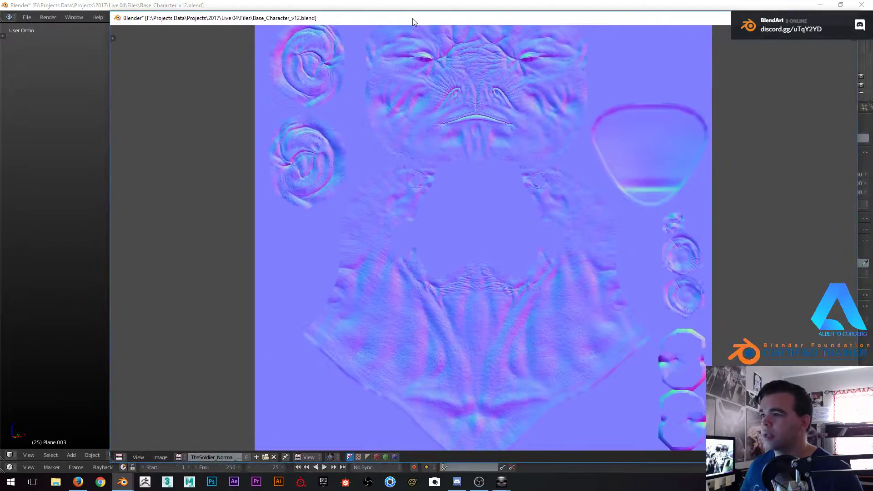
{"action": "double_click", "coordinate": [413, 18]}
{"action": "scroll", "coordinate": [422, 96], "scroll_direction": "up", "scroll_amount": 2}
{"action": "middle_click_drag", "start_coordinate": [422, 97], "coordinate": [377, 96]}
{"action": "scroll", "coordinate": [437, 22], "scroll_direction": "up", "scroll_amount": 2}
{"action": "middle_click_drag", "start_coordinate": [366, 18], "coordinate": [448, 170]}
{"action": "scroll", "coordinate": [449, 170], "scroll_direction": "down", "scroll_amount": 3}
{"action": "middle_click_drag", "start_coordinate": [427, 319], "coordinate": [395, 80]}
{"action": "middle_click_drag", "start_coordinate": [579, 277], "coordinate": [440, 207]}
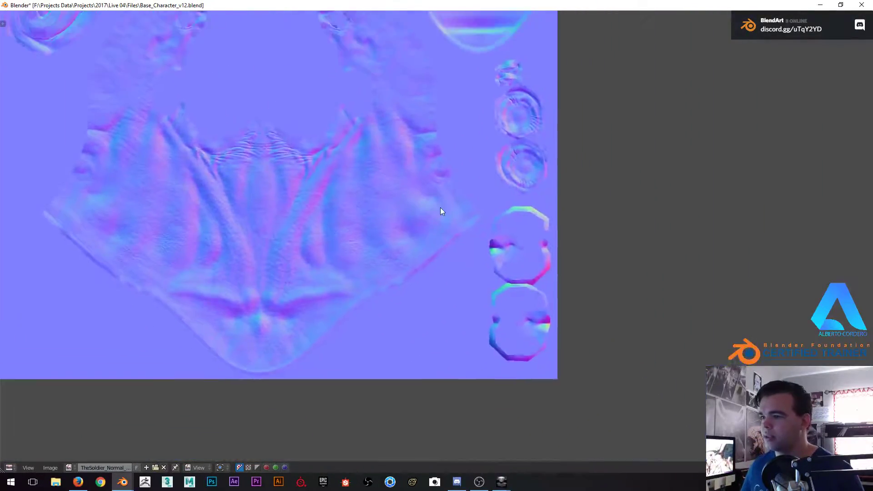
{"action": "scroll", "coordinate": [441, 206], "scroll_direction": "up", "scroll_amount": 4}
{"action": "scroll", "coordinate": [331, 135], "scroll_direction": "down", "scroll_amount": 1}
{"action": "middle_click_drag", "start_coordinate": [151, 73], "coordinate": [417, 144]}
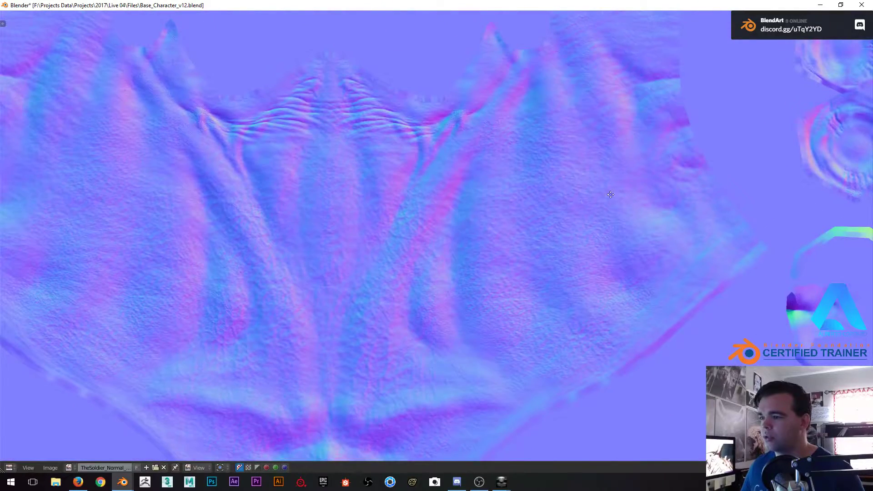
{"action": "scroll", "coordinate": [655, 186], "scroll_direction": "down", "scroll_amount": 2}
{"action": "middle_click_drag", "start_coordinate": [655, 186], "coordinate": [428, 179]}
{"action": "middle_click_drag", "start_coordinate": [381, 29], "coordinate": [424, 286]}
{"action": "middle_click_drag", "start_coordinate": [369, 185], "coordinate": [465, 327]}
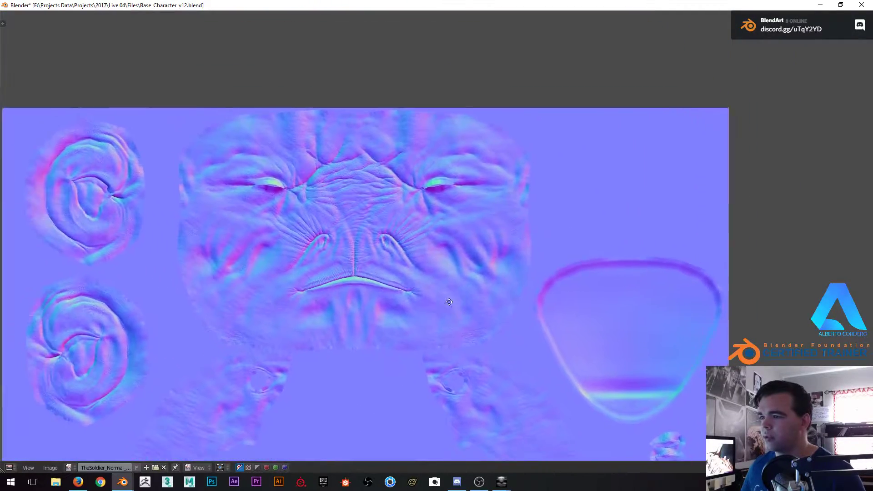
{"action": "scroll", "coordinate": [418, 208], "scroll_direction": "up", "scroll_amount": 2}
{"action": "middle_click_drag", "start_coordinate": [354, 198], "coordinate": [504, 184]}
{"action": "scroll", "coordinate": [332, 153], "scroll_direction": "up", "scroll_amount": 1}
{"action": "scroll", "coordinate": [331, 153], "scroll_direction": "down", "scroll_amount": 3}
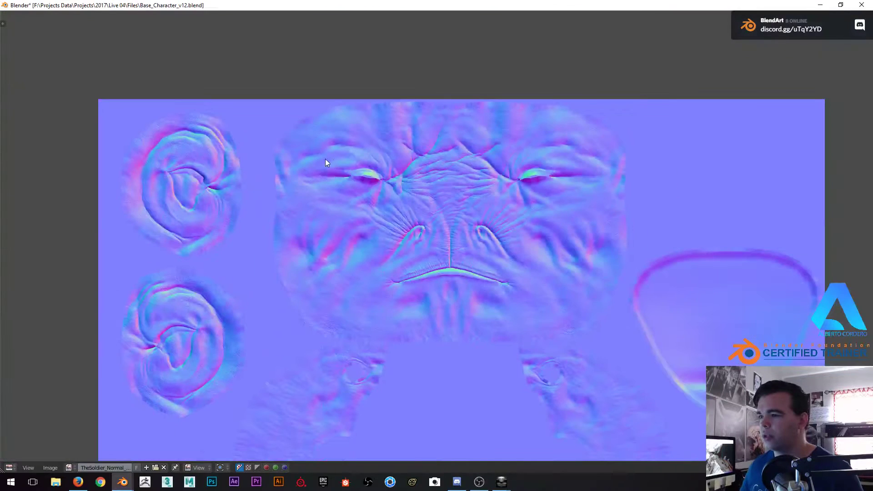
{"action": "middle_click_drag", "start_coordinate": [402, 151], "coordinate": [326, 94]}
{"action": "middle_click_drag", "start_coordinate": [369, 258], "coordinate": [369, 184]}
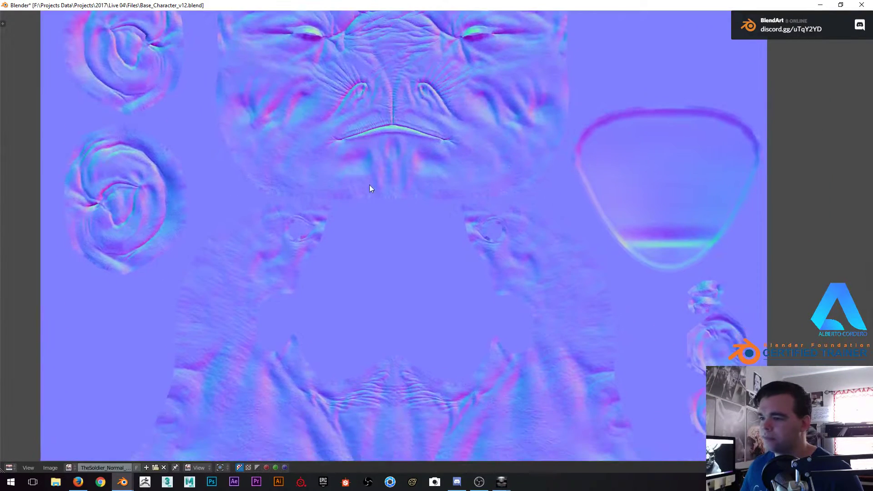
{"action": "middle_click_drag", "start_coordinate": [390, 219], "coordinate": [396, 173]}
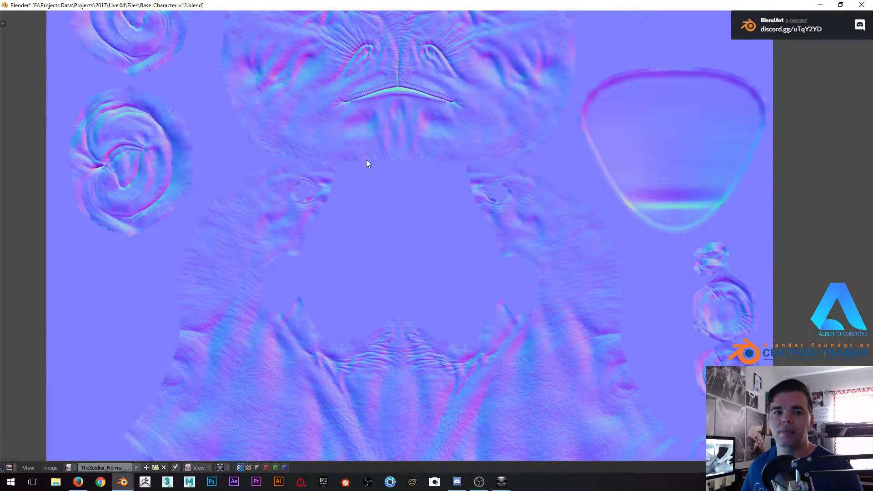
Restore the image editor window to a floating size and place it over the 3D view
{"action": "double_click", "coordinate": [342, 7]}
{"action": "left_click_drag", "start_coordinate": [859, 38], "coordinate": [872, 38]}
{"action": "mouse_move", "coordinate": [394, 149]}
{"action": "middle_mouse_down"}
{"action": "mouse_move", "coordinate": [417, 168]}
{"action": "mouse_move", "coordinate": [386, 145]}
{"action": "mouse_move", "coordinate": [401, 161]}
{"action": "middle_mouse_up"}
{"action": "key", "text": "Tab"}
{"action": "key", "text": "Tab"}
{"action": "left_click_drag", "start_coordinate": [872, 5], "coordinate": [268, 5]}
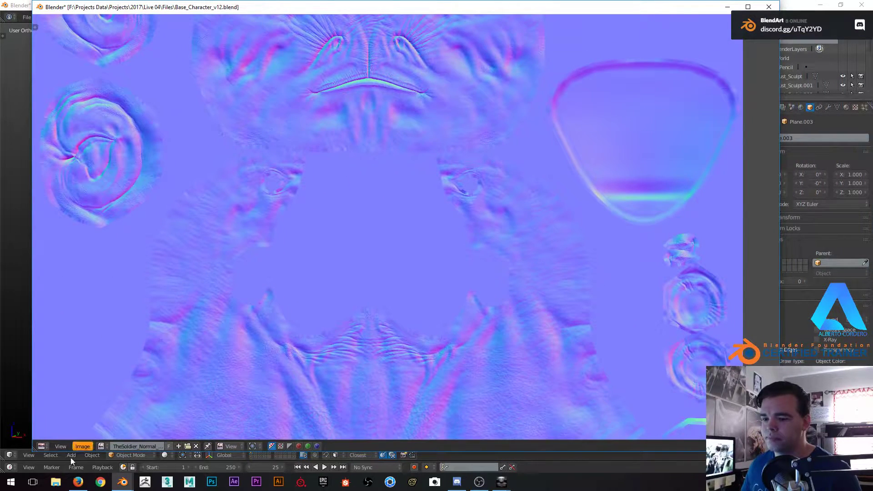
Split the floating window into two side-by-side areas and change one into a Node Editor framing the base material's nodes
{"action": "left_click", "coordinate": [82, 446]}
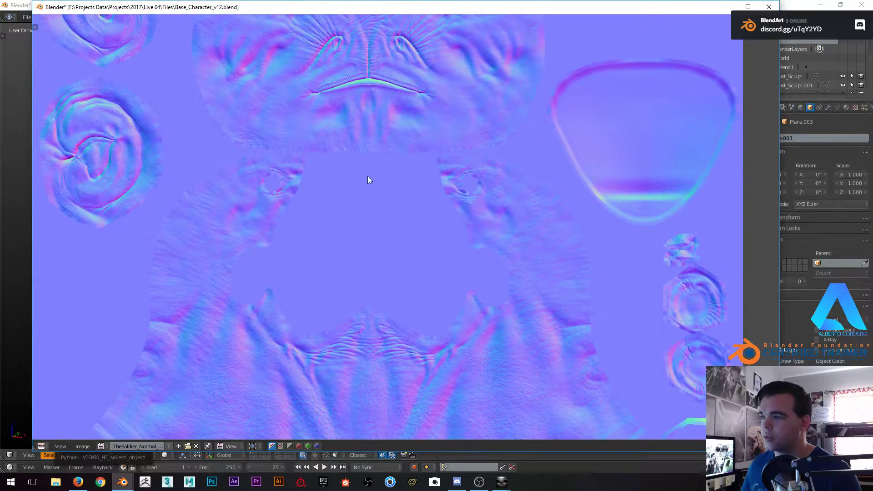
{"action": "left_click_drag", "start_coordinate": [777, 16], "coordinate": [390, 52]}
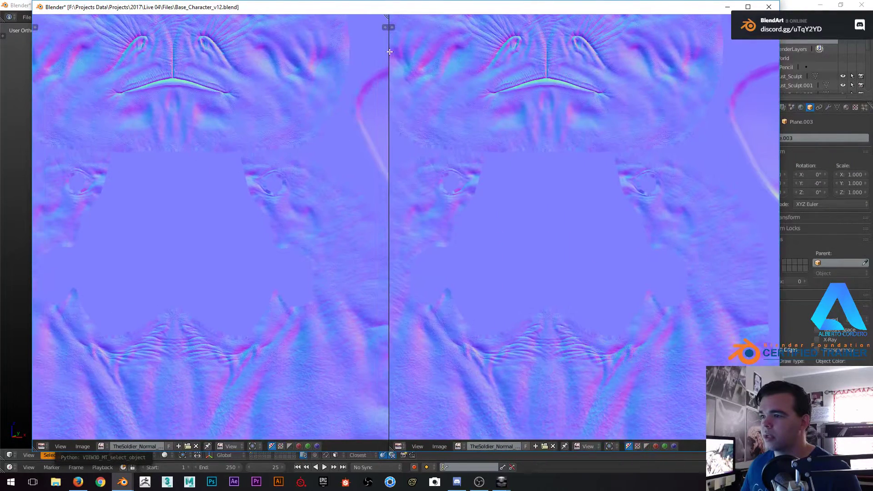
{"action": "left_click", "coordinate": [41, 446]}
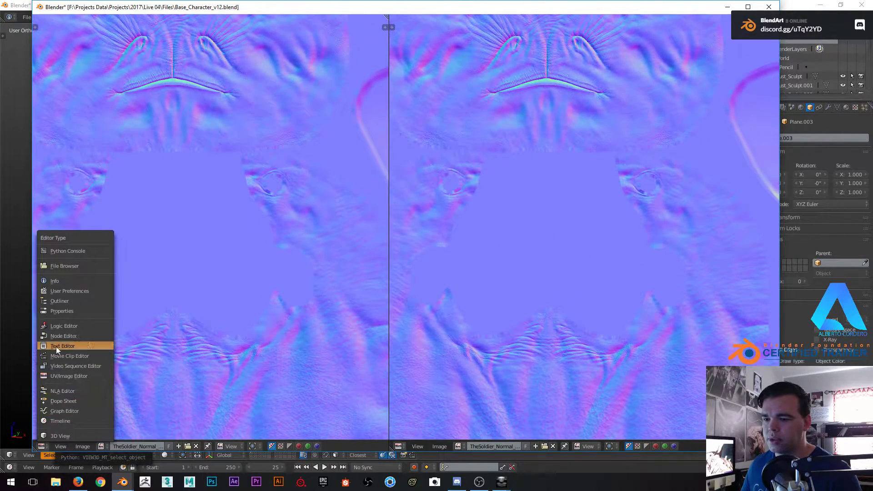
{"action": "left_click", "coordinate": [62, 337]}
{"action": "key", "text": "Home"}
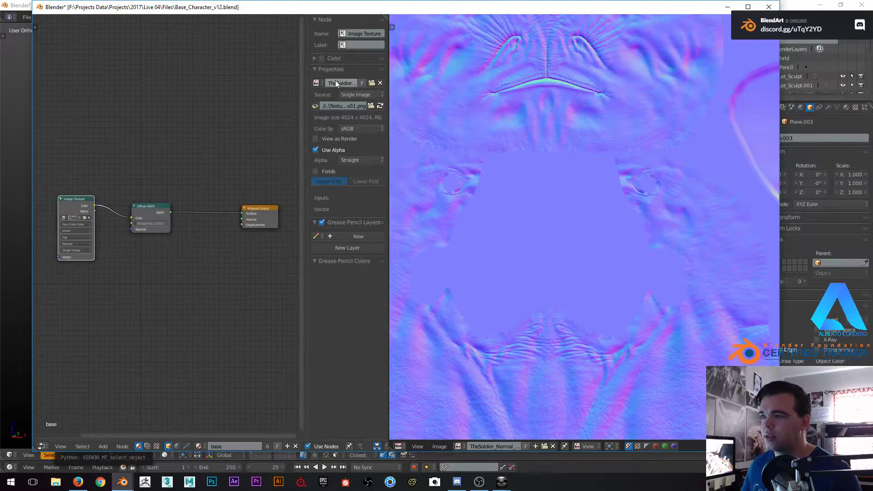
Hide the node properties sidebar and widen the node area, fitting the full normal map into the image area beside it
{"action": "left_click_drag", "start_coordinate": [318, 10], "coordinate": [388, 9]}
{"action": "middle_click_drag", "start_coordinate": [226, 184], "coordinate": [258, 171]}
{"action": "scroll", "coordinate": [257, 171], "scroll_direction": "down", "scroll_amount": 5}
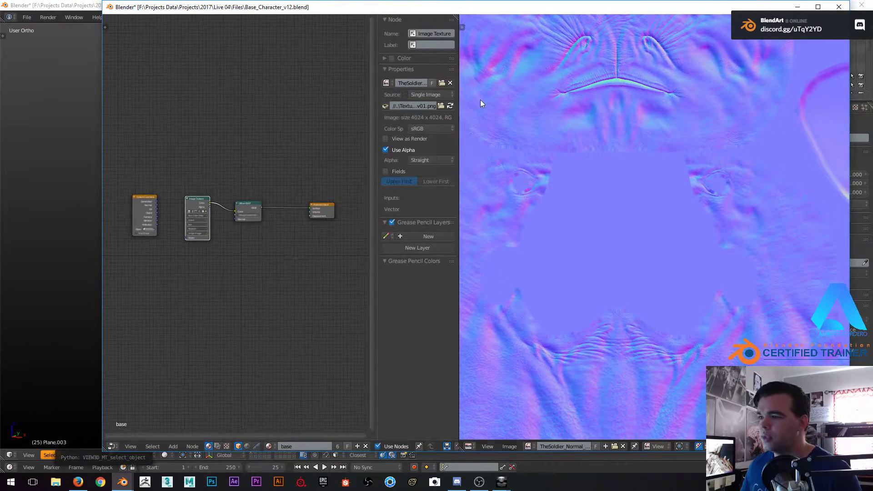
{"action": "key", "text": "t"}
{"action": "key", "text": "t"}
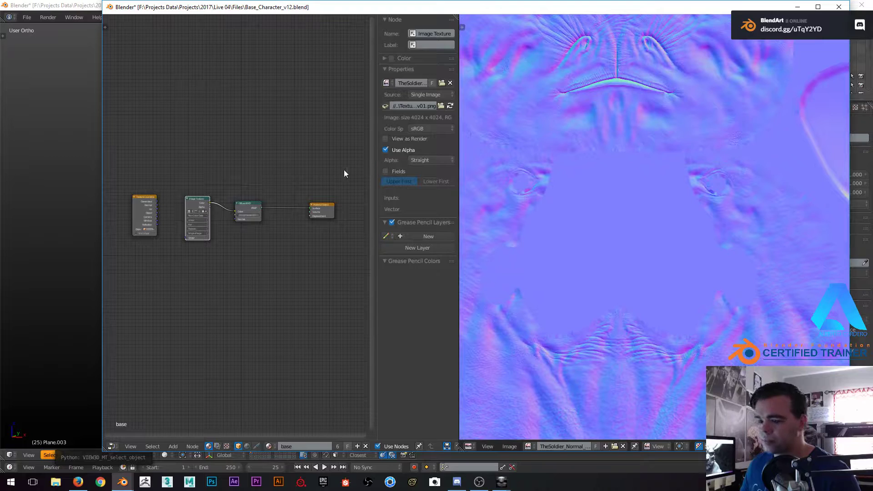
{"action": "key", "text": "n"}
{"action": "key", "text": "n"}
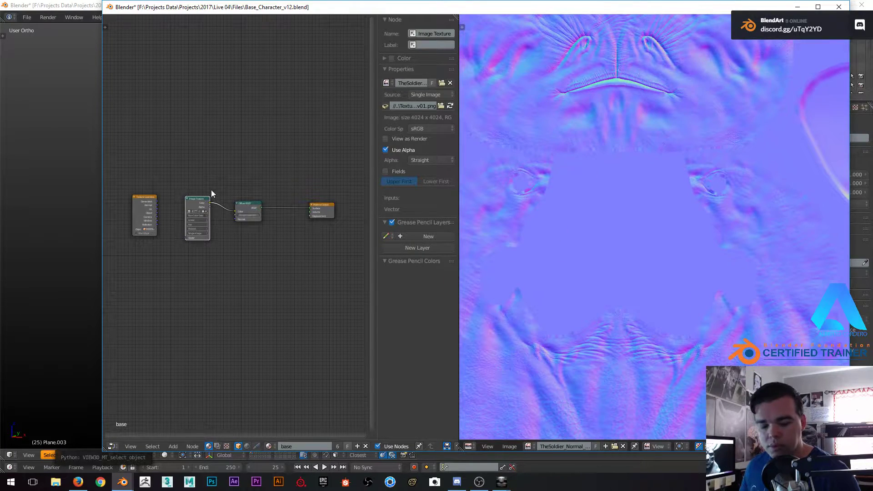
{"action": "key", "text": "n"}
{"action": "left_click_drag", "start_coordinate": [458, 65], "coordinate": [506, 66]}
{"action": "scroll", "coordinate": [669, 114], "scroll_direction": "down", "scroll_amount": 3}
{"action": "scroll", "coordinate": [670, 116], "scroll_direction": "down", "scroll_amount": 3}
{"action": "scroll", "coordinate": [673, 111], "scroll_direction": "up", "scroll_amount": 4}
{"action": "scroll", "coordinate": [670, 110], "scroll_direction": "down", "scroll_amount": 2}
{"action": "scroll", "coordinate": [670, 110], "scroll_direction": "up", "scroll_amount": 1}
{"action": "left_click_drag", "start_coordinate": [507, 39], "coordinate": [562, 39]}
{"action": "scroll", "coordinate": [618, 61], "scroll_direction": "down", "scroll_amount": 1}
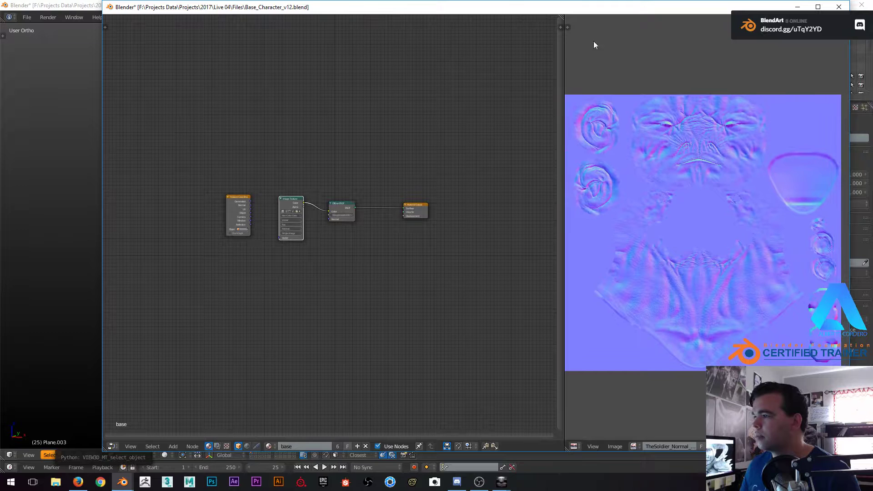
{"action": "left_click_drag", "start_coordinate": [540, 8], "coordinate": [533, 9]}
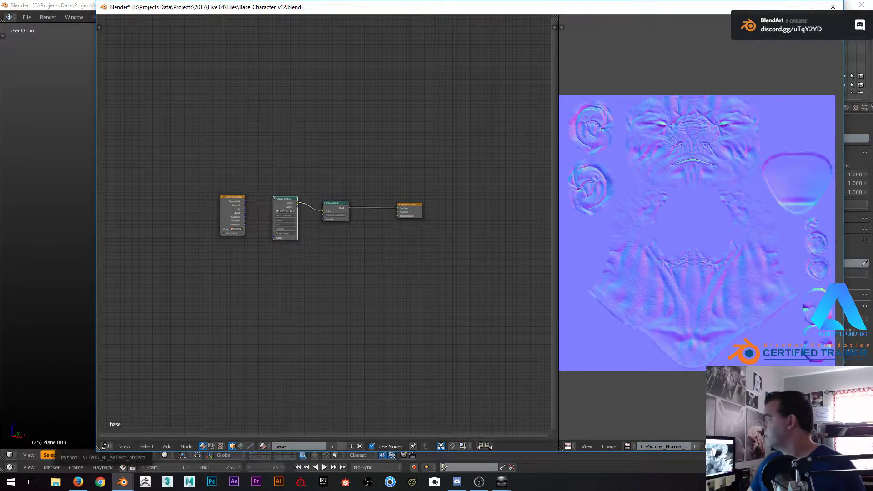
Disconnect the Image Texture node from the Diffuse BSDF color and place a duplicate of the texture node above it
{"action": "scroll", "coordinate": [347, 123], "scroll_direction": "up", "scroll_amount": 7}
{"action": "middle_click_drag", "start_coordinate": [328, 158], "coordinate": [335, 137]}
{"action": "left_click_drag", "start_coordinate": [332, 145], "coordinate": [309, 146]}
{"action": "left_click_drag", "start_coordinate": [262, 130], "coordinate": [246, 159]}
{"action": "key", "text": "shift+d"}
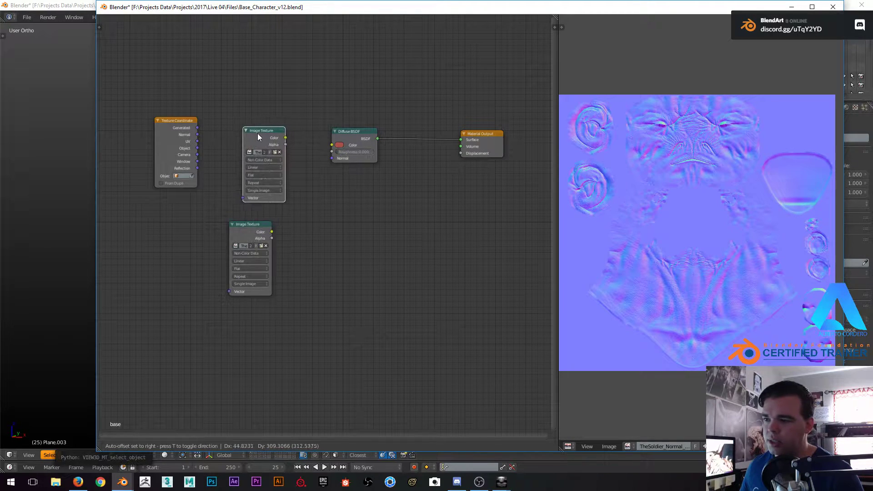
{"action": "left_click", "coordinate": [241, 141]}
Assign the image TheSoldier_Normal_v01.png to the lower Image Texture node
{"action": "scroll", "coordinate": [246, 173], "scroll_direction": "up", "scroll_amount": 1}
{"action": "left_click_drag", "start_coordinate": [253, 254], "coordinate": [240, 272]}
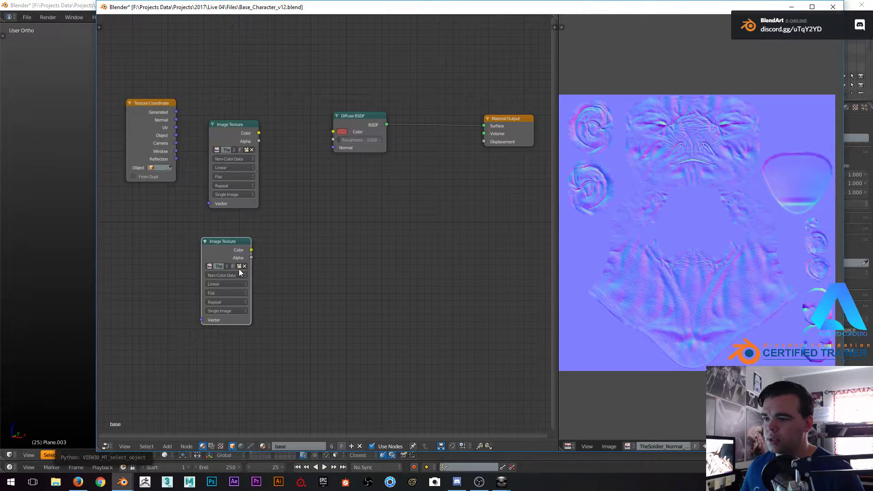
{"action": "left_click", "coordinate": [212, 267]}
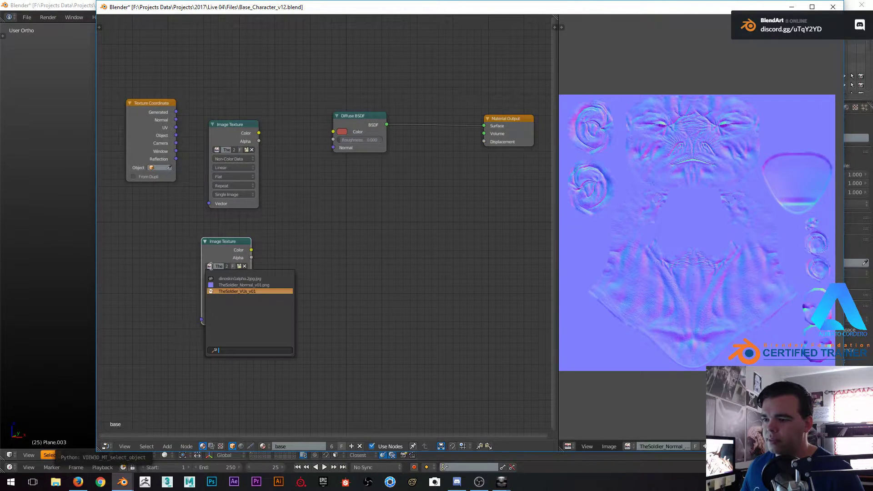
{"action": "left_click", "coordinate": [232, 286]}
Align the two Image Texture nodes in a column and space out the Texture Coordinate, Diffuse BSDF and Material Output nodes around them
{"action": "left_click_drag", "start_coordinate": [230, 135], "coordinate": [231, 135]}
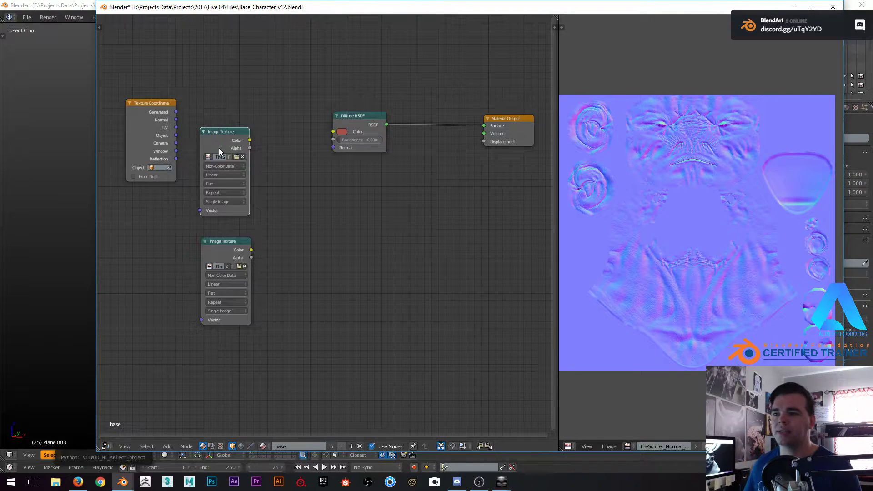
{"action": "scroll", "coordinate": [255, 128], "scroll_direction": "up", "scroll_amount": 1}
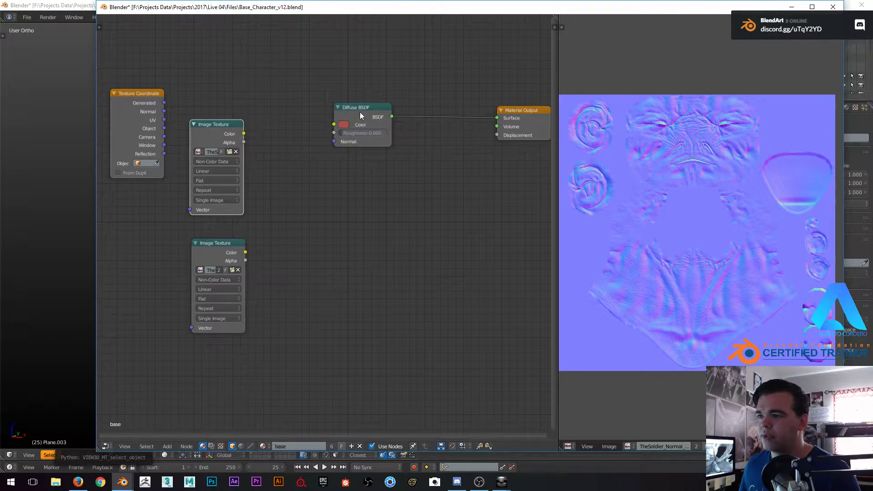
{"action": "scroll", "coordinate": [268, 218], "scroll_direction": "down", "scroll_amount": 3}
{"action": "middle_click_drag", "start_coordinate": [312, 178], "coordinate": [446, 161]}
{"action": "left_click_drag", "start_coordinate": [302, 105], "coordinate": [265, 173]}
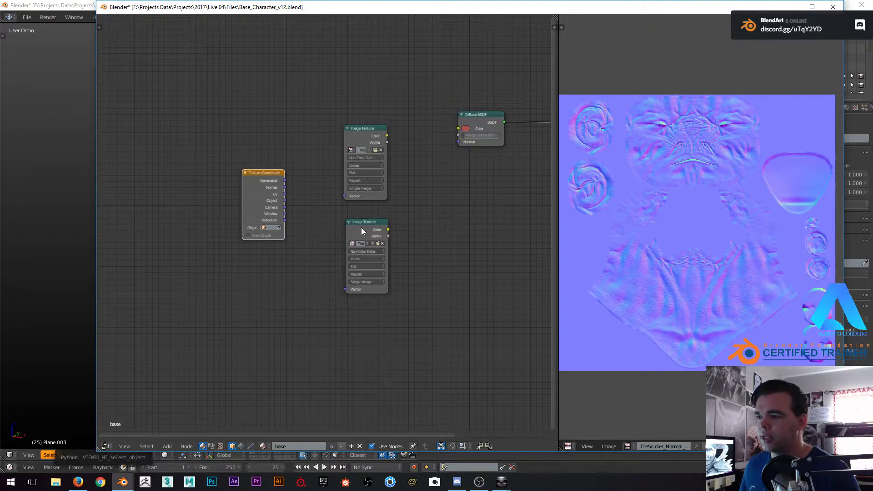
{"action": "left_click_drag", "start_coordinate": [362, 229], "coordinate": [360, 223]}
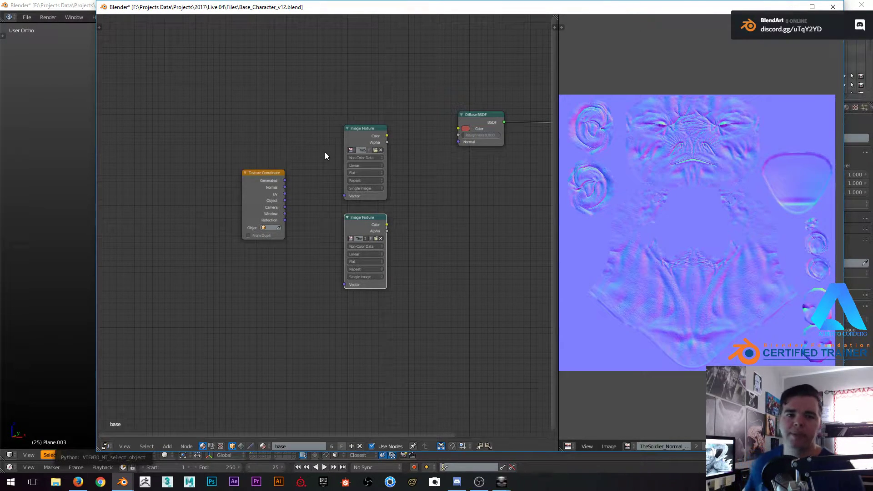
{"action": "middle_click_drag", "start_coordinate": [353, 164], "coordinate": [284, 153]}
{"action": "left_click_drag", "start_coordinate": [412, 104], "coordinate": [407, 118]}
{"action": "middle_click_drag", "start_coordinate": [421, 143], "coordinate": [308, 137]}
{"action": "left_click_drag", "start_coordinate": [424, 101], "coordinate": [467, 105]}
{"action": "left_click_drag", "start_coordinate": [304, 116], "coordinate": [324, 134]}
{"action": "middle_click_drag", "start_coordinate": [294, 146], "coordinate": [319, 146]}
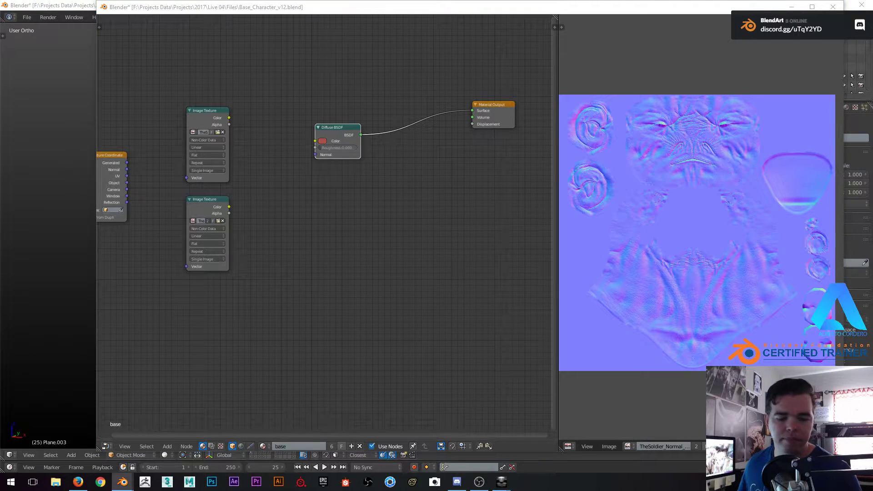
{"action": "key", "text": "shift+a"}
{"action": "mouse_move", "coordinate": [278, 248]}
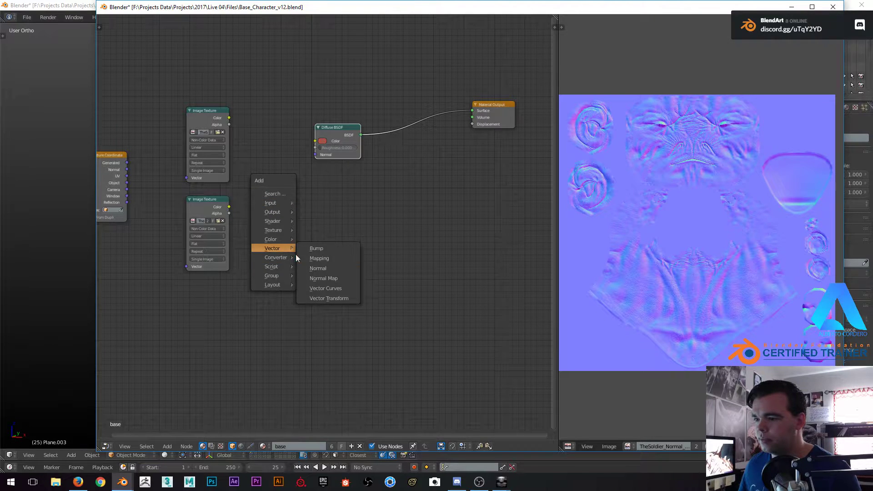
{"action": "left_click", "coordinate": [318, 269]}
{"action": "left_click", "coordinate": [255, 172]}
{"action": "scroll", "coordinate": [256, 179], "scroll_direction": "up", "scroll_amount": 1}
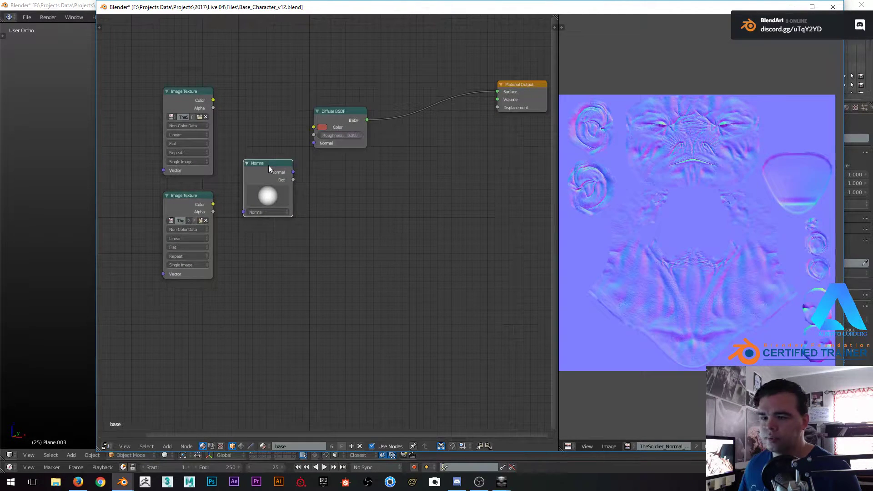
{"action": "scroll", "coordinate": [267, 168], "scroll_direction": "up", "scroll_amount": 1}
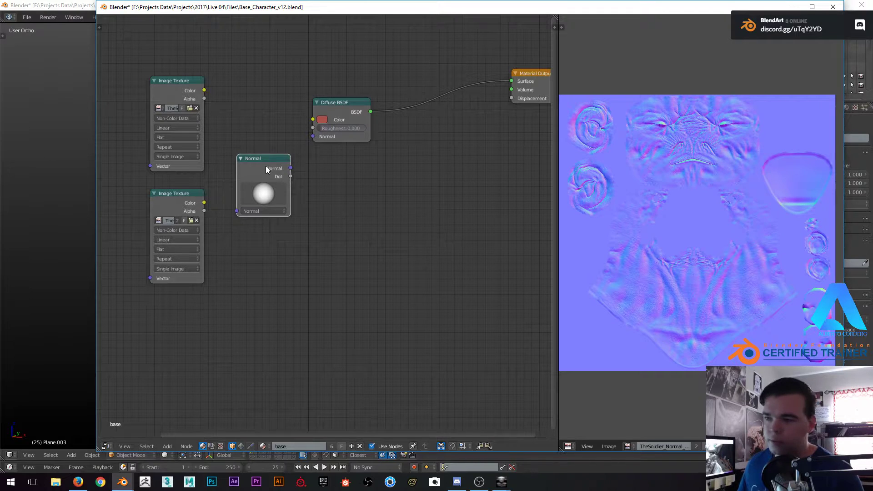
{"action": "key", "text": "x"}
Add a Normal Map node between the Image Texture nodes and the Diffuse BSDF
{"action": "key", "text": "shift+a"}
{"action": "mouse_move", "coordinate": [282, 200]}
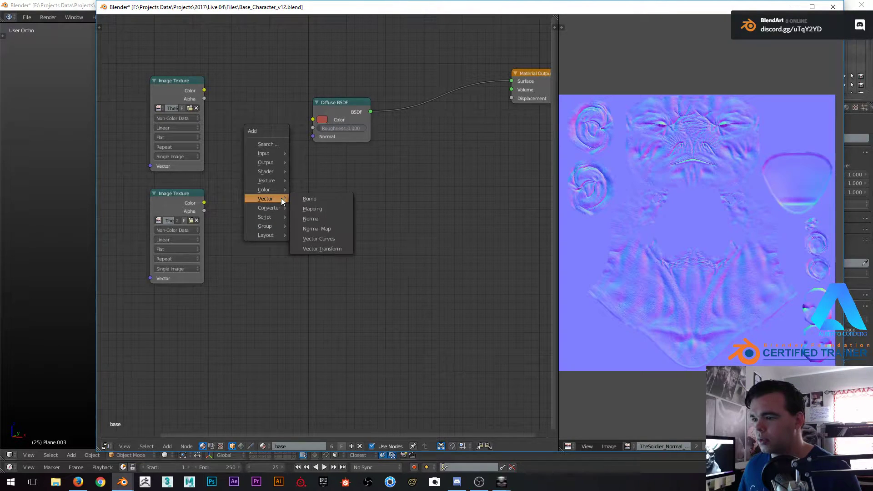
{"action": "left_click", "coordinate": [317, 229]}
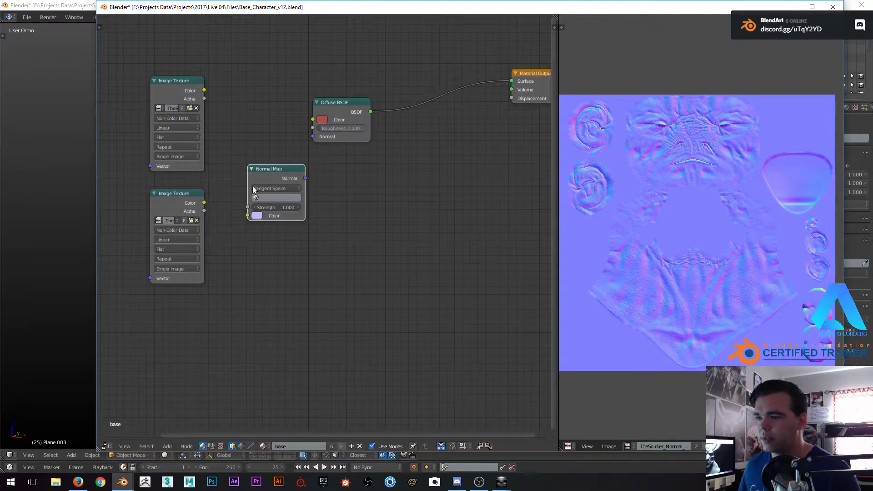
Connect the lower Image Texture node's color output to the Normal Map node's color input, placing the Normal Map beside it
{"action": "left_click", "coordinate": [255, 181]}
{"action": "scroll", "coordinate": [269, 188], "scroll_direction": "up", "scroll_amount": 1}
{"action": "left_click_drag", "start_coordinate": [221, 204], "coordinate": [271, 219]}
{"action": "left_click_drag", "start_coordinate": [304, 168], "coordinate": [291, 183]}
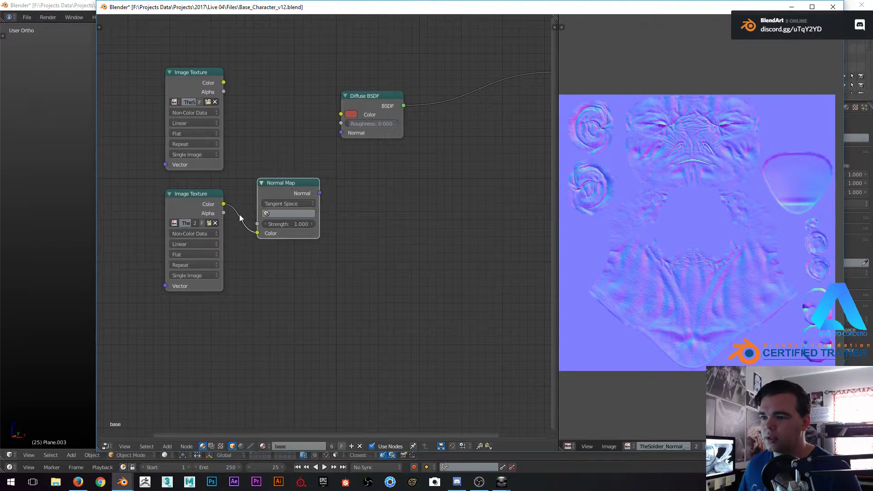
{"action": "left_click", "coordinate": [175, 223]}
{"action": "middle_click_drag", "start_coordinate": [297, 205], "coordinate": [288, 212]}
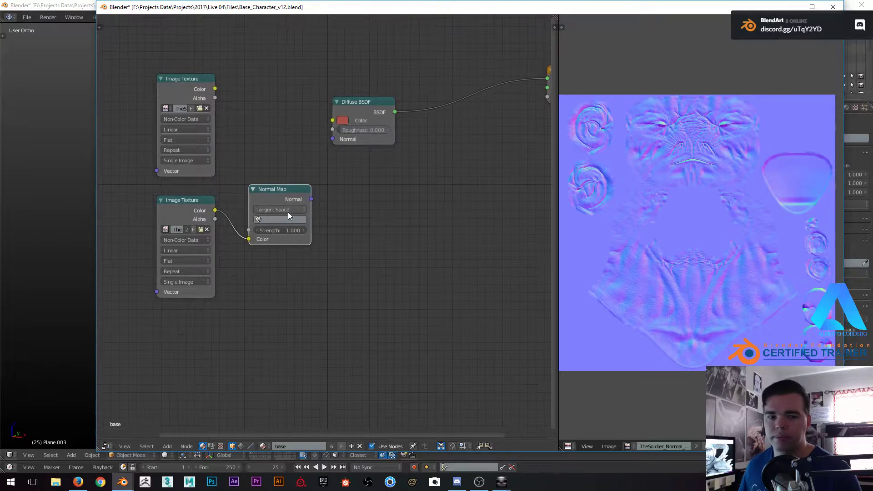
Connect the Normal Map to the Diffuse BSDF's normal input and the Texture Coordinate node to the lower Image Texture's vector input
{"action": "left_click_drag", "start_coordinate": [311, 200], "coordinate": [332, 138]}
{"action": "scroll", "coordinate": [346, 145], "scroll_direction": "down", "scroll_amount": 2}
{"action": "middle_click_drag", "start_coordinate": [359, 155], "coordinate": [390, 174]}
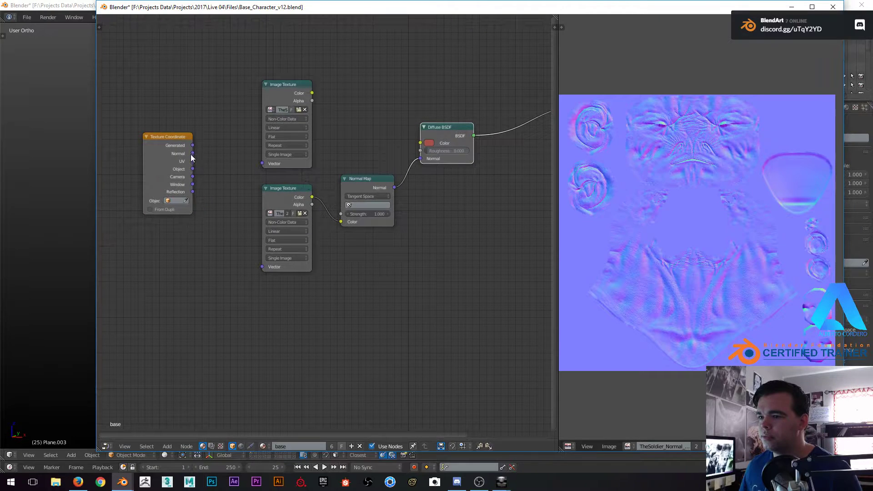
{"action": "left_click_drag", "start_coordinate": [193, 154], "coordinate": [261, 267]}
{"action": "middle_click_drag", "start_coordinate": [355, 231], "coordinate": [256, 237]}
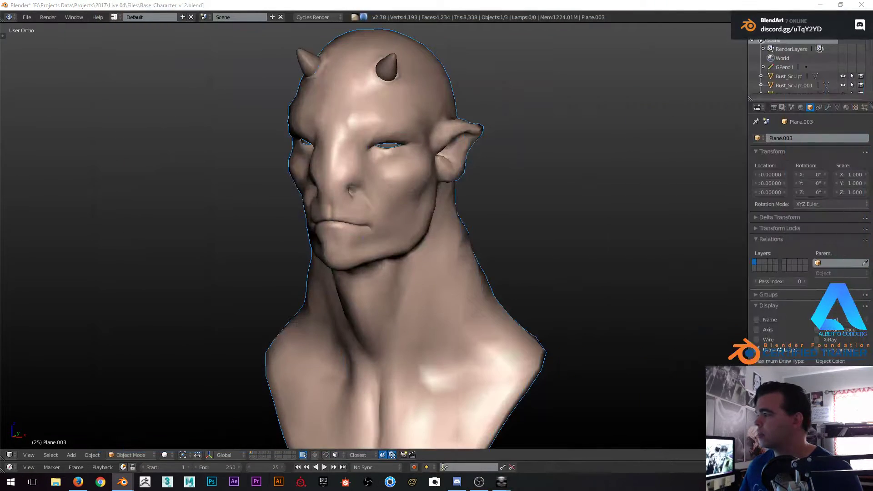
Make the additional scene layer visible alongside the bust and show the rendered preview through the camera
{"action": "middle_click_drag", "start_coordinate": [455, 127], "coordinate": [359, 251]}
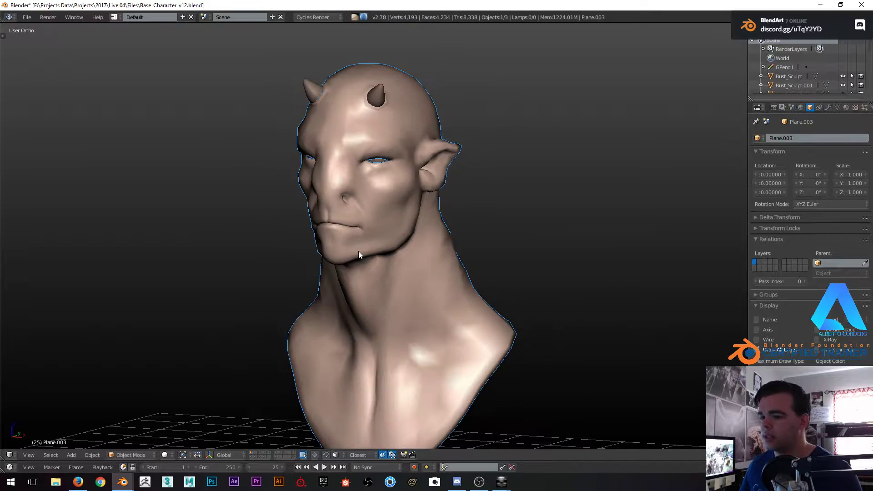
{"action": "left_click", "coordinate": [251, 456], "text": "shift"}
{"action": "scroll", "coordinate": [376, 218], "scroll_direction": "down", "scroll_amount": 3}
{"action": "middle_click_drag", "start_coordinate": [400, 217], "coordinate": [364, 228]}
{"action": "key", "text": "KP_0"}
{"action": "key", "text": "shift+z"}
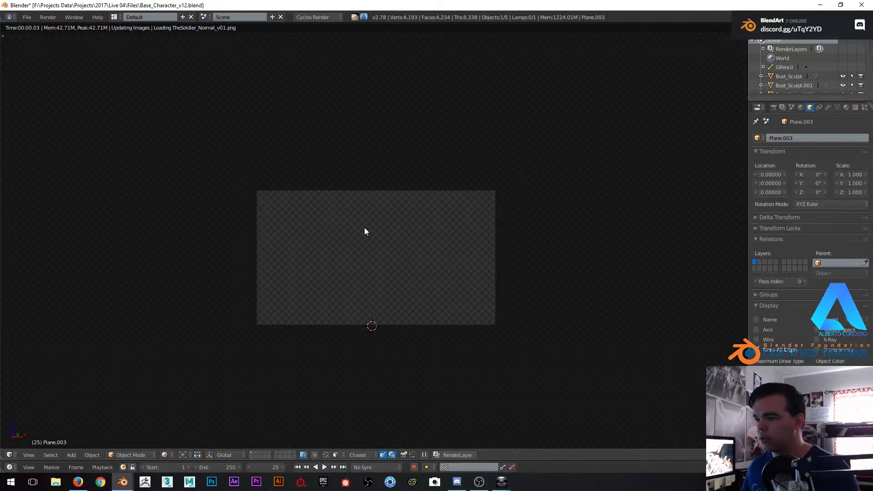
Limit the camera's rendered preview with a border tightly enclosing the whole bust, from the horns to the base of the chest
{"action": "scroll", "coordinate": [365, 230], "scroll_direction": "up", "scroll_amount": 2}
{"action": "key", "text": "ctrl+b"}
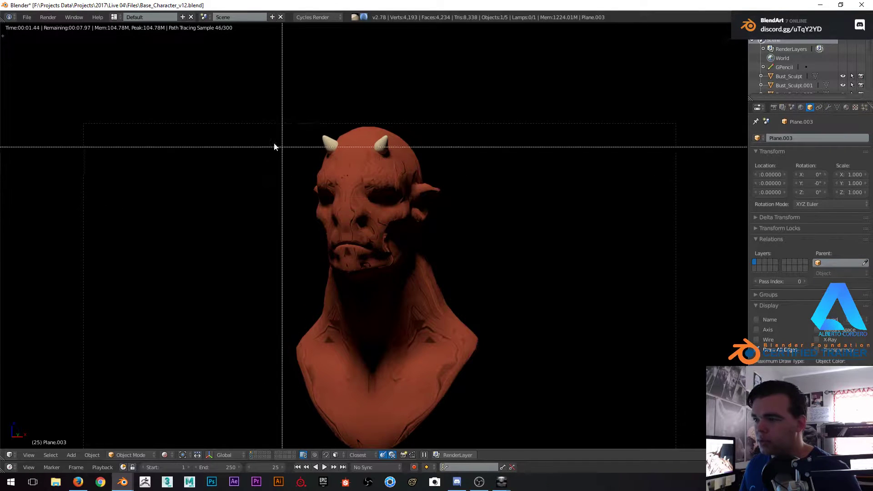
{"action": "mouse_move", "coordinate": [91, 121]}
{"action": "left_mouse_down"}
{"action": "mouse_move", "coordinate": [481, 392]}
{"action": "mouse_move", "coordinate": [480, 429]}
{"action": "left_mouse_up"}
{"action": "middle_click_drag", "start_coordinate": [460, 375], "coordinate": [442, 285], "text": "shift"}
{"action": "key", "text": "ctrl+b"}
{"action": "left_click_drag", "start_coordinate": [279, 33], "coordinate": [462, 367]}
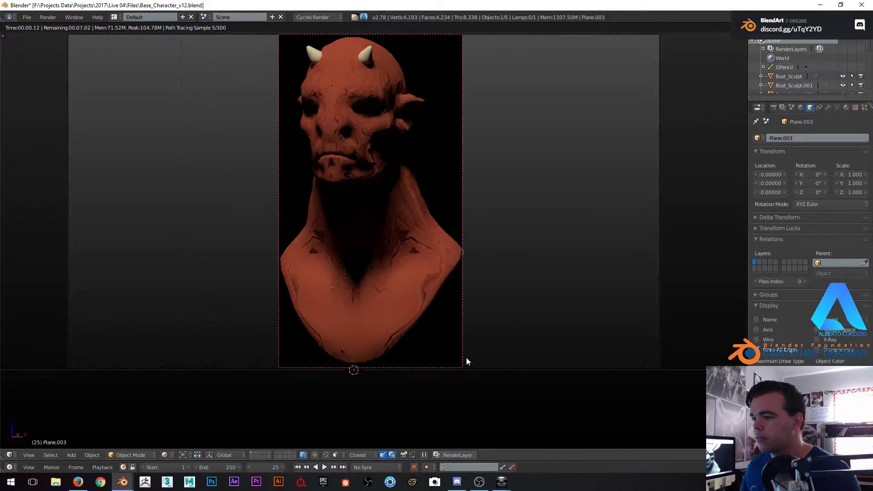
{"action": "key", "text": "ctrl+b"}
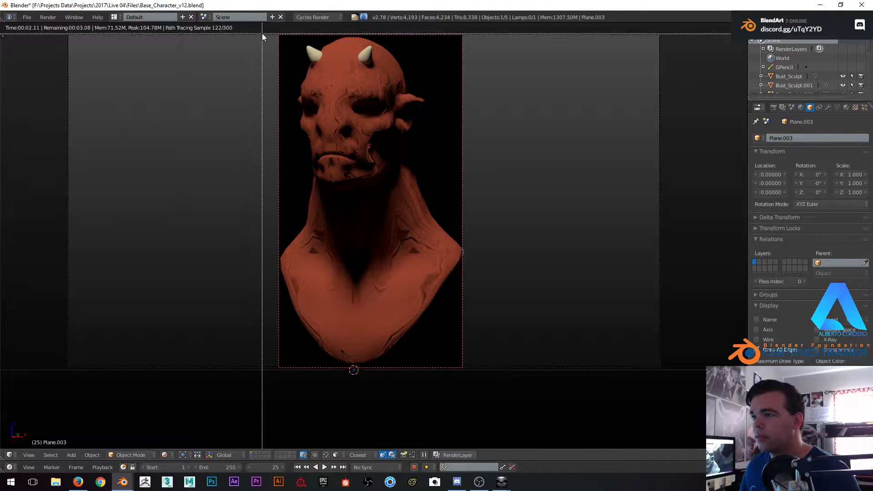
{"action": "left_click_drag", "start_coordinate": [270, 35], "coordinate": [470, 378]}
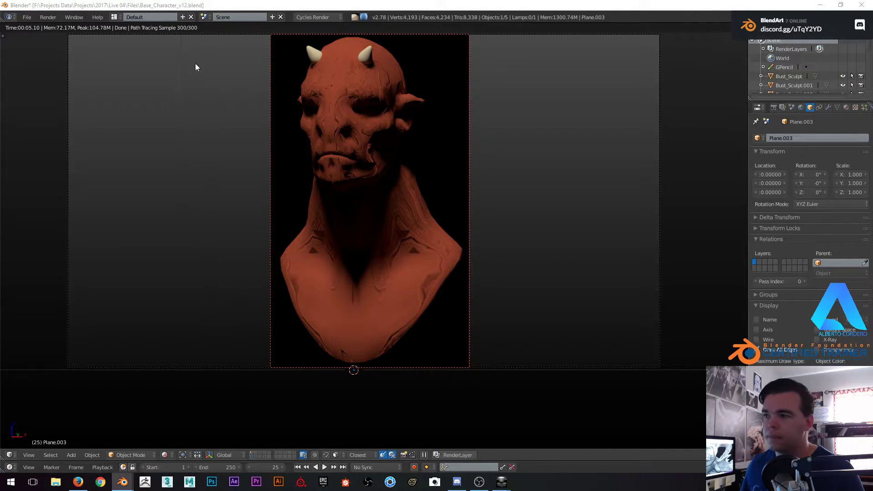
Inspect the bust from several angles in Material viewport shading and return to Solid shading
{"action": "key", "text": "z"}
{"action": "key", "text": "z"}
{"action": "mouse_move", "coordinate": [369, 159]}
{"action": "middle_mouse_down"}
{"action": "mouse_move", "coordinate": [348, 156]}
{"action": "mouse_move", "coordinate": [192, 401]}
{"action": "middle_mouse_up"}
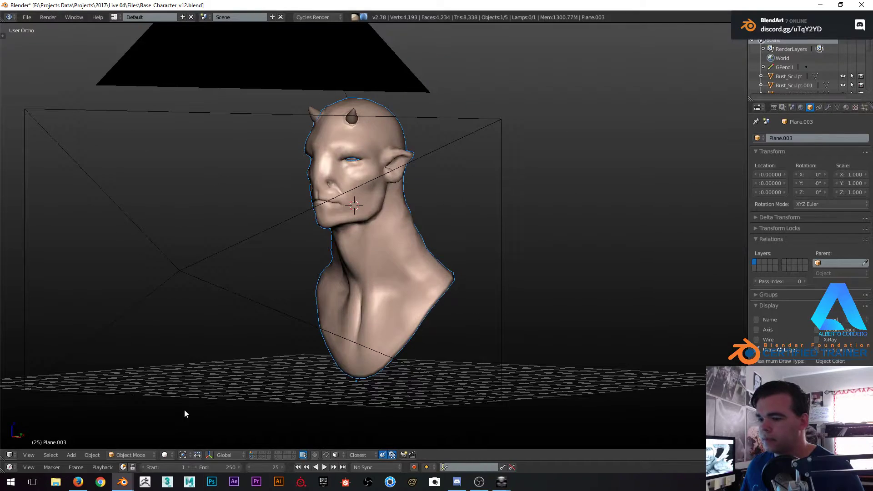
{"action": "left_click", "coordinate": [165, 455]}
{"action": "left_click", "coordinate": [178, 406]}
{"action": "mouse_move", "coordinate": [378, 171]}
{"action": "middle_mouse_down"}
{"action": "mouse_move", "coordinate": [493, 164]}
{"action": "mouse_move", "coordinate": [388, 175]}
{"action": "mouse_move", "coordinate": [400, 176]}
{"action": "middle_mouse_up"}
{"action": "scroll", "coordinate": [417, 171], "scroll_direction": "up", "scroll_amount": 3}
{"action": "scroll", "coordinate": [459, 142], "scroll_direction": "down", "scroll_amount": 2}
{"action": "mouse_move", "coordinate": [464, 140]}
{"action": "middle_mouse_down"}
{"action": "mouse_move", "coordinate": [473, 135]}
{"action": "mouse_move", "coordinate": [463, 140]}
{"action": "middle_mouse_up"}
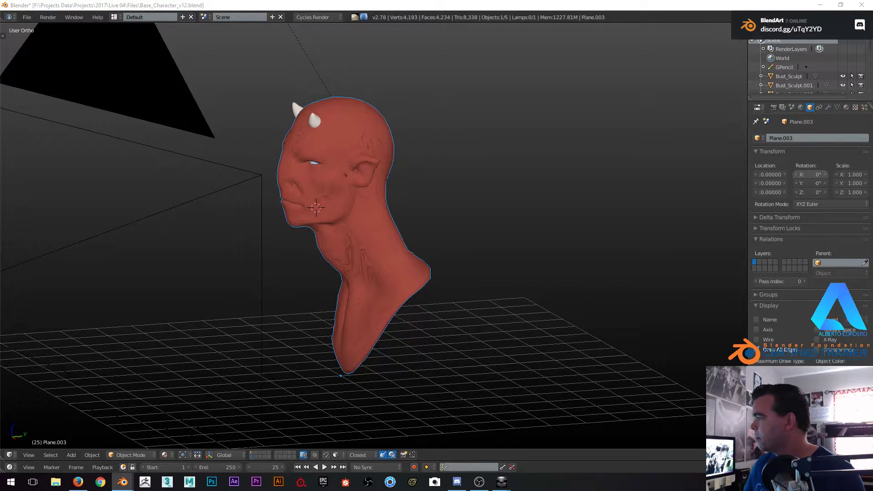
{"action": "scroll", "coordinate": [541, 159], "scroll_direction": "up", "scroll_amount": 3}
{"action": "middle_click_drag", "start_coordinate": [541, 159], "coordinate": [594, 176]}
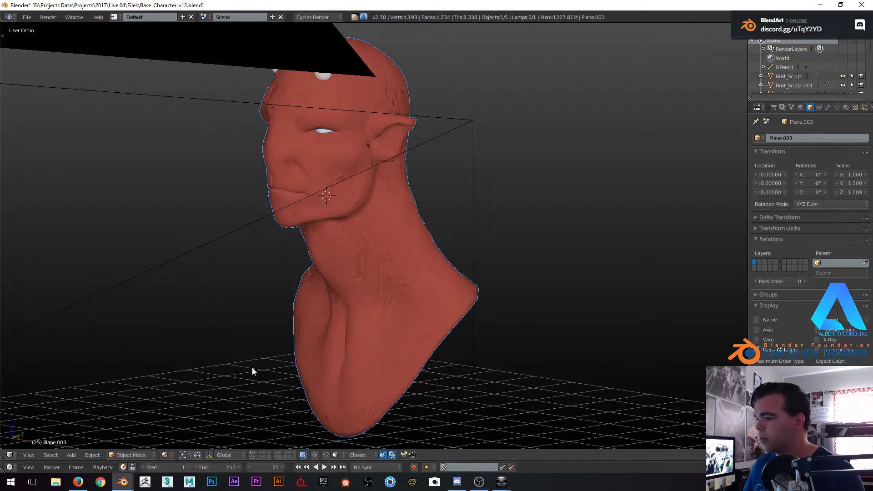
{"action": "left_click", "coordinate": [165, 454]}
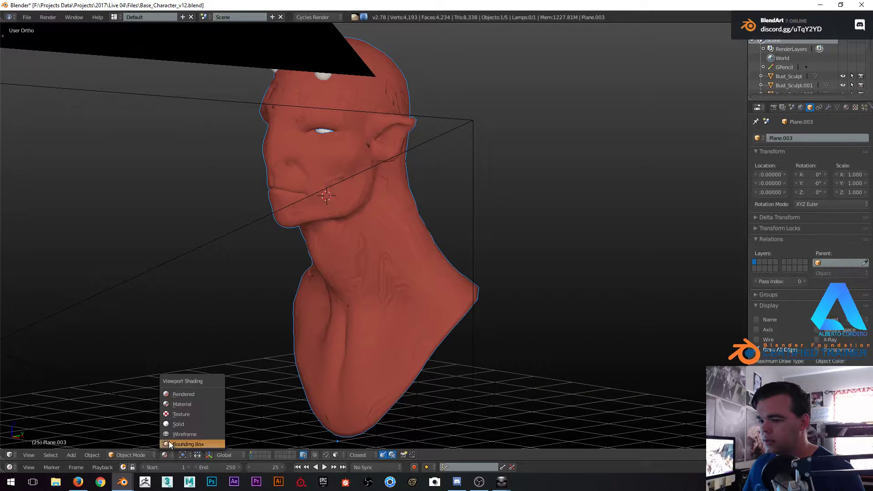
{"action": "left_click", "coordinate": [176, 432]}
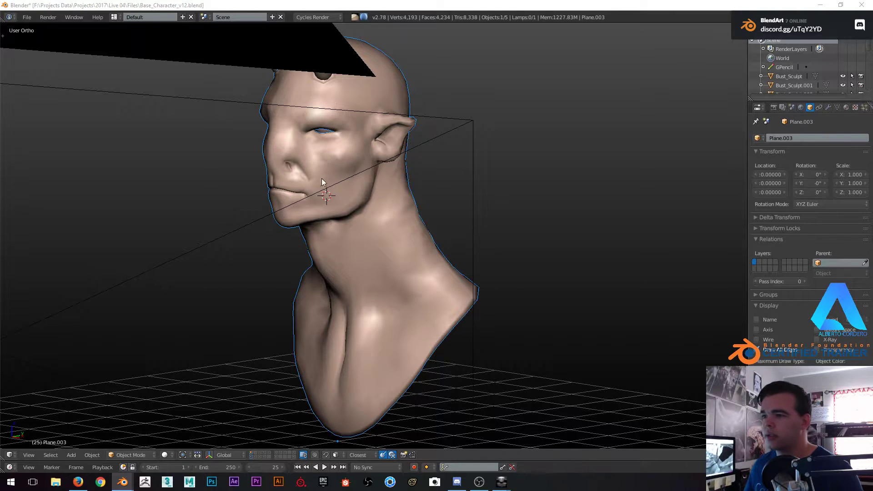
Show the rendered camera preview and bring the node editor window onto the main screen with its preview enlarged on the face
{"action": "middle_click_drag", "start_coordinate": [334, 181], "coordinate": [361, 170]}
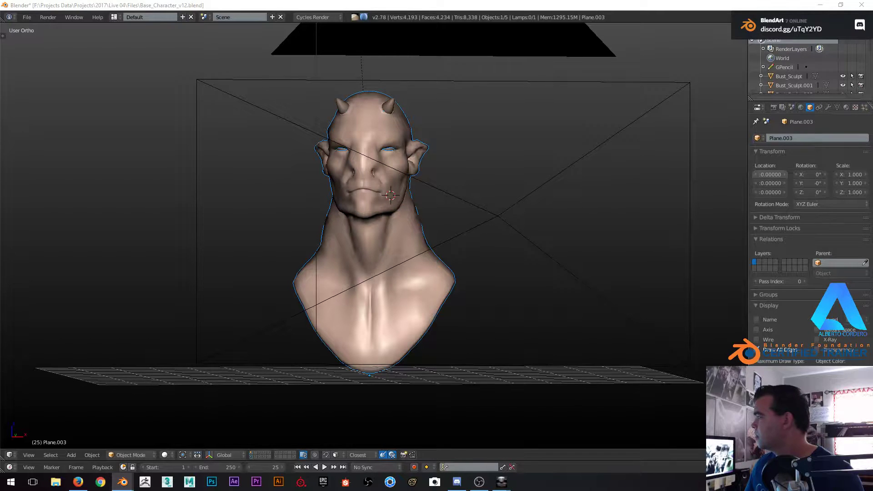
{"action": "key", "text": "KP_0"}
{"action": "key", "text": "shift+z"}
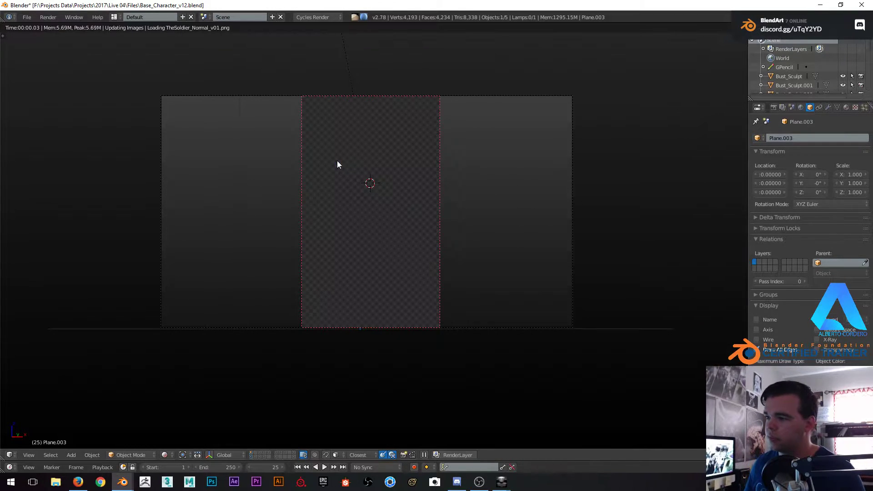
{"action": "scroll", "coordinate": [336, 156], "scroll_direction": "up", "scroll_amount": 2}
{"action": "left_click_drag", "start_coordinate": [872, 44], "coordinate": [241, 0]}
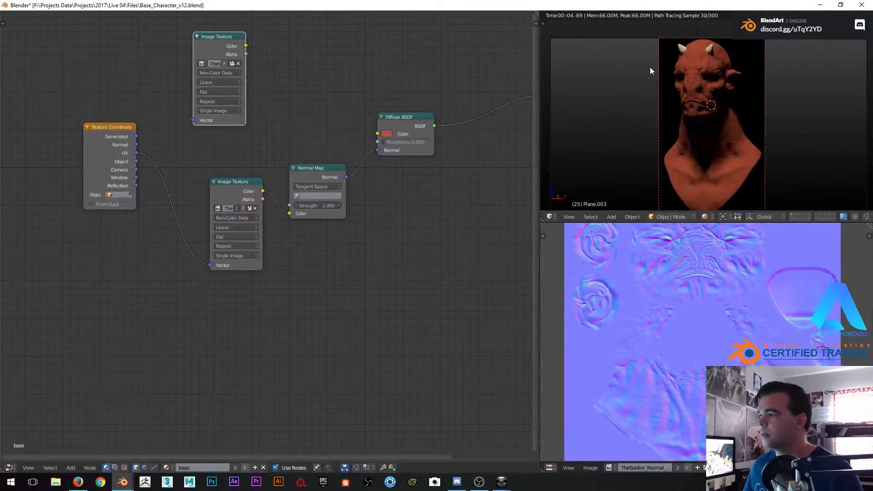
{"action": "scroll", "coordinate": [708, 110], "scroll_direction": "up", "scroll_amount": 4}
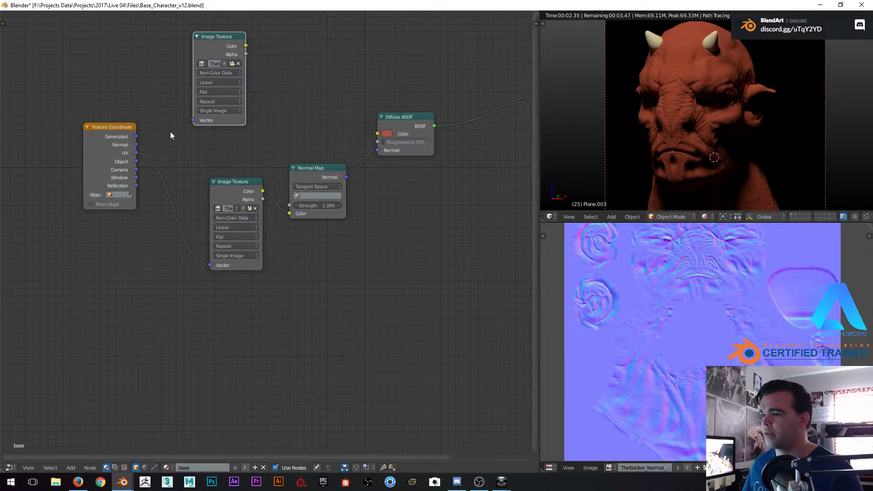
Move the Texture Coordinate node lower and shift the lower Image Texture node away from the Normal Map node
{"action": "scroll", "coordinate": [254, 157], "scroll_direction": "up", "scroll_amount": 1}
{"action": "left_click_drag", "start_coordinate": [91, 118], "coordinate": [96, 141]}
{"action": "middle_click_drag", "start_coordinate": [236, 237], "coordinate": [177, 251]}
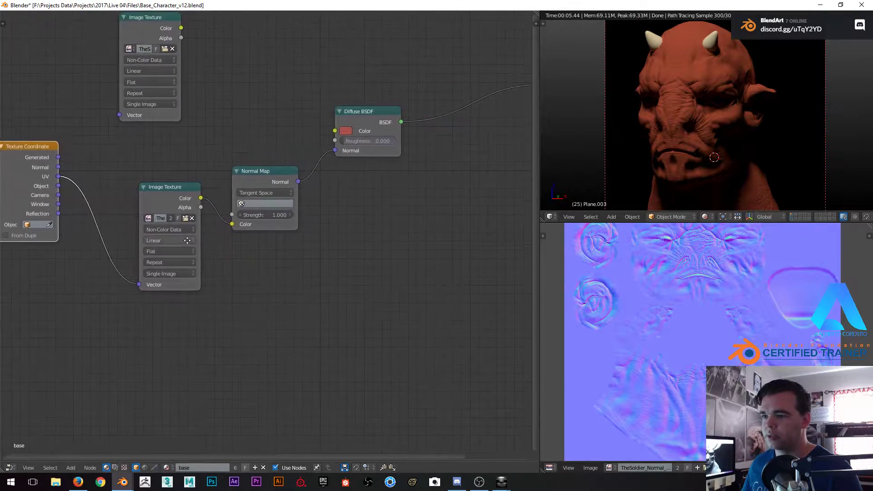
{"action": "scroll", "coordinate": [177, 241], "scroll_direction": "down", "scroll_amount": 1}
{"action": "left_click_drag", "start_coordinate": [187, 199], "coordinate": [165, 191]}
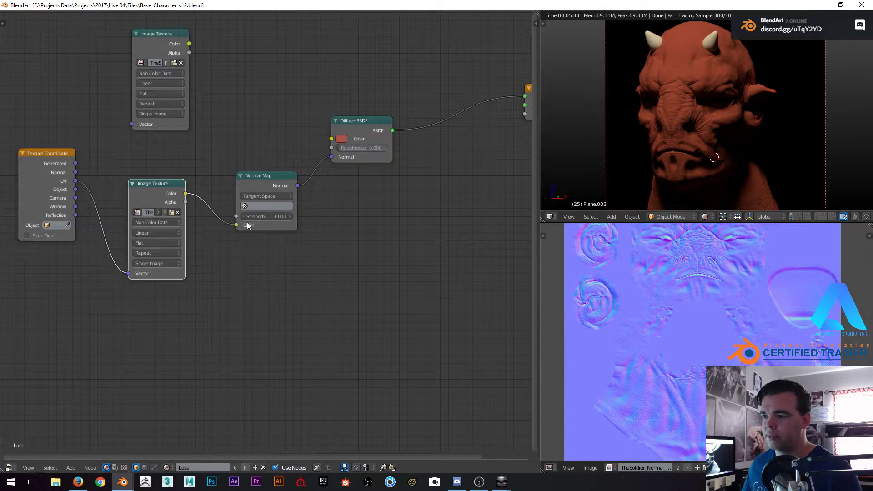
Move the Normal Map node closer to the lower Image Texture and place the upper Image Texture directly above the lower one
{"action": "left_click", "coordinate": [264, 188]}
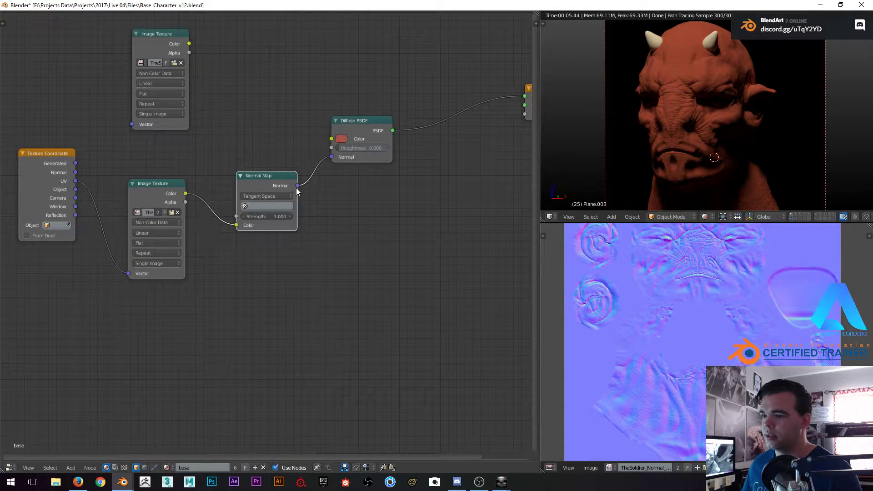
{"action": "scroll", "coordinate": [357, 126], "scroll_direction": "up", "scroll_amount": 3}
{"action": "scroll", "coordinate": [304, 108], "scroll_direction": "down", "scroll_amount": 4}
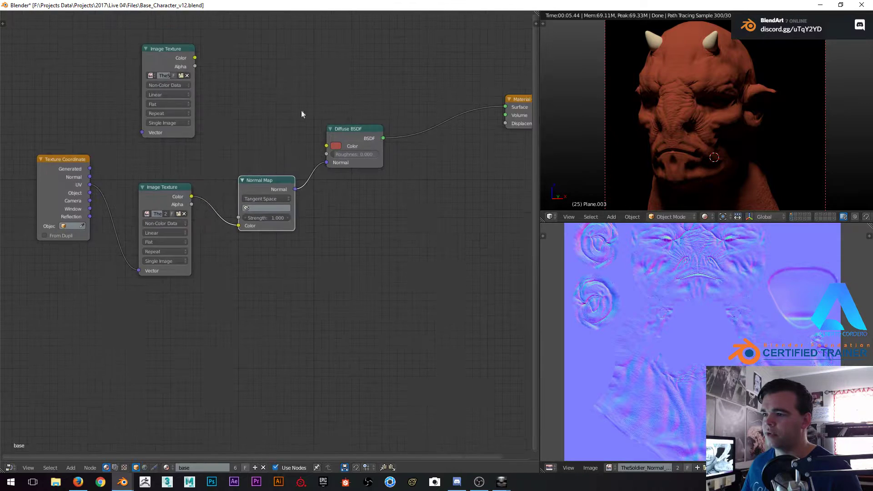
{"action": "middle_click_drag", "start_coordinate": [302, 108], "coordinate": [312, 150]}
{"action": "scroll", "coordinate": [309, 155], "scroll_direction": "up", "scroll_amount": 1}
{"action": "left_click_drag", "start_coordinate": [272, 222], "coordinate": [258, 236]}
{"action": "middle_click_drag", "start_coordinate": [201, 230], "coordinate": [218, 258]}
{"action": "left_click_drag", "start_coordinate": [196, 107], "coordinate": [191, 134]}
{"action": "scroll", "coordinate": [374, 142], "scroll_direction": "down", "scroll_amount": 3}
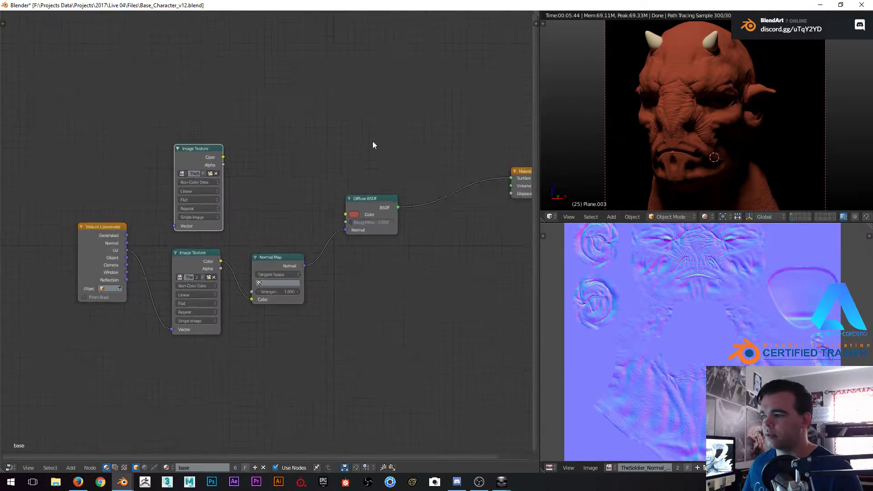
Maximize the rendered preview and examine the normal map detail on the bust's face and neck
{"action": "key", "text": "shift+space"}
{"action": "scroll", "coordinate": [425, 134], "scroll_direction": "down", "scroll_amount": 1}
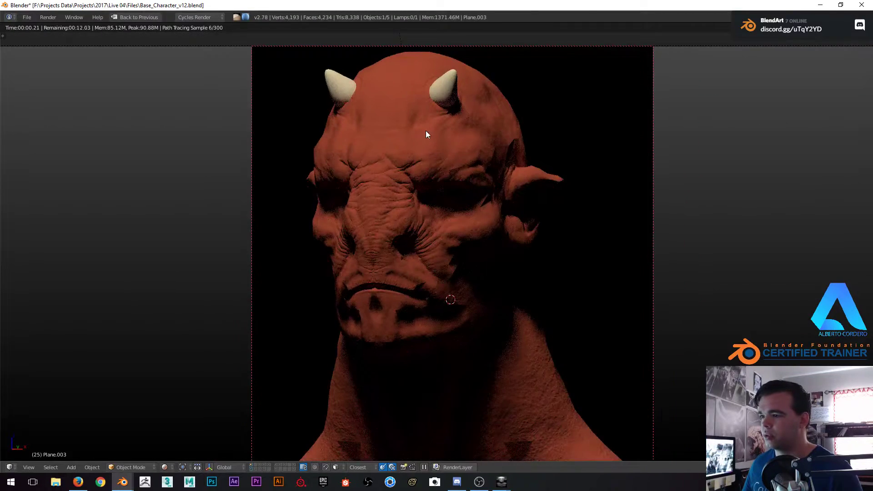
{"action": "scroll", "coordinate": [426, 134], "scroll_direction": "up", "scroll_amount": 1}
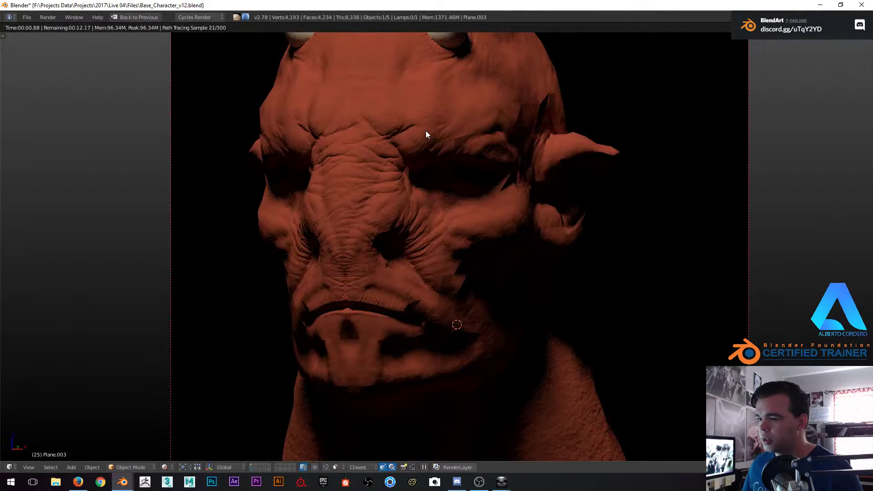
{"action": "scroll", "coordinate": [426, 135], "scroll_direction": "down", "scroll_amount": 3}
{"action": "scroll", "coordinate": [426, 131], "scroll_direction": "down", "scroll_amount": 1}
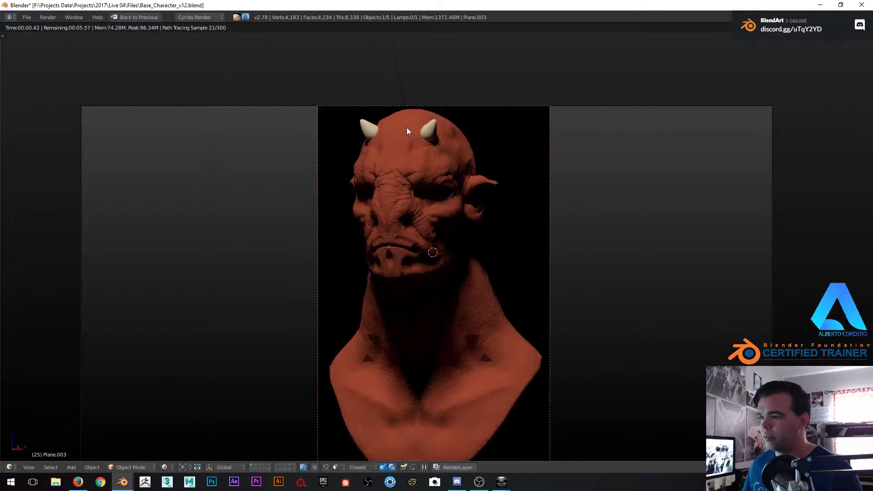
Increase the bust's subdivision in the non-rendered view and return to the rendered camera preview
{"action": "key", "text": "z"}
{"action": "key", "text": "z"}
{"action": "key", "text": "shift+z"}
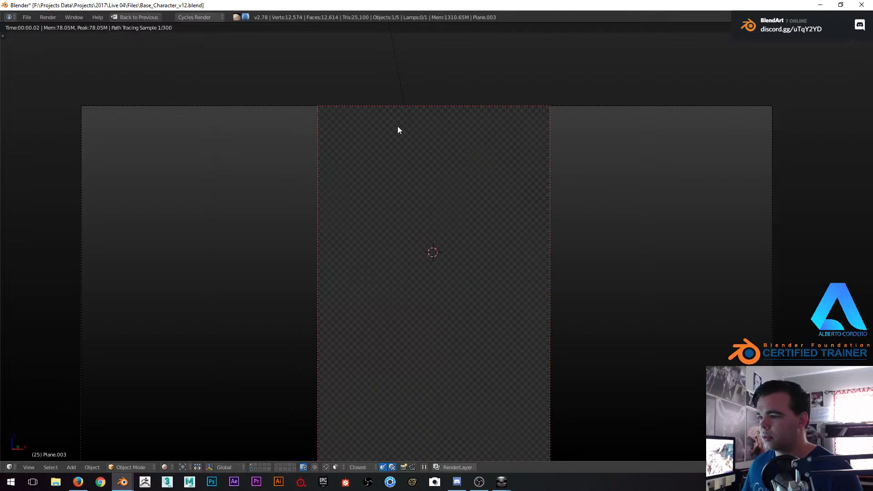
{"action": "scroll", "coordinate": [389, 170], "scroll_direction": "up", "scroll_amount": 1}
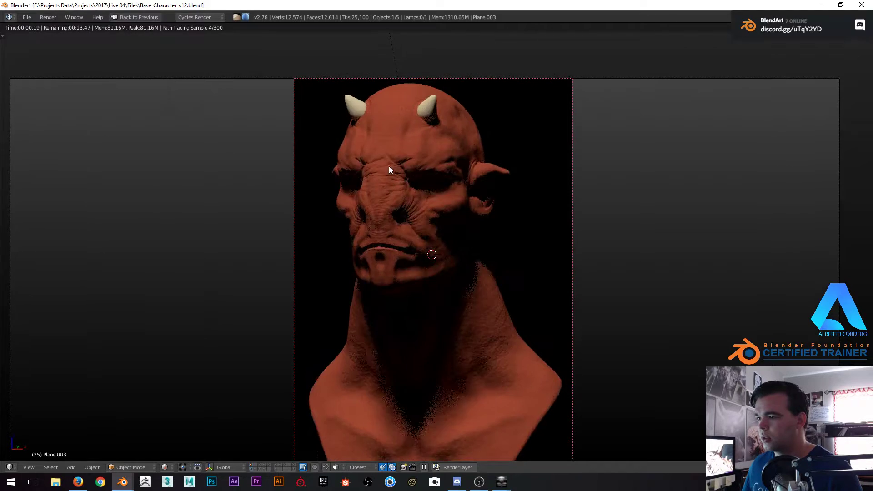
Examine the smoothed bust's rendered normal detail from the side and through the camera
{"action": "middle_click_drag", "start_coordinate": [389, 169], "coordinate": [493, 179]}
{"action": "middle_click_drag", "start_coordinate": [480, 146], "coordinate": [477, 183], "text": "shift"}
{"action": "middle_click_drag", "start_coordinate": [477, 182], "coordinate": [319, 140]}
{"action": "scroll", "coordinate": [381, 171], "scroll_direction": "up", "scroll_amount": 1}
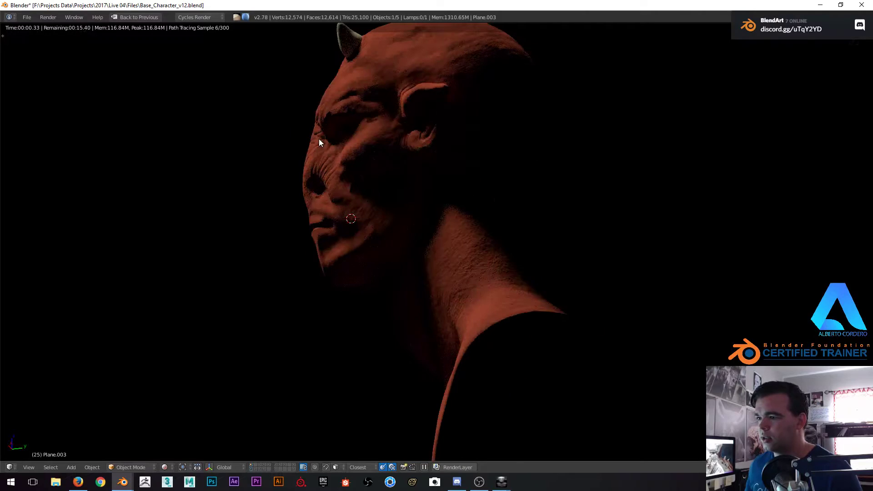
{"action": "middle_click_drag", "start_coordinate": [369, 159], "coordinate": [435, 181]}
{"action": "scroll", "coordinate": [476, 184], "scroll_direction": "down", "scroll_amount": 2}
{"action": "key", "text": "KP_0"}
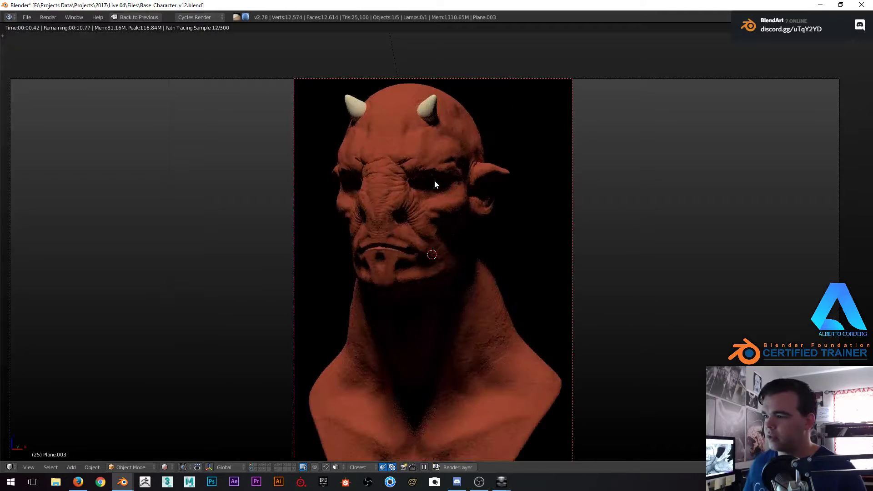
{"action": "key", "text": "z"}
{"action": "key", "text": "shift+z"}
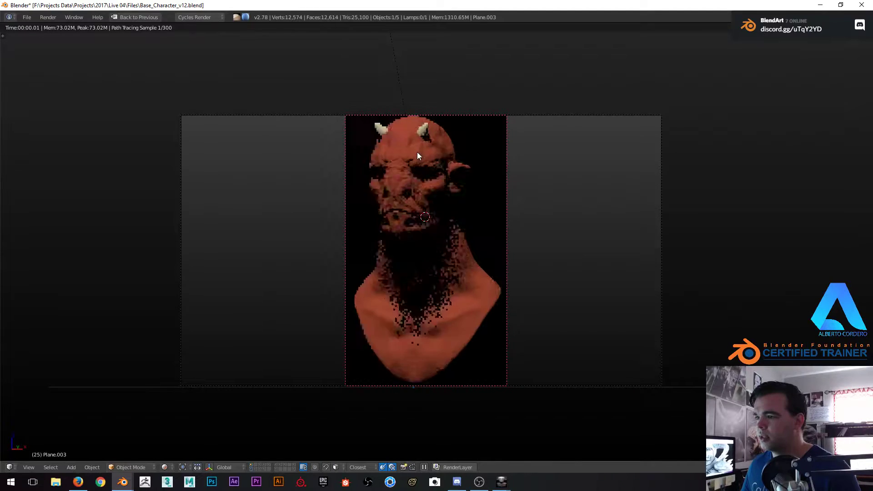
{"action": "middle_click_drag", "start_coordinate": [441, 159], "coordinate": [537, 182]}
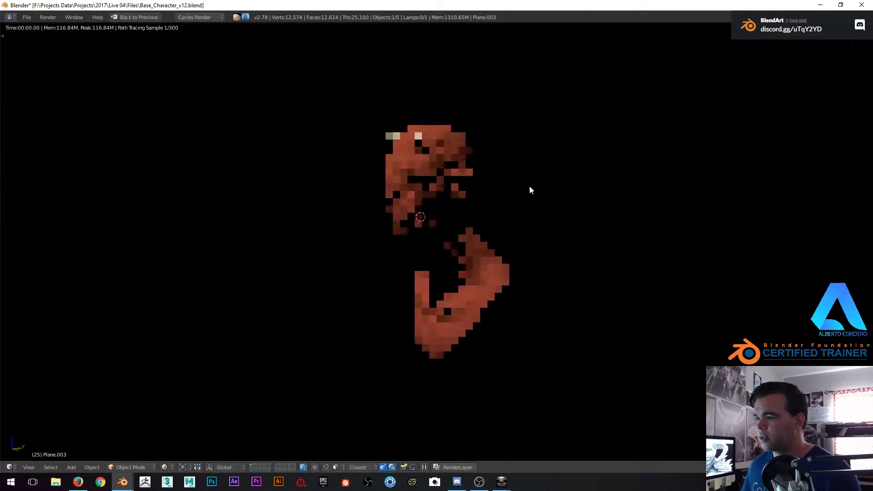
Restore the split layout of the node editor window and move it away to uncover the main rendered viewport
{"action": "key", "text": "ctrl+Up"}
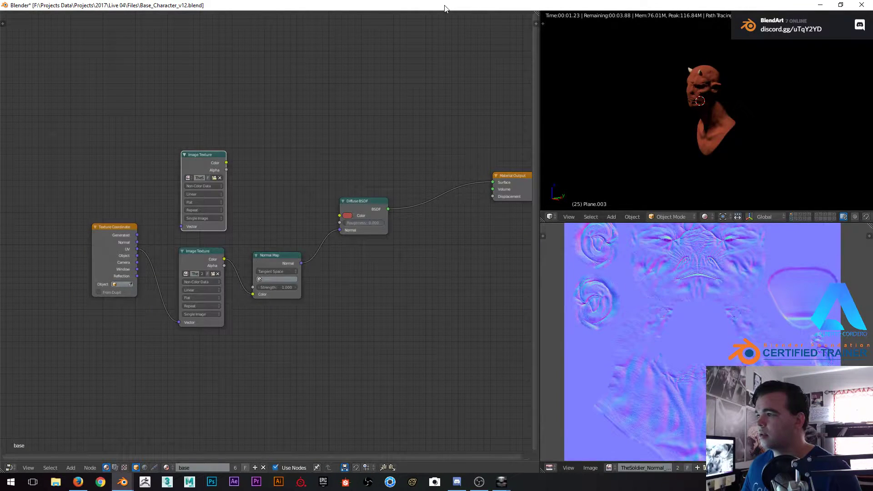
{"action": "left_click_drag", "start_coordinate": [444, 6], "coordinate": [0, 6]}
{"action": "scroll", "coordinate": [336, 121], "scroll_direction": "up", "scroll_amount": 2}
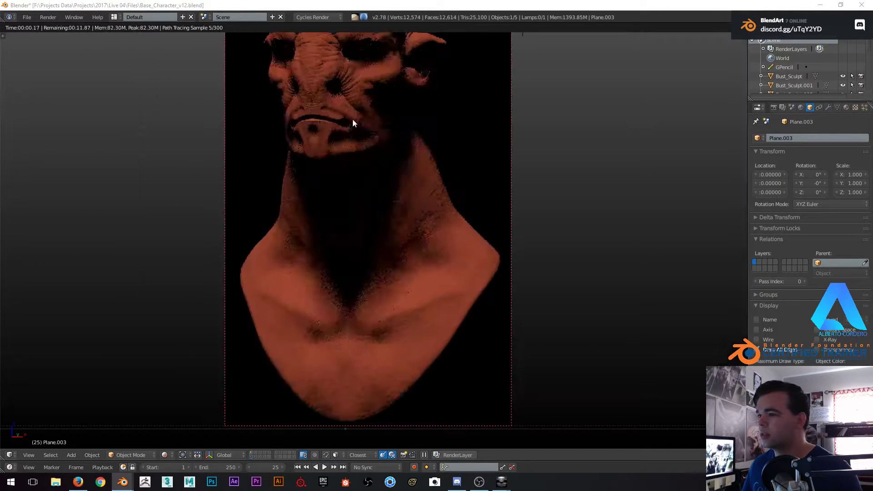
Assign an Environment Texture to the world background color
{"action": "left_click", "coordinate": [801, 107]}
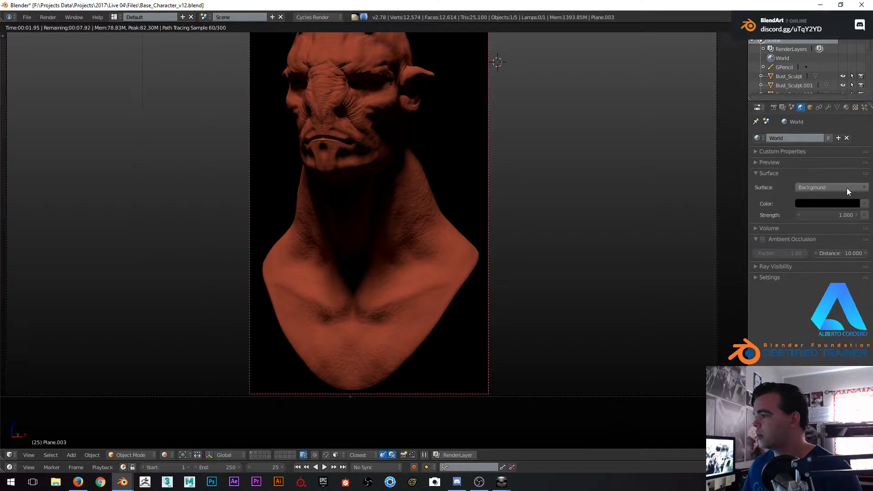
{"action": "left_click", "coordinate": [864, 203]}
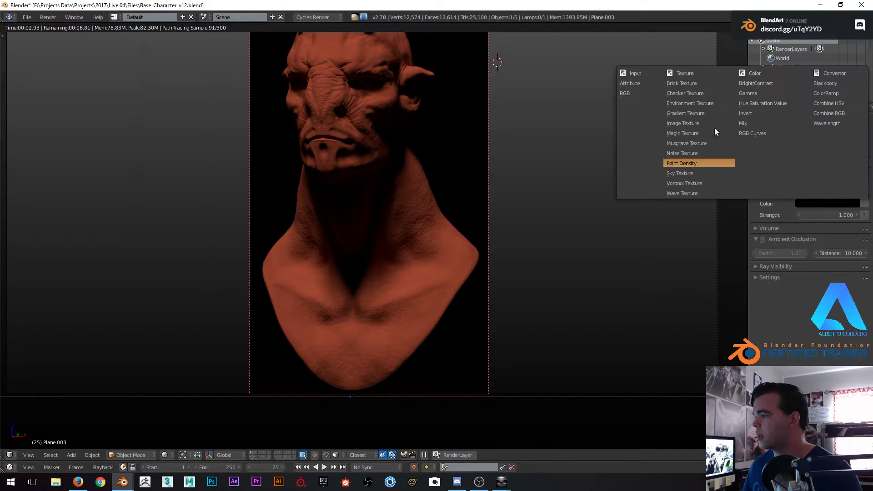
{"action": "left_click", "coordinate": [692, 104]}
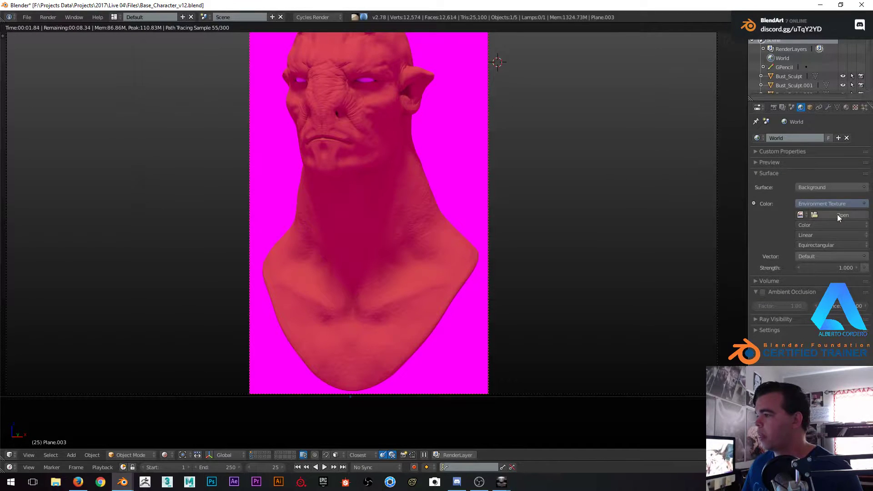
Load hdrmaps_com_free_065_Bg.jpg from the recent hdrmaps_com_free_065 folder as the world environment image
{"action": "left_click", "coordinate": [839, 215]}
{"action": "mouse_move", "coordinate": [575, 5]}
{"action": "left_mouse_down"}
{"action": "mouse_move", "coordinate": [674, 31]}
{"action": "mouse_move", "coordinate": [571, 5]}
{"action": "left_mouse_up"}
{"action": "double_click", "coordinate": [561, 7]}
{"action": "scroll", "coordinate": [39, 233], "scroll_direction": "down", "scroll_amount": 5}
{"action": "scroll", "coordinate": [39, 233], "scroll_direction": "down", "scroll_amount": 1}
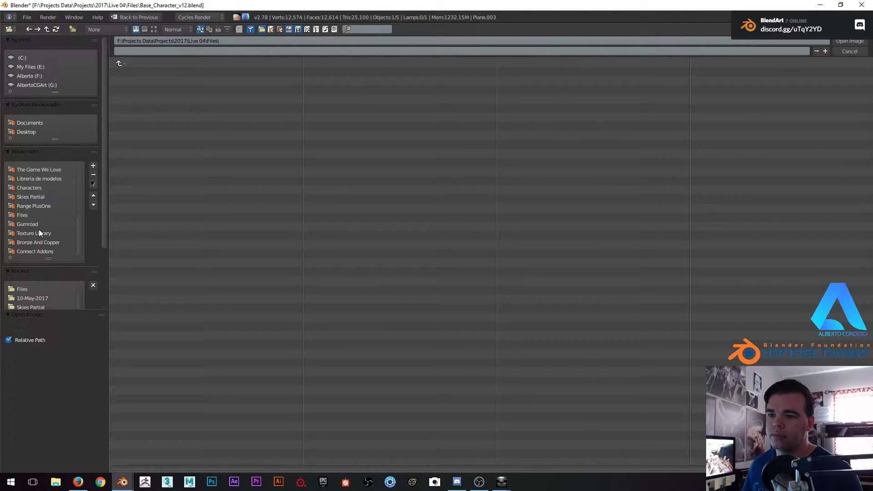
{"action": "scroll", "coordinate": [33, 216], "scroll_direction": "up", "scroll_amount": 1}
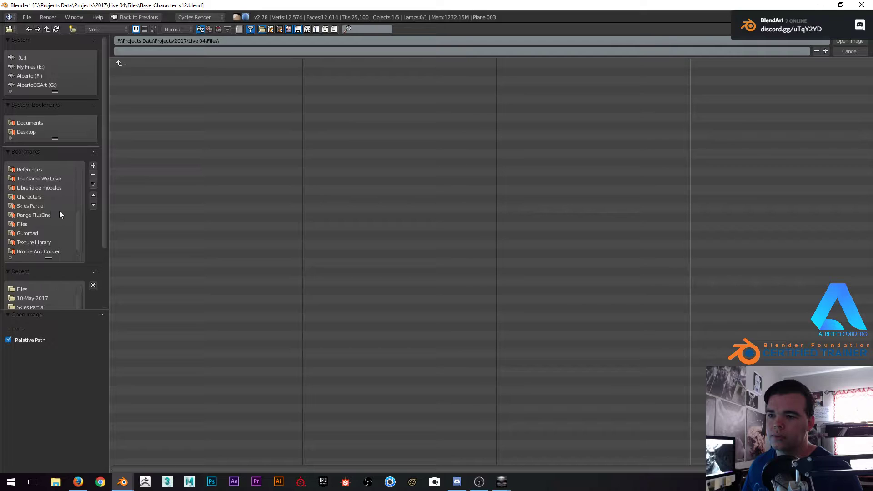
{"action": "scroll", "coordinate": [40, 213], "scroll_direction": "up", "scroll_amount": 1}
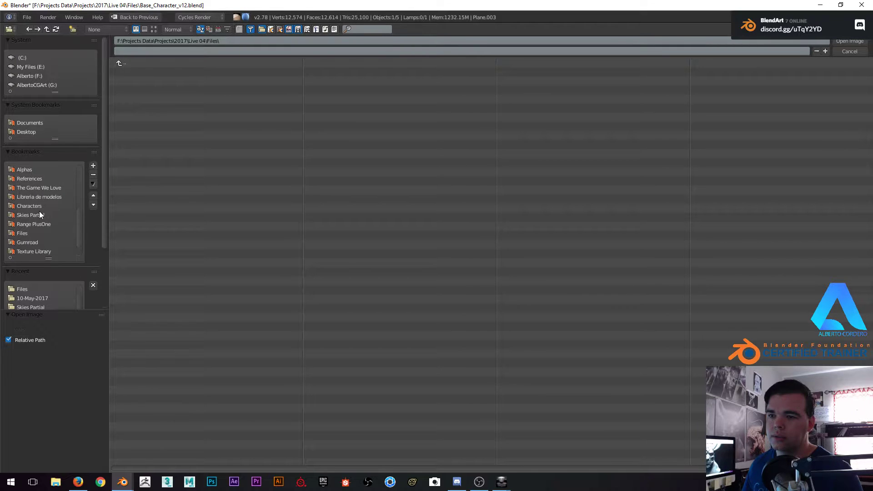
{"action": "left_click_drag", "start_coordinate": [61, 311], "coordinate": [64, 387]}
{"action": "left_click", "coordinate": [51, 314]}
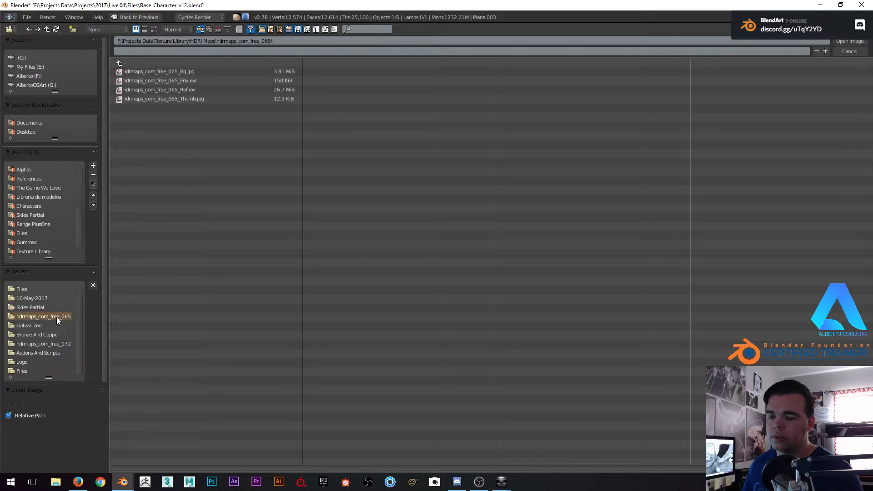
{"action": "left_click", "coordinate": [154, 29]}
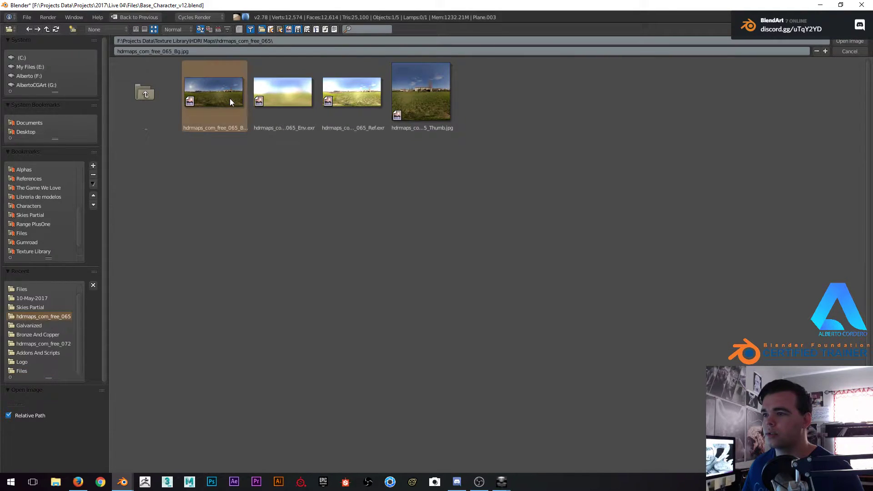
{"action": "double_click", "coordinate": [229, 98]}
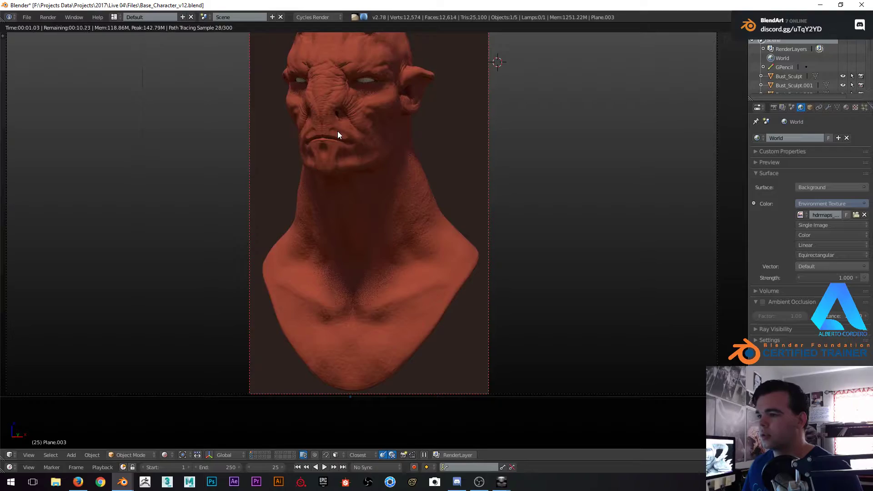
Examine the environment-lit bust in a maximized viewport from other angles and through the camera, and restore the normal layout
{"action": "key", "text": "shift+space"}
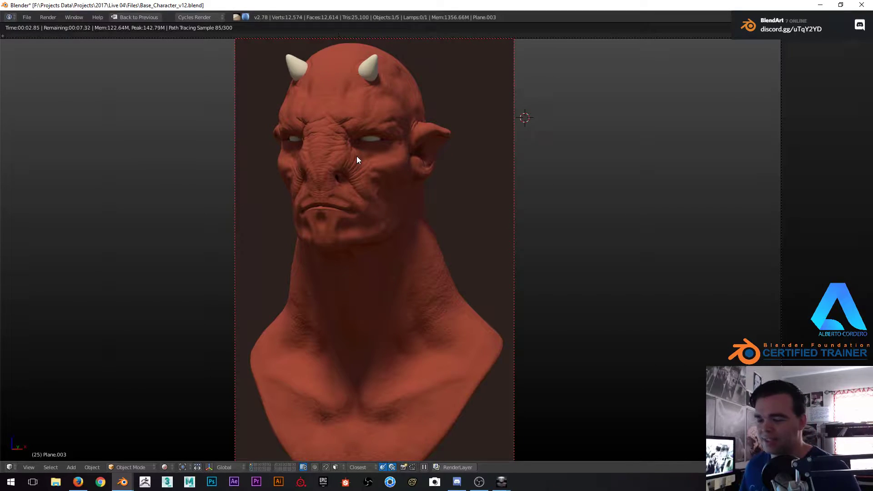
{"action": "middle_click_drag", "start_coordinate": [366, 145], "coordinate": [321, 140]}
{"action": "middle_click_drag", "start_coordinate": [396, 162], "coordinate": [440, 119]}
{"action": "middle_click_drag", "start_coordinate": [536, 120], "coordinate": [444, 127]}
{"action": "key", "text": "KP_0"}
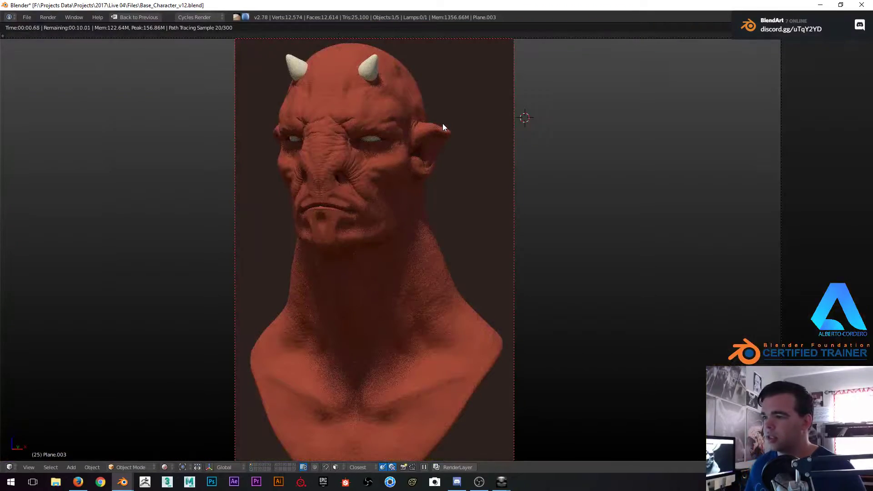
{"action": "scroll", "coordinate": [410, 146], "scroll_direction": "down", "scroll_amount": 2}
{"action": "key", "text": "ctrl+Up"}
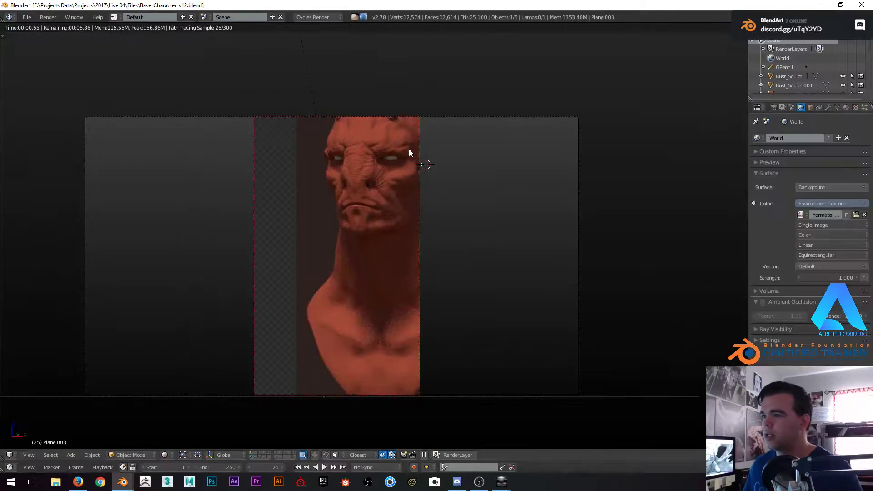
Leave the rendered display and select the sun lamp above the bust
{"action": "scroll", "coordinate": [406, 150], "scroll_direction": "down", "scroll_amount": 4}
{"action": "scroll", "coordinate": [336, 131], "scroll_direction": "down", "scroll_amount": 2}
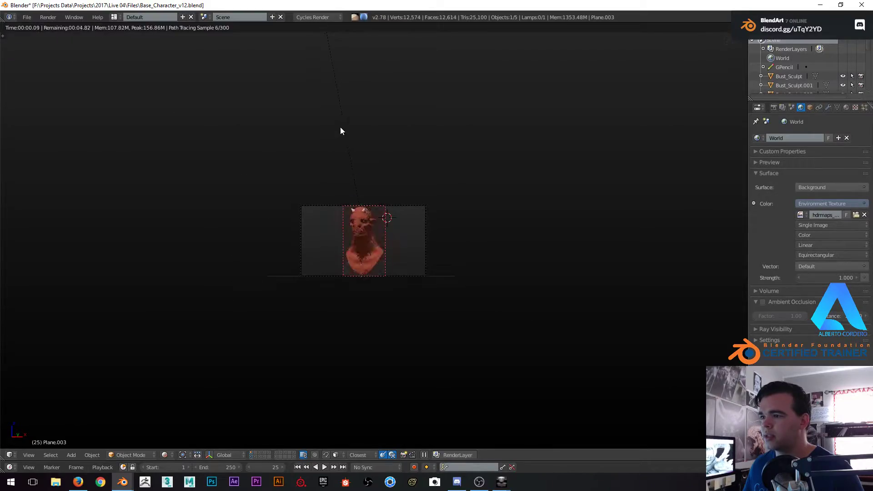
{"action": "key", "text": "z"}
{"action": "right_click", "coordinate": [344, 125]}
{"action": "mouse_move", "coordinate": [353, 121]}
{"action": "middle_mouse_down"}
{"action": "mouse_move", "coordinate": [313, 147]}
{"action": "mouse_move", "coordinate": [392, 228]}
{"action": "mouse_move", "coordinate": [313, 211]}
{"action": "middle_mouse_up"}
{"action": "scroll", "coordinate": [313, 147], "scroll_direction": "down", "scroll_amount": 4}
Examine the rendered environment around the bust in perspective and orthographic views, and return to the camera view
{"action": "key", "text": "shift+z"}
{"action": "middle_click_drag", "start_coordinate": [416, 195], "coordinate": [432, 172]}
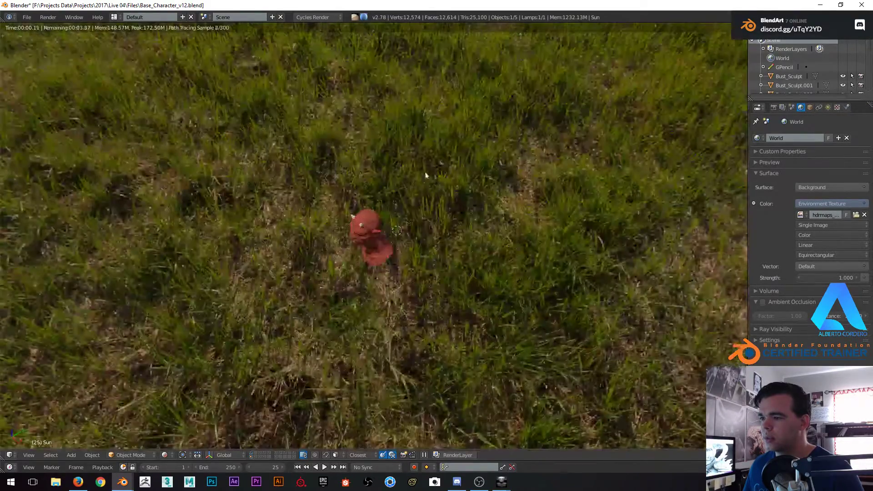
{"action": "key", "text": "KP_5"}
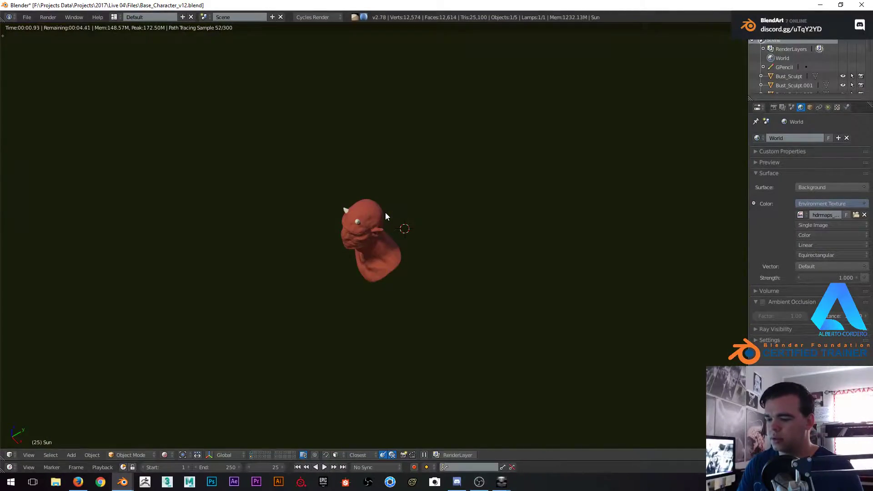
{"action": "key", "text": "KP_0"}
{"action": "scroll", "coordinate": [385, 214], "scroll_direction": "up", "scroll_amount": 1}
{"action": "scroll", "coordinate": [385, 214], "scroll_direction": "up", "scroll_amount": 6}
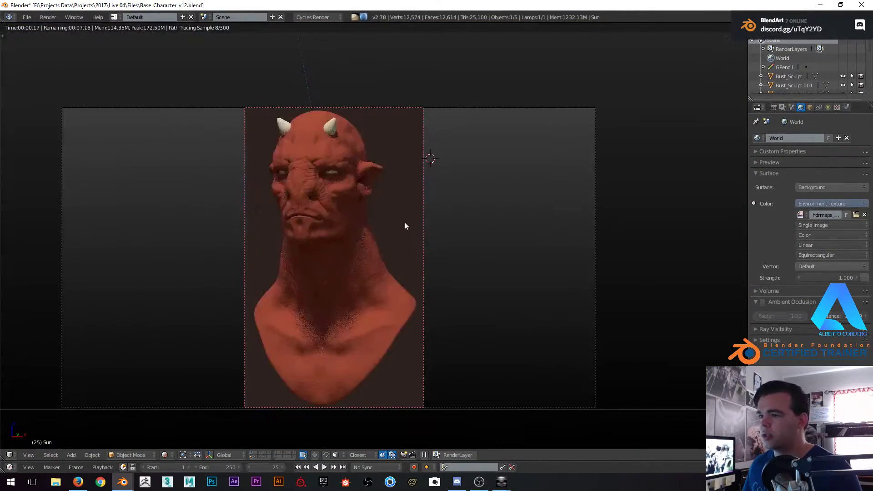
{"action": "middle_click_drag", "start_coordinate": [407, 225], "coordinate": [337, 200], "text": "shift"}
{"action": "scroll", "coordinate": [281, 205], "scroll_direction": "up", "scroll_amount": 1}
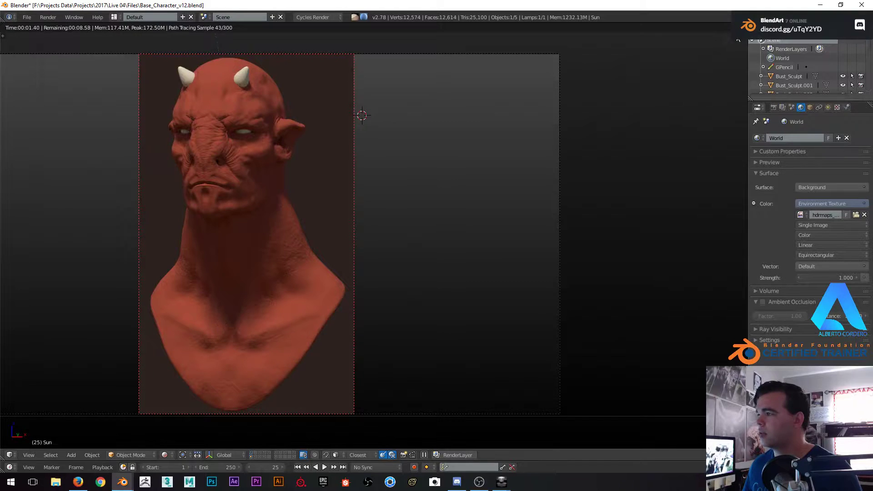
Switch the viewport to solid shading and split it into two side-by-side 3D views
{"action": "left_click", "coordinate": [316, 148]}
{"action": "key", "text": "z"}
{"action": "key", "text": "z"}
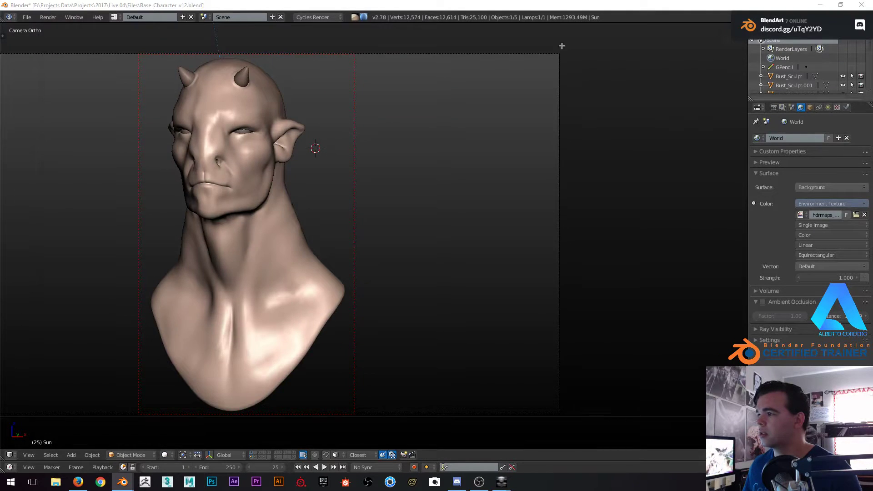
{"action": "key", "text": "ctrl+alt+w"}
{"action": "left_click", "coordinate": [719, 25]}
{"action": "left_click_drag", "start_coordinate": [746, 25], "coordinate": [346, 52]}
Frame the bust in both camera views and set the first view to rendered shading with the whole camera region visible
{"action": "scroll", "coordinate": [131, 143], "scroll_direction": "up", "scroll_amount": 3}
{"action": "middle_click_drag", "start_coordinate": [131, 143], "coordinate": [220, 149], "text": "shift"}
{"action": "scroll", "coordinate": [215, 141], "scroll_direction": "up", "scroll_amount": 1}
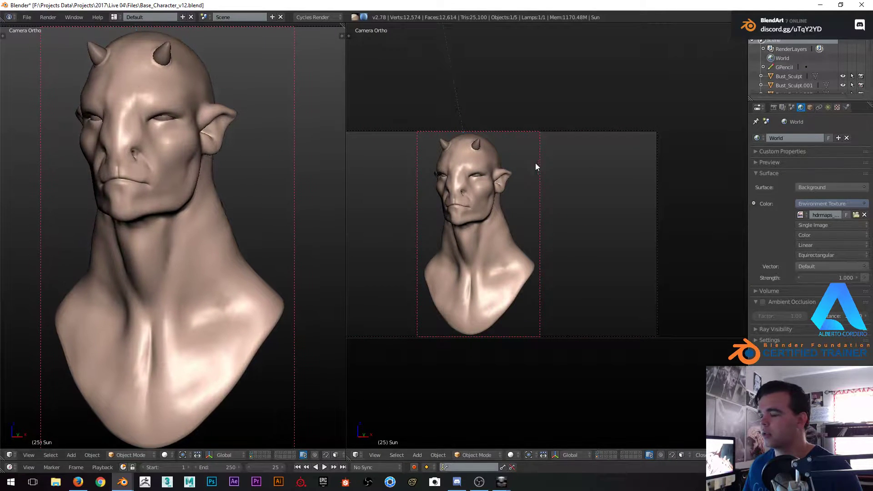
{"action": "scroll", "coordinate": [493, 176], "scroll_direction": "up", "scroll_amount": 2}
{"action": "middle_click_drag", "start_coordinate": [493, 177], "coordinate": [584, 168], "text": "shift"}
{"action": "scroll", "coordinate": [584, 167], "scroll_direction": "up", "scroll_amount": 1}
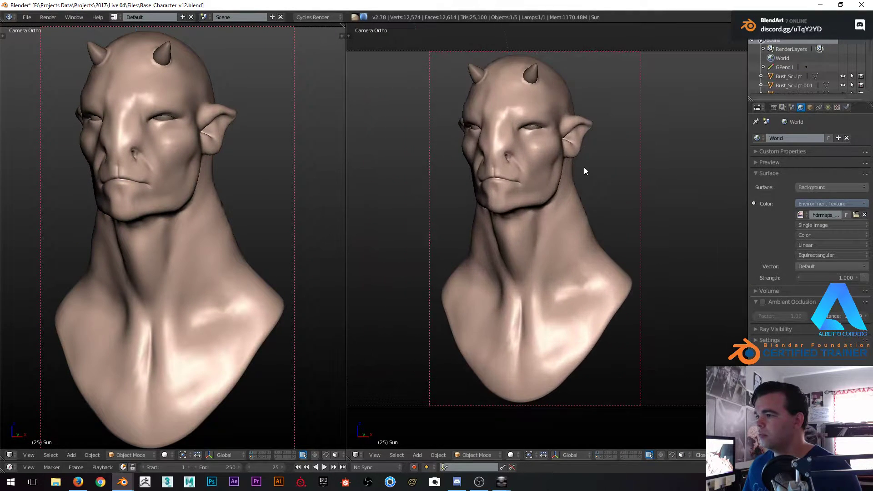
{"action": "scroll", "coordinate": [227, 162], "scroll_direction": "up", "scroll_amount": 1}
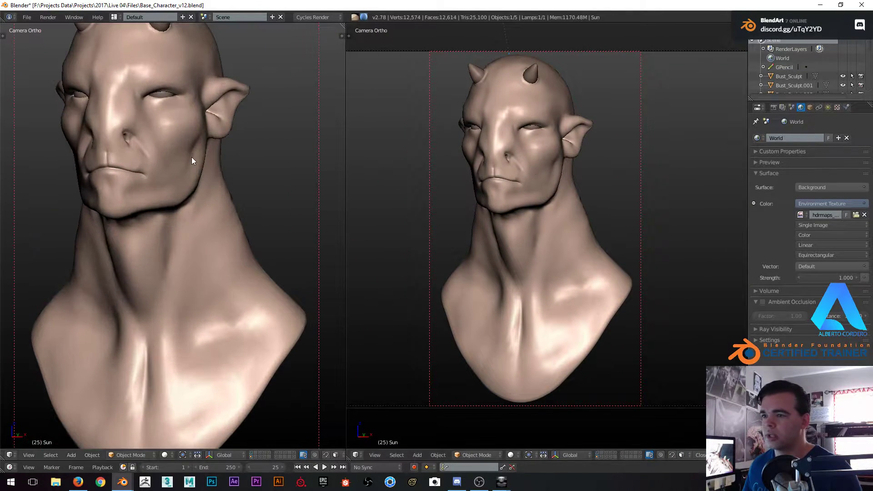
{"action": "left_click", "coordinate": [192, 157]}
{"action": "key", "text": "shift+z"}
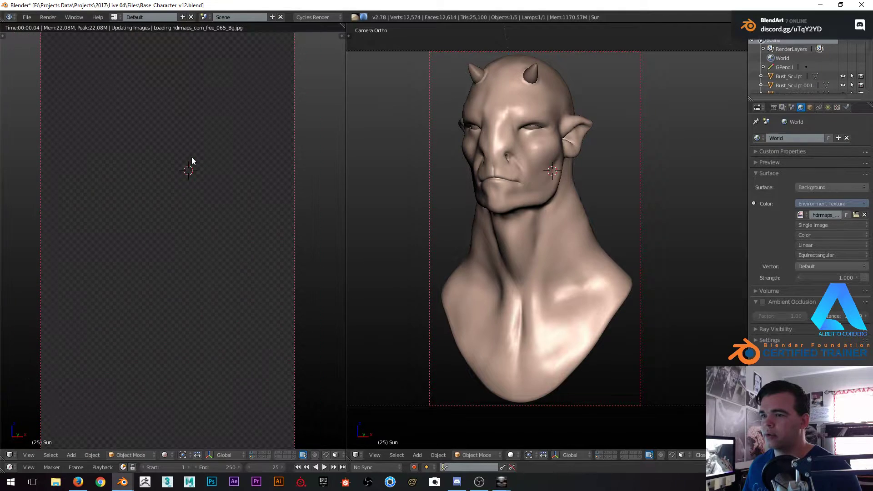
{"action": "key", "text": "Home"}
Rotate the sun lamp slightly around the bust in a wireframe top view
{"action": "scroll", "coordinate": [514, 181], "scroll_direction": "down", "scroll_amount": 5}
{"action": "middle_click_drag", "start_coordinate": [501, 124], "coordinate": [509, 209]}
{"action": "key", "text": "KP_7"}
{"action": "scroll", "coordinate": [509, 208], "scroll_direction": "up", "scroll_amount": 4}
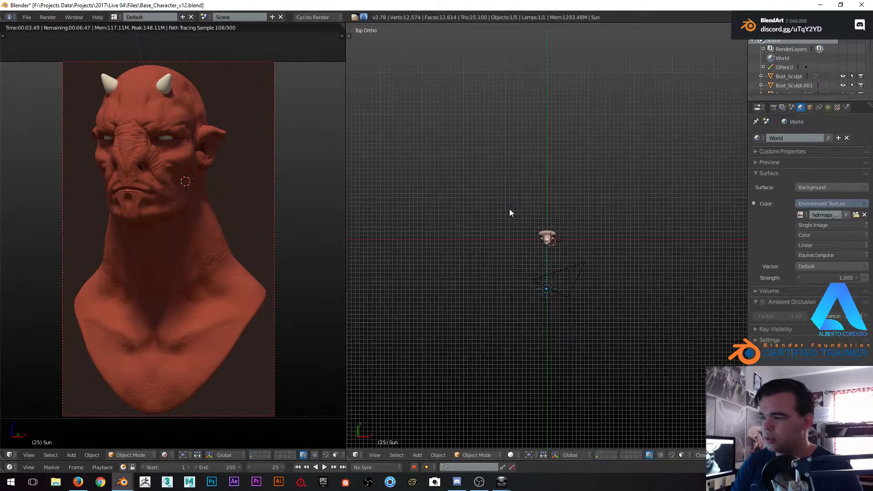
{"action": "middle_click_drag", "start_coordinate": [592, 248], "coordinate": [579, 202], "text": "shift"}
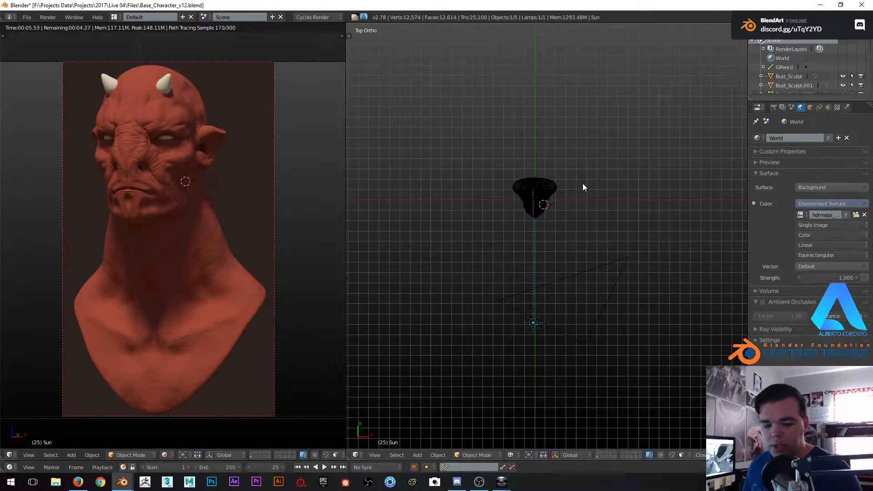
{"action": "key", "text": "r"}
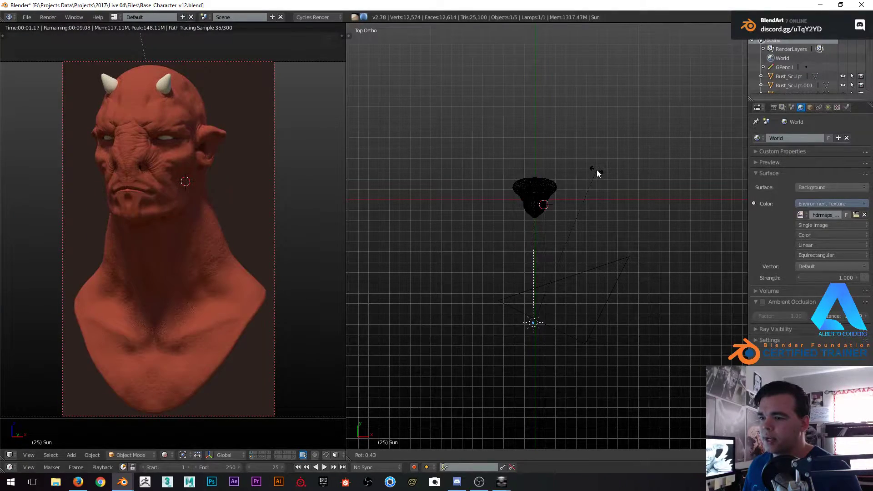
{"action": "left_click", "coordinate": [594, 181]}
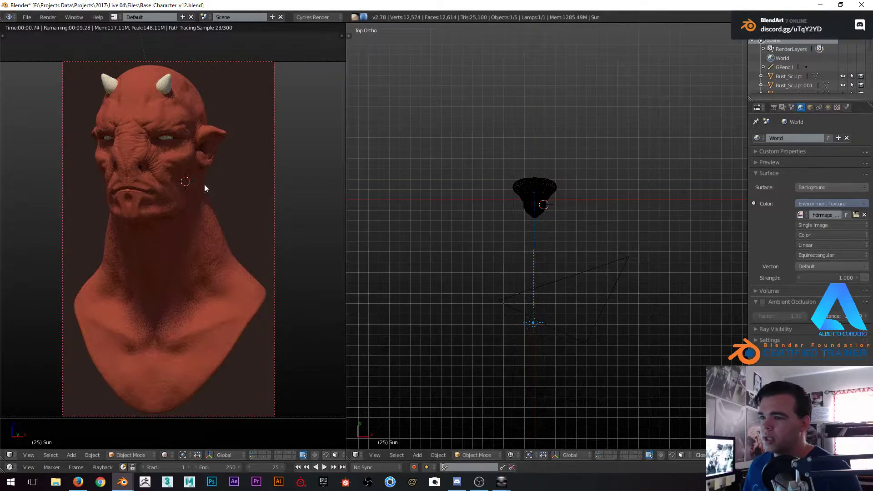
Place the 3D cursor high behind the bust in the right side view and add a Spot lamp there
{"action": "key", "text": "KP_3"}
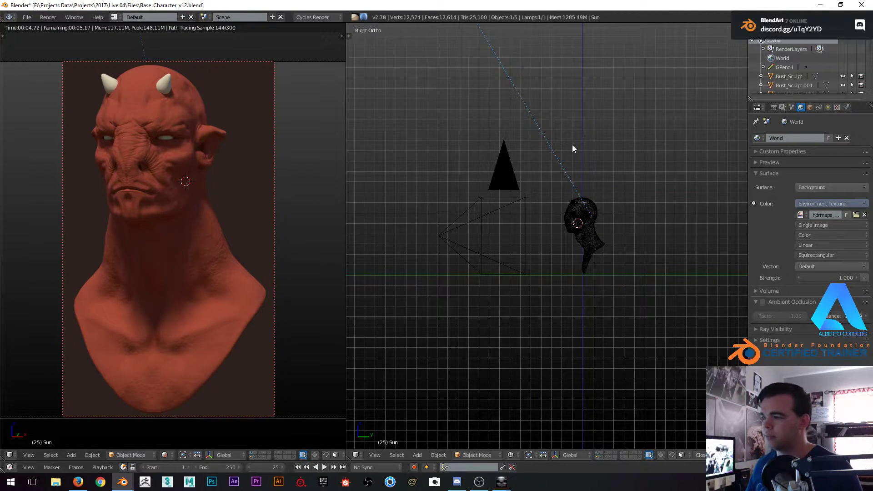
{"action": "scroll", "coordinate": [591, 155], "scroll_direction": "down", "scroll_amount": 3}
{"action": "middle_click_drag", "start_coordinate": [597, 160], "coordinate": [417, 114], "text": "shift"}
{"action": "left_click", "coordinate": [563, 137]}
{"action": "middle_click_drag", "start_coordinate": [624, 127], "coordinate": [643, 131], "text": "shift"}
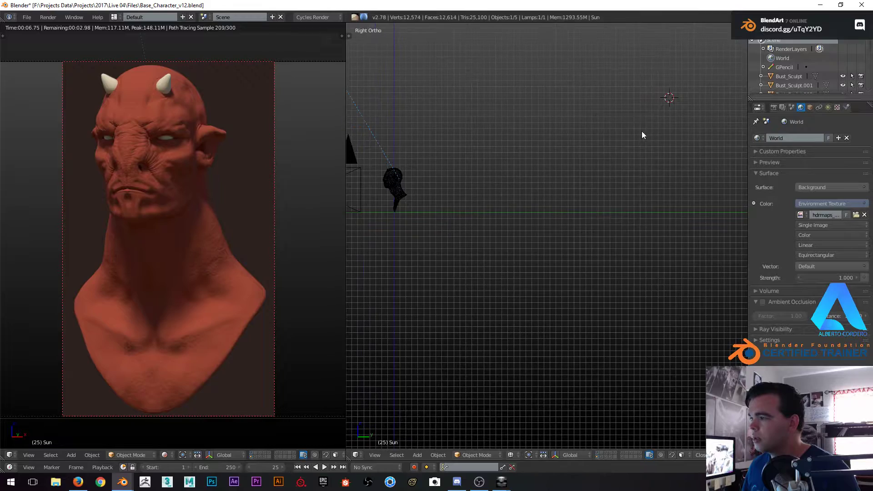
{"action": "key", "text": "shift+a"}
{"action": "mouse_move", "coordinate": [626, 234]}
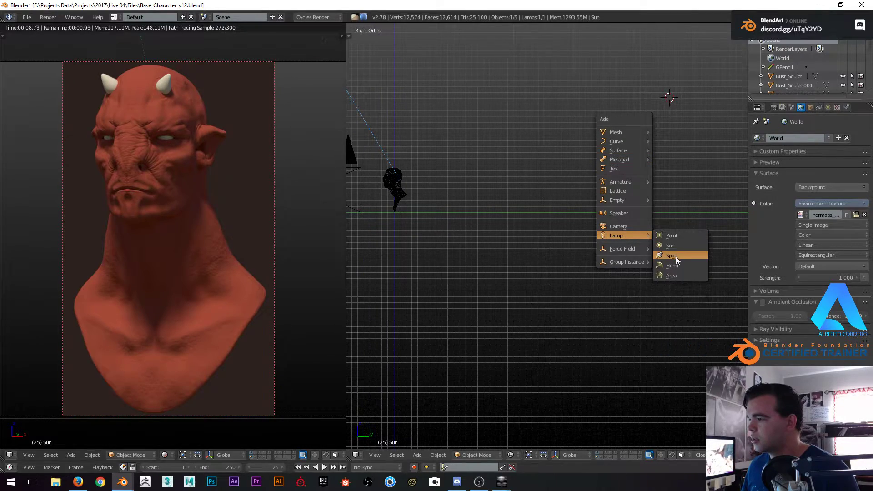
{"action": "left_click", "coordinate": [671, 256]}
Rotate and scale the spot lamp toward the bust, and narrow its spot shape size to 24.9°
{"action": "key", "text": "r"}
{"action": "left_click", "coordinate": [637, 235]}
{"action": "key", "text": "s"}
{"action": "left_click", "coordinate": [562, 302]}
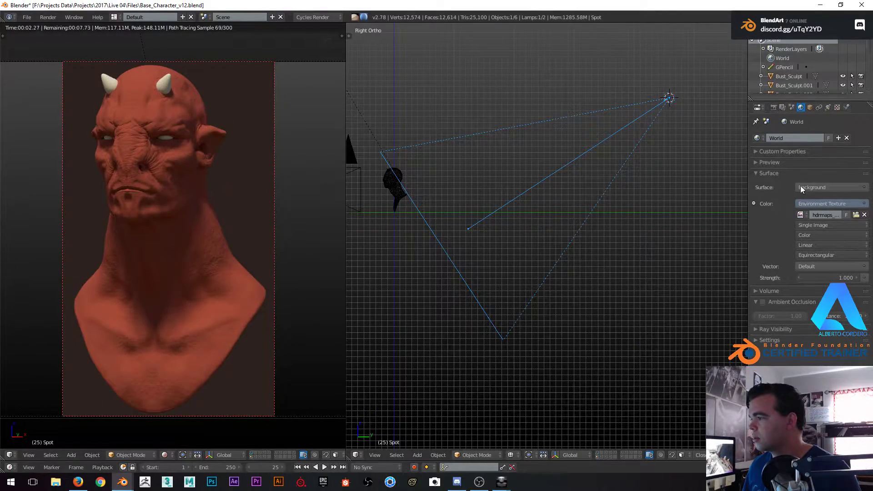
{"action": "left_click", "coordinate": [828, 108]}
{"action": "left_click_drag", "start_coordinate": [792, 289], "coordinate": [766, 289]}
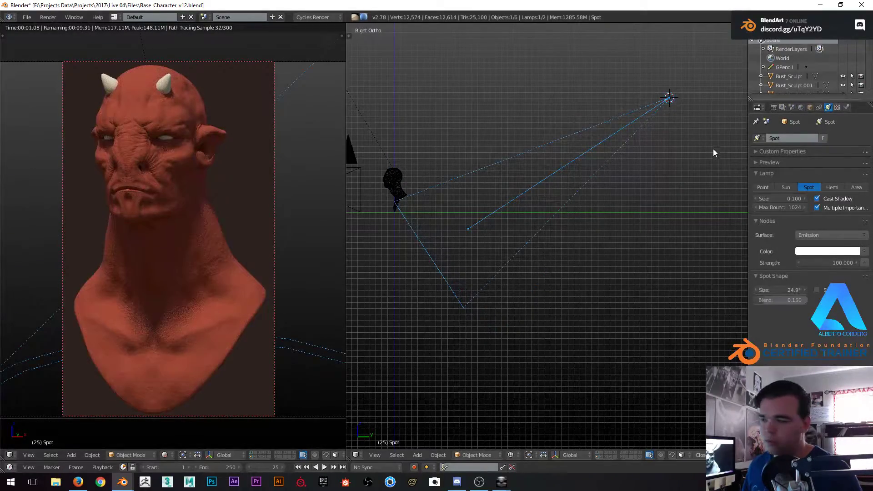
Refine the spot lamp's aim in the side view, and rotate and move it in the top view to light the bust diagonally from behind
{"action": "key", "text": "r"}
{"action": "left_click", "coordinate": [720, 162]}
{"action": "key", "text": "KP_7"}
{"action": "key", "text": "r"}
{"action": "left_click", "coordinate": [572, 232]}
{"action": "middle_click_drag", "start_coordinate": [541, 230], "coordinate": [506, 152], "text": "shift"}
{"action": "key", "text": "g"}
{"action": "left_click", "coordinate": [622, 223]}
Color the spot lamp pale yellow, about R 1.000, G 0.916, B 0.274, and set its strength to 1000
{"action": "left_click", "coordinate": [827, 251]}
{"action": "left_click", "coordinate": [804, 162]}
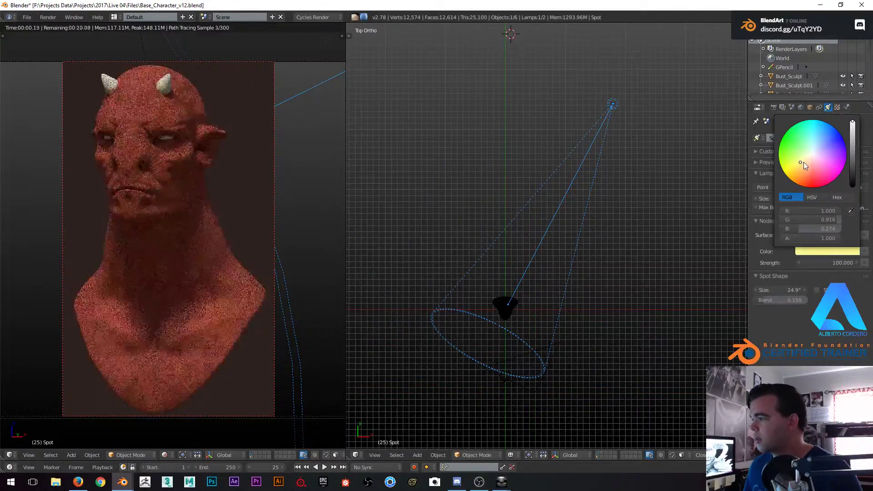
{"action": "left_click", "coordinate": [835, 263]}
{"action": "type", "text": "1000"}
{"action": "key", "text": "Return"}
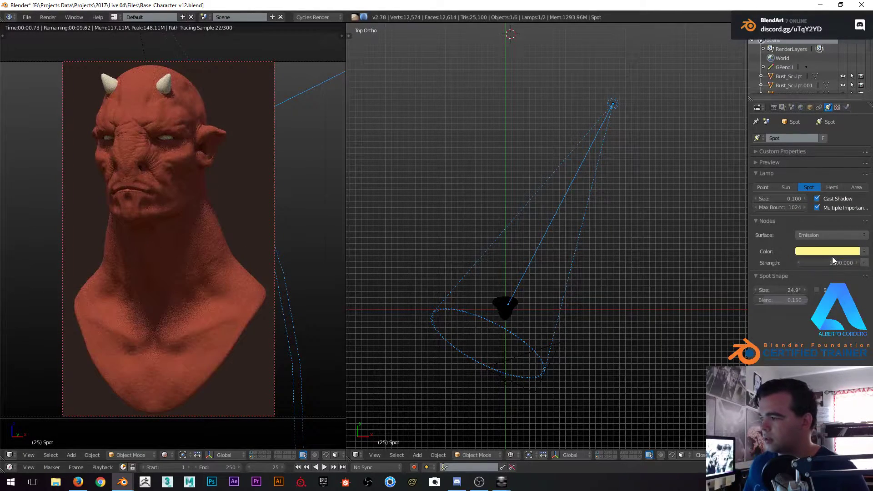
Increase the spot lamp's emission strength to 10000
{"action": "left_click", "coordinate": [820, 264]}
{"action": "left_click", "coordinate": [809, 263]}
{"action": "type", "text": "0"}
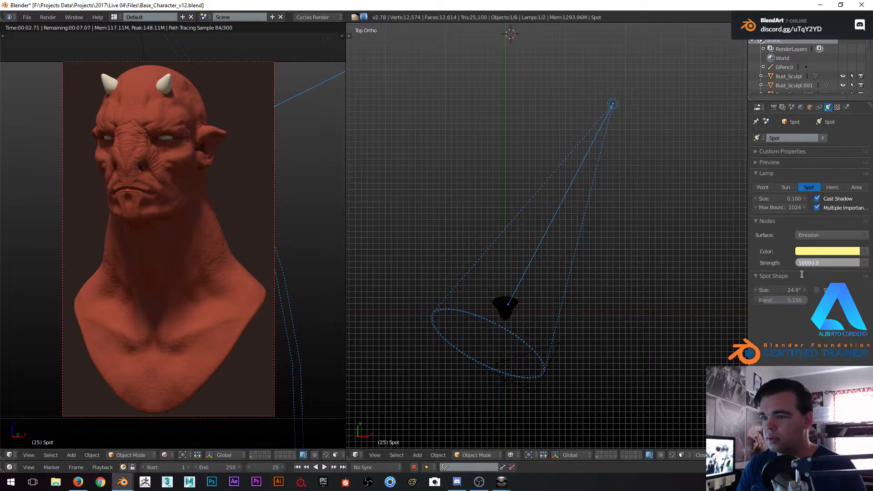
{"action": "key", "text": "Return"}
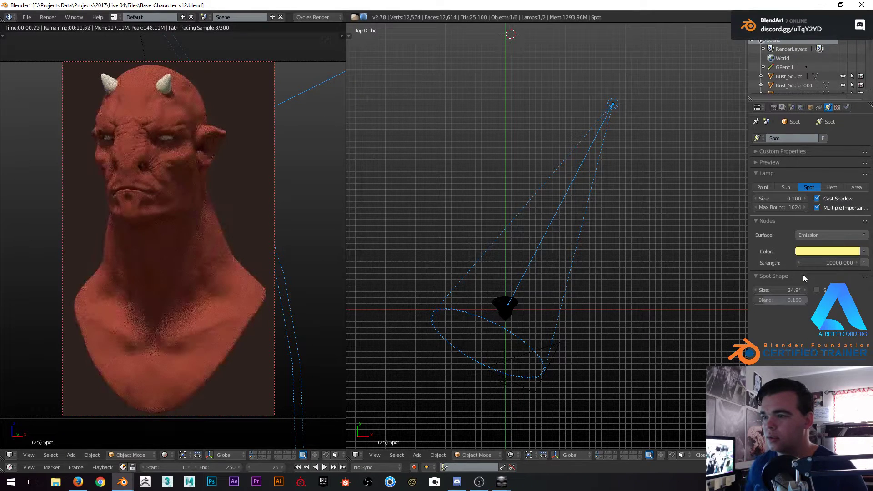
Move the spot lamp slightly closer to the bust in the top view, and adjust its position from an angled view
{"action": "left_click", "coordinate": [435, 146]}
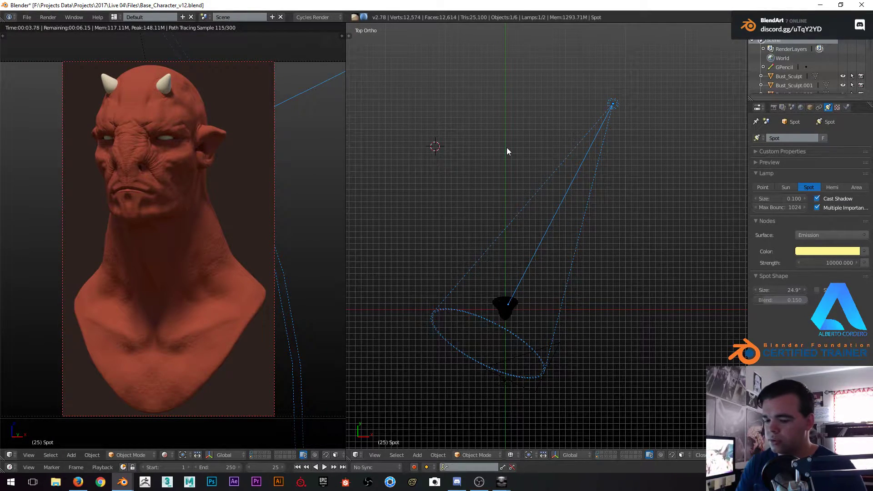
{"action": "scroll", "coordinate": [507, 274], "scroll_direction": "up", "scroll_amount": 3}
{"action": "middle_click_drag", "start_coordinate": [507, 275], "coordinate": [546, 200], "text": "shift"}
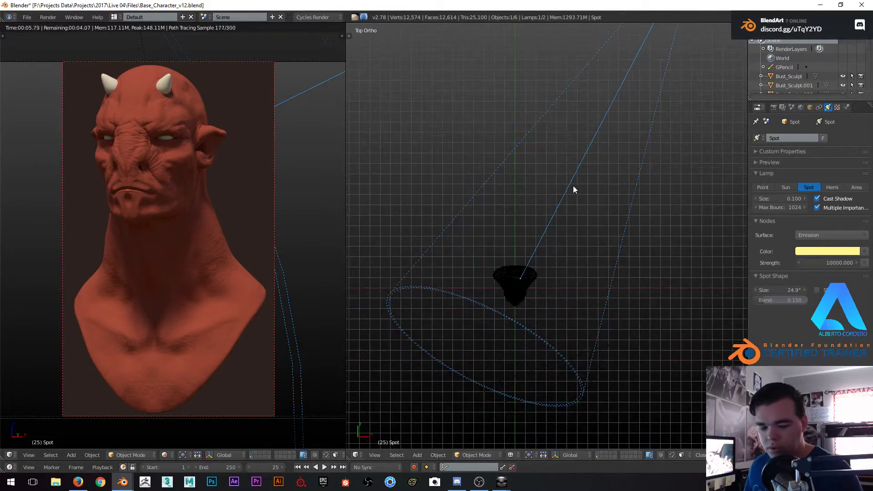
{"action": "key", "text": "g"}
{"action": "left_click", "coordinate": [569, 243]}
{"action": "middle_click_drag", "start_coordinate": [554, 231], "coordinate": [552, 150]}
{"action": "key", "text": "g"}
{"action": "left_click", "coordinate": [563, 153]}
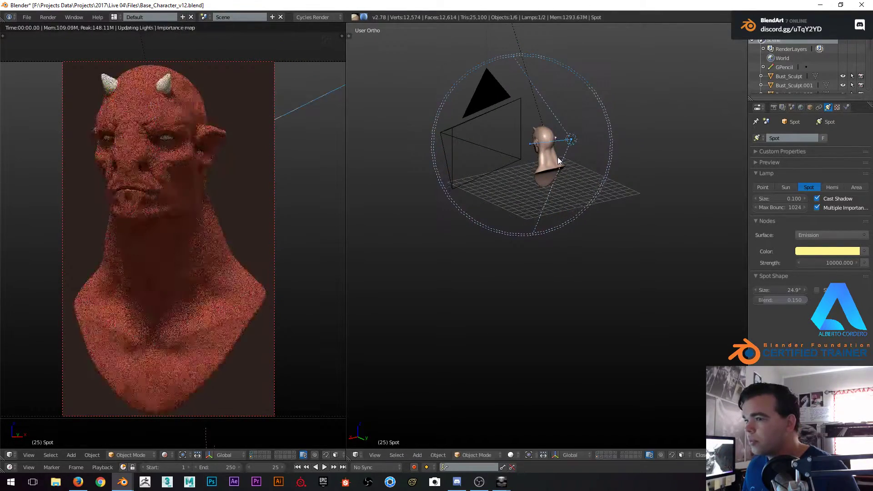
Try an emission strength of 50000 for the spot lamp
{"action": "left_click", "coordinate": [814, 262]}
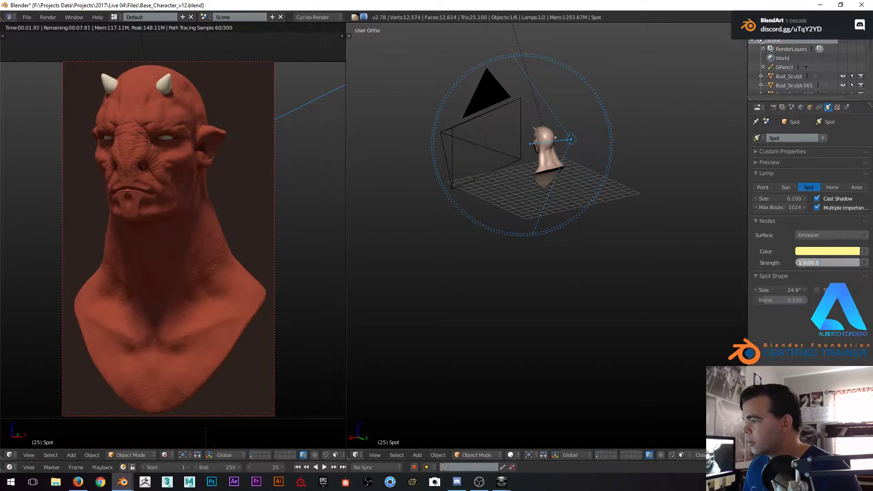
{"action": "type", "text": "50000"}
{"action": "key", "text": "Return"}
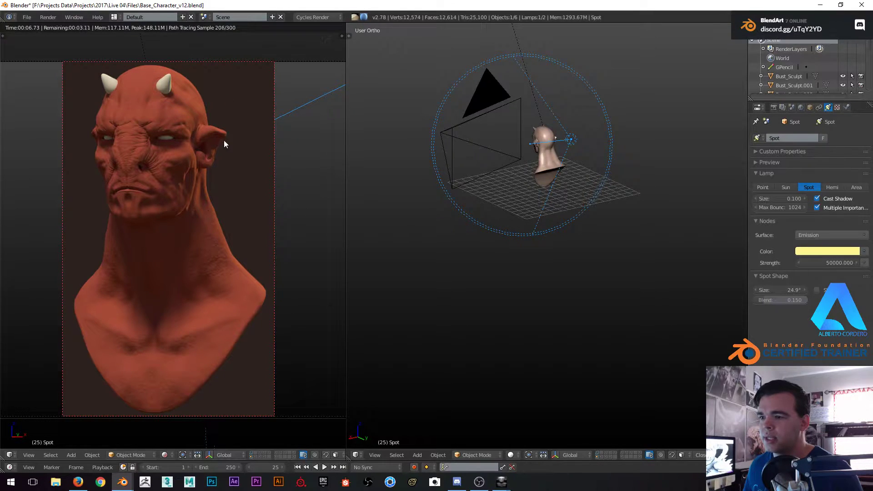
Set the spot lamp's emission strength to 80000
{"action": "scroll", "coordinate": [580, 161], "scroll_direction": "up", "scroll_amount": 2}
{"action": "middle_click_drag", "start_coordinate": [578, 158], "coordinate": [529, 191], "text": "shift"}
{"action": "scroll", "coordinate": [536, 195], "scroll_direction": "up", "scroll_amount": 2}
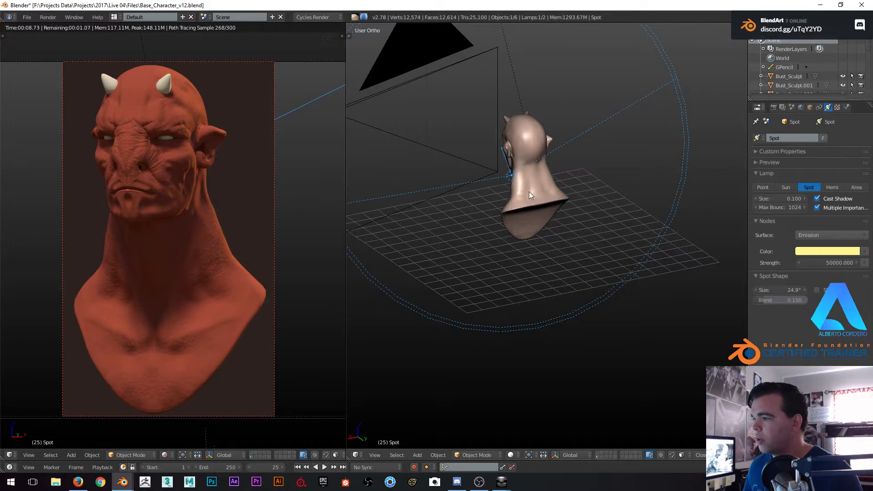
{"action": "left_click", "coordinate": [817, 253]}
{"action": "left_click", "coordinate": [801, 264]}
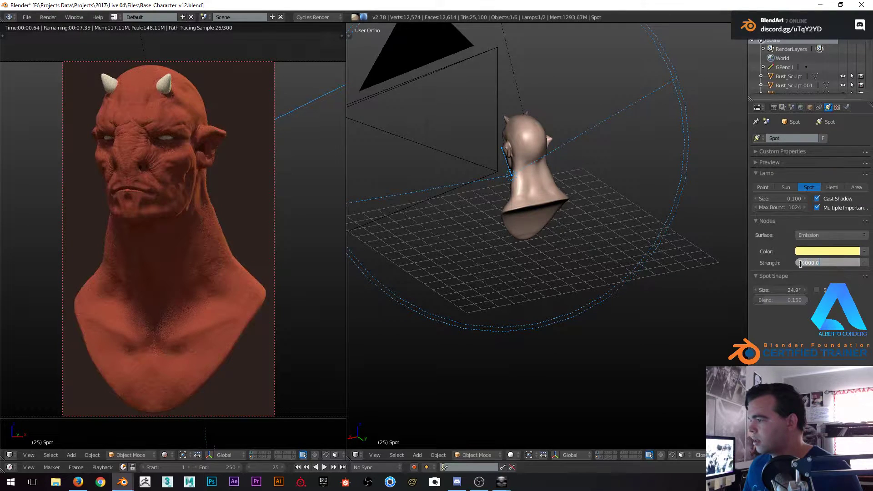
{"action": "type", "text": "80000"}
{"action": "key", "text": "Return"}
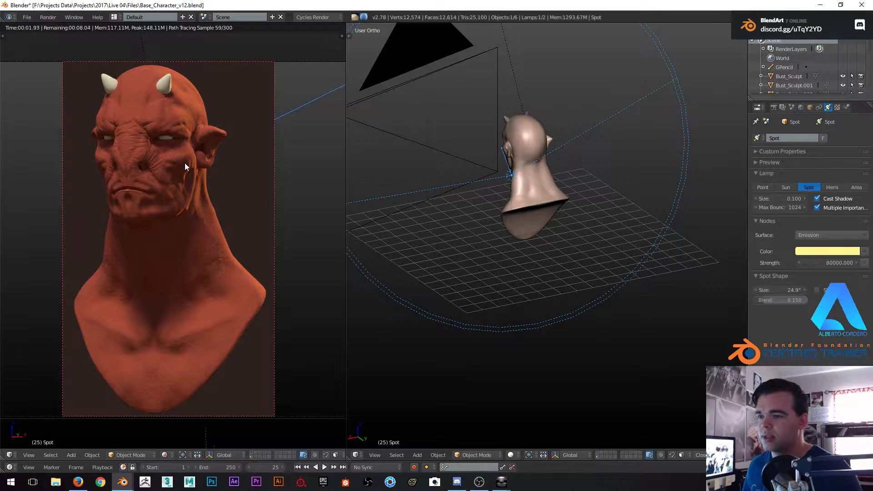
Reduce the world environment texture's background strength to 0.5
{"action": "left_click", "coordinate": [801, 107]}
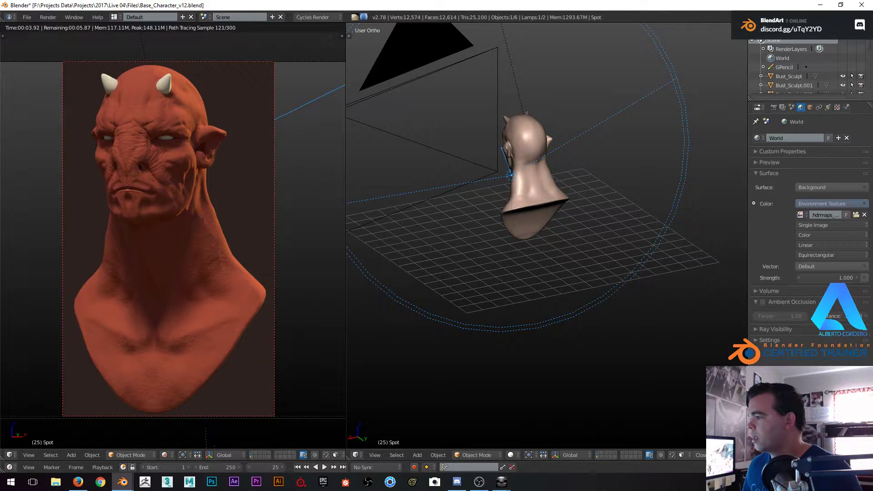
{"action": "left_click", "coordinate": [842, 277]}
{"action": "type", "text": "0.5"}
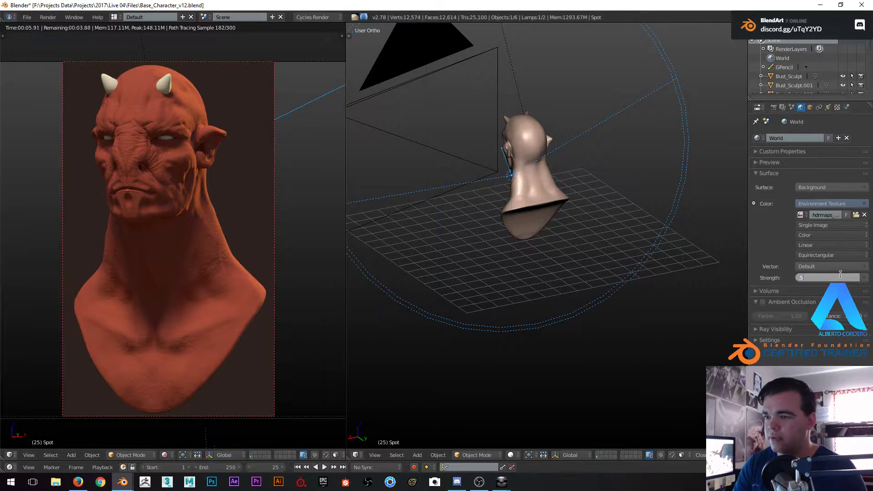
{"action": "key", "text": "Return"}
Select the sun lamp above the bust and raise its emission strength to 10
{"action": "scroll", "coordinate": [428, 169], "scroll_direction": "down", "scroll_amount": 8}
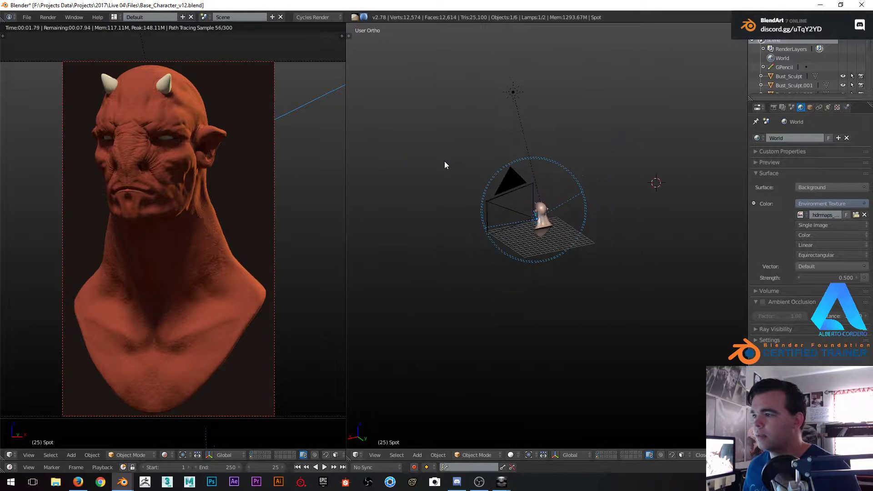
{"action": "middle_click_drag", "start_coordinate": [518, 164], "coordinate": [526, 162]}
{"action": "right_click", "coordinate": [474, 149]}
{"action": "scroll", "coordinate": [474, 150], "scroll_direction": "up", "scroll_amount": 2}
{"action": "middle_click_drag", "start_coordinate": [474, 150], "coordinate": [511, 168]}
{"action": "scroll", "coordinate": [512, 168], "scroll_direction": "up", "scroll_amount": 2}
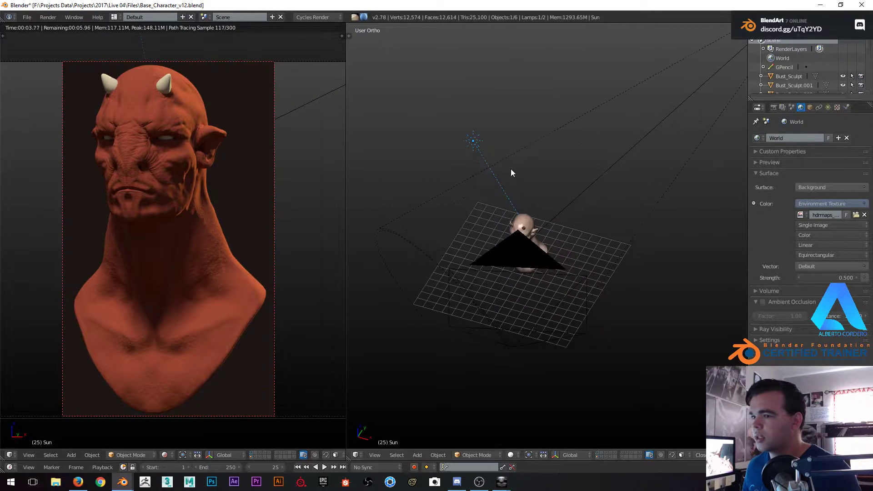
{"action": "left_click", "coordinate": [828, 107]}
{"action": "left_click", "coordinate": [828, 263]}
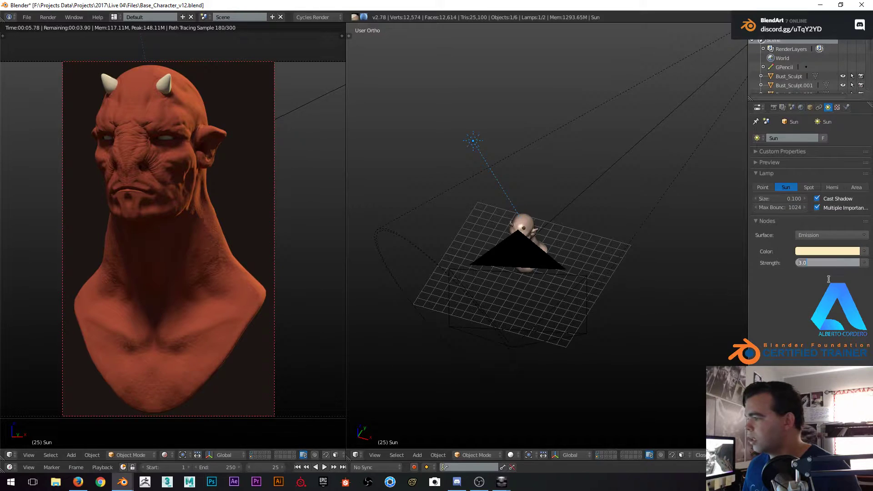
{"action": "type", "text": "10"}
{"action": "key", "text": "Return"}
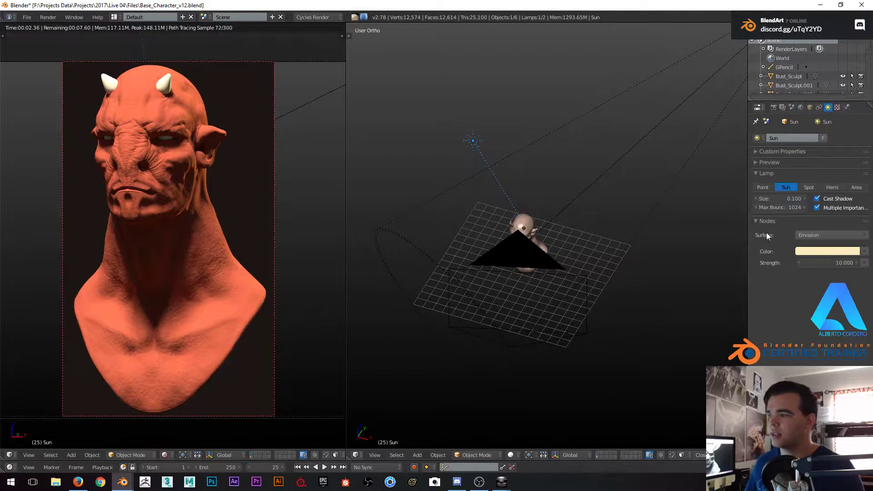
Lower the sun lamp's emission strength to 5
{"action": "left_click", "coordinate": [827, 263]}
{"action": "type", "text": "5"}
{"action": "key", "text": "Return"}
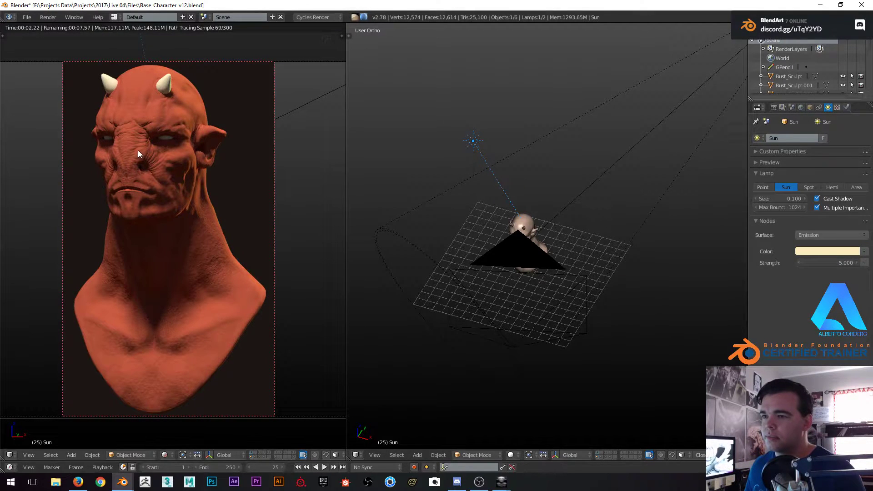
Rotate the sun lamp in the front view to light the bust from one side, and refine it by about -7.5°
{"action": "middle_click_drag", "start_coordinate": [505, 181], "coordinate": [526, 183]}
{"action": "key", "text": "KP_1"}
{"action": "scroll", "coordinate": [526, 184], "scroll_direction": "up", "scroll_amount": 3}
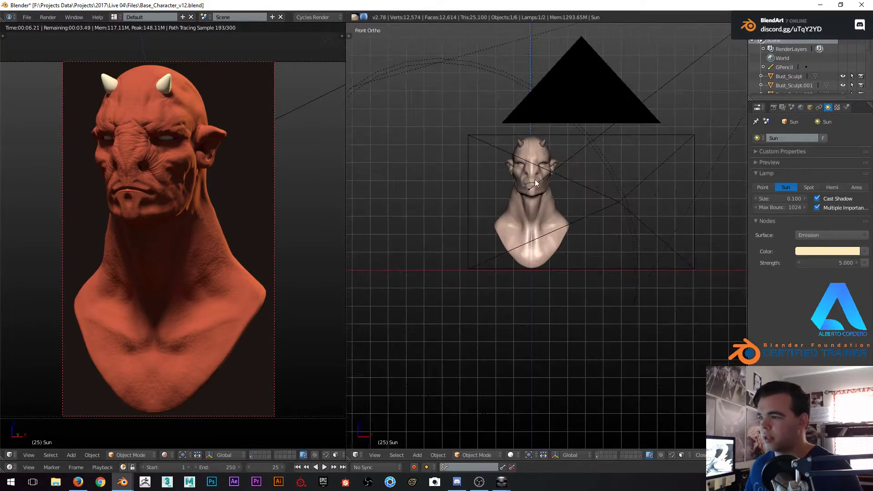
{"action": "key", "text": "r"}
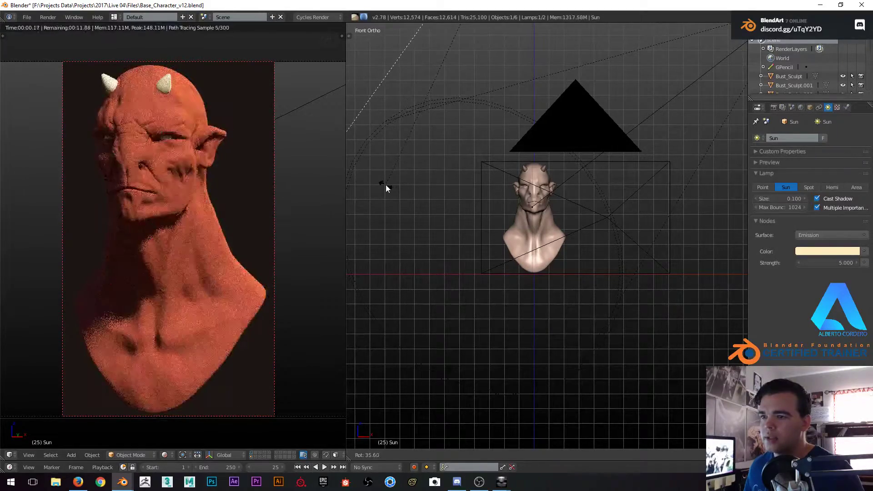
{"action": "left_click", "coordinate": [427, 189]}
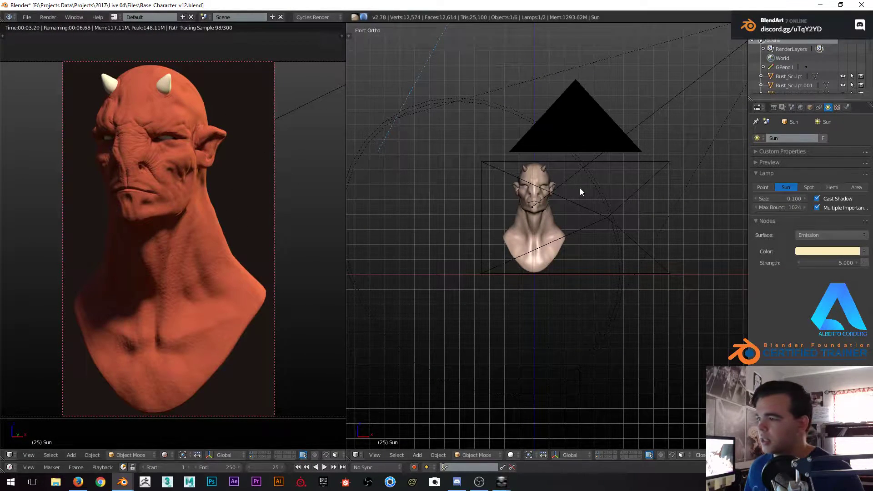
{"action": "scroll", "coordinate": [580, 187], "scroll_direction": "down", "scroll_amount": 2}
{"action": "key", "text": "r"}
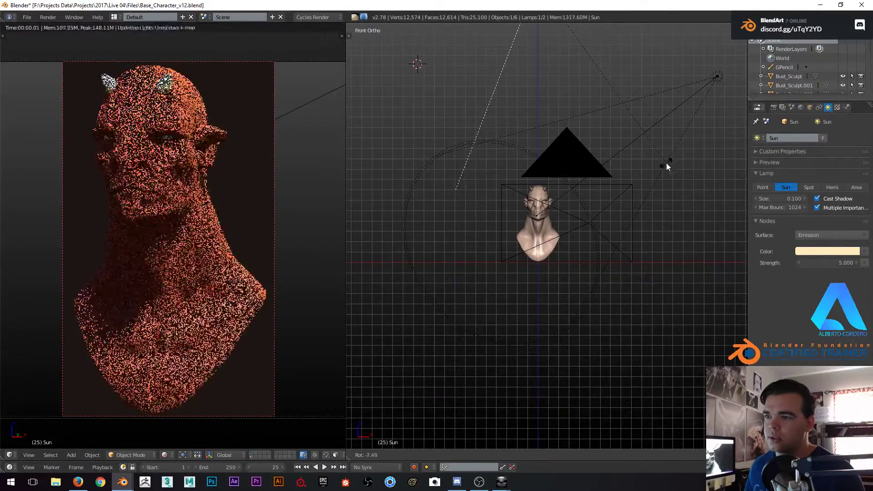
{"action": "left_click", "coordinate": [664, 165]}
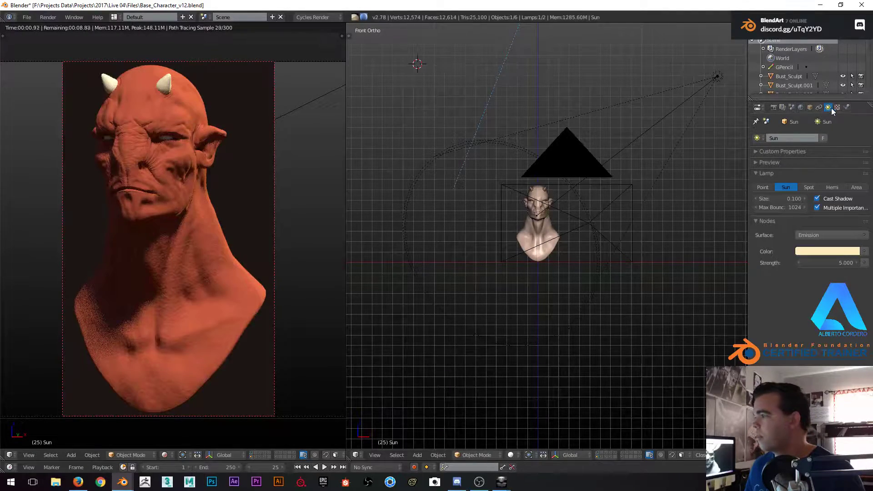
Set the world background strength to 0.2
{"action": "left_click", "coordinate": [792, 107]}
{"action": "left_click", "coordinate": [801, 108]}
{"action": "left_click", "coordinate": [841, 278]}
{"action": "type", "text": "0.2"}
{"action": "key", "text": "Return"}
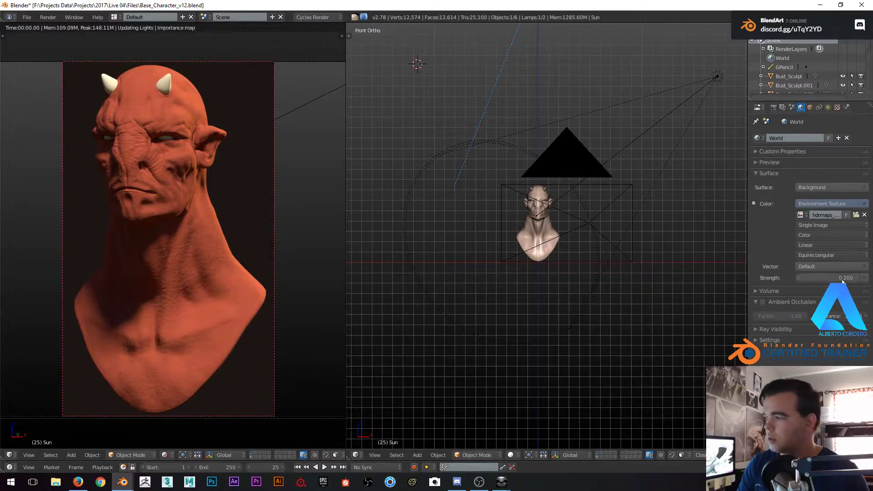
Examine the lighting on the rendered bust in a maximized viewport, from the camera and from behind
{"action": "scroll", "coordinate": [142, 122], "scroll_direction": "up", "scroll_amount": 1}
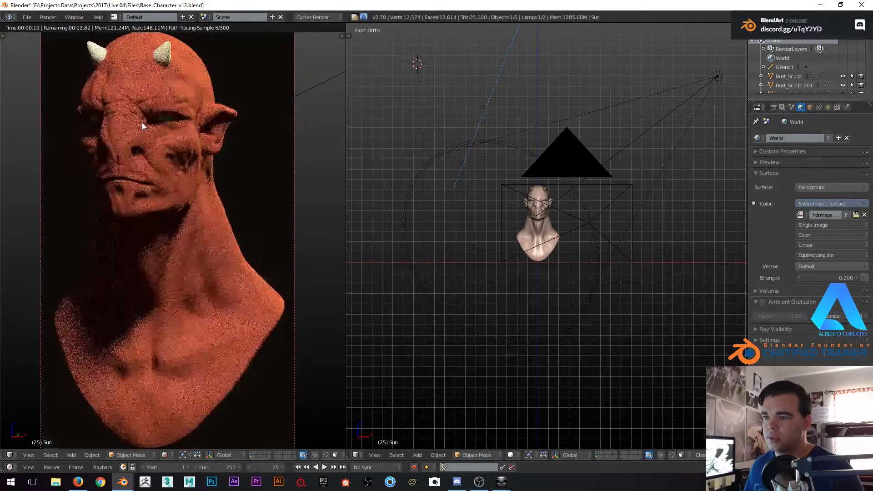
{"action": "key", "text": "ctrl+Up"}
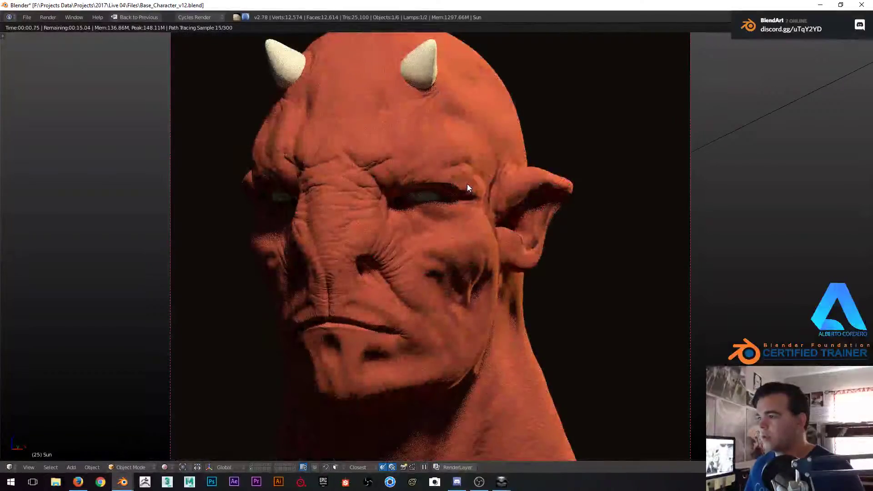
{"action": "scroll", "coordinate": [496, 144], "scroll_direction": "down", "scroll_amount": 4}
{"action": "middle_click_drag", "start_coordinate": [496, 145], "coordinate": [363, 150]}
{"action": "scroll", "coordinate": [405, 145], "scroll_direction": "up", "scroll_amount": 3}
{"action": "key", "text": "ctrl+KP_1"}
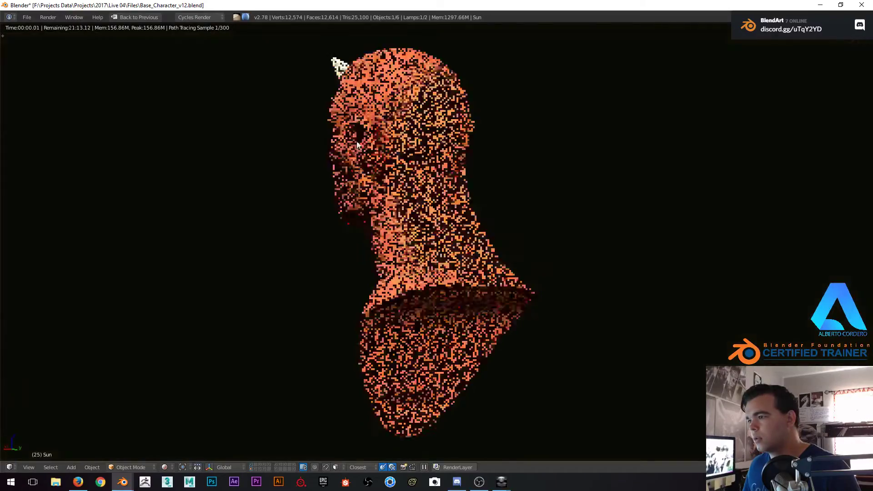
{"action": "key", "text": "KP_0"}
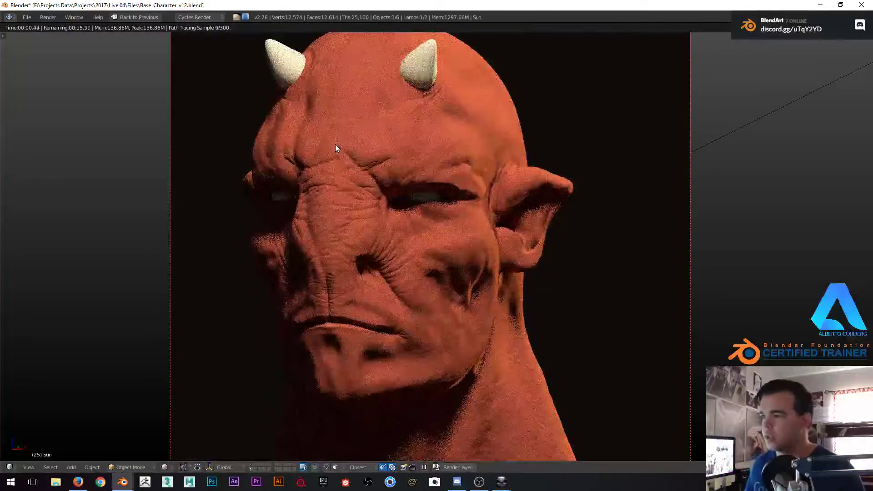
{"action": "scroll", "coordinate": [355, 138], "scroll_direction": "down", "scroll_amount": 5}
{"action": "key", "text": "shift+space"}
{"action": "scroll", "coordinate": [178, 238], "scroll_direction": "up", "scroll_amount": 5}
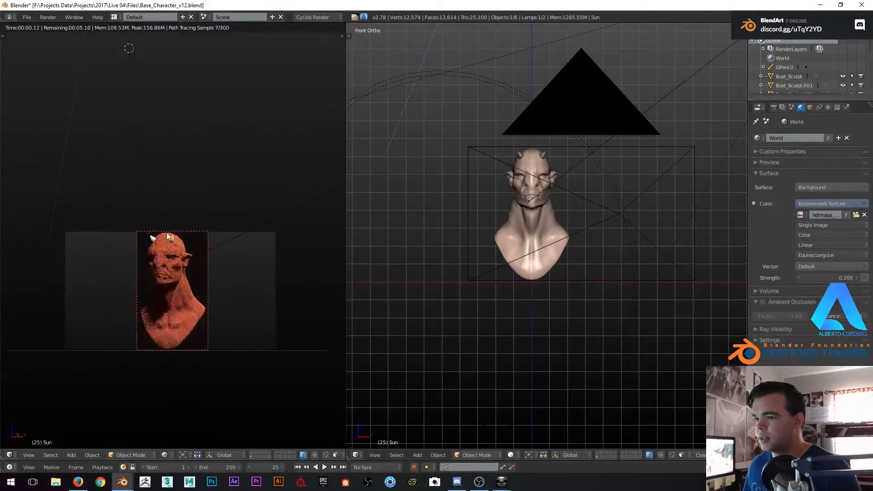
{"action": "middle_click_drag", "start_coordinate": [173, 239], "coordinate": [172, 205], "text": "shift"}
Select the spot lamp and change its color to violet-blue, about R 0.222, G 0.244, B 1.000
{"action": "right_click", "coordinate": [676, 90]}
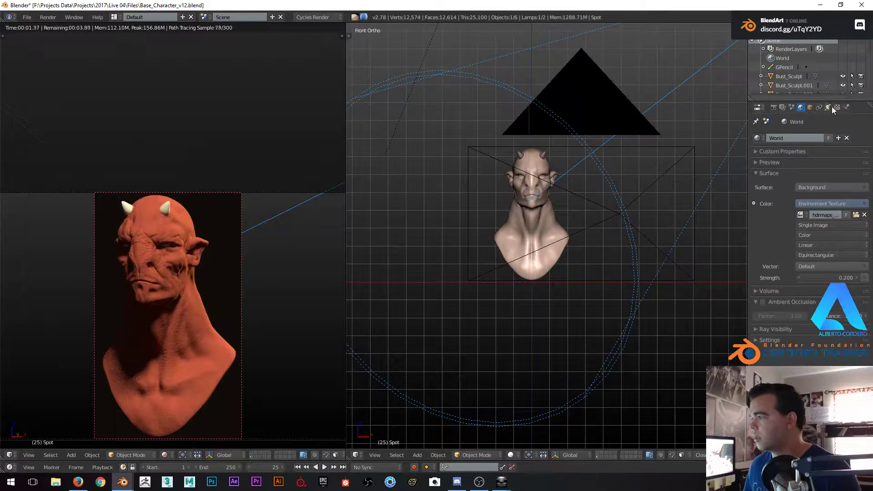
{"action": "left_click", "coordinate": [828, 107]}
{"action": "left_click", "coordinate": [818, 251]}
{"action": "left_click", "coordinate": [809, 157]}
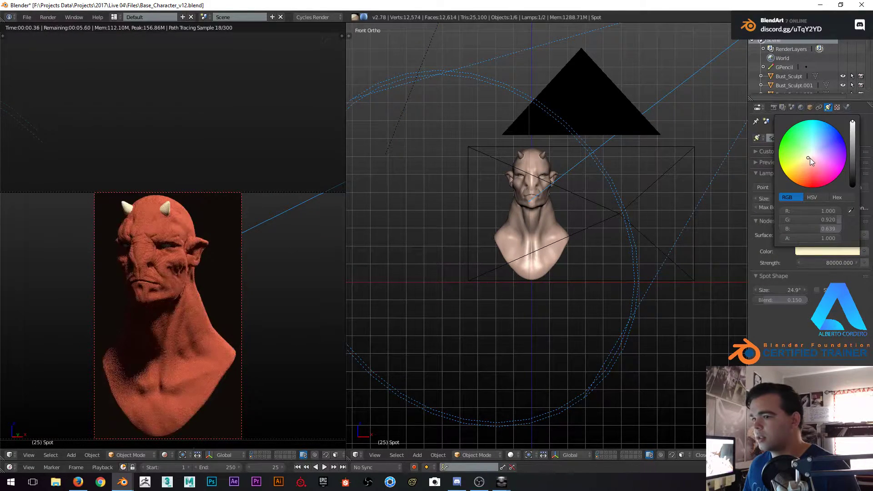
{"action": "left_click", "coordinate": [813, 165]}
{"action": "left_click", "coordinate": [811, 176]}
{"action": "left_click", "coordinate": [826, 138]}
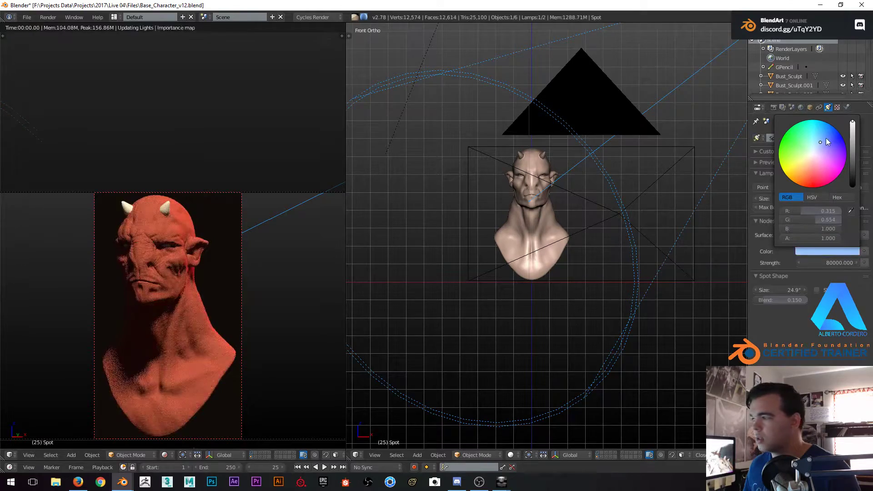
{"action": "left_click", "coordinate": [828, 160]}
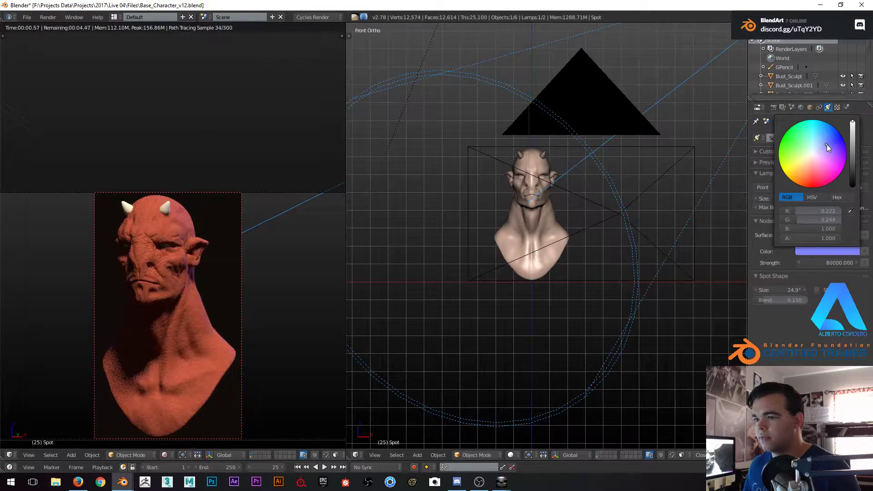
Duplicate the blue spot lamp in the top view and place the copy behind the bust on the opposite side, rotated to aim at it
{"action": "scroll", "coordinate": [232, 245], "scroll_direction": "up", "scroll_amount": 3}
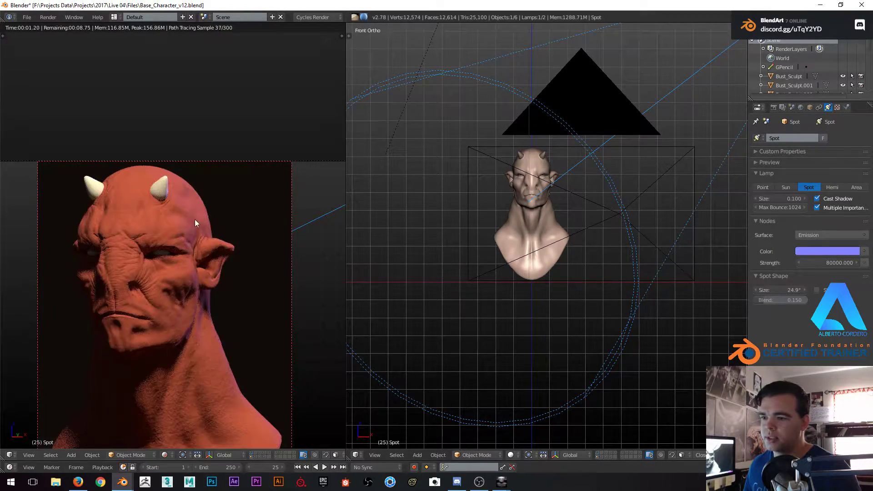
{"action": "scroll", "coordinate": [196, 223], "scroll_direction": "down", "scroll_amount": 2}
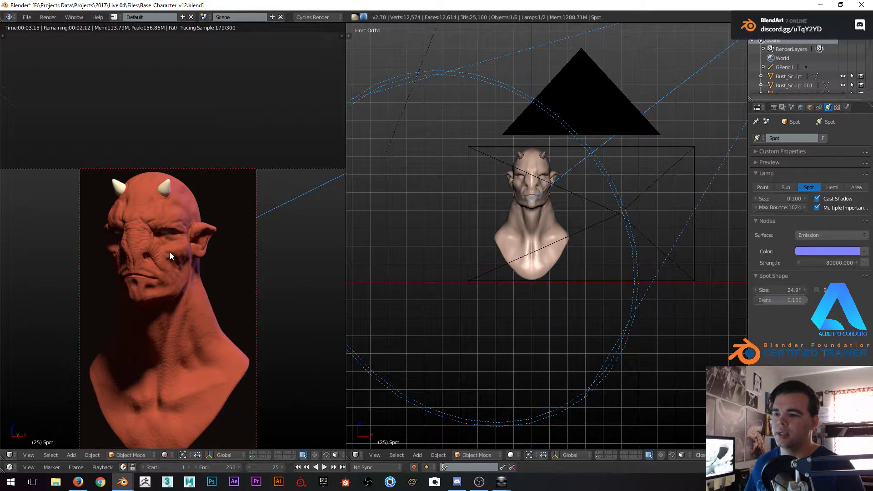
{"action": "scroll", "coordinate": [171, 255], "scroll_direction": "down", "scroll_amount": 1}
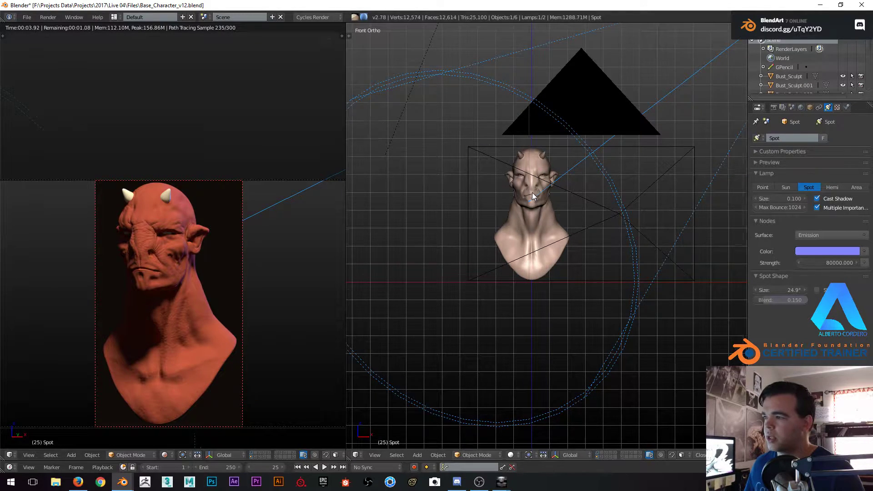
{"action": "scroll", "coordinate": [533, 193], "scroll_direction": "down", "scroll_amount": 5}
{"action": "key", "text": "KP_7"}
{"action": "scroll", "coordinate": [534, 195], "scroll_direction": "down", "scroll_amount": 4}
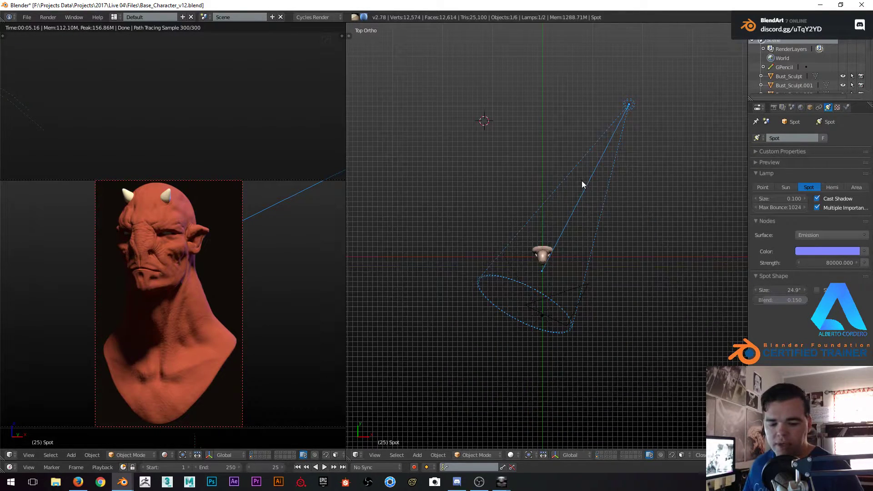
{"action": "key", "text": "shift+d"}
{"action": "left_click", "coordinate": [495, 222]}
{"action": "key", "text": "r"}
{"action": "left_click", "coordinate": [601, 138]}
{"action": "key", "text": "g"}
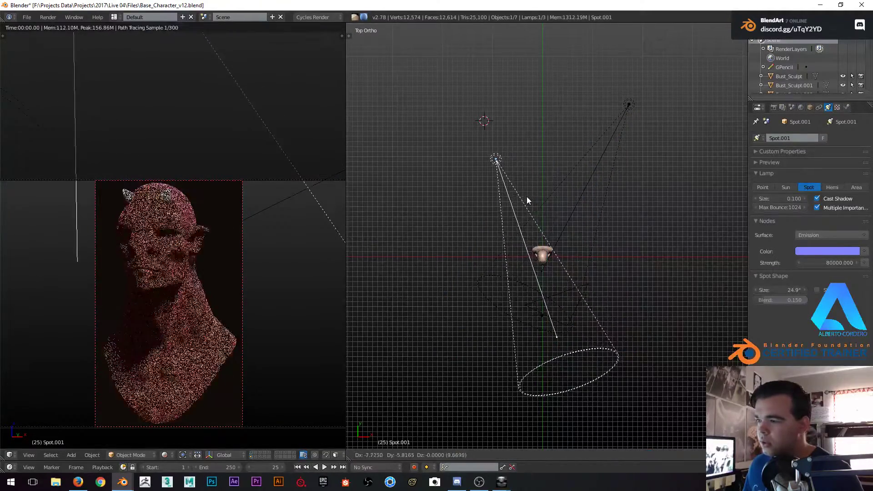
{"action": "left_click", "coordinate": [536, 197]}
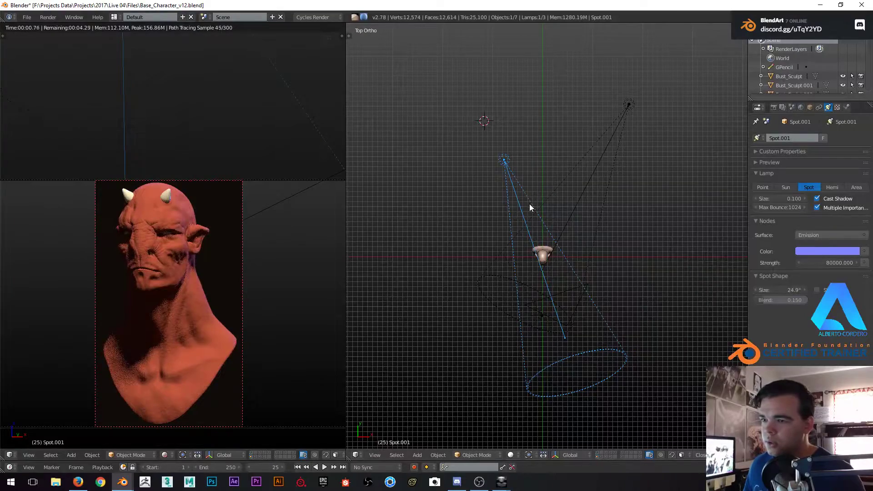
Lower the duplicated spot lamp and shift it sideways behind the bust to add a rim light on the shadowed side
{"action": "mouse_move", "coordinate": [551, 206]}
{"action": "middle_mouse_down"}
{"action": "mouse_move", "coordinate": [604, 153]}
{"action": "mouse_move", "coordinate": [586, 181]}
{"action": "mouse_move", "coordinate": [571, 177]}
{"action": "middle_mouse_up"}
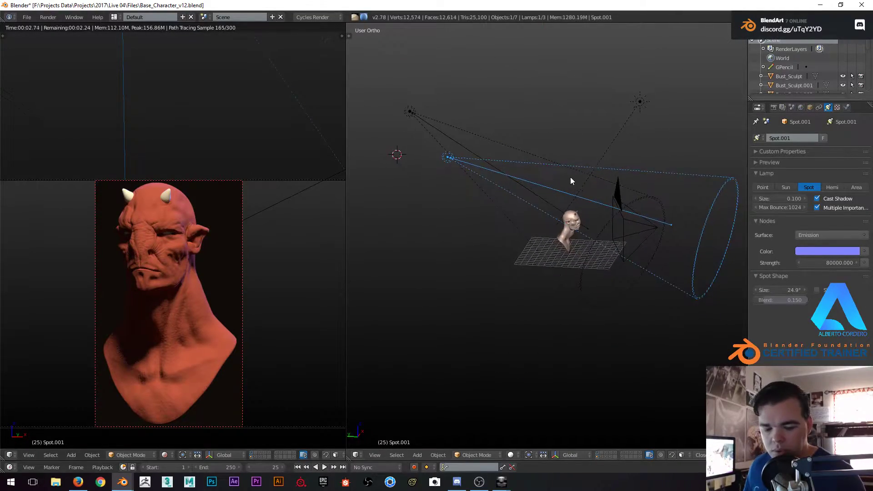
{"action": "key", "text": "g"}
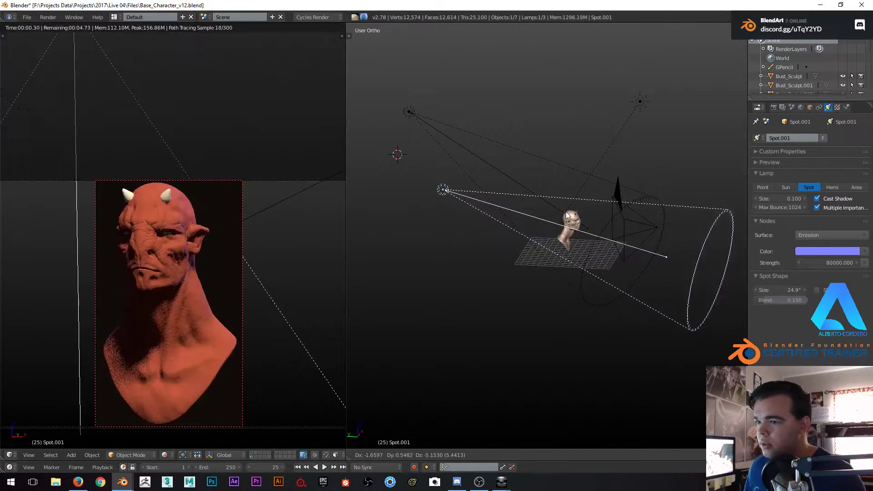
{"action": "left_click", "coordinate": [530, 209]}
{"action": "mouse_move", "coordinate": [529, 209]}
{"action": "middle_mouse_down"}
{"action": "mouse_move", "coordinate": [647, 239]}
{"action": "mouse_move", "coordinate": [619, 263]}
{"action": "middle_mouse_up"}
{"action": "key", "text": "g"}
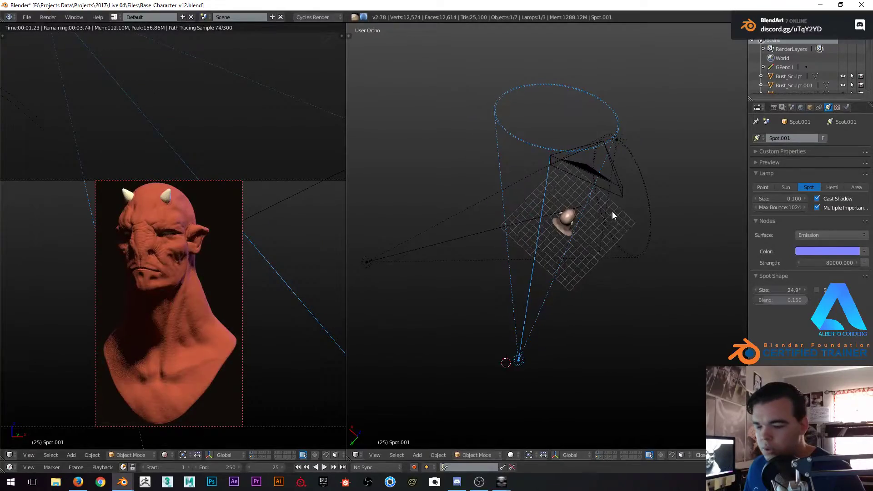
{"action": "left_click", "coordinate": [653, 212]}
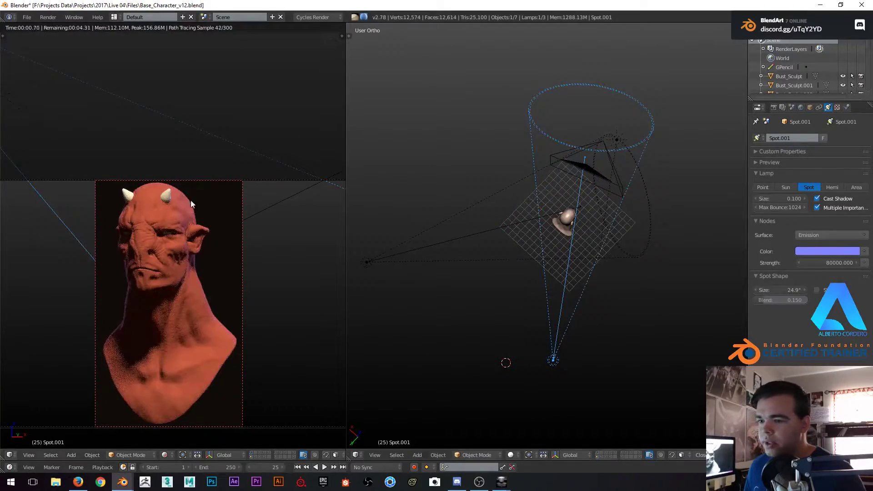
Check the rim light in a maximized render viewport and nudge the duplicated spot lamp to a new position
{"action": "key", "text": "ctrl+Up"}
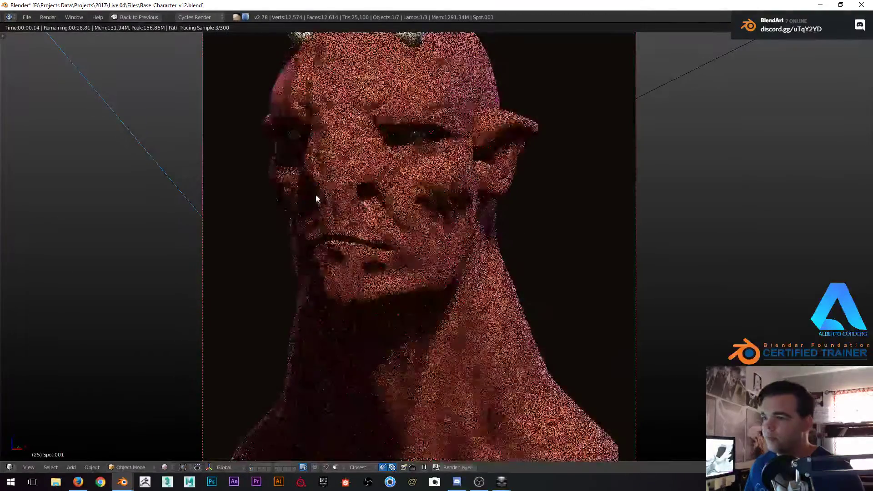
{"action": "scroll", "coordinate": [334, 328], "scroll_direction": "down", "scroll_amount": 2}
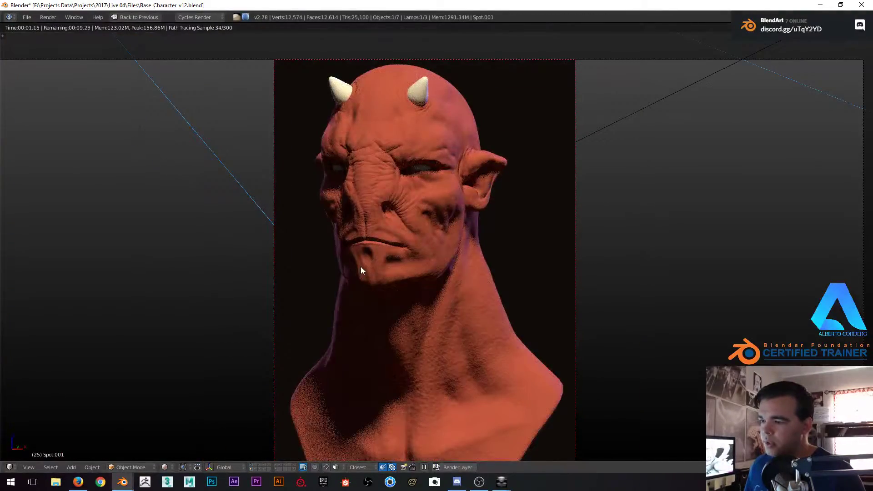
{"action": "key", "text": "ctrl+Up"}
{"action": "middle_click_drag", "start_coordinate": [492, 241], "coordinate": [488, 167]}
{"action": "key", "text": "g"}
{"action": "left_click", "coordinate": [493, 168]}
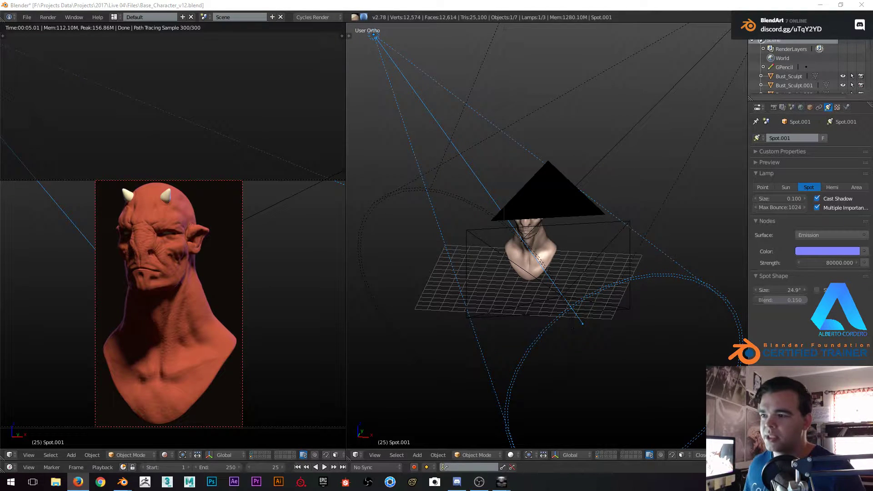
Select the bust mesh and examine how both blue spots and the sun light it in the rendered camera view
{"action": "left_click", "coordinate": [218, 192]}
{"action": "scroll", "coordinate": [175, 203], "scroll_direction": "up", "scroll_amount": 5}
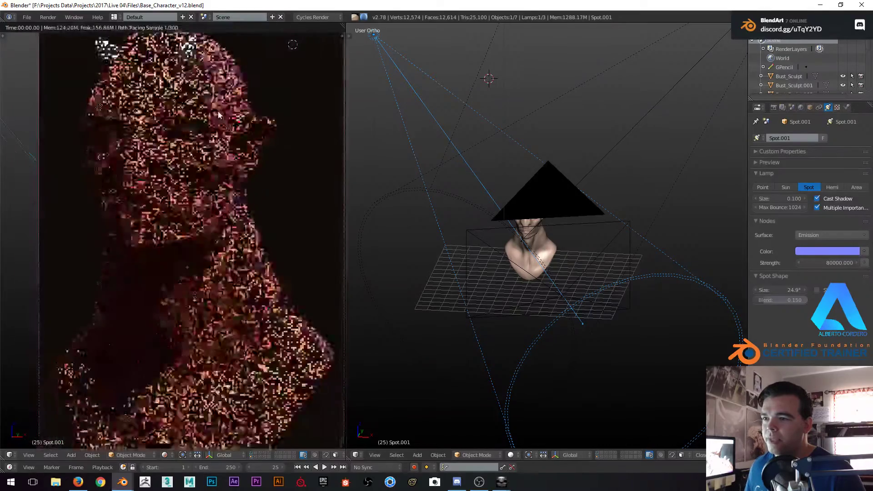
{"action": "middle_click_drag", "start_coordinate": [481, 159], "coordinate": [504, 233]}
{"action": "right_click", "coordinate": [504, 233]}
{"action": "scroll", "coordinate": [350, 157], "scroll_direction": "up", "scroll_amount": 3}
{"action": "scroll", "coordinate": [152, 136], "scroll_direction": "down", "scroll_amount": 5}
{"action": "scroll", "coordinate": [163, 142], "scroll_direction": "up", "scroll_amount": 3}
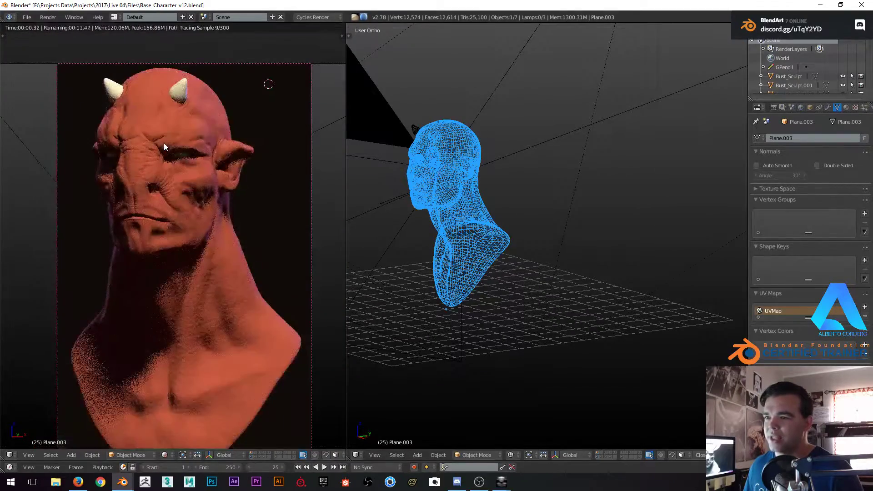
{"action": "middle_click_drag", "start_coordinate": [165, 143], "coordinate": [165, 114], "text": "shift"}
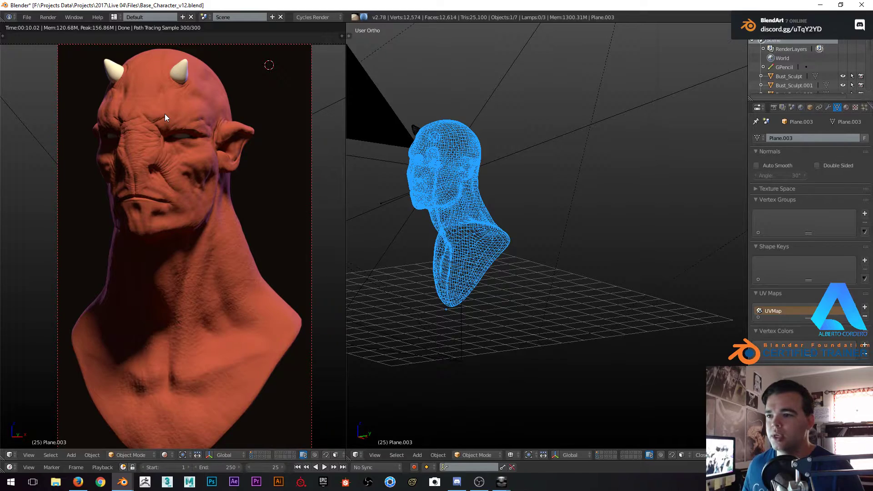
{"action": "scroll", "coordinate": [184, 111], "scroll_direction": "down", "scroll_amount": 3}
{"action": "scroll", "coordinate": [187, 137], "scroll_direction": "up", "scroll_amount": 2}
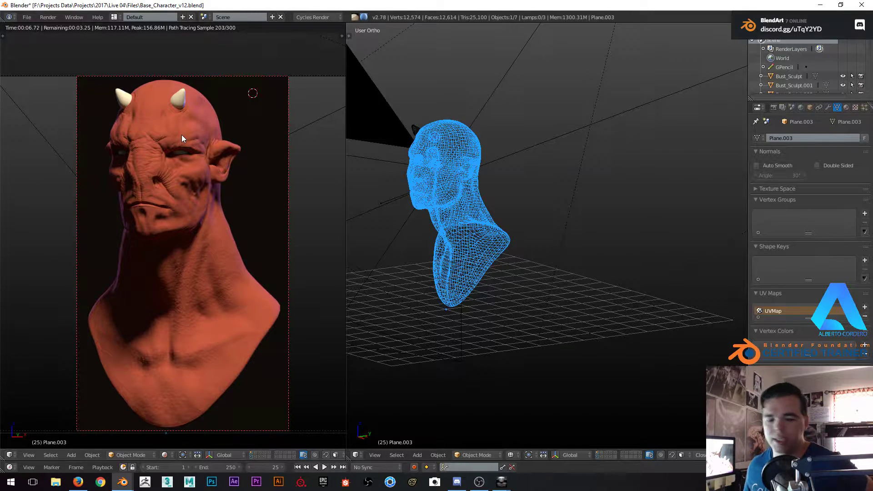
{"action": "middle_click_drag", "start_coordinate": [358, 192], "coordinate": [411, 190]}
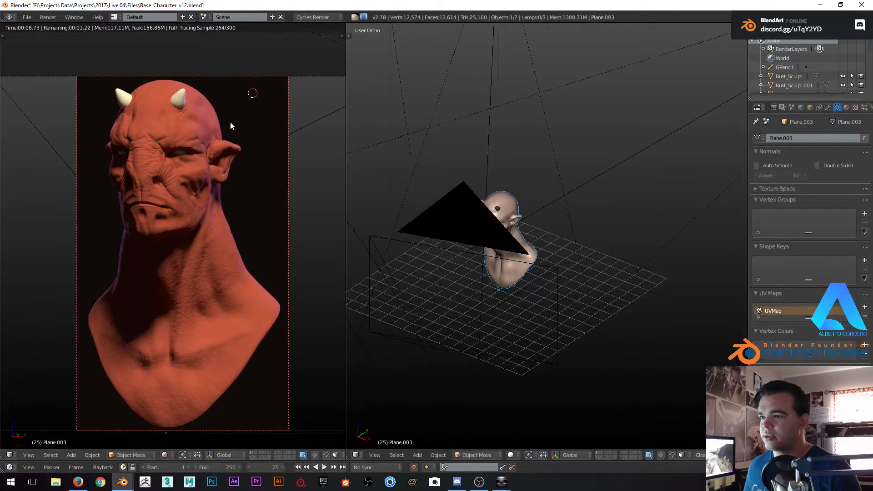
{"action": "scroll", "coordinate": [230, 121], "scroll_direction": "up", "scroll_amount": 1}
Switch the rendered viewport to Solid shading and look through the camera in the second viewport
{"action": "key", "text": "z"}
{"action": "key", "text": "z"}
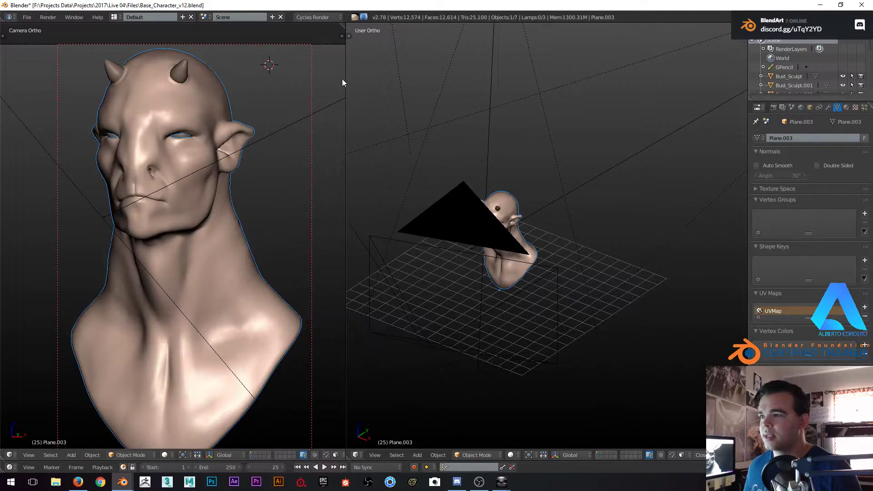
{"action": "middle_click_drag", "start_coordinate": [511, 221], "coordinate": [528, 203]}
{"action": "scroll", "coordinate": [528, 203], "scroll_direction": "up", "scroll_amount": 4}
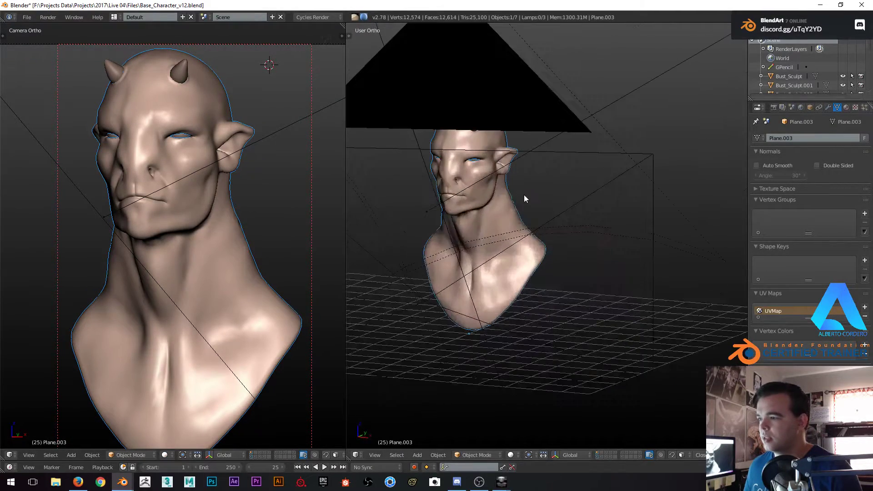
{"action": "key", "text": "KP_0"}
{"action": "scroll", "coordinate": [541, 184], "scroll_direction": "up", "scroll_amount": 4}
{"action": "middle_click_drag", "start_coordinate": [656, 204], "coordinate": [680, 188], "text": "shift"}
Widen the first 3D viewport and orbit it to a three-quarter view of the bust
{"action": "left_click_drag", "start_coordinate": [346, 139], "coordinate": [515, 125]}
{"action": "middle_click_drag", "start_coordinate": [206, 263], "coordinate": [224, 270]}
{"action": "scroll", "coordinate": [224, 270], "scroll_direction": "up", "scroll_amount": 2}
{"action": "middle_click_drag", "start_coordinate": [288, 245], "coordinate": [214, 337]}
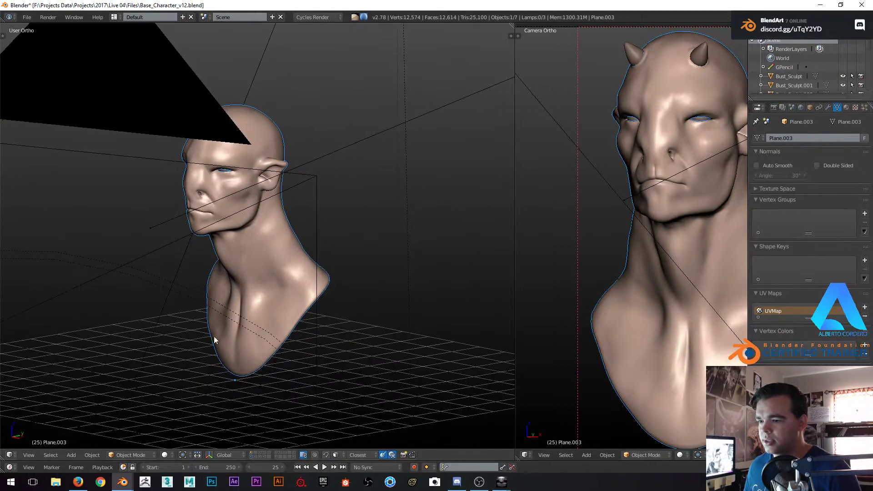
{"action": "left_click", "coordinate": [251, 452]}
{"action": "mouse_move", "coordinate": [255, 195]}
{"action": "middle_mouse_down"}
{"action": "mouse_move", "coordinate": [253, 237]}
{"action": "mouse_move", "coordinate": [267, 229]}
{"action": "mouse_move", "coordinate": [260, 253]}
{"action": "mouse_move", "coordinate": [249, 201]}
{"action": "middle_mouse_up"}
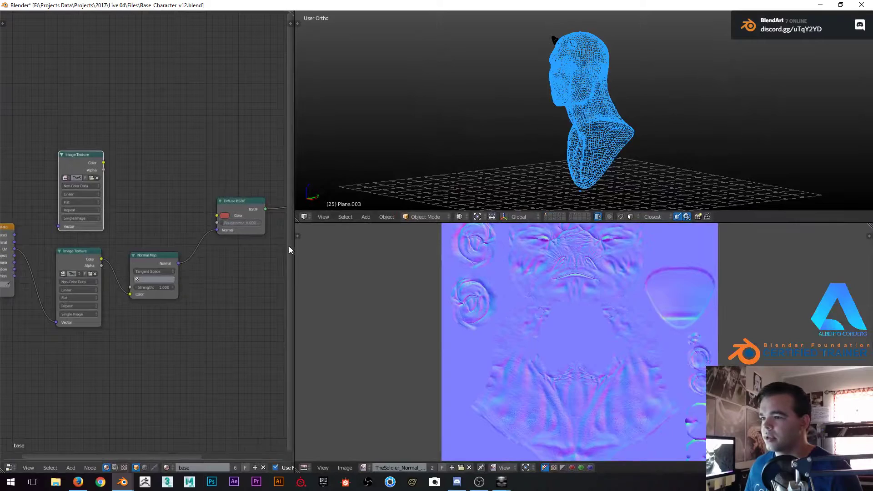
Widen the node editor area so more of the base material's node tree fits
{"action": "left_click_drag", "start_coordinate": [293, 258], "coordinate": [368, 273]}
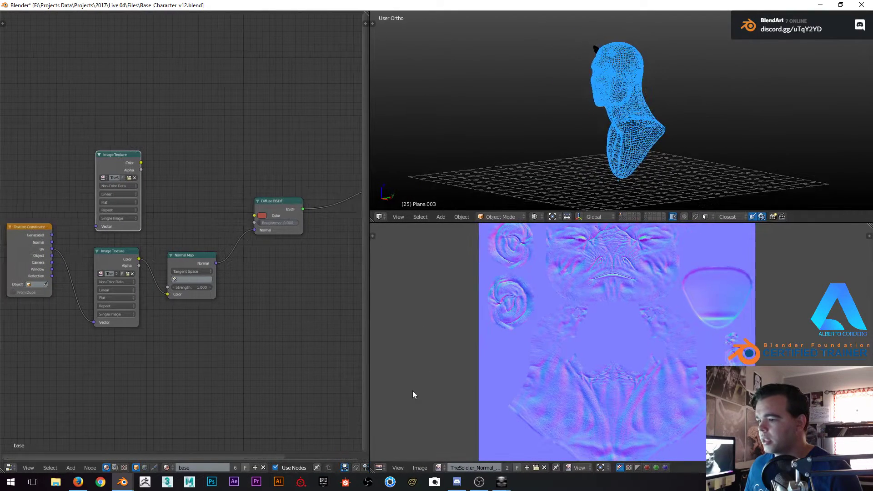
{"action": "left_click", "coordinate": [379, 467]}
{"action": "left_click", "coordinate": [490, 452]}
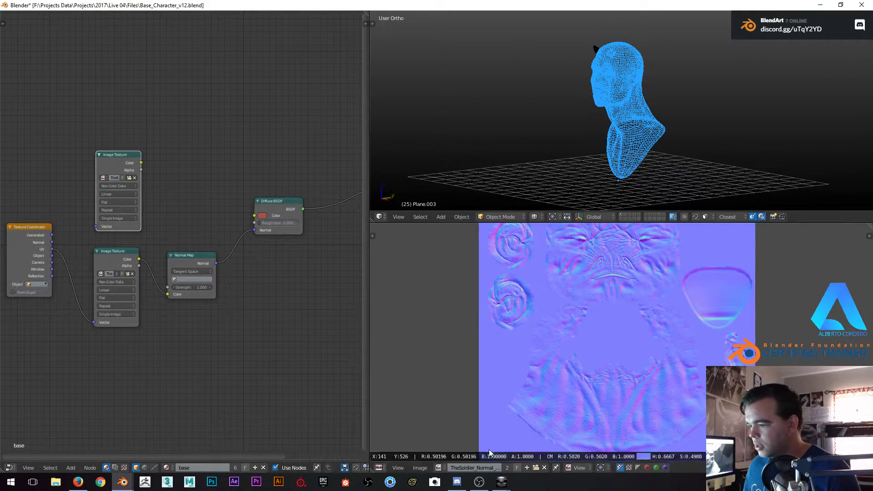
Start a new image in the image editor and name it TheSoldier_Base_Texture_V01
{"action": "left_click", "coordinate": [527, 468]}
{"action": "left_click", "coordinate": [559, 392]}
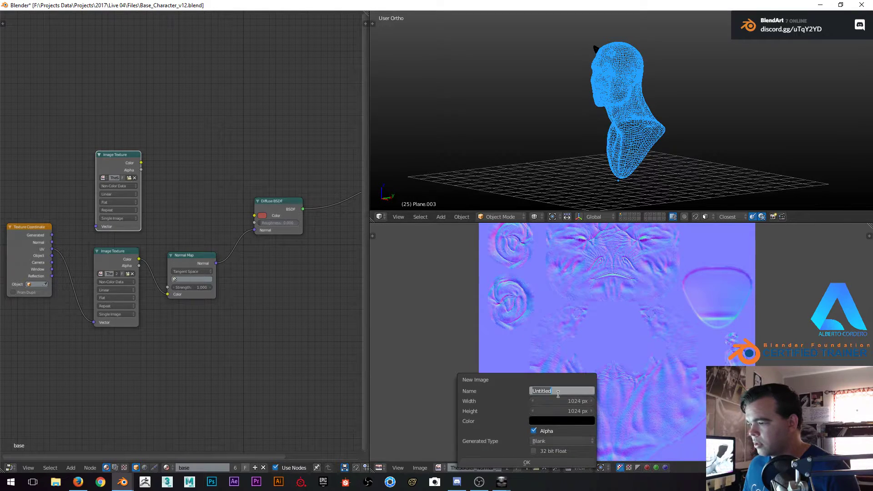
{"action": "type", "text": "Base_Texture"}
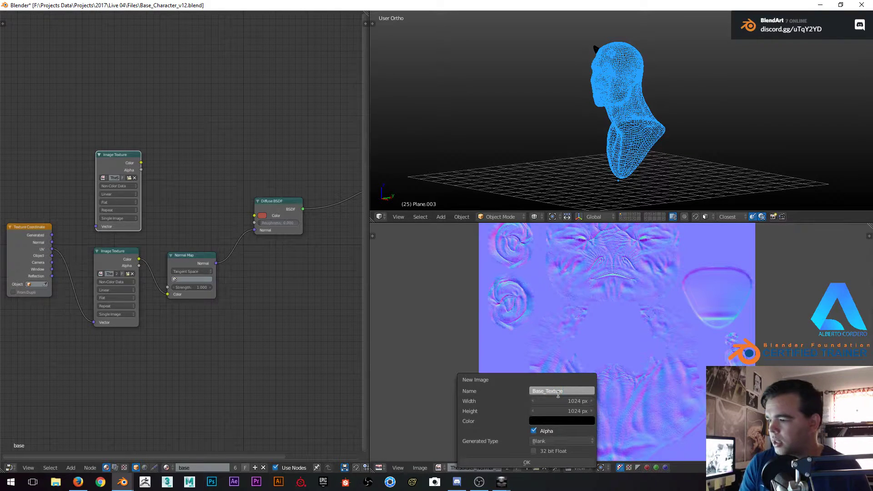
{"action": "type", "text": "heSoldier"}
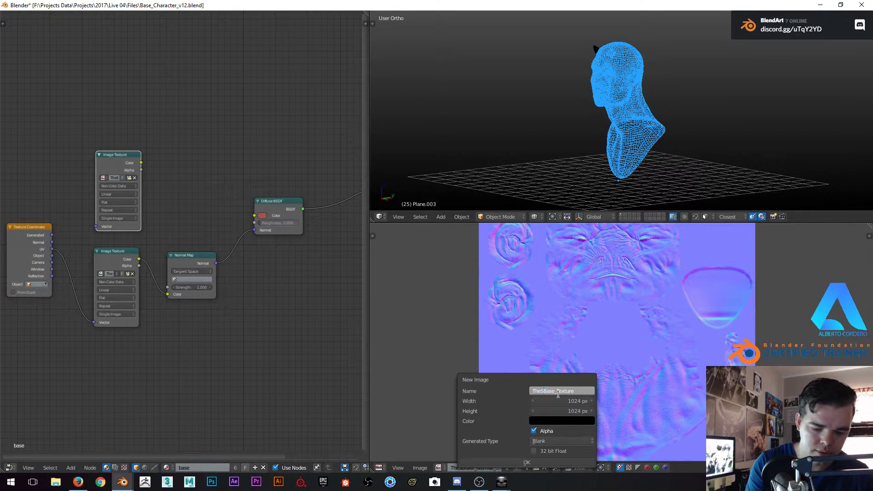
{"action": "type", "text": "_"}
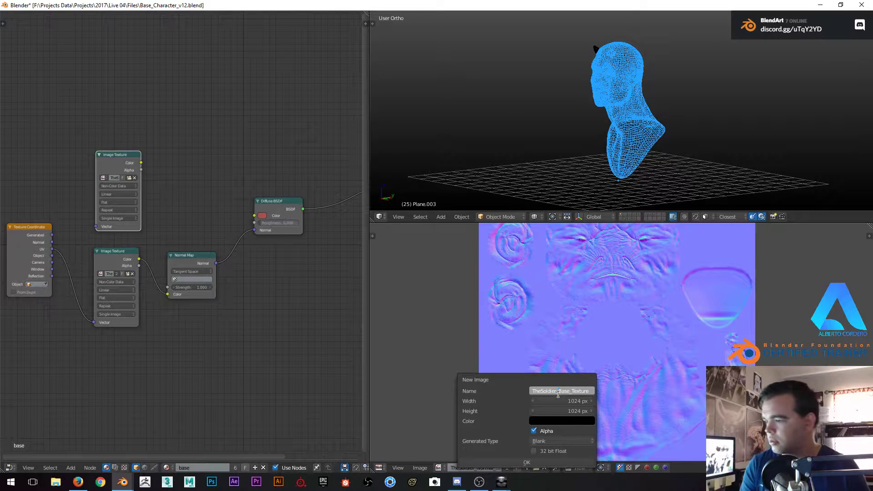
{"action": "key", "text": "Right"}
{"action": "key", "text": "Right"}
{"action": "key", "text": "Right"}
{"action": "key", "text": "Right"}
{"action": "key", "text": "Right"}
{"action": "key", "text": "Right"}
{"action": "key", "text": "Right"}
{"action": "key", "text": "Right"}
{"action": "key", "text": "Right"}
{"action": "key", "text": "Right"}
{"action": "key", "text": "Right"}
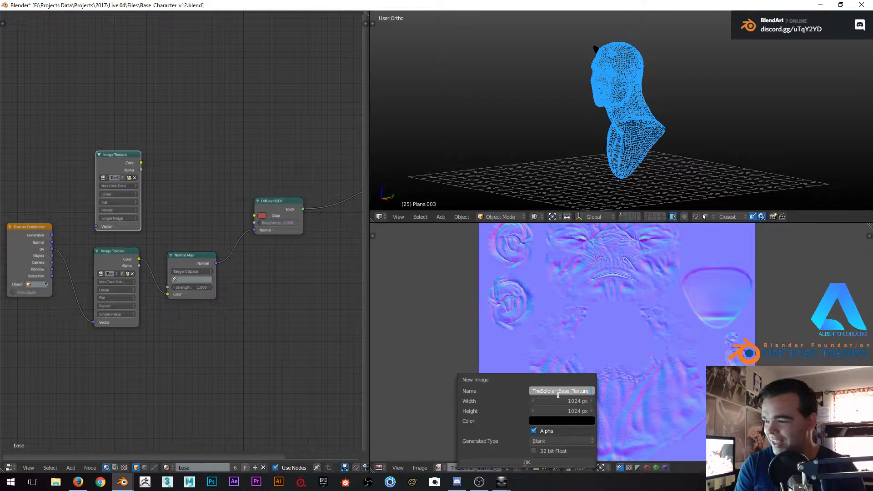
{"action": "type", "text": "_Vs"}
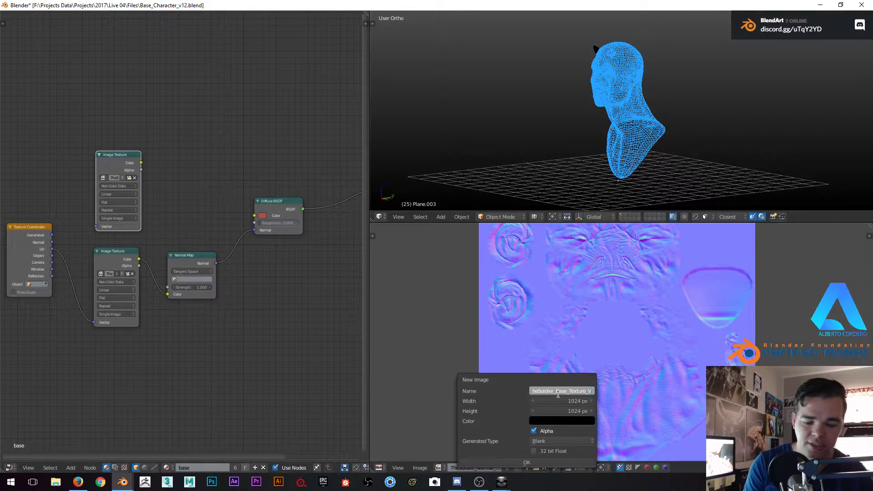
{"action": "key", "text": "Return"}
Make the new image square with a width of 4024 px and create it
{"action": "left_click", "coordinate": [549, 402]}
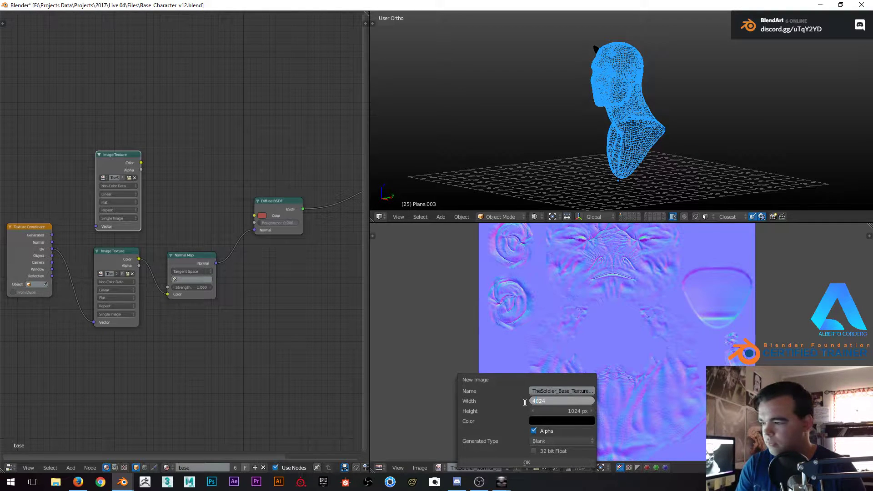
{"action": "type", "text": "4024"}
{"action": "left_click", "coordinate": [563, 412]}
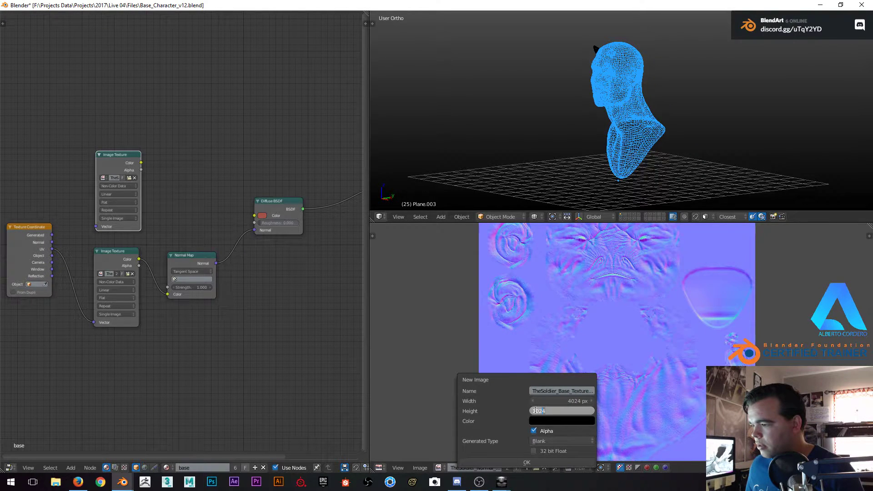
{"action": "key", "text": "Return"}
{"action": "left_click", "coordinate": [503, 462]}
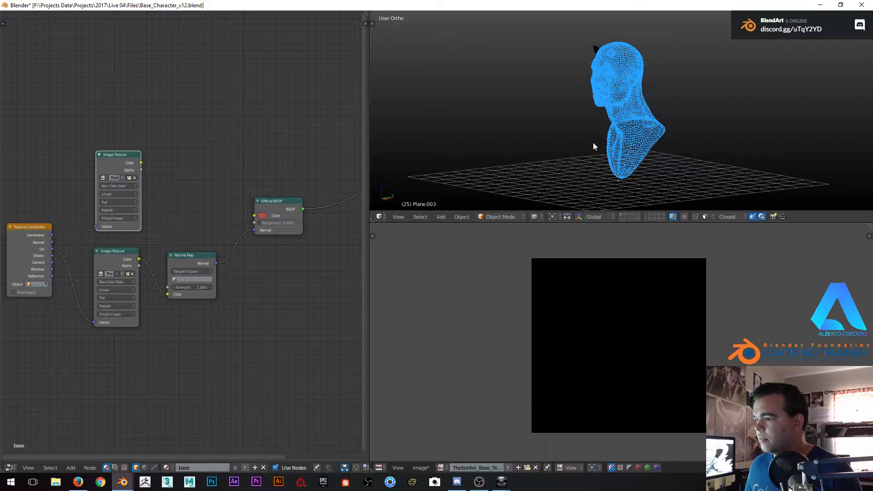
Assign TheSoldier_Base_Texture_V01 to the unconnected Image Texture node in the base material
{"action": "scroll", "coordinate": [542, 381], "scroll_direction": "up", "scroll_amount": 1}
{"action": "scroll", "coordinate": [109, 249], "scroll_direction": "up", "scroll_amount": 3}
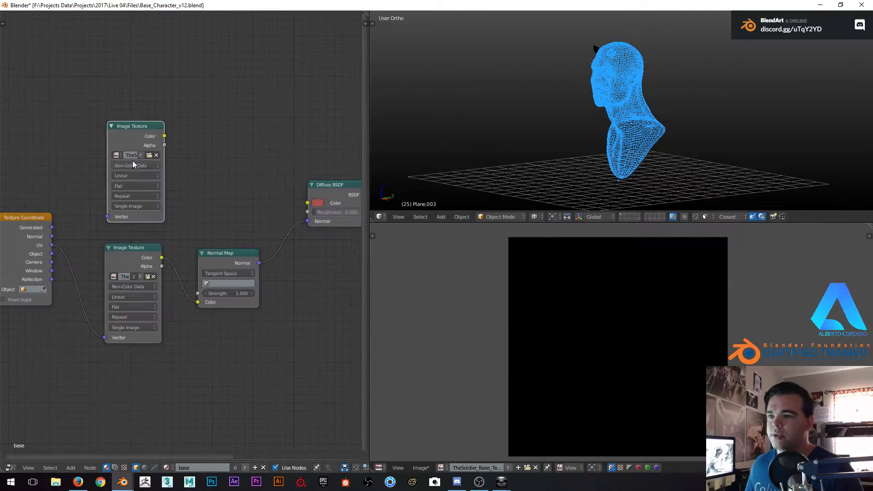
{"action": "left_click", "coordinate": [99, 135]}
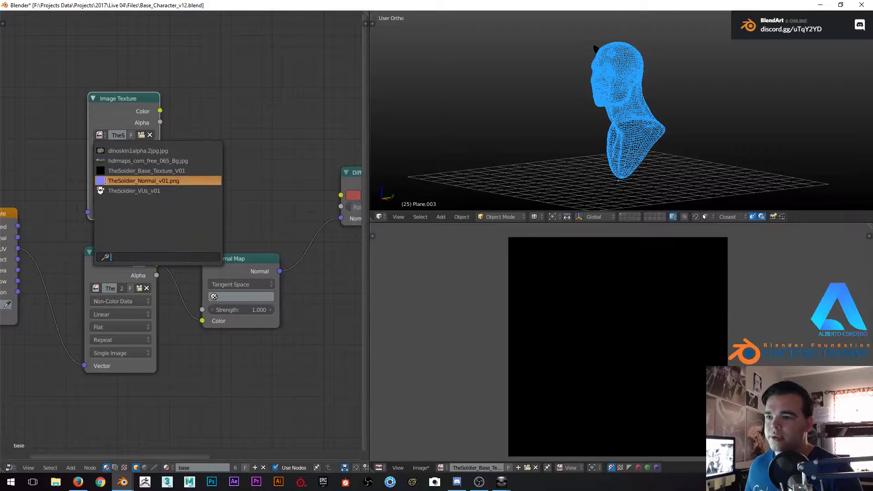
{"action": "left_click", "coordinate": [140, 171]}
Connect the base texture node's Color output to the Color input of the Diffuse BSDF
{"action": "middle_click_drag", "start_coordinate": [240, 165], "coordinate": [123, 144]}
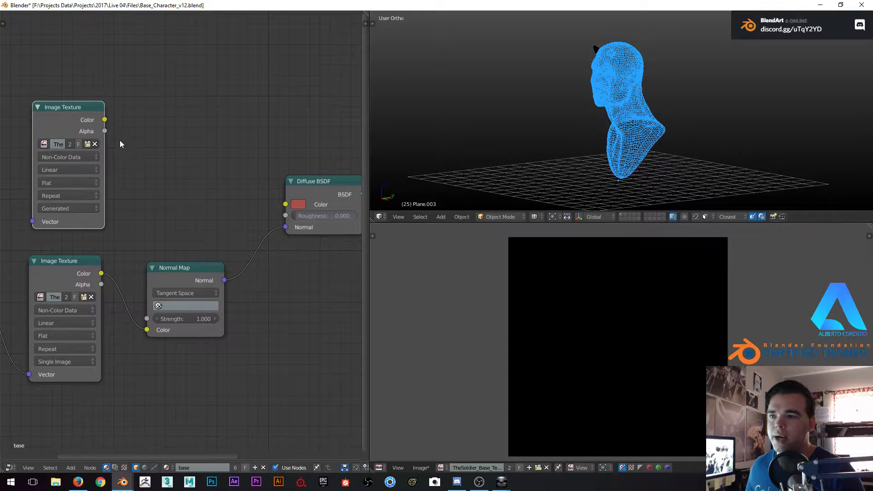
{"action": "left_click_drag", "start_coordinate": [105, 120], "coordinate": [285, 204]}
{"action": "scroll", "coordinate": [200, 159], "scroll_direction": "down", "scroll_amount": 1}
{"action": "middle_click_drag", "start_coordinate": [180, 143], "coordinate": [218, 140]}
Preview the bust with the blank base texture in rendered viewport shading
{"action": "middle_click_drag", "start_coordinate": [689, 82], "coordinate": [631, 90]}
{"action": "scroll", "coordinate": [631, 90], "scroll_direction": "up", "scroll_amount": 2}
{"action": "key", "text": "z"}
{"action": "scroll", "coordinate": [627, 83], "scroll_direction": "up", "scroll_amount": 1}
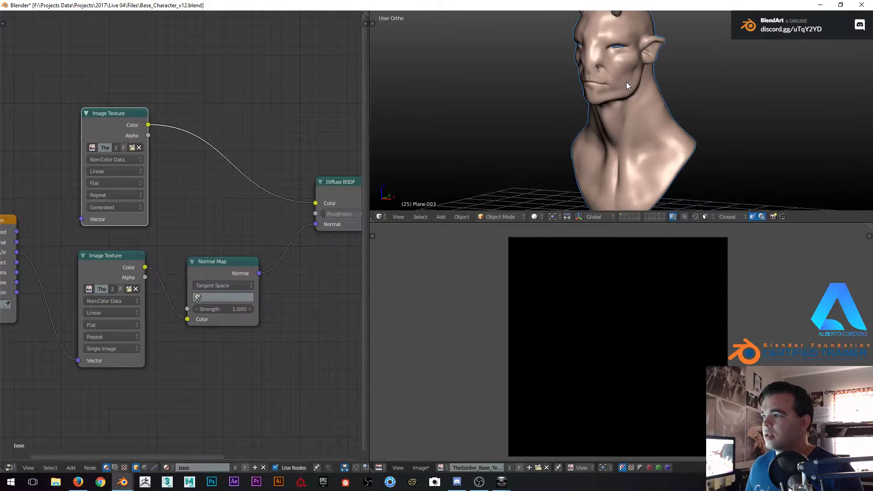
{"action": "key", "text": "shift+z"}
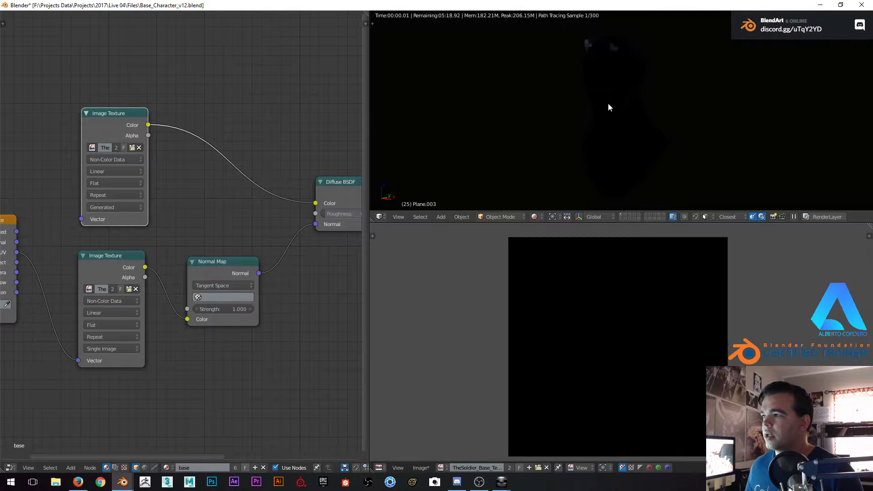
{"action": "scroll", "coordinate": [251, 152], "scroll_direction": "down", "scroll_amount": 1}
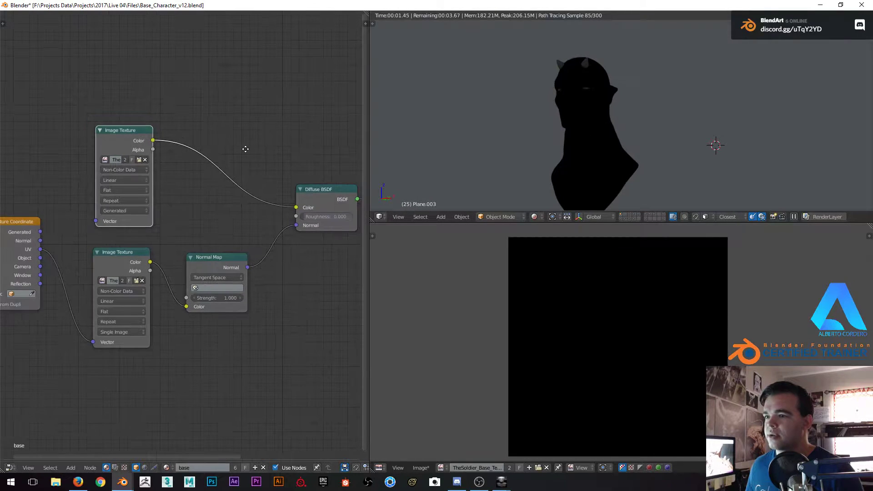
{"action": "middle_click_drag", "start_coordinate": [251, 152], "coordinate": [239, 145]}
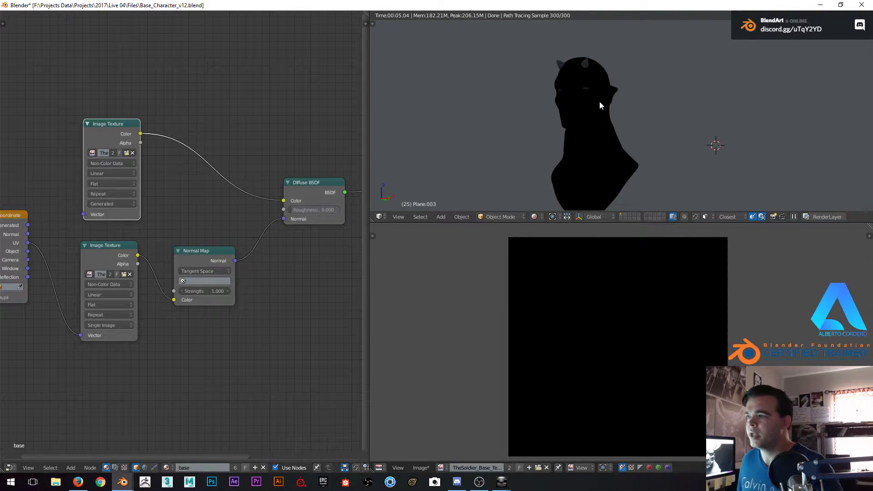
{"action": "left_click", "coordinate": [661, 78]}
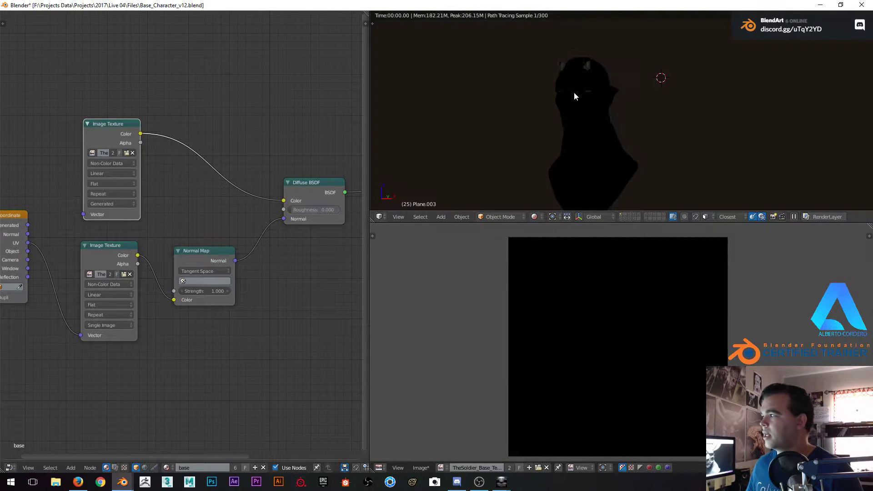
Connect the Texture Coordinate's UV output to the base texture node's Vector input and return the viewport to solid shading
{"action": "middle_click_drag", "start_coordinate": [40, 140], "coordinate": [190, 137]}
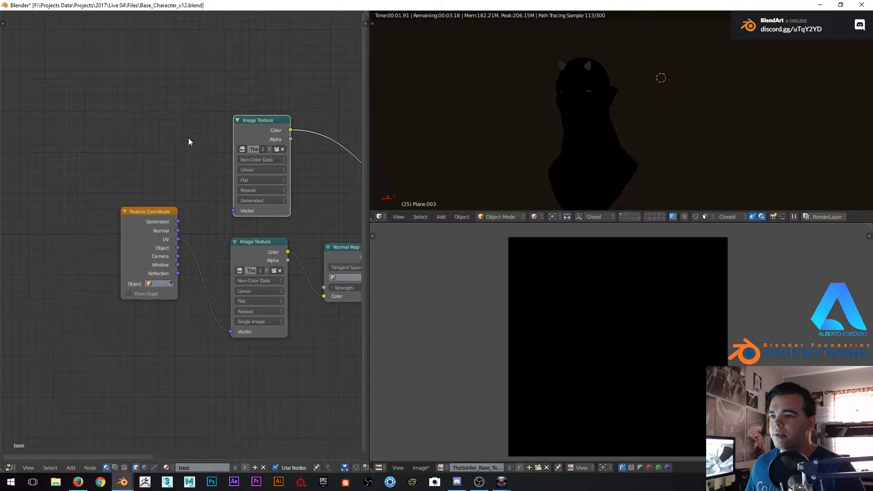
{"action": "left_click_drag", "start_coordinate": [155, 214], "coordinate": [233, 211]}
{"action": "left_click", "coordinate": [606, 69]}
{"action": "key", "text": "shift+z"}
{"action": "mouse_move", "coordinate": [621, 113]}
{"action": "middle_mouse_down"}
{"action": "mouse_move", "coordinate": [562, 119]}
{"action": "mouse_move", "coordinate": [568, 104]}
{"action": "middle_mouse_up"}
Move the node editor window off the main window and put the bust into Texture Paint mode
{"action": "left_click_drag", "start_coordinate": [441, 3], "coordinate": [872, 23]}
{"action": "middle_click_drag", "start_coordinate": [207, 187], "coordinate": [262, 190]}
{"action": "scroll", "coordinate": [260, 168], "scroll_direction": "up", "scroll_amount": 2}
{"action": "key", "text": "t"}
{"action": "left_click", "coordinate": [125, 454]}
{"action": "left_click", "coordinate": [132, 455]}
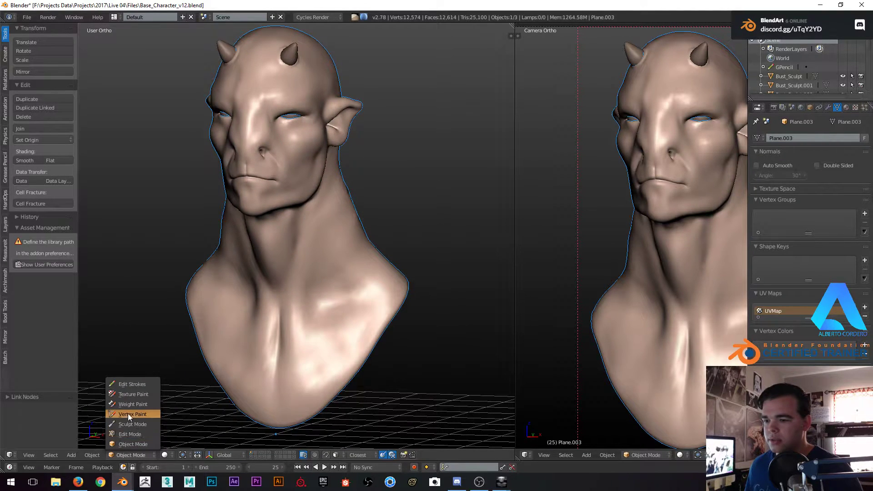
{"action": "left_click", "coordinate": [134, 393]}
{"action": "scroll", "coordinate": [273, 191], "scroll_direction": "up", "scroll_amount": 2}
{"action": "mouse_move", "coordinate": [277, 173]}
{"action": "middle_mouse_down", "text": "shift"}
{"action": "mouse_move", "coordinate": [328, 206]}
{"action": "mouse_move", "coordinate": [310, 203]}
{"action": "middle_mouse_up", "text": "shift"}
{"action": "scroll", "coordinate": [328, 206], "scroll_direction": "down", "scroll_amount": 1}
Unlink the base texture from the Diffuse BSDF's Color and copy the shader's red to the paint brush color
{"action": "left_click", "coordinate": [31, 141]}
{"action": "left_click_drag", "start_coordinate": [31, 141], "coordinate": [30, 141]}
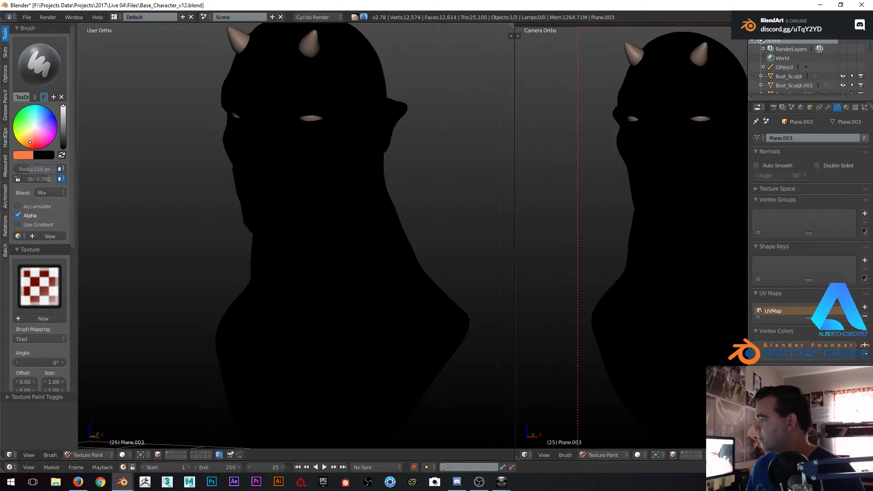
{"action": "left_click_drag", "start_coordinate": [872, 8], "coordinate": [494, 9]}
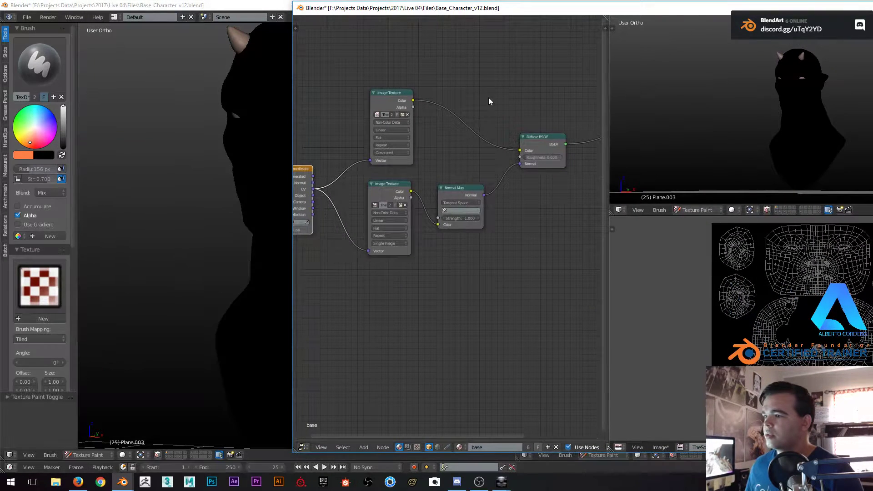
{"action": "scroll", "coordinate": [489, 87], "scroll_direction": "up", "scroll_amount": 3}
{"action": "middle_click_drag", "start_coordinate": [544, 127], "coordinate": [537, 127]}
{"action": "left_click_drag", "start_coordinate": [525, 133], "coordinate": [527, 132]}
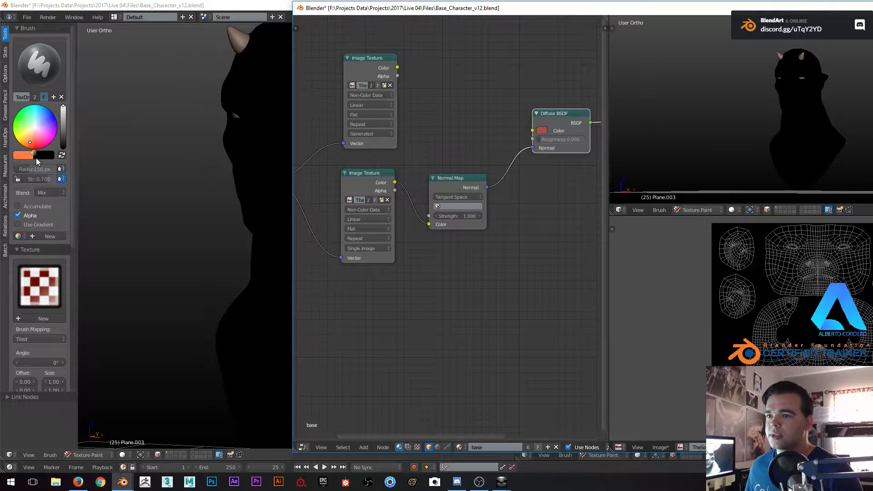
{"action": "key", "text": "ctrl+v"}
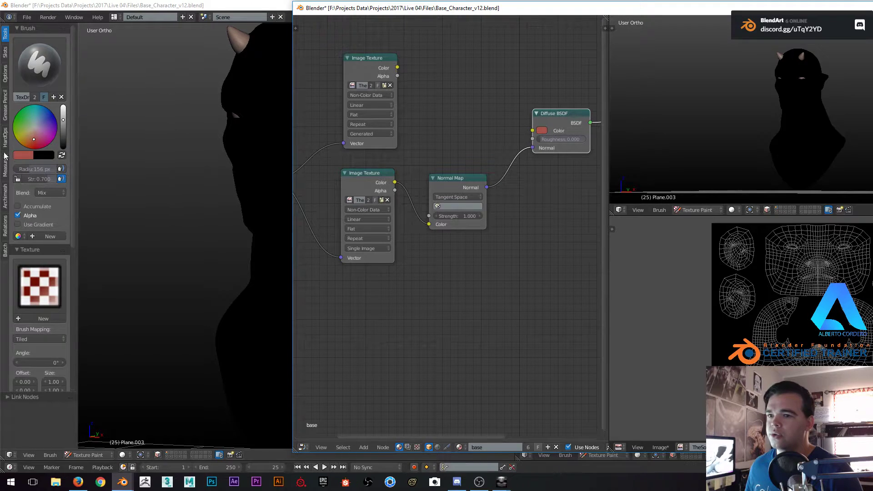
{"action": "left_click_drag", "start_coordinate": [333, 13], "coordinate": [872, 20]}
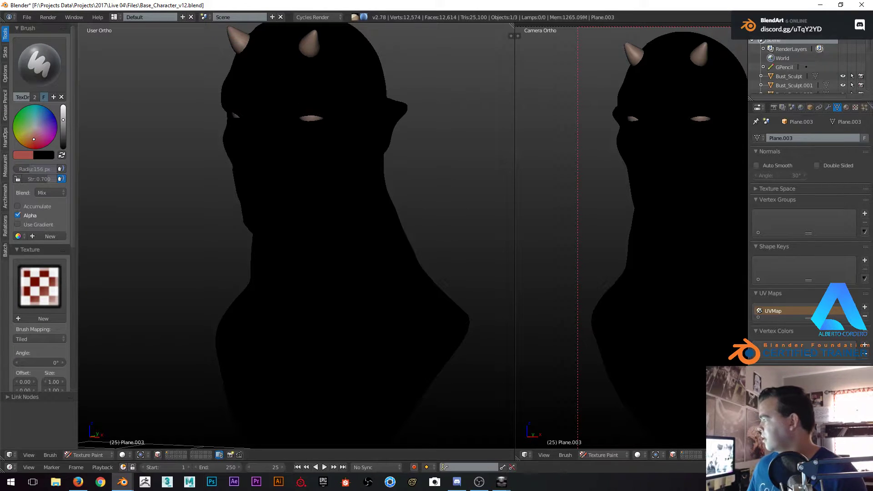
Choose the Fill brush with strength 0.915 and fill the bust's texture with white
{"action": "left_click", "coordinate": [45, 70]}
{"action": "left_click", "coordinate": [72, 118]}
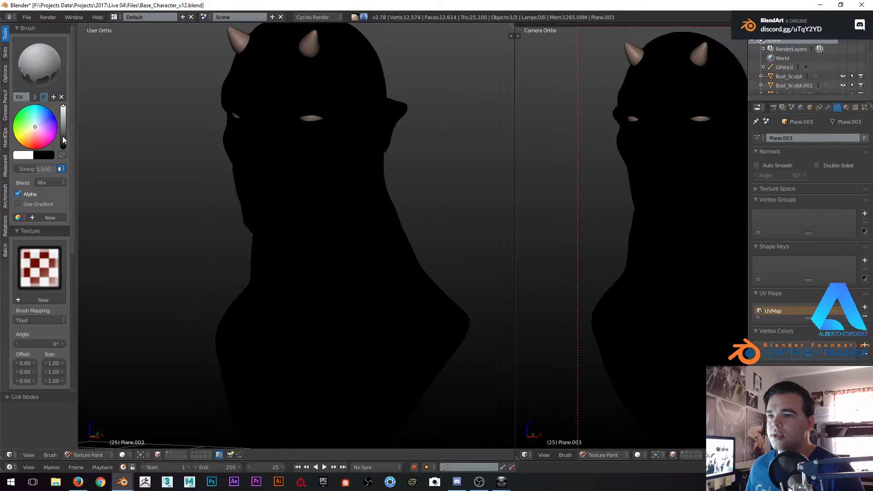
{"action": "key", "text": "shift+f"}
{"action": "left_click", "coordinate": [277, 179]}
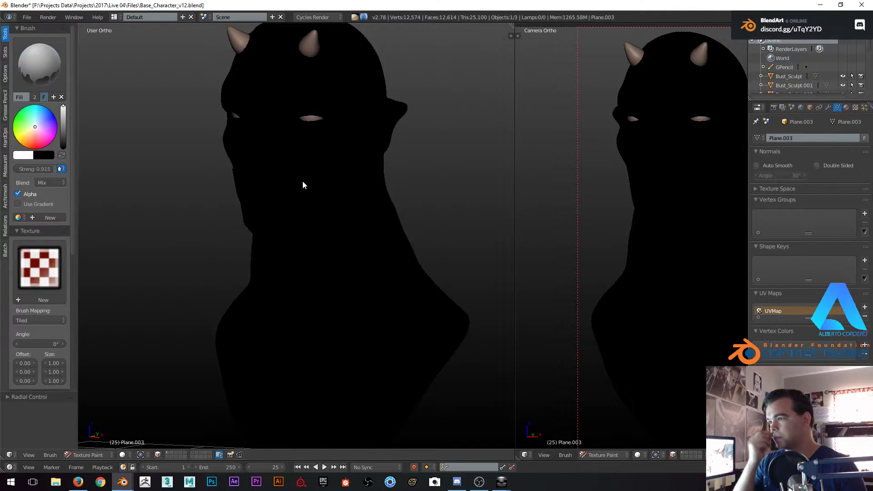
{"action": "left_click", "coordinate": [302, 182]}
{"action": "middle_click_drag", "start_coordinate": [341, 182], "coordinate": [305, 191]}
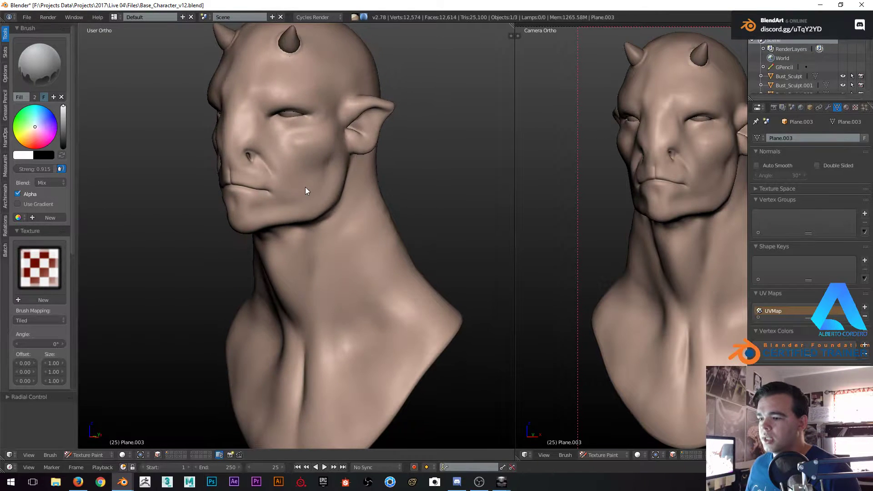
Check the bust in Material viewport shading and set the main viewport to Texture shading
{"action": "left_click", "coordinate": [157, 455]}
{"action": "left_click", "coordinate": [157, 455]}
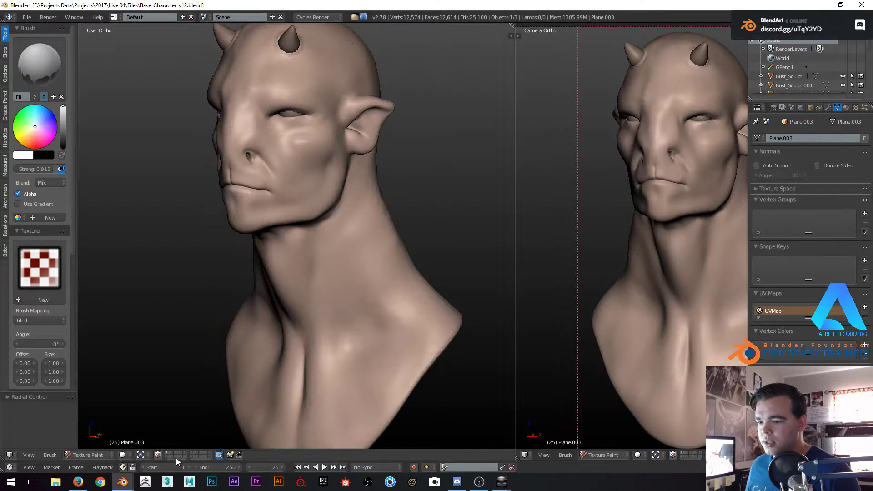
{"action": "left_click", "coordinate": [122, 455]}
{"action": "left_click", "coordinate": [150, 405]}
{"action": "scroll", "coordinate": [273, 205], "scroll_direction": "up", "scroll_amount": 1}
{"action": "middle_click_drag", "start_coordinate": [292, 196], "coordinate": [292, 244], "text": "shift"}
{"action": "middle_click_drag", "start_coordinate": [282, 244], "coordinate": [308, 245]}
{"action": "scroll", "coordinate": [295, 255], "scroll_direction": "up", "scroll_amount": 1}
{"action": "left_click", "coordinate": [128, 454]}
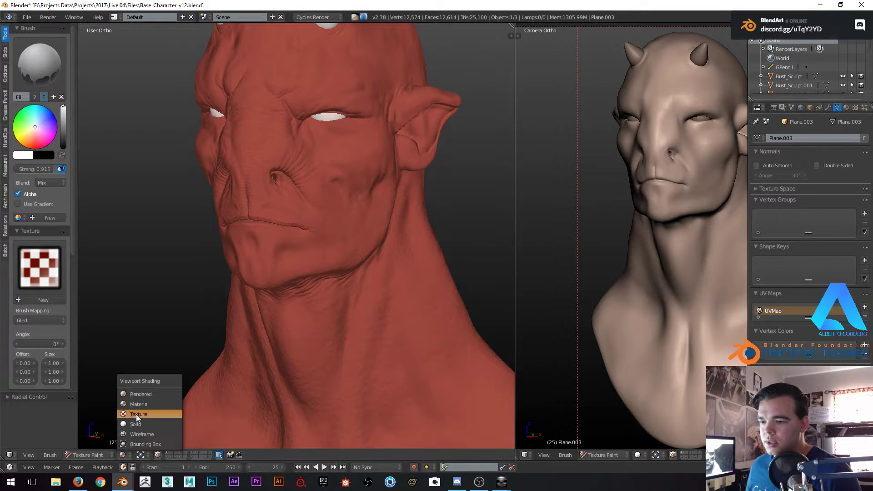
{"action": "left_click", "coordinate": [136, 414]}
{"action": "mouse_move", "coordinate": [314, 171]}
{"action": "middle_mouse_down", "text": "shift"}
{"action": "mouse_move", "coordinate": [323, 228]}
{"action": "mouse_move", "coordinate": [310, 226]}
{"action": "middle_mouse_up", "text": "shift"}
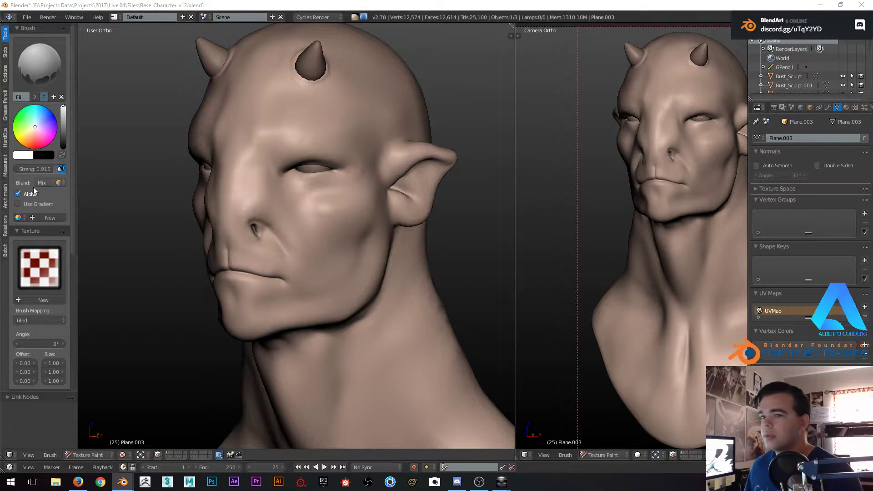
Paste the copied red as the Fill brush color and store it in a new color palette
{"action": "key", "text": "ctrl+v"}
{"action": "left_click", "coordinate": [23, 153]}
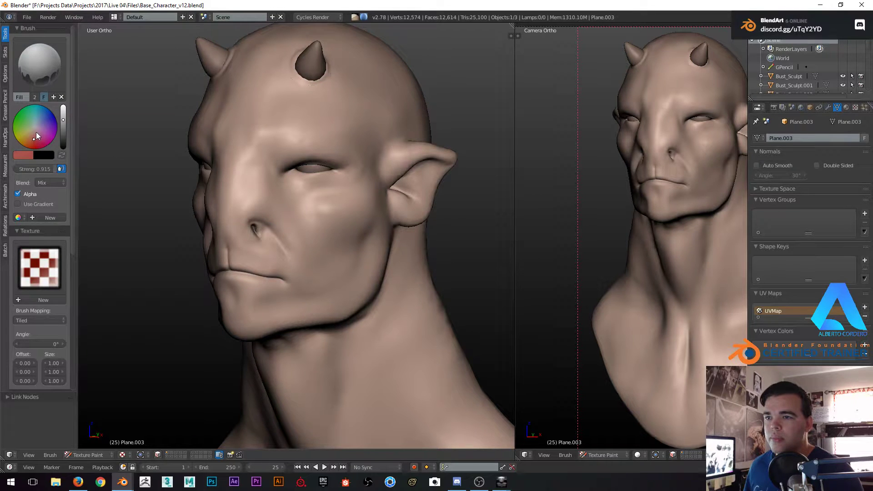
{"action": "left_click", "coordinate": [45, 217]}
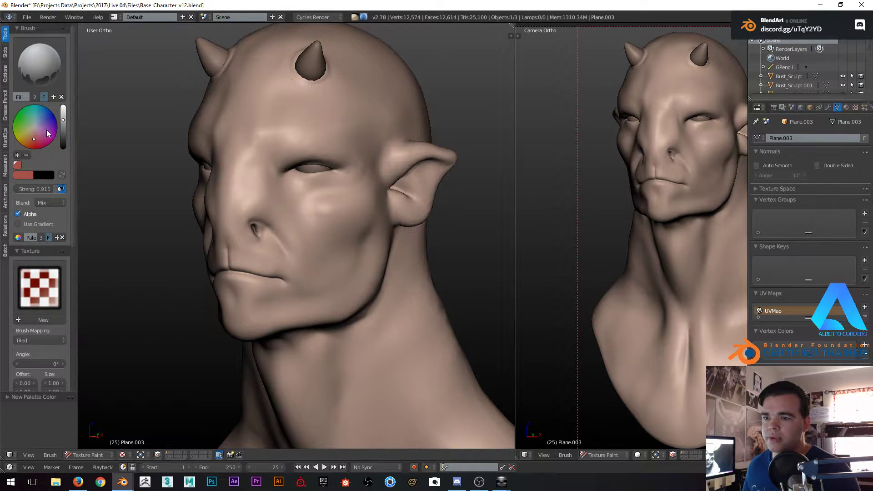
{"action": "left_click", "coordinate": [49, 88]}
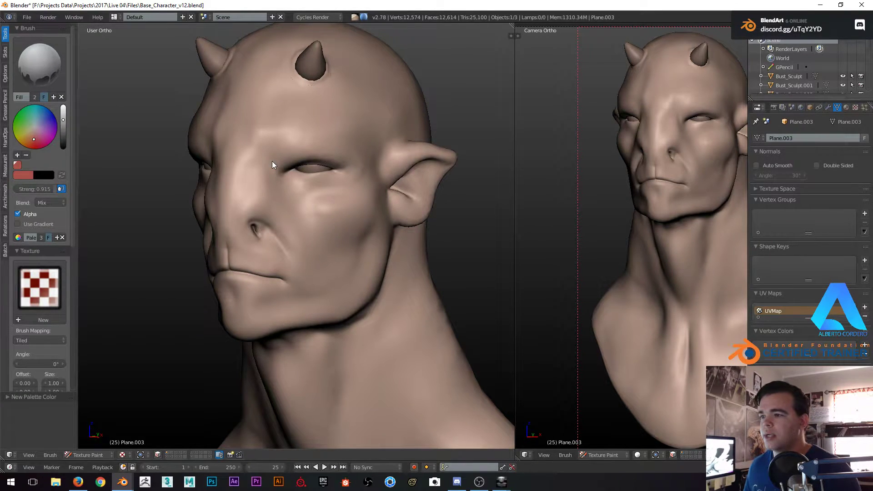
Fill the whole bust texture with the red base color and inspect the result around the head
{"action": "left_click", "coordinate": [272, 161]}
{"action": "scroll", "coordinate": [269, 158], "scroll_direction": "down", "scroll_amount": 3}
{"action": "middle_click_drag", "start_coordinate": [302, 166], "coordinate": [307, 184]}
{"action": "scroll", "coordinate": [314, 130], "scroll_direction": "up", "scroll_amount": 3}
{"action": "middle_click_drag", "start_coordinate": [346, 101], "coordinate": [318, 121], "text": "shift"}
{"action": "scroll", "coordinate": [328, 120], "scroll_direction": "up", "scroll_amount": 2}
{"action": "scroll", "coordinate": [325, 121], "scroll_direction": "down", "scroll_amount": 3}
{"action": "scroll", "coordinate": [318, 130], "scroll_direction": "down", "scroll_amount": 1}
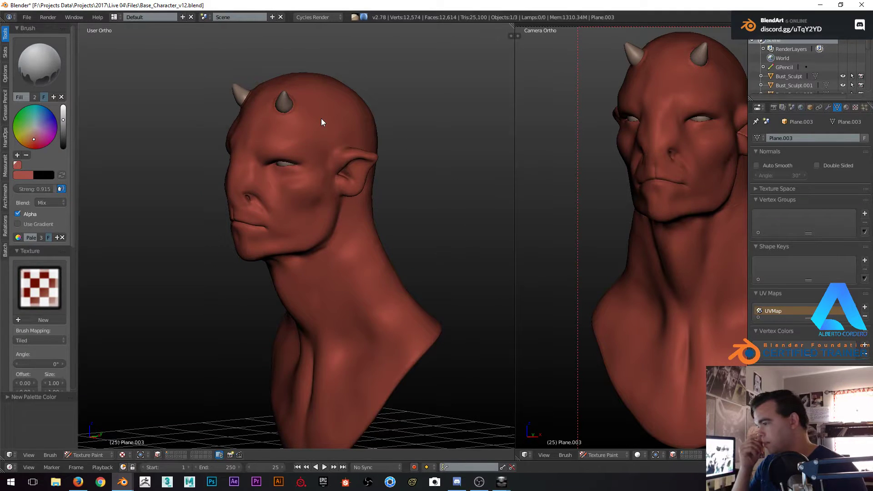
{"action": "scroll", "coordinate": [318, 119], "scroll_direction": "up", "scroll_amount": 2}
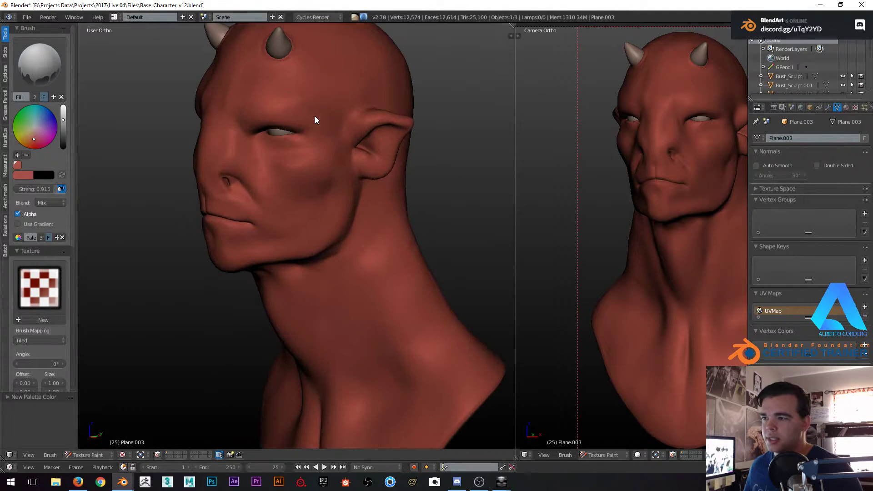
{"action": "middle_click_drag", "start_coordinate": [271, 96], "coordinate": [261, 122], "text": "shift"}
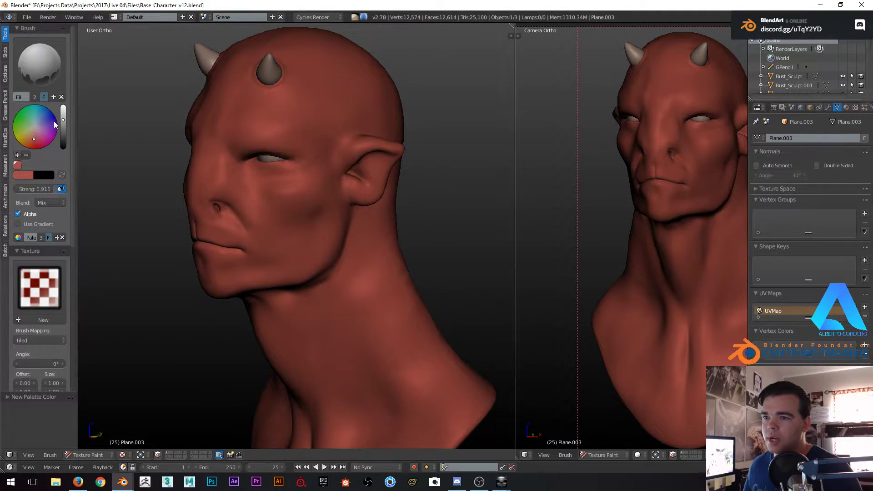
Add further red shades to the palette and pick the dark red swatch
{"action": "mouse_move", "coordinate": [63, 120]}
{"action": "left_mouse_down"}
{"action": "mouse_move", "coordinate": [64, 137]}
{"action": "mouse_move", "coordinate": [63, 121]}
{"action": "left_mouse_up"}
{"action": "left_click", "coordinate": [17, 155]}
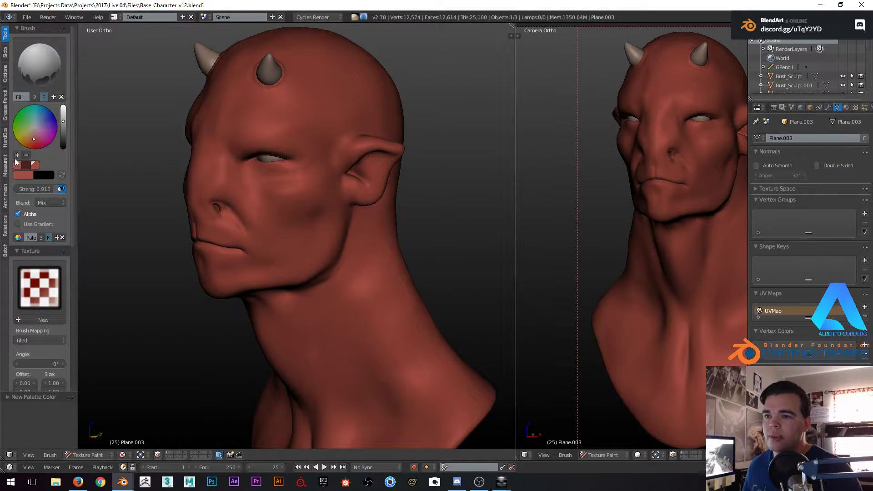
{"action": "left_click", "coordinate": [25, 167]}
{"action": "left_click", "coordinate": [17, 167]}
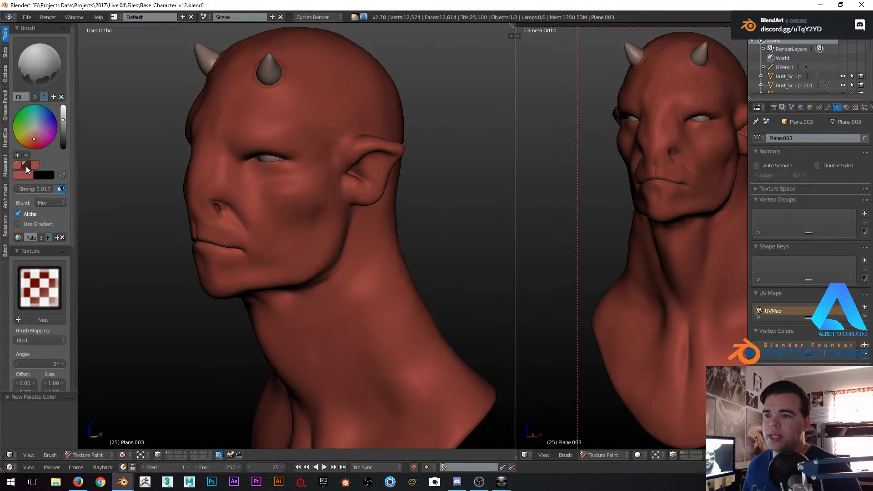
{"action": "left_click", "coordinate": [25, 167]}
Switch to the TexDraw brush and set its radius to 105 px for painting around the eye
{"action": "scroll", "coordinate": [293, 162], "scroll_direction": "up", "scroll_amount": 2}
{"action": "middle_click_drag", "start_coordinate": [243, 196], "coordinate": [271, 225]}
{"action": "middle_click_drag", "start_coordinate": [304, 171], "coordinate": [227, 169]}
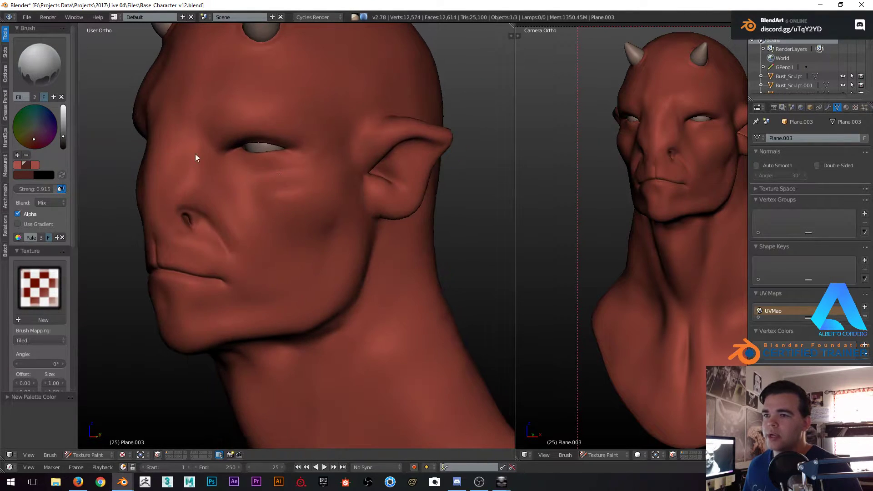
{"action": "left_click", "coordinate": [39, 64]}
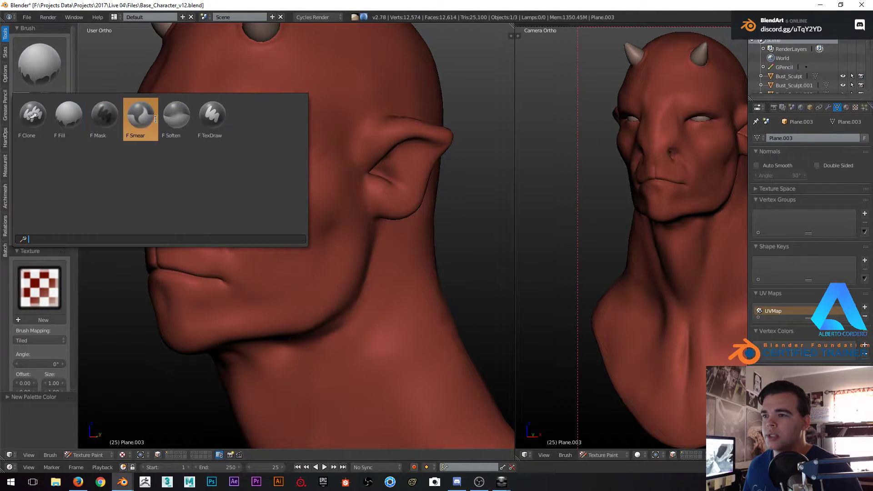
{"action": "left_click", "coordinate": [209, 119]}
{"action": "scroll", "coordinate": [260, 151], "scroll_direction": "up", "scroll_amount": 1}
{"action": "middle_click_drag", "start_coordinate": [266, 158], "coordinate": [316, 193], "text": "shift"}
{"action": "key", "text": "f"}
{"action": "left_click", "coordinate": [308, 190]}
{"action": "key", "text": "f"}
{"action": "left_click", "coordinate": [289, 166]}
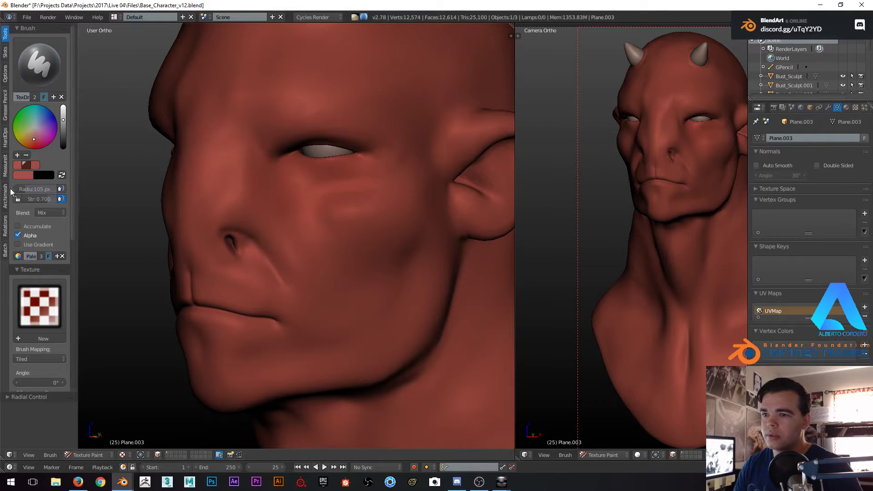
Paint the dark red palette color around the inner corner of the bust's eye
{"action": "left_click", "coordinate": [27, 165]}
{"action": "mouse_move", "coordinate": [298, 129]}
{"action": "left_mouse_down"}
{"action": "mouse_move", "coordinate": [327, 180]}
{"action": "mouse_move", "coordinate": [334, 167]}
{"action": "left_mouse_up"}
{"action": "middle_click_drag", "start_coordinate": [360, 155], "coordinate": [362, 150]}
Return the second viewport to the camera view and frame it closely on the face
{"action": "middle_click_drag", "start_coordinate": [660, 121], "coordinate": [664, 123]}
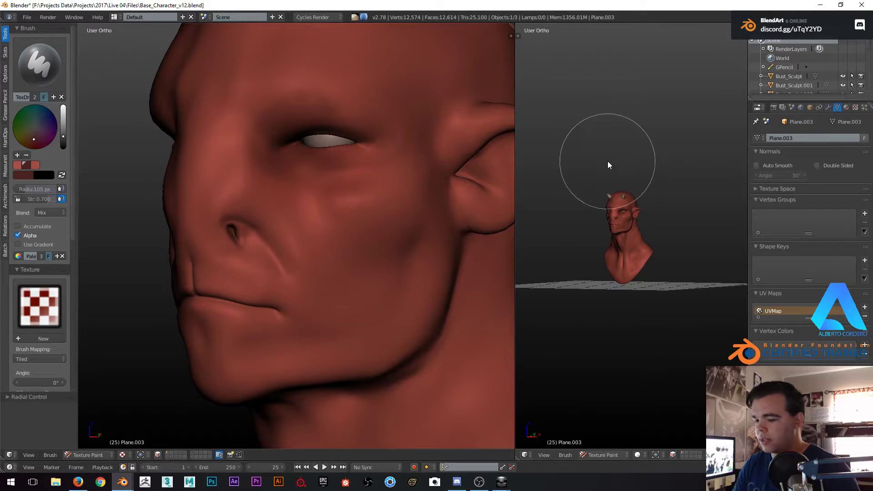
{"action": "key", "text": "KP_0"}
{"action": "scroll", "coordinate": [672, 192], "scroll_direction": "down", "scroll_amount": 1}
{"action": "scroll", "coordinate": [658, 177], "scroll_direction": "up", "scroll_amount": 4}
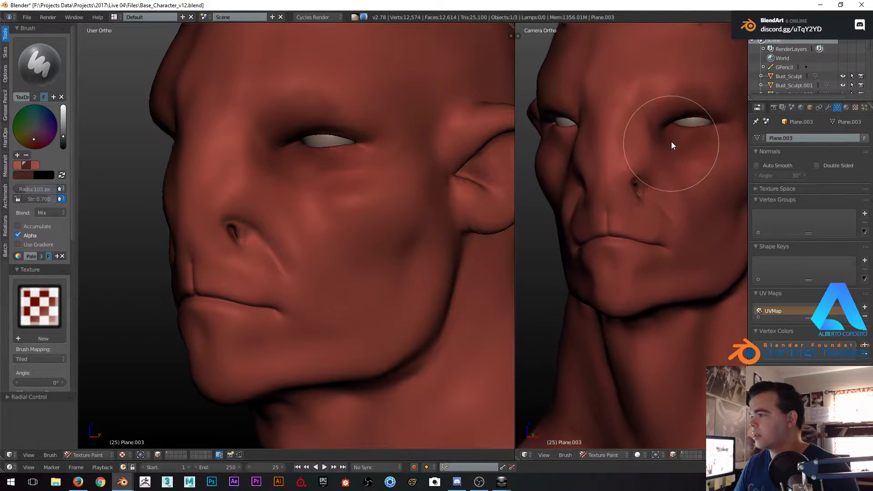
{"action": "scroll", "coordinate": [657, 154], "scroll_direction": "up", "scroll_amount": 1}
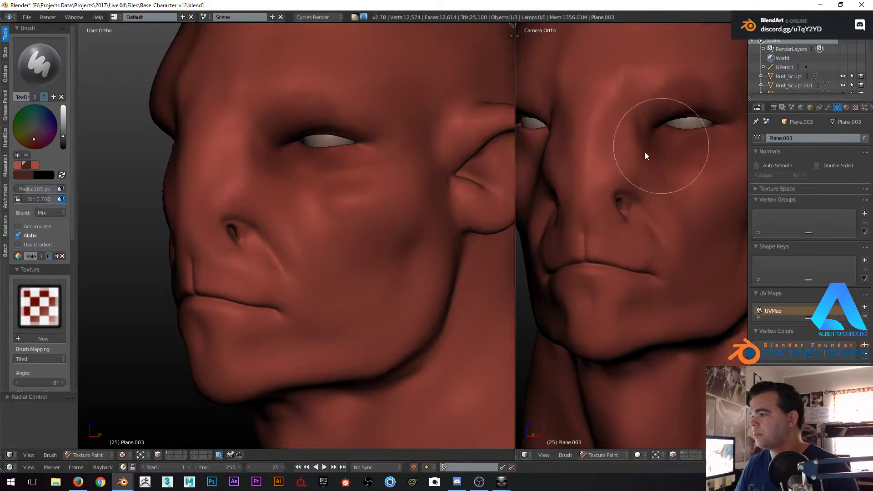
Preview the bust's face in rendered shading through the camera, with the lights' layer turned on
{"action": "key", "text": "shift+z"}
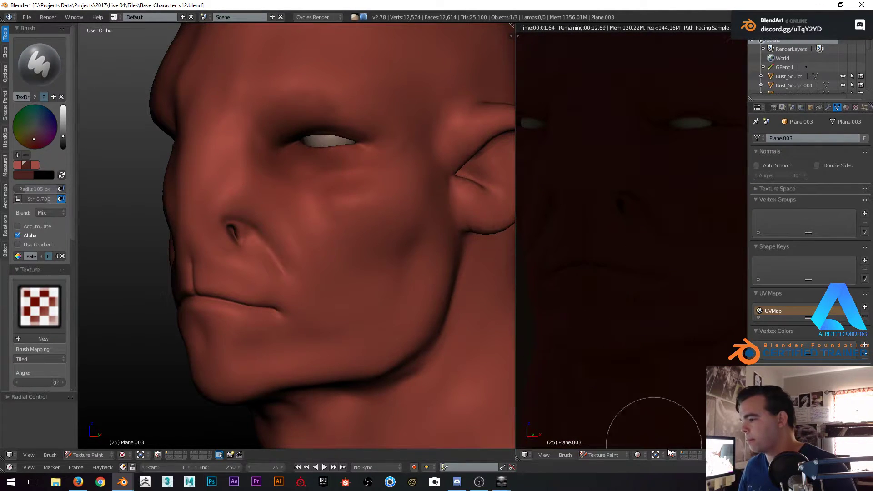
{"action": "left_click", "coordinate": [681, 455], "text": "shift"}
{"action": "key", "text": "KP_0"}
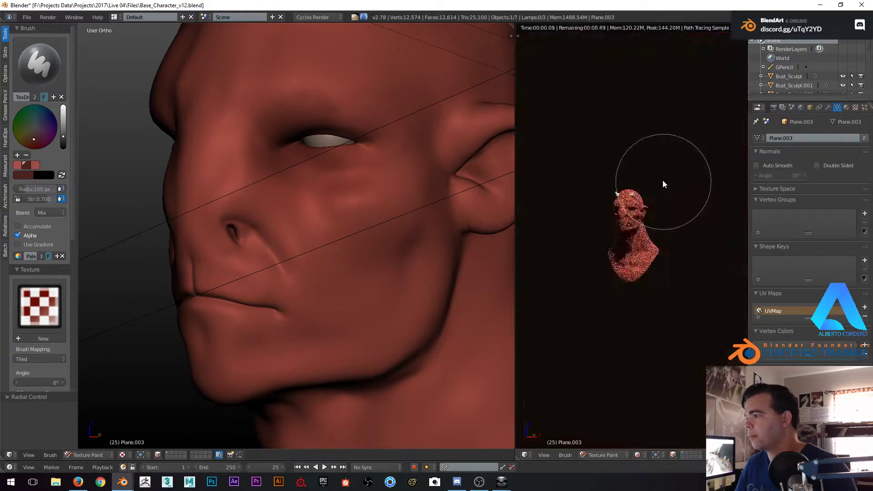
{"action": "key", "text": "KP_0"}
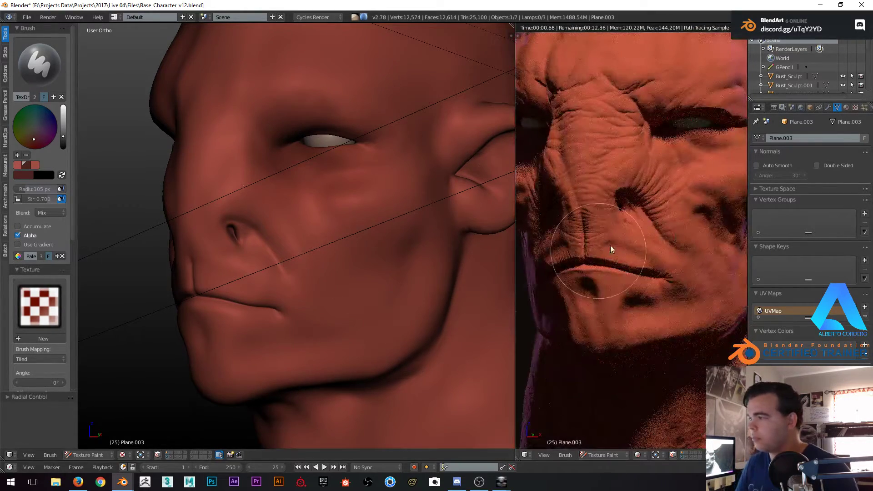
Undo the recent dark paint strokes around the bust's eye
{"action": "left_click_drag", "start_coordinate": [385, 163], "coordinate": [323, 152]}
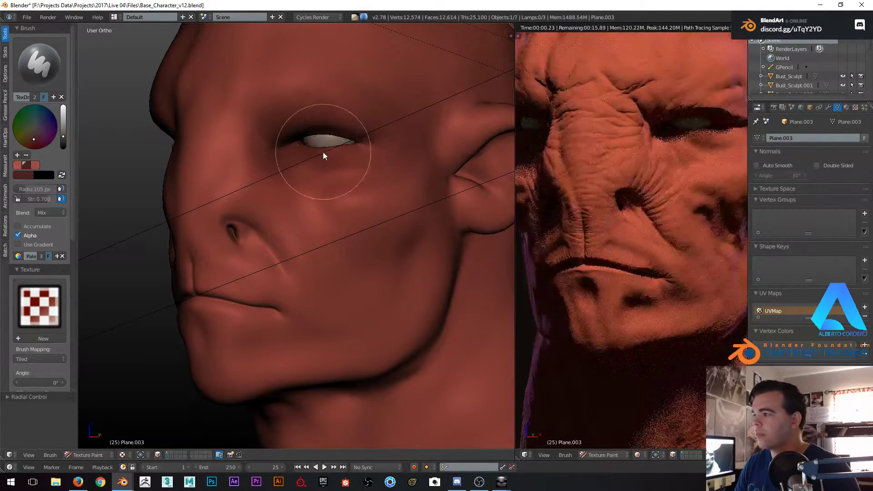
{"action": "middle_click_drag", "start_coordinate": [311, 183], "coordinate": [388, 152]}
{"action": "key", "text": "ctrl+z"}
{"action": "key", "text": "ctrl+z"}
{"action": "key", "text": "ctrl+z"}
{"action": "key", "text": "ctrl+z"}
{"action": "key", "text": "ctrl+z"}
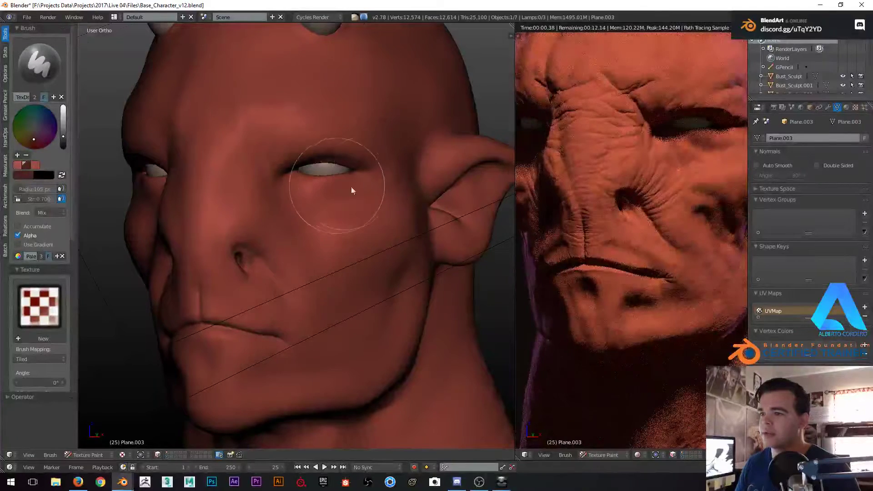
Collapse the asset management section and expand the brush's symmetry options to use mirroring on the X axis
{"action": "middle_click_drag", "start_coordinate": [343, 189], "coordinate": [279, 203]}
{"action": "scroll", "coordinate": [35, 325], "scroll_direction": "down", "scroll_amount": 12}
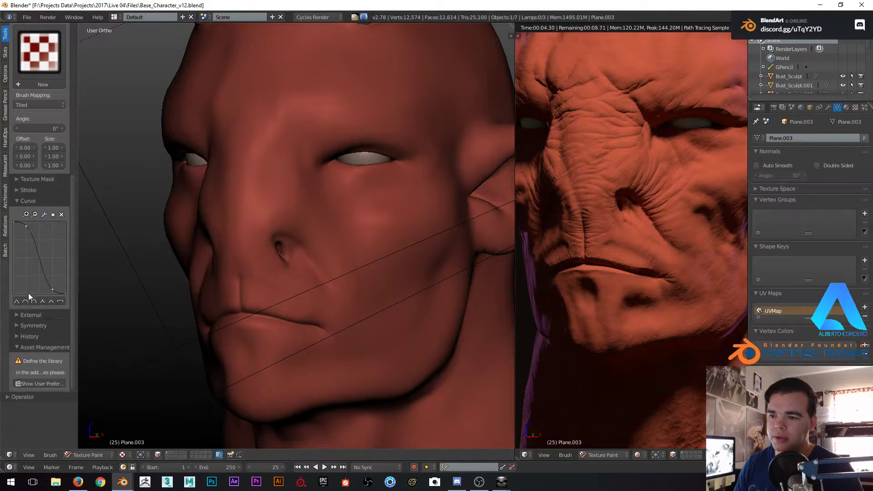
{"action": "left_click", "coordinate": [19, 348]}
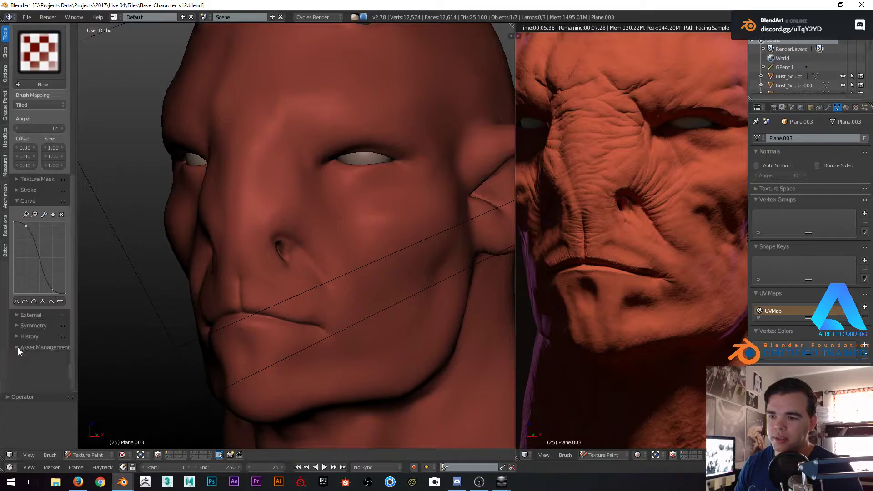
{"action": "left_click", "coordinate": [25, 325]}
{"action": "middle_click_drag", "start_coordinate": [330, 143], "coordinate": [350, 158]}
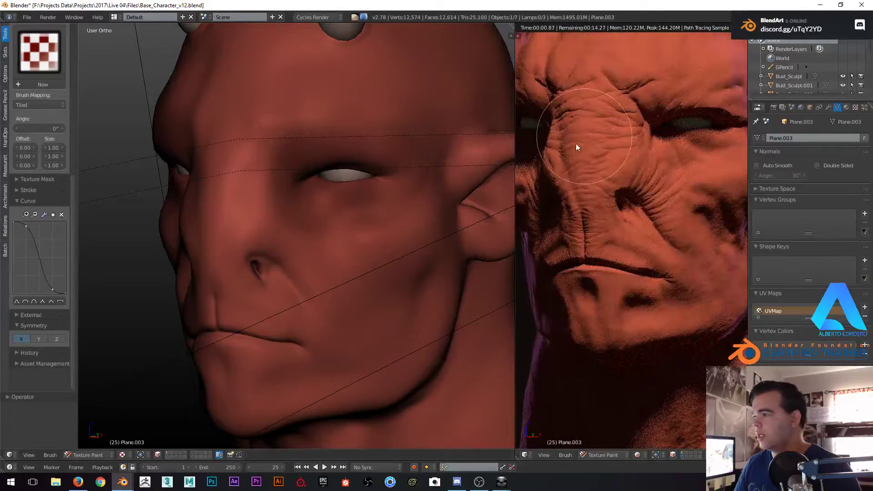
Switch the second viewport back to solid shading and merge its area into the main viewport
{"action": "key", "text": "Home"}
{"action": "middle_click_drag", "start_coordinate": [662, 196], "coordinate": [684, 173]}
{"action": "scroll", "coordinate": [696, 149], "scroll_direction": "up", "scroll_amount": 5}
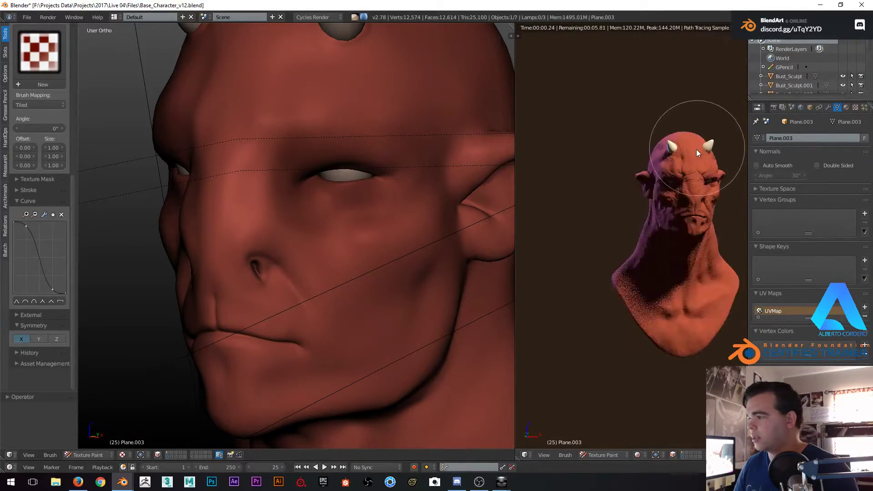
{"action": "scroll", "coordinate": [696, 149], "scroll_direction": "up", "scroll_amount": 4}
{"action": "key", "text": "shift+z"}
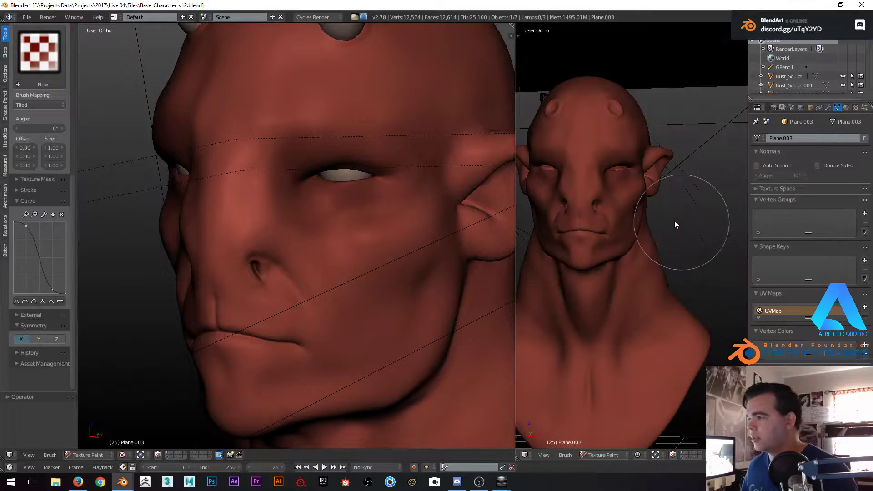
{"action": "right_click", "coordinate": [515, 177]}
{"action": "left_click", "coordinate": [500, 187]}
{"action": "left_click", "coordinate": [609, 184]}
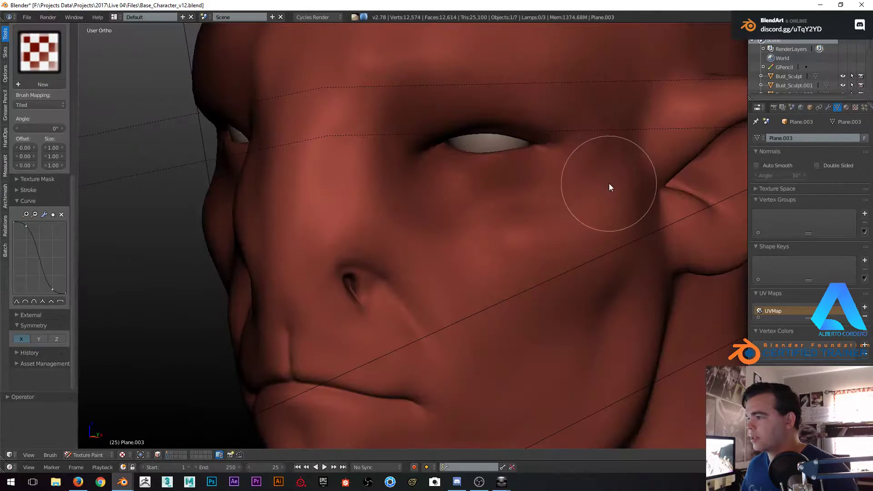
Maximize the 3D viewport and hide the lights' layer so only the bust's layer is shown
{"action": "middle_click_drag", "start_coordinate": [458, 195], "coordinate": [444, 201], "text": "shift"}
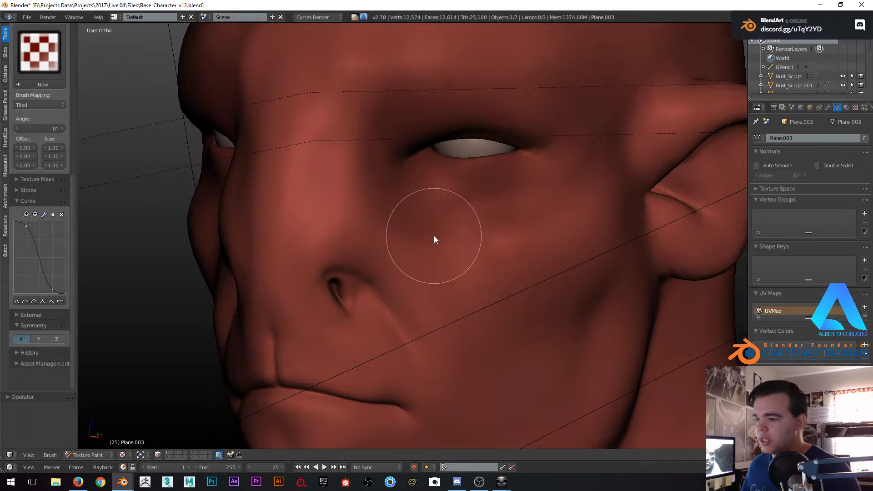
{"action": "key", "text": "shift+space"}
{"action": "middle_click_drag", "start_coordinate": [531, 176], "coordinate": [484, 194]}
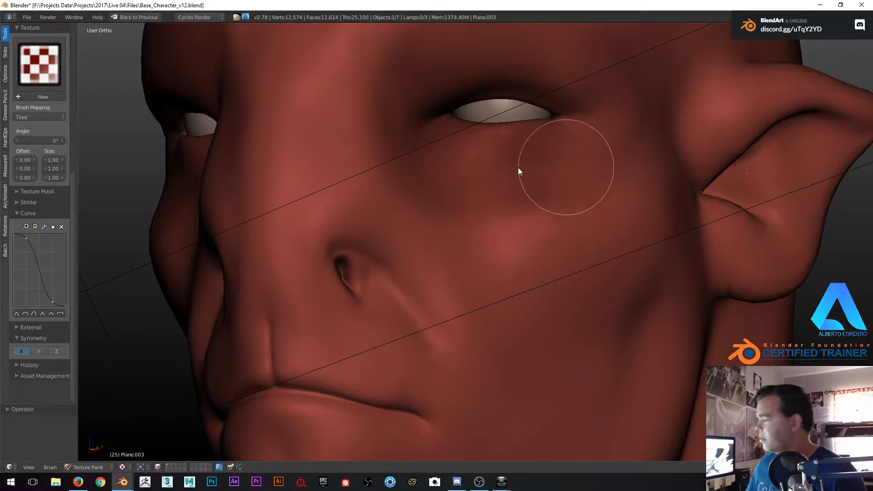
{"action": "scroll", "coordinate": [364, 236], "scroll_direction": "up", "scroll_amount": 3}
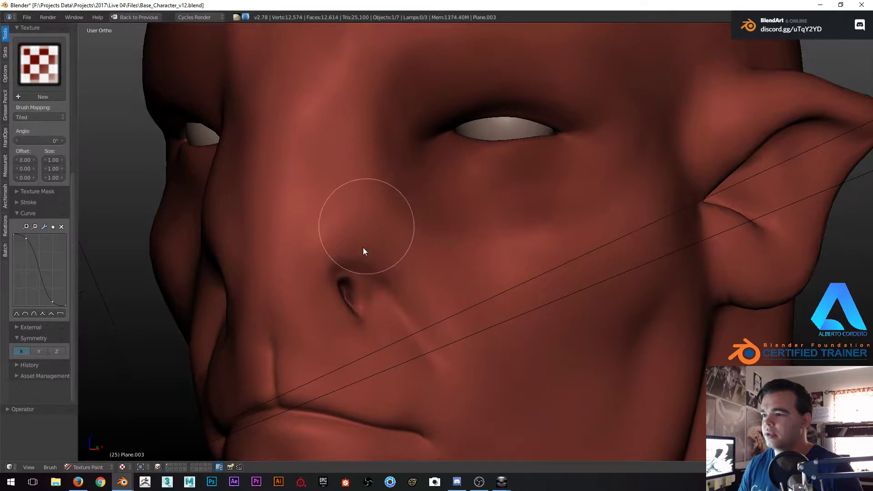
{"action": "scroll", "coordinate": [416, 294], "scroll_direction": "down", "scroll_amount": 3}
{"action": "mouse_move", "coordinate": [395, 264]}
{"action": "middle_mouse_down"}
{"action": "mouse_move", "coordinate": [411, 201]}
{"action": "mouse_move", "coordinate": [409, 165]}
{"action": "middle_mouse_up"}
{"action": "left_click", "coordinate": [167, 464]}
Paint the dark red color around the eye socket and up over the brow, mirrored on both sides
{"action": "mouse_move", "coordinate": [371, 231]}
{"action": "middle_mouse_down"}
{"action": "mouse_move", "coordinate": [395, 226]}
{"action": "mouse_move", "coordinate": [387, 228]}
{"action": "middle_mouse_up"}
{"action": "mouse_move", "coordinate": [409, 193]}
{"action": "left_mouse_down"}
{"action": "mouse_move", "coordinate": [341, 234]}
{"action": "mouse_move", "coordinate": [503, 248]}
{"action": "mouse_move", "coordinate": [501, 297]}
{"action": "left_mouse_up"}
{"action": "mouse_move", "coordinate": [451, 268]}
{"action": "middle_mouse_down"}
{"action": "mouse_move", "coordinate": [458, 257]}
{"action": "mouse_move", "coordinate": [423, 194]}
{"action": "middle_mouse_up"}
{"action": "scroll", "coordinate": [421, 195], "scroll_direction": "up", "scroll_amount": 2}
{"action": "left_click_drag", "start_coordinate": [342, 233], "coordinate": [490, 228]}
{"action": "left_click_drag", "start_coordinate": [348, 274], "coordinate": [461, 251]}
{"action": "middle_click_drag", "start_coordinate": [464, 223], "coordinate": [462, 253], "text": "ctrl"}
{"action": "middle_click_drag", "start_coordinate": [346, 188], "coordinate": [413, 280], "text": "ctrl"}
{"action": "middle_click_drag", "start_coordinate": [413, 280], "coordinate": [427, 276]}
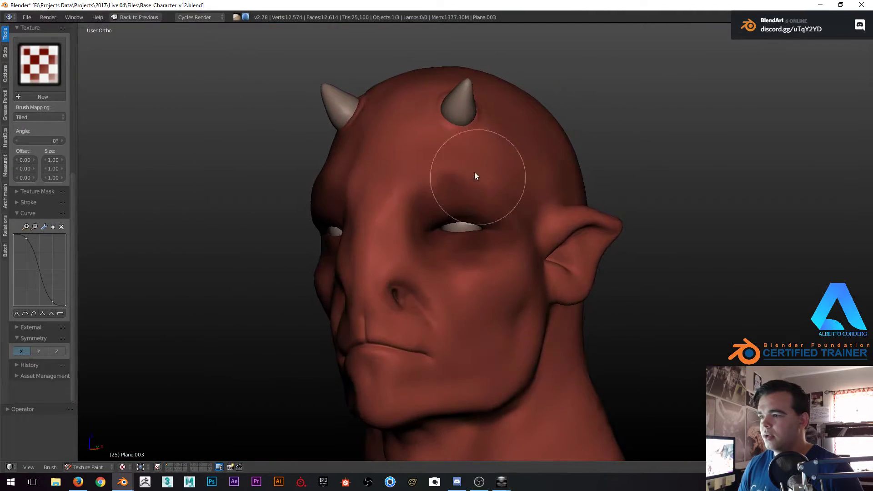
{"action": "middle_click_drag", "start_coordinate": [454, 202], "coordinate": [393, 191], "text": "ctrl"}
{"action": "scroll", "coordinate": [457, 169], "scroll_direction": "up", "scroll_amount": 2}
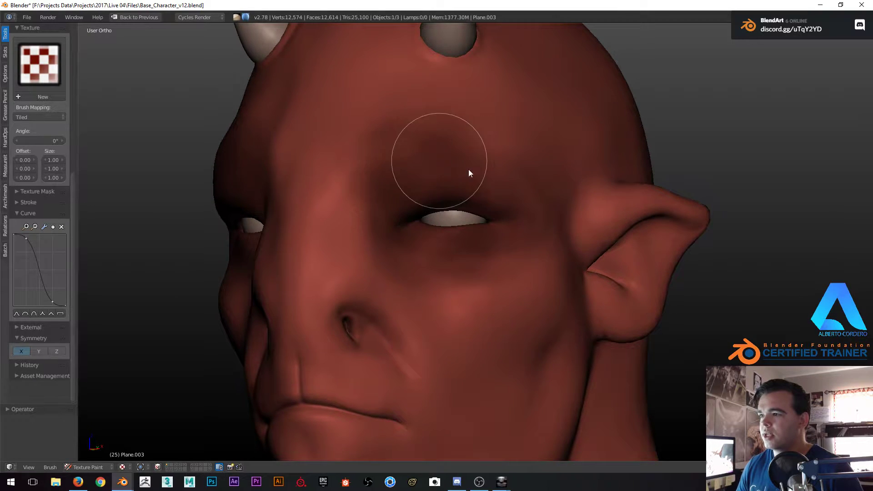
{"action": "scroll", "coordinate": [343, 220], "scroll_direction": "down", "scroll_amount": 4}
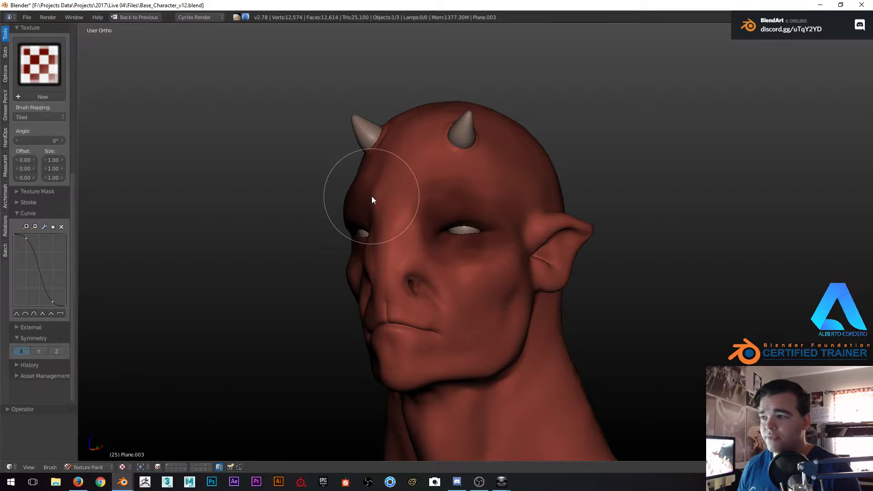
Restore the full layout, switch the node editor to brush texture nodes and create a new texture
{"action": "key", "text": "ctrl+Up"}
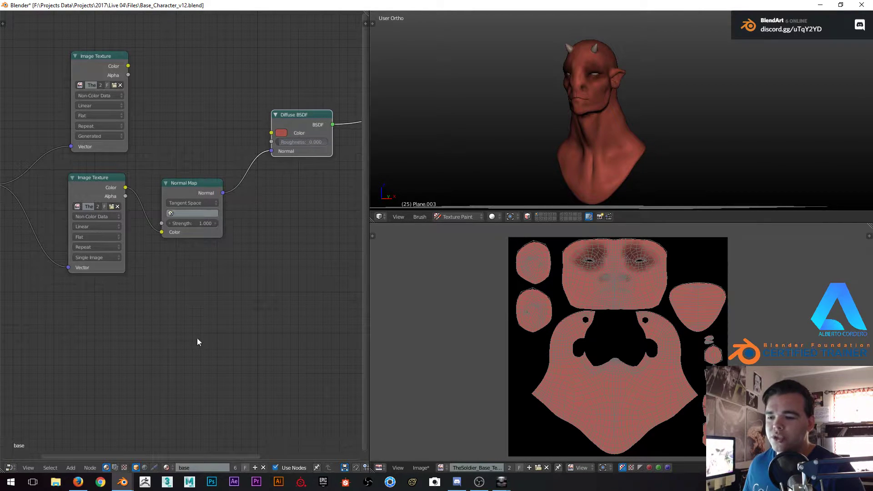
{"action": "left_click", "coordinate": [124, 468]}
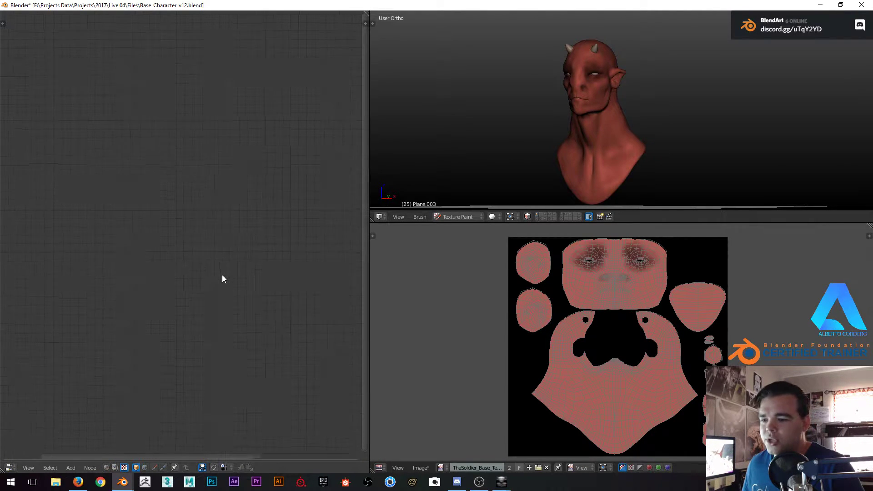
{"action": "left_click", "coordinate": [155, 468]}
{"action": "left_click", "coordinate": [218, 469]}
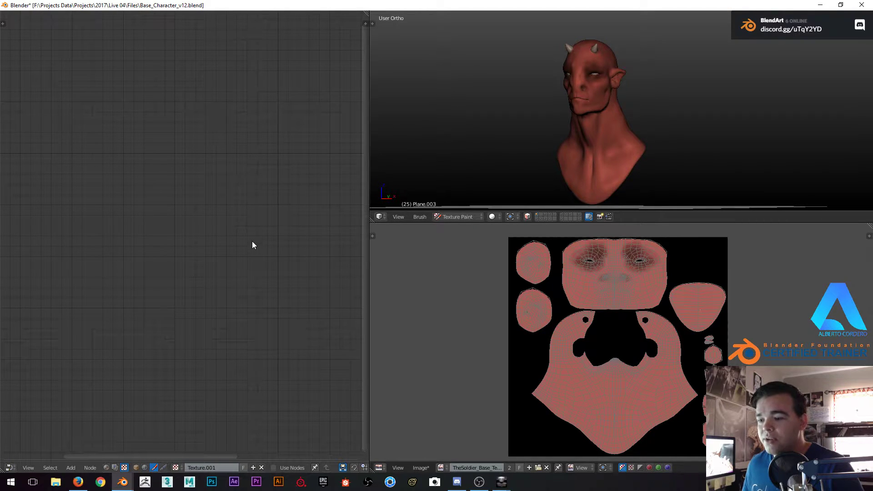
{"action": "middle_click_drag", "start_coordinate": [289, 236], "coordinate": [331, 443]}
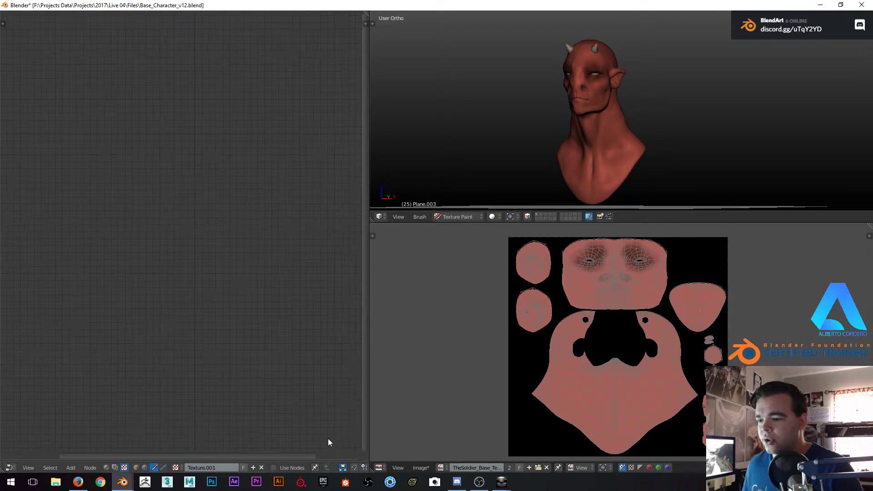
Enable nodes for the new brush texture and delete its default Checker node
{"action": "left_click", "coordinate": [273, 468]}
{"action": "scroll", "coordinate": [219, 221], "scroll_direction": "down", "scroll_amount": 1}
{"action": "middle_click_drag", "start_coordinate": [219, 222], "coordinate": [234, 227]}
{"action": "left_click_drag", "start_coordinate": [181, 152], "coordinate": [109, 152]}
{"action": "middle_click_drag", "start_coordinate": [153, 159], "coordinate": [165, 160]}
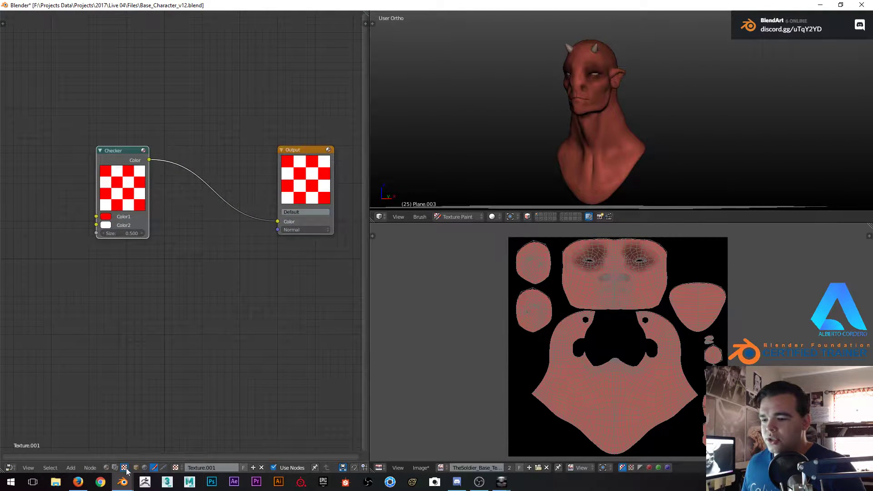
{"action": "middle_click_drag", "start_coordinate": [181, 212], "coordinate": [260, 217]}
{"action": "key", "text": "x"}
Add a Clouds texture node and connect its Color output to the Output node's Color input
{"action": "key", "text": "shift+a"}
{"action": "mouse_move", "coordinate": [156, 227]}
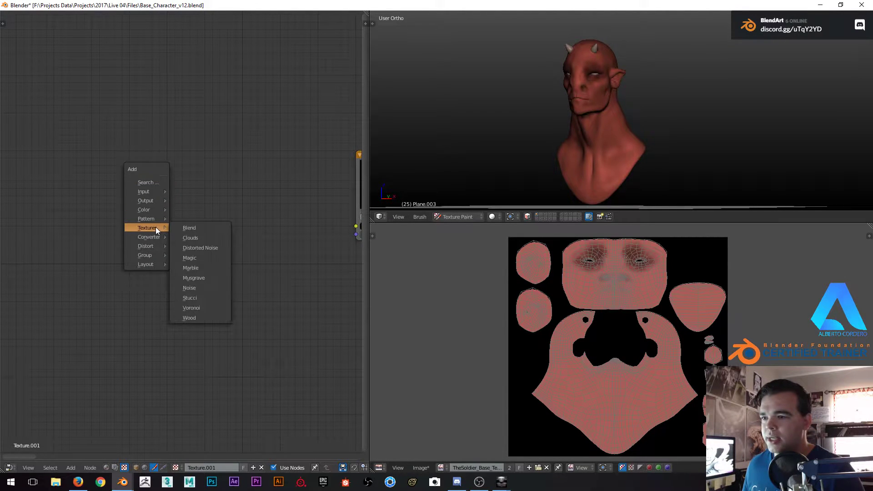
{"action": "left_click", "coordinate": [196, 238]}
{"action": "left_click", "coordinate": [143, 172]}
{"action": "key", "text": "Home"}
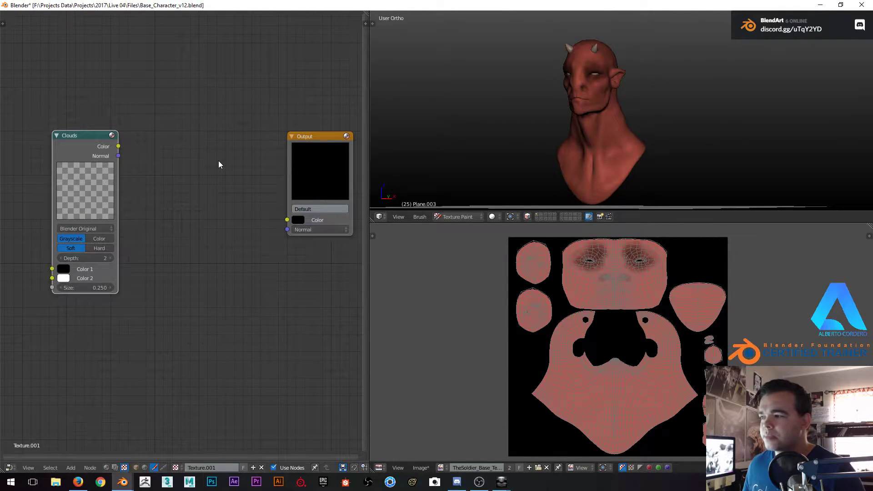
{"action": "scroll", "coordinate": [182, 157], "scroll_direction": "up", "scroll_amount": 1}
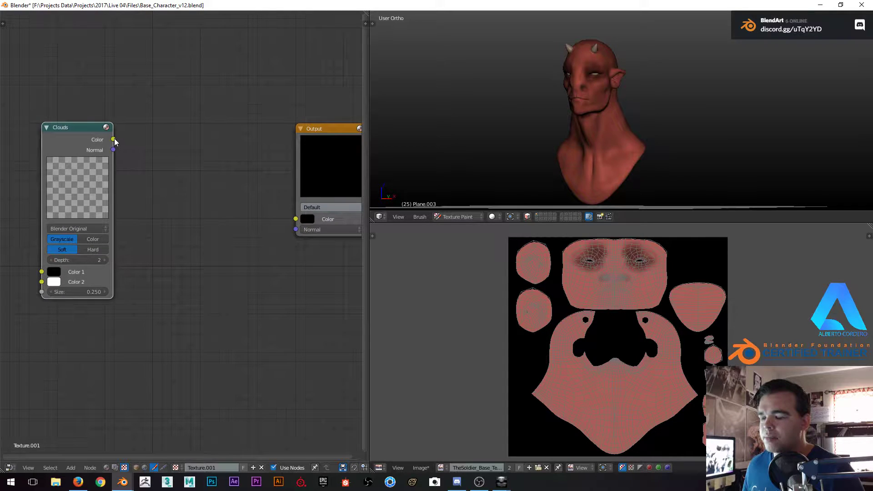
{"action": "left_click_drag", "start_coordinate": [113, 140], "coordinate": [295, 218]}
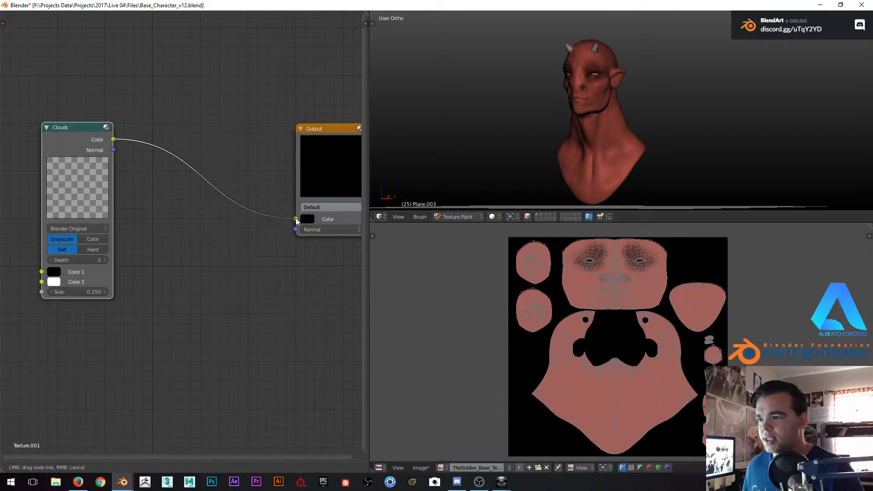
{"action": "middle_click_drag", "start_coordinate": [326, 176], "coordinate": [282, 184]}
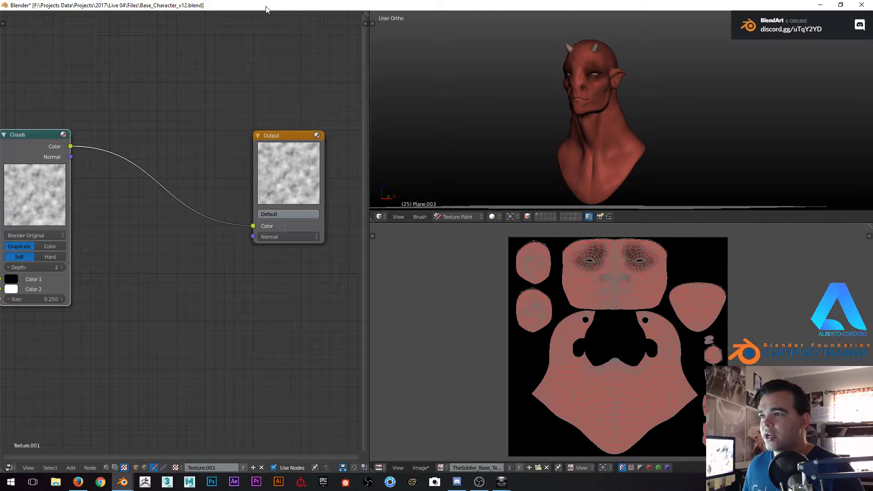
Move the node editor window aside and pick the clouds texture Texture.001 as the TexDraw brush's texture
{"action": "left_click_drag", "start_coordinate": [266, 6], "coordinate": [872, 6]}
{"action": "scroll", "coordinate": [383, 256], "scroll_direction": "up", "scroll_amount": 3}
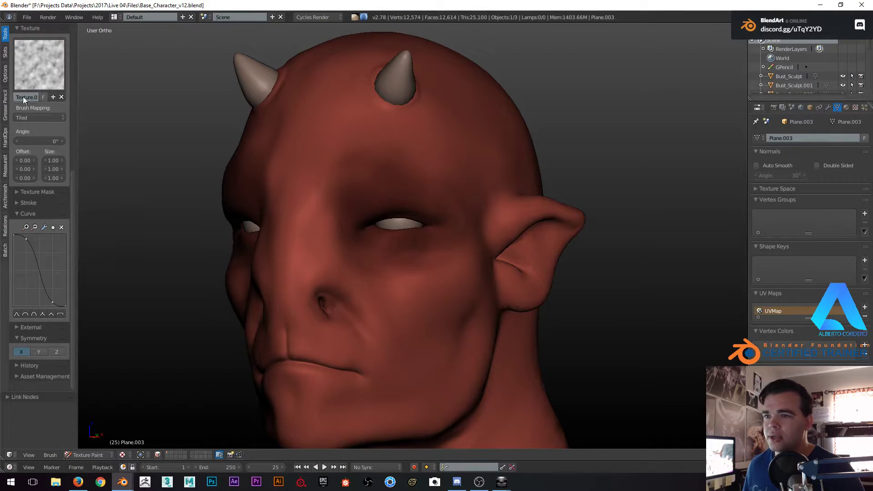
{"action": "scroll", "coordinate": [24, 111], "scroll_direction": "up", "scroll_amount": 10}
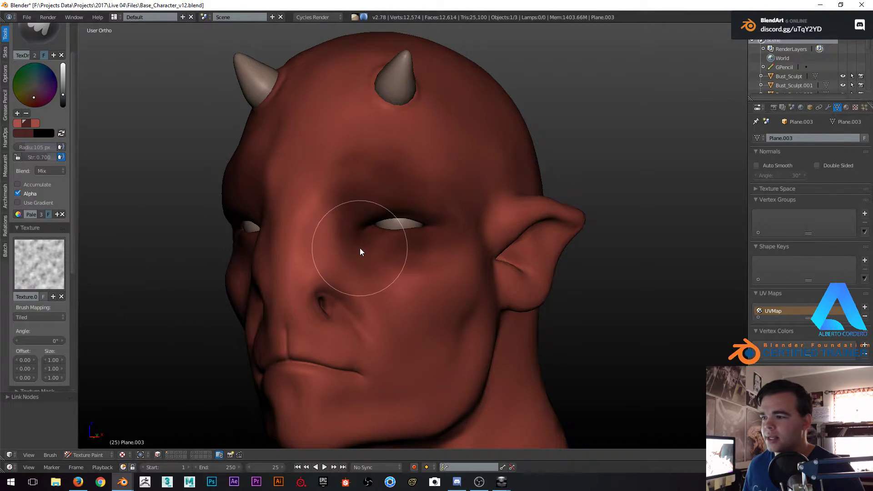
{"action": "scroll", "coordinate": [360, 247], "scroll_direction": "up", "scroll_amount": 2}
{"action": "scroll", "coordinate": [358, 247], "scroll_direction": "up", "scroll_amount": 1}
{"action": "key", "text": "f"}
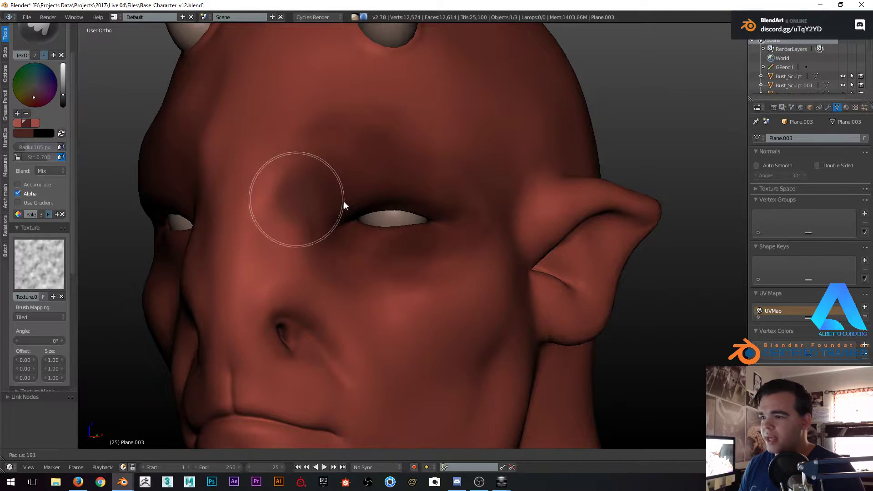
{"action": "right_click", "coordinate": [378, 193]}
{"action": "scroll", "coordinate": [33, 237], "scroll_direction": "down", "scroll_amount": 2}
{"action": "left_click", "coordinate": [32, 237]}
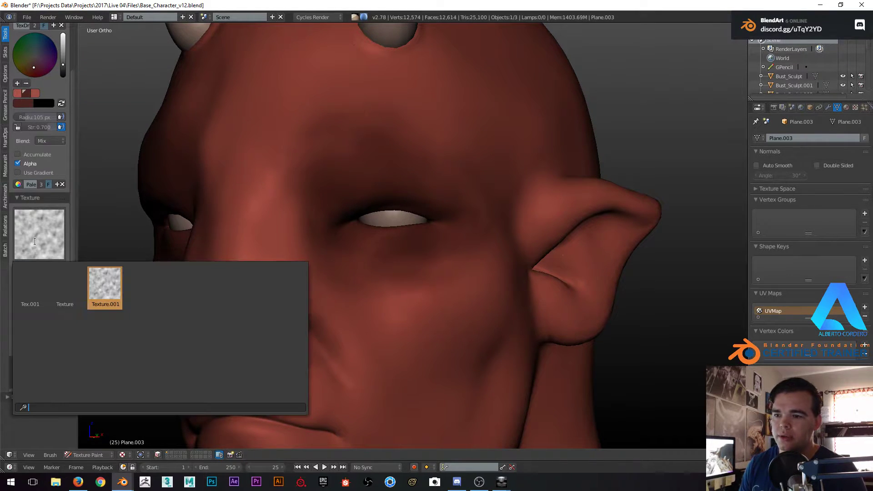
{"action": "left_click", "coordinate": [98, 281]}
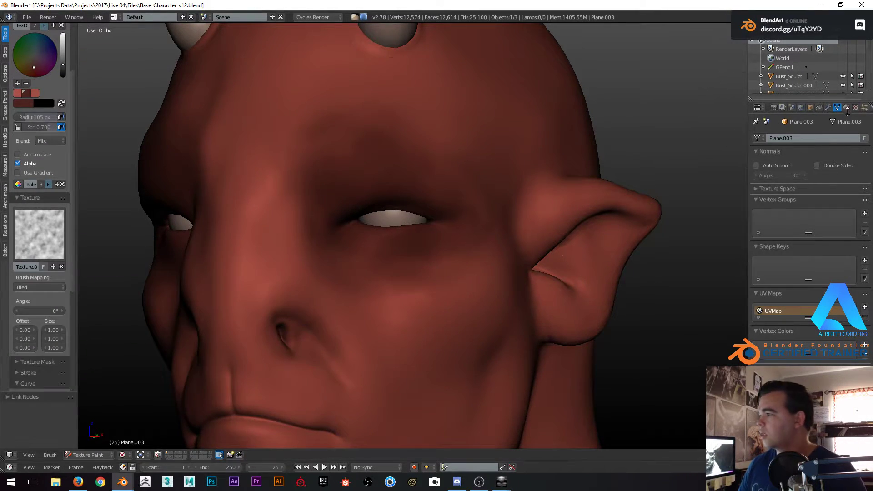
Display the brush's Texture.001 in the texture properties and paint a short test stroke above the eye
{"action": "left_click", "coordinate": [846, 107]}
{"action": "left_click", "coordinate": [855, 108]}
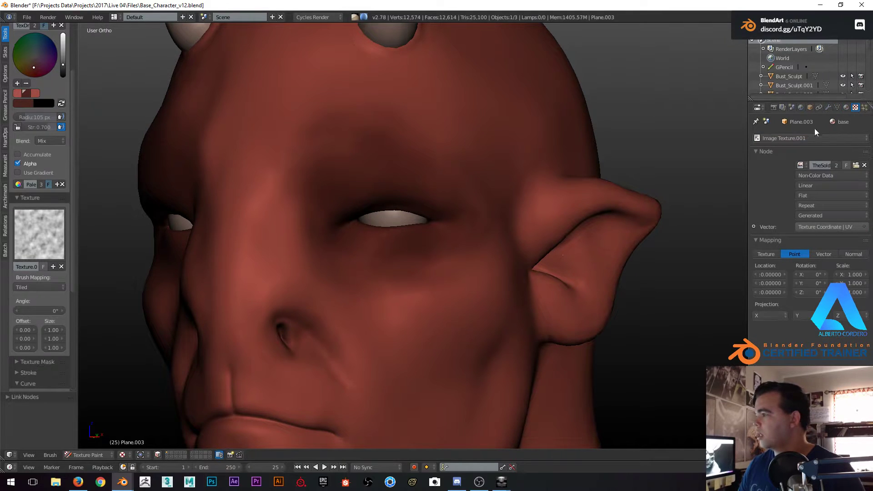
{"action": "left_click", "coordinate": [784, 137]}
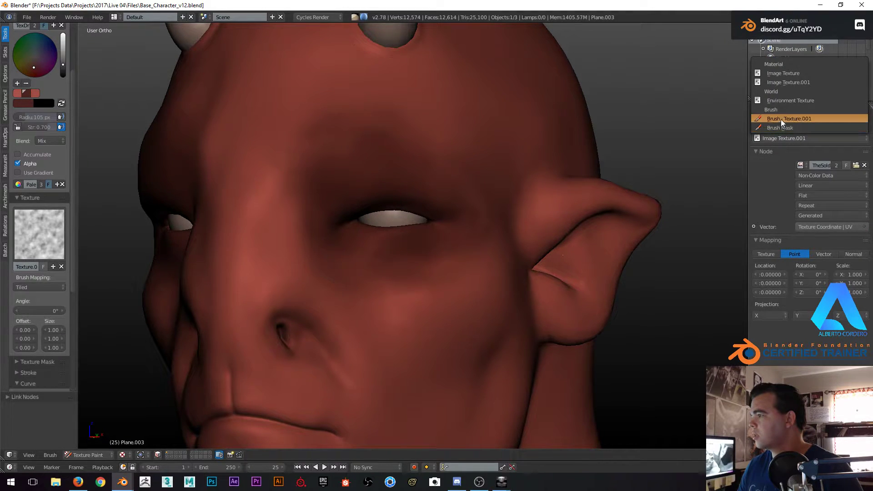
{"action": "left_click", "coordinate": [782, 118]}
{"action": "mouse_move", "coordinate": [376, 178]}
{"action": "left_mouse_down"}
{"action": "mouse_move", "coordinate": [432, 198]}
{"action": "mouse_move", "coordinate": [391, 203]}
{"action": "left_mouse_up"}
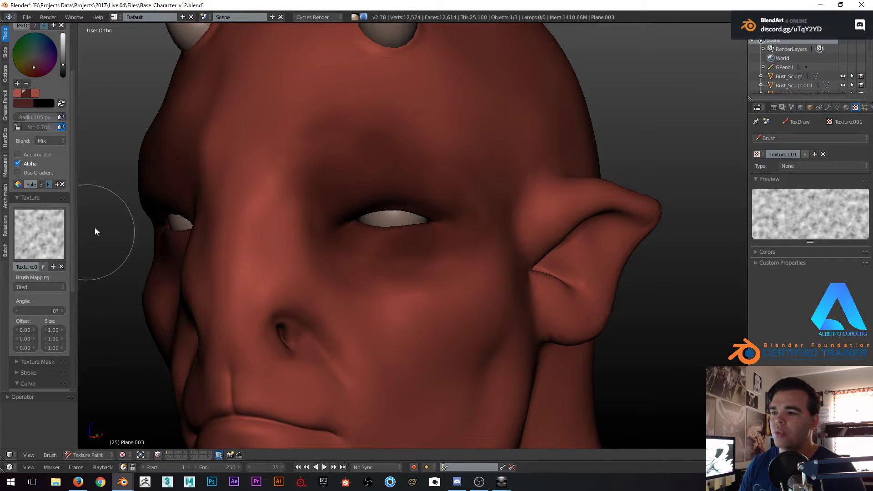
Paint a dark cloud-textured stroke over the brow and eye area and enlarge the brush radius to 231 px
{"action": "left_click_drag", "start_coordinate": [364, 154], "coordinate": [444, 201]}
{"action": "scroll", "coordinate": [443, 201], "scroll_direction": "down", "scroll_amount": 1}
{"action": "mouse_move", "coordinate": [393, 210]}
{"action": "middle_mouse_down"}
{"action": "mouse_move", "coordinate": [365, 239]}
{"action": "mouse_move", "coordinate": [387, 234]}
{"action": "middle_mouse_up"}
{"action": "mouse_move", "coordinate": [317, 270]}
{"action": "middle_mouse_down"}
{"action": "mouse_move", "coordinate": [344, 252]}
{"action": "mouse_move", "coordinate": [348, 208]}
{"action": "mouse_move", "coordinate": [371, 233]}
{"action": "middle_mouse_up"}
{"action": "key", "text": "f"}
{"action": "left_click", "coordinate": [416, 249]}
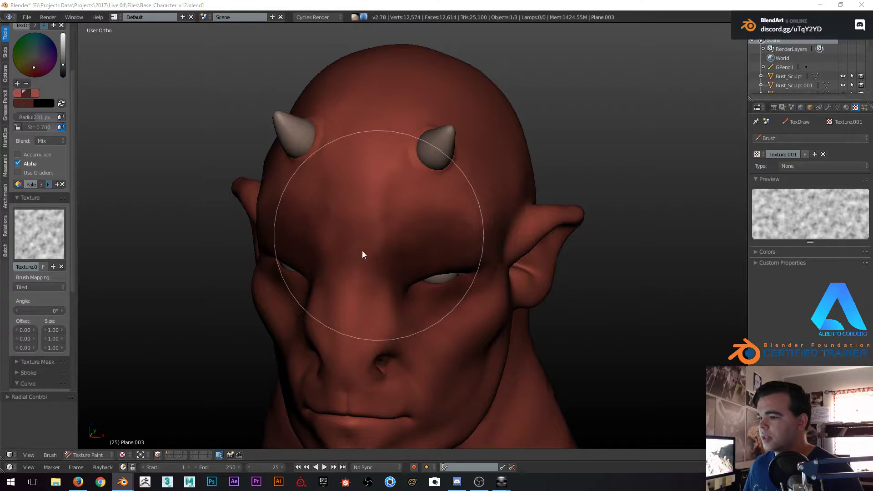
Reduce the brush radius to 160 px and paint a dark cloud-textured stroke between the eyebrows and nose bridge
{"action": "middle_click_drag", "start_coordinate": [434, 214], "coordinate": [408, 201]}
{"action": "middle_click_drag", "start_coordinate": [329, 209], "coordinate": [415, 236], "text": "shift"}
{"action": "scroll", "coordinate": [415, 236], "scroll_direction": "up", "scroll_amount": 2}
{"action": "mouse_move", "coordinate": [310, 236]}
{"action": "middle_mouse_down"}
{"action": "mouse_move", "coordinate": [339, 232]}
{"action": "mouse_move", "coordinate": [347, 259]}
{"action": "mouse_move", "coordinate": [365, 203]}
{"action": "middle_mouse_up"}
{"action": "key", "text": "f"}
{"action": "left_click", "coordinate": [306, 233]}
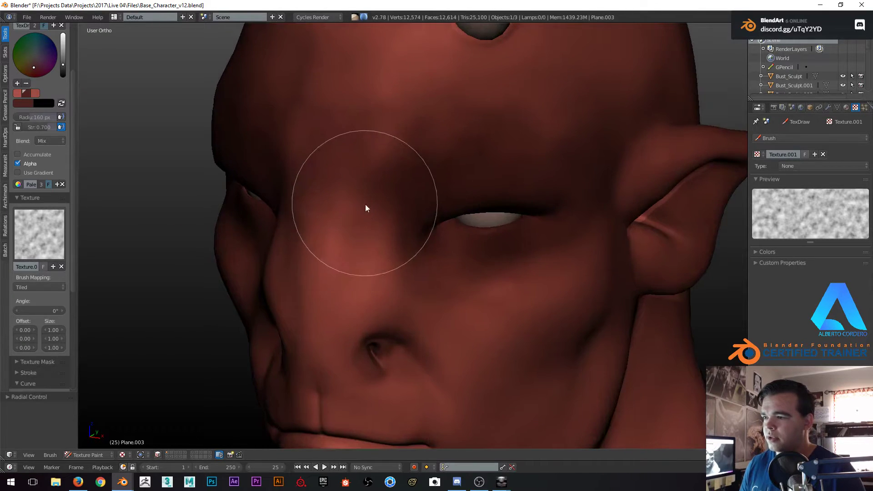
{"action": "mouse_move", "coordinate": [372, 245]}
{"action": "left_mouse_down"}
{"action": "mouse_move", "coordinate": [400, 211]}
{"action": "mouse_move", "coordinate": [348, 206]}
{"action": "mouse_move", "coordinate": [386, 145]}
{"action": "mouse_move", "coordinate": [382, 182]}
{"action": "mouse_move", "coordinate": [392, 180]}
{"action": "left_mouse_up"}
{"action": "middle_click_drag", "start_coordinate": [391, 180], "coordinate": [363, 204]}
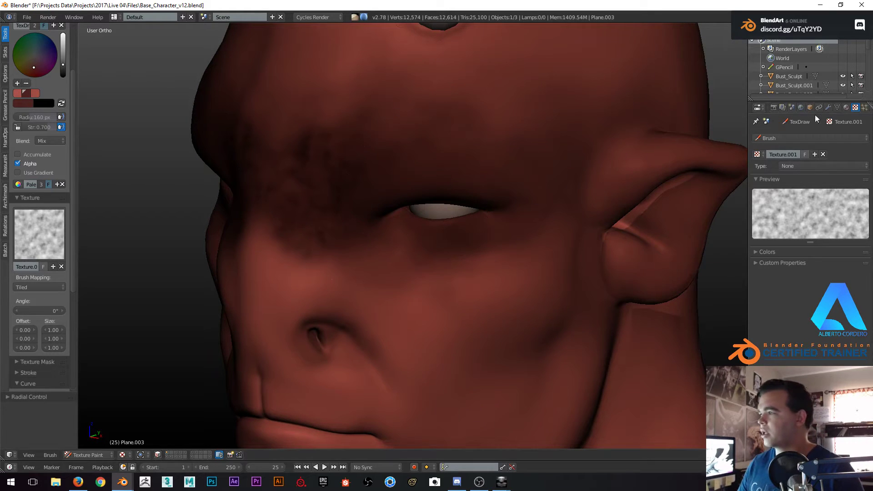
Compare the head with the Subdivision Surface modifier's viewport display turned off and on again
{"action": "left_click", "coordinate": [828, 107]}
{"action": "left_click", "coordinate": [808, 173]}
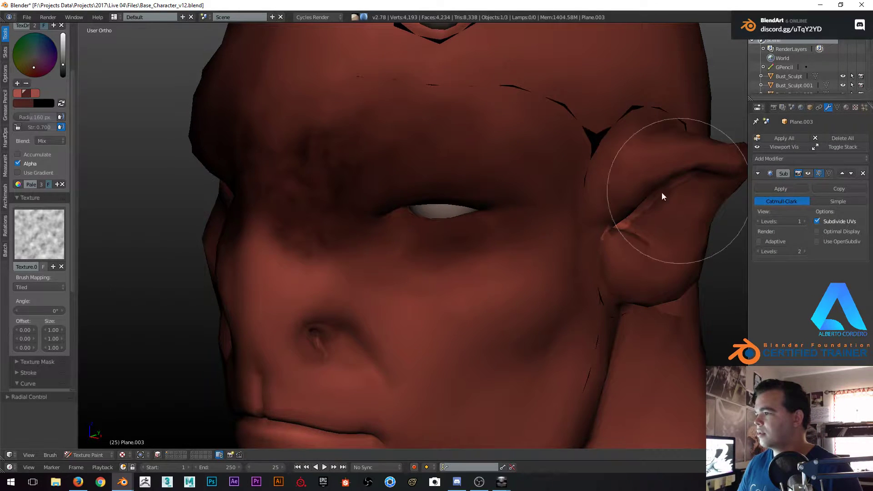
{"action": "scroll", "coordinate": [485, 186], "scroll_direction": "down", "scroll_amount": 5}
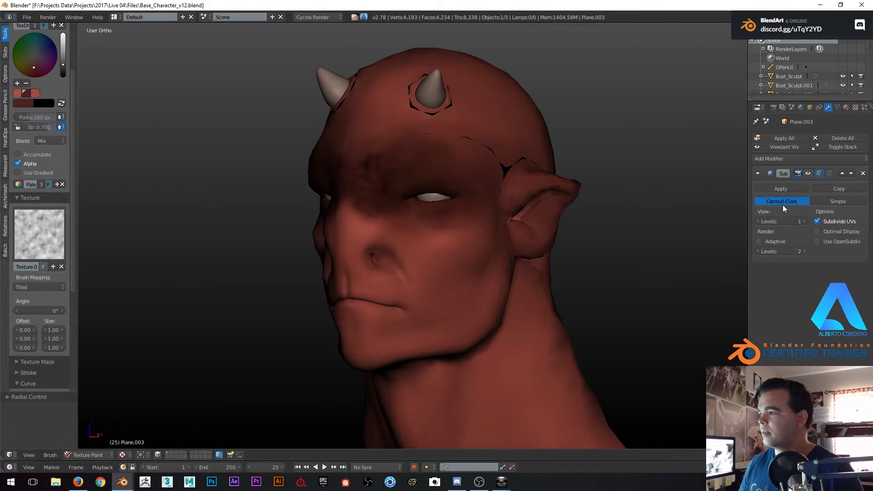
{"action": "left_click", "coordinate": [808, 173]}
{"action": "middle_click_drag", "start_coordinate": [617, 213], "coordinate": [563, 213]}
{"action": "scroll", "coordinate": [564, 212], "scroll_direction": "up", "scroll_amount": 1}
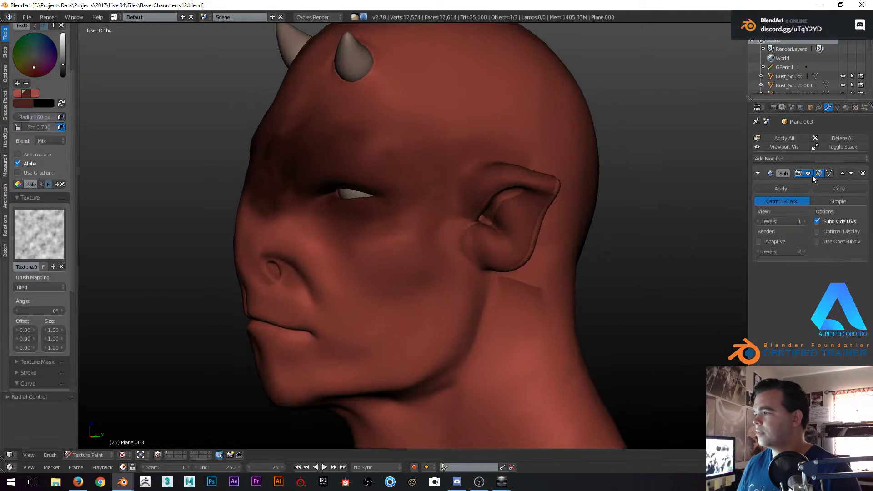
Remove the Subdivision Surface modifier from the head mesh and check the bare mesh in another shading and mode
{"action": "left_click", "coordinate": [863, 173]}
{"action": "middle_click_drag", "start_coordinate": [448, 212], "coordinate": [478, 198]}
{"action": "key", "text": "z"}
{"action": "key", "text": "z"}
{"action": "mouse_move", "coordinate": [299, 283]}
{"action": "middle_mouse_down"}
{"action": "mouse_move", "coordinate": [301, 302]}
{"action": "mouse_move", "coordinate": [347, 259]}
{"action": "middle_mouse_up"}
{"action": "key", "text": "Tab"}
{"action": "key", "text": "Tab"}
Paint a dark cloud-textured stroke from under the eye across to the temple
{"action": "middle_click_drag", "start_coordinate": [532, 171], "coordinate": [370, 267]}
{"action": "scroll", "coordinate": [417, 225], "scroll_direction": "up", "scroll_amount": 2}
{"action": "mouse_move", "coordinate": [418, 227]}
{"action": "left_mouse_down"}
{"action": "mouse_move", "coordinate": [560, 163]}
{"action": "mouse_move", "coordinate": [569, 142]}
{"action": "left_mouse_up"}
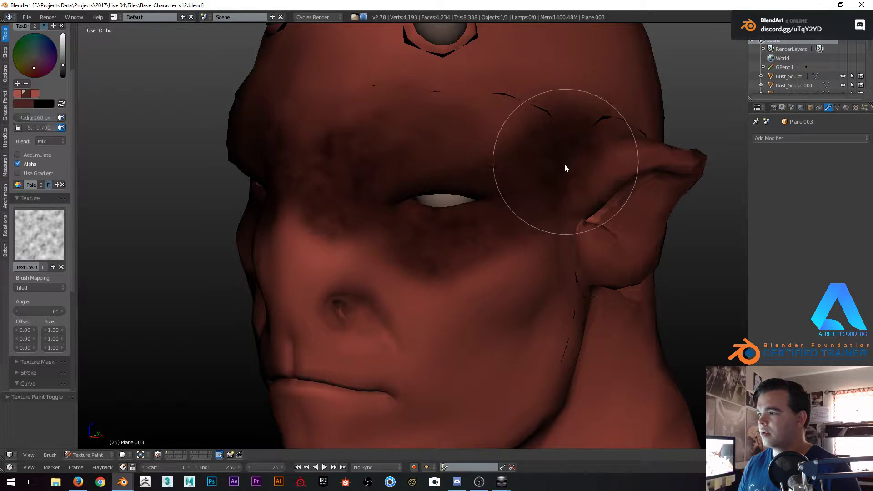
{"action": "middle_click_drag", "start_coordinate": [548, 172], "coordinate": [495, 191]}
{"action": "scroll", "coordinate": [444, 215], "scroll_direction": "down", "scroll_amount": 2}
{"action": "middle_click_drag", "start_coordinate": [425, 233], "coordinate": [444, 219]}
{"action": "scroll", "coordinate": [443, 219], "scroll_direction": "up", "scroll_amount": 2}
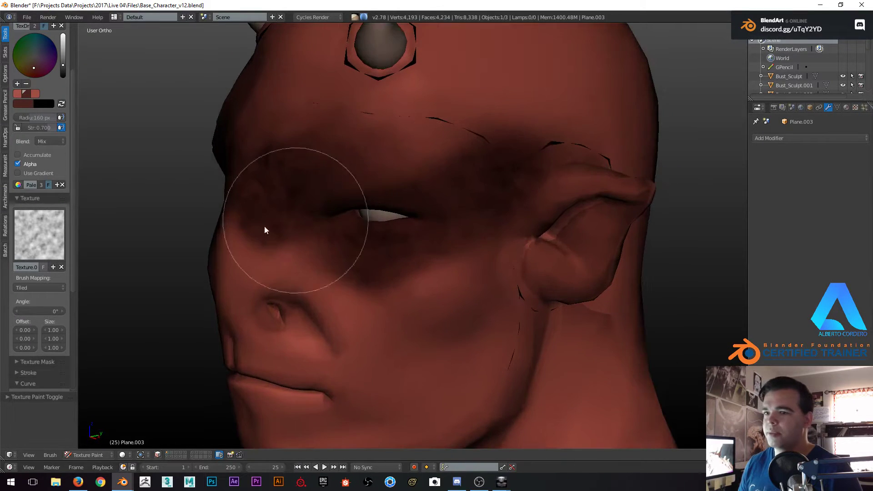
Fill the whole bust with the dark red color using the Fill brush
{"action": "left_click", "coordinate": [17, 94]}
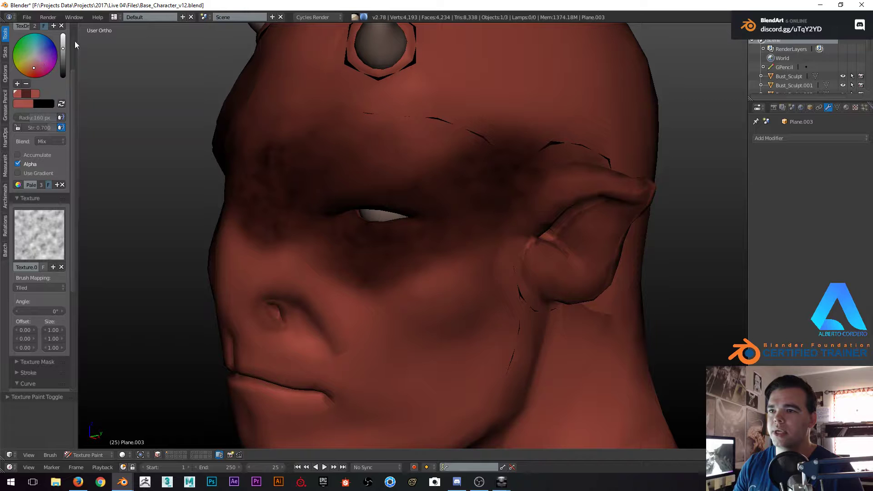
{"action": "scroll", "coordinate": [68, 46], "scroll_direction": "up", "scroll_amount": 4}
{"action": "left_click", "coordinate": [39, 63]}
{"action": "left_click", "coordinate": [69, 118]}
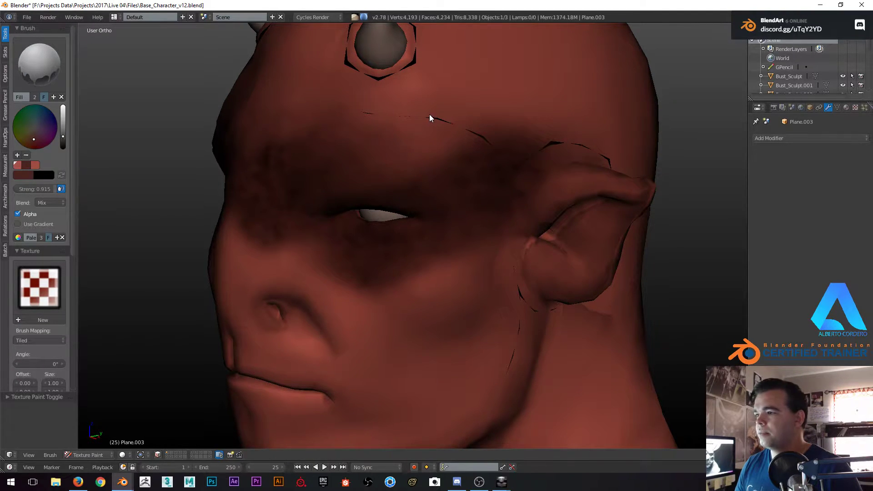
{"action": "key", "text": "ctrl+z"}
{"action": "scroll", "coordinate": [430, 114], "scroll_direction": "down", "scroll_amount": 4}
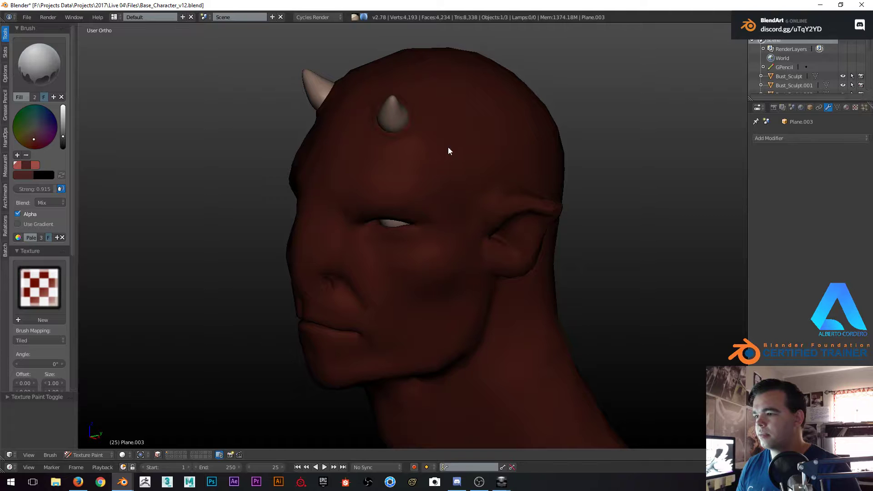
{"action": "middle_click_drag", "start_coordinate": [462, 145], "coordinate": [344, 154]}
{"action": "scroll", "coordinate": [524, 121], "scroll_direction": "up", "scroll_amount": 2}
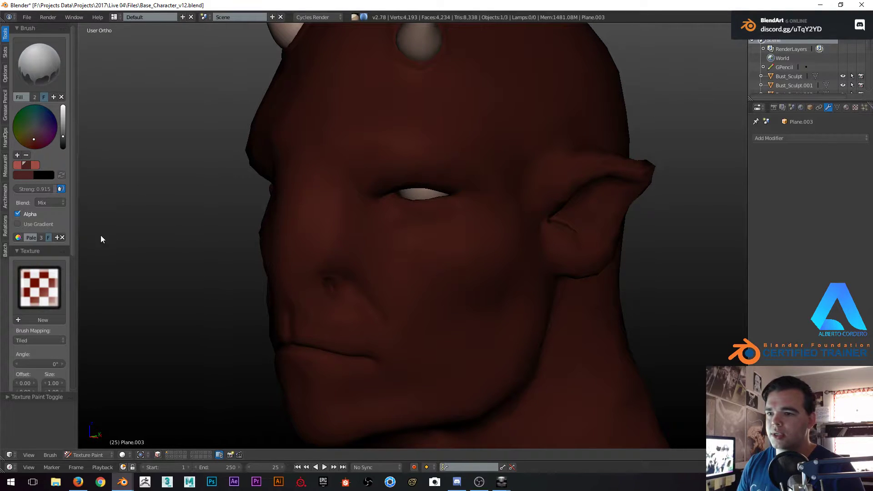
Switch to the TexDraw brush with the light red palette color and return to the Fill brush
{"action": "left_click", "coordinate": [39, 63]}
{"action": "left_click", "coordinate": [213, 121]}
{"action": "mouse_move", "coordinate": [437, 154]}
{"action": "middle_mouse_down"}
{"action": "mouse_move", "coordinate": [456, 156]}
{"action": "mouse_move", "coordinate": [397, 185]}
{"action": "mouse_move", "coordinate": [237, 182]}
{"action": "middle_mouse_up"}
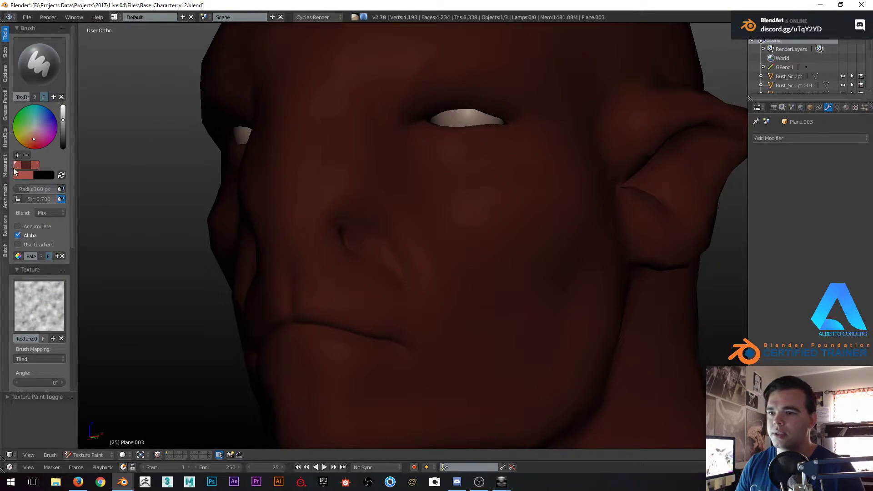
{"action": "left_click", "coordinate": [39, 63]}
{"action": "left_click", "coordinate": [212, 121]}
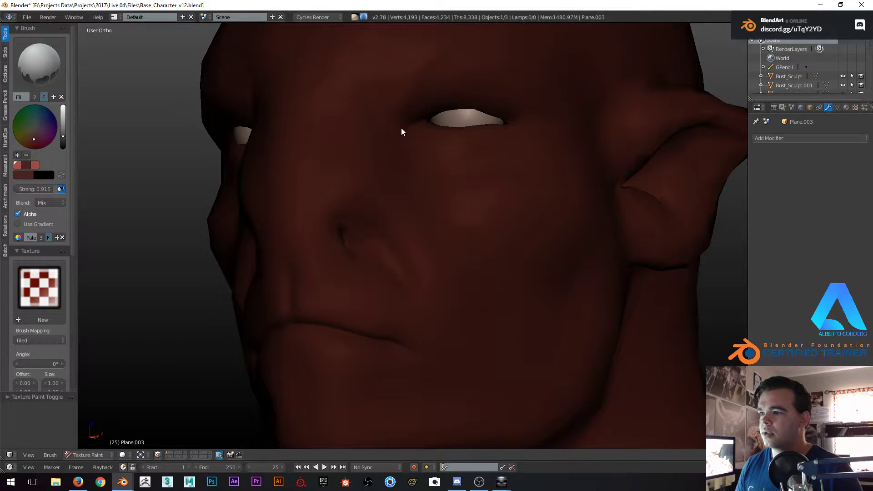
Preview the bust in rendered shading with the first layer shown as well, and inspect it from several angles
{"action": "scroll", "coordinate": [402, 124], "scroll_direction": "down", "scroll_amount": 5}
{"action": "middle_click_drag", "start_coordinate": [402, 124], "coordinate": [393, 188]}
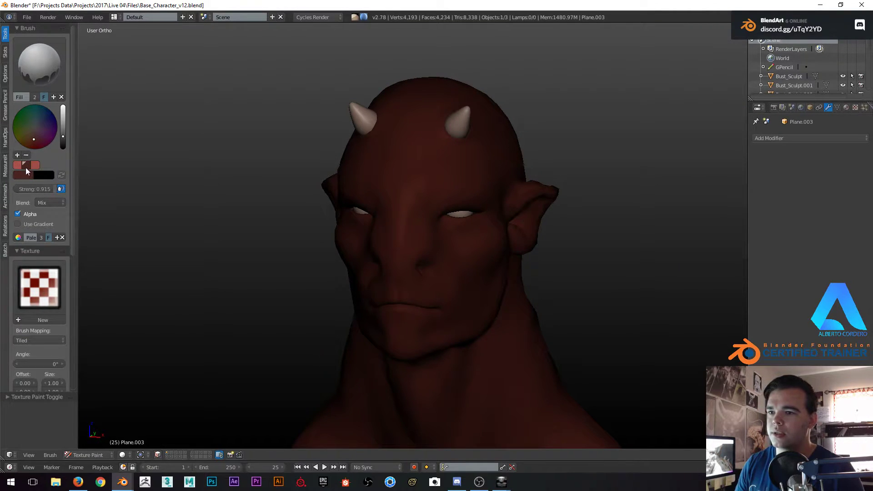
{"action": "key", "text": "shift+z"}
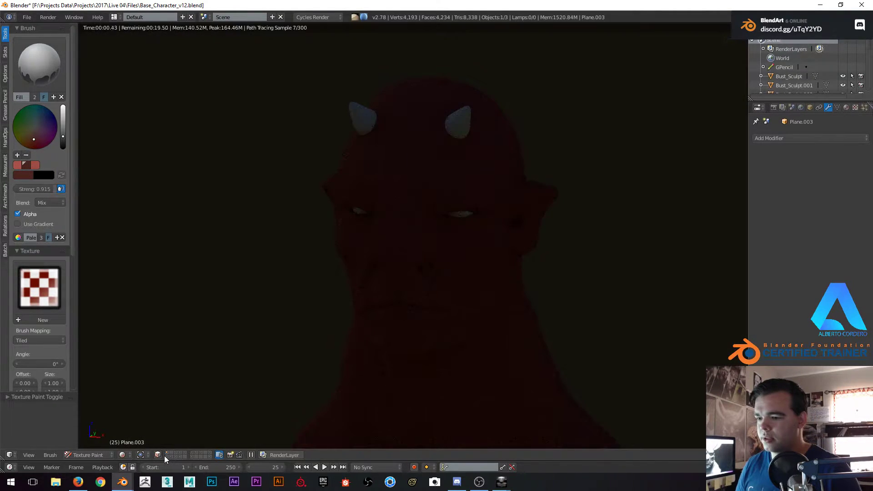
{"action": "left_click", "coordinate": [166, 457], "text": "shift"}
{"action": "middle_click_drag", "start_coordinate": [473, 253], "coordinate": [427, 242]}
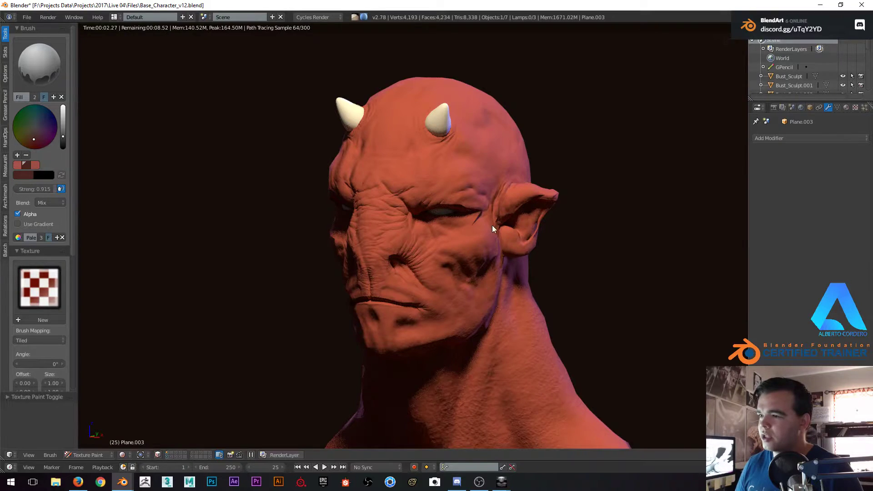
{"action": "middle_click_drag", "start_coordinate": [495, 241], "coordinate": [688, 162]}
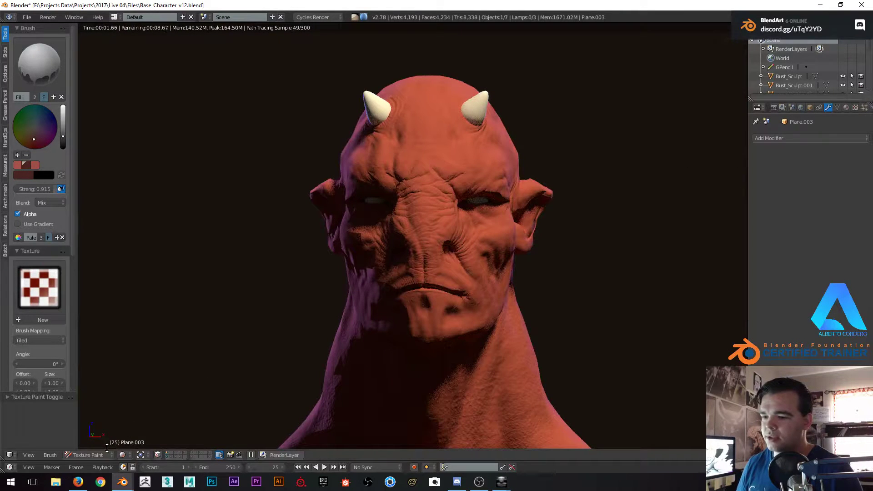
Leave the rendered and wireframe displays and return the viewport to shading that shows the painted surface
{"action": "left_click", "coordinate": [99, 456]}
{"action": "left_click", "coordinate": [125, 455]}
{"action": "left_click", "coordinate": [138, 414]}
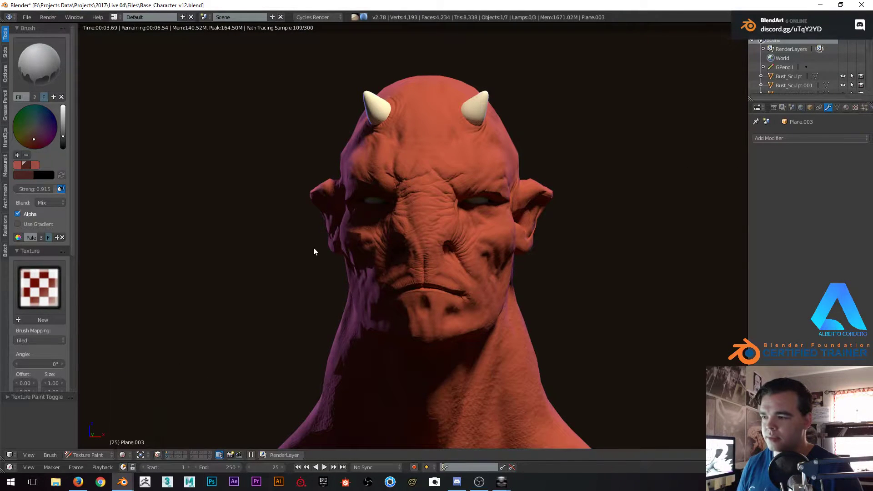
{"action": "key", "text": "z"}
{"action": "middle_click_drag", "start_coordinate": [426, 216], "coordinate": [405, 225]}
{"action": "scroll", "coordinate": [404, 226], "scroll_direction": "up", "scroll_amount": 1}
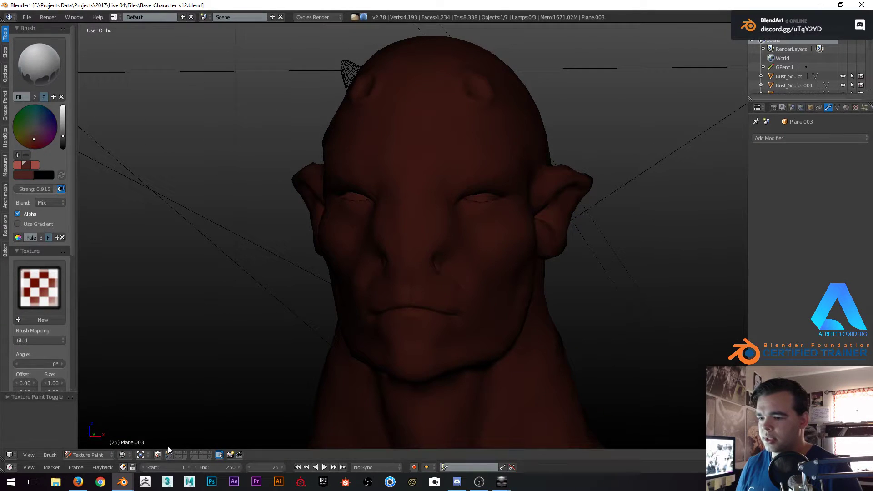
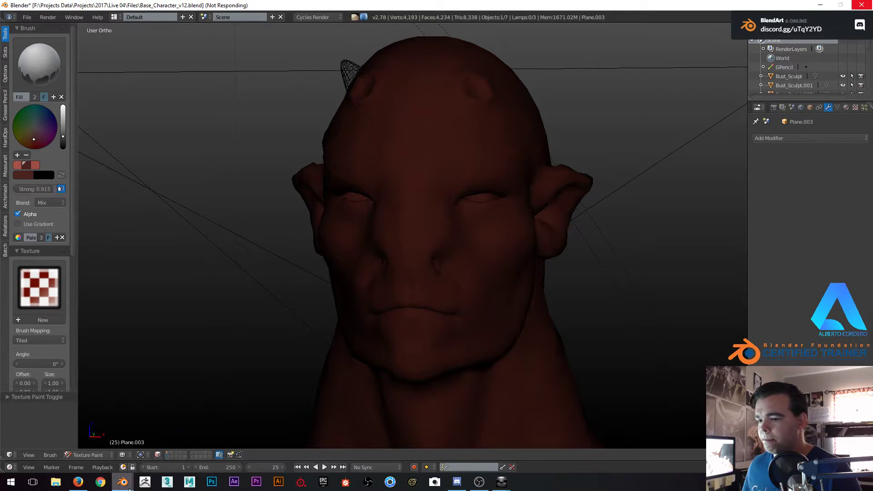
{"action": "mouse_move", "coordinate": [123, 482]}
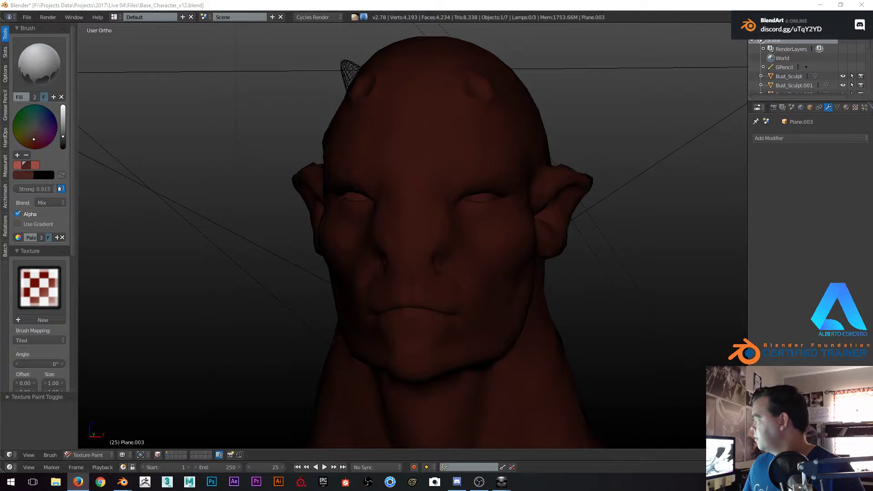
{"action": "middle_click_drag", "start_coordinate": [368, 164], "coordinate": [417, 150]}
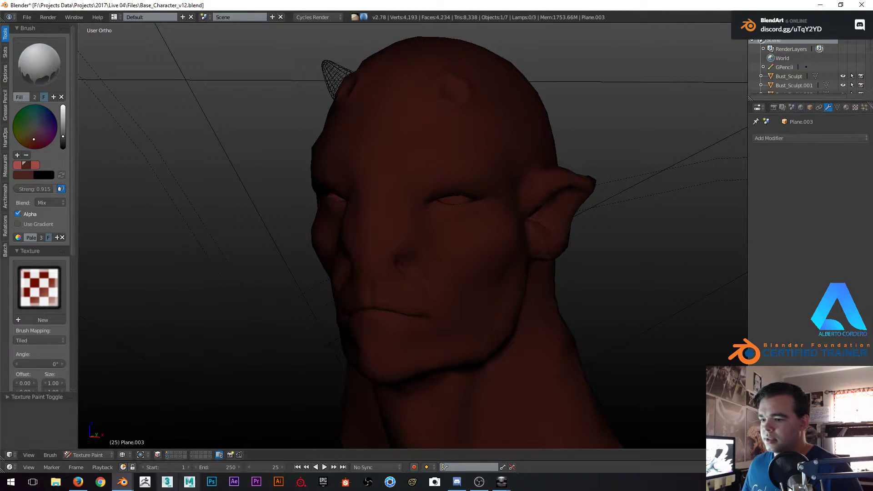
{"action": "left_click", "coordinate": [122, 455]}
{"action": "left_click", "coordinate": [136, 411]}
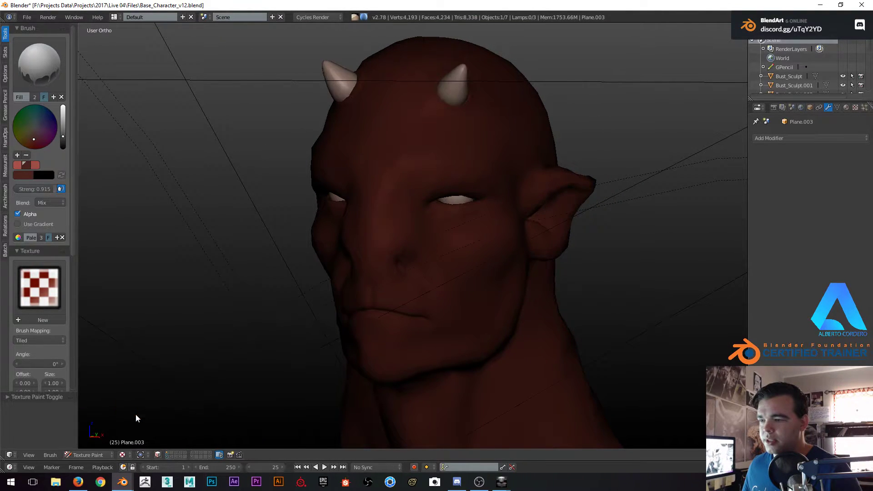
Make TexDraw the active paint brush again for working on the dark red head
{"action": "scroll", "coordinate": [453, 199], "scroll_direction": "up", "scroll_amount": 2}
{"action": "scroll", "coordinate": [329, 169], "scroll_direction": "down", "scroll_amount": 3}
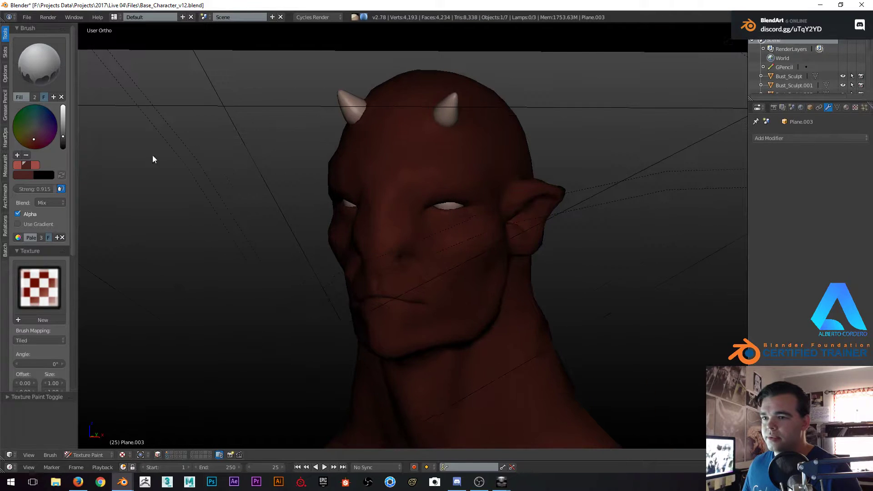
{"action": "left_click", "coordinate": [39, 64]}
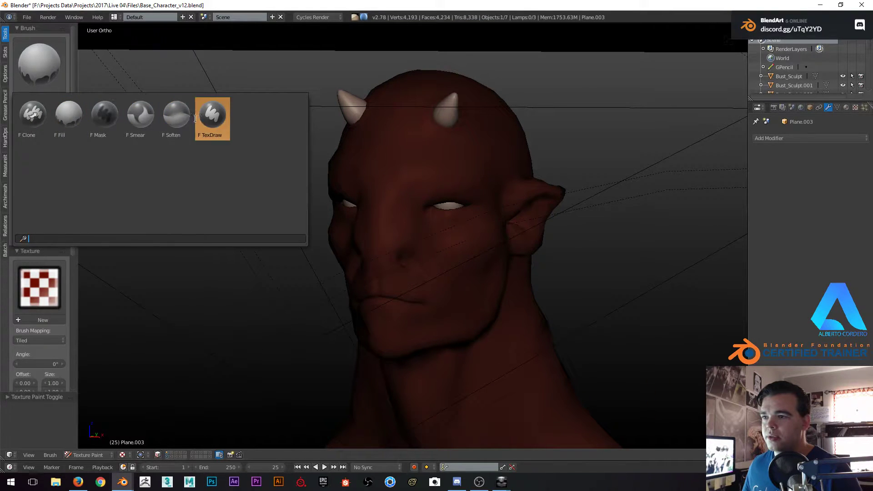
{"action": "left_click", "coordinate": [212, 116]}
{"action": "scroll", "coordinate": [319, 190], "scroll_direction": "up", "scroll_amount": 2}
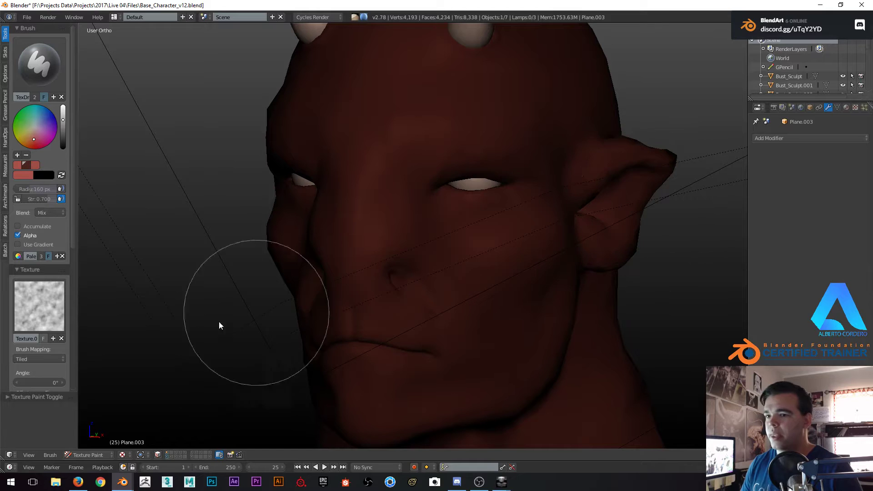
{"action": "scroll", "coordinate": [41, 205], "scroll_direction": "down", "scroll_amount": 3}
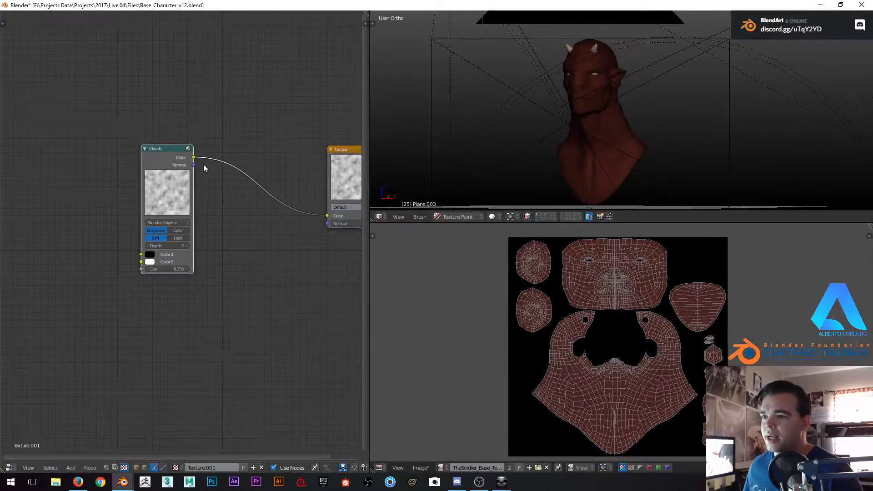
Move the Clouds node aside and insert a Mix RGB node on the link between Clouds and Output
{"action": "left_click_drag", "start_coordinate": [159, 148], "coordinate": [107, 152]}
{"action": "key", "text": "shift+a"}
{"action": "mouse_move", "coordinate": [205, 200]}
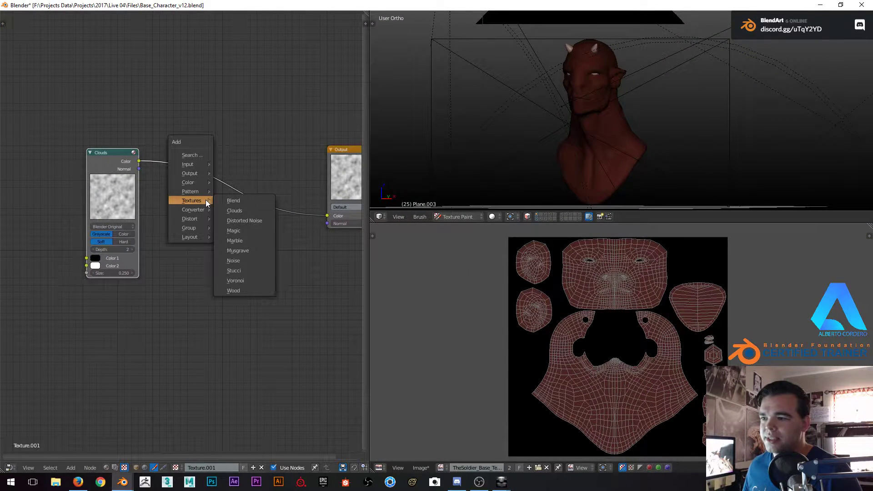
{"action": "mouse_move", "coordinate": [197, 186]}
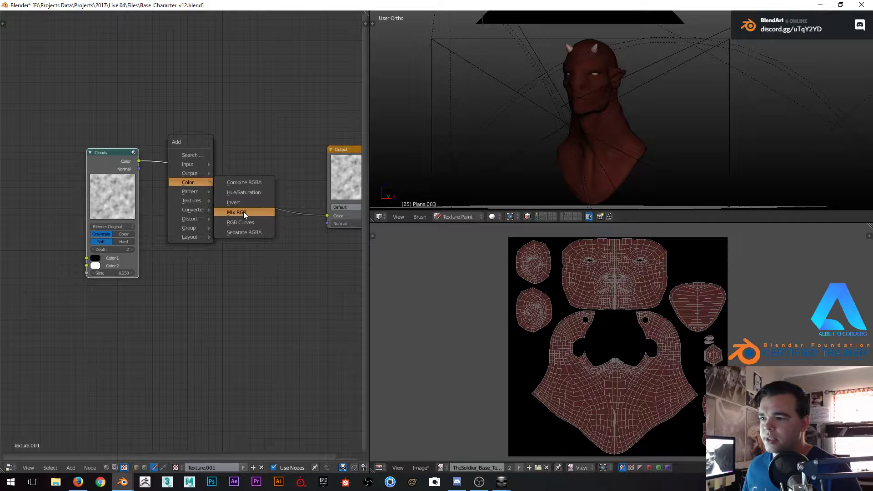
{"action": "left_click", "coordinate": [244, 212]}
{"action": "left_click", "coordinate": [205, 174]}
{"action": "middle_click_drag", "start_coordinate": [116, 260], "coordinate": [130, 216]}
Add a Noise texture node below Clouds and connect its Color output to the Mix node's Color2 input
{"action": "key", "text": "shift+a"}
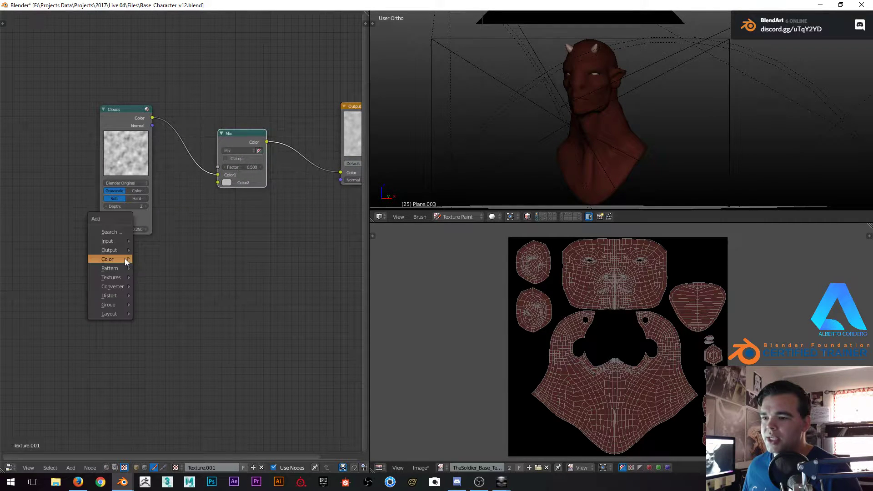
{"action": "mouse_move", "coordinate": [116, 276]}
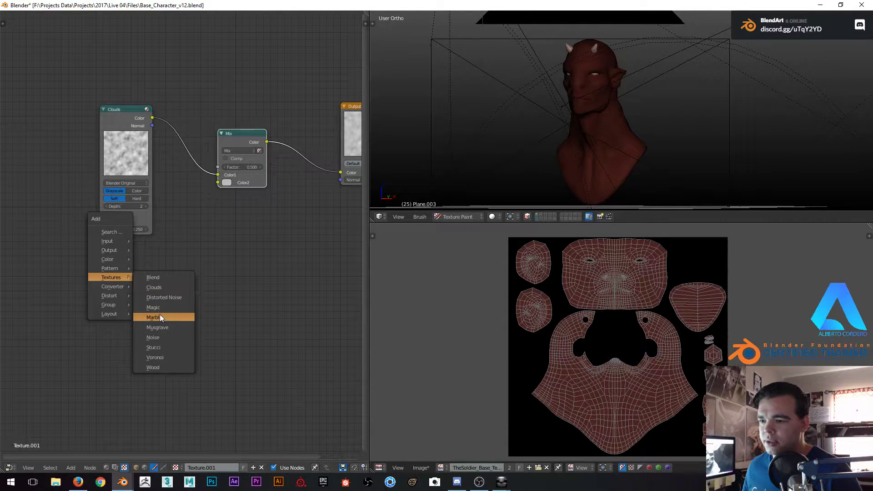
{"action": "left_click", "coordinate": [159, 337]}
{"action": "left_click", "coordinate": [104, 248]}
{"action": "left_click_drag", "start_coordinate": [156, 257], "coordinate": [218, 182]}
{"action": "middle_click_drag", "start_coordinate": [276, 185], "coordinate": [214, 192]}
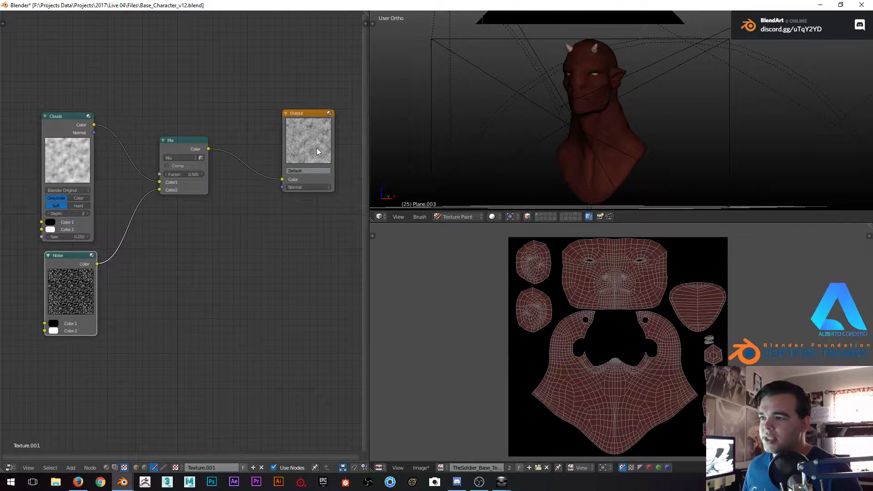
Inspect the Output preview, set the Mix node's blend type to Multiply and open the blend type choices again
{"action": "scroll", "coordinate": [313, 146], "scroll_direction": "up", "scroll_amount": 4}
{"action": "scroll", "coordinate": [318, 140], "scroll_direction": "down", "scroll_amount": 2}
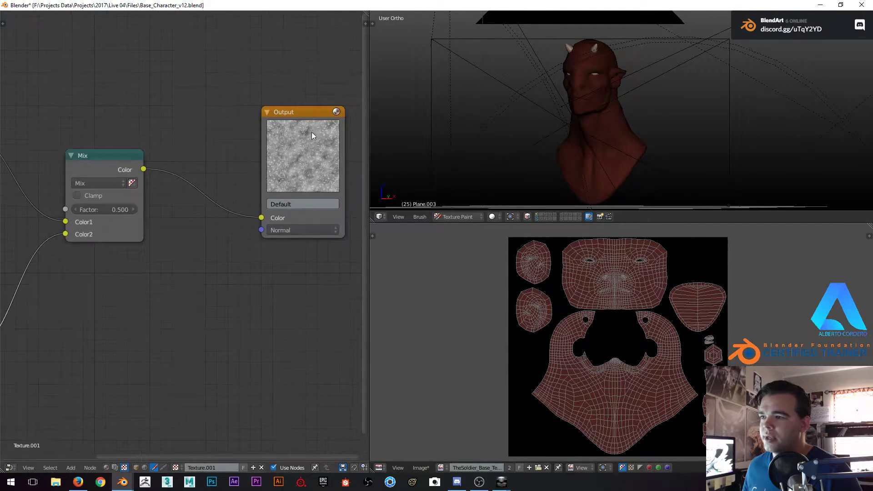
{"action": "middle_click_drag", "start_coordinate": [315, 129], "coordinate": [277, 151]}
{"action": "scroll", "coordinate": [111, 201], "scroll_direction": "down", "scroll_amount": 1}
{"action": "scroll", "coordinate": [110, 201], "scroll_direction": "down", "scroll_amount": 2}
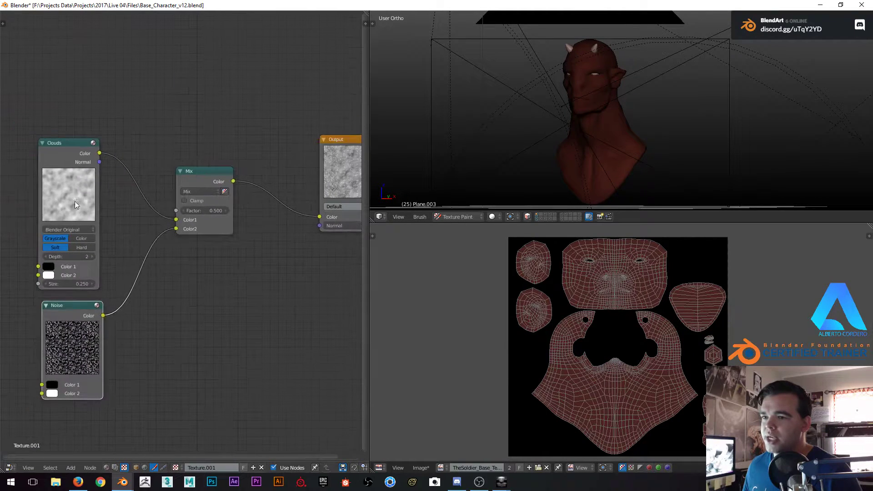
{"action": "left_click", "coordinate": [200, 191]}
{"action": "left_click", "coordinate": [192, 220]}
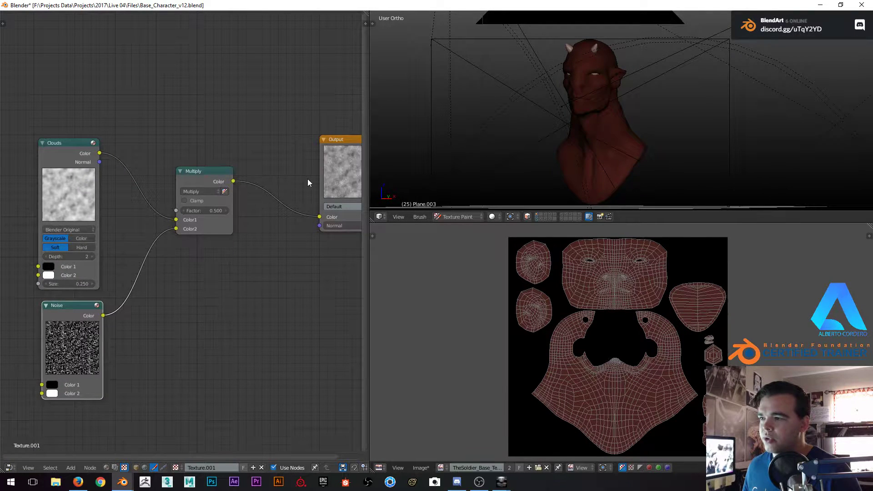
{"action": "middle_click_drag", "start_coordinate": [306, 181], "coordinate": [259, 191]}
{"action": "left_click", "coordinate": [154, 202]}
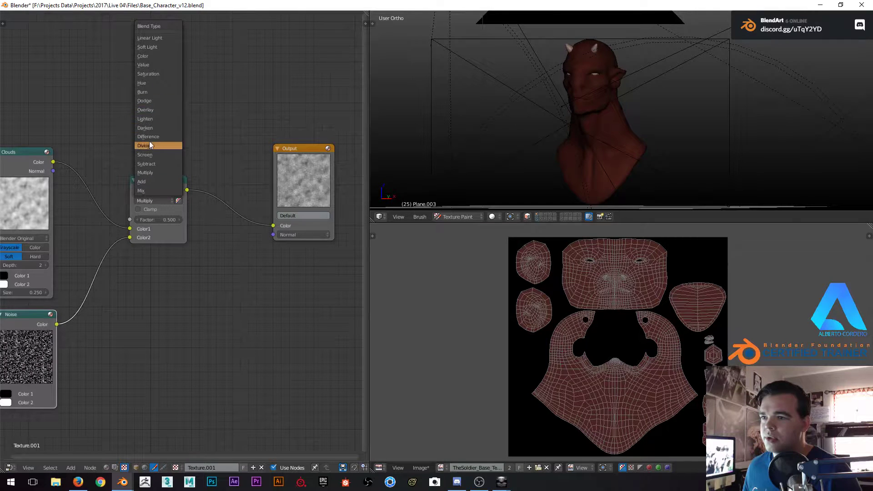
Set the blend type of the mix node between the Clouds and Noise textures to Soft Light
{"action": "left_click", "coordinate": [150, 47]}
{"action": "scroll", "coordinate": [280, 184], "scroll_direction": "up", "scroll_amount": 1}
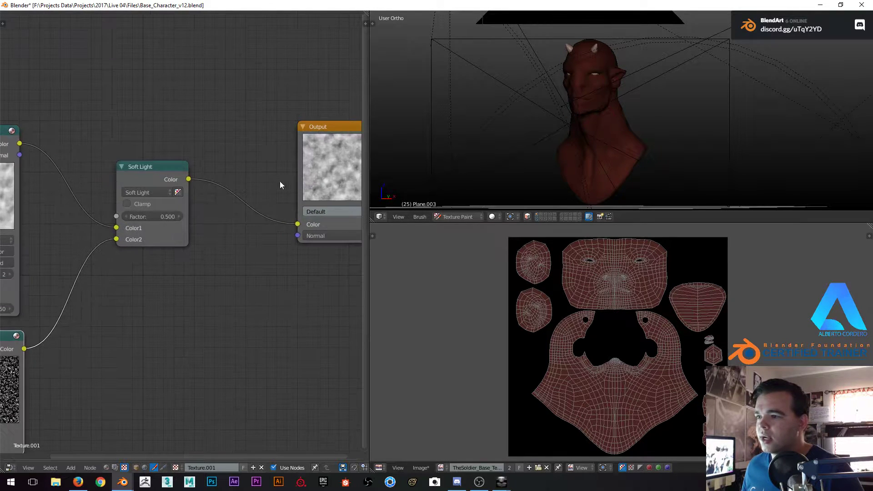
{"action": "middle_click_drag", "start_coordinate": [327, 166], "coordinate": [228, 183]}
{"action": "scroll", "coordinate": [261, 172], "scroll_direction": "up", "scroll_amount": 4}
{"action": "scroll", "coordinate": [261, 172], "scroll_direction": "down", "scroll_amount": 8}
Set the Clouds texture node to depth 1 with hard grayscale noise
{"action": "middle_click_drag", "start_coordinate": [26, 292], "coordinate": [269, 165]}
{"action": "scroll", "coordinate": [176, 220], "scroll_direction": "up", "scroll_amount": 4}
{"action": "scroll", "coordinate": [200, 196], "scroll_direction": "up", "scroll_amount": 2}
{"action": "middle_click_drag", "start_coordinate": [211, 193], "coordinate": [182, 244]}
{"action": "left_click", "coordinate": [120, 251]}
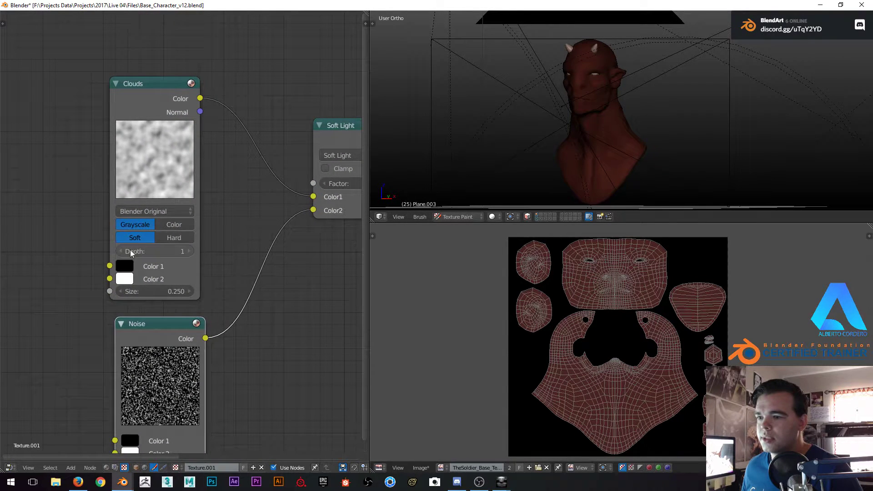
{"action": "left_click", "coordinate": [171, 225]}
{"action": "left_click", "coordinate": [136, 225]}
{"action": "left_click", "coordinate": [172, 237]}
{"action": "middle_click_drag", "start_coordinate": [170, 235], "coordinate": [155, 211]}
{"action": "scroll", "coordinate": [199, 175], "scroll_direction": "down", "scroll_amount": 1}
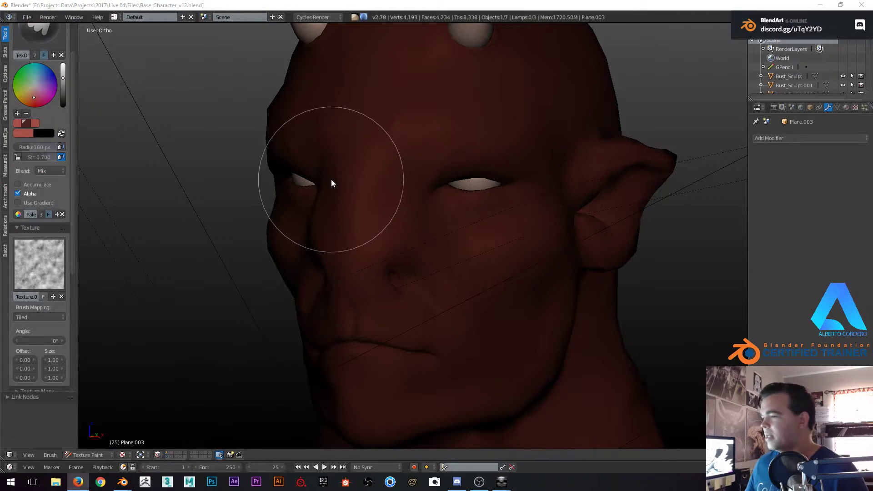
Paint the hard cloud texture in light red across the brow, nose bridge and under the eye with the 160 px brush
{"action": "scroll", "coordinate": [323, 176], "scroll_direction": "up", "scroll_amount": 2}
{"action": "middle_click_drag", "start_coordinate": [387, 209], "coordinate": [339, 182]}
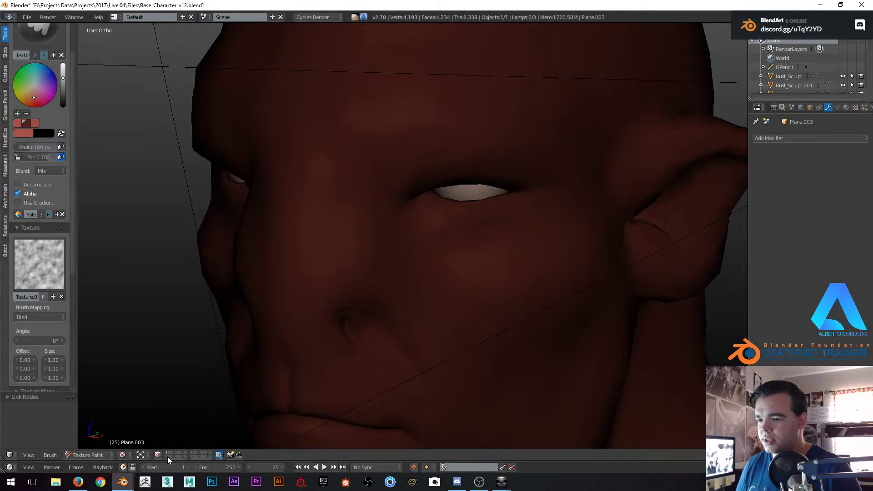
{"action": "middle_click_drag", "start_coordinate": [409, 236], "coordinate": [392, 179]}
{"action": "left_click_drag", "start_coordinate": [398, 168], "coordinate": [398, 161]}
{"action": "scroll", "coordinate": [416, 177], "scroll_direction": "down", "scroll_amount": 2}
{"action": "middle_click_drag", "start_coordinate": [419, 189], "coordinate": [433, 179]}
{"action": "left_click_drag", "start_coordinate": [433, 178], "coordinate": [435, 159]}
{"action": "scroll", "coordinate": [445, 182], "scroll_direction": "up", "scroll_amount": 1}
{"action": "mouse_move", "coordinate": [435, 158]}
{"action": "middle_mouse_down"}
{"action": "mouse_move", "coordinate": [447, 200]}
{"action": "mouse_move", "coordinate": [427, 157]}
{"action": "middle_mouse_up"}
{"action": "left_click_drag", "start_coordinate": [419, 167], "coordinate": [465, 187]}
{"action": "mouse_move", "coordinate": [466, 187]}
{"action": "middle_mouse_down"}
{"action": "mouse_move", "coordinate": [468, 156]}
{"action": "mouse_move", "coordinate": [356, 157]}
{"action": "middle_mouse_up"}
{"action": "left_click_drag", "start_coordinate": [338, 132], "coordinate": [328, 130]}
{"action": "middle_click_drag", "start_coordinate": [328, 130], "coordinate": [347, 154]}
{"action": "left_click_drag", "start_coordinate": [347, 154], "coordinate": [363, 148]}
{"action": "middle_click_drag", "start_coordinate": [362, 148], "coordinate": [394, 166]}
{"action": "mouse_move", "coordinate": [394, 165]}
{"action": "left_mouse_down"}
{"action": "mouse_move", "coordinate": [426, 222]}
{"action": "mouse_move", "coordinate": [471, 252]}
{"action": "left_mouse_up"}
{"action": "middle_click_drag", "start_coordinate": [471, 255], "coordinate": [420, 250]}
{"action": "left_click_drag", "start_coordinate": [425, 234], "coordinate": [417, 222]}
{"action": "middle_click_drag", "start_coordinate": [411, 221], "coordinate": [330, 203]}
{"action": "mouse_move", "coordinate": [329, 203]}
{"action": "left_mouse_down"}
{"action": "mouse_move", "coordinate": [256, 198]}
{"action": "mouse_move", "coordinate": [257, 226]}
{"action": "left_mouse_up"}
{"action": "mouse_move", "coordinate": [335, 201]}
{"action": "middle_mouse_down"}
{"action": "mouse_move", "coordinate": [390, 179]}
{"action": "mouse_move", "coordinate": [413, 193]}
{"action": "mouse_move", "coordinate": [375, 211]}
{"action": "mouse_move", "coordinate": [375, 169]}
{"action": "mouse_move", "coordinate": [363, 204]}
{"action": "middle_mouse_up"}
Reduce the brush radius to 75 px and paint finer texture detail around the eye
{"action": "key", "text": "f"}
{"action": "left_click", "coordinate": [347, 196]}
{"action": "scroll", "coordinate": [359, 198], "scroll_direction": "up", "scroll_amount": 2}
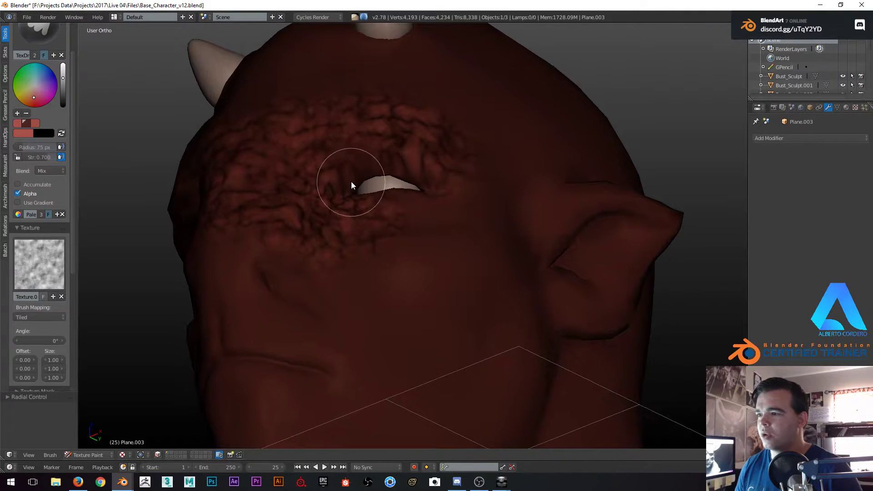
{"action": "middle_click_drag", "start_coordinate": [453, 193], "coordinate": [412, 205]}
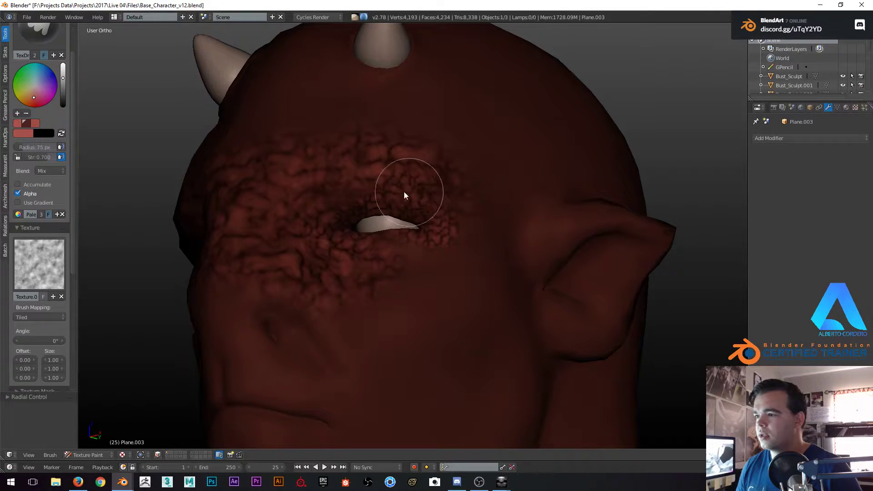
{"action": "scroll", "coordinate": [318, 226], "scroll_direction": "down", "scroll_amount": 3}
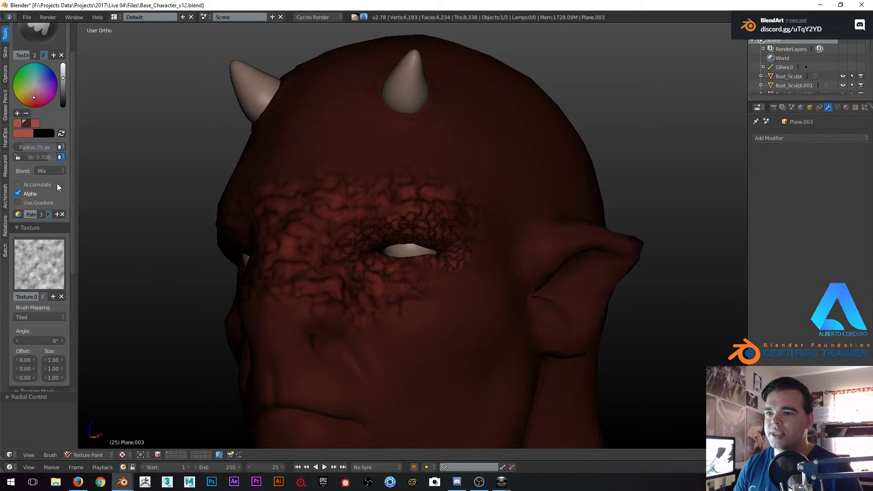
Lower the texture brush strength to 0.427
{"action": "key", "text": "shift+f"}
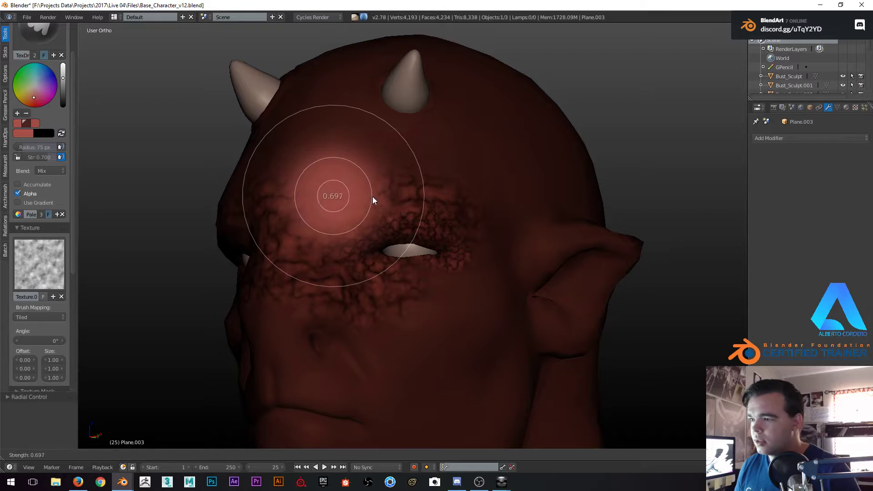
{"action": "left_click", "coordinate": [381, 201]}
{"action": "middle_click_drag", "start_coordinate": [404, 220], "coordinate": [373, 208]}
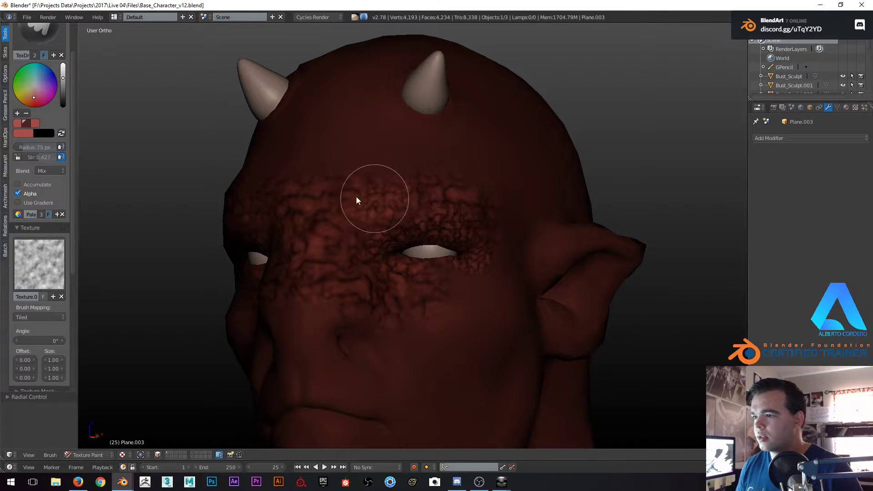
Paint the texture over the forehead and nose, and undo the last stroke
{"action": "mouse_move", "coordinate": [375, 155]}
{"action": "middle_mouse_down"}
{"action": "mouse_move", "coordinate": [376, 230]}
{"action": "mouse_move", "coordinate": [419, 152]}
{"action": "mouse_move", "coordinate": [384, 156]}
{"action": "middle_mouse_up"}
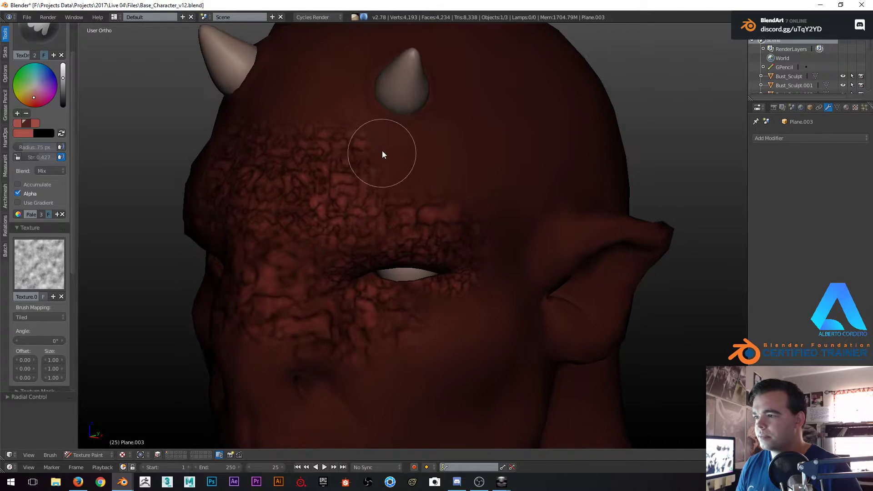
{"action": "mouse_move", "coordinate": [470, 194]}
{"action": "middle_mouse_down"}
{"action": "mouse_move", "coordinate": [441, 217]}
{"action": "mouse_move", "coordinate": [292, 267]}
{"action": "middle_mouse_up"}
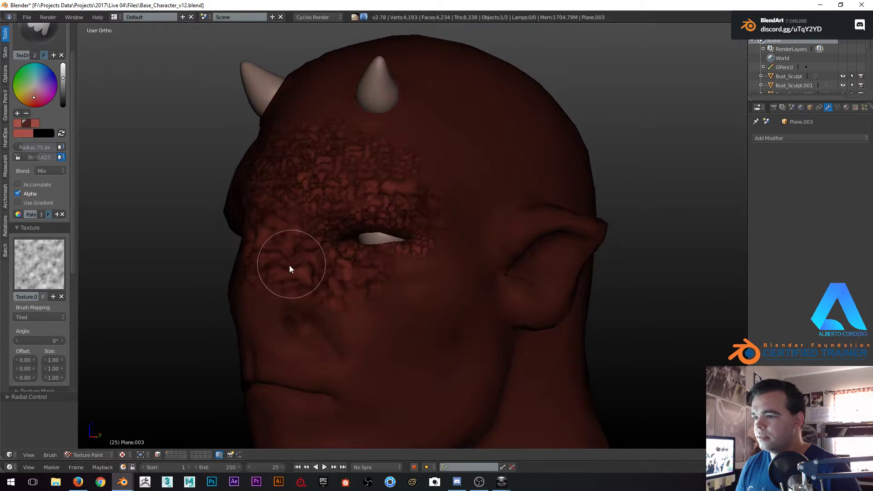
{"action": "mouse_move", "coordinate": [259, 331]}
{"action": "middle_mouse_down"}
{"action": "mouse_move", "coordinate": [302, 296]}
{"action": "mouse_move", "coordinate": [322, 195]}
{"action": "middle_mouse_up"}
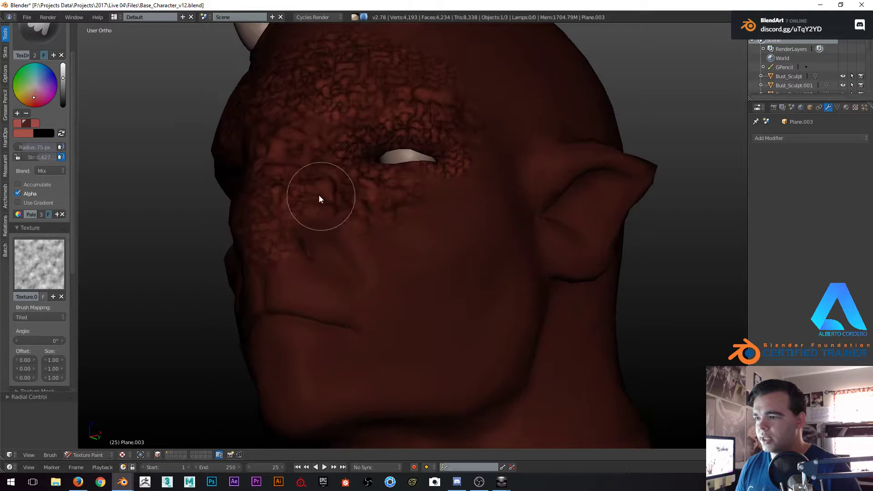
{"action": "middle_click_drag", "start_coordinate": [287, 254], "coordinate": [351, 195]}
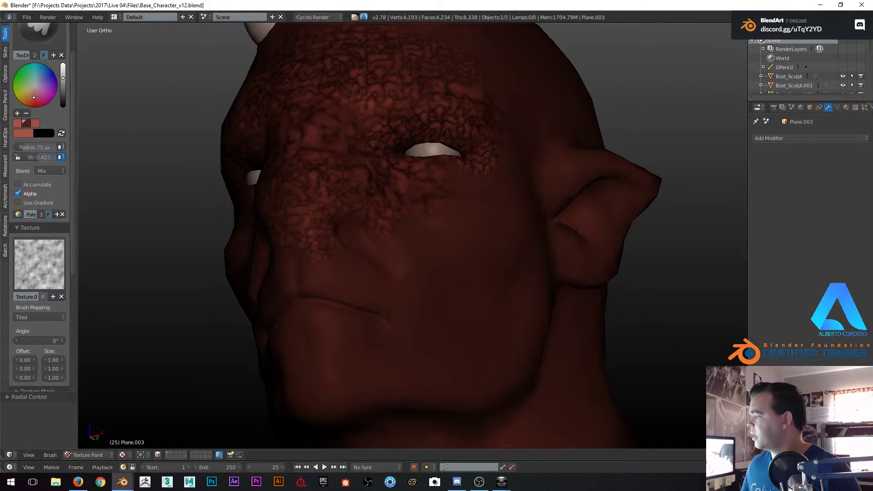
{"action": "key", "text": "ctrl+z"}
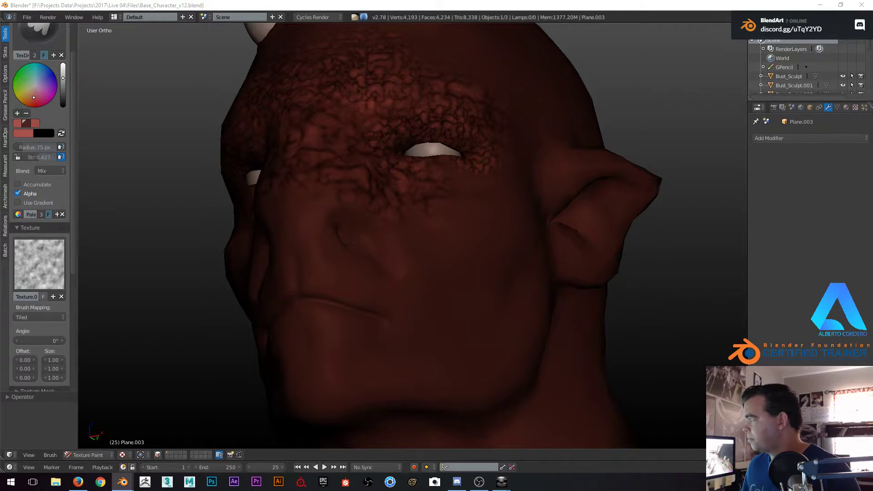
Bring up the texture node editor window, switch the Clouds node to soft noise and put the window away
{"action": "left_click_drag", "start_coordinate": [872, 8], "coordinate": [359, 19]}
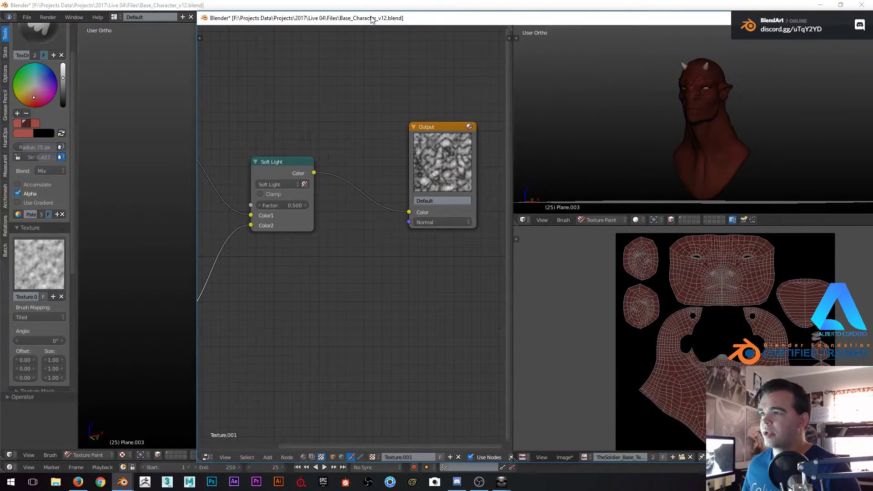
{"action": "double_click", "coordinate": [326, 19]}
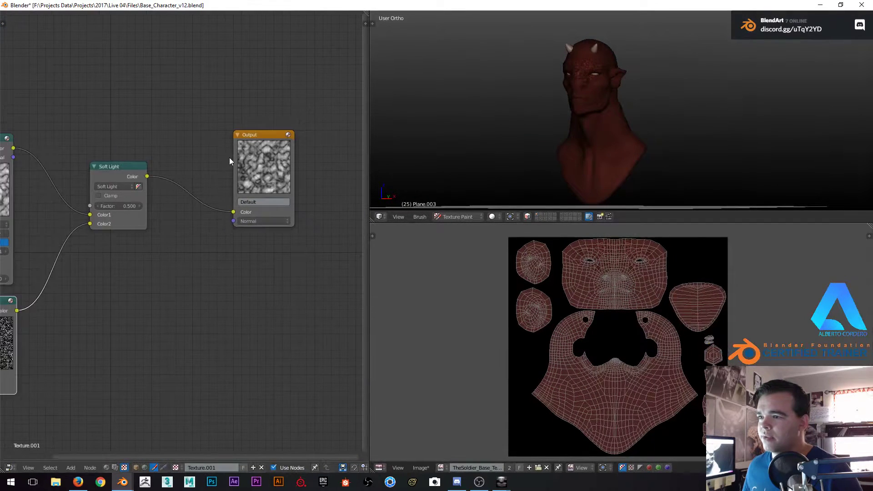
{"action": "middle_click_drag", "start_coordinate": [47, 261], "coordinate": [110, 240]}
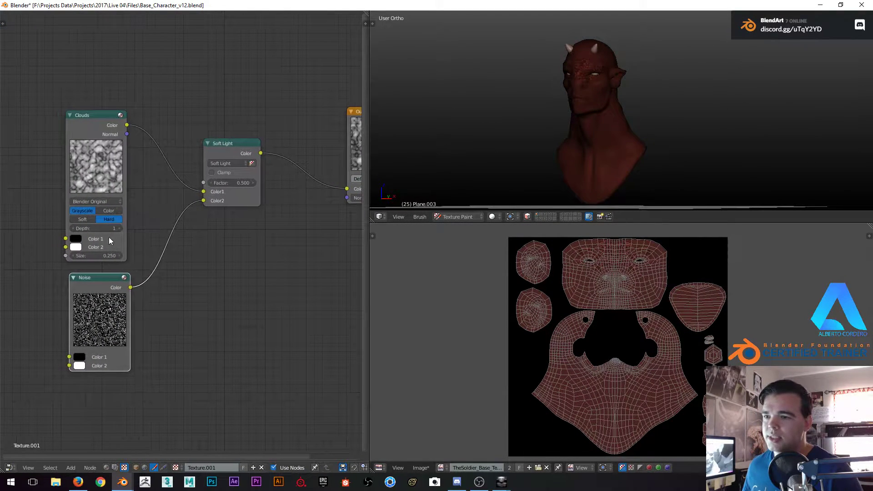
{"action": "left_click", "coordinate": [83, 220]}
{"action": "scroll", "coordinate": [136, 155], "scroll_direction": "up", "scroll_amount": 1}
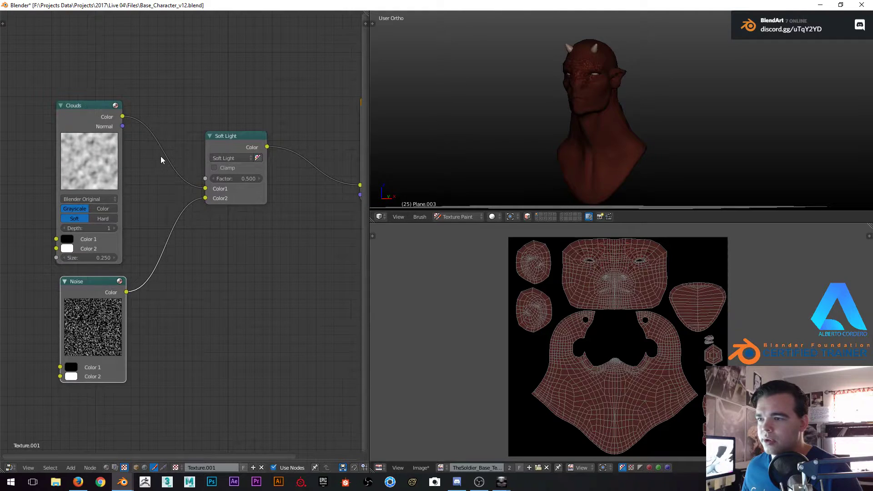
{"action": "scroll", "coordinate": [162, 157], "scroll_direction": "down", "scroll_amount": 2}
{"action": "left_click_drag", "start_coordinate": [206, 5], "coordinate": [0, 9]}
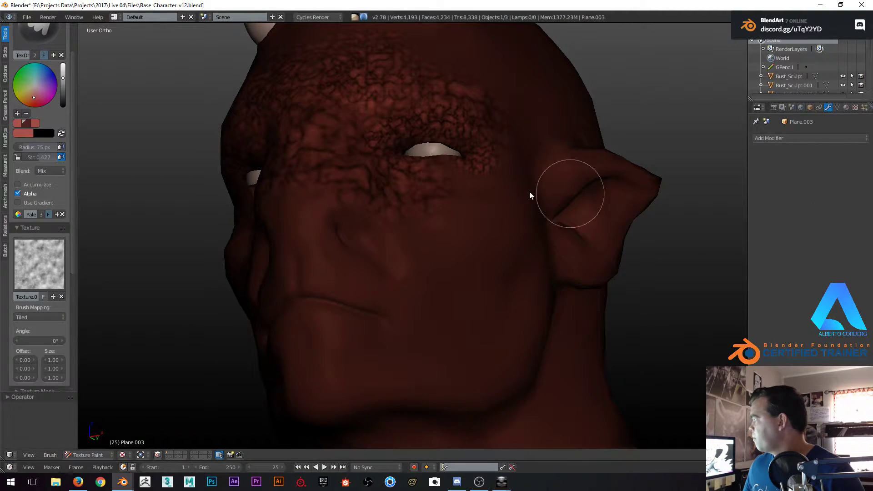
Undo all the hard-noise texture strokes painted on the face
{"action": "middle_click_drag", "start_coordinate": [426, 180], "coordinate": [429, 193]}
{"action": "middle_click_drag", "start_coordinate": [314, 192], "coordinate": [302, 218]}
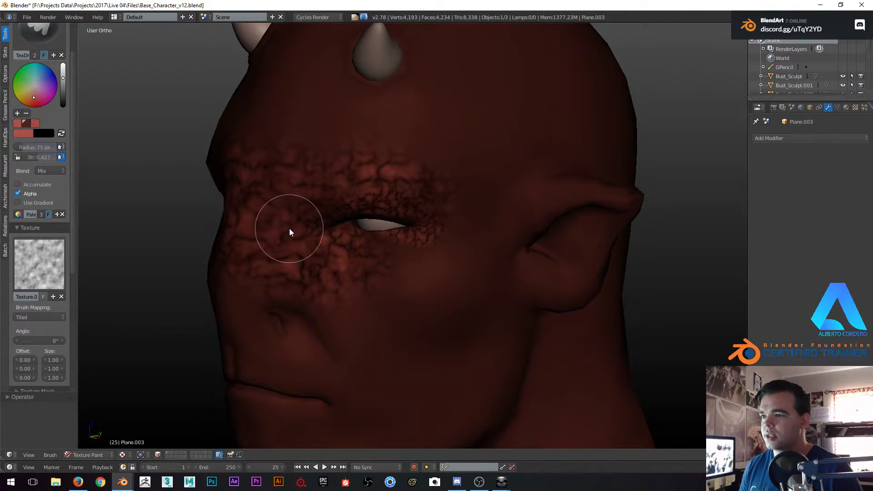
{"action": "key", "text": "ctrl+z"}
{"action": "key", "text": "ctrl+z"}
{"action": "key", "text": "ctrl+z"}
{"action": "key", "text": "ctrl+z"}
{"action": "key", "text": "ctrl+z"}
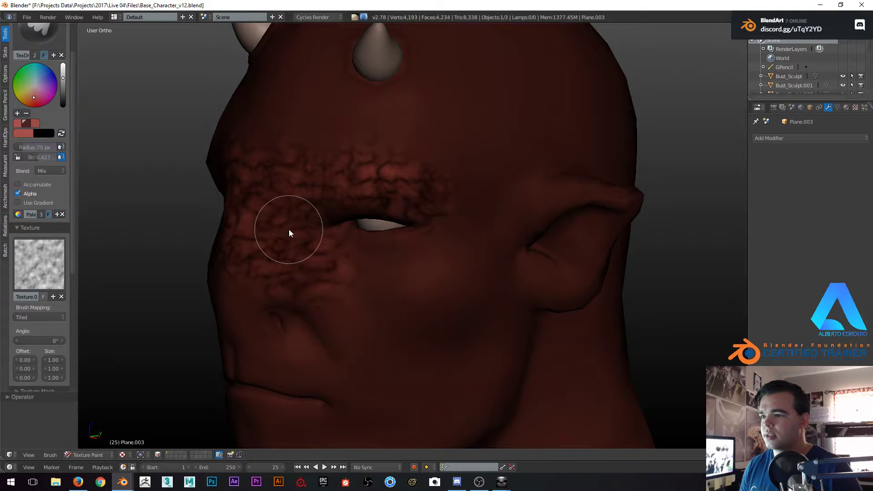
{"action": "key", "text": "ctrl+z"}
Paint the soft cloud texture in light red on the nose and beneath the eye
{"action": "mouse_move", "coordinate": [292, 233]}
{"action": "middle_mouse_down"}
{"action": "mouse_move", "coordinate": [312, 182]}
{"action": "mouse_move", "coordinate": [370, 169]}
{"action": "mouse_move", "coordinate": [388, 186]}
{"action": "mouse_move", "coordinate": [384, 171]}
{"action": "middle_mouse_up"}
{"action": "middle_click_drag", "start_coordinate": [446, 198], "coordinate": [434, 215]}
{"action": "mouse_move", "coordinate": [384, 176]}
{"action": "middle_mouse_down"}
{"action": "mouse_move", "coordinate": [438, 259]}
{"action": "mouse_move", "coordinate": [413, 255]}
{"action": "mouse_move", "coordinate": [384, 188]}
{"action": "middle_mouse_up"}
{"action": "scroll", "coordinate": [384, 189], "scroll_direction": "down", "scroll_amount": 5}
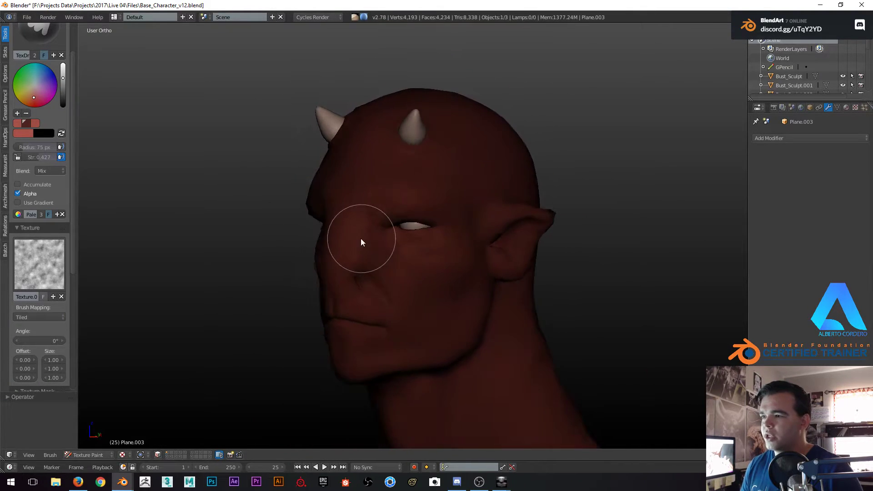
{"action": "middle_click_drag", "start_coordinate": [362, 141], "coordinate": [432, 250]}
{"action": "middle_click_drag", "start_coordinate": [496, 273], "coordinate": [399, 234]}
{"action": "scroll", "coordinate": [400, 183], "scroll_direction": "up", "scroll_amount": 4}
{"action": "mouse_move", "coordinate": [400, 183]}
{"action": "middle_mouse_down"}
{"action": "mouse_move", "coordinate": [390, 189]}
{"action": "mouse_move", "coordinate": [402, 194]}
{"action": "mouse_move", "coordinate": [387, 189]}
{"action": "mouse_move", "coordinate": [403, 176]}
{"action": "middle_mouse_up"}
{"action": "scroll", "coordinate": [386, 234], "scroll_direction": "down", "scroll_amount": 3}
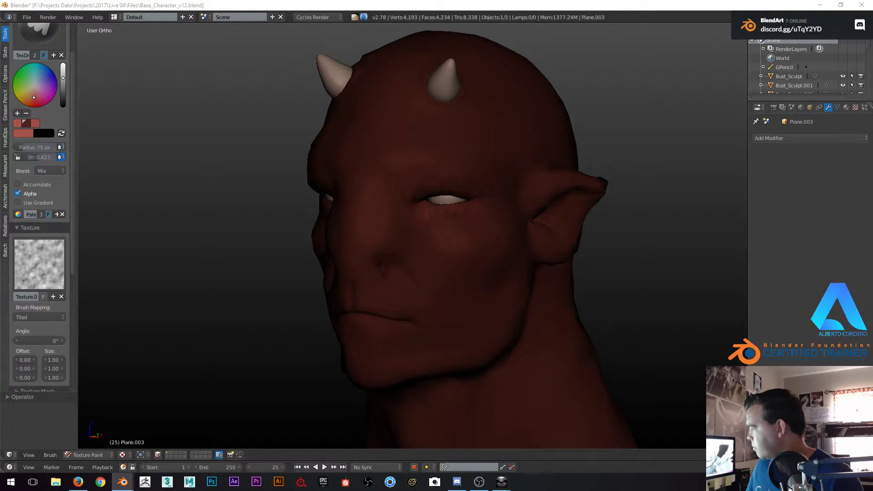
{"action": "scroll", "coordinate": [396, 218], "scroll_direction": "up", "scroll_amount": 2}
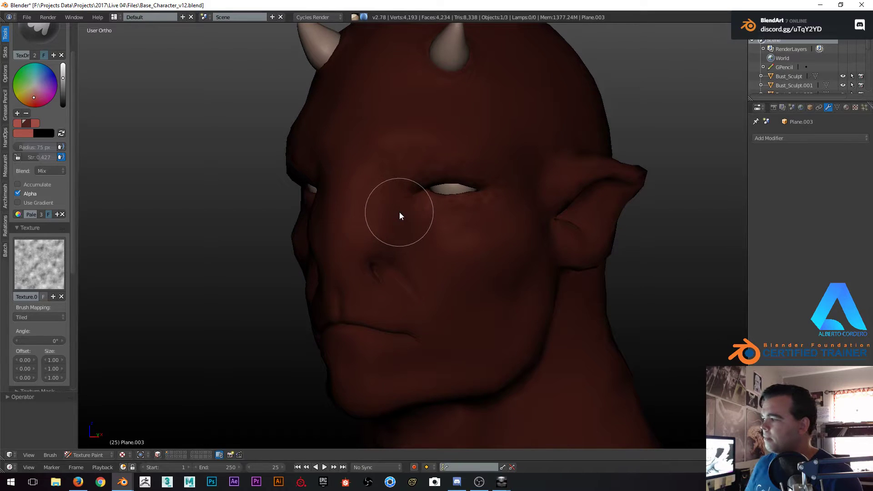
{"action": "middle_click_drag", "start_coordinate": [400, 216], "coordinate": [350, 230]}
{"action": "scroll", "coordinate": [345, 196], "scroll_direction": "up", "scroll_amount": 1}
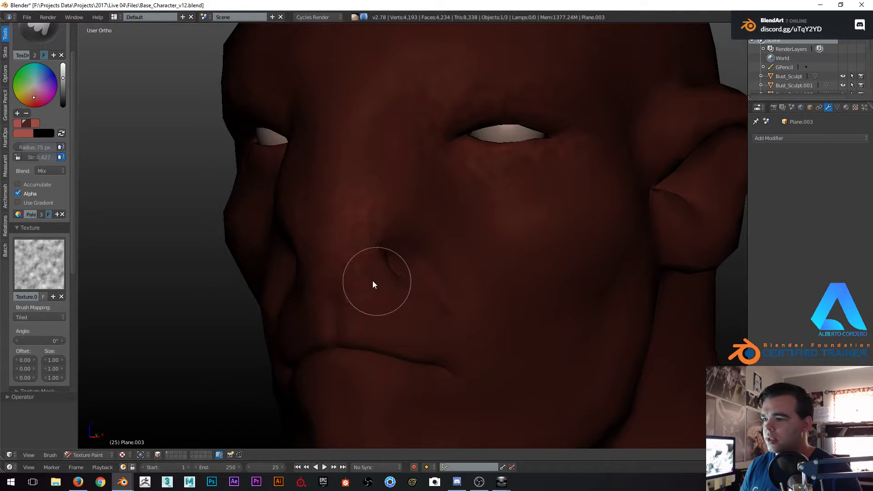
Pick the dark red palette color and paint the soft texture around the nostril and upper lip
{"action": "left_click", "coordinate": [26, 123]}
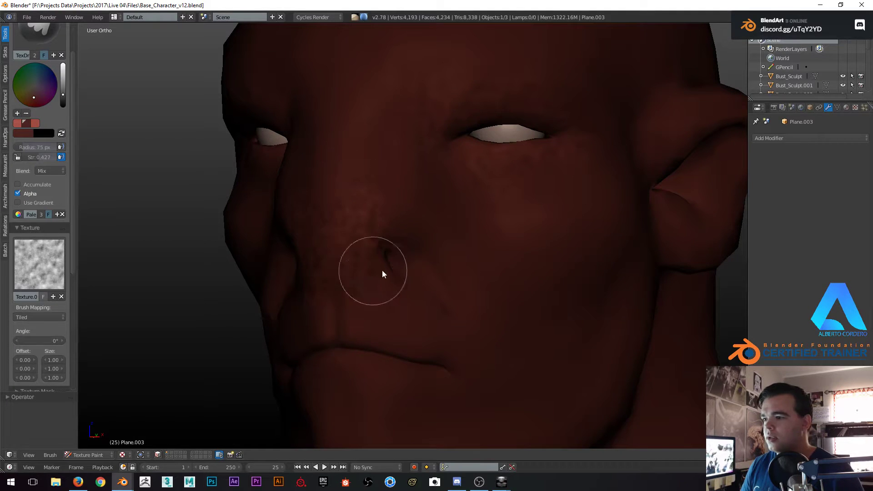
{"action": "scroll", "coordinate": [400, 278], "scroll_direction": "down", "scroll_amount": 1}
{"action": "scroll", "coordinate": [383, 277], "scroll_direction": "up", "scroll_amount": 1}
{"action": "mouse_move", "coordinate": [383, 277]}
{"action": "middle_mouse_down"}
{"action": "mouse_move", "coordinate": [390, 296]}
{"action": "mouse_move", "coordinate": [391, 248]}
{"action": "mouse_move", "coordinate": [364, 229]}
{"action": "middle_mouse_up"}
{"action": "scroll", "coordinate": [364, 229], "scroll_direction": "up", "scroll_amount": 1}
{"action": "middle_click_drag", "start_coordinate": [408, 265], "coordinate": [428, 244]}
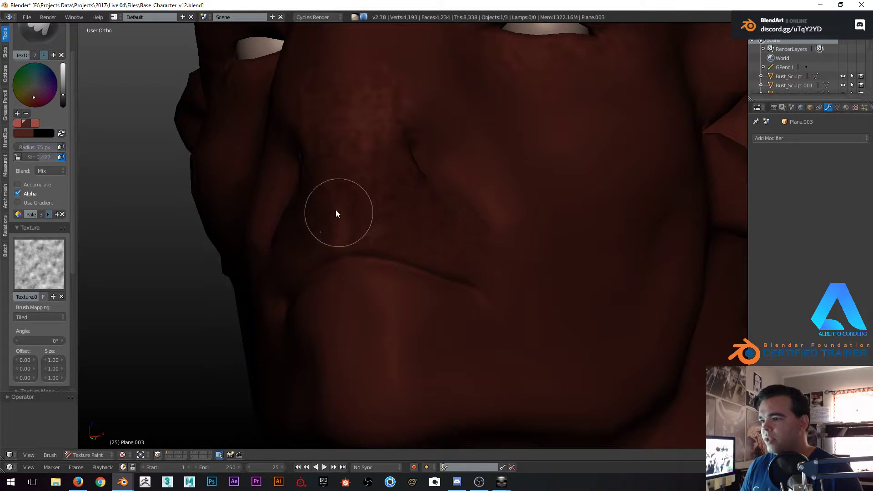
{"action": "middle_click_drag", "start_coordinate": [337, 217], "coordinate": [457, 205]}
{"action": "middle_click_drag", "start_coordinate": [394, 279], "coordinate": [392, 197]}
{"action": "scroll", "coordinate": [392, 196], "scroll_direction": "up", "scroll_amount": 3}
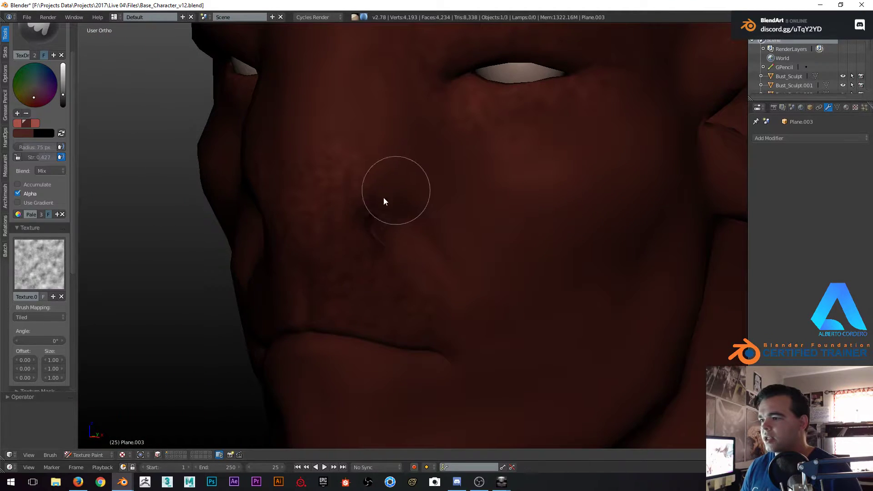
{"action": "middle_click_drag", "start_coordinate": [412, 258], "coordinate": [310, 220]}
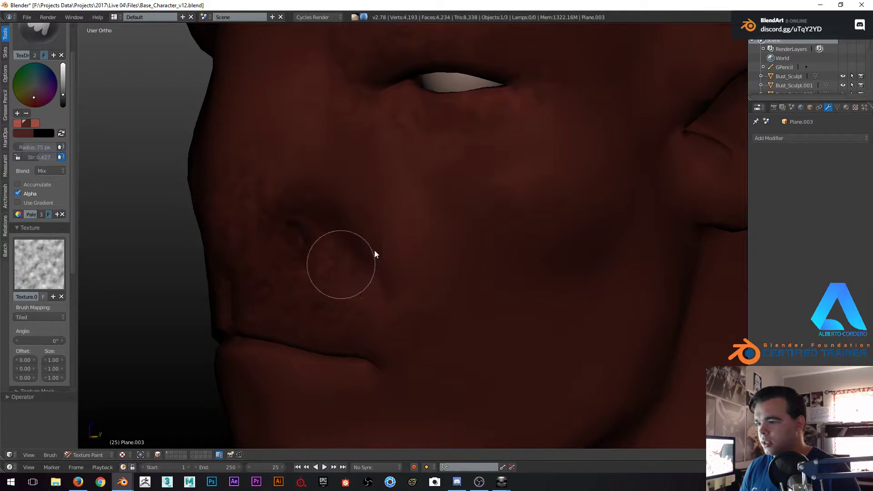
{"action": "mouse_move", "coordinate": [374, 247]}
{"action": "middle_mouse_down"}
{"action": "mouse_move", "coordinate": [369, 234]}
{"action": "mouse_move", "coordinate": [309, 209]}
{"action": "middle_mouse_up"}
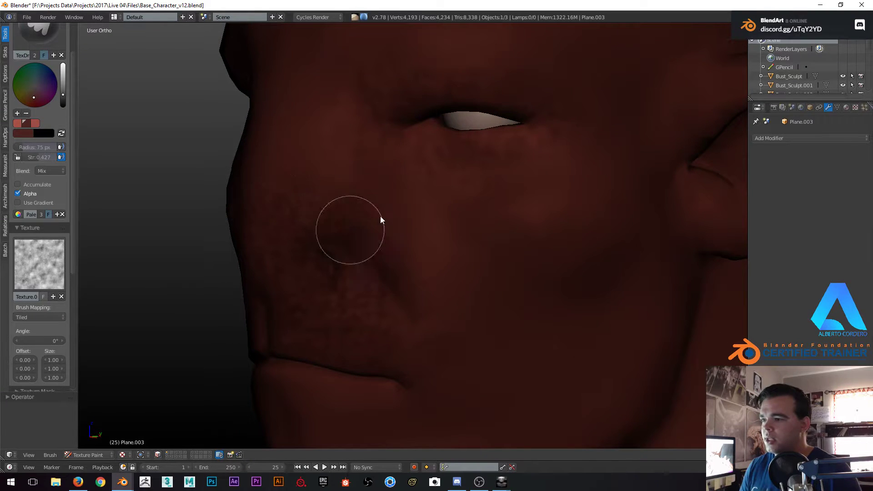
Extend the dark red mottling over the inner cheek, nose bridge and area between the brows
{"action": "middle_click_drag", "start_coordinate": [440, 294], "coordinate": [489, 248]}
{"action": "mouse_move", "coordinate": [378, 164]}
{"action": "middle_mouse_down"}
{"action": "mouse_move", "coordinate": [408, 185]}
{"action": "mouse_move", "coordinate": [454, 182]}
{"action": "middle_mouse_up"}
{"action": "middle_click_drag", "start_coordinate": [425, 271], "coordinate": [431, 253]}
{"action": "scroll", "coordinate": [459, 254], "scroll_direction": "down", "scroll_amount": 2}
{"action": "mouse_move", "coordinate": [388, 228]}
{"action": "middle_mouse_down"}
{"action": "mouse_move", "coordinate": [410, 282]}
{"action": "mouse_move", "coordinate": [464, 254]}
{"action": "mouse_move", "coordinate": [462, 277]}
{"action": "mouse_move", "coordinate": [391, 203]}
{"action": "middle_mouse_up"}
{"action": "scroll", "coordinate": [410, 281], "scroll_direction": "up", "scroll_amount": 1}
{"action": "middle_click_drag", "start_coordinate": [380, 308], "coordinate": [394, 239]}
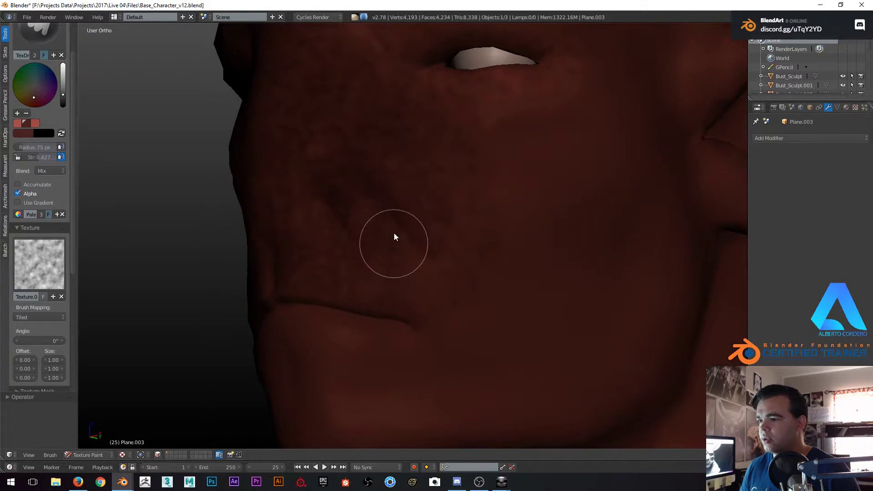
{"action": "middle_click_drag", "start_coordinate": [439, 271], "coordinate": [443, 235]}
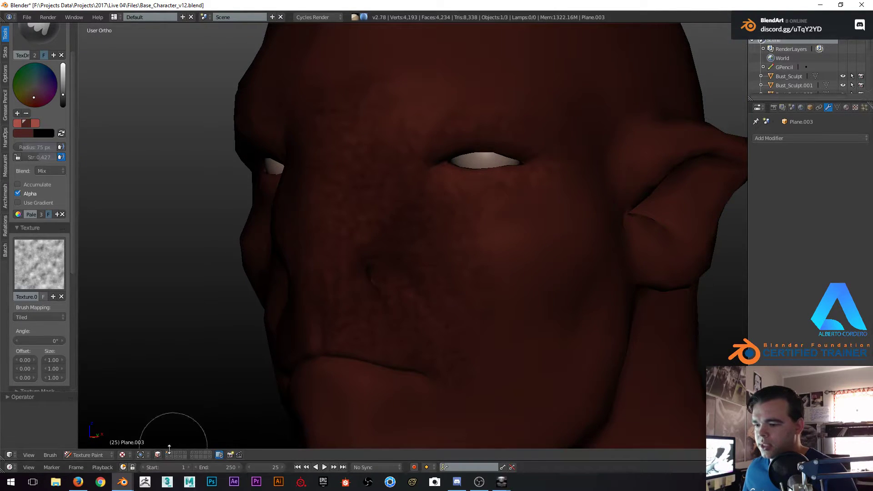
Show the character in rendered shading and switch from Texture Paint to Object Mode
{"action": "key", "text": "shift+z"}
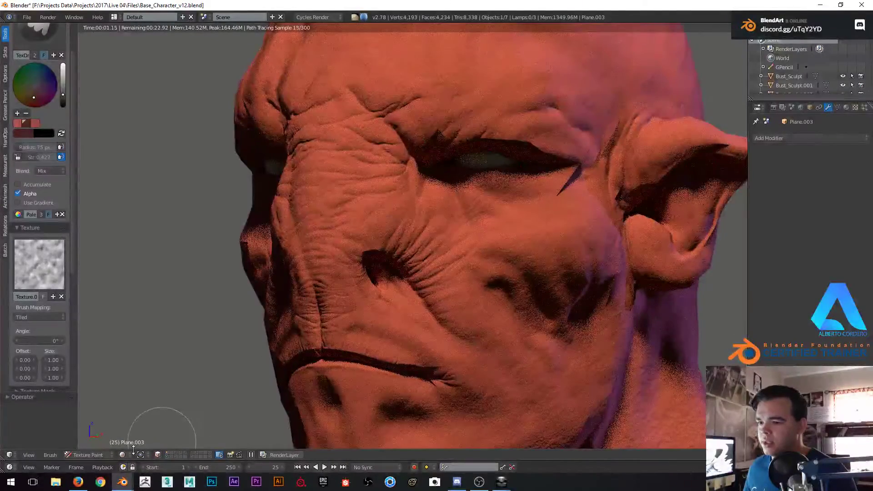
{"action": "left_click", "coordinate": [98, 452]}
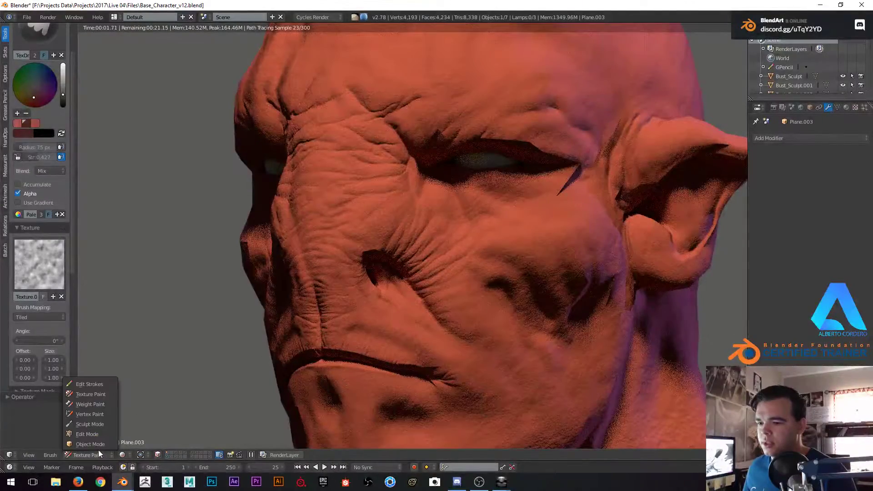
{"action": "left_click", "coordinate": [87, 442]}
{"action": "scroll", "coordinate": [386, 193], "scroll_direction": "down", "scroll_amount": 5}
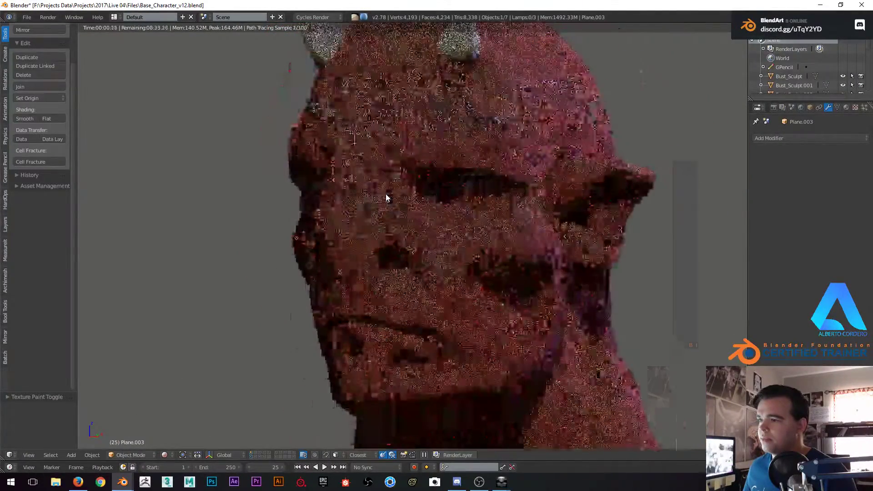
Add a level 1 Subdivision Surface modifier to the bust and show the whole head in rendered shading
{"action": "key", "text": "z"}
{"action": "key", "text": "z"}
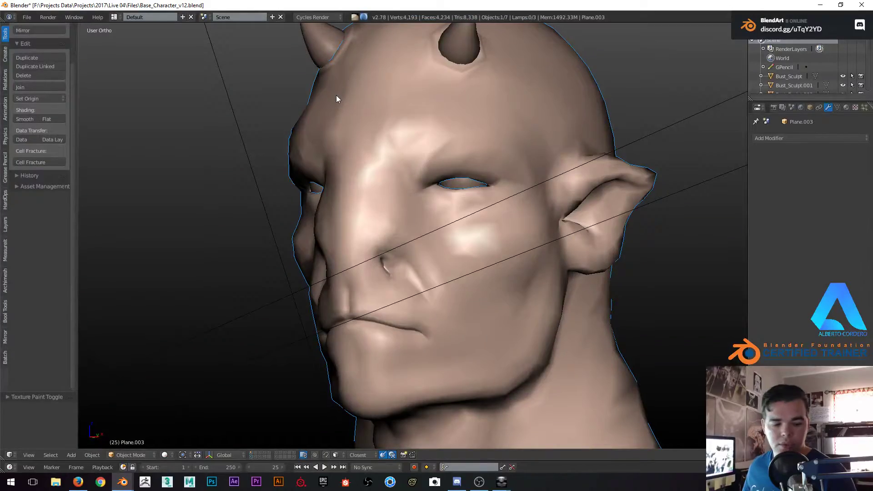
{"action": "key", "text": "ctrl+1"}
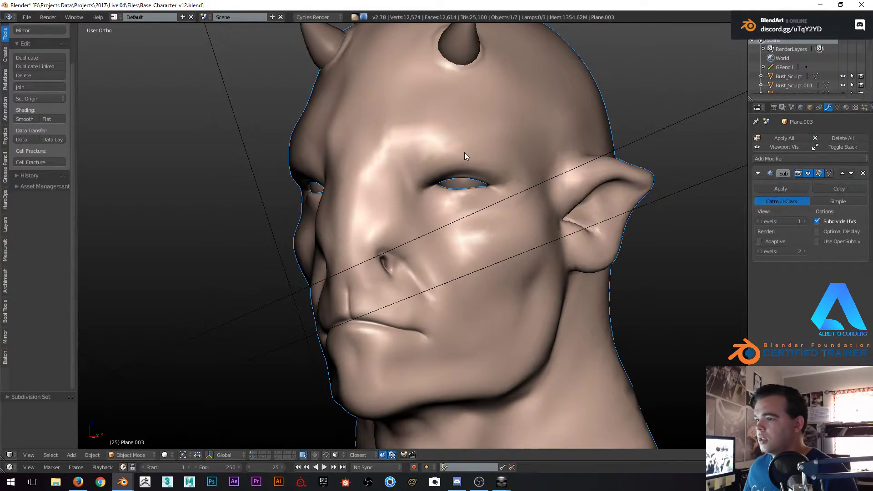
{"action": "key", "text": "shift+z"}
{"action": "scroll", "coordinate": [432, 157], "scroll_direction": "down", "scroll_amount": 2}
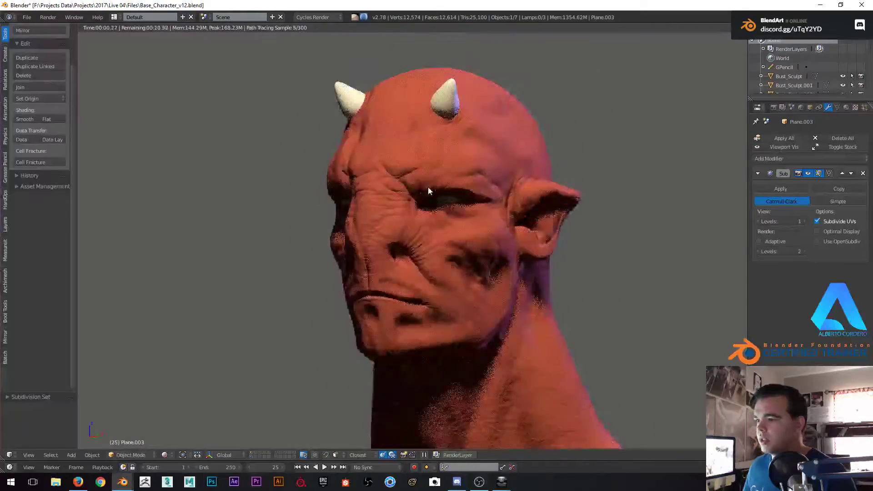
{"action": "scroll", "coordinate": [427, 197], "scroll_direction": "down", "scroll_amount": 1}
{"action": "scroll", "coordinate": [473, 200], "scroll_direction": "up", "scroll_amount": 1}
{"action": "middle_click_drag", "start_coordinate": [427, 198], "coordinate": [436, 231], "text": "shift"}
{"action": "scroll", "coordinate": [486, 216], "scroll_direction": "down", "scroll_amount": 1, "text": "shift"}
{"action": "scroll", "coordinate": [492, 224], "scroll_direction": "down", "scroll_amount": 1}
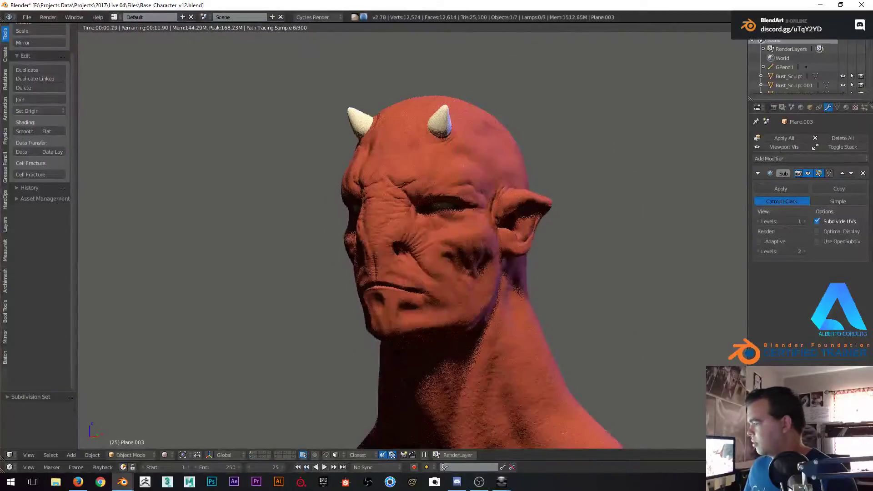
Examine the bust's skin in rendered shading from several angles and close up on the face
{"action": "key", "text": "z"}
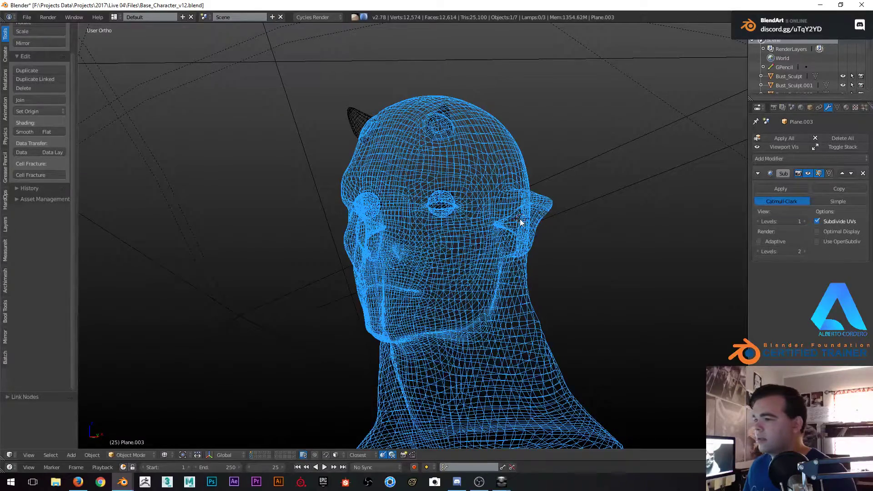
{"action": "key", "text": "shift+z"}
{"action": "scroll", "coordinate": [416, 190], "scroll_direction": "up", "scroll_amount": 3}
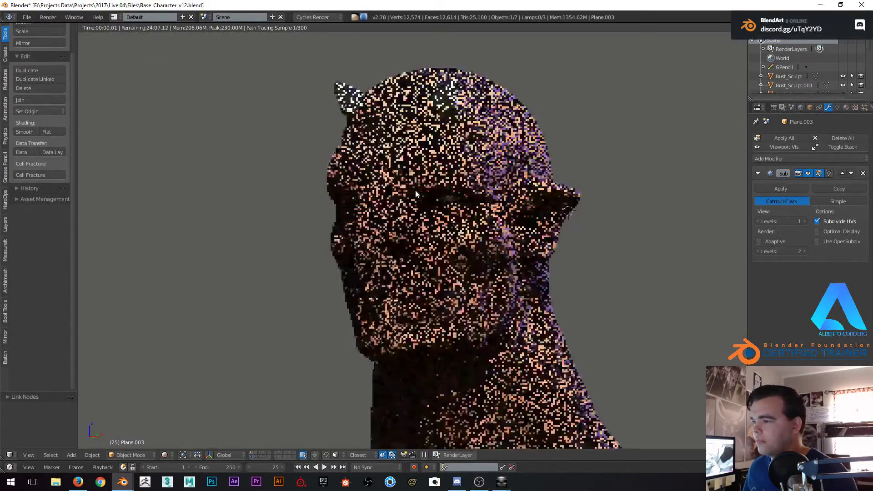
{"action": "scroll", "coordinate": [416, 192], "scroll_direction": "down", "scroll_amount": 2}
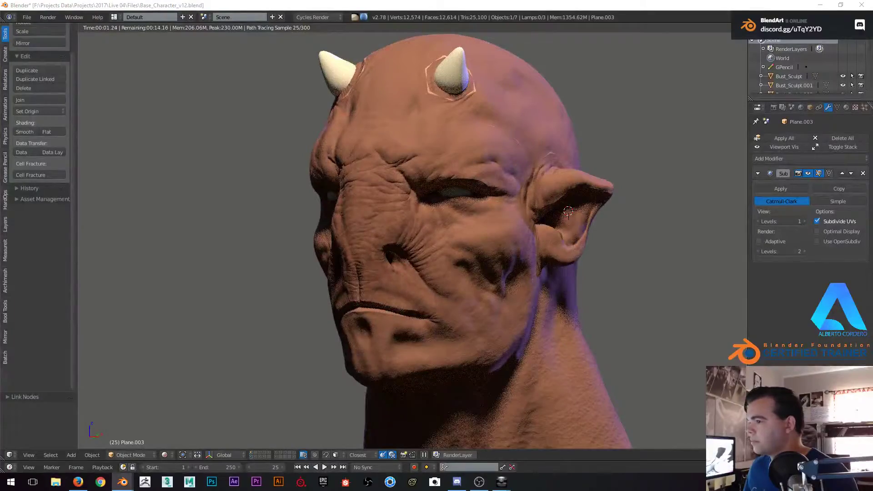
{"action": "middle_click_drag", "start_coordinate": [649, 129], "coordinate": [612, 136]}
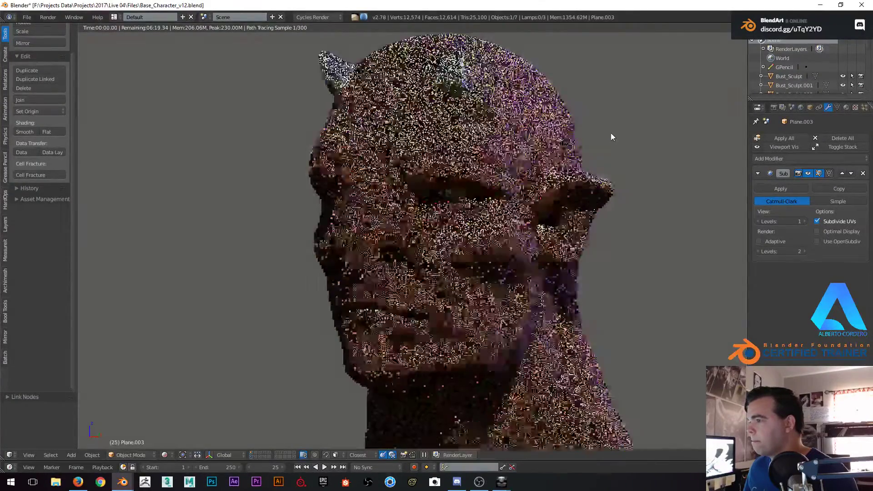
{"action": "key", "text": "shift+z"}
{"action": "key", "text": "z"}
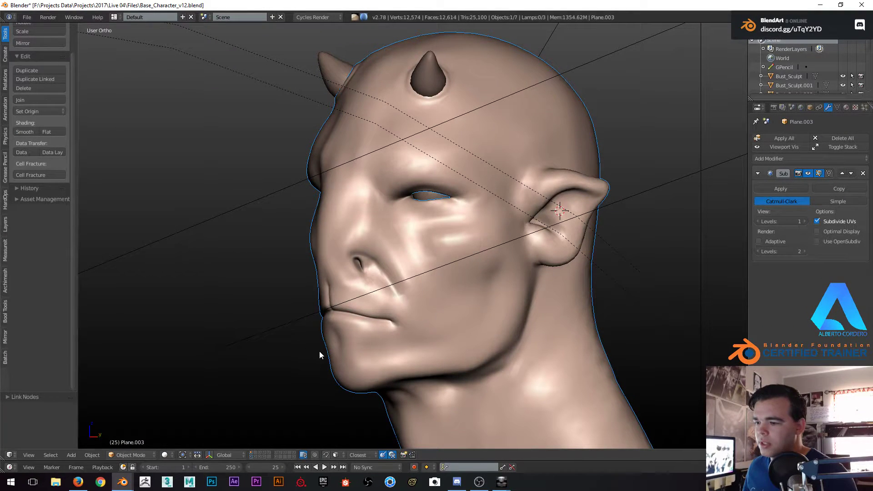
{"action": "key", "text": "z"}
{"action": "key", "text": "z"}
{"action": "key", "text": "shift+z"}
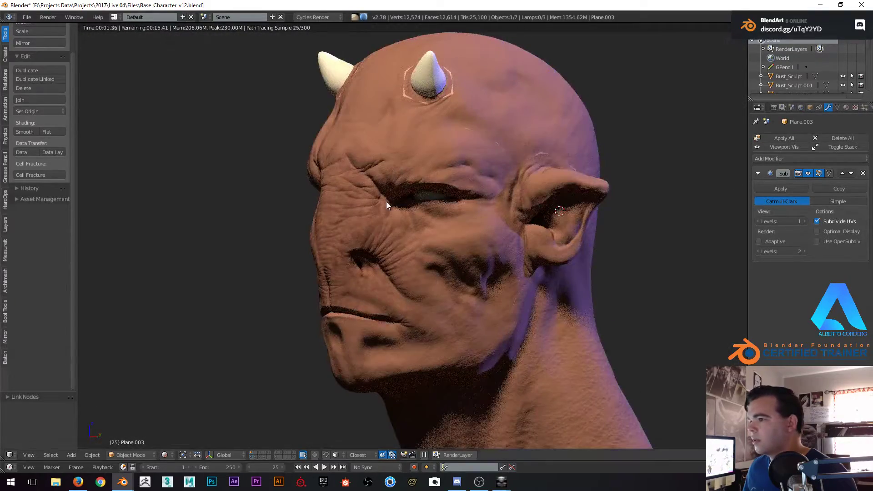
{"action": "middle_click_drag", "start_coordinate": [395, 197], "coordinate": [422, 189]}
{"action": "scroll", "coordinate": [422, 189], "scroll_direction": "up", "scroll_amount": 2}
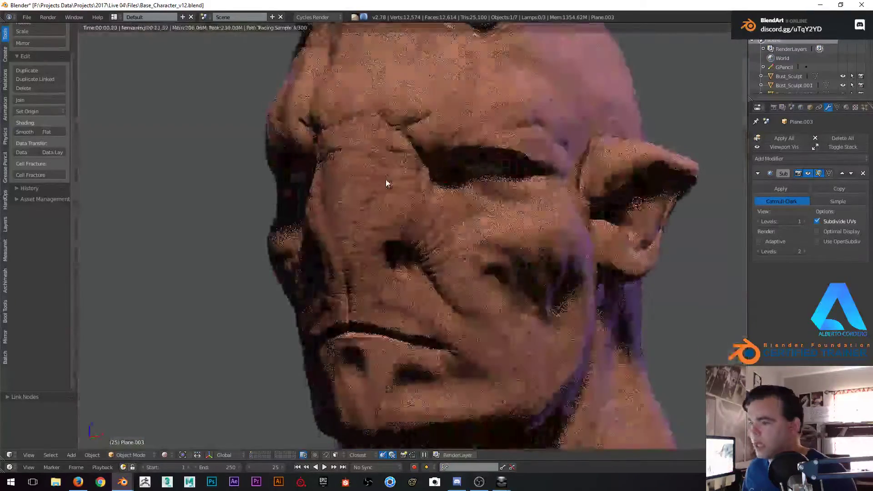
{"action": "middle_click_drag", "start_coordinate": [535, 132], "coordinate": [482, 69]}
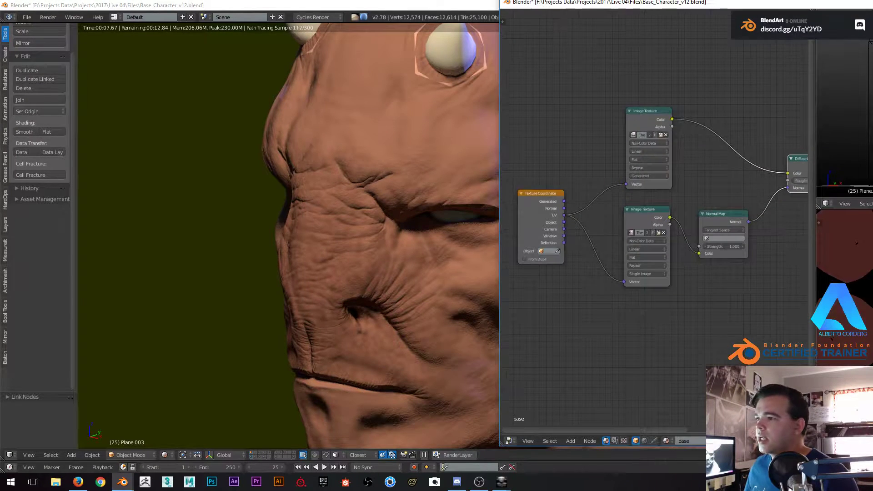
Leave rendered shading, bring the second window onto the main screen and enlarge its image editor showing the painted texture to full size
{"action": "left_click", "coordinate": [454, 152]}
{"action": "key", "text": "z"}
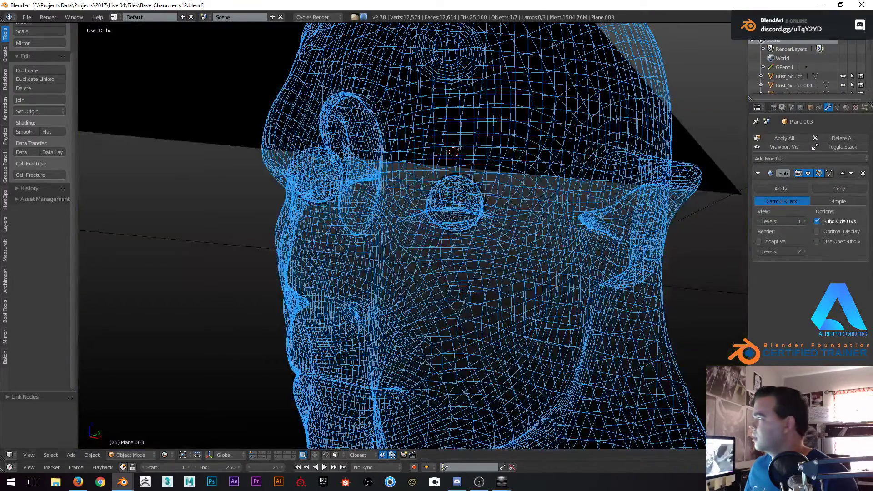
{"action": "left_click_drag", "start_coordinate": [872, 22], "coordinate": [414, 59]}
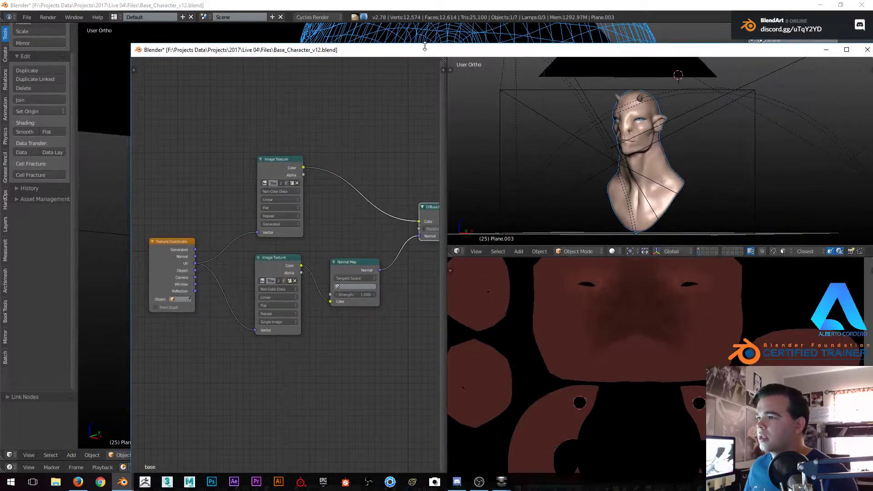
{"action": "double_click", "coordinate": [424, 46]}
{"action": "double_click", "coordinate": [478, 1]}
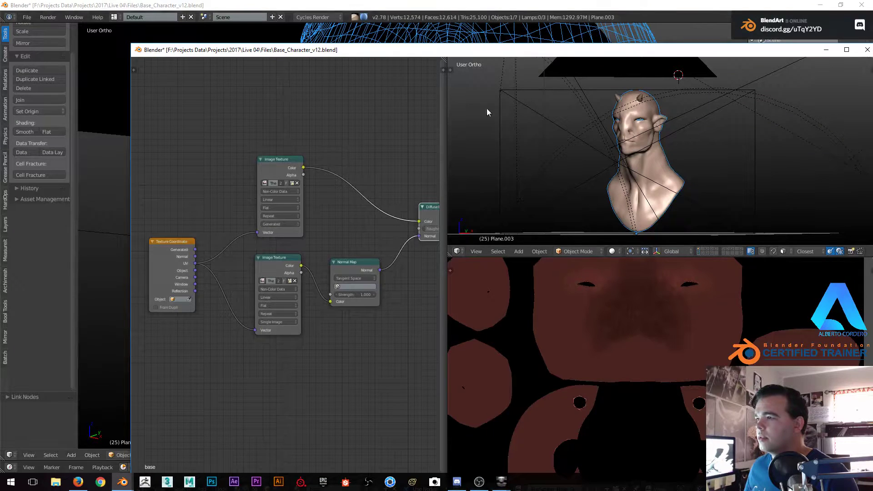
{"action": "double_click", "coordinate": [494, 53]}
{"action": "key", "text": "shift+space"}
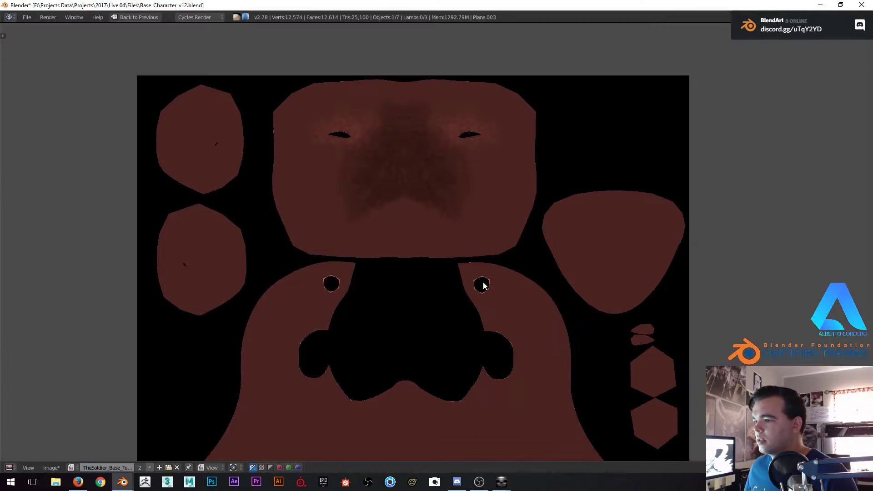
Look through the image editor's Grease Pencil tools and image properties, and move its window off the main screen
{"action": "scroll", "coordinate": [141, 200], "scroll_direction": "down", "scroll_amount": 1}
{"action": "left_click", "coordinate": [51, 468]}
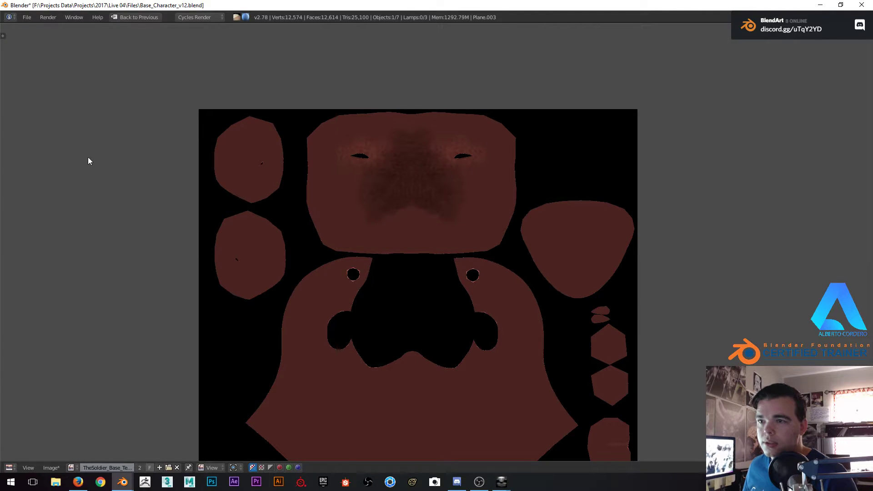
{"action": "key", "text": "t"}
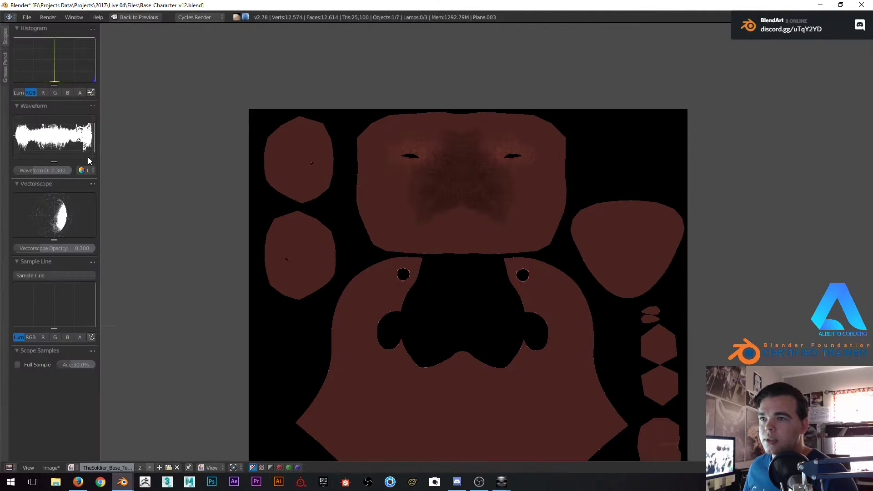
{"action": "left_click", "coordinate": [6, 78]}
{"action": "key", "text": "n"}
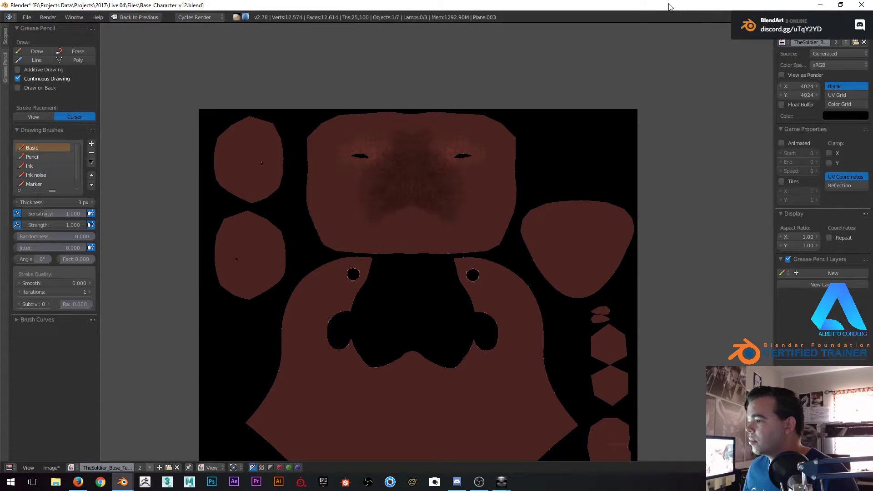
{"action": "scroll", "coordinate": [410, 216], "scroll_direction": "up", "scroll_amount": 1}
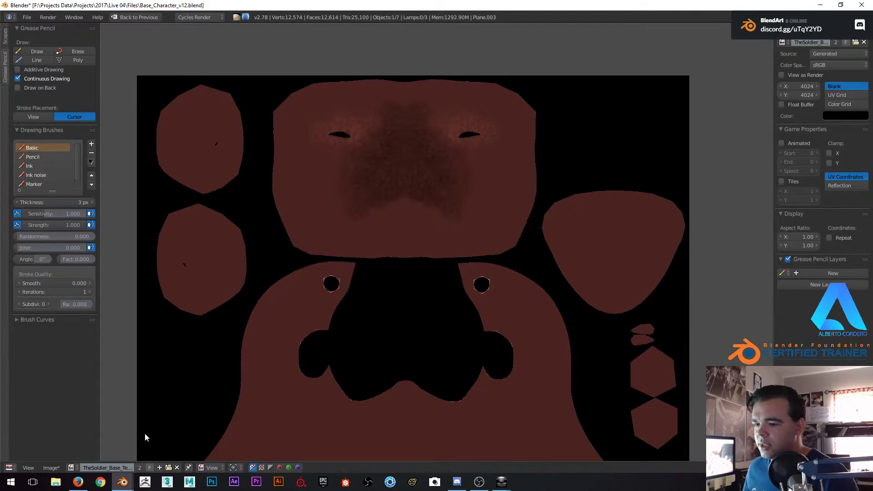
{"action": "left_click_drag", "start_coordinate": [289, 5], "coordinate": [872, 51]}
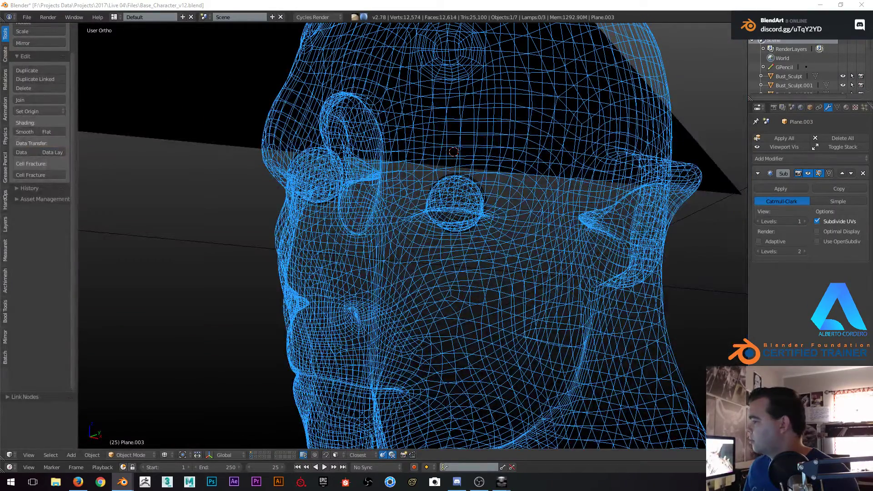
Show the bust in Texture viewport shading and switch it to Texture Paint mode
{"action": "key", "text": "z"}
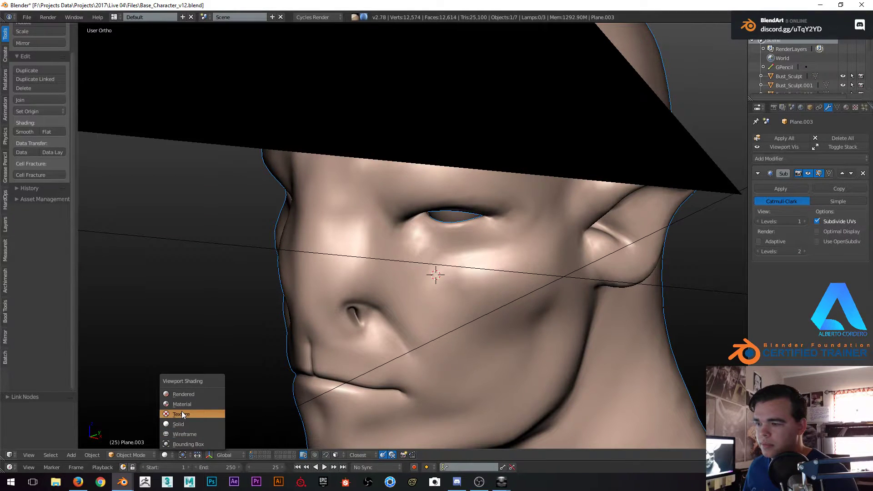
{"action": "left_click", "coordinate": [182, 413]}
{"action": "middle_click_drag", "start_coordinate": [561, 196], "coordinate": [523, 184]}
{"action": "left_click", "coordinate": [135, 454]}
{"action": "left_click", "coordinate": [131, 455]}
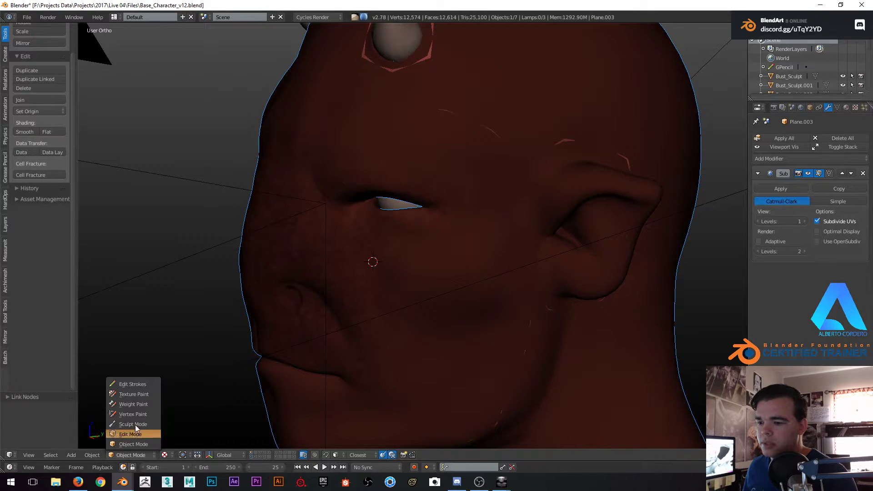
{"action": "left_click", "coordinate": [135, 404]}
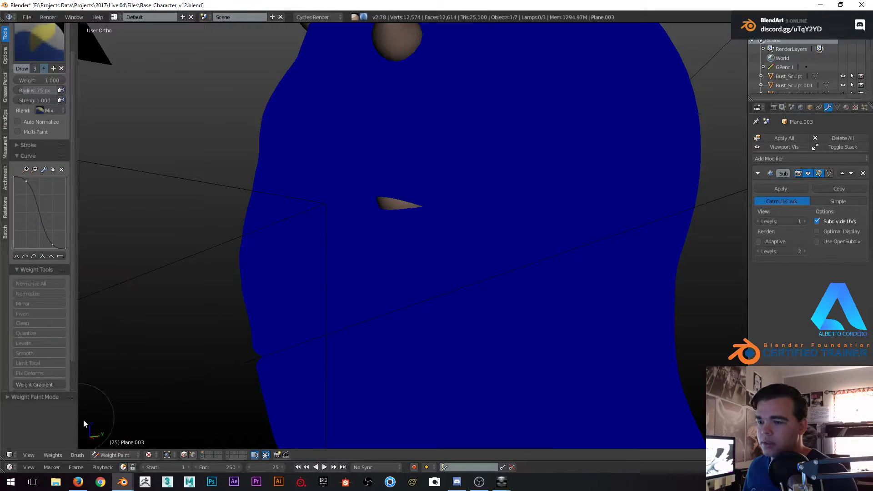
{"action": "left_click", "coordinate": [115, 455]}
{"action": "left_click", "coordinate": [117, 395]}
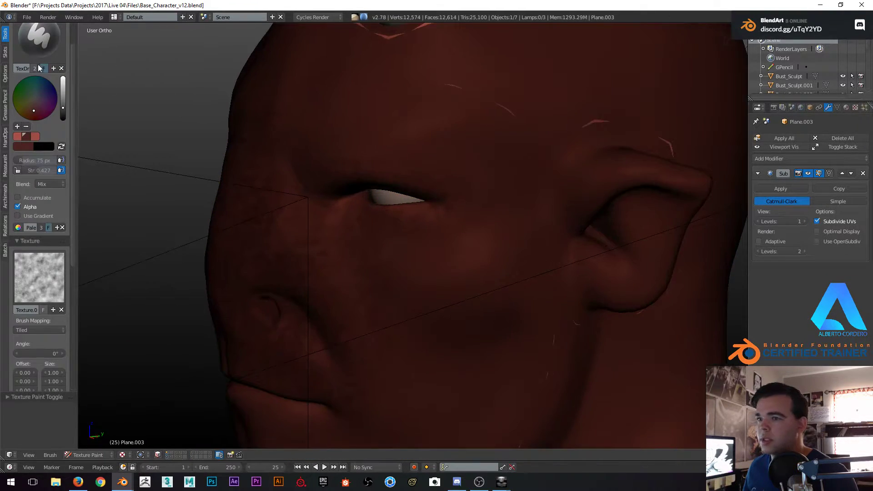
Try light red strokes on the upper temple and clear the brush's texture
{"action": "left_click", "coordinate": [18, 136]}
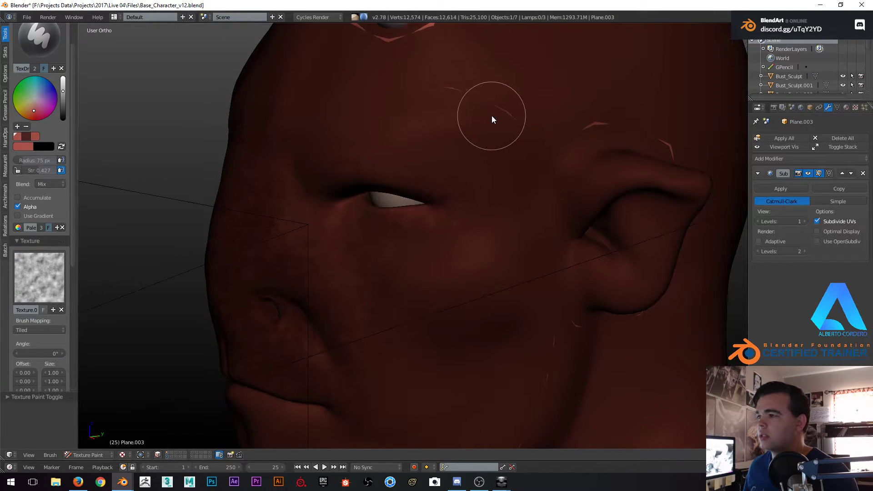
{"action": "left_click_drag", "start_coordinate": [479, 85], "coordinate": [488, 101]}
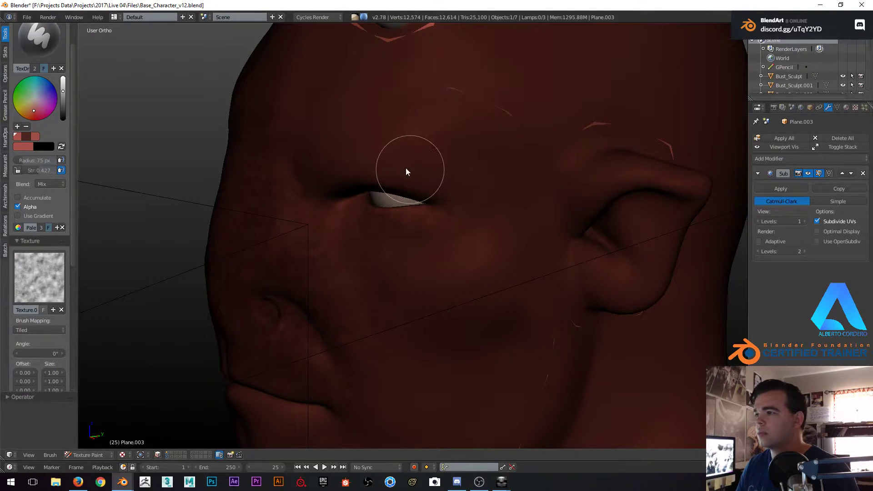
{"action": "left_click", "coordinate": [45, 274]}
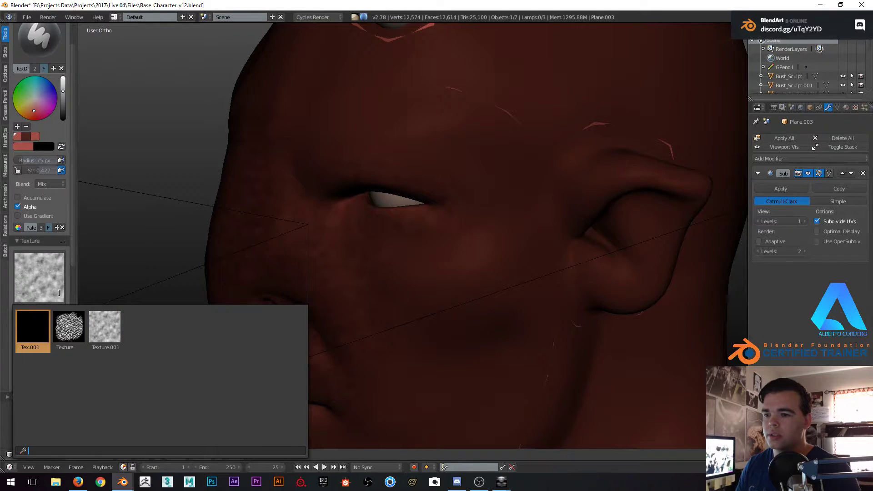
{"action": "left_click", "coordinate": [61, 310]}
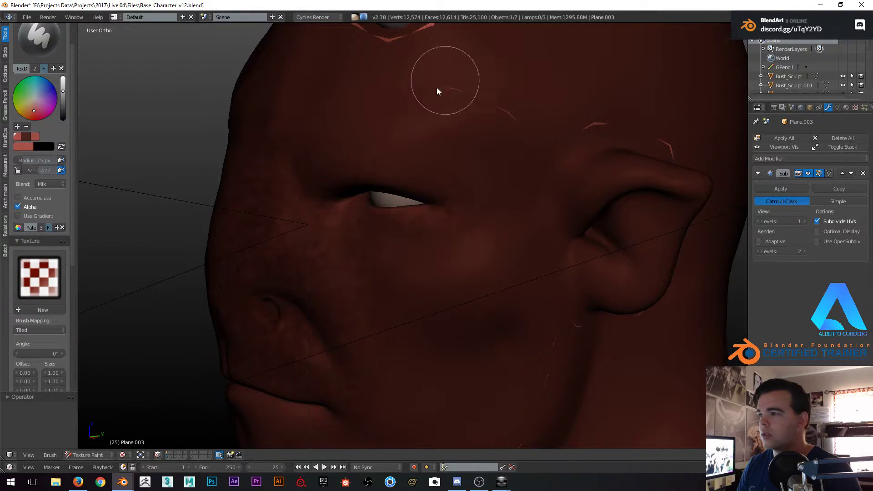
{"action": "middle_click_drag", "start_coordinate": [499, 111], "coordinate": [490, 146]}
{"action": "key", "text": "ctrl+z"}
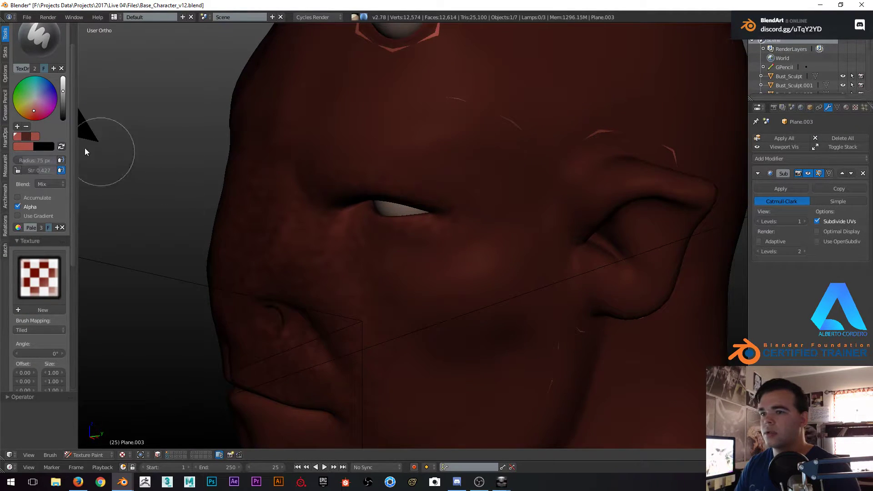
Pick the dark red palette color, set the brush strength to 0.721 and paint over the pale seams on the temple and below the horn
{"action": "left_click", "coordinate": [27, 138]}
{"action": "middle_click_drag", "start_coordinate": [512, 149], "coordinate": [449, 135]}
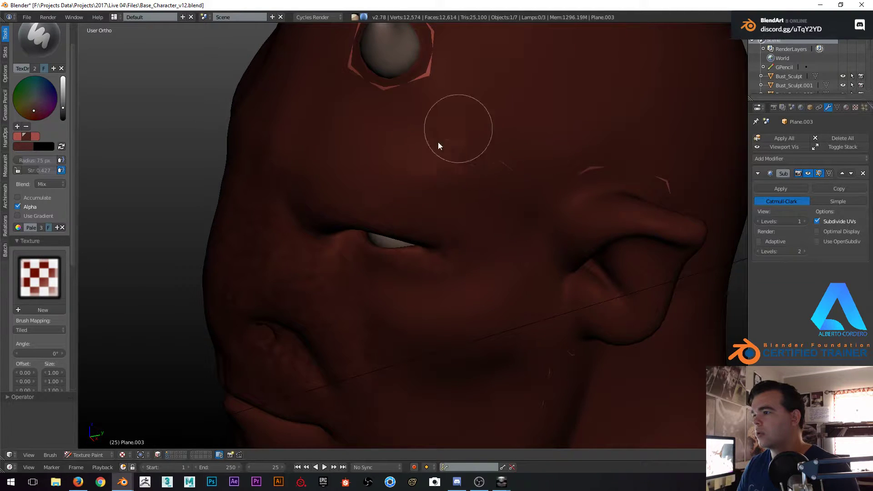
{"action": "mouse_move", "coordinate": [518, 175]}
{"action": "middle_mouse_down"}
{"action": "mouse_move", "coordinate": [484, 190]}
{"action": "mouse_move", "coordinate": [464, 182]}
{"action": "mouse_move", "coordinate": [438, 150]}
{"action": "mouse_move", "coordinate": [450, 127]}
{"action": "middle_mouse_up"}
{"action": "key", "text": "shift+f"}
{"action": "left_click", "coordinate": [523, 177]}
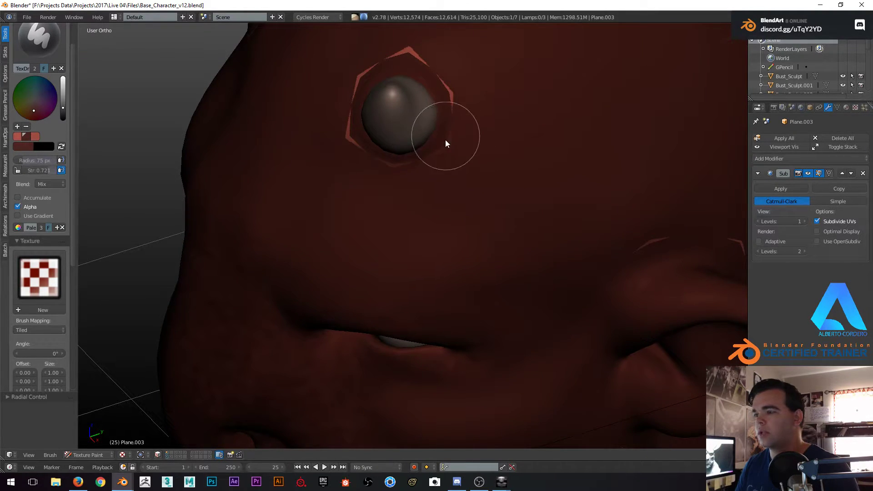
Set the brush strength to 0.837 and paint over the pale seam beside the horn
{"action": "key", "text": "shift+f"}
{"action": "left_click", "coordinate": [444, 106]}
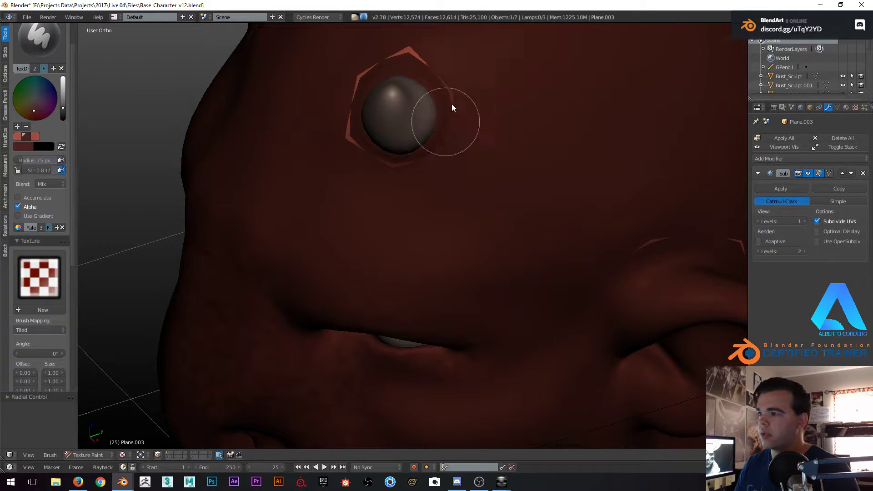
{"action": "mouse_move", "coordinate": [457, 130]}
{"action": "middle_mouse_down"}
{"action": "mouse_move", "coordinate": [449, 162]}
{"action": "mouse_move", "coordinate": [438, 86]}
{"action": "mouse_move", "coordinate": [455, 98]}
{"action": "middle_mouse_up"}
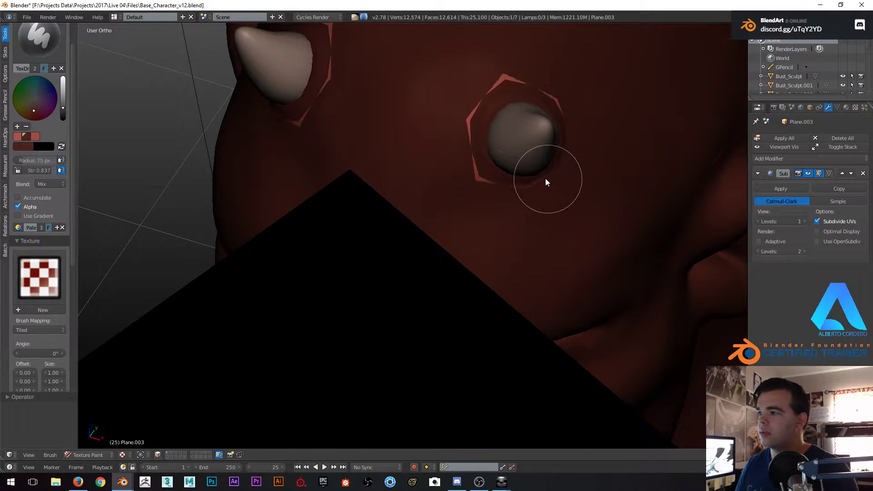
{"action": "middle_click_drag", "start_coordinate": [548, 179], "coordinate": [498, 131]}
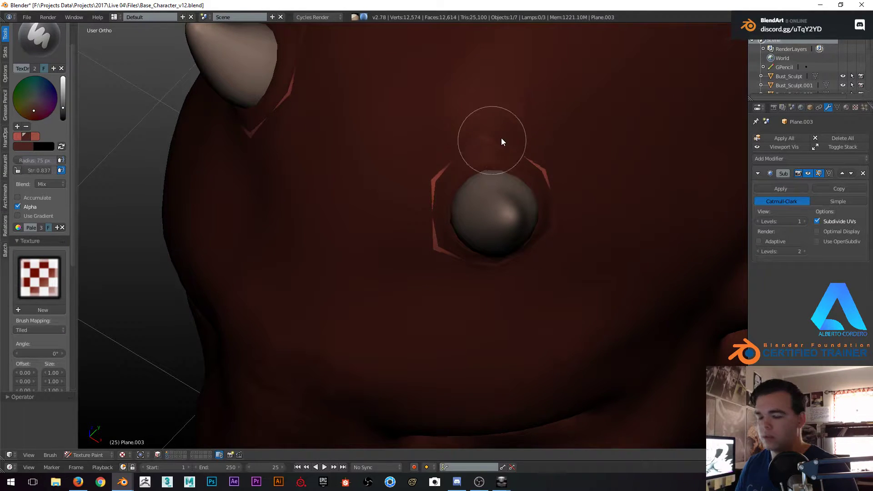
Set the brush strength to 1.000 and its radius to 94 px, and paint over the remaining pale seams around the horn
{"action": "key", "text": "shift+f"}
{"action": "left_click", "coordinate": [498, 138]}
{"action": "key", "text": "f"}
{"action": "left_click", "coordinate": [517, 141]}
{"action": "mouse_move", "coordinate": [513, 141]}
{"action": "left_mouse_down"}
{"action": "mouse_move", "coordinate": [487, 141]}
{"action": "mouse_move", "coordinate": [432, 189]}
{"action": "mouse_move", "coordinate": [443, 174]}
{"action": "mouse_move", "coordinate": [439, 233]}
{"action": "left_mouse_up"}
{"action": "middle_click_drag", "start_coordinate": [533, 160], "coordinate": [509, 172]}
{"action": "scroll", "coordinate": [509, 171], "scroll_direction": "down", "scroll_amount": 1}
{"action": "mouse_move", "coordinate": [481, 205]}
{"action": "left_mouse_down"}
{"action": "mouse_move", "coordinate": [451, 231]}
{"action": "mouse_move", "coordinate": [447, 222]}
{"action": "mouse_move", "coordinate": [455, 235]}
{"action": "left_mouse_up"}
Launch Photoshop and open TheSoldier_Base_Texture_V01.png from the Texturing folder of Live 04
{"action": "left_click", "coordinate": [211, 481]}
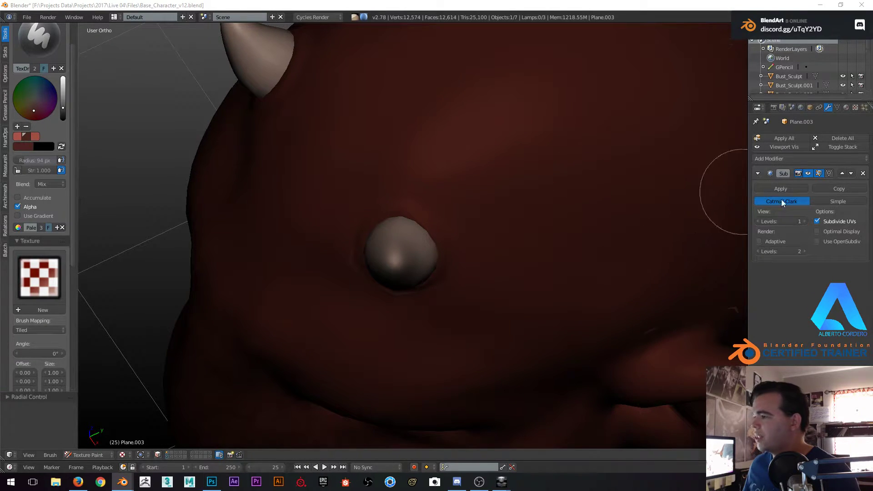
{"action": "middle_click_drag", "start_coordinate": [493, 231], "coordinate": [486, 193]}
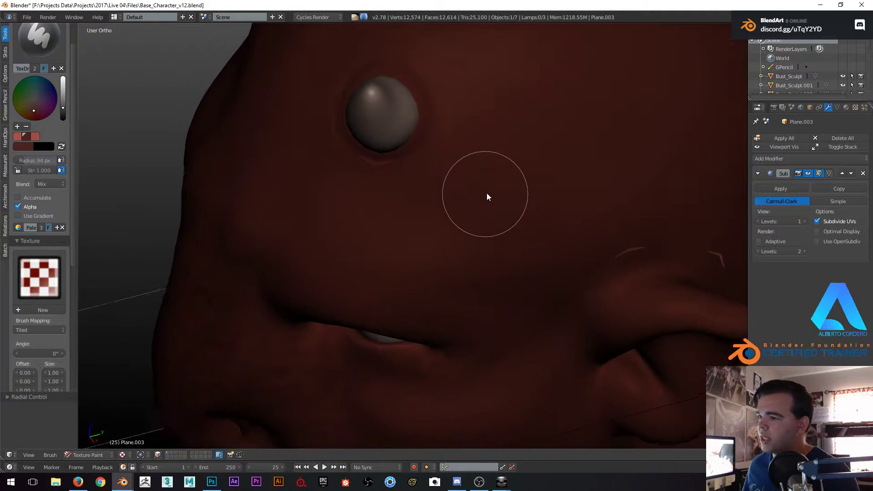
{"action": "scroll", "coordinate": [486, 192], "scroll_direction": "down", "scroll_amount": 2}
{"action": "scroll", "coordinate": [493, 196], "scroll_direction": "up", "scroll_amount": 1}
{"action": "key", "text": "alt+Tab"}
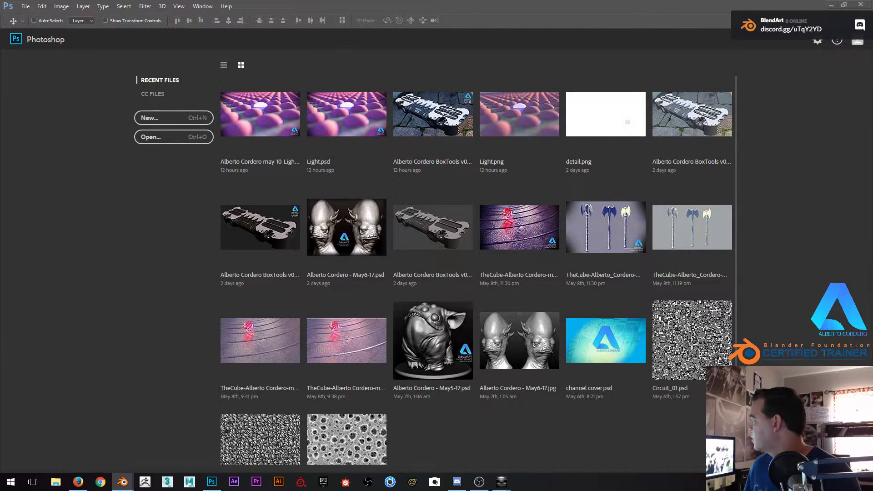
{"action": "left_click", "coordinate": [164, 141]}
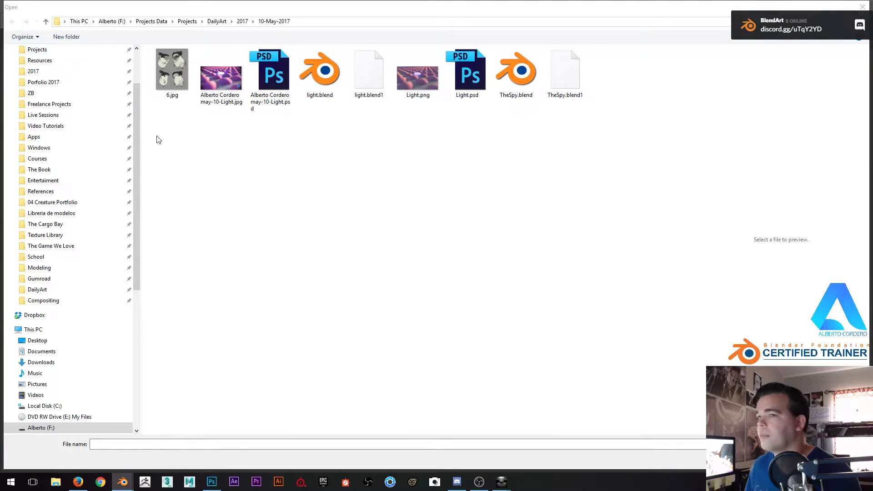
{"action": "scroll", "coordinate": [102, 205], "scroll_direction": "up", "scroll_amount": 2}
{"action": "left_click", "coordinate": [50, 133]}
{"action": "double_click", "coordinate": [182, 113]}
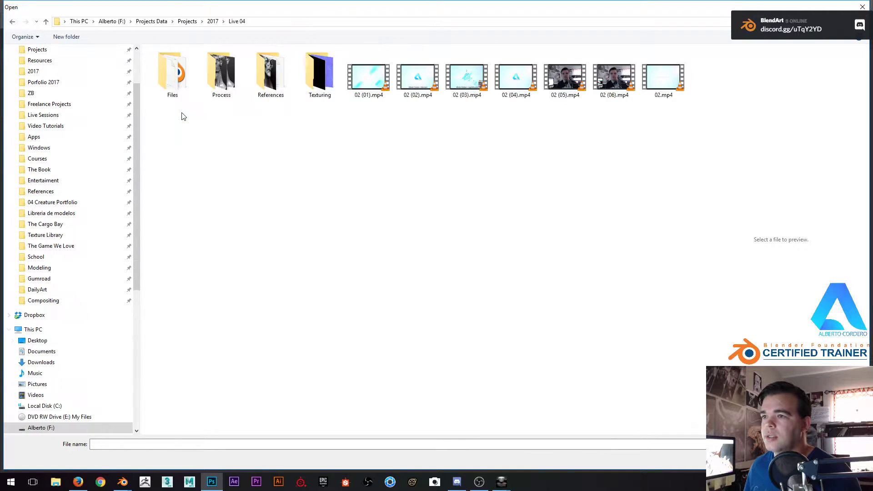
{"action": "double_click", "coordinate": [307, 79]}
{"action": "double_click", "coordinate": [270, 73]}
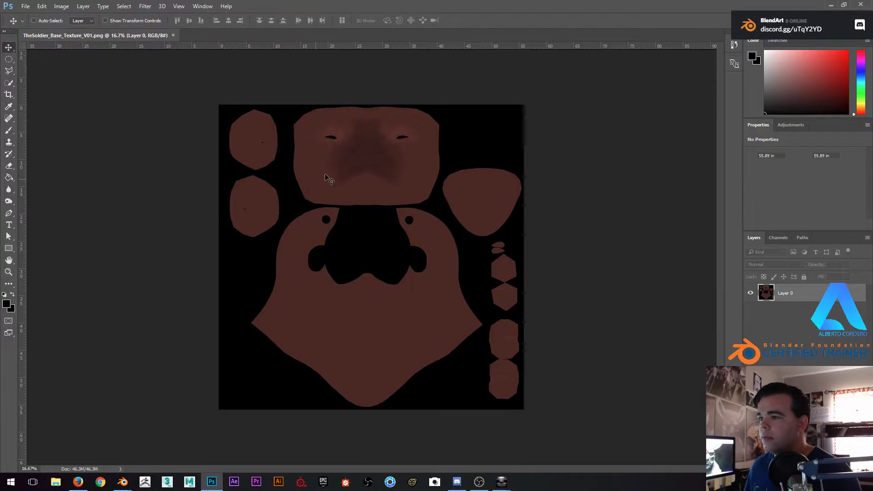
Sample the skin's dark brown for the Brush tool and paint over the pale edges of the texture's right ear cutout
{"action": "scroll", "coordinate": [394, 146], "scroll_direction": "up", "scroll_amount": 4, "text": "alt"}
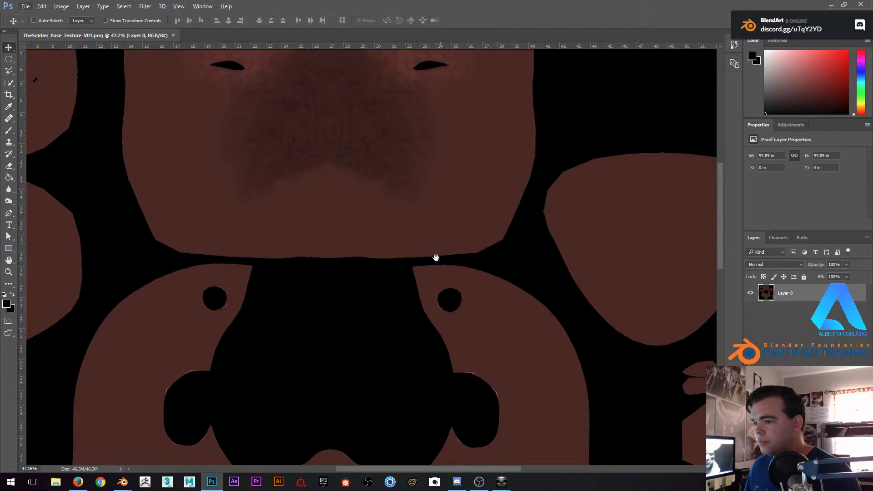
{"action": "scroll", "coordinate": [455, 262], "scroll_direction": "up", "scroll_amount": 4, "text": "alt"}
{"action": "left_click_drag", "start_coordinate": [455, 282], "coordinate": [376, 164]}
{"action": "key", "text": "b"}
{"action": "left_click", "coordinate": [465, 258], "text": "alt"}
{"action": "left_click_drag", "start_coordinate": [458, 308], "coordinate": [437, 195]}
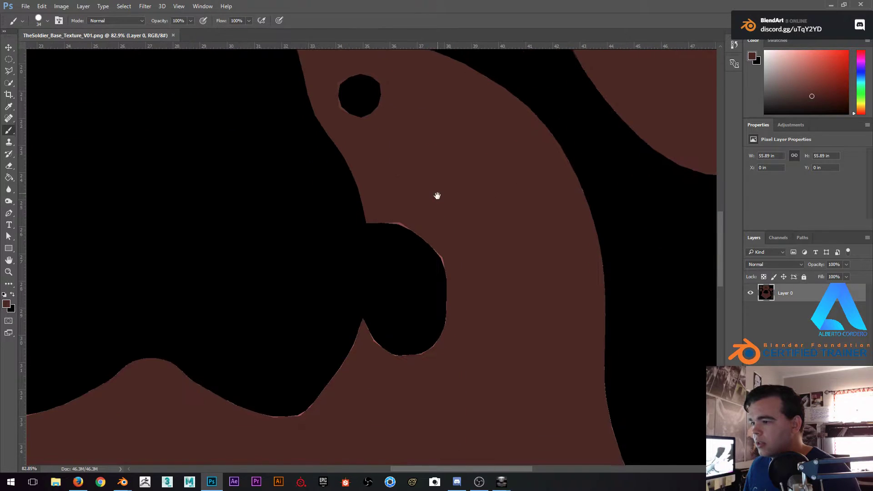
{"action": "scroll", "coordinate": [424, 200], "scroll_direction": "up", "scroll_amount": 5, "text": "alt"}
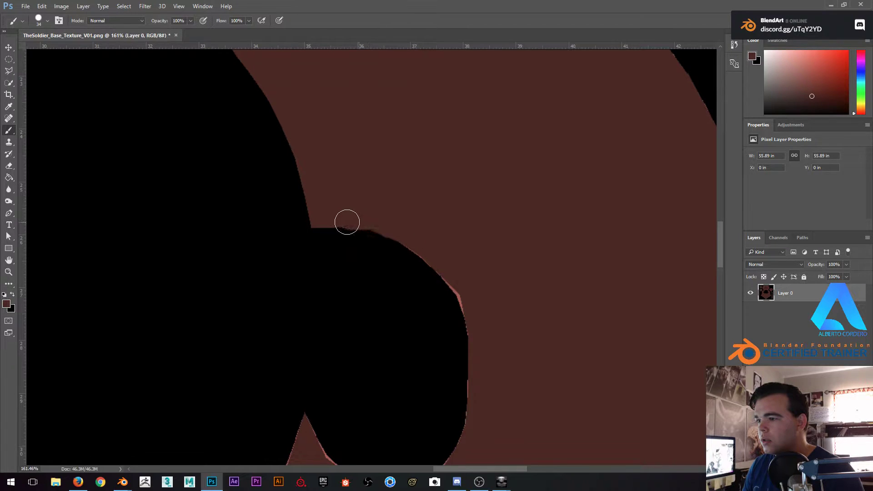
{"action": "left_click_drag", "start_coordinate": [454, 282], "coordinate": [434, 261]}
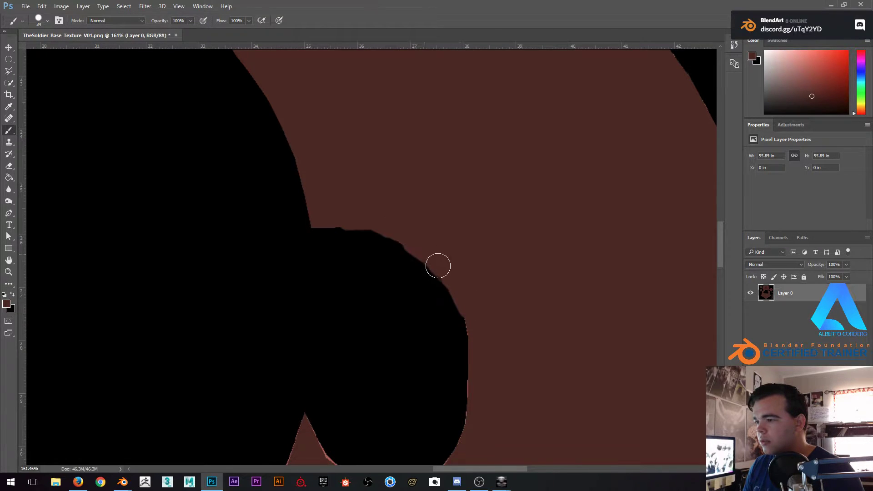
{"action": "left_click_drag", "start_coordinate": [479, 345], "coordinate": [462, 245]}
{"action": "mouse_move", "coordinate": [312, 357]}
{"action": "left_mouse_down"}
{"action": "mouse_move", "coordinate": [358, 383]}
{"action": "mouse_move", "coordinate": [429, 356]}
{"action": "mouse_move", "coordinate": [458, 319]}
{"action": "mouse_move", "coordinate": [443, 350]}
{"action": "left_mouse_up"}
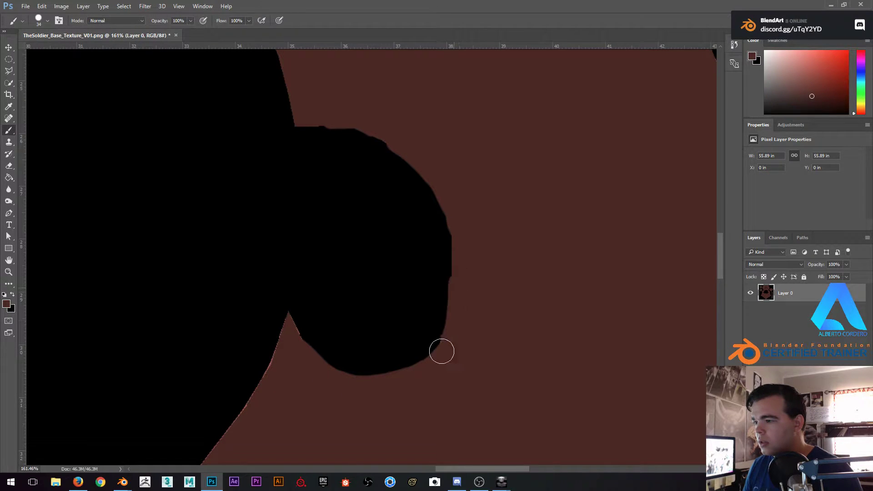
{"action": "right_click", "coordinate": [513, 233]}
{"action": "left_click", "coordinate": [480, 252]}
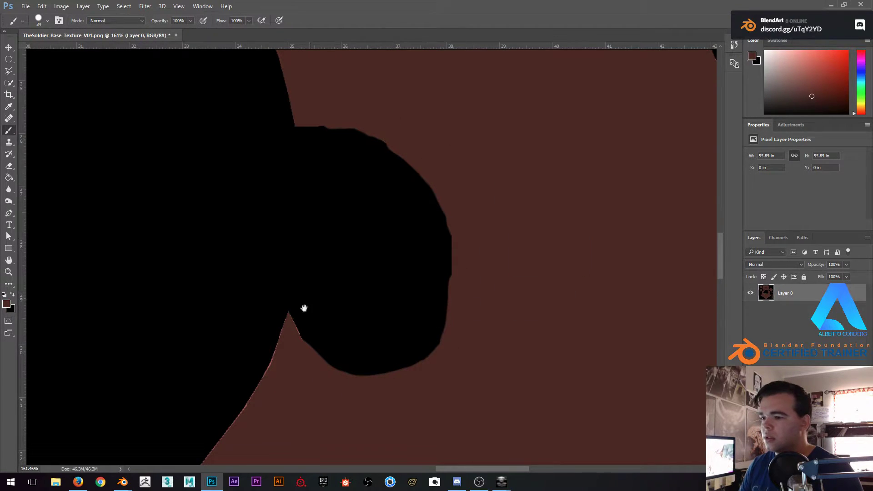
Paint dark brown over the pale rim of the round horn hole above the right ear cutout
{"action": "left_click_drag", "start_coordinate": [383, 168], "coordinate": [415, 341]}
{"action": "left_click_drag", "start_coordinate": [371, 188], "coordinate": [381, 281]}
{"action": "left_click_drag", "start_coordinate": [331, 171], "coordinate": [355, 228]}
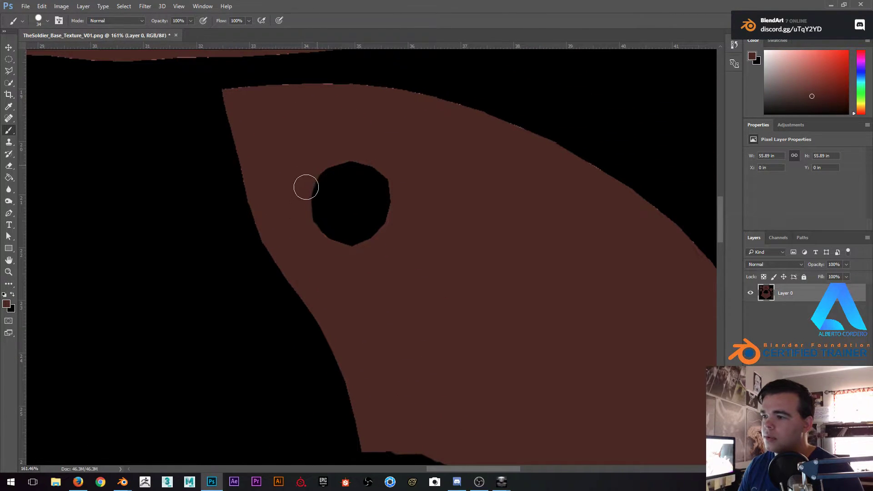
{"action": "mouse_move", "coordinate": [332, 160]}
{"action": "left_mouse_down"}
{"action": "mouse_move", "coordinate": [326, 242]}
{"action": "mouse_move", "coordinate": [365, 246]}
{"action": "left_mouse_up"}
Paint dark brown over the pale rim of the round horn hole on the left half of the texture
{"action": "left_click_drag", "start_coordinate": [418, 176], "coordinate": [678, 231]}
{"action": "mouse_move", "coordinate": [286, 211]}
{"action": "left_mouse_down"}
{"action": "mouse_move", "coordinate": [358, 222]}
{"action": "mouse_move", "coordinate": [637, 182]}
{"action": "left_mouse_up"}
{"action": "mouse_move", "coordinate": [255, 232]}
{"action": "left_mouse_down"}
{"action": "mouse_move", "coordinate": [353, 220]}
{"action": "mouse_move", "coordinate": [400, 229]}
{"action": "left_mouse_up"}
{"action": "mouse_move", "coordinate": [357, 203]}
{"action": "left_mouse_down"}
{"action": "mouse_move", "coordinate": [331, 185]}
{"action": "mouse_move", "coordinate": [355, 221]}
{"action": "mouse_move", "coordinate": [347, 244]}
{"action": "mouse_move", "coordinate": [269, 244]}
{"action": "mouse_move", "coordinate": [314, 179]}
{"action": "mouse_move", "coordinate": [394, 141]}
{"action": "left_mouse_up"}
{"action": "scroll", "coordinate": [470, 170], "scroll_direction": "down", "scroll_amount": 9, "text": "alt"}
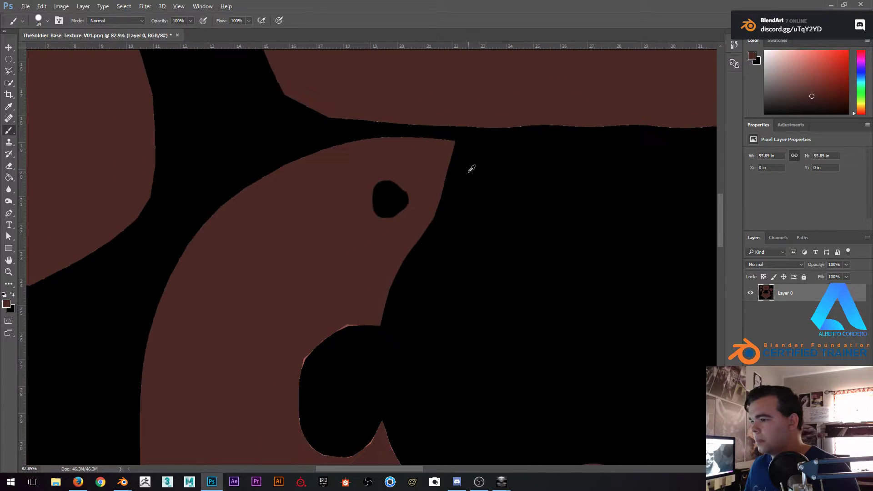
Paint dark brown over the pale edges of the left ear cutout
{"action": "left_click_drag", "start_coordinate": [381, 319], "coordinate": [335, 199]}
{"action": "scroll", "coordinate": [402, 226], "scroll_direction": "down", "scroll_amount": 4, "text": "alt"}
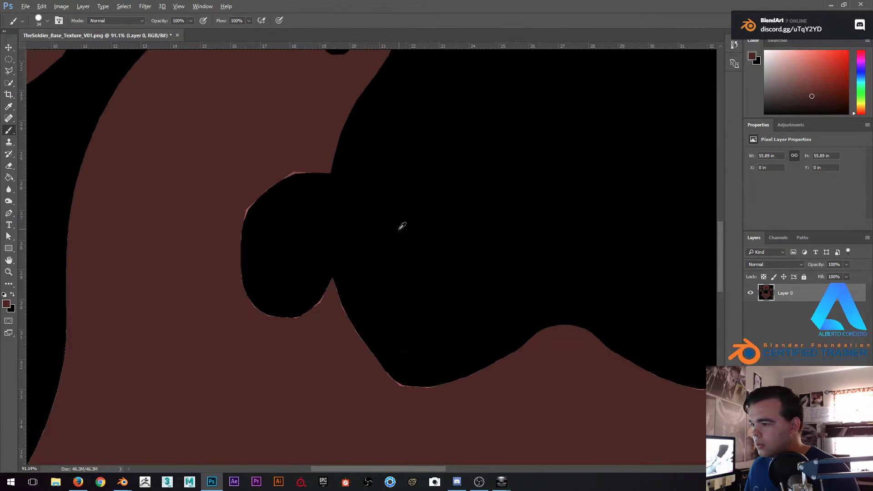
{"action": "scroll", "coordinate": [326, 193], "scroll_direction": "up", "scroll_amount": 10, "text": "alt"}
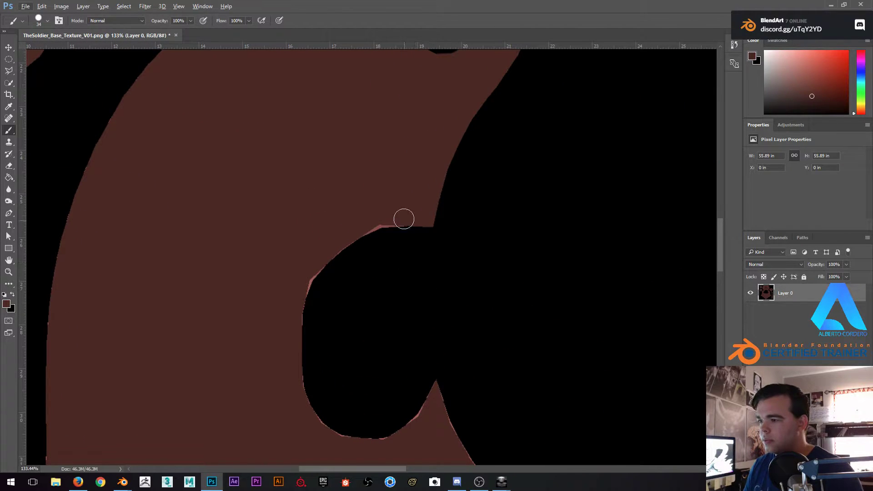
{"action": "mouse_move", "coordinate": [305, 292]}
{"action": "left_mouse_down"}
{"action": "mouse_move", "coordinate": [299, 327]}
{"action": "mouse_move", "coordinate": [322, 430]}
{"action": "left_mouse_up"}
{"action": "left_click_drag", "start_coordinate": [333, 334], "coordinate": [291, 255]}
{"action": "mouse_move", "coordinate": [279, 337]}
{"action": "left_mouse_down"}
{"action": "mouse_move", "coordinate": [310, 361]}
{"action": "mouse_move", "coordinate": [364, 345]}
{"action": "mouse_move", "coordinate": [398, 312]}
{"action": "mouse_move", "coordinate": [416, 381]}
{"action": "left_mouse_up"}
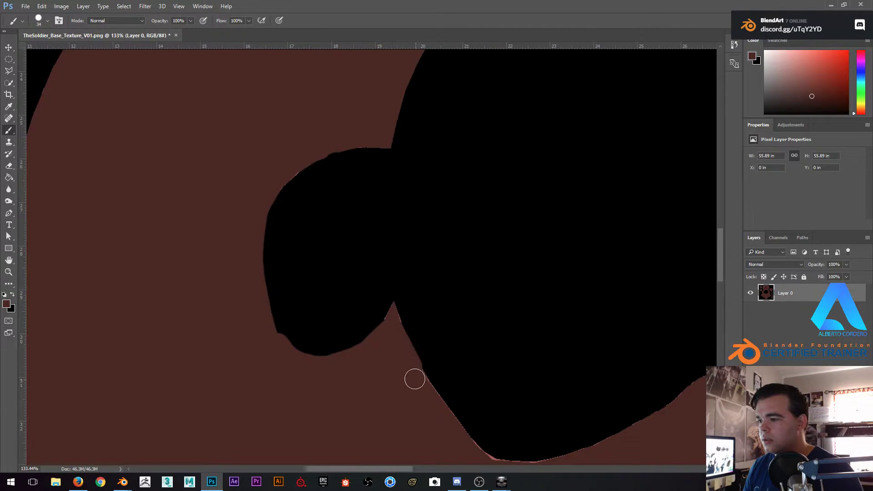
Paint dark brown along the wavy inner edge between the left and right ear cutouts
{"action": "mouse_move", "coordinate": [391, 321]}
{"action": "left_mouse_down"}
{"action": "mouse_move", "coordinate": [313, 193]}
{"action": "mouse_move", "coordinate": [397, 273]}
{"action": "mouse_move", "coordinate": [514, 247]}
{"action": "left_mouse_up"}
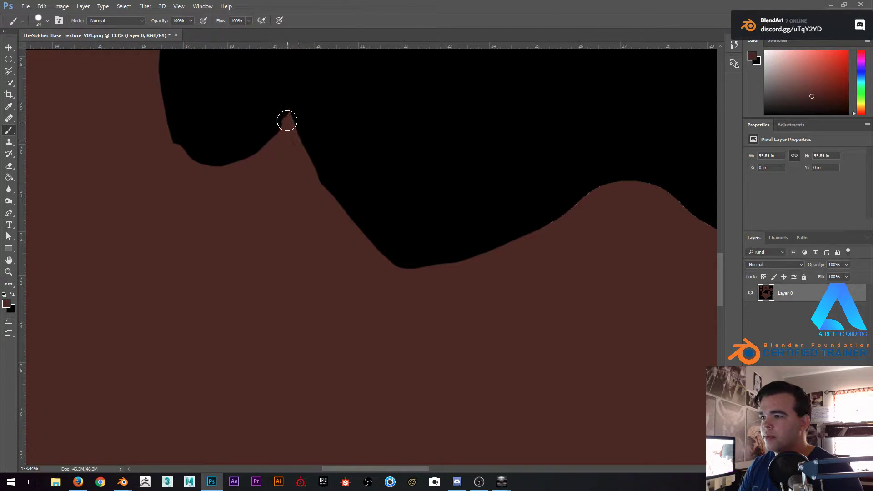
{"action": "left_click_drag", "start_coordinate": [618, 254], "coordinate": [371, 226]}
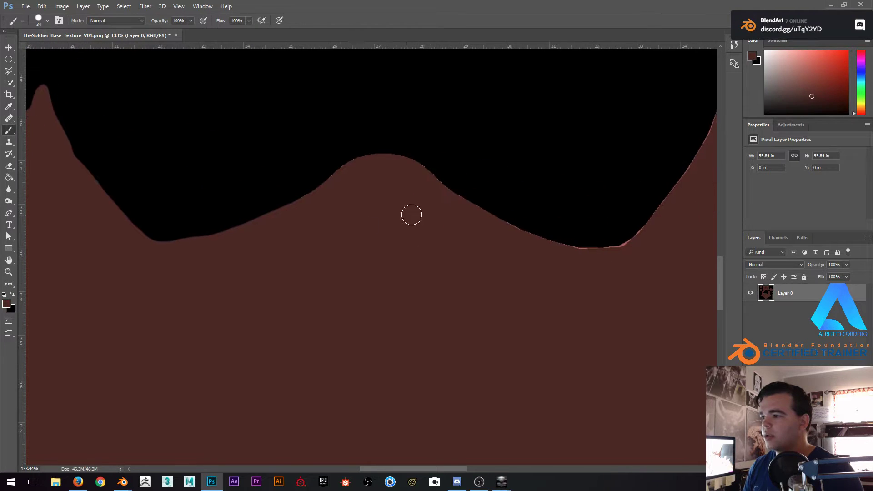
{"action": "mouse_move", "coordinate": [665, 217]}
{"action": "left_mouse_down"}
{"action": "mouse_move", "coordinate": [624, 244]}
{"action": "mouse_move", "coordinate": [572, 249]}
{"action": "left_mouse_up"}
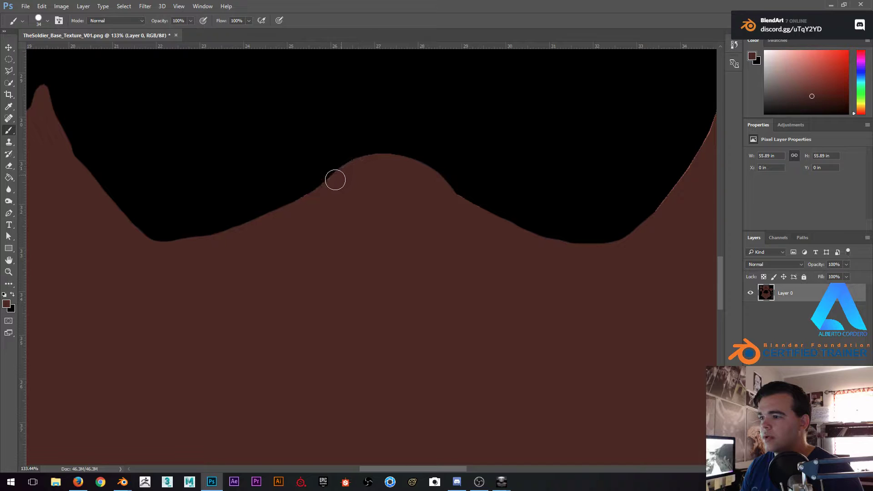
{"action": "mouse_move", "coordinate": [630, 190]}
{"action": "left_mouse_down"}
{"action": "mouse_move", "coordinate": [477, 243]}
{"action": "mouse_move", "coordinate": [356, 302]}
{"action": "left_mouse_up"}
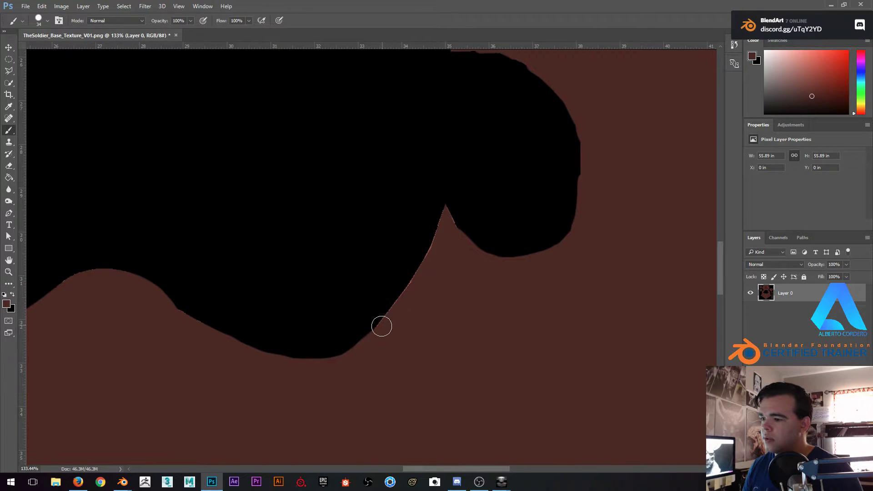
{"action": "left_click_drag", "start_coordinate": [454, 229], "coordinate": [525, 239]}
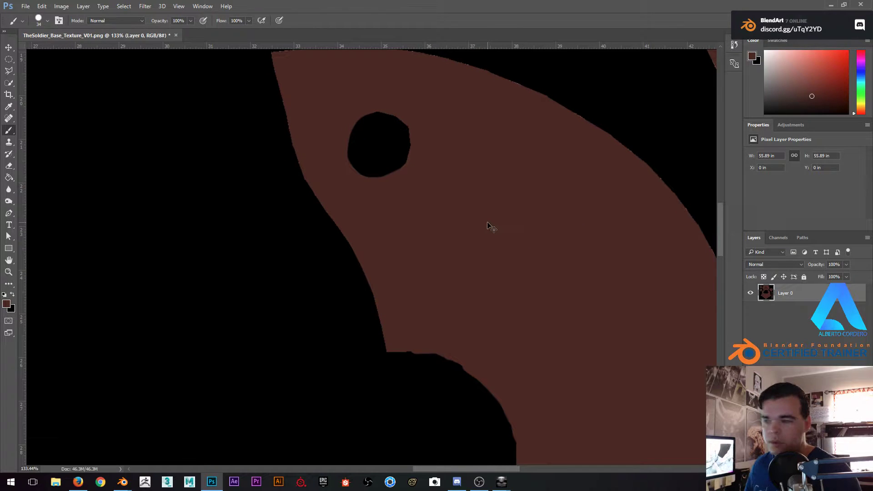
Save the corrected texture file, switch back to Blender and check the horned head from several sides
{"action": "key", "text": "ctrl+s"}
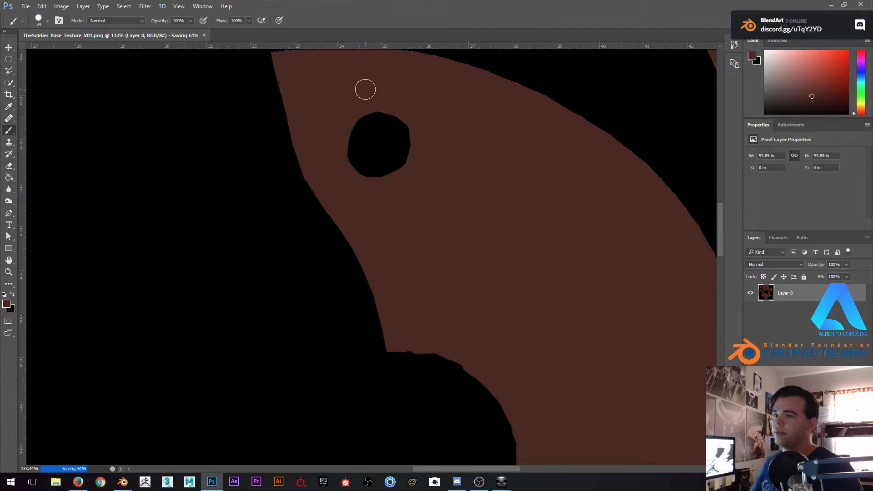
{"action": "left_click", "coordinate": [832, 5]}
{"action": "scroll", "coordinate": [435, 197], "scroll_direction": "down", "scroll_amount": 3}
{"action": "middle_click_drag", "start_coordinate": [435, 198], "coordinate": [485, 181]}
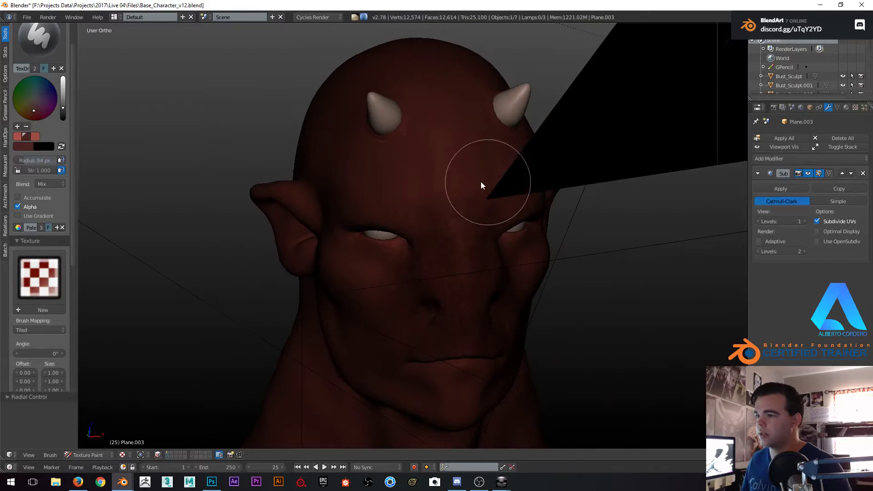
{"action": "middle_click_drag", "start_coordinate": [569, 226], "coordinate": [636, 215]}
Switch the bust to Object Mode, inspect the face, and return it to Texture Paint mode
{"action": "left_click", "coordinate": [88, 455]}
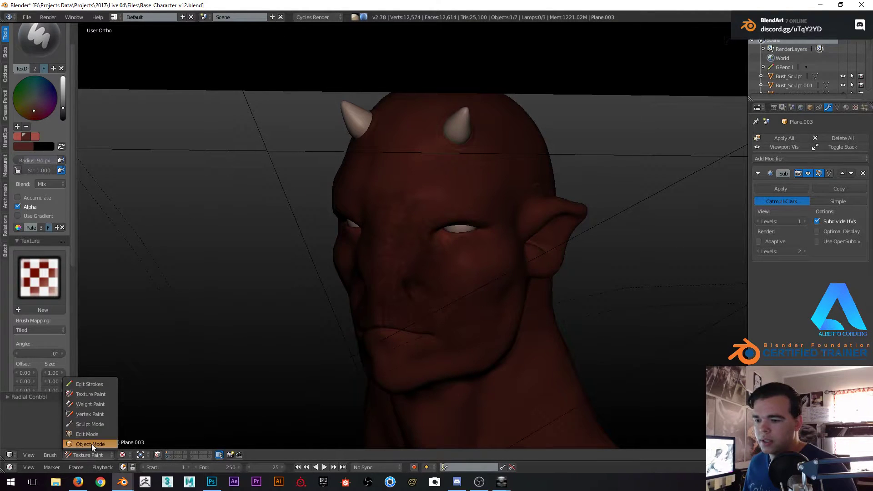
{"action": "left_click", "coordinate": [91, 444]}
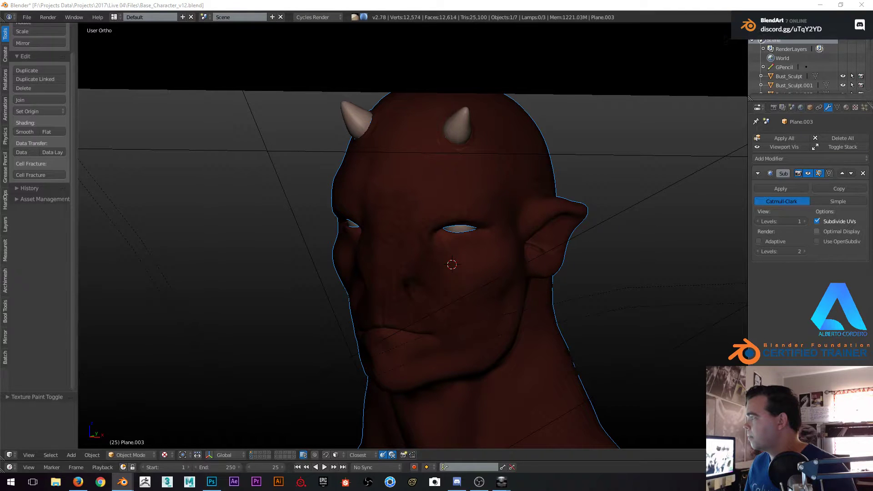
{"action": "middle_click_drag", "start_coordinate": [476, 168], "coordinate": [487, 188]}
{"action": "scroll", "coordinate": [485, 182], "scroll_direction": "up", "scroll_amount": 3}
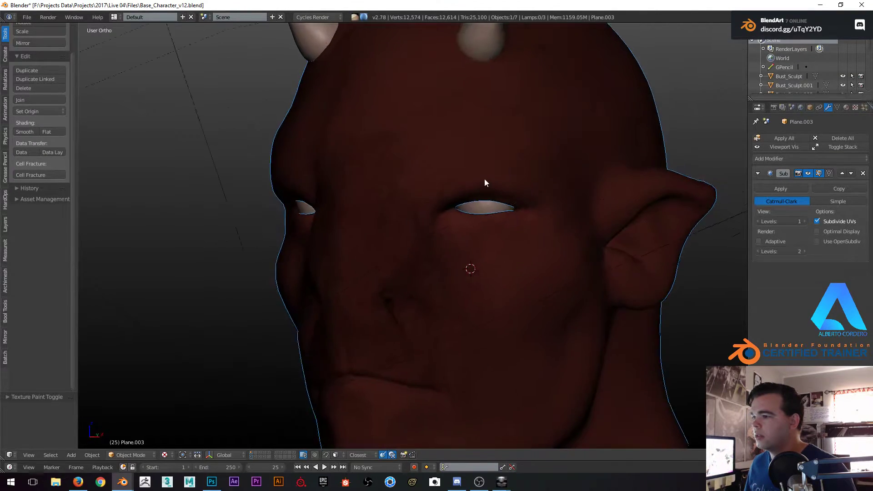
{"action": "left_click", "coordinate": [129, 455]}
{"action": "left_click", "coordinate": [126, 455]}
{"action": "left_click", "coordinate": [126, 455]}
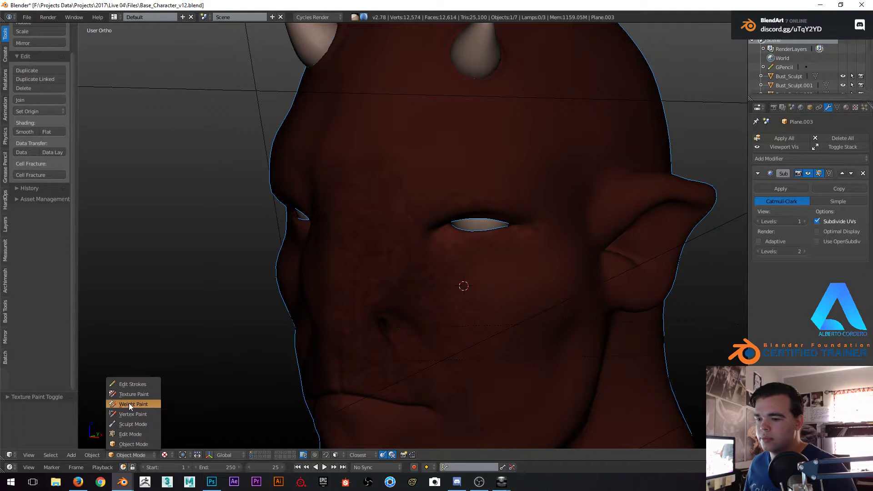
{"action": "left_click", "coordinate": [132, 395]}
Assign the grey cloudy noise texture to the paint brush
{"action": "scroll", "coordinate": [395, 206], "scroll_direction": "up", "scroll_amount": 2}
{"action": "scroll", "coordinate": [394, 158], "scroll_direction": "down", "scroll_amount": 2}
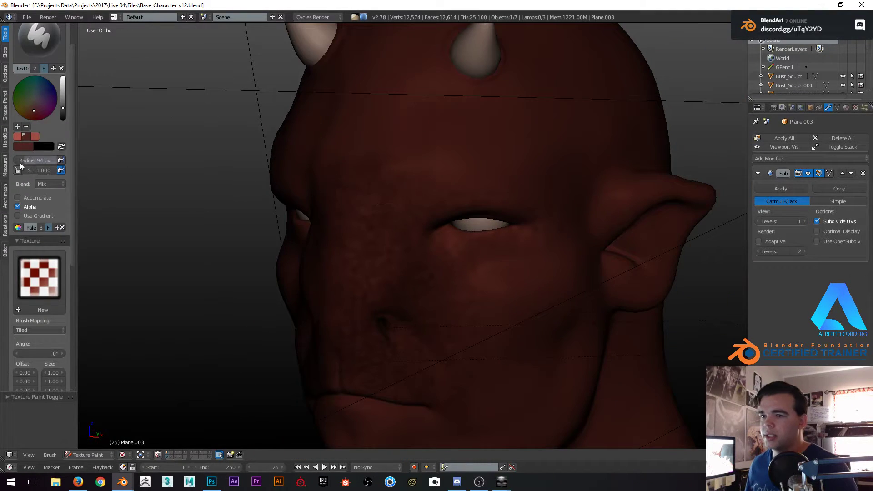
{"action": "left_click", "coordinate": [48, 280]}
{"action": "left_click", "coordinate": [94, 321]}
{"action": "scroll", "coordinate": [463, 185], "scroll_direction": "up", "scroll_amount": 2}
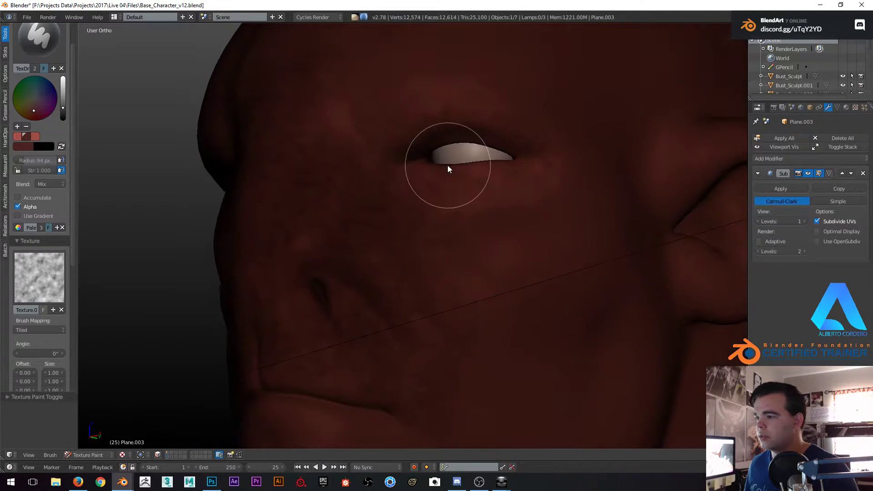
{"action": "scroll", "coordinate": [449, 165], "scroll_direction": "down", "scroll_amount": 1}
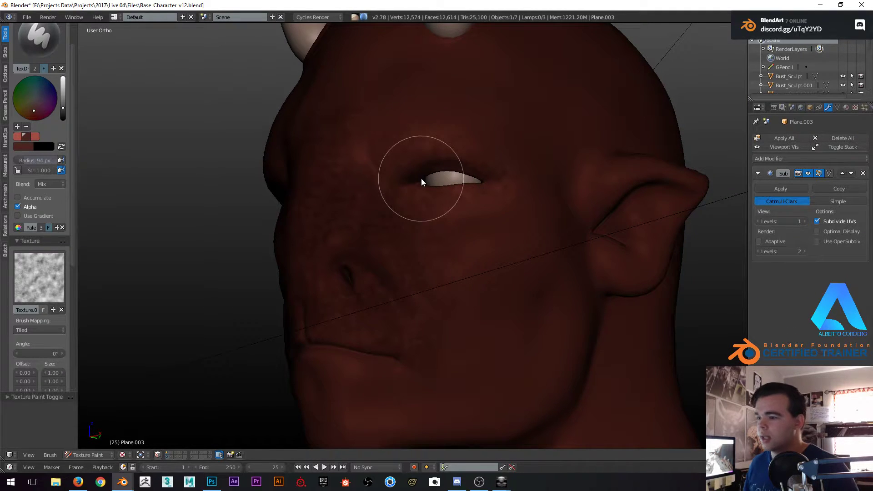
Set the brush radius to 67 px and paint dark mottling over the brow and around the eye
{"action": "scroll", "coordinate": [404, 197], "scroll_direction": "up", "scroll_amount": 1}
{"action": "middle_click_drag", "start_coordinate": [457, 141], "coordinate": [438, 178]}
{"action": "key", "text": "f"}
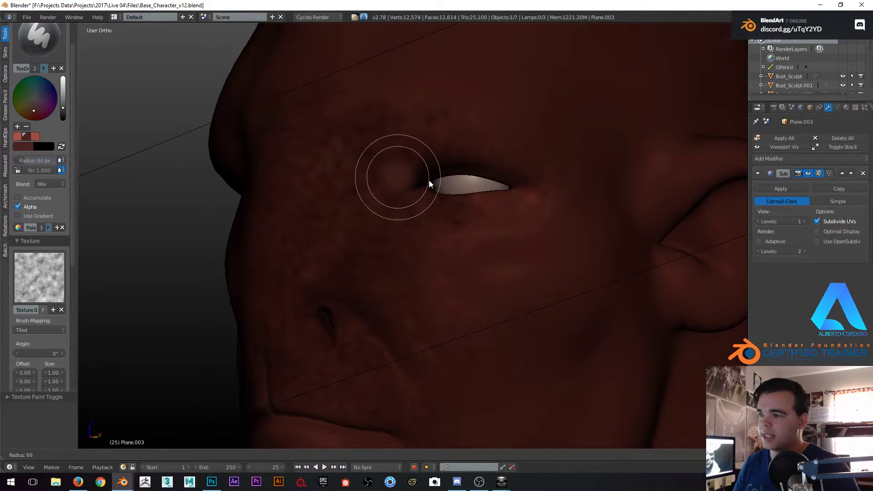
{"action": "left_click", "coordinate": [427, 178]}
{"action": "mouse_move", "coordinate": [395, 121]}
{"action": "middle_mouse_down"}
{"action": "mouse_move", "coordinate": [433, 152]}
{"action": "mouse_move", "coordinate": [480, 128]}
{"action": "mouse_move", "coordinate": [470, 165]}
{"action": "middle_mouse_up"}
{"action": "left_click_drag", "start_coordinate": [482, 158], "coordinate": [476, 162]}
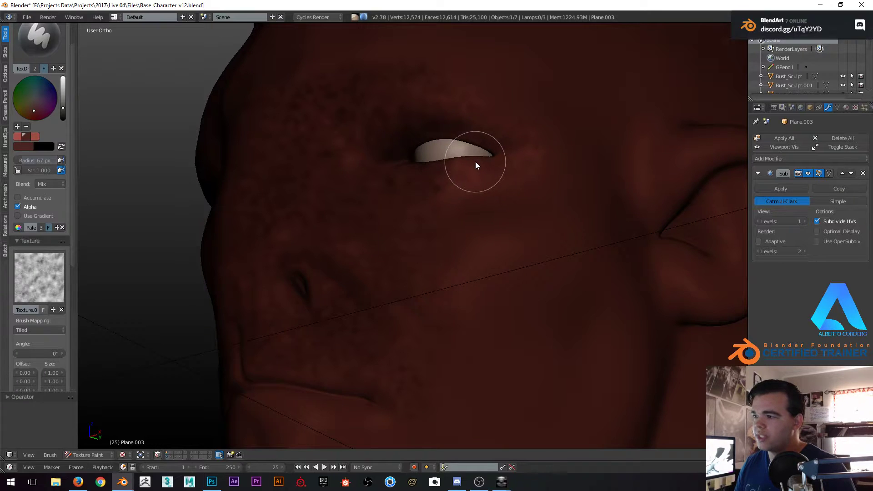
Lower the brush strength to 0.736 and paint softer mottled skin around the eye's outer corner and the cheek beneath it
{"action": "key", "text": "shift+f"}
{"action": "left_click", "coordinate": [470, 157]}
{"action": "mouse_move", "coordinate": [470, 157]}
{"action": "middle_mouse_down"}
{"action": "mouse_move", "coordinate": [444, 168]}
{"action": "mouse_move", "coordinate": [392, 149]}
{"action": "middle_mouse_up"}
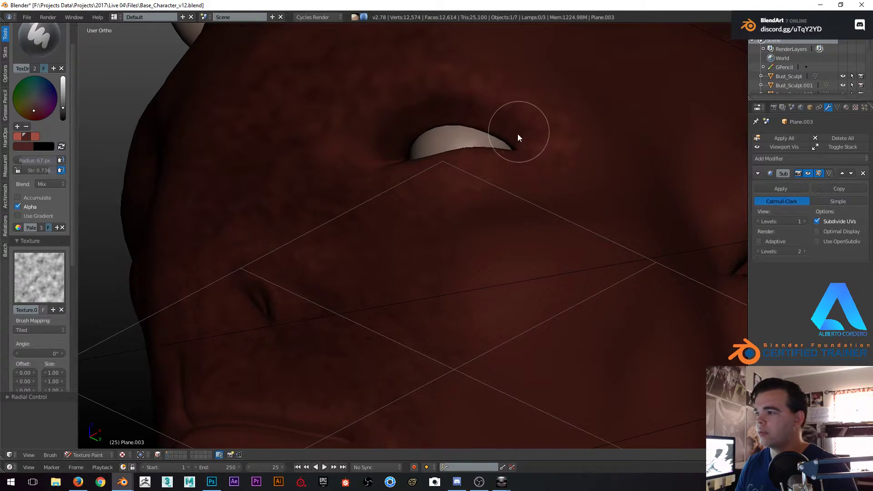
{"action": "middle_click_drag", "start_coordinate": [517, 122], "coordinate": [493, 122]}
{"action": "scroll", "coordinate": [411, 157], "scroll_direction": "down", "scroll_amount": 2}
{"action": "middle_click_drag", "start_coordinate": [413, 160], "coordinate": [519, 263]}
{"action": "scroll", "coordinate": [473, 213], "scroll_direction": "down", "scroll_amount": 3}
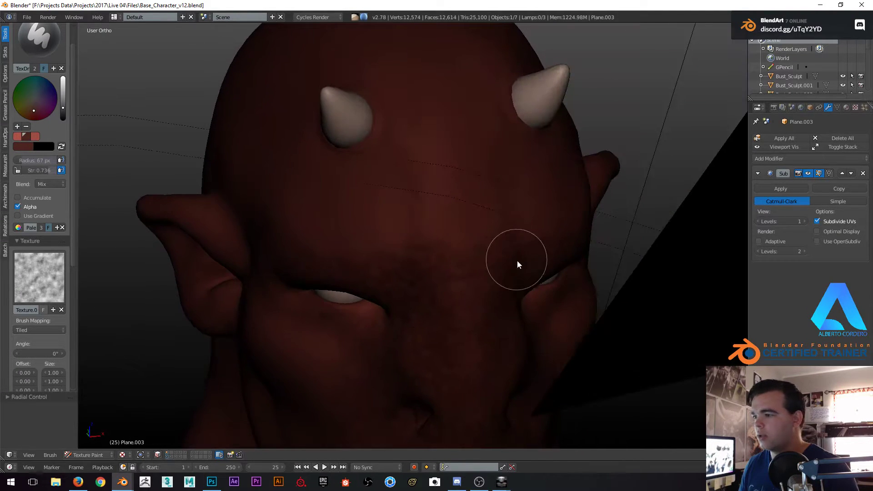
Paint dark mottling across the forehead between the horns and above the opposite eye
{"action": "middle_click_drag", "start_coordinate": [435, 166], "coordinate": [507, 223]}
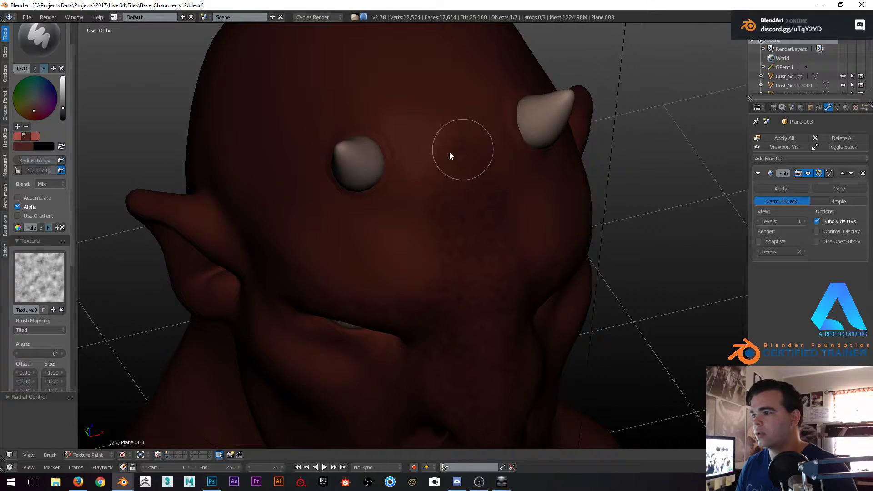
{"action": "mouse_move", "coordinate": [469, 176]}
{"action": "middle_mouse_down"}
{"action": "mouse_move", "coordinate": [473, 287]}
{"action": "mouse_move", "coordinate": [486, 205]}
{"action": "mouse_move", "coordinate": [491, 256]}
{"action": "mouse_move", "coordinate": [457, 274]}
{"action": "mouse_move", "coordinate": [461, 191]}
{"action": "middle_mouse_up"}
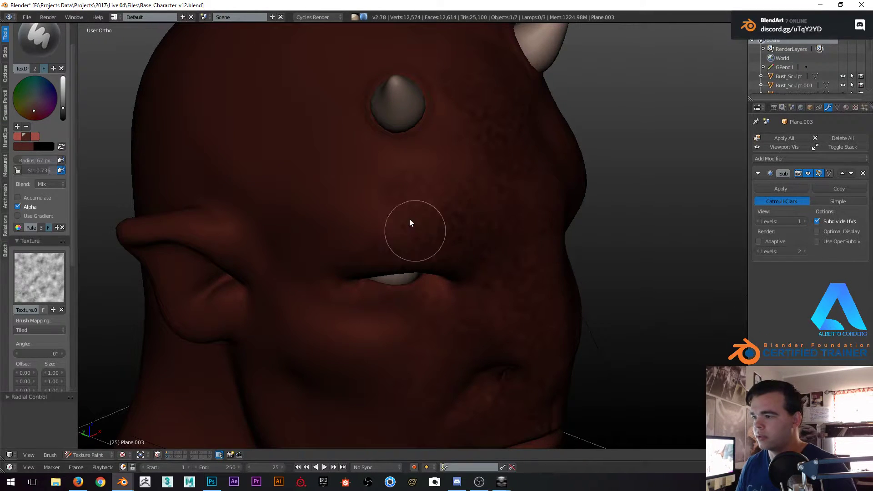
{"action": "middle_click_drag", "start_coordinate": [311, 269], "coordinate": [445, 201]}
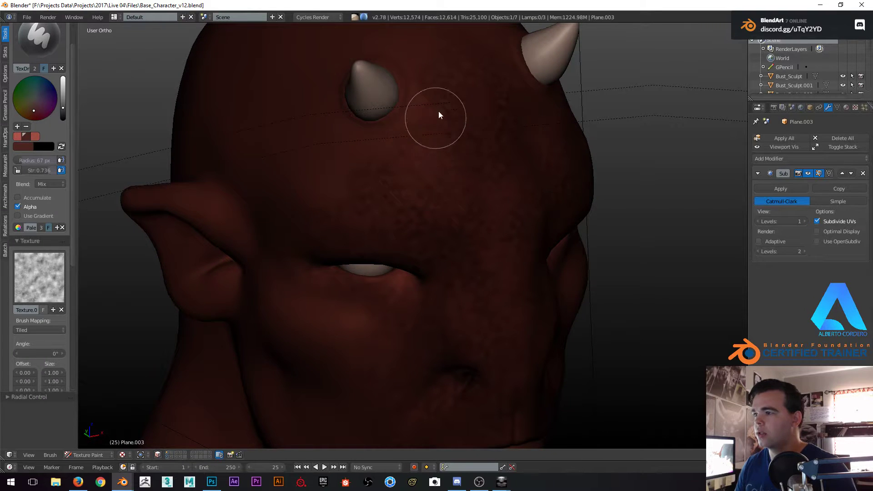
{"action": "middle_click_drag", "start_coordinate": [418, 118], "coordinate": [459, 181]}
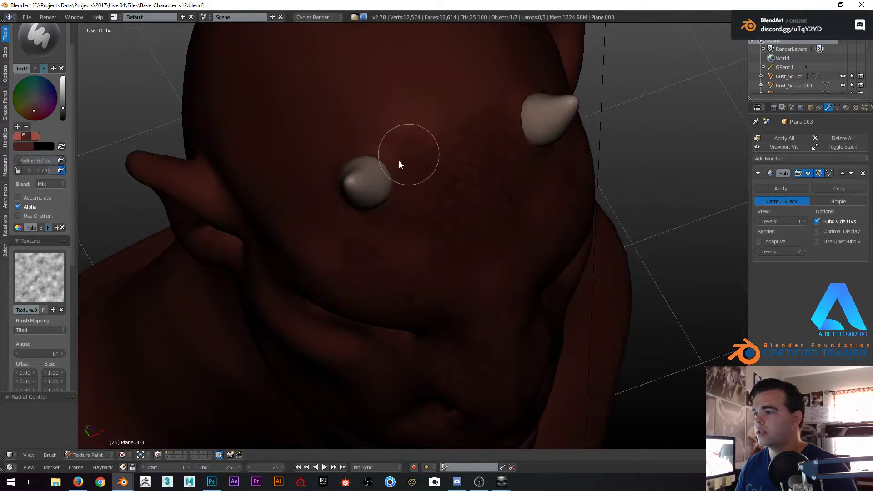
{"action": "scroll", "coordinate": [456, 119], "scroll_direction": "down", "scroll_amount": 3}
Paint mottled skin detail around the nostril and upper lip
{"action": "middle_click_drag", "start_coordinate": [514, 272], "coordinate": [427, 193]}
{"action": "scroll", "coordinate": [460, 179], "scroll_direction": "up", "scroll_amount": 3}
{"action": "middle_click_drag", "start_coordinate": [417, 281], "coordinate": [416, 179], "text": "shift"}
{"action": "mouse_move", "coordinate": [376, 184]}
{"action": "left_mouse_down"}
{"action": "mouse_move", "coordinate": [419, 144]}
{"action": "mouse_move", "coordinate": [458, 176]}
{"action": "mouse_move", "coordinate": [404, 166]}
{"action": "mouse_move", "coordinate": [460, 192]}
{"action": "left_mouse_up"}
{"action": "mouse_move", "coordinate": [455, 208]}
{"action": "middle_mouse_down", "text": "shift"}
{"action": "mouse_move", "coordinate": [454, 155]}
{"action": "mouse_move", "coordinate": [404, 104]}
{"action": "middle_mouse_up", "text": "shift"}
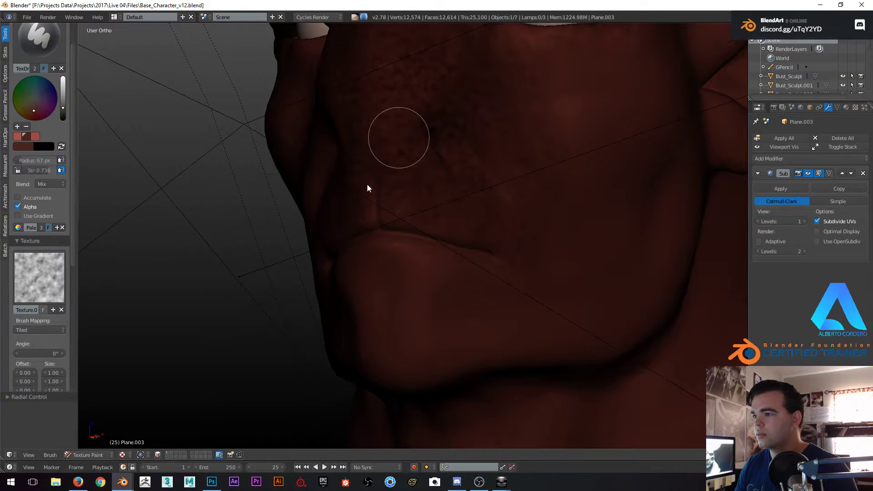
{"action": "scroll", "coordinate": [422, 152], "scroll_direction": "up", "scroll_amount": 3}
{"action": "scroll", "coordinate": [545, 174], "scroll_direction": "down", "scroll_amount": 2}
Extend the dark mottling over the lower lip, the chin and the skin beside the mouth corner
{"action": "middle_click_drag", "start_coordinate": [537, 182], "coordinate": [483, 241]}
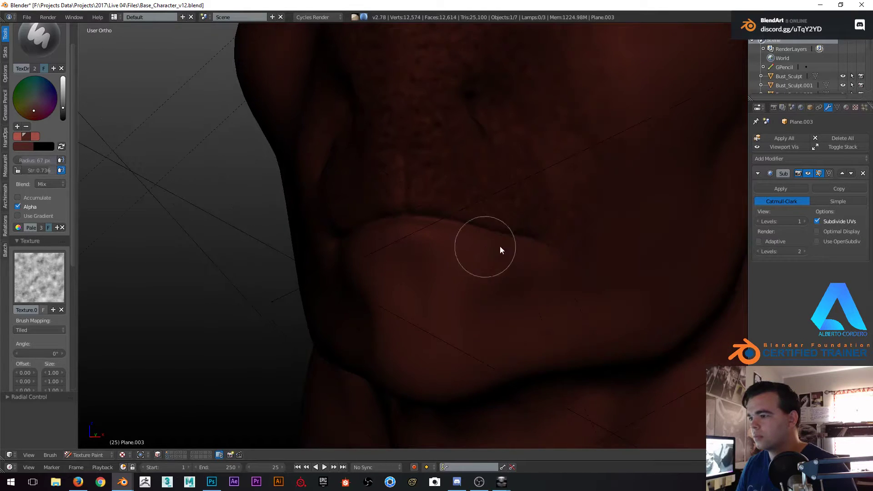
{"action": "middle_click_drag", "start_coordinate": [481, 333], "coordinate": [454, 316]}
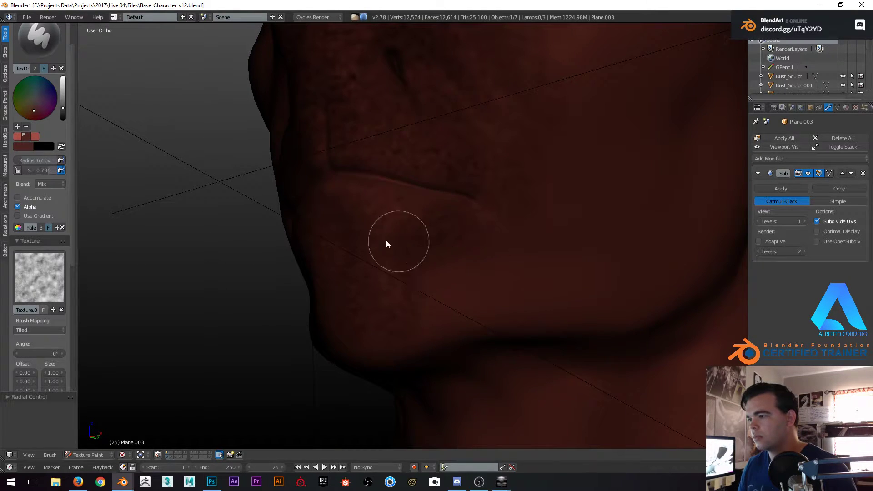
{"action": "middle_click_drag", "start_coordinate": [488, 244], "coordinate": [453, 274]}
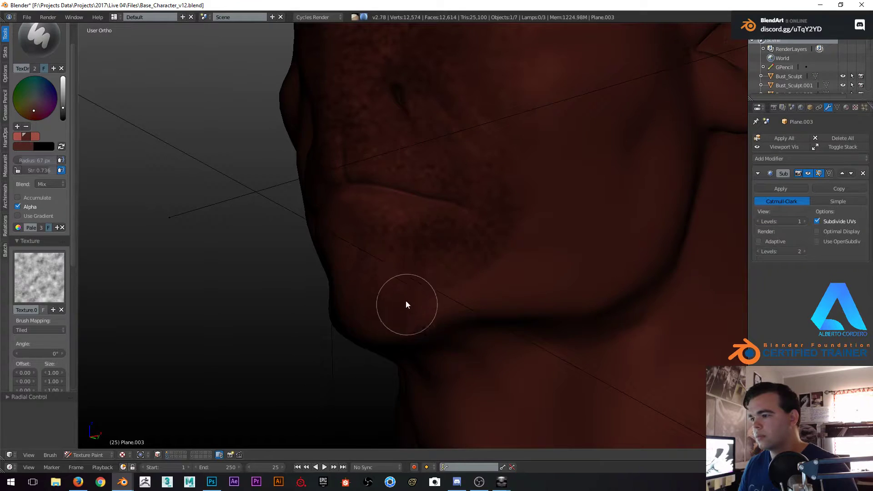
{"action": "middle_click_drag", "start_coordinate": [406, 305], "coordinate": [477, 212]}
{"action": "middle_click_drag", "start_coordinate": [435, 191], "coordinate": [400, 201]}
{"action": "middle_click_drag", "start_coordinate": [435, 255], "coordinate": [415, 247]}
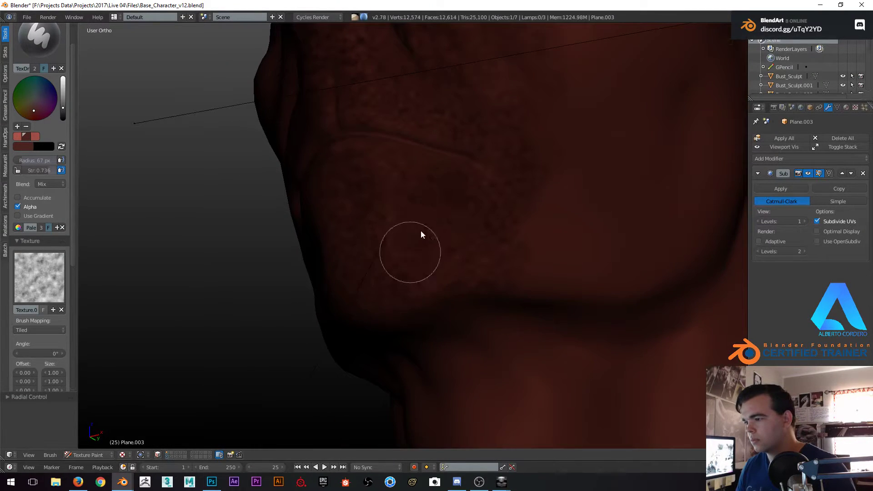
{"action": "middle_click_drag", "start_coordinate": [532, 267], "coordinate": [514, 277]}
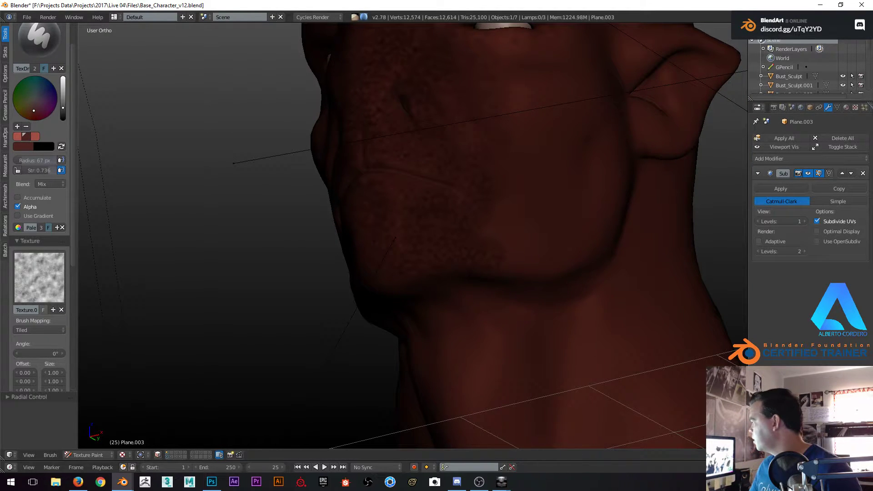
Switch the bust to Object Mode and turn on the rendered viewport preview
{"action": "scroll", "coordinate": [504, 109], "scroll_direction": "down", "scroll_amount": 2}
{"action": "middle_click_drag", "start_coordinate": [501, 111], "coordinate": [473, 176]}
{"action": "scroll", "coordinate": [474, 177], "scroll_direction": "up", "scroll_amount": 3}
{"action": "scroll", "coordinate": [451, 157], "scroll_direction": "down", "scroll_amount": 2}
{"action": "left_click", "coordinate": [89, 455]}
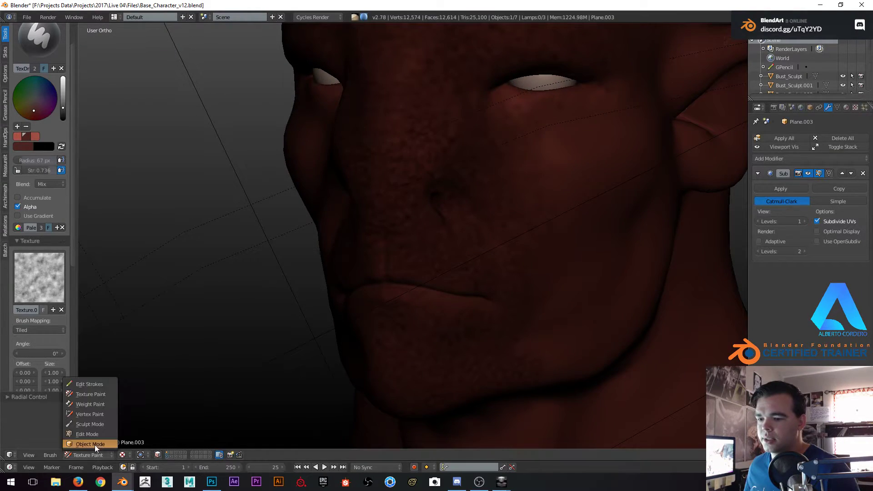
{"action": "left_click", "coordinate": [91, 385]}
{"action": "scroll", "coordinate": [339, 332], "scroll_direction": "down", "scroll_amount": 2}
{"action": "key", "text": "shift+z"}
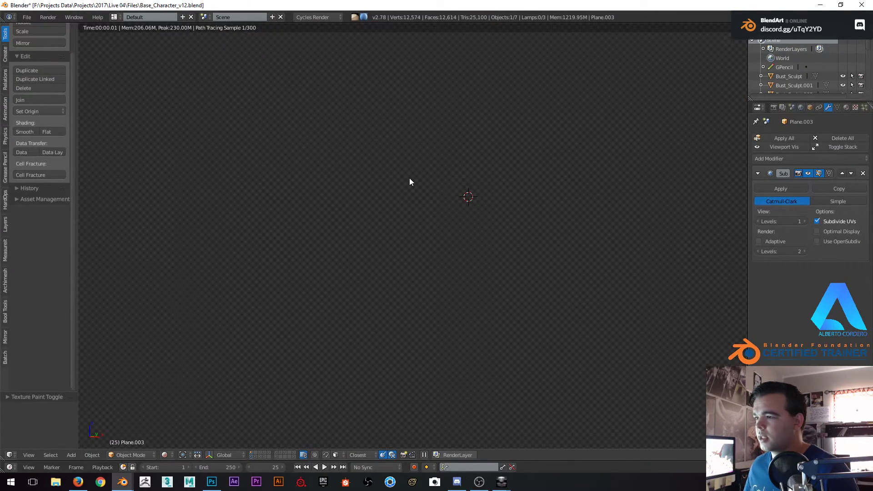
Examine the rendered skin on the face up close and the whole bust through the camera
{"action": "scroll", "coordinate": [422, 178], "scroll_direction": "up", "scroll_amount": 1}
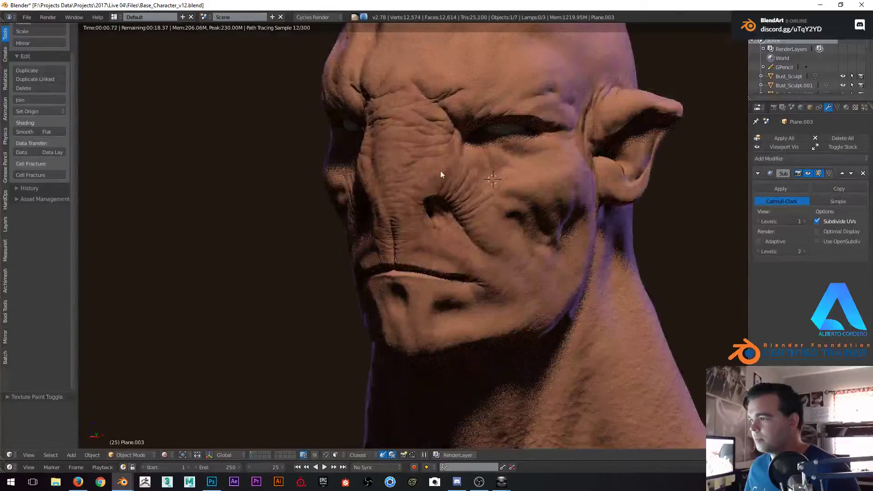
{"action": "scroll", "coordinate": [424, 179], "scroll_direction": "up", "scroll_amount": 1}
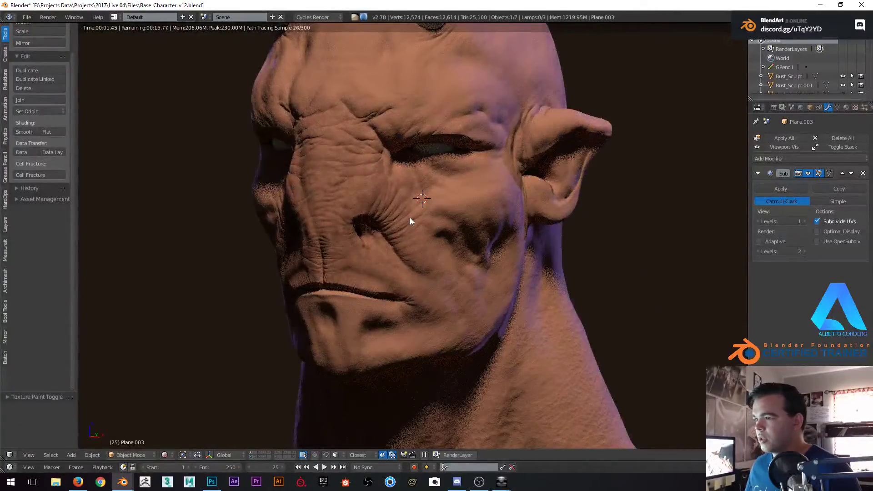
{"action": "scroll", "coordinate": [416, 218], "scroll_direction": "down", "scroll_amount": 2}
{"action": "key", "text": "KP_0"}
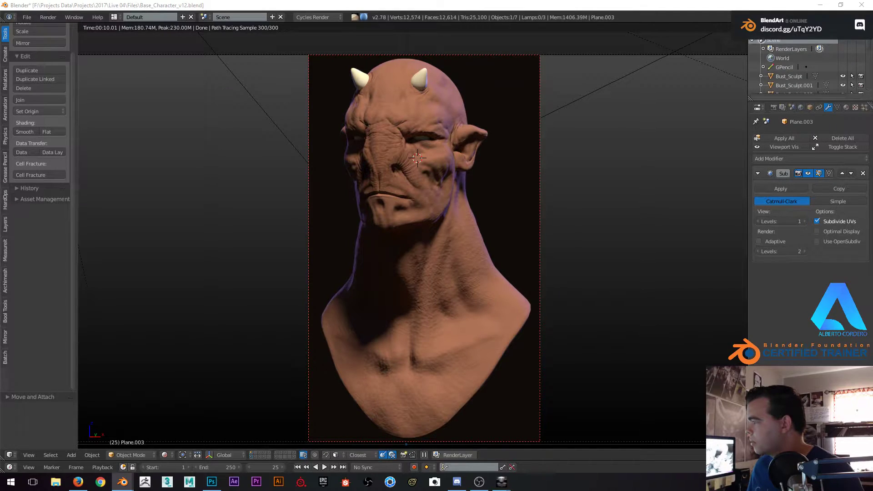
{"action": "scroll", "coordinate": [397, 145], "scroll_direction": "up", "scroll_amount": 3}
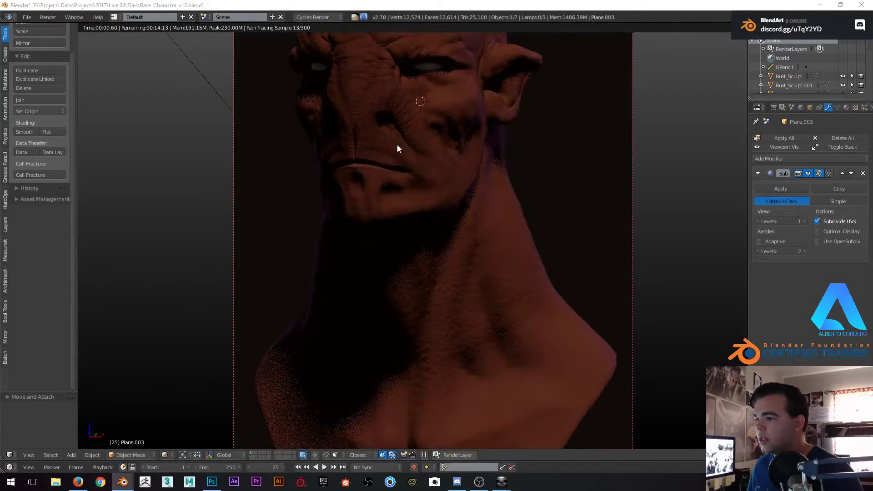
{"action": "scroll", "coordinate": [397, 146], "scroll_direction": "down", "scroll_amount": 2}
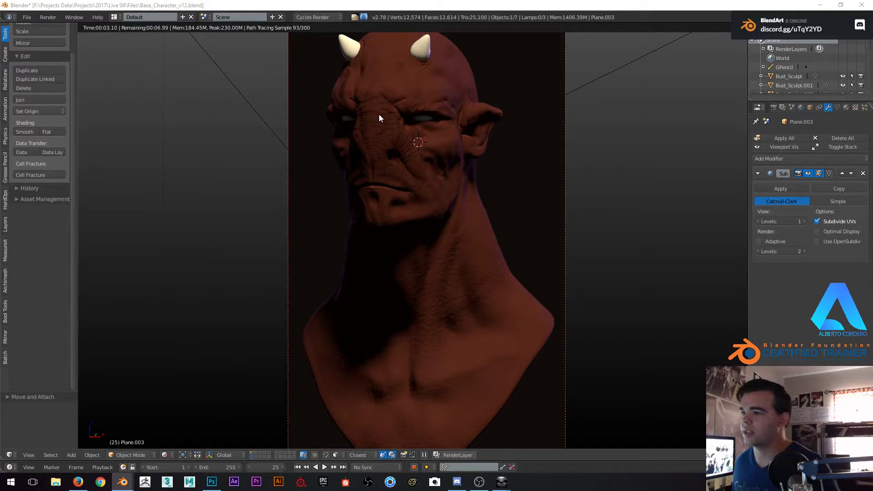
{"action": "scroll", "coordinate": [375, 116], "scroll_direction": "down", "scroll_amount": 2}
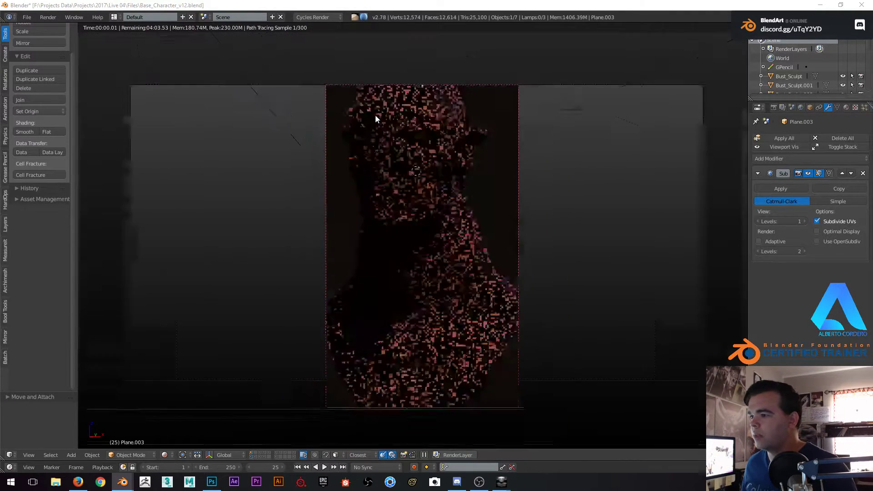
{"action": "scroll", "coordinate": [389, 279], "scroll_direction": "up", "scroll_amount": 1}
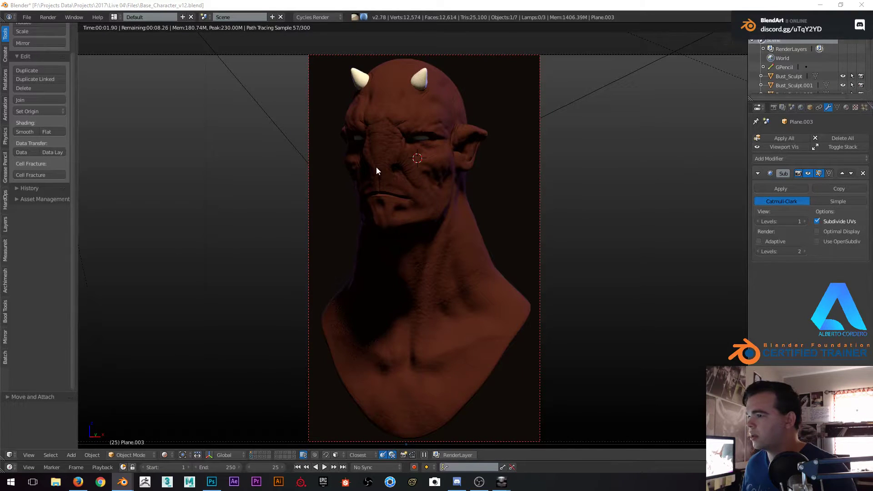
Set the world's environment texture strength to 1
{"action": "left_click", "coordinate": [801, 108]}
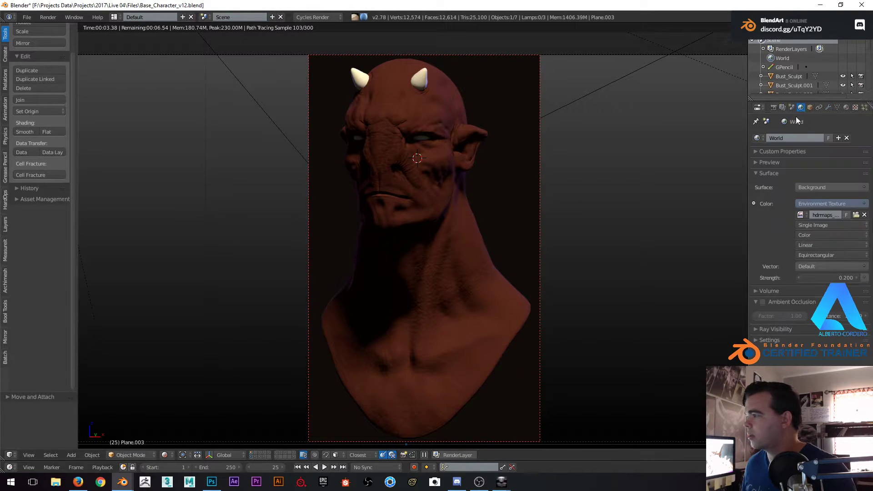
{"action": "left_click", "coordinate": [826, 277]}
{"action": "type", "text": "1"}
{"action": "key", "text": "Return"}
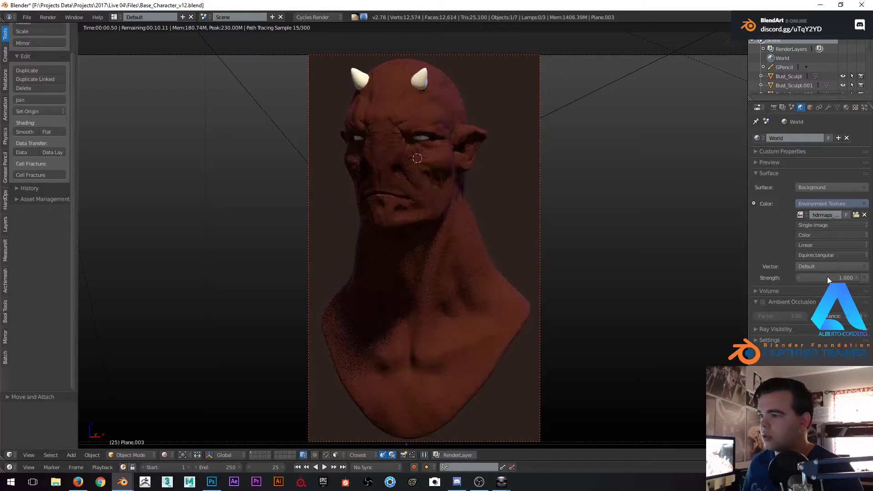
{"action": "scroll", "coordinate": [543, 218], "scroll_direction": "up", "scroll_amount": 2}
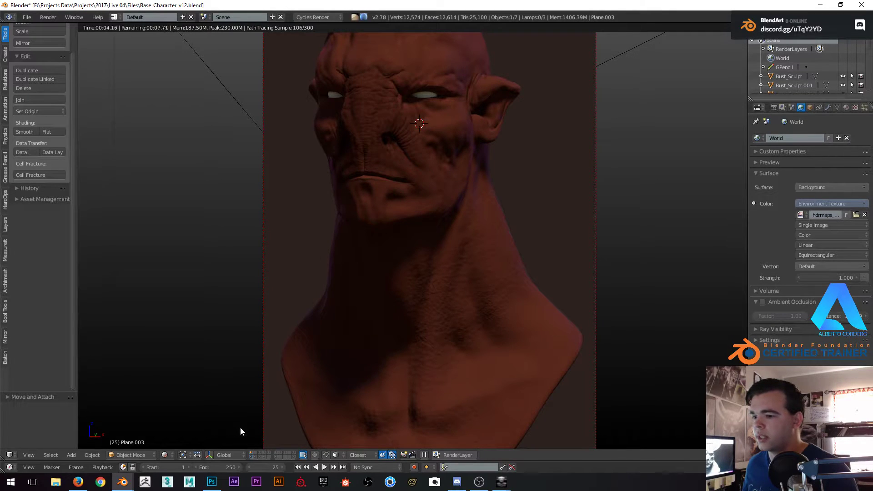
Return the bust to Texture Paint mode and change the viewport from rendered to textured shading
{"action": "left_click", "coordinate": [130, 456]}
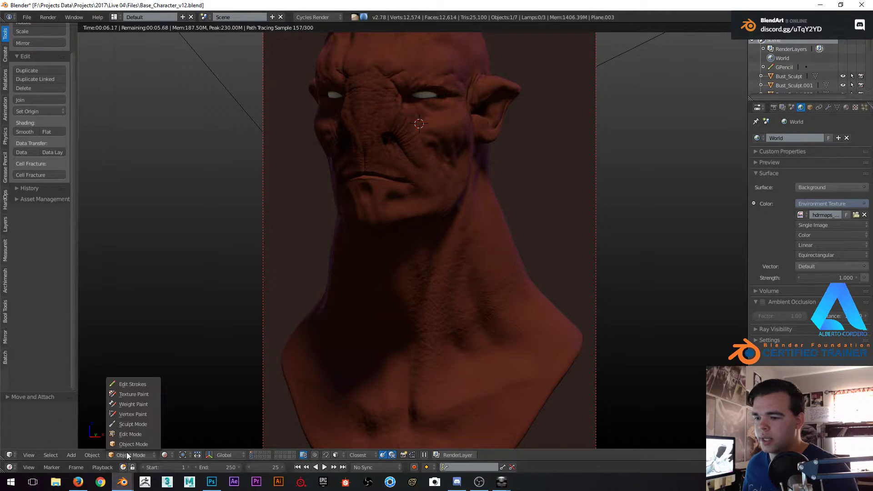
{"action": "left_click", "coordinate": [129, 394]}
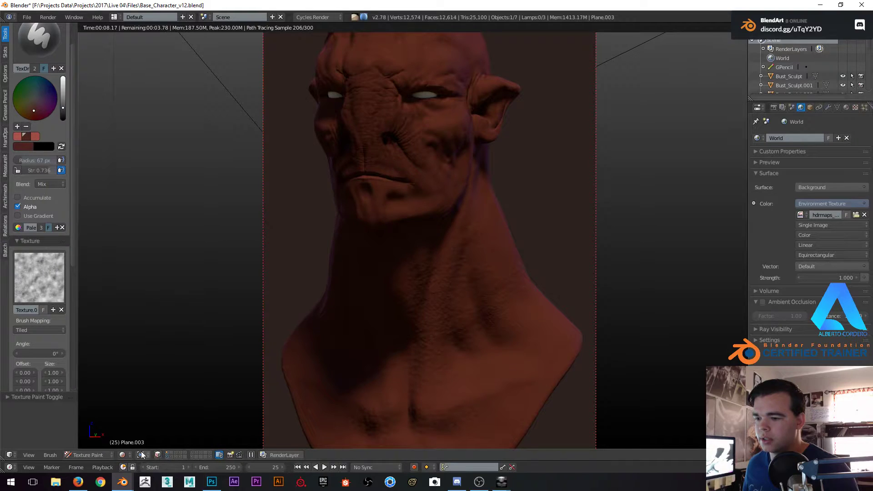
{"action": "left_click", "coordinate": [123, 455]}
{"action": "left_click", "coordinate": [136, 414]}
{"action": "middle_click_drag", "start_coordinate": [378, 148], "coordinate": [361, 190]}
{"action": "scroll", "coordinate": [364, 192], "scroll_direction": "up", "scroll_amount": 6}
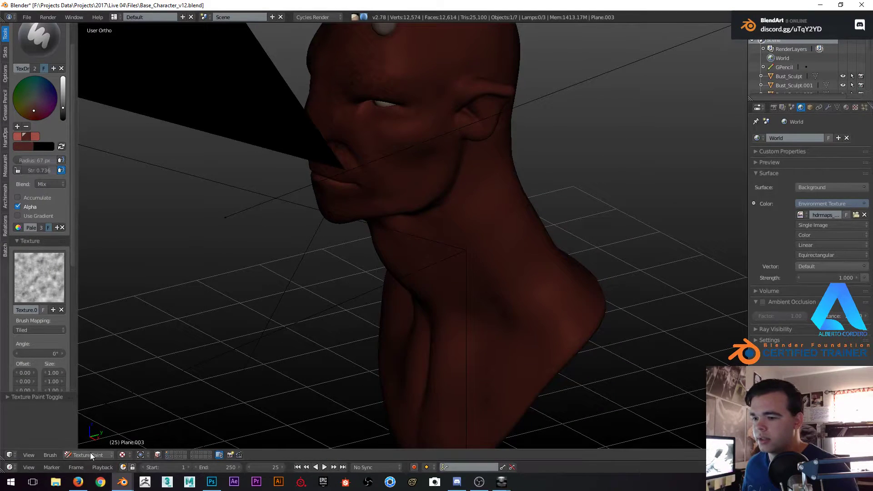
Show only the scene layer that holds the bust, hiding the lighting objects around it
{"action": "left_click", "coordinate": [166, 453]}
{"action": "scroll", "coordinate": [362, 168], "scroll_direction": "up", "scroll_amount": 2}
{"action": "middle_click_drag", "start_coordinate": [363, 168], "coordinate": [384, 188], "text": "shift"}
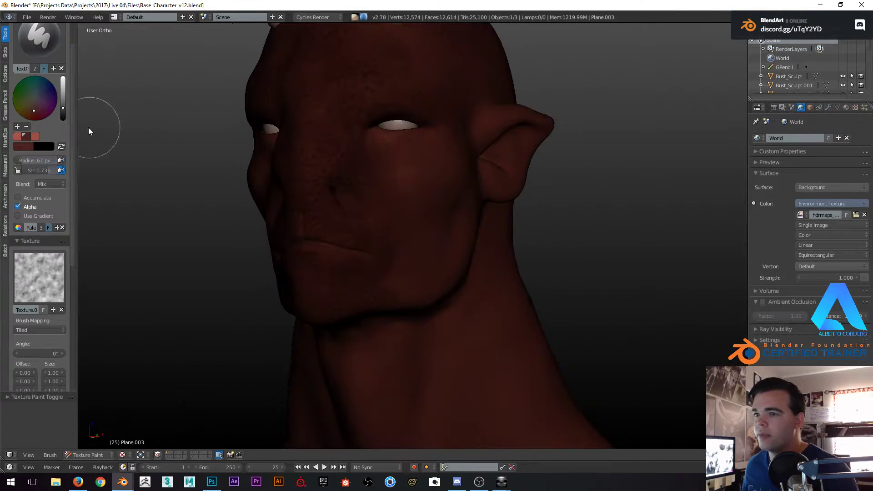
Fill the bust's skin with an even dark red using the Fill brush, covering the painted mottling
{"action": "left_click", "coordinate": [23, 135]}
{"action": "left_click", "coordinate": [50, 52]}
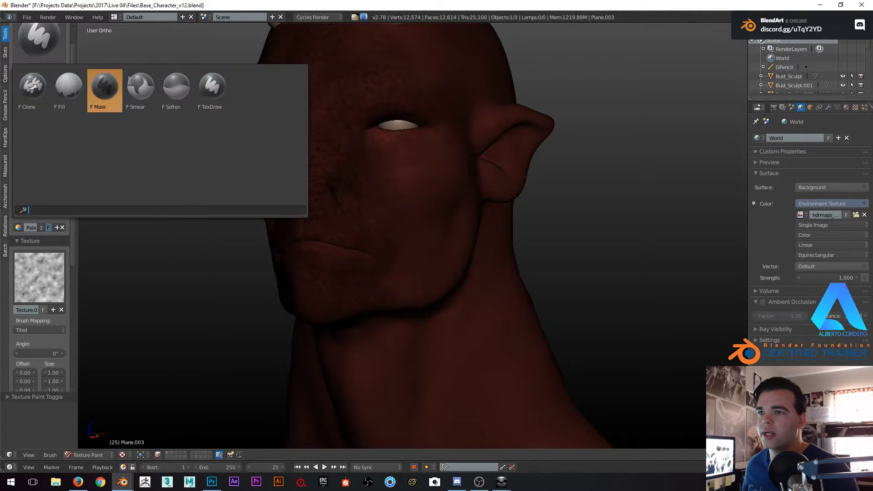
{"action": "left_click", "coordinate": [72, 90]}
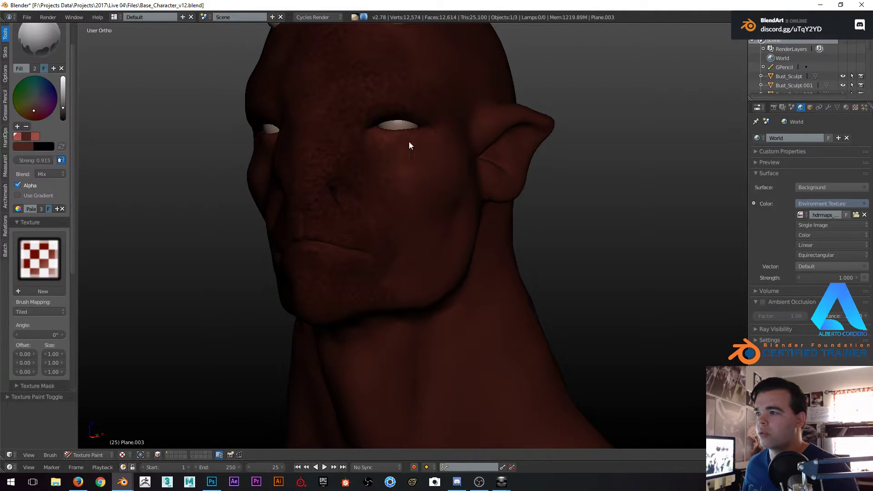
{"action": "left_click", "coordinate": [361, 119]}
{"action": "middle_click_drag", "start_coordinate": [361, 118], "coordinate": [357, 146]}
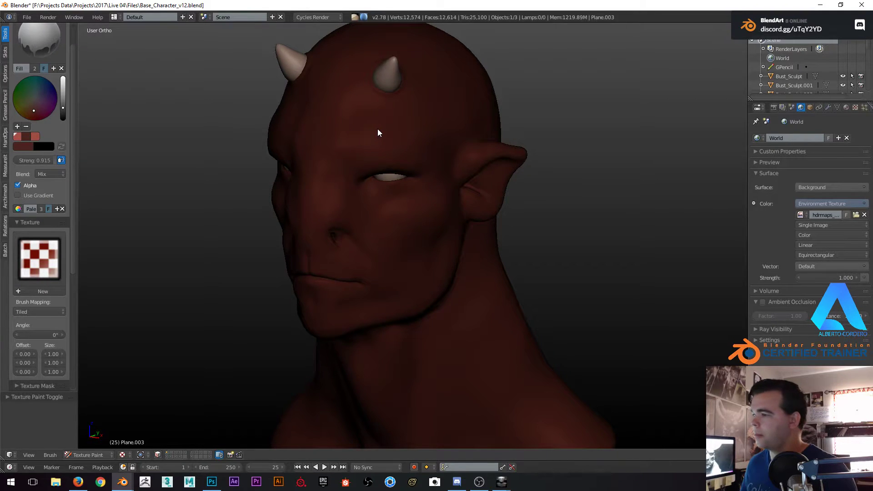
Set the Fill brush's strength to 0.969
{"action": "scroll", "coordinate": [377, 131], "scroll_direction": "down", "scroll_amount": 1}
{"action": "scroll", "coordinate": [377, 133], "scroll_direction": "up", "scroll_amount": 5}
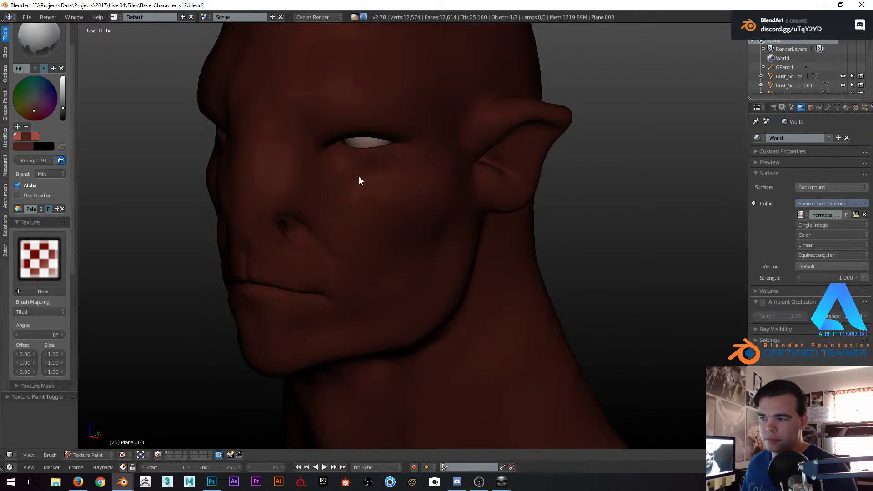
{"action": "key", "text": "shift+f"}
{"action": "left_click", "coordinate": [401, 189]}
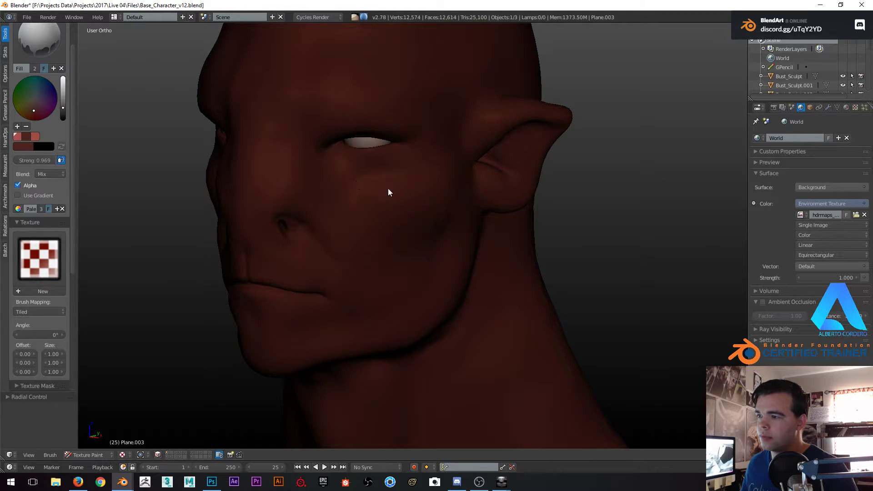
Refill the bust's skin with the lighter red palette colour using the Fill brush
{"action": "left_click_drag", "start_coordinate": [63, 107], "coordinate": [62, 107]}
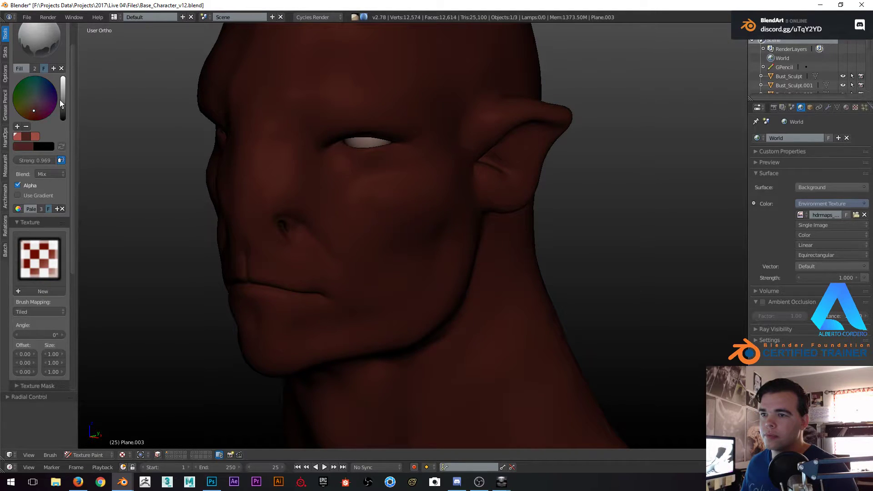
{"action": "left_click", "coordinate": [19, 135]}
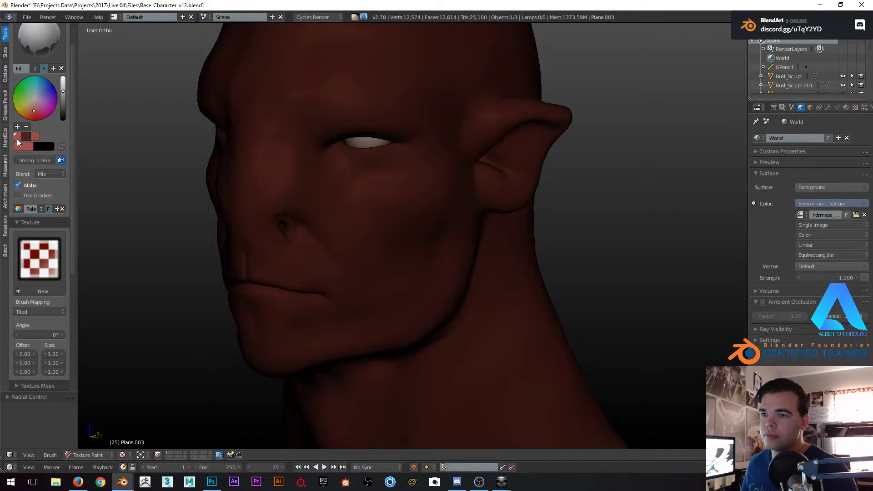
{"action": "left_click", "coordinate": [335, 109]}
{"action": "scroll", "coordinate": [335, 109], "scroll_direction": "down", "scroll_amount": 3}
{"action": "middle_click_drag", "start_coordinate": [334, 109], "coordinate": [368, 145]}
{"action": "scroll", "coordinate": [376, 116], "scroll_direction": "up", "scroll_amount": 3}
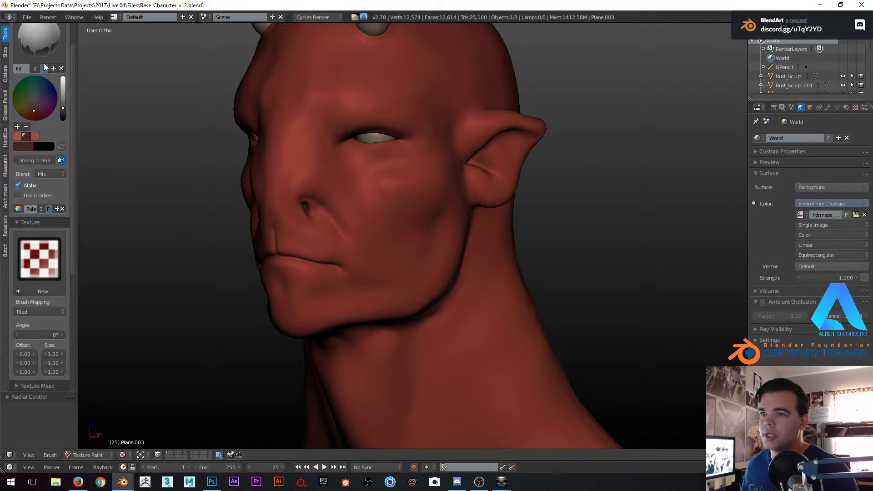
Switch to the TexDraw brush and paint dark cloud-textured mottling over the brows, nose and the areas under the eyes
{"action": "left_click", "coordinate": [39, 39]}
{"action": "left_click", "coordinate": [217, 92]}
{"action": "middle_click_drag", "start_coordinate": [318, 172], "coordinate": [401, 172]}
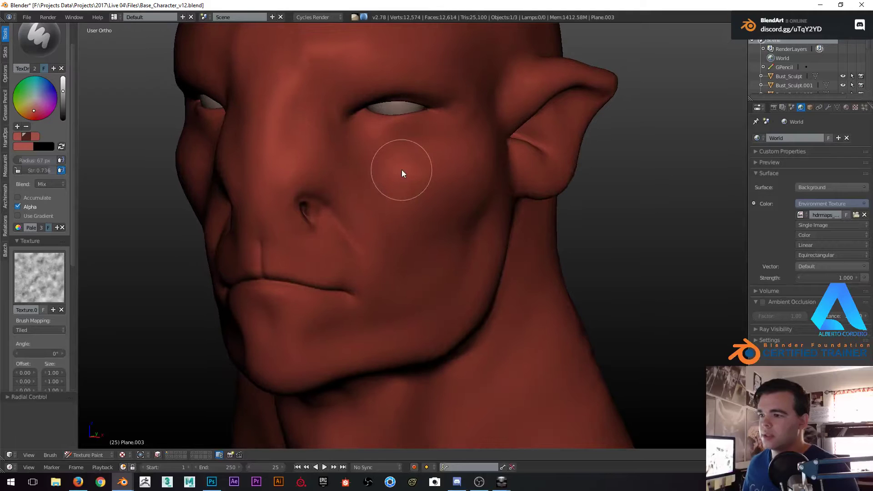
{"action": "middle_click_drag", "start_coordinate": [351, 189], "coordinate": [370, 206], "text": "shift"}
{"action": "mouse_move", "coordinate": [367, 235]}
{"action": "left_mouse_down"}
{"action": "mouse_move", "coordinate": [320, 139]}
{"action": "mouse_move", "coordinate": [290, 176]}
{"action": "mouse_move", "coordinate": [302, 156]}
{"action": "mouse_move", "coordinate": [370, 146]}
{"action": "left_mouse_up"}
{"action": "mouse_move", "coordinate": [371, 146]}
{"action": "middle_mouse_down"}
{"action": "mouse_move", "coordinate": [353, 185]}
{"action": "mouse_move", "coordinate": [336, 156]}
{"action": "middle_mouse_up"}
{"action": "mouse_move", "coordinate": [394, 145]}
{"action": "middle_mouse_down"}
{"action": "mouse_move", "coordinate": [333, 232]}
{"action": "mouse_move", "coordinate": [313, 140]}
{"action": "mouse_move", "coordinate": [277, 276]}
{"action": "mouse_move", "coordinate": [271, 226]}
{"action": "mouse_move", "coordinate": [298, 147]}
{"action": "middle_mouse_up"}
{"action": "mouse_move", "coordinate": [336, 189]}
{"action": "middle_mouse_down"}
{"action": "mouse_move", "coordinate": [351, 253]}
{"action": "mouse_move", "coordinate": [304, 296]}
{"action": "middle_mouse_up"}
{"action": "middle_click_drag", "start_coordinate": [384, 285], "coordinate": [364, 260]}
{"action": "mouse_move", "coordinate": [294, 245]}
{"action": "middle_mouse_down"}
{"action": "mouse_move", "coordinate": [435, 261]}
{"action": "mouse_move", "coordinate": [432, 310]}
{"action": "mouse_move", "coordinate": [480, 232]}
{"action": "middle_mouse_up"}
{"action": "middle_click_drag", "start_coordinate": [405, 300], "coordinate": [414, 273], "text": "shift"}
{"action": "middle_click_drag", "start_coordinate": [412, 226], "coordinate": [411, 209], "text": "ctrl"}
{"action": "mouse_move", "coordinate": [398, 314]}
{"action": "middle_mouse_down"}
{"action": "mouse_move", "coordinate": [351, 203]}
{"action": "mouse_move", "coordinate": [347, 265]}
{"action": "mouse_move", "coordinate": [358, 168]}
{"action": "mouse_move", "coordinate": [284, 250]}
{"action": "mouse_move", "coordinate": [293, 166]}
{"action": "mouse_move", "coordinate": [356, 117]}
{"action": "middle_mouse_up"}
{"action": "mouse_move", "coordinate": [339, 149]}
{"action": "middle_mouse_down"}
{"action": "mouse_move", "coordinate": [329, 140]}
{"action": "mouse_move", "coordinate": [394, 152]}
{"action": "middle_mouse_up"}
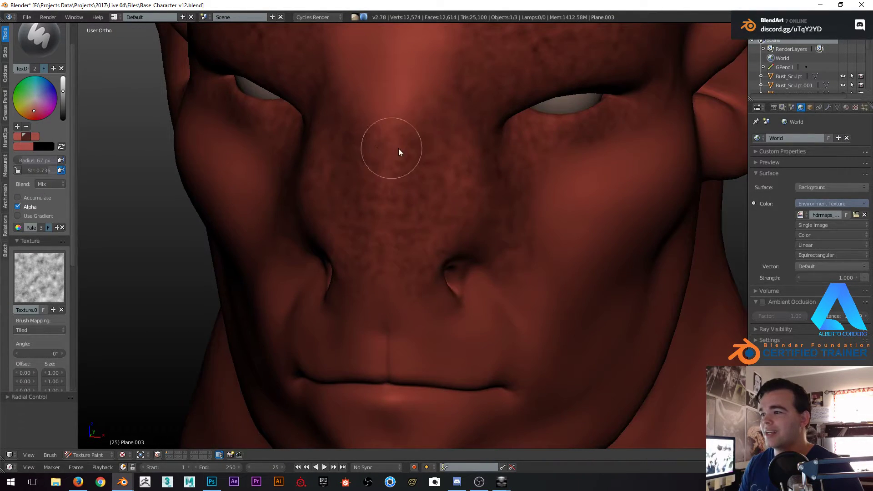
Extend the dark mottling around the nostrils, down the cheek folds and across the upper lip
{"action": "middle_click_drag", "start_coordinate": [397, 228], "coordinate": [381, 220]}
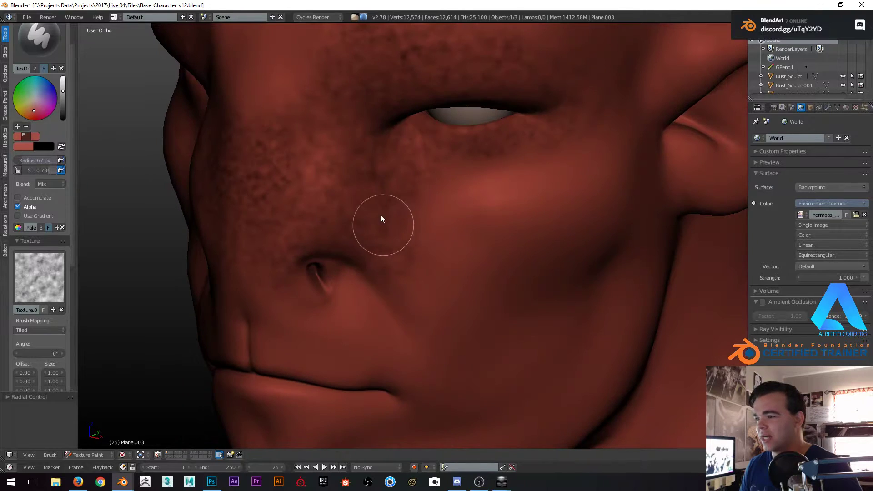
{"action": "middle_click_drag", "start_coordinate": [328, 210], "coordinate": [355, 201]}
{"action": "middle_click_drag", "start_coordinate": [370, 230], "coordinate": [425, 250]}
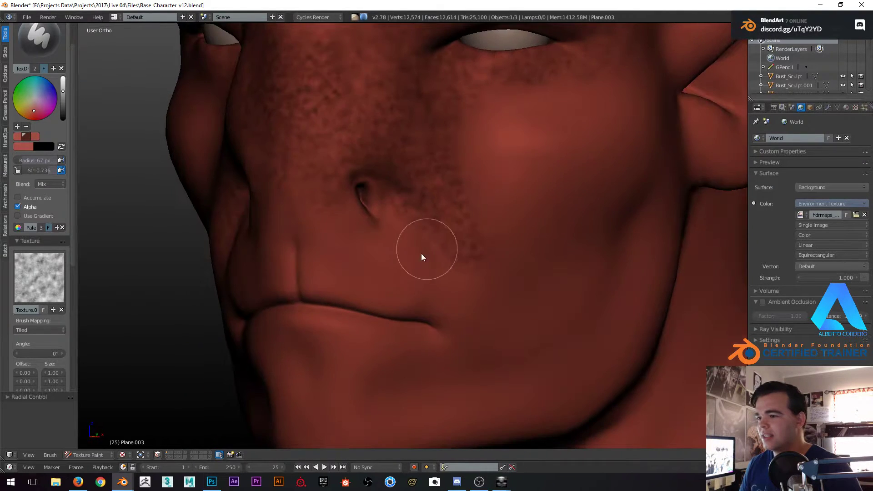
{"action": "mouse_move", "coordinate": [363, 279]}
{"action": "left_mouse_down"}
{"action": "mouse_move", "coordinate": [315, 240]}
{"action": "mouse_move", "coordinate": [355, 200]}
{"action": "left_mouse_up"}
{"action": "mouse_move", "coordinate": [355, 201]}
{"action": "middle_mouse_down"}
{"action": "mouse_move", "coordinate": [383, 235]}
{"action": "mouse_move", "coordinate": [404, 116]}
{"action": "middle_mouse_up"}
Paint the mottling across the upper cheek and the forehead above the eye, up towards the horn
{"action": "middle_click_drag", "start_coordinate": [397, 181], "coordinate": [387, 177]}
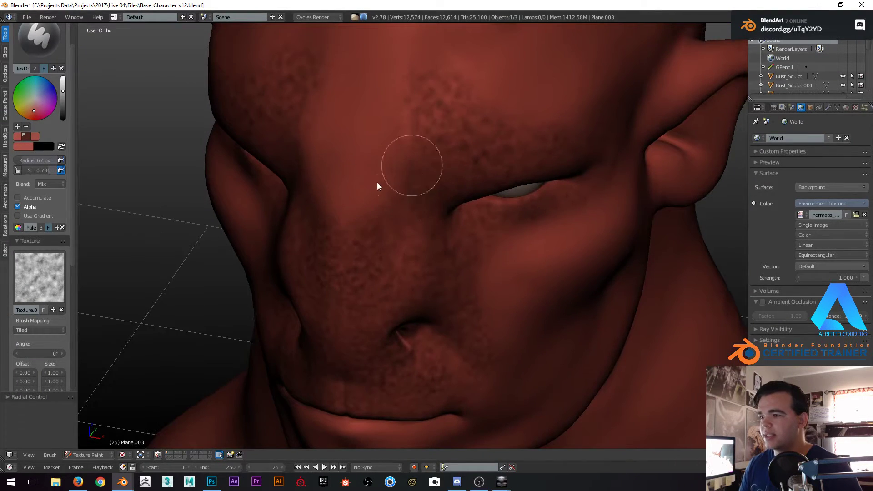
{"action": "mouse_move", "coordinate": [345, 149]}
{"action": "middle_mouse_down"}
{"action": "mouse_move", "coordinate": [337, 293]}
{"action": "mouse_move", "coordinate": [415, 173]}
{"action": "middle_mouse_up"}
{"action": "mouse_move", "coordinate": [497, 150]}
{"action": "middle_mouse_down"}
{"action": "mouse_move", "coordinate": [423, 258]}
{"action": "mouse_move", "coordinate": [479, 133]}
{"action": "mouse_move", "coordinate": [417, 195]}
{"action": "mouse_move", "coordinate": [445, 184]}
{"action": "middle_mouse_up"}
{"action": "mouse_move", "coordinate": [339, 107]}
{"action": "middle_mouse_down"}
{"action": "mouse_move", "coordinate": [400, 195]}
{"action": "mouse_move", "coordinate": [377, 148]}
{"action": "middle_mouse_up"}
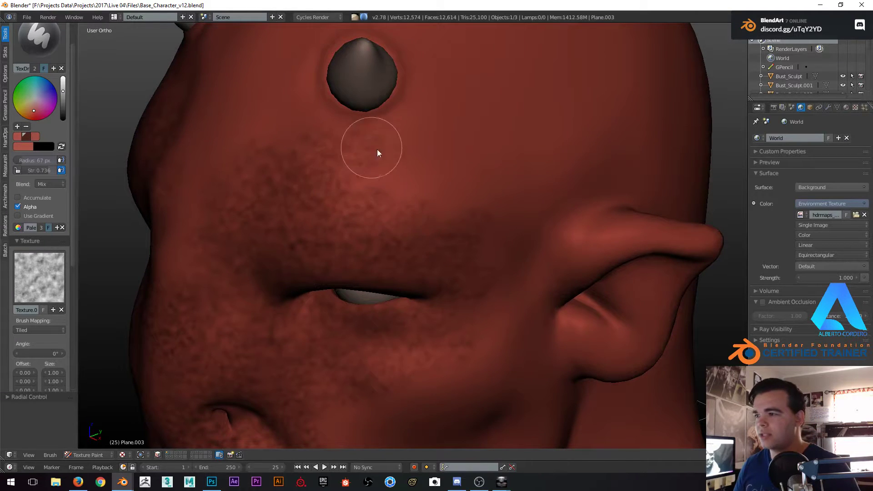
{"action": "scroll", "coordinate": [413, 233], "scroll_direction": "down", "scroll_amount": 3}
{"action": "mouse_move", "coordinate": [404, 241]}
{"action": "middle_mouse_down"}
{"action": "mouse_move", "coordinate": [394, 214]}
{"action": "mouse_move", "coordinate": [290, 238]}
{"action": "middle_mouse_up"}
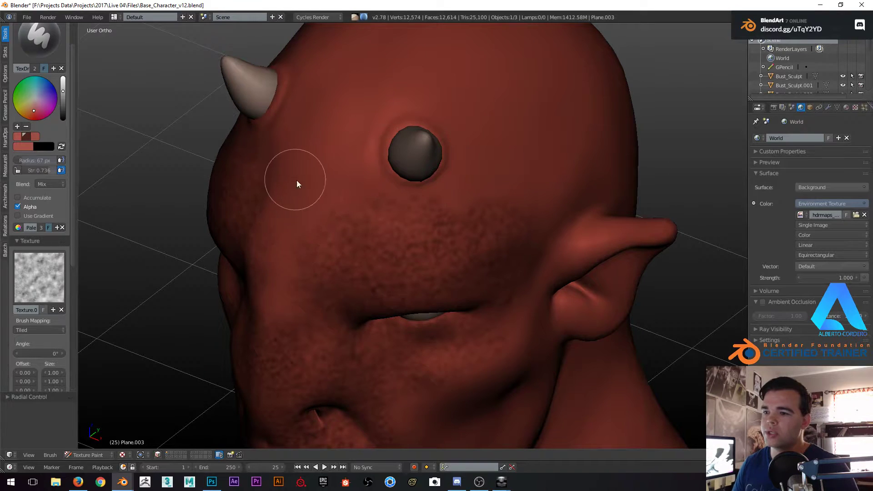
Set the brush texture mapping to Stencil, rotate the stencil to 299.416° and place it over the temple
{"action": "scroll", "coordinate": [38, 286], "scroll_direction": "down", "scroll_amount": 4}
{"action": "left_click", "coordinate": [37, 269]}
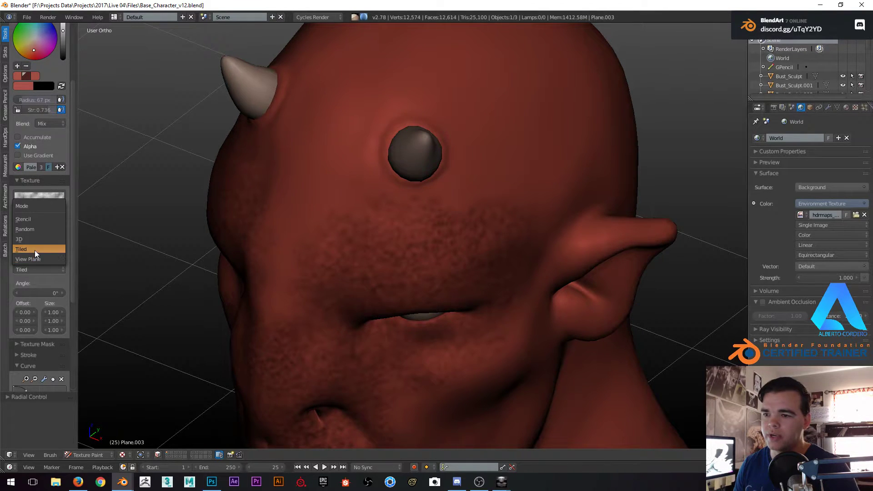
{"action": "left_click", "coordinate": [32, 216]}
{"action": "right_click_drag", "start_coordinate": [140, 252], "coordinate": [428, 150]}
{"action": "middle_click_drag", "start_coordinate": [409, 217], "coordinate": [397, 214]}
{"action": "scroll", "coordinate": [395, 212], "scroll_direction": "up", "scroll_amount": 2}
{"action": "right_click_drag", "start_coordinate": [397, 214], "coordinate": [367, 212], "text": "ctrl"}
{"action": "mouse_move", "coordinate": [367, 212]}
{"action": "middle_mouse_down"}
{"action": "mouse_move", "coordinate": [361, 206]}
{"action": "mouse_move", "coordinate": [370, 209]}
{"action": "middle_mouse_up"}
{"action": "right_click_drag", "start_coordinate": [370, 209], "coordinate": [463, 168]}
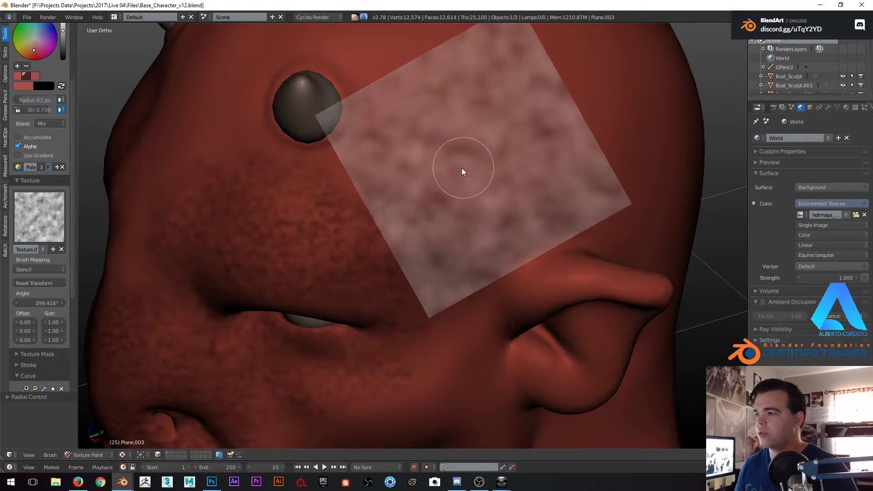
Reposition the stencil over the temple and forehead and paint the mottling through it
{"action": "right_click_drag", "start_coordinate": [511, 179], "coordinate": [446, 199], "text": "shift"}
{"action": "left_click_drag", "start_coordinate": [446, 195], "coordinate": [468, 208]}
{"action": "right_click_drag", "start_coordinate": [460, 193], "coordinate": [627, 170]}
{"action": "mouse_move", "coordinate": [422, 215]}
{"action": "middle_mouse_down"}
{"action": "mouse_move", "coordinate": [424, 195]}
{"action": "mouse_move", "coordinate": [440, 181]}
{"action": "middle_mouse_up"}
{"action": "mouse_move", "coordinate": [619, 145]}
{"action": "right_mouse_down"}
{"action": "mouse_move", "coordinate": [386, 127]}
{"action": "mouse_move", "coordinate": [377, 119]}
{"action": "right_mouse_up"}
{"action": "mouse_move", "coordinate": [402, 122]}
{"action": "left_mouse_down"}
{"action": "mouse_move", "coordinate": [353, 139]}
{"action": "mouse_move", "coordinate": [400, 145]}
{"action": "left_mouse_up"}
{"action": "right_click_drag", "start_coordinate": [425, 149], "coordinate": [594, 155]}
{"action": "middle_click_drag", "start_coordinate": [352, 155], "coordinate": [364, 142]}
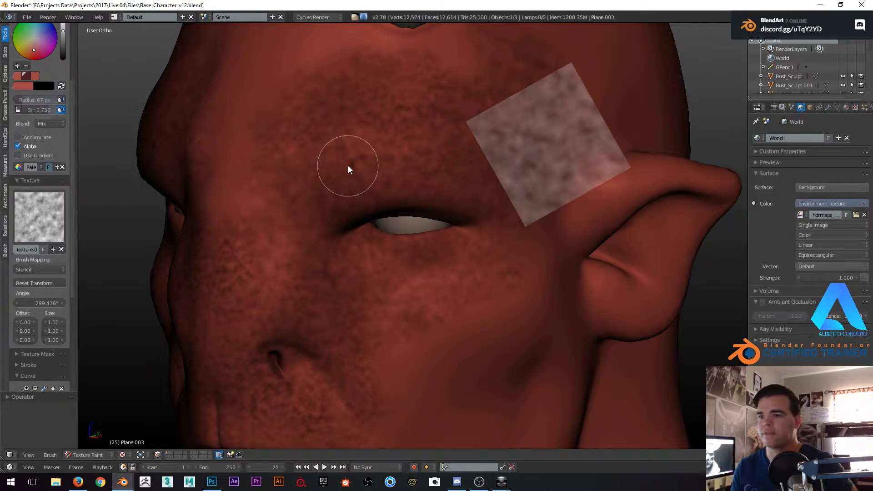
{"action": "right_click_drag", "start_coordinate": [537, 163], "coordinate": [496, 127]}
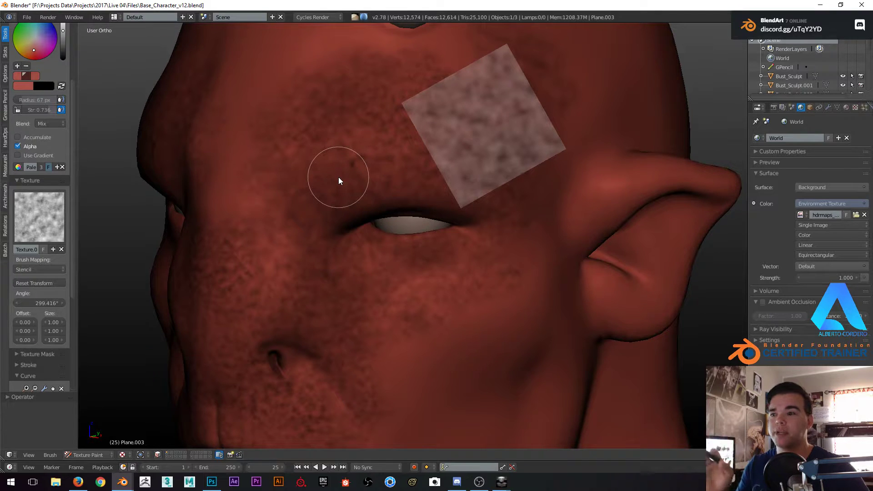
Set the brush mapping to View Plane, paint a test patch at the inner brow and turn on random texture rotation
{"action": "left_click", "coordinate": [40, 269]}
{"action": "left_click", "coordinate": [36, 207]}
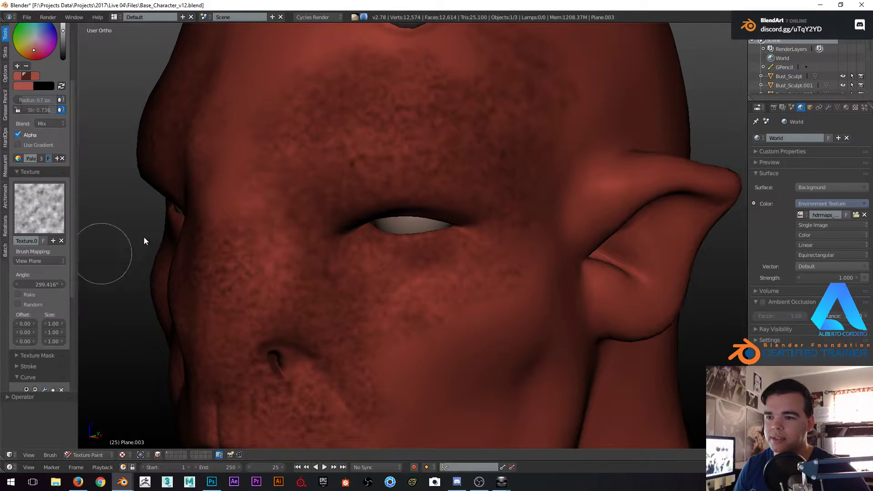
{"action": "middle_click_drag", "start_coordinate": [392, 166], "coordinate": [295, 192]}
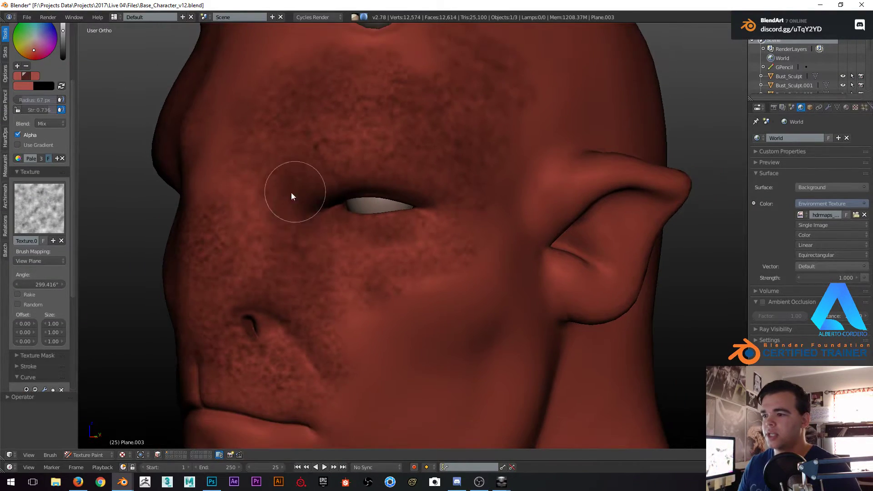
{"action": "scroll", "coordinate": [315, 246], "scroll_direction": "down", "scroll_amount": 1}
{"action": "middle_click_drag", "start_coordinate": [314, 247], "coordinate": [361, 242]}
{"action": "scroll", "coordinate": [334, 187], "scroll_direction": "up", "scroll_amount": 1}
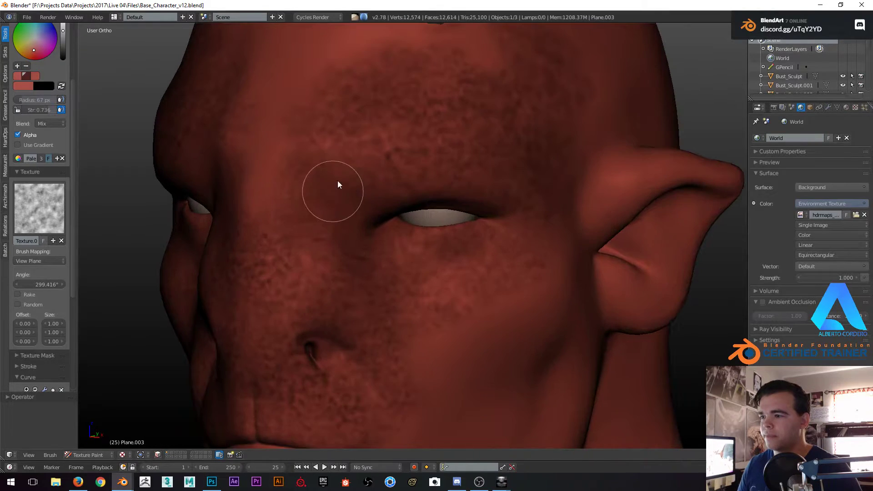
{"action": "left_click", "coordinate": [29, 304]}
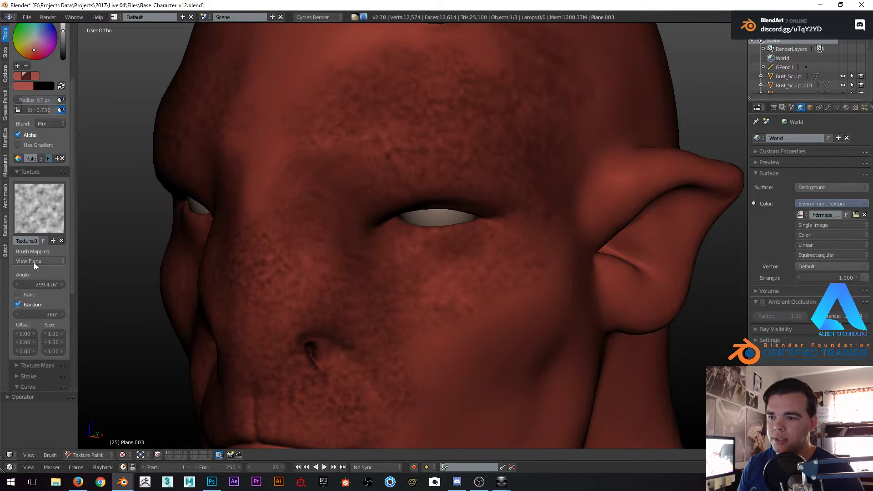
Set the brush mapping back to Tiled and paint mottling beside the nose and over the cheek
{"action": "left_click", "coordinate": [35, 262]}
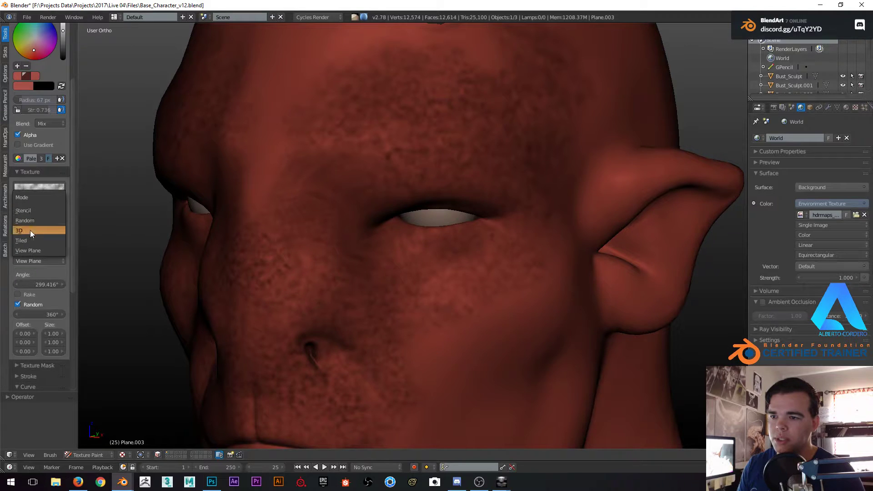
{"action": "left_click", "coordinate": [28, 240]}
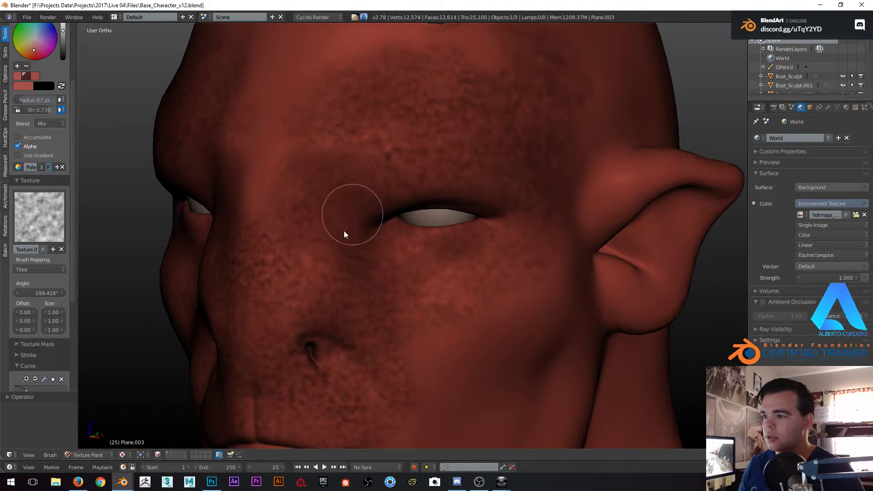
{"action": "scroll", "coordinate": [368, 225], "scroll_direction": "down", "scroll_amount": 2}
{"action": "middle_click_drag", "start_coordinate": [364, 238], "coordinate": [401, 255]}
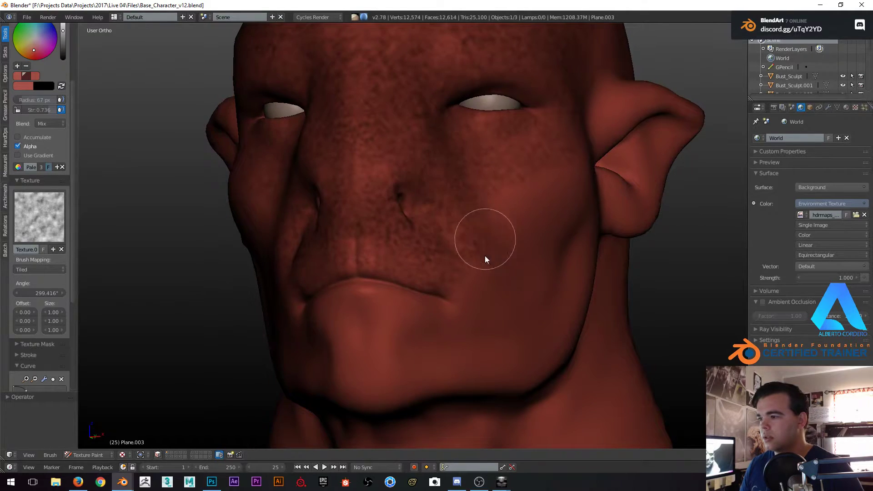
{"action": "middle_click_drag", "start_coordinate": [484, 251], "coordinate": [438, 237]}
{"action": "middle_click_drag", "start_coordinate": [492, 204], "coordinate": [419, 166]}
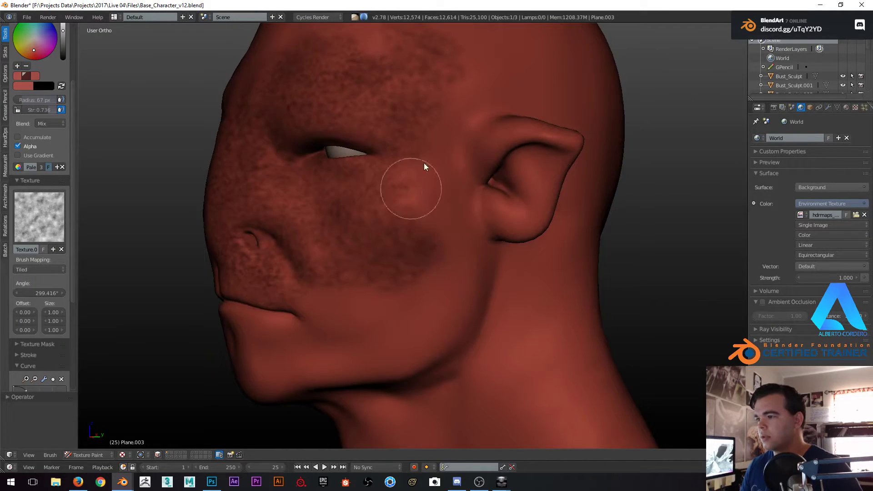
Continue the mottling over the side of the face, the chin, the jaw and around the mouth
{"action": "mouse_move", "coordinate": [398, 258]}
{"action": "middle_mouse_down"}
{"action": "mouse_move", "coordinate": [359, 307]}
{"action": "mouse_move", "coordinate": [377, 296]}
{"action": "mouse_move", "coordinate": [341, 331]}
{"action": "middle_mouse_up"}
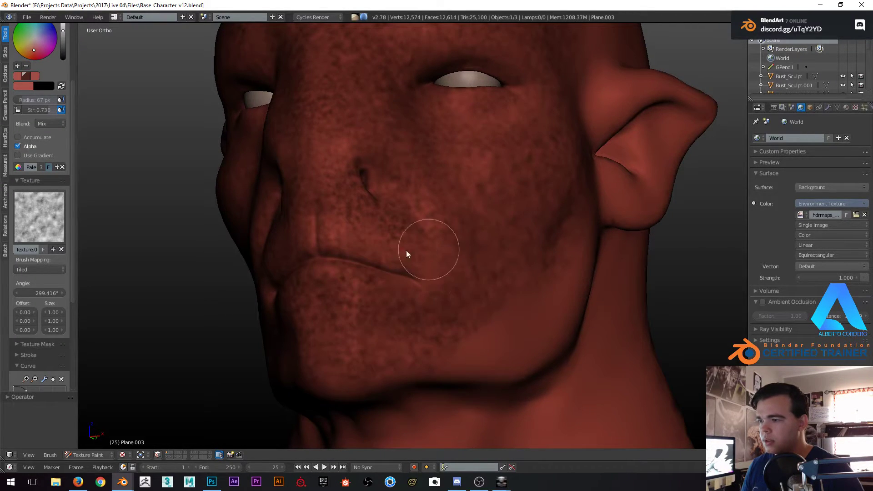
{"action": "mouse_move", "coordinate": [428, 248]}
{"action": "middle_mouse_down"}
{"action": "mouse_move", "coordinate": [337, 229]}
{"action": "mouse_move", "coordinate": [344, 257]}
{"action": "middle_mouse_up"}
{"action": "scroll", "coordinate": [345, 258], "scroll_direction": "up", "scroll_amount": 3}
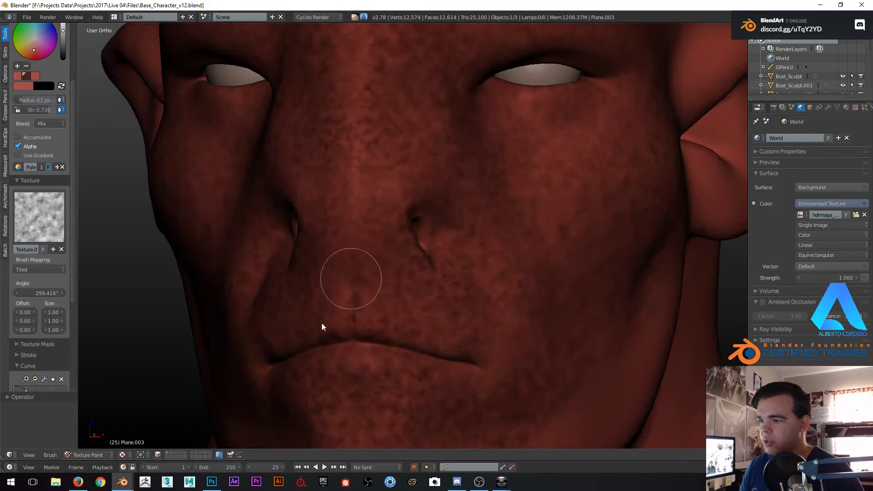
{"action": "scroll", "coordinate": [489, 255], "scroll_direction": "down", "scroll_amount": 4}
{"action": "middle_click_drag", "start_coordinate": [420, 295], "coordinate": [355, 237]}
{"action": "middle_click_drag", "start_coordinate": [347, 207], "coordinate": [396, 220]}
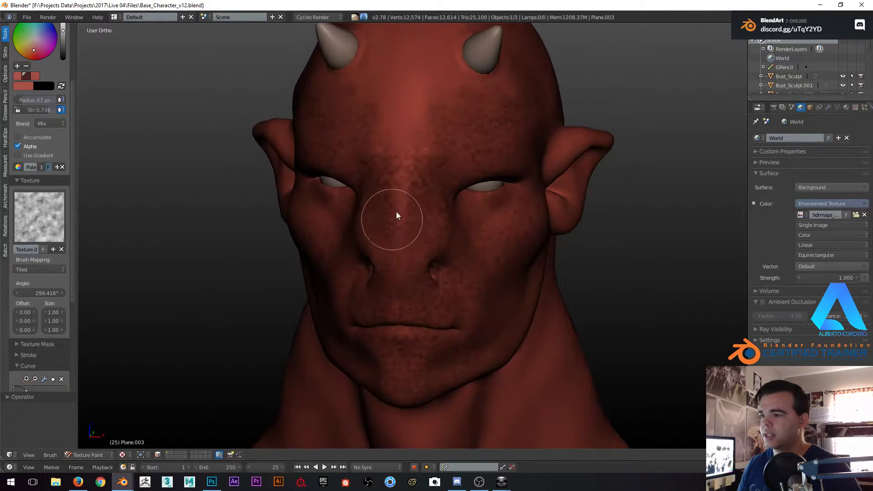
Raise the brush strength to 0.853 and paint mottling between the brows and across the lower forehead
{"action": "scroll", "coordinate": [395, 220], "scroll_direction": "up", "scroll_amount": 1}
{"action": "key", "text": "shift+f"}
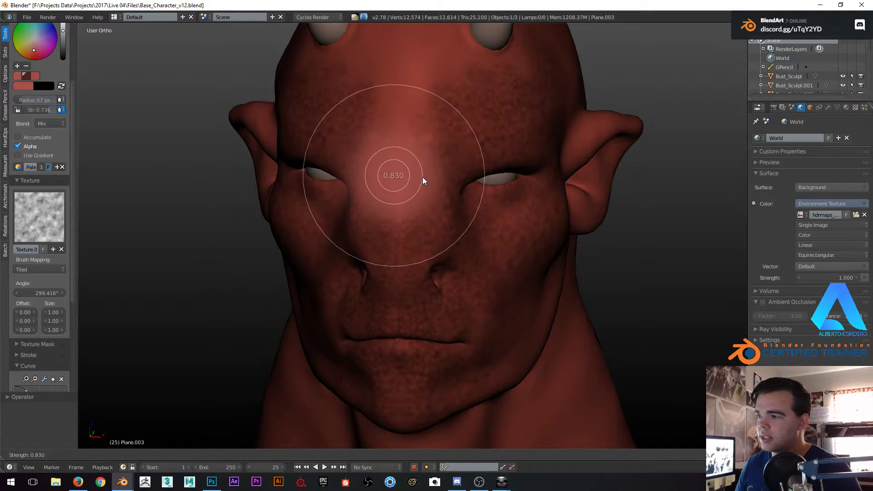
{"action": "left_click", "coordinate": [421, 176]}
{"action": "middle_click_drag", "start_coordinate": [420, 177], "coordinate": [442, 190]}
{"action": "scroll", "coordinate": [455, 163], "scroll_direction": "up", "scroll_amount": 2}
{"action": "middle_click_drag", "start_coordinate": [471, 125], "coordinate": [459, 133]}
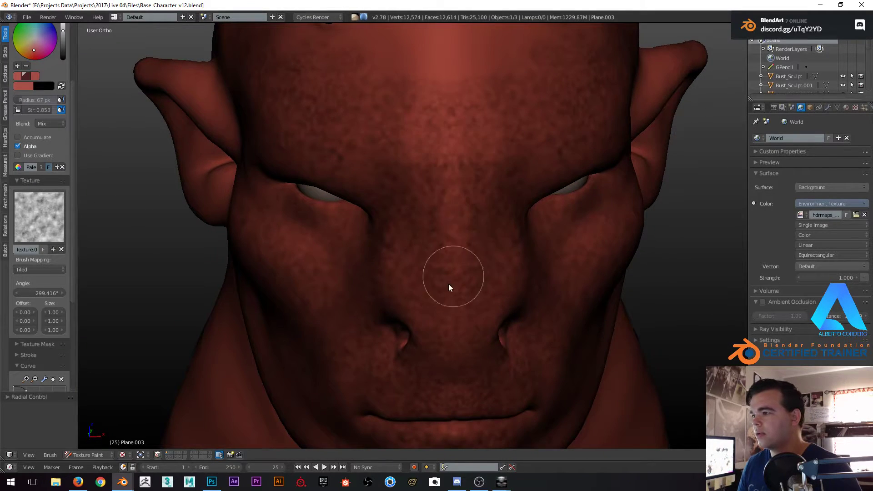
Paint stronger dark spots over the nose bridge and nose tip
{"action": "middle_click_drag", "start_coordinate": [452, 283], "coordinate": [415, 129]}
{"action": "middle_click_drag", "start_coordinate": [438, 207], "coordinate": [468, 82]}
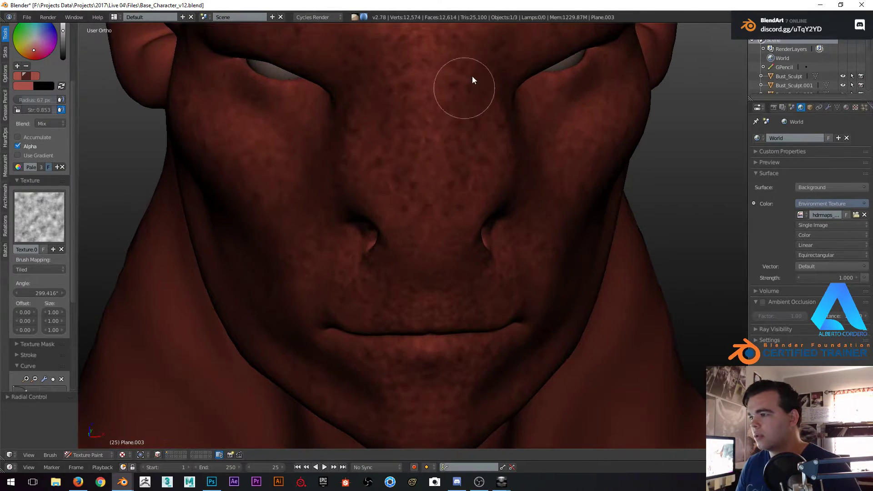
{"action": "middle_click_drag", "start_coordinate": [443, 252], "coordinate": [401, 124]}
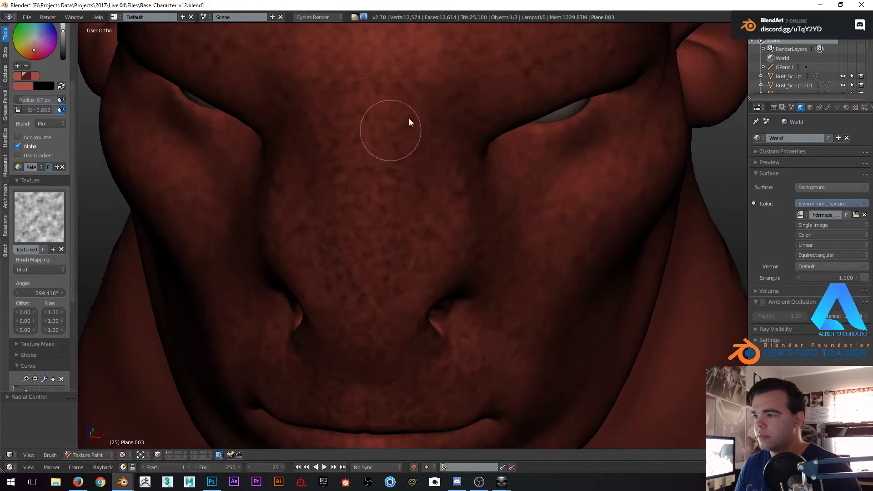
{"action": "middle_click_drag", "start_coordinate": [374, 210], "coordinate": [364, 275]}
{"action": "middle_click_drag", "start_coordinate": [351, 151], "coordinate": [341, 195]}
Turn off X symmetry for painting and add uneven dark spots between the brows and on the nose
{"action": "scroll", "coordinate": [45, 209], "scroll_direction": "down", "scroll_amount": 8}
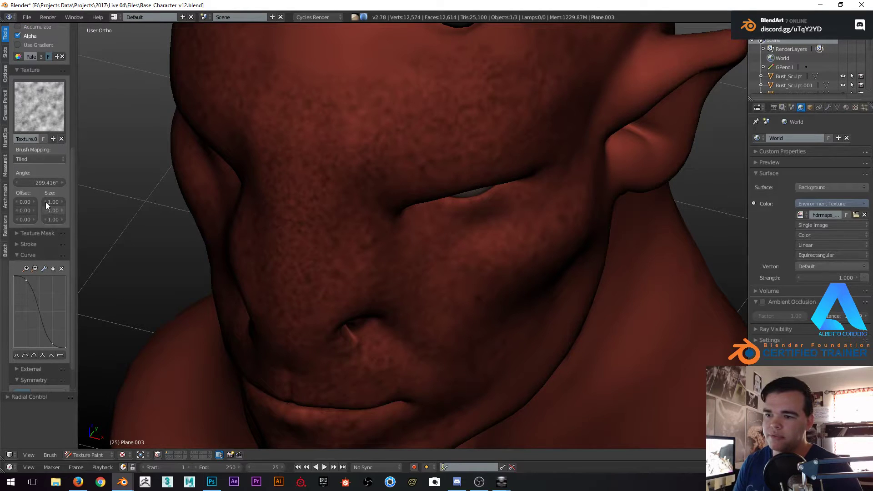
{"action": "left_click", "coordinate": [24, 363]}
{"action": "middle_click_drag", "start_coordinate": [319, 176], "coordinate": [421, 149]}
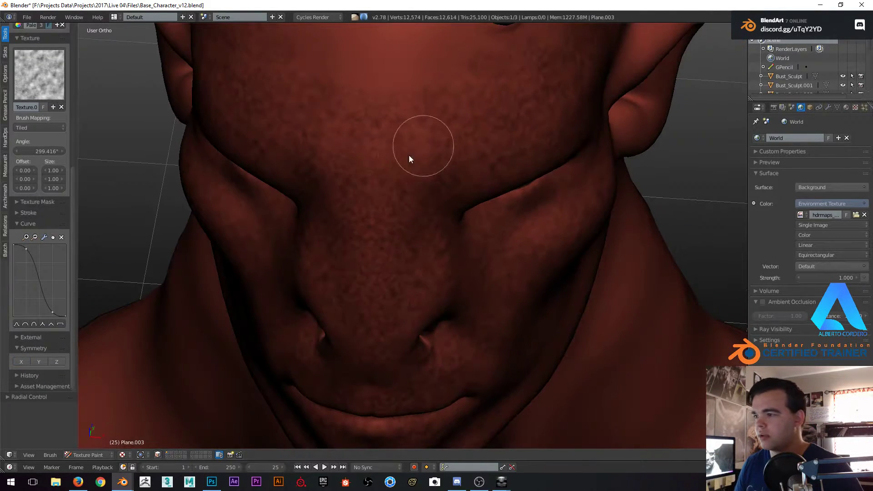
{"action": "scroll", "coordinate": [401, 236], "scroll_direction": "up", "scroll_amount": 2}
{"action": "middle_click_drag", "start_coordinate": [402, 262], "coordinate": [405, 244]}
{"action": "middle_click_drag", "start_coordinate": [440, 296], "coordinate": [392, 248]}
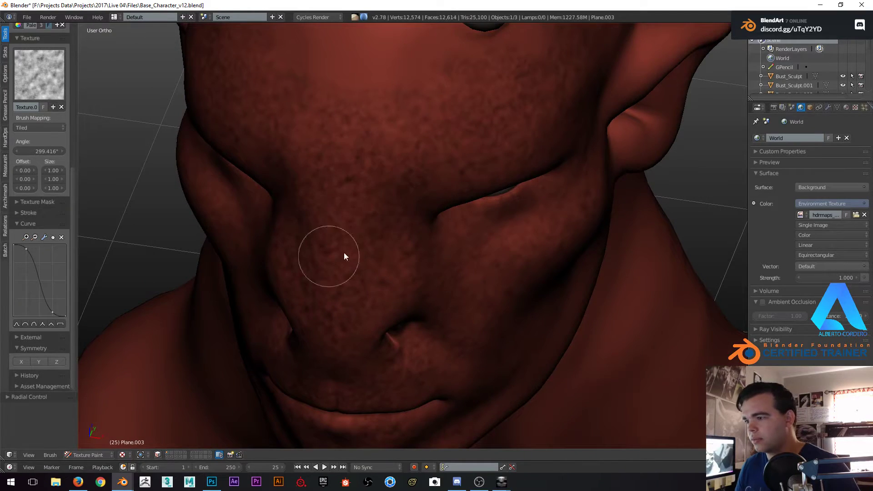
Add uneven dark spots over the sides of the nose and below the inner corner of the eye
{"action": "middle_click_drag", "start_coordinate": [364, 279], "coordinate": [485, 163]}
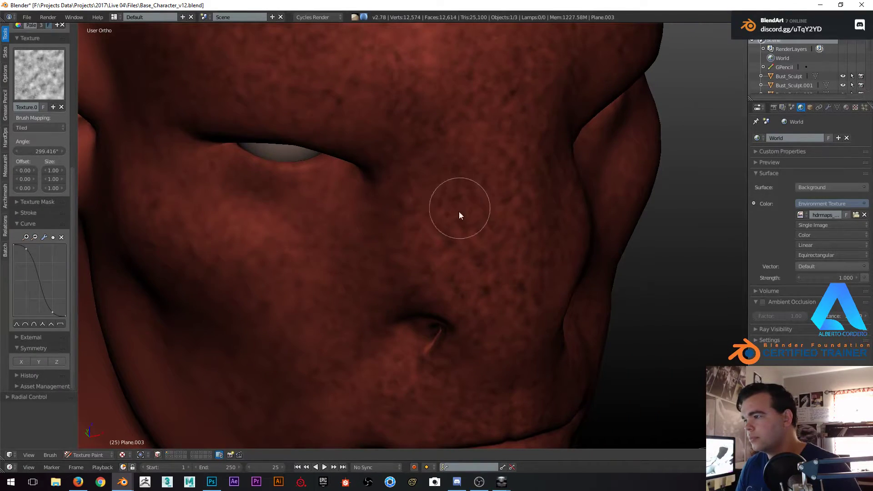
{"action": "mouse_move", "coordinate": [500, 272]}
{"action": "middle_mouse_down"}
{"action": "mouse_move", "coordinate": [231, 260]}
{"action": "mouse_move", "coordinate": [266, 154]}
{"action": "middle_mouse_up"}
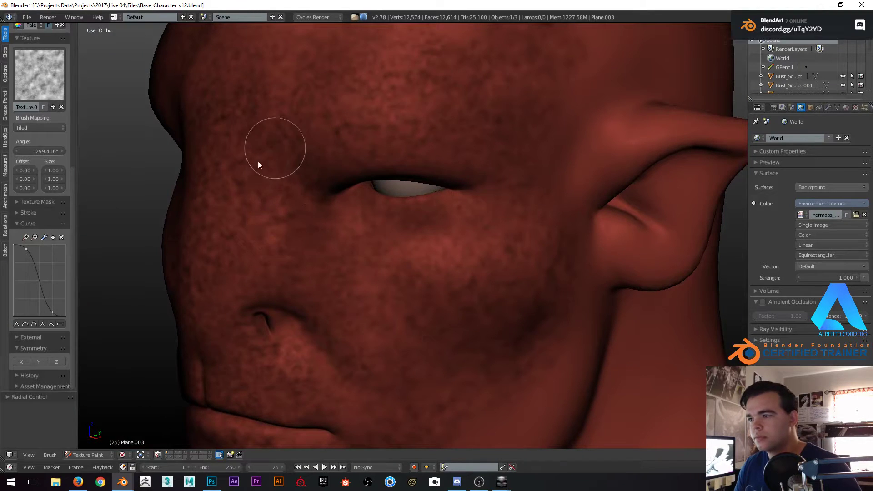
{"action": "middle_click_drag", "start_coordinate": [269, 264], "coordinate": [324, 170]}
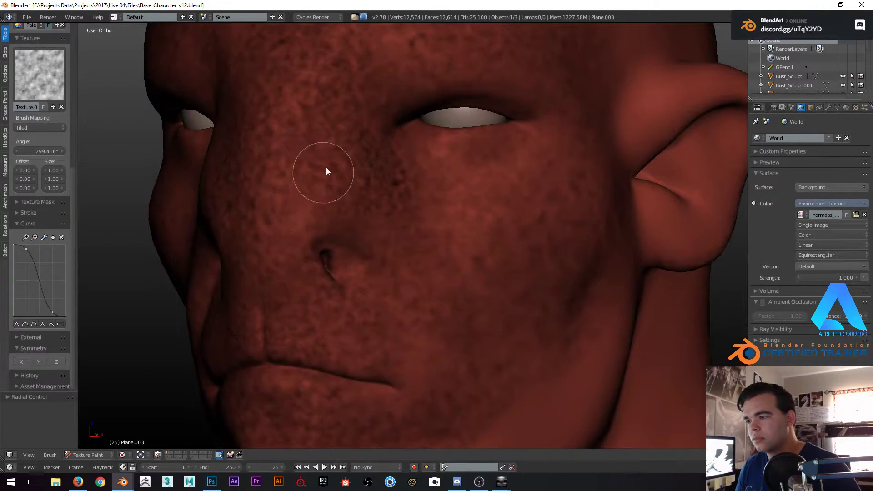
{"action": "scroll", "coordinate": [42, 297], "scroll_direction": "up", "scroll_amount": 10}
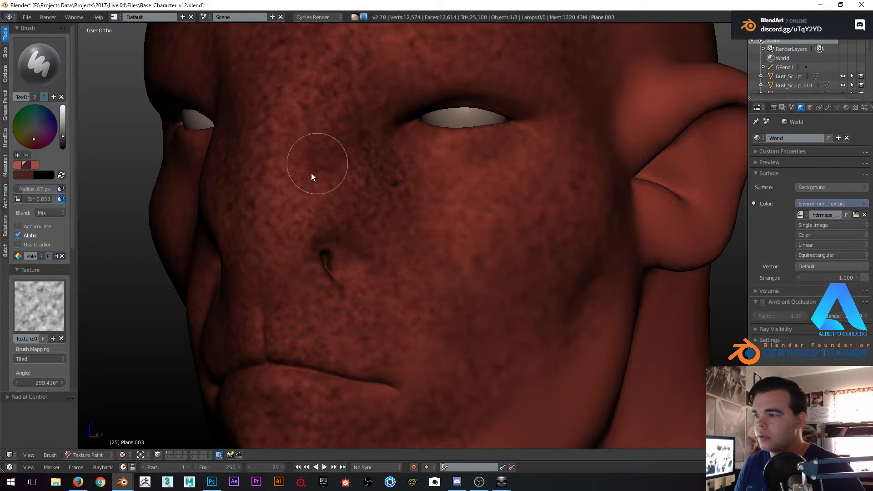
{"action": "middle_click_drag", "start_coordinate": [394, 205], "coordinate": [439, 203]}
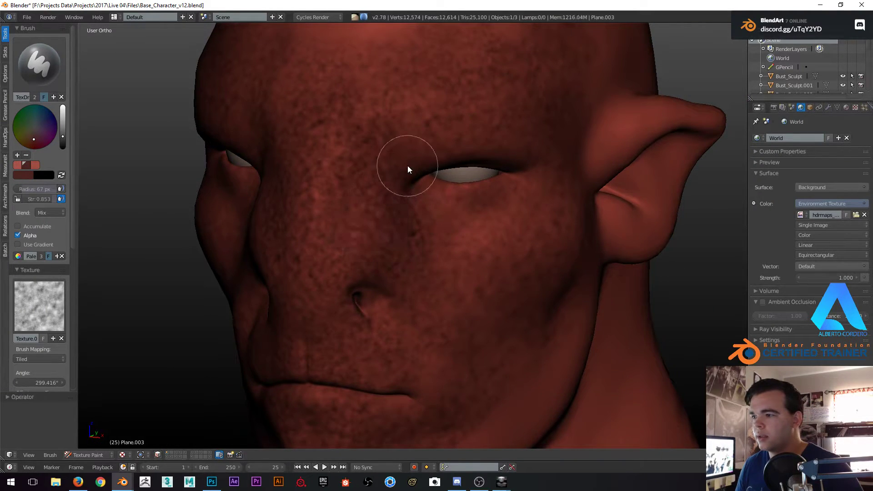
Turn X symmetry back on and paint mirrored dark patches beside the nose, around the inner eye corners and over the inner brows
{"action": "scroll", "coordinate": [57, 206], "scroll_direction": "down", "scroll_amount": 6}
{"action": "scroll", "coordinate": [21, 348], "scroll_direction": "down", "scroll_amount": 6}
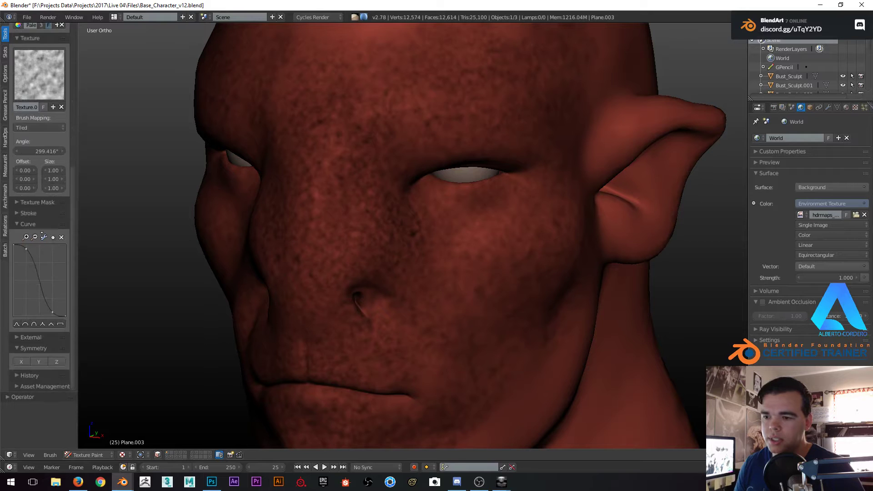
{"action": "middle_click_drag", "start_coordinate": [127, 282], "coordinate": [350, 192]}
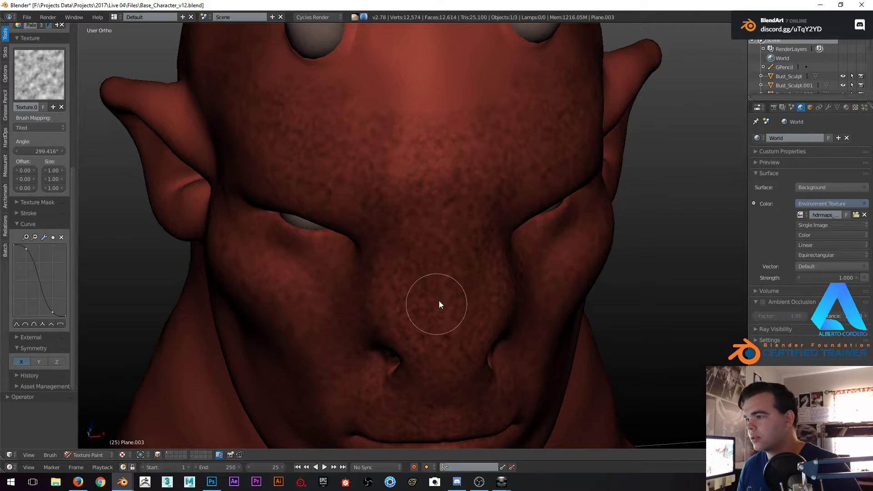
{"action": "middle_click_drag", "start_coordinate": [396, 299], "coordinate": [365, 283]}
{"action": "middle_click_drag", "start_coordinate": [350, 234], "coordinate": [315, 152]}
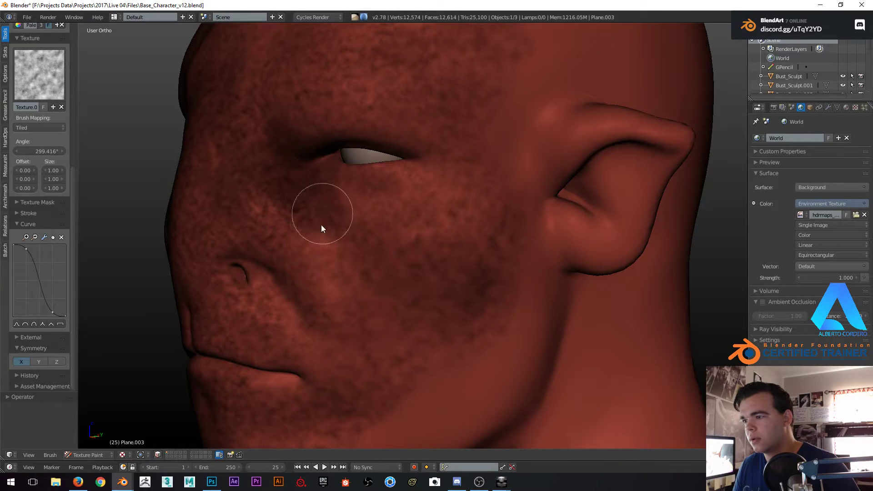
{"action": "scroll", "coordinate": [347, 236], "scroll_direction": "up", "scroll_amount": 3}
{"action": "mouse_move", "coordinate": [322, 321]}
{"action": "middle_mouse_down"}
{"action": "mouse_move", "coordinate": [376, 302]}
{"action": "mouse_move", "coordinate": [312, 190]}
{"action": "mouse_move", "coordinate": [369, 194]}
{"action": "mouse_move", "coordinate": [313, 145]}
{"action": "mouse_move", "coordinate": [261, 175]}
{"action": "mouse_move", "coordinate": [270, 161]}
{"action": "mouse_move", "coordinate": [337, 189]}
{"action": "mouse_move", "coordinate": [350, 171]}
{"action": "middle_mouse_up"}
{"action": "mouse_move", "coordinate": [335, 104]}
{"action": "middle_mouse_down"}
{"action": "mouse_move", "coordinate": [385, 167]}
{"action": "mouse_move", "coordinate": [382, 187]}
{"action": "mouse_move", "coordinate": [337, 227]}
{"action": "middle_mouse_up"}
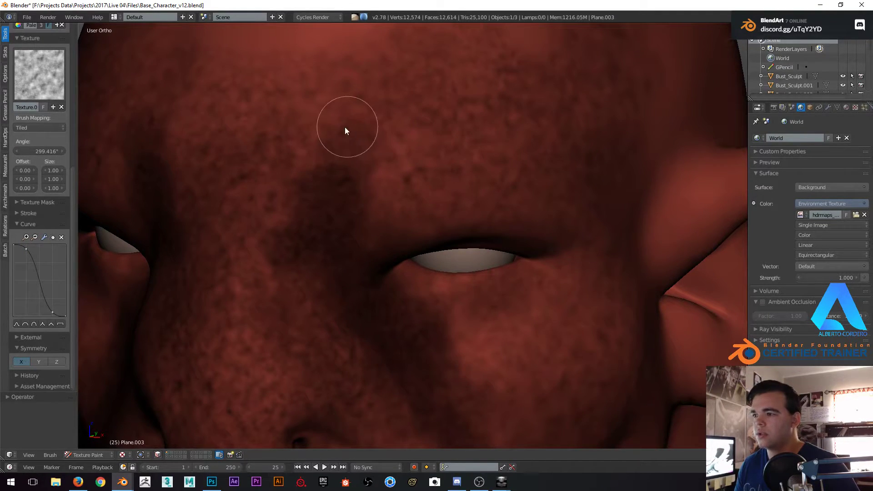
{"action": "scroll", "coordinate": [360, 212], "scroll_direction": "down", "scroll_amount": 5}
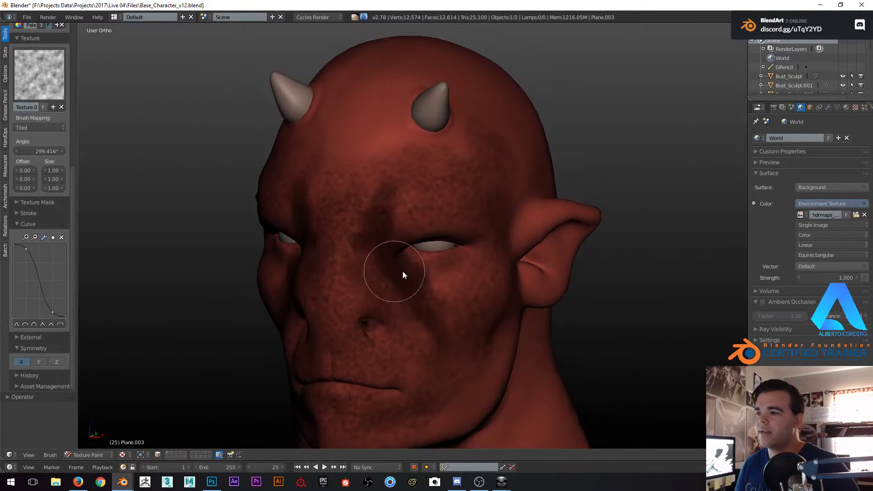
Deepen the dark streaks rising from the inner brows onto the lower forehead
{"action": "middle_click_drag", "start_coordinate": [399, 269], "coordinate": [430, 272]}
{"action": "mouse_move", "coordinate": [344, 193]}
{"action": "middle_mouse_down"}
{"action": "mouse_move", "coordinate": [462, 191]}
{"action": "mouse_move", "coordinate": [450, 231]}
{"action": "middle_mouse_up"}
{"action": "scroll", "coordinate": [433, 168], "scroll_direction": "up", "scroll_amount": 6}
{"action": "scroll", "coordinate": [437, 223], "scroll_direction": "down", "scroll_amount": 1}
{"action": "scroll", "coordinate": [465, 236], "scroll_direction": "up", "scroll_amount": 1}
{"action": "left_click_drag", "start_coordinate": [483, 264], "coordinate": [477, 245]}
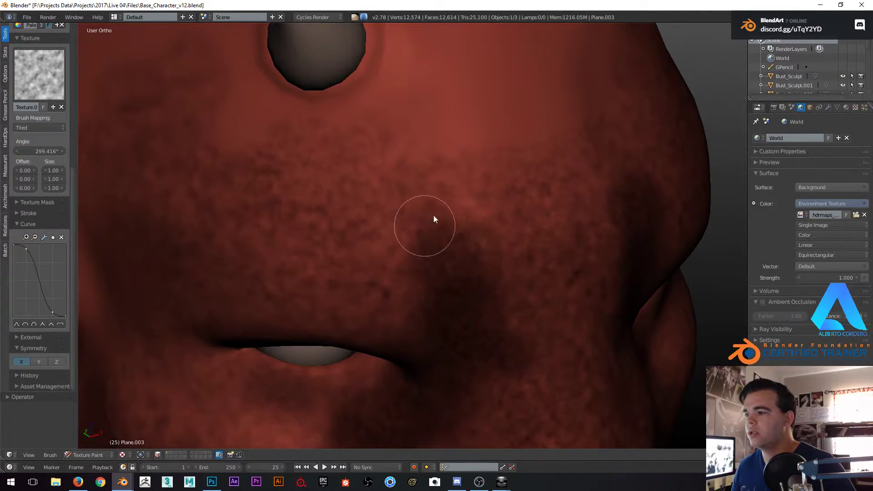
{"action": "scroll", "coordinate": [434, 234], "scroll_direction": "down", "scroll_amount": 5}
{"action": "middle_click_drag", "start_coordinate": [456, 264], "coordinate": [463, 198]}
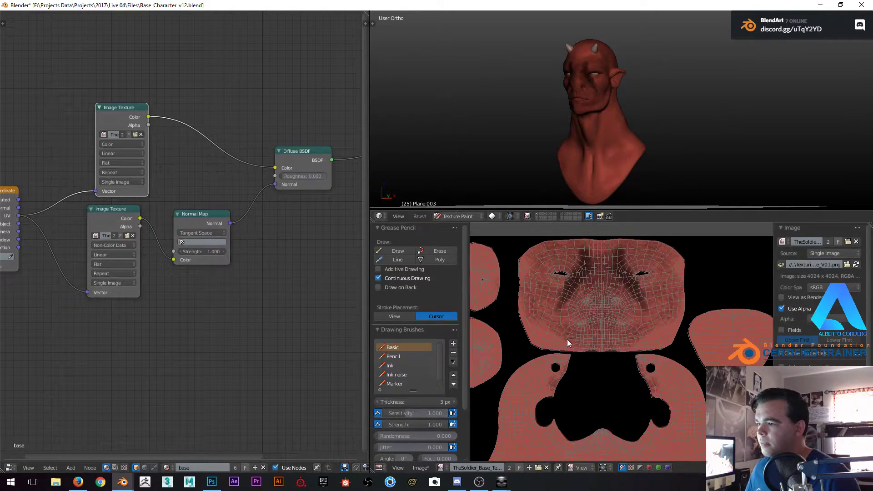
Make a single-user copy of the base texture image and rename it TheSoldier_Base_Texture_V02
{"action": "key", "text": "shift+space"}
{"action": "scroll", "coordinate": [401, 238], "scroll_direction": "down", "scroll_amount": 4}
{"action": "scroll", "coordinate": [402, 238], "scroll_direction": "up", "scroll_amount": 3}
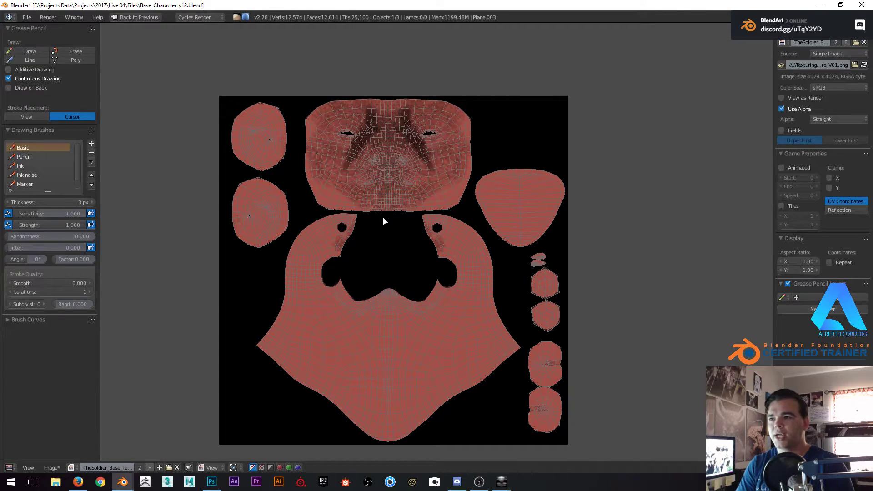
{"action": "left_click", "coordinate": [138, 467]}
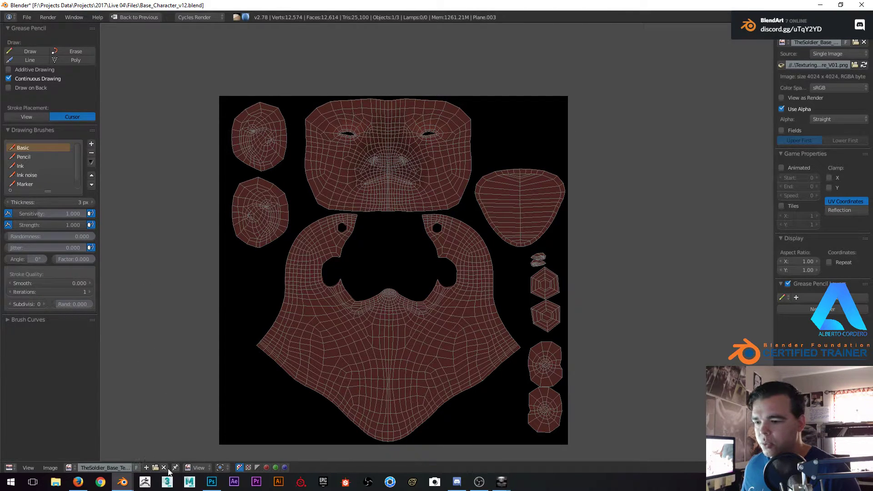
{"action": "left_click", "coordinate": [119, 468]}
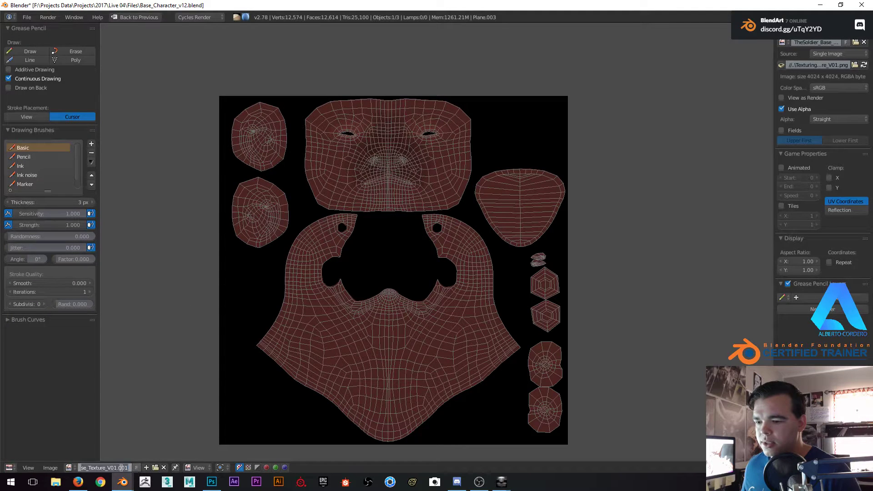
{"action": "left_click_drag", "start_coordinate": [90, 470], "coordinate": [137, 468]}
{"action": "left_click", "coordinate": [107, 468]}
{"action": "left_click", "coordinate": [121, 467]}
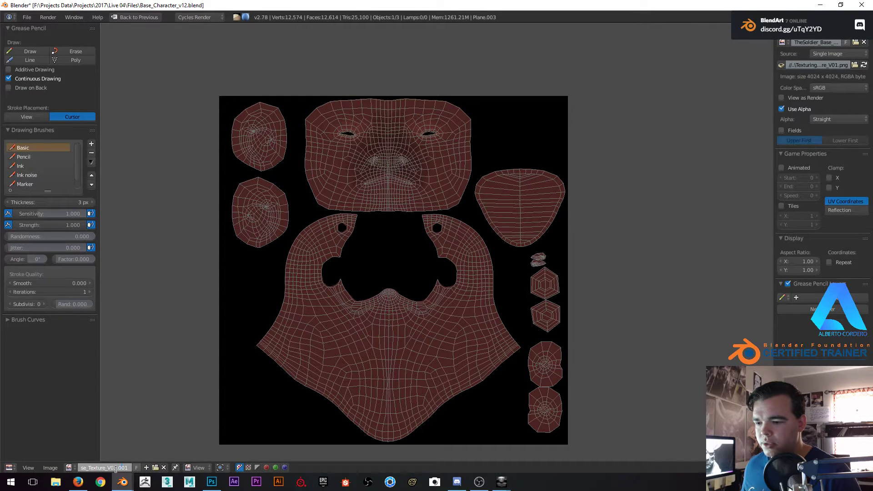
{"action": "key", "text": "Return"}
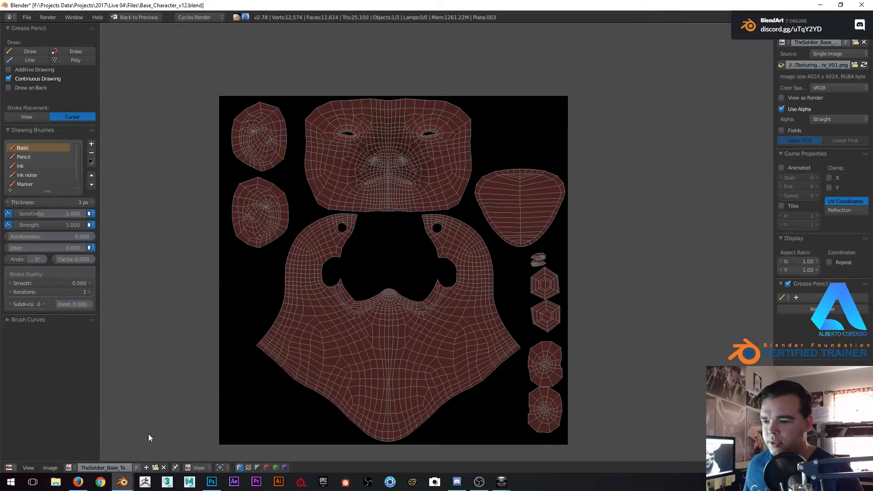
{"action": "key", "text": "shift+space"}
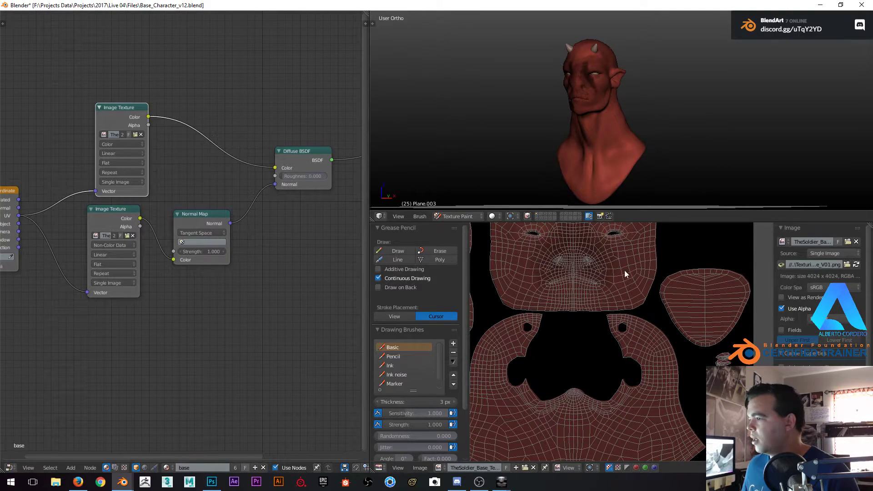
Duplicate the colour Image Texture node and place the copy above the original
{"action": "middle_click_drag", "start_coordinate": [122, 151], "coordinate": [176, 170]}
{"action": "scroll", "coordinate": [175, 148], "scroll_direction": "up", "scroll_amount": 4}
{"action": "scroll", "coordinate": [184, 129], "scroll_direction": "down", "scroll_amount": 3}
{"action": "scroll", "coordinate": [172, 164], "scroll_direction": "down", "scroll_amount": 2}
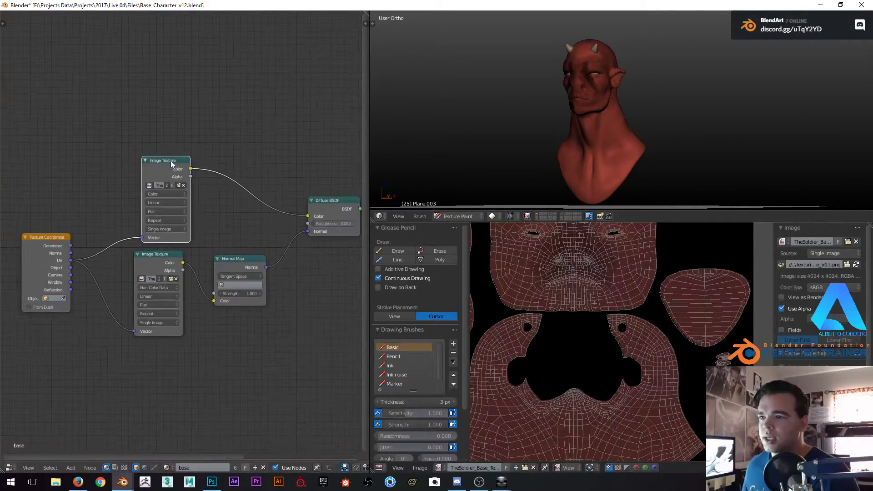
{"action": "key", "text": "shift+d"}
{"action": "left_click", "coordinate": [167, 86]}
{"action": "middle_click_drag", "start_coordinate": [194, 114], "coordinate": [123, 152]}
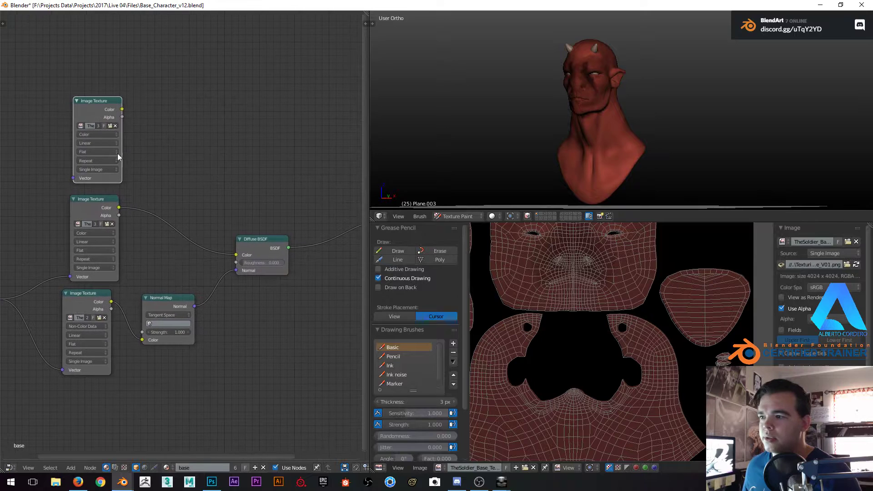
Duplicate the Diffuse BSDF node and place the copy above the original
{"action": "middle_click_drag", "start_coordinate": [249, 254], "coordinate": [229, 260]}
{"action": "left_click", "coordinate": [242, 248]}
{"action": "key", "text": "shift+d"}
{"action": "left_click", "coordinate": [264, 138]}
{"action": "middle_click_drag", "start_coordinate": [265, 231], "coordinate": [168, 228]}
Insert a Mix colour node before the Material Output and connect the duplicated Diffuse BSDF to it
{"action": "key", "text": "shift+a"}
{"action": "mouse_move", "coordinate": [242, 244]}
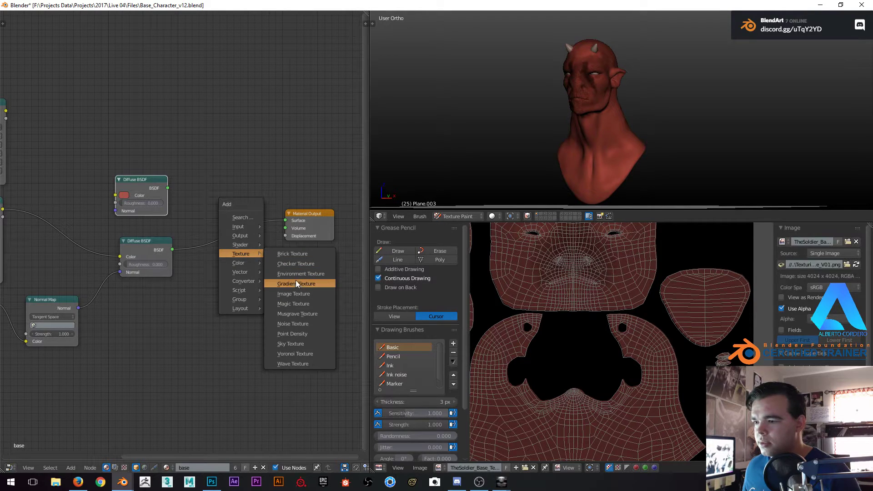
{"action": "left_click", "coordinate": [293, 314]}
{"action": "left_click", "coordinate": [207, 205]}
{"action": "left_click_drag", "start_coordinate": [169, 190], "coordinate": [209, 250]}
Link the duplicated Image Texture's colour to the duplicated Diffuse BSDF and the UV coordinates to its vector, then select that texture node
{"action": "scroll", "coordinate": [182, 217], "scroll_direction": "up", "scroll_amount": 2}
{"action": "middle_click_drag", "start_coordinate": [183, 207], "coordinate": [273, 238]}
{"action": "left_click_drag", "start_coordinate": [65, 124], "coordinate": [66, 208]}
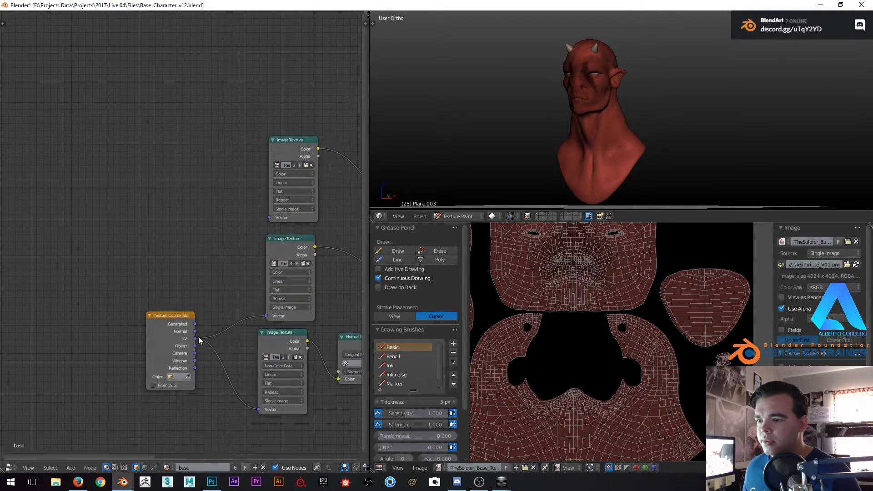
{"action": "left_click_drag", "start_coordinate": [199, 340], "coordinate": [269, 217]}
{"action": "middle_click_drag", "start_coordinate": [287, 233], "coordinate": [136, 233]}
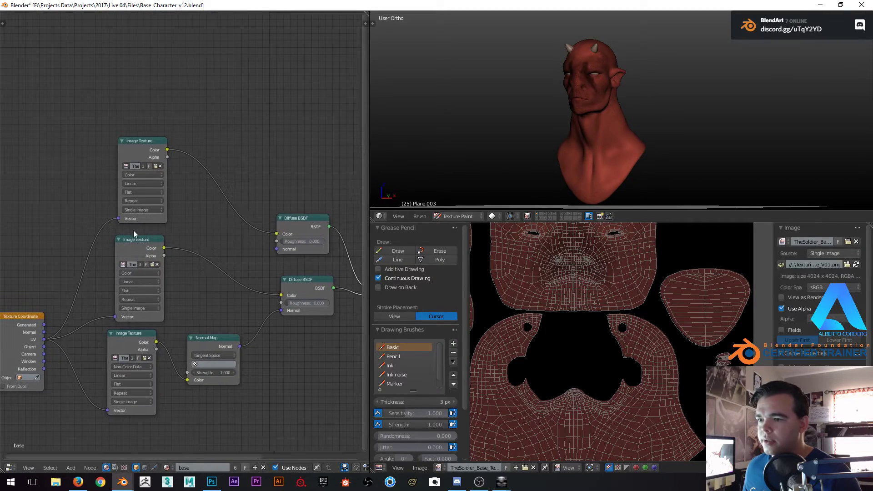
{"action": "left_click", "coordinate": [138, 141]}
{"action": "scroll", "coordinate": [609, 100], "scroll_direction": "up", "scroll_amount": 3}
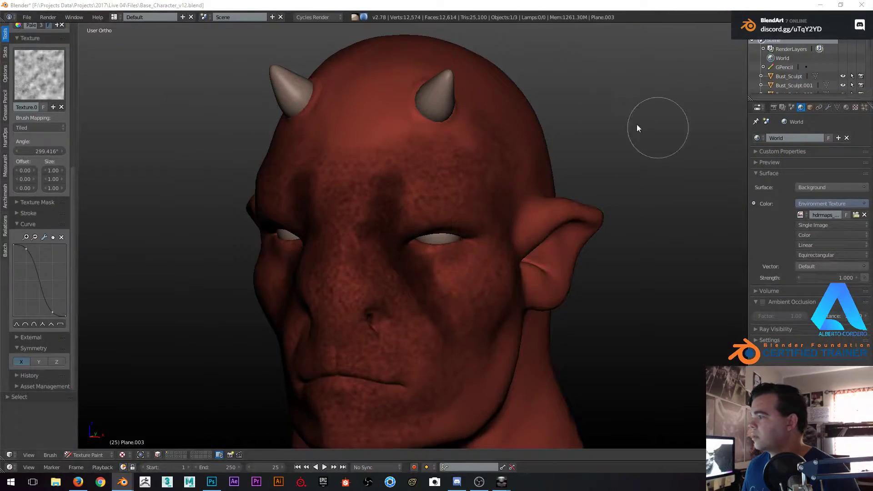
Switch to the Fill brush, pick the lighter red palette colour and fill the bust's skin with it
{"action": "middle_click_drag", "start_coordinate": [335, 114], "coordinate": [323, 247]}
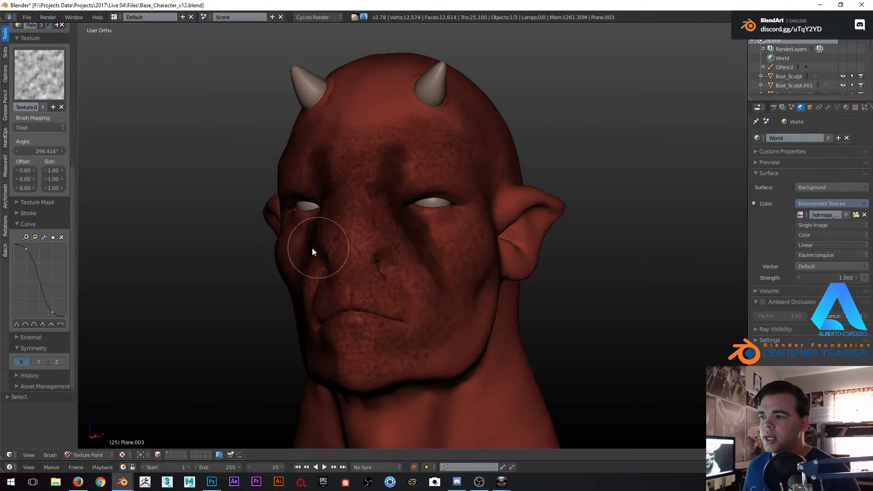
{"action": "scroll", "coordinate": [44, 77], "scroll_direction": "up", "scroll_amount": 10}
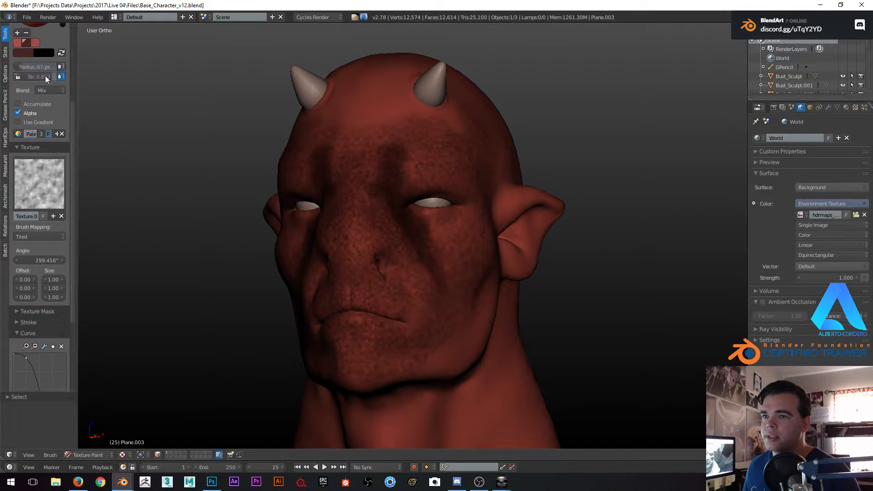
{"action": "left_click", "coordinate": [18, 166]}
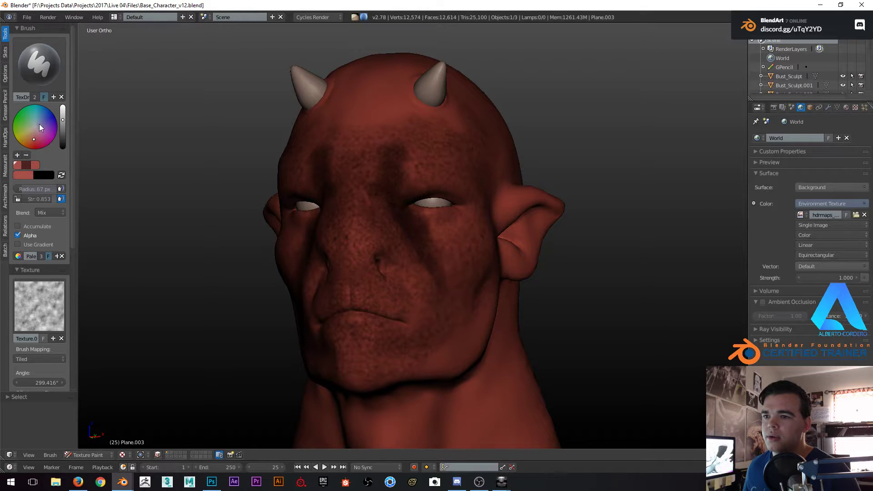
{"action": "left_click", "coordinate": [40, 63]}
{"action": "left_click", "coordinate": [73, 121]}
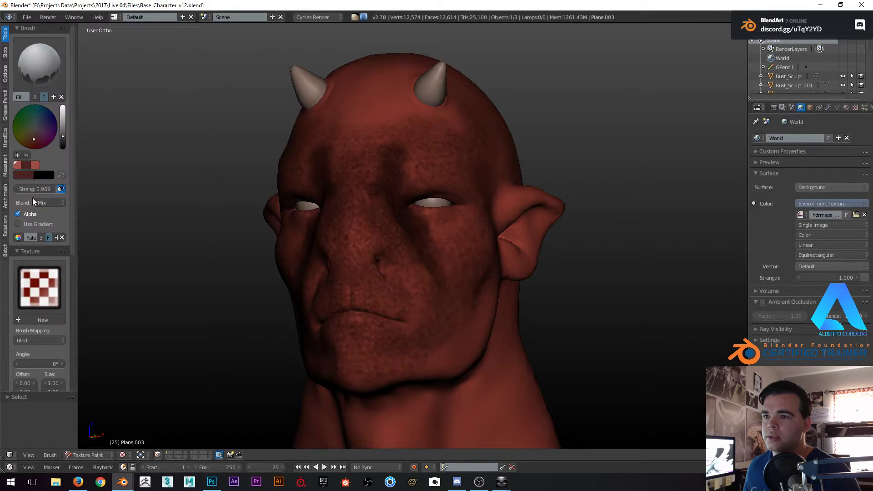
{"action": "left_click", "coordinate": [23, 164]}
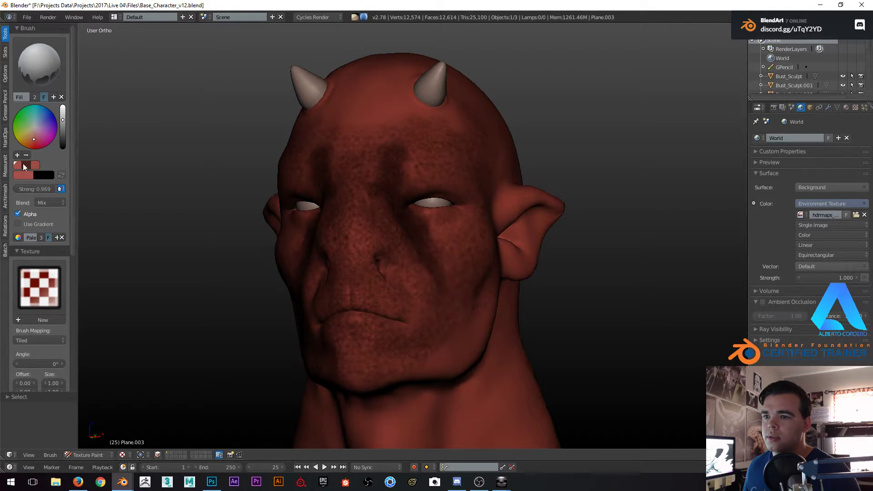
{"action": "left_click", "coordinate": [343, 163]}
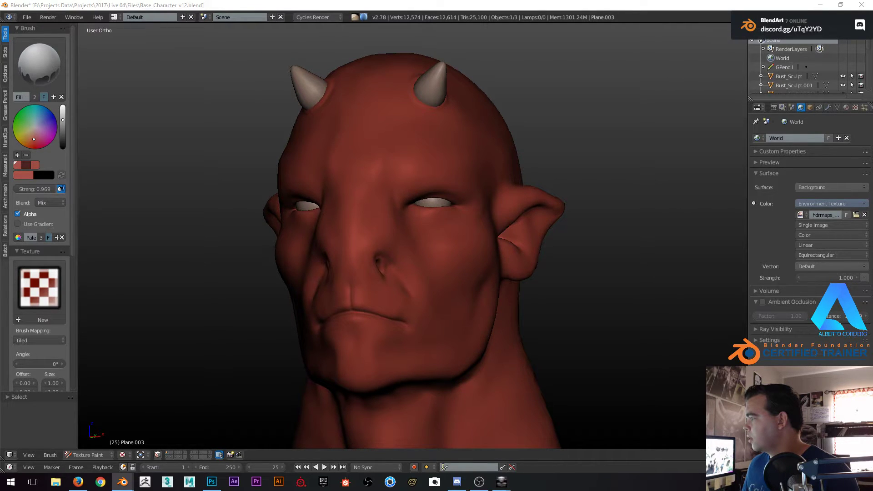
Assign TheSoldier_Base_Texture_V01 to the original colour Image Texture node in the node editor window
{"action": "left_click_drag", "start_coordinate": [872, 29], "coordinate": [490, 29]}
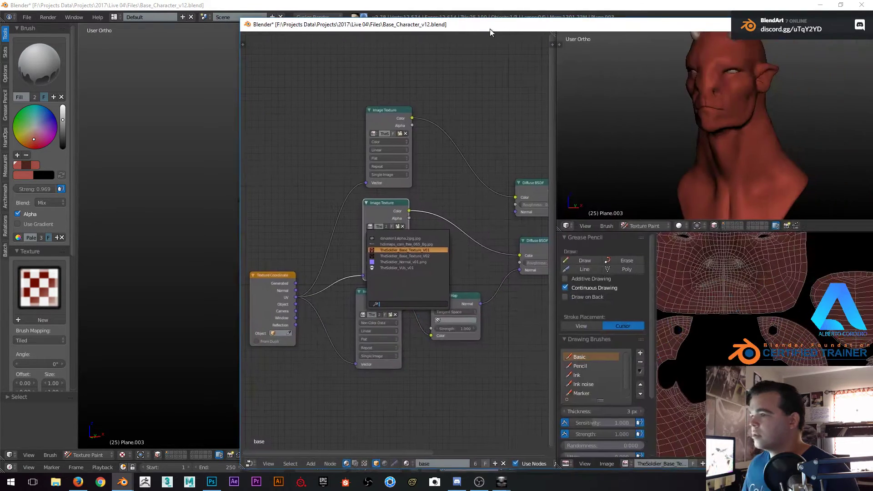
{"action": "left_click", "coordinate": [405, 249]}
{"action": "left_click_drag", "start_coordinate": [568, 28], "coordinate": [461, 19]}
{"action": "scroll", "coordinate": [411, 148], "scroll_direction": "down", "scroll_amount": 2}
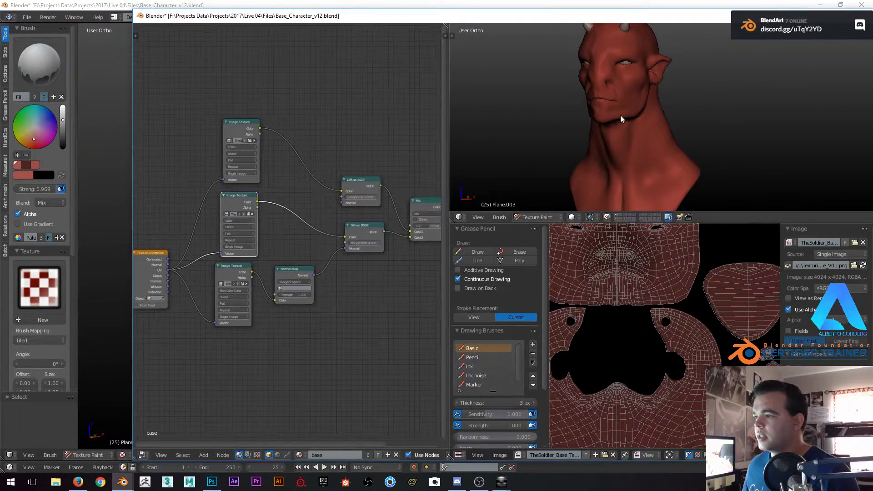
Show the bust with rendered shading in the second window's 3D view and toggle a scene layer's visibility
{"action": "key", "text": "shift+z"}
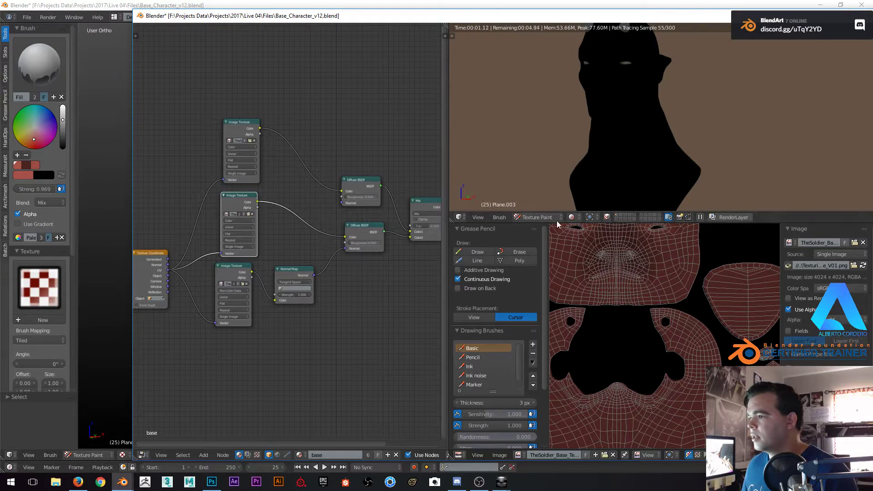
{"action": "left_click", "coordinate": [617, 220], "text": "shift"}
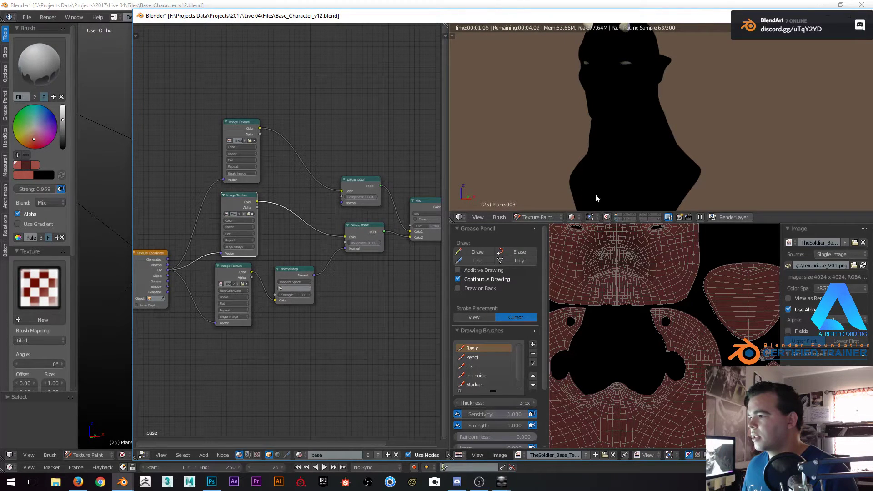
{"action": "left_click_drag", "start_coordinate": [577, 18], "coordinate": [560, 18]}
Set the colour Mix node joining the two Diffuse BSDF nodes to Multiply
{"action": "middle_click_drag", "start_coordinate": [395, 187], "coordinate": [266, 166]}
{"action": "scroll", "coordinate": [268, 170], "scroll_direction": "up", "scroll_amount": 2}
{"action": "left_click", "coordinate": [278, 180]}
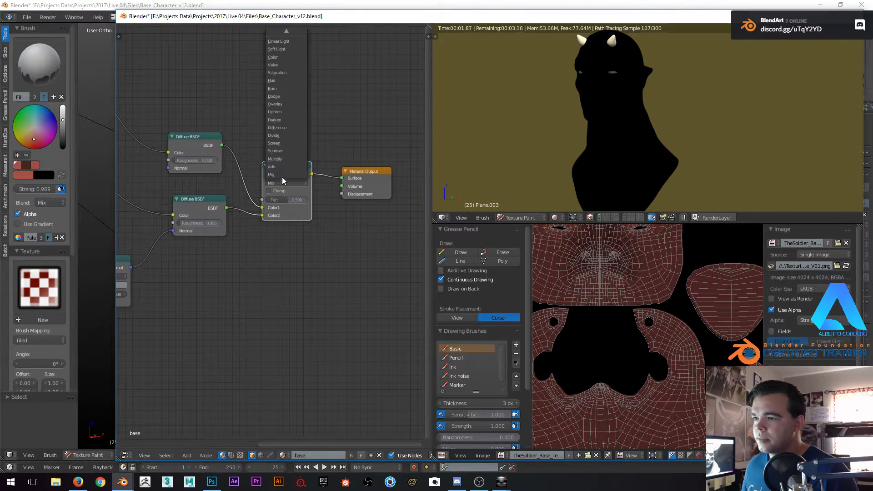
{"action": "left_click", "coordinate": [277, 159]}
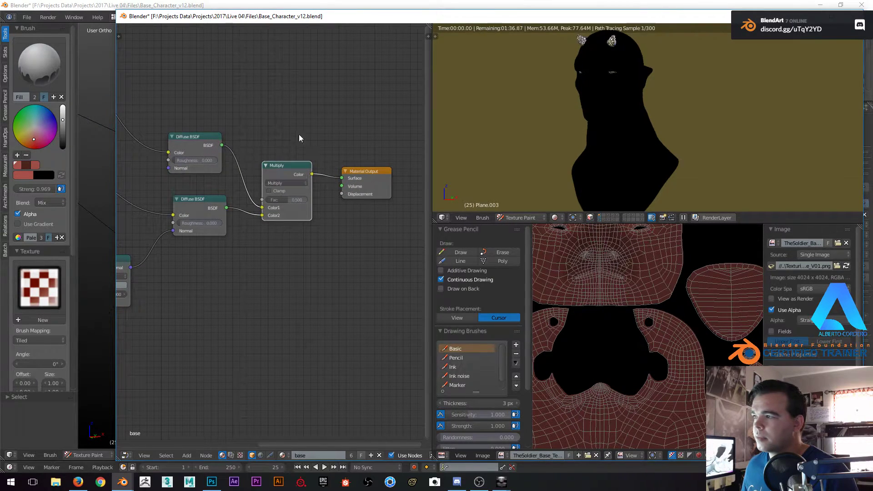
Replace the colour Multiply node with a Mix Shader combining both Diffuse BSDFs and feeding the Material Output's surface
{"action": "key", "text": "x"}
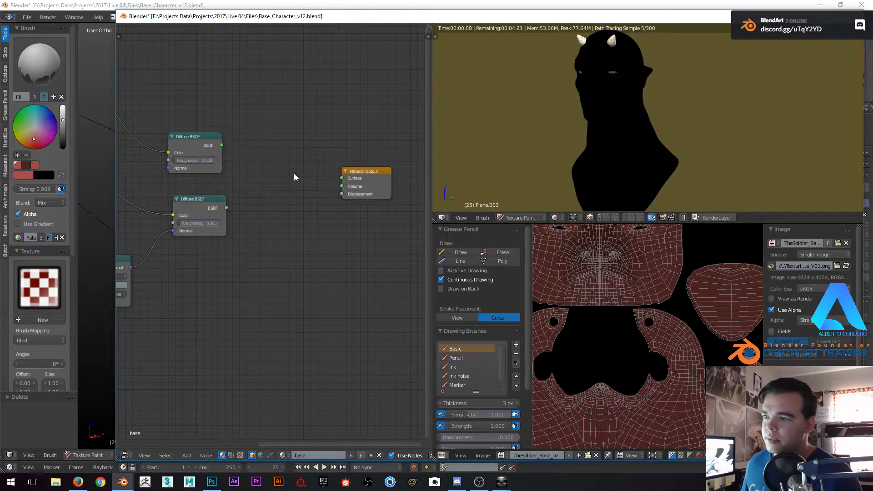
{"action": "key", "text": "shift+a"}
{"action": "mouse_move", "coordinate": [293, 175]}
{"action": "mouse_move", "coordinate": [284, 156]}
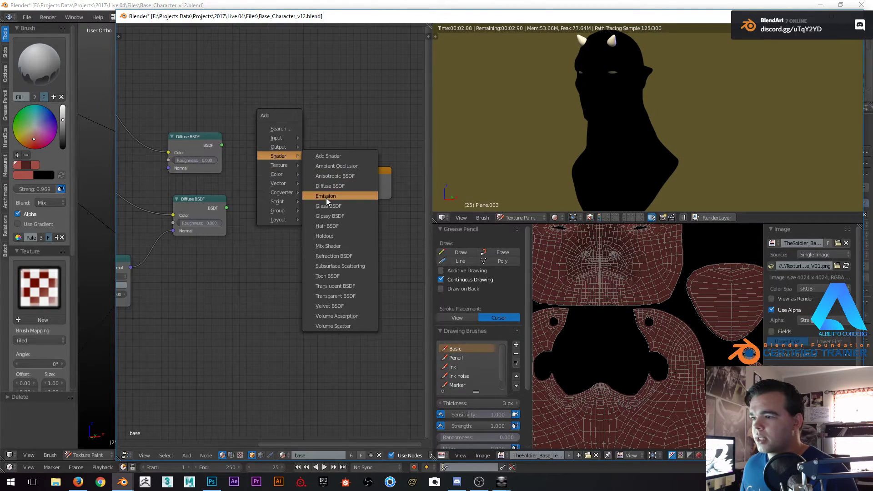
{"action": "left_click", "coordinate": [328, 246]}
{"action": "left_click_drag", "start_coordinate": [223, 148], "coordinate": [226, 208]}
{"action": "left_click_drag", "start_coordinate": [309, 168], "coordinate": [342, 178]}
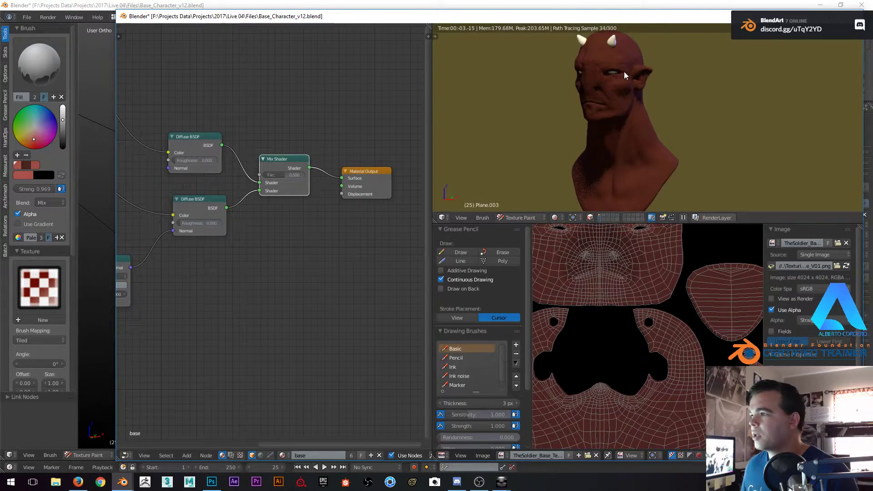
Examine the blended skin on the bust's face up close in the rendered 3D view, enlarged to fill the second window
{"action": "scroll", "coordinate": [619, 70], "scroll_direction": "up", "scroll_amount": 2}
{"action": "middle_click_drag", "start_coordinate": [595, 72], "coordinate": [592, 100]}
{"action": "scroll", "coordinate": [588, 95], "scroll_direction": "up", "scroll_amount": 4}
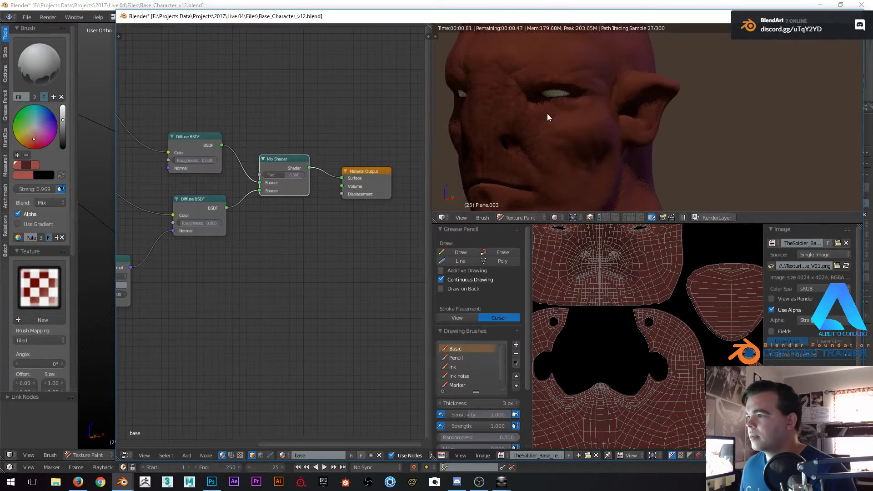
{"action": "scroll", "coordinate": [547, 113], "scroll_direction": "up", "scroll_amount": 2}
{"action": "scroll", "coordinate": [610, 107], "scroll_direction": "up", "scroll_amount": 1}
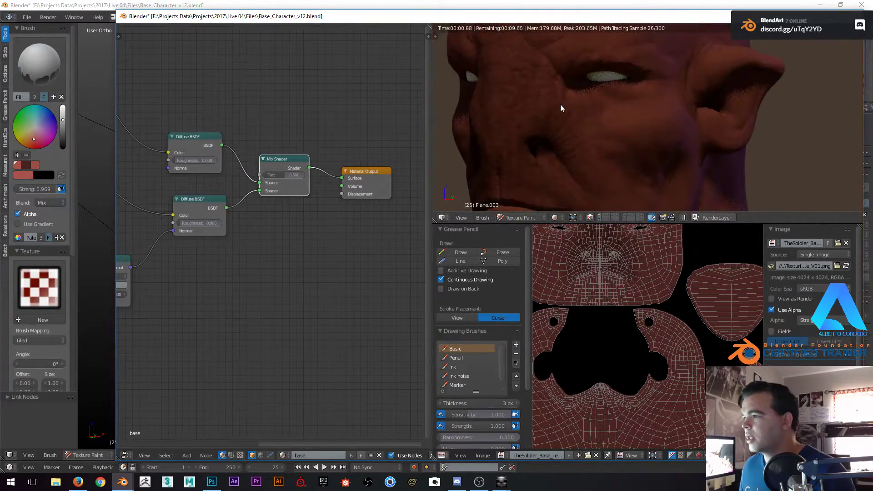
{"action": "key", "text": "shift+space"}
{"action": "middle_click_drag", "start_coordinate": [383, 179], "coordinate": [471, 113], "text": "shift"}
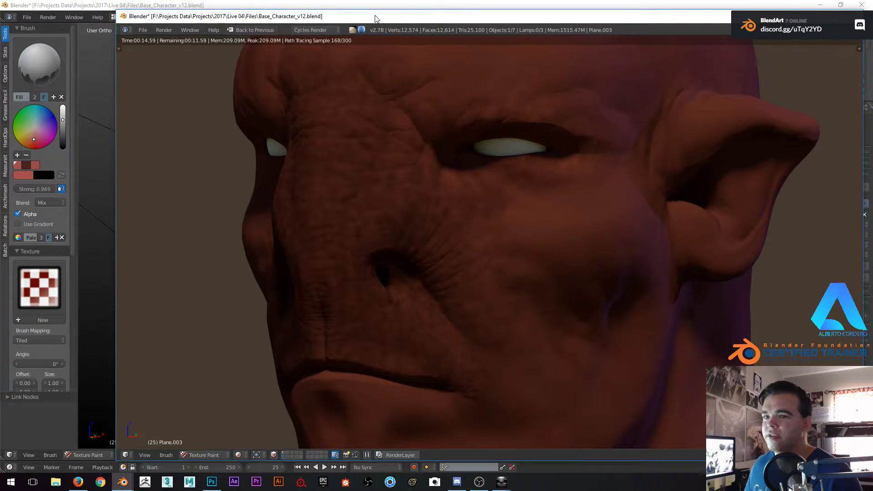
Restore the second window's split layout, turn off its rendered shading and return to the main window
{"action": "mouse_move", "coordinate": [375, 18]}
{"action": "left_mouse_down"}
{"action": "mouse_move", "coordinate": [609, 26]}
{"action": "mouse_move", "coordinate": [610, 38]}
{"action": "mouse_move", "coordinate": [286, 22]}
{"action": "mouse_move", "coordinate": [301, 20]}
{"action": "left_mouse_up"}
{"action": "key", "text": "ctrl+Up"}
{"action": "scroll", "coordinate": [538, 150], "scroll_direction": "down", "scroll_amount": 5}
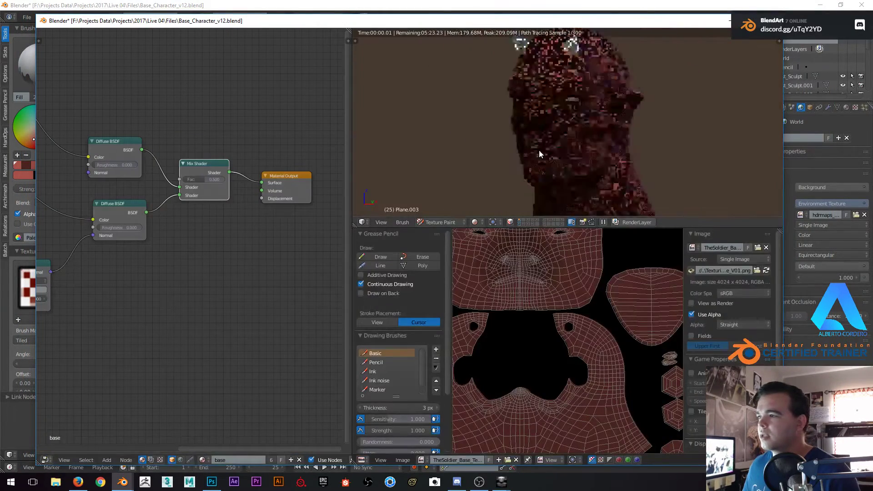
{"action": "key", "text": "shift+z"}
{"action": "left_click", "coordinate": [487, 7]}
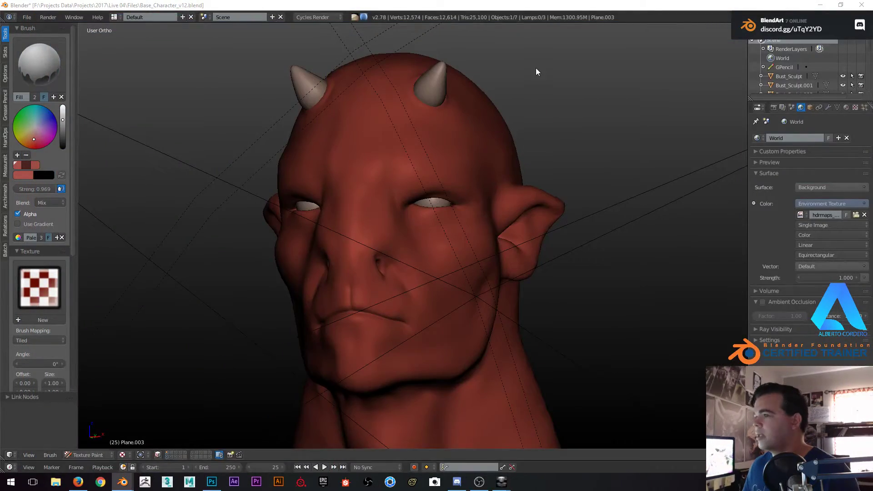
Switch the texture properties from the world's environment texture to the base material's Image Texture.001
{"action": "middle_click_drag", "start_coordinate": [487, 191], "coordinate": [448, 195]}
{"action": "scroll", "coordinate": [448, 194], "scroll_direction": "down", "scroll_amount": 3}
{"action": "scroll", "coordinate": [448, 198], "scroll_direction": "up", "scroll_amount": 3}
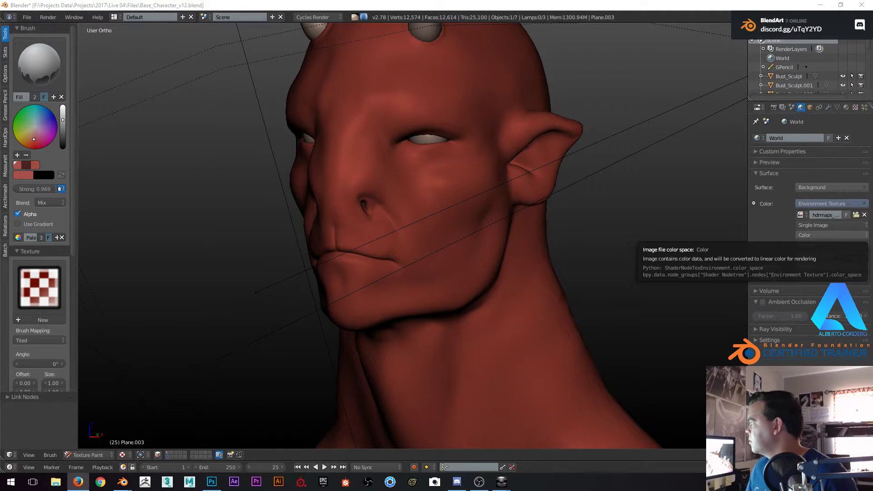
{"action": "middle_click_drag", "start_coordinate": [481, 148], "coordinate": [474, 148]}
{"action": "scroll", "coordinate": [475, 149], "scroll_direction": "down", "scroll_amount": 1}
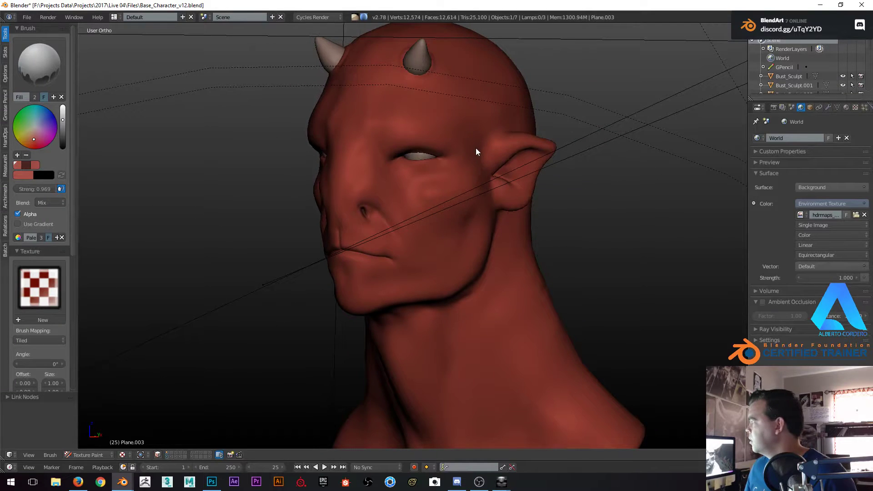
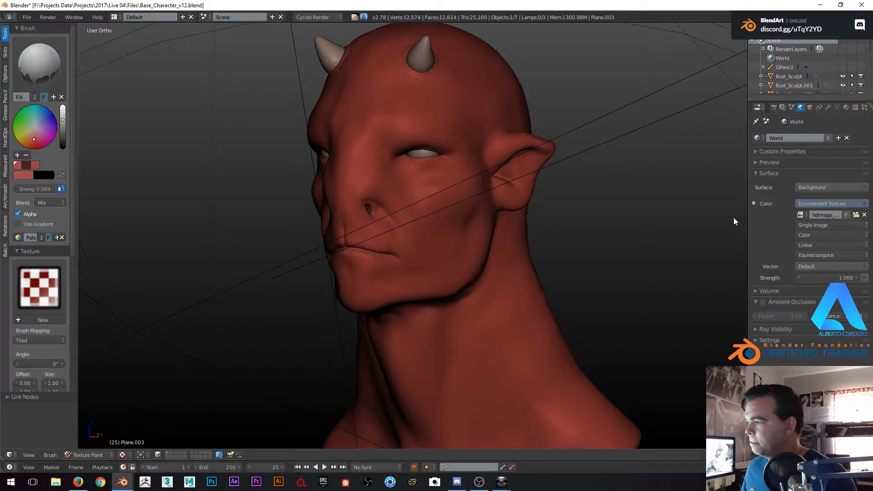
{"action": "left_click", "coordinate": [847, 108]}
{"action": "left_click", "coordinate": [855, 108]}
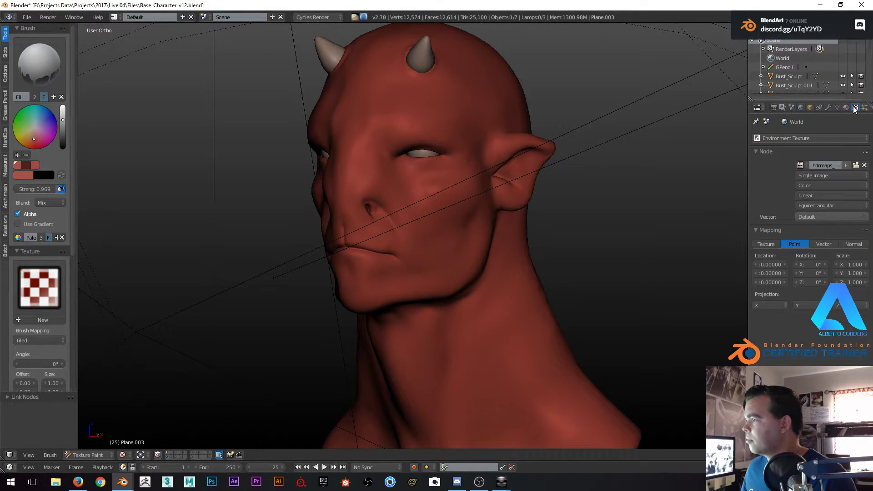
{"action": "left_click", "coordinate": [801, 165]}
{"action": "left_click", "coordinate": [798, 138]}
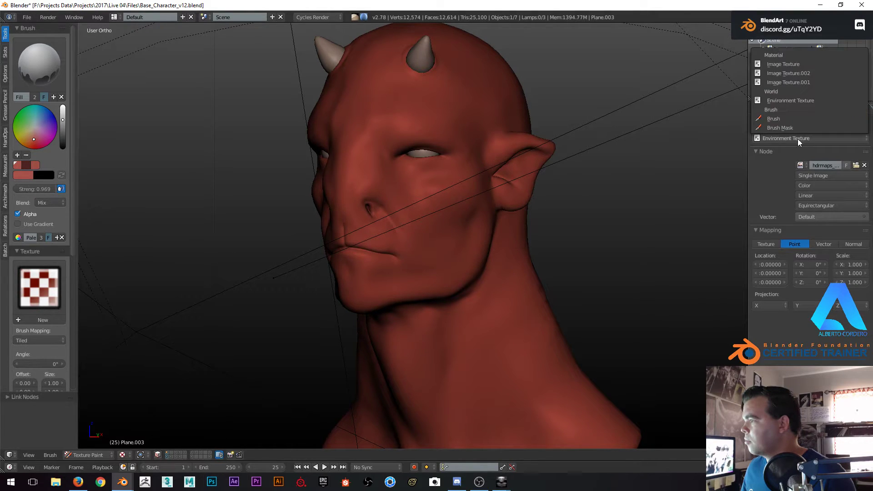
{"action": "left_click", "coordinate": [780, 72]}
{"action": "left_click", "coordinate": [802, 165]}
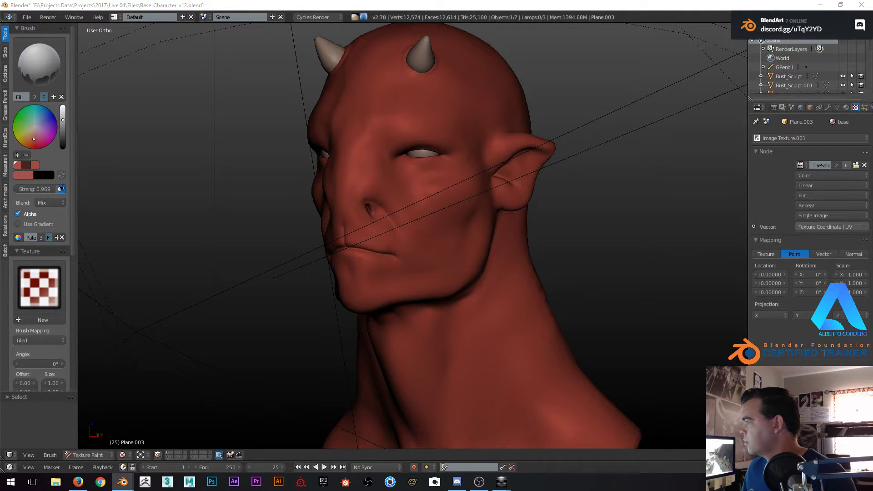
Switch the bust to Object Mode and preview it in the main window with rendered shading
{"action": "scroll", "coordinate": [421, 201], "scroll_direction": "down", "scroll_amount": 5}
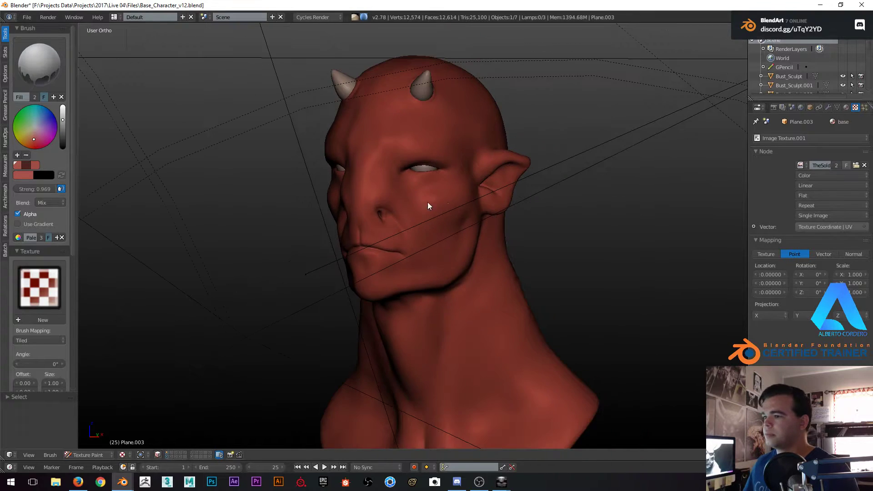
{"action": "left_click", "coordinate": [88, 455]}
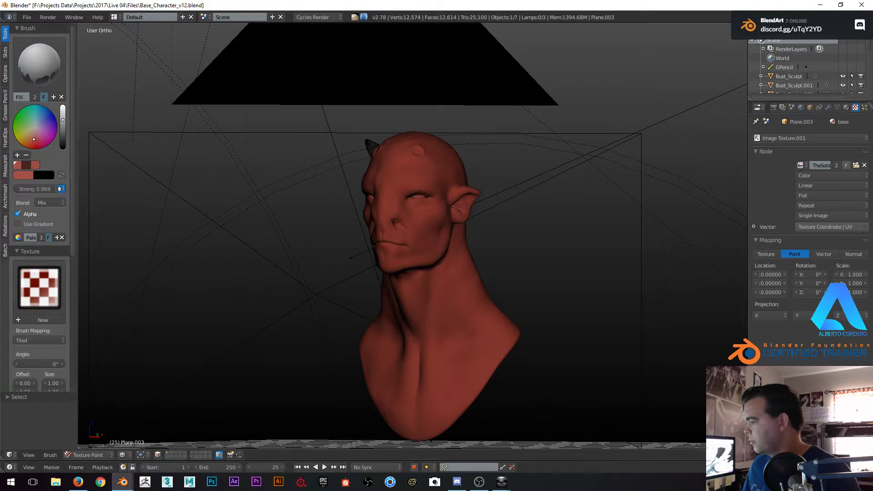
{"action": "scroll", "coordinate": [415, 196], "scroll_direction": "up", "scroll_amount": 3}
{"action": "left_click", "coordinate": [88, 455]}
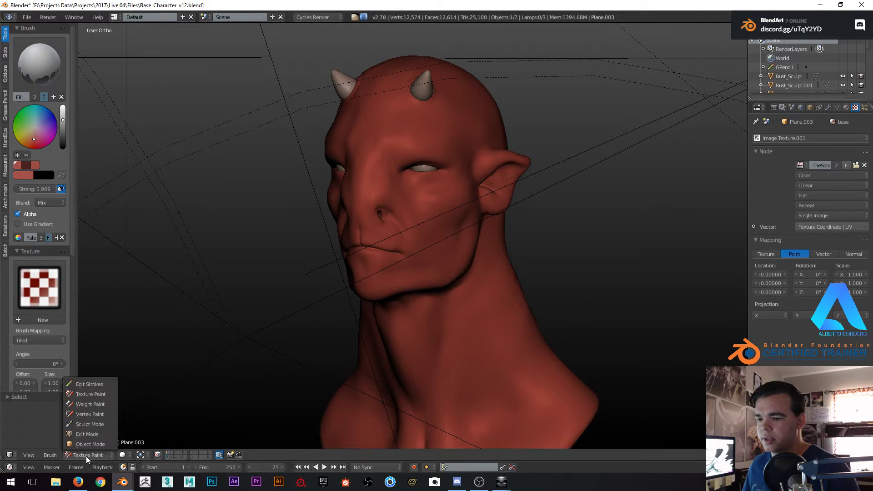
{"action": "left_click", "coordinate": [91, 444]}
{"action": "middle_click_drag", "start_coordinate": [445, 185], "coordinate": [416, 160]}
{"action": "scroll", "coordinate": [417, 160], "scroll_direction": "down", "scroll_amount": 1}
{"action": "key", "text": "a"}
{"action": "right_click", "coordinate": [416, 160]}
{"action": "key", "text": "shift+z"}
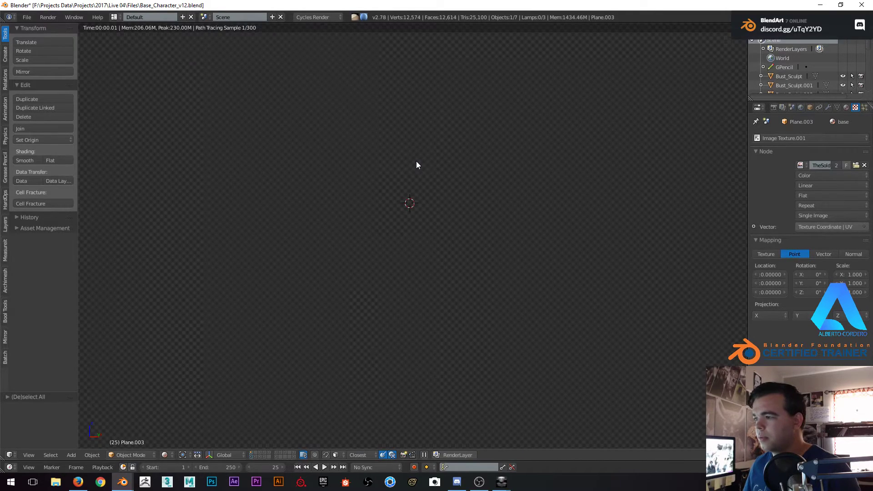
{"action": "scroll", "coordinate": [401, 212], "scroll_direction": "up", "scroll_amount": 2}
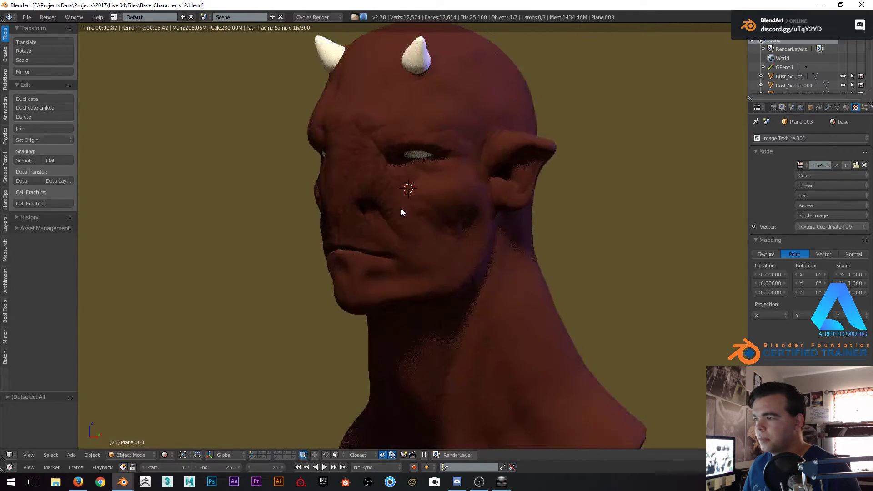
Return the main 3D view to solid shading and put the bust back into Texture Paint mode
{"action": "key", "text": "shift+z"}
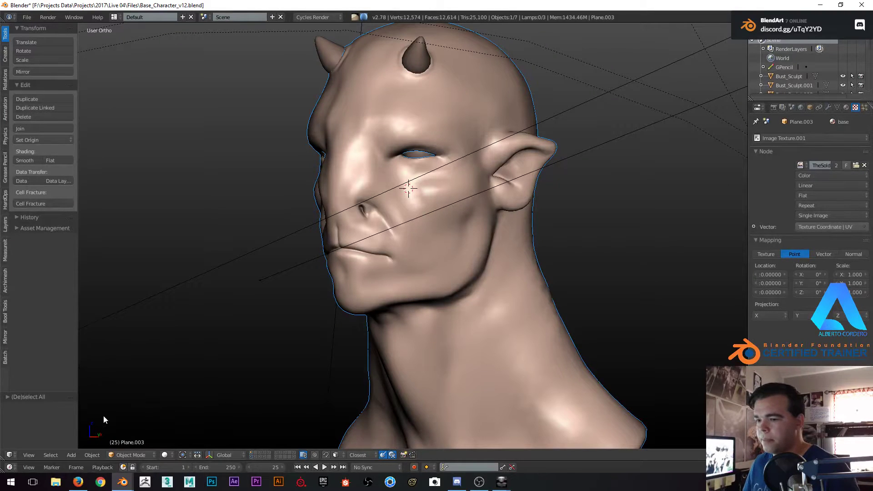
{"action": "left_click", "coordinate": [125, 454]}
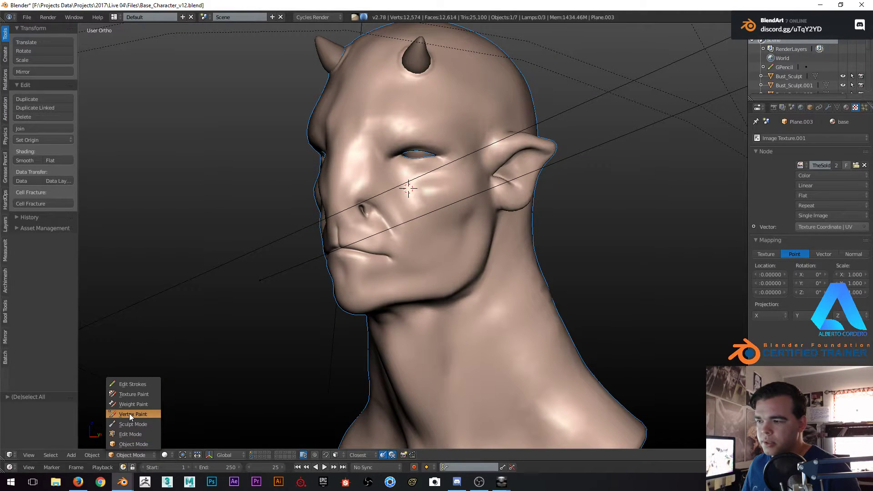
{"action": "left_click", "coordinate": [132, 395]}
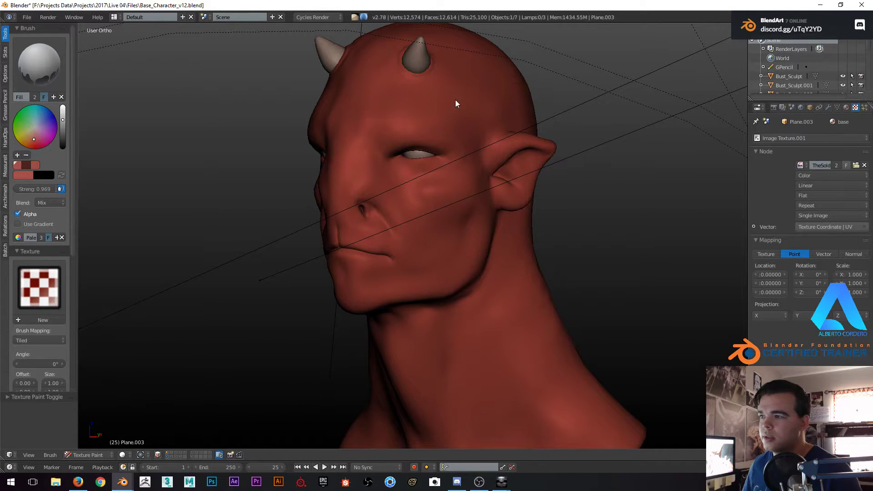
Switch to the TexDraw brush and pick the dark red palette colour
{"action": "middle_click_drag", "start_coordinate": [457, 104], "coordinate": [454, 195]}
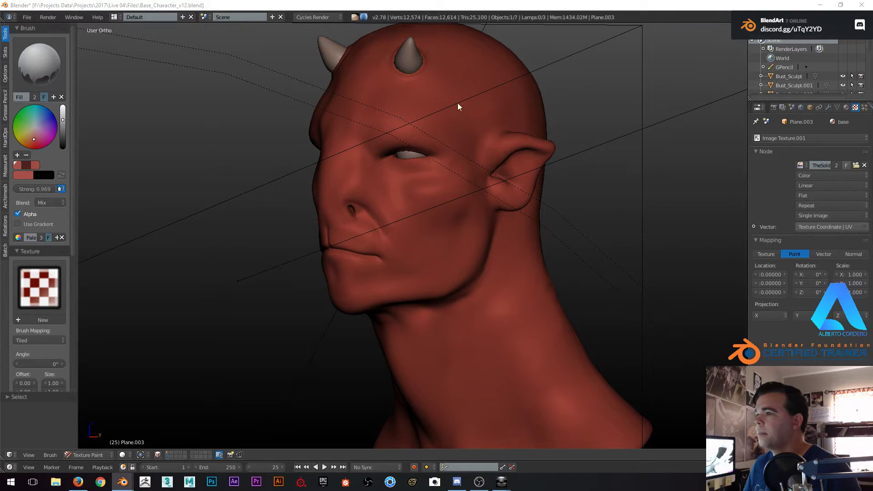
{"action": "scroll", "coordinate": [491, 111], "scroll_direction": "up", "scroll_amount": 2}
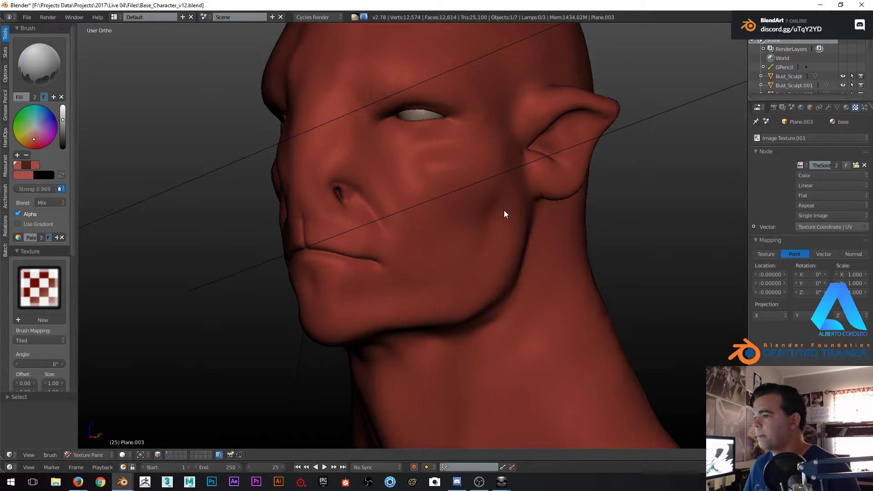
{"action": "left_click", "coordinate": [36, 77]}
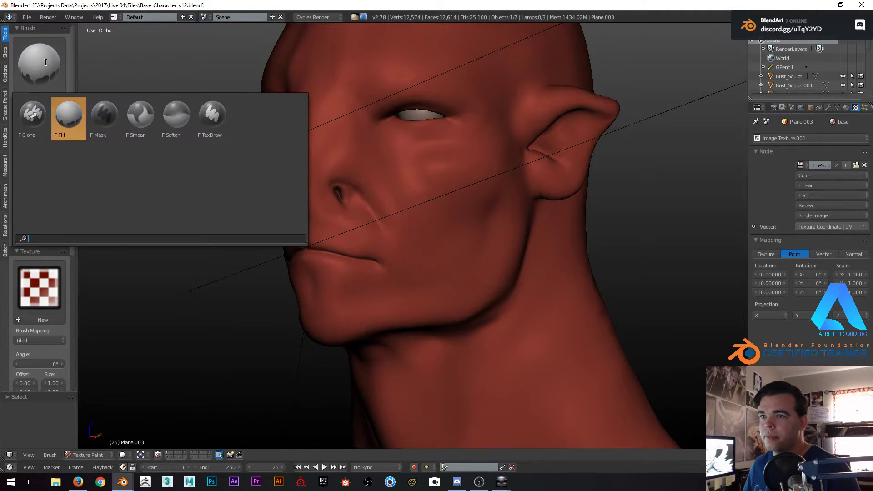
{"action": "left_click", "coordinate": [210, 119]}
{"action": "scroll", "coordinate": [432, 151], "scroll_direction": "up", "scroll_amount": 1}
{"action": "middle_click_drag", "start_coordinate": [432, 151], "coordinate": [397, 159]}
{"action": "scroll", "coordinate": [20, 178], "scroll_direction": "down", "scroll_amount": 1}
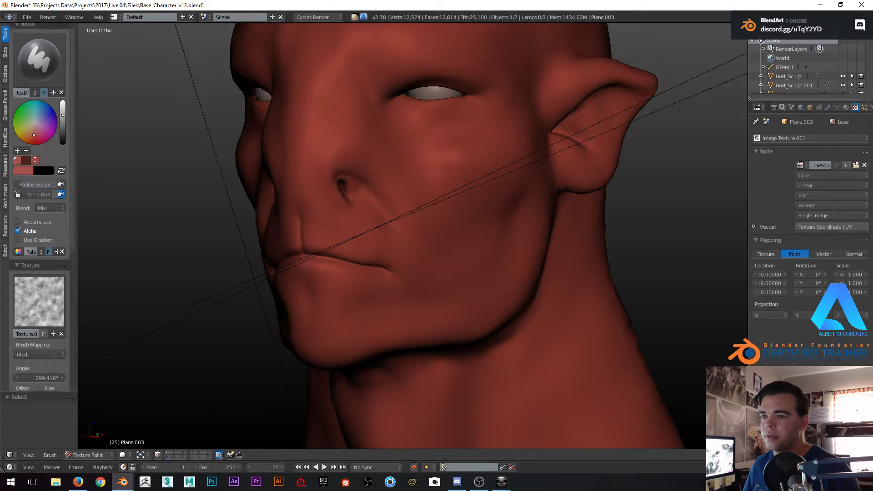
{"action": "left_click", "coordinate": [28, 160]}
Assign the TheSoldier_Base_Texture image holding the dark mottled skin to the base material's Image Texture.001
{"action": "left_click", "coordinate": [846, 109]}
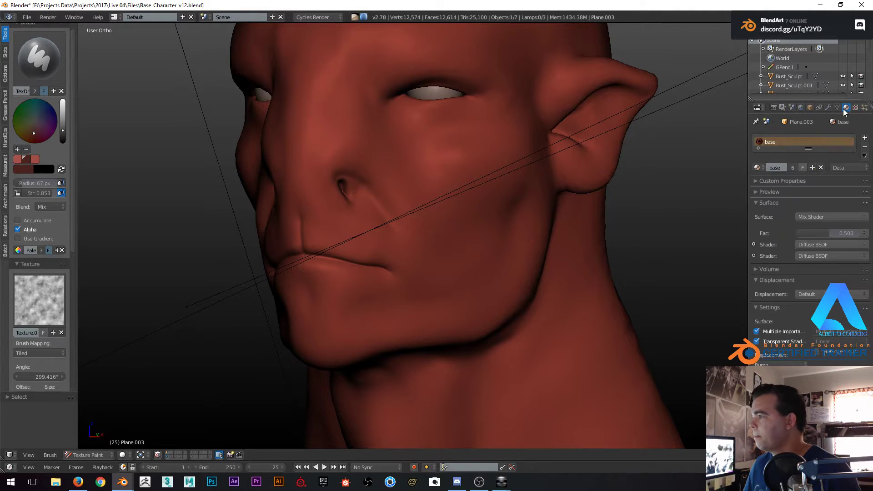
{"action": "left_click", "coordinate": [757, 168]}
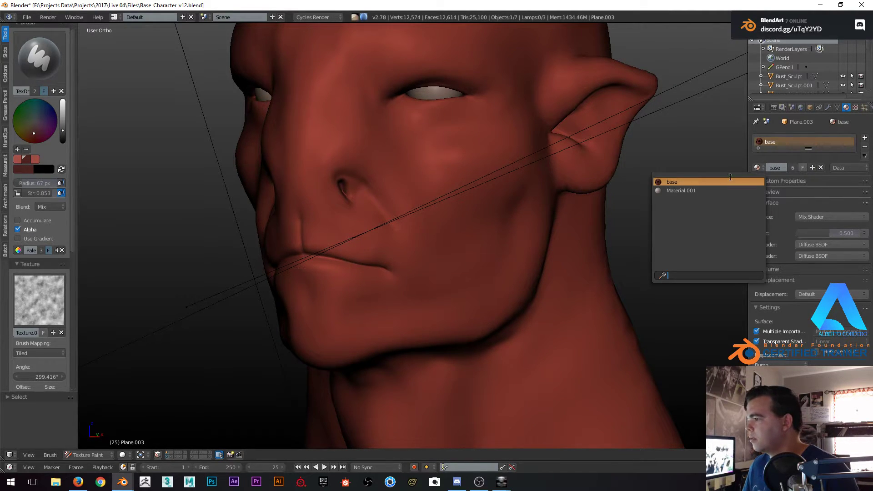
{"action": "left_click", "coordinate": [856, 108]}
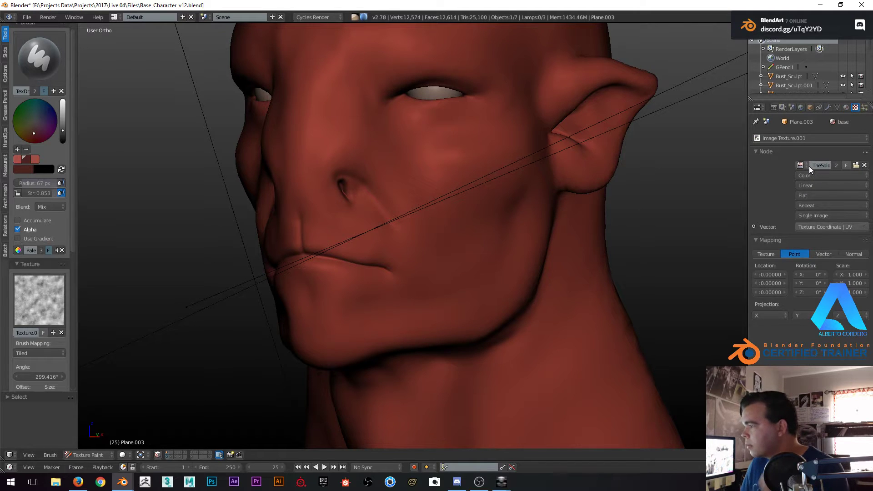
{"action": "left_click", "coordinate": [801, 165]}
{"action": "left_click", "coordinate": [742, 199]}
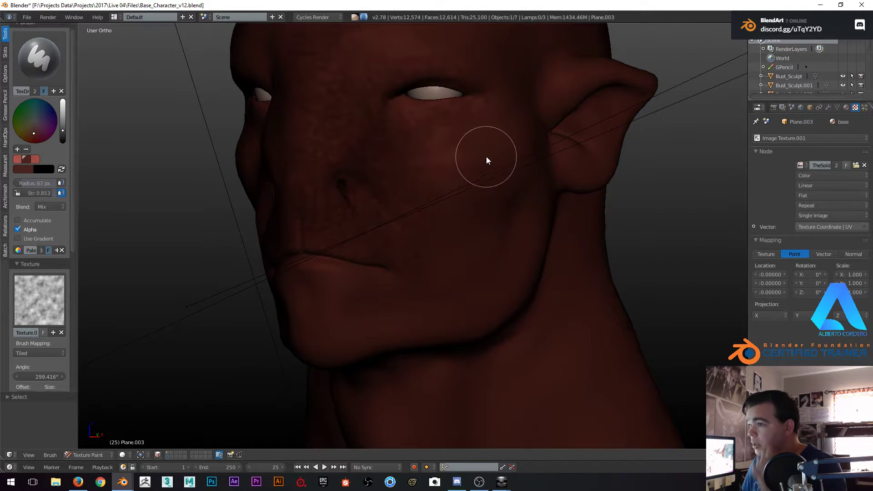
Inspect the mottled texture around the bust's nose, cheek and mouth and review the available texture images
{"action": "scroll", "coordinate": [419, 91], "scroll_direction": "up", "scroll_amount": 2}
{"action": "middle_click_drag", "start_coordinate": [420, 91], "coordinate": [438, 109], "text": "shift"}
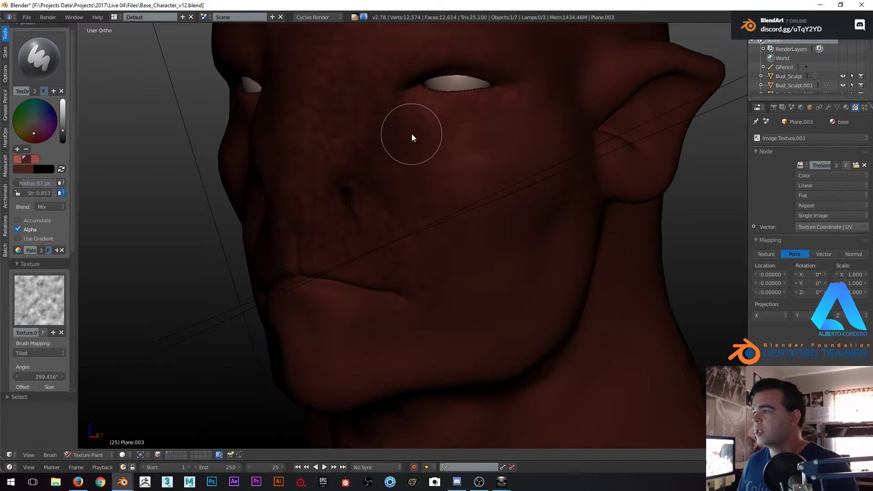
{"action": "left_click", "coordinate": [800, 165]}
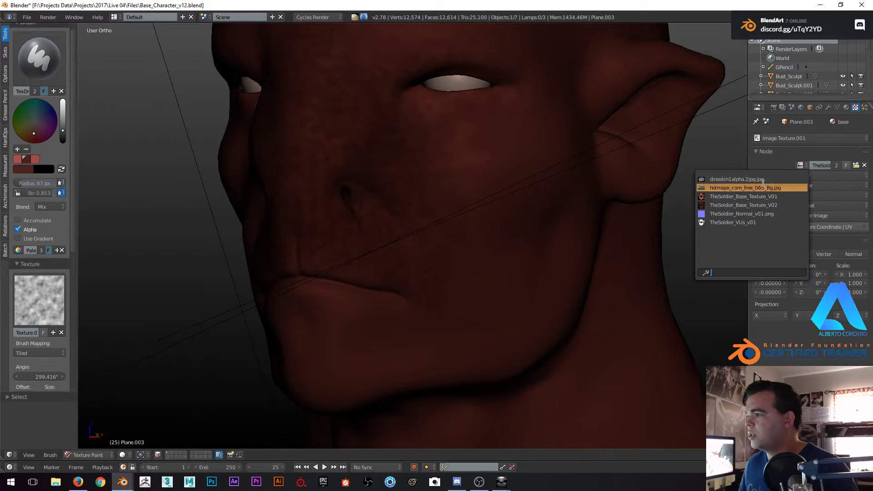
{"action": "left_click", "coordinate": [509, 173]}
{"action": "middle_click_drag", "start_coordinate": [401, 182], "coordinate": [409, 164]}
{"action": "scroll", "coordinate": [342, 254], "scroll_direction": "up", "scroll_amount": 1}
{"action": "middle_click_drag", "start_coordinate": [434, 274], "coordinate": [435, 221], "text": "shift"}
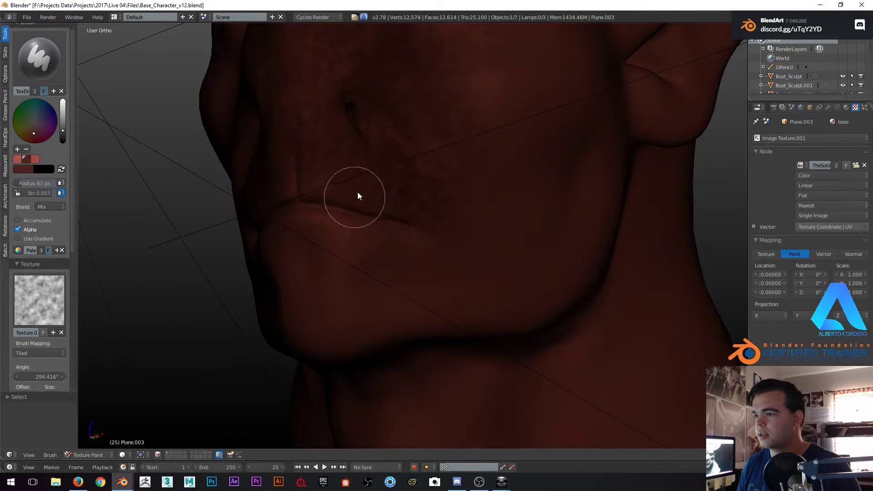
Enlarge the brush radius to 187 px and paint dark mottled skin across the cheek between the eye and ear
{"action": "scroll", "coordinate": [411, 201], "scroll_direction": "down", "scroll_amount": 2}
{"action": "scroll", "coordinate": [416, 210], "scroll_direction": "down", "scroll_amount": 2}
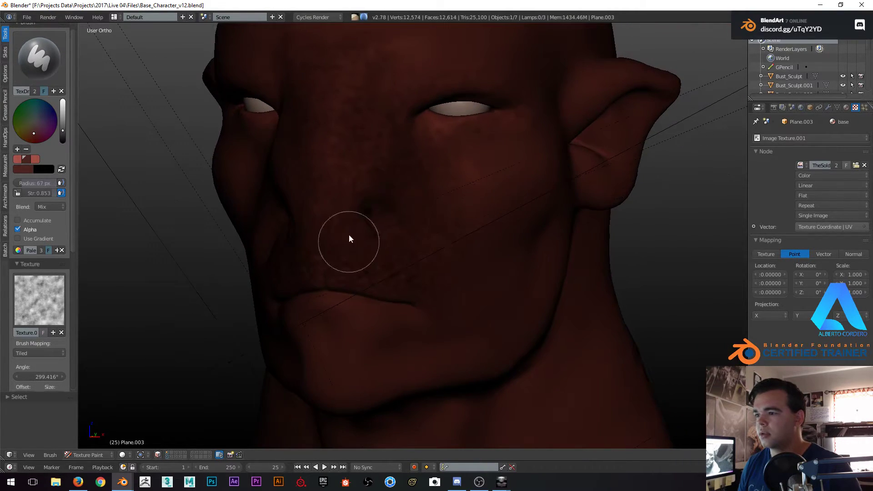
{"action": "scroll", "coordinate": [384, 191], "scroll_direction": "up", "scroll_amount": 3}
{"action": "scroll", "coordinate": [350, 191], "scroll_direction": "down", "scroll_amount": 3}
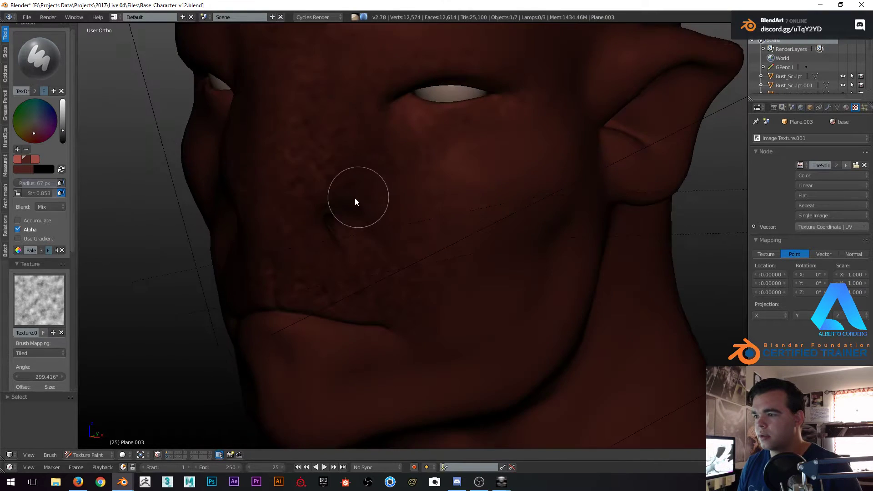
{"action": "key", "text": "f"}
{"action": "left_click", "coordinate": [409, 178]}
{"action": "mouse_move", "coordinate": [409, 176]}
{"action": "left_mouse_down"}
{"action": "mouse_move", "coordinate": [381, 174]}
{"action": "mouse_move", "coordinate": [393, 195]}
{"action": "mouse_move", "coordinate": [441, 182]}
{"action": "mouse_move", "coordinate": [460, 189]}
{"action": "left_mouse_up"}
{"action": "middle_click_drag", "start_coordinate": [460, 191], "coordinate": [463, 184]}
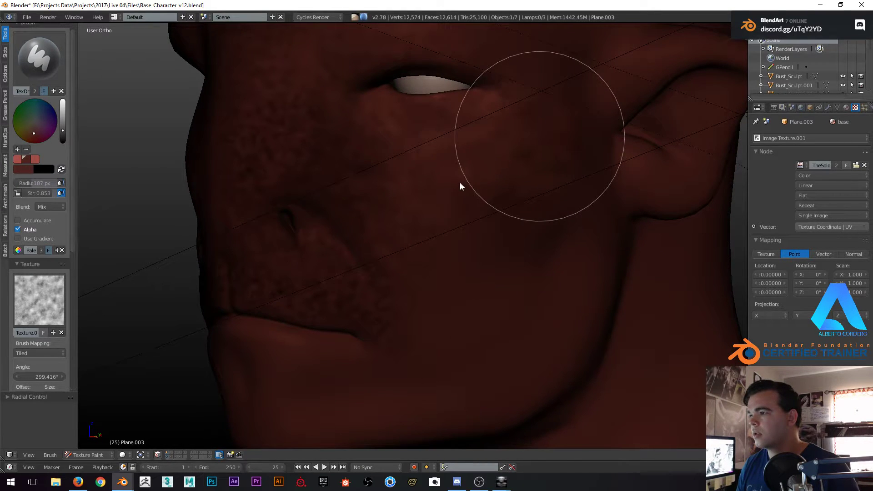
Continue the dark mottled paint down over the cheek and the side of the jaw
{"action": "middle_click_drag", "start_coordinate": [481, 228], "coordinate": [489, 203]}
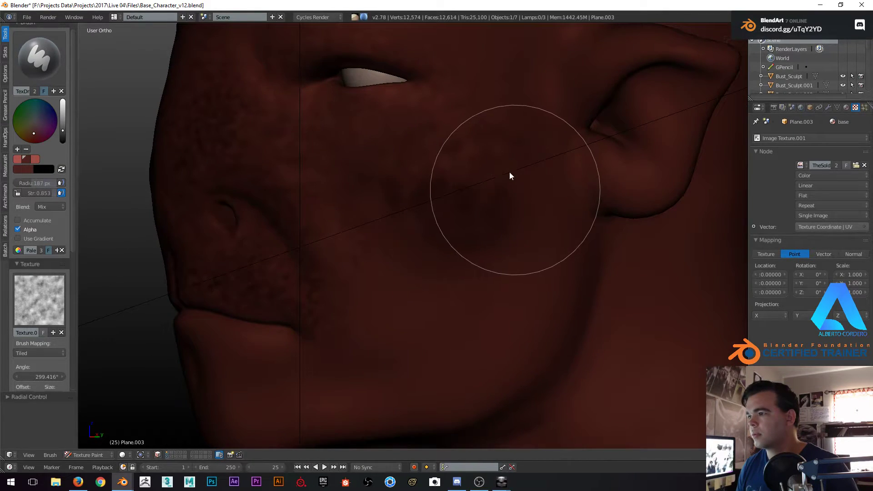
{"action": "middle_click_drag", "start_coordinate": [509, 176], "coordinate": [510, 191]}
{"action": "scroll", "coordinate": [523, 239], "scroll_direction": "down", "scroll_amount": 2}
{"action": "mouse_move", "coordinate": [523, 239]}
{"action": "middle_mouse_down"}
{"action": "mouse_move", "coordinate": [504, 240]}
{"action": "mouse_move", "coordinate": [468, 204]}
{"action": "middle_mouse_up"}
{"action": "scroll", "coordinate": [468, 250], "scroll_direction": "up", "scroll_amount": 2}
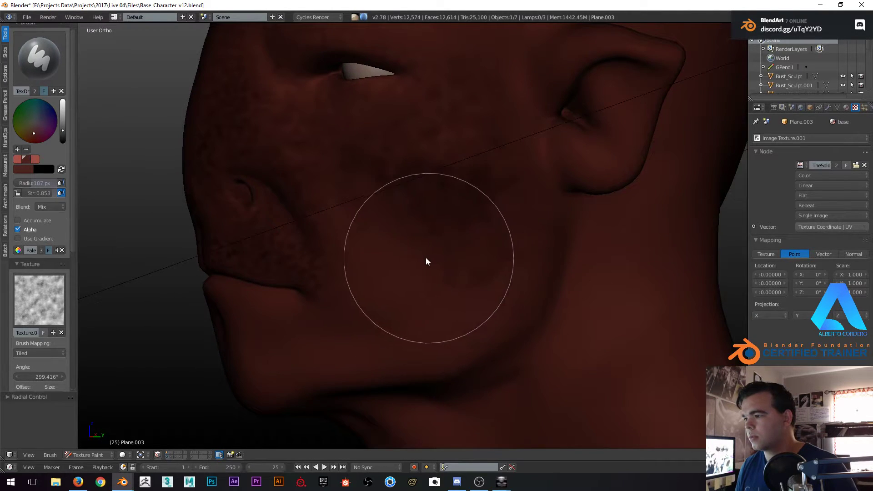
{"action": "middle_click_drag", "start_coordinate": [408, 278], "coordinate": [451, 301]}
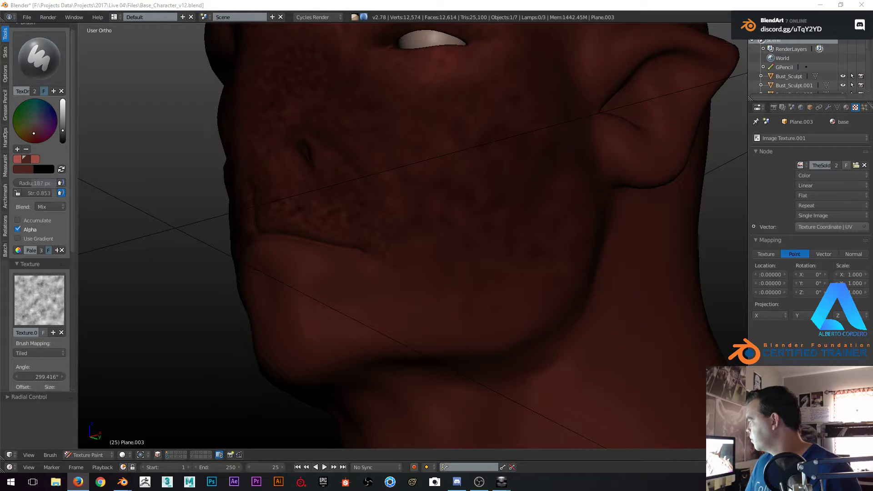
Reduce the brush radius to 98 px and paint the mottled texture around the mouth, lower lip and chin
{"action": "mouse_move", "coordinate": [429, 212]}
{"action": "middle_mouse_down"}
{"action": "mouse_move", "coordinate": [409, 221]}
{"action": "mouse_move", "coordinate": [428, 190]}
{"action": "mouse_move", "coordinate": [327, 263]}
{"action": "mouse_move", "coordinate": [333, 238]}
{"action": "mouse_move", "coordinate": [410, 239]}
{"action": "middle_mouse_up"}
{"action": "key", "text": "f"}
{"action": "left_click", "coordinate": [328, 237]}
{"action": "scroll", "coordinate": [367, 217], "scroll_direction": "up", "scroll_amount": 1}
{"action": "middle_click_drag", "start_coordinate": [368, 218], "coordinate": [274, 314]}
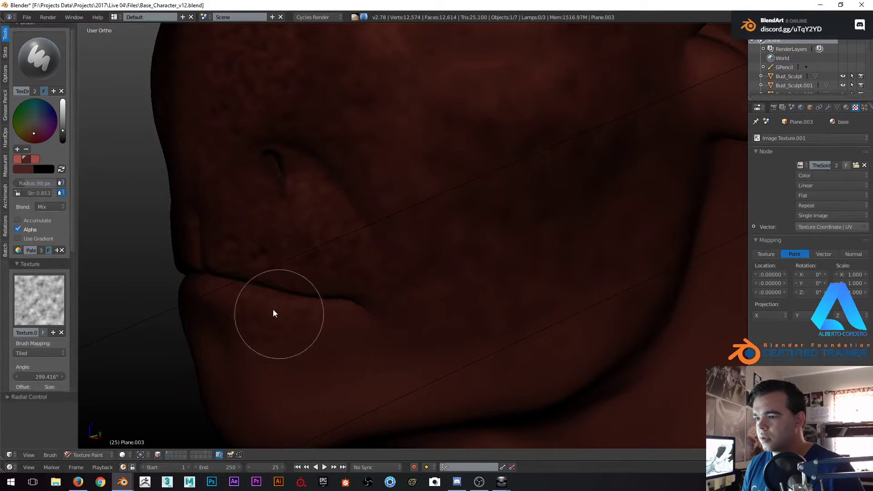
{"action": "mouse_move", "coordinate": [477, 220]}
{"action": "middle_mouse_down"}
{"action": "mouse_move", "coordinate": [414, 281]}
{"action": "mouse_move", "coordinate": [429, 230]}
{"action": "middle_mouse_up"}
{"action": "scroll", "coordinate": [423, 241], "scroll_direction": "up", "scroll_amount": 2}
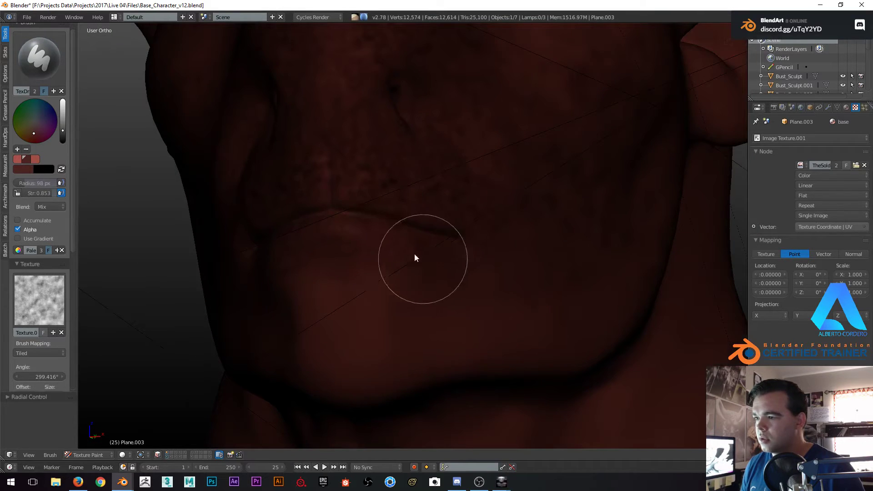
{"action": "middle_click_drag", "start_coordinate": [392, 346], "coordinate": [433, 218]}
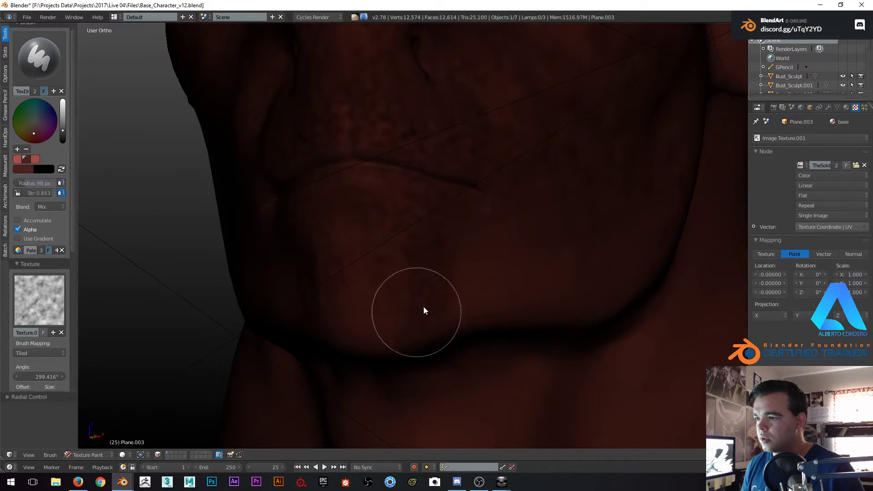
{"action": "middle_click_drag", "start_coordinate": [422, 309], "coordinate": [423, 168]}
Show only the first scene layer and paint the dark mottled texture around the eye and upper eyelid
{"action": "middle_click_drag", "start_coordinate": [409, 240], "coordinate": [337, 211]}
{"action": "middle_click_drag", "start_coordinate": [407, 200], "coordinate": [397, 211]}
{"action": "mouse_move", "coordinate": [460, 223]}
{"action": "middle_mouse_down"}
{"action": "mouse_move", "coordinate": [464, 248]}
{"action": "mouse_move", "coordinate": [442, 262]}
{"action": "middle_mouse_up"}
{"action": "mouse_move", "coordinate": [401, 214]}
{"action": "middle_mouse_down"}
{"action": "mouse_move", "coordinate": [405, 275]}
{"action": "mouse_move", "coordinate": [427, 148]}
{"action": "mouse_move", "coordinate": [370, 246]}
{"action": "mouse_move", "coordinate": [397, 196]}
{"action": "middle_mouse_up"}
{"action": "left_click", "coordinate": [167, 453]}
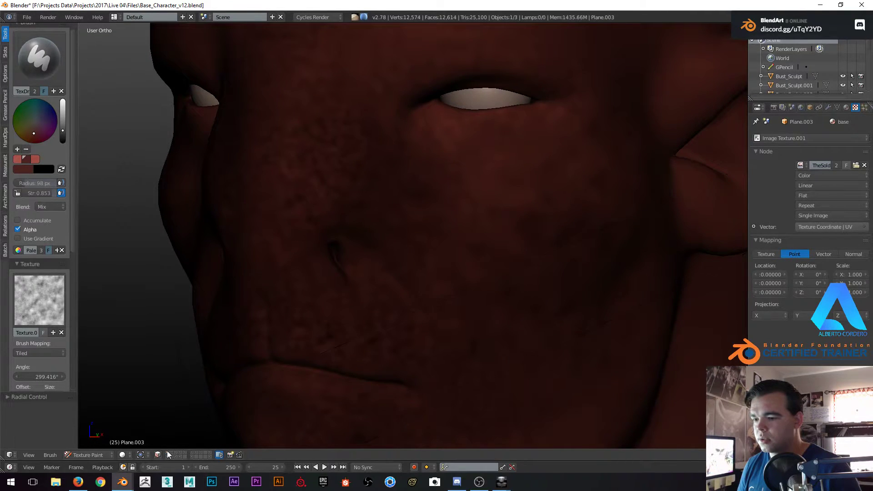
{"action": "middle_click_drag", "start_coordinate": [321, 266], "coordinate": [305, 344], "text": "shift"}
{"action": "mouse_move", "coordinate": [457, 216]}
{"action": "middle_mouse_down"}
{"action": "mouse_move", "coordinate": [471, 185]}
{"action": "mouse_move", "coordinate": [425, 203]}
{"action": "mouse_move", "coordinate": [352, 134]}
{"action": "mouse_move", "coordinate": [445, 123]}
{"action": "mouse_move", "coordinate": [459, 149]}
{"action": "middle_mouse_up"}
{"action": "left_click_drag", "start_coordinate": [471, 176], "coordinate": [300, 200]}
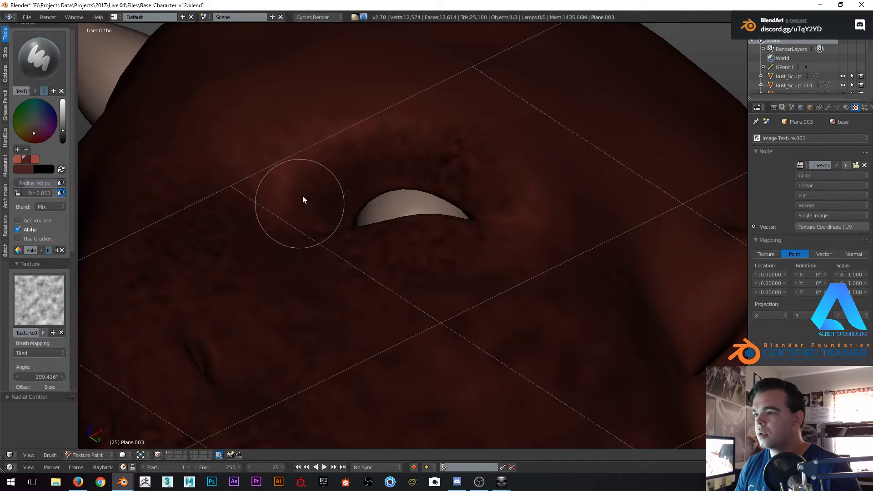
Paint the dark mottled texture over the forehead centre, brow and nose bridge
{"action": "scroll", "coordinate": [318, 212], "scroll_direction": "down", "scroll_amount": 5}
{"action": "mouse_move", "coordinate": [376, 257]}
{"action": "middle_mouse_down"}
{"action": "mouse_move", "coordinate": [410, 250]}
{"action": "mouse_move", "coordinate": [405, 209]}
{"action": "middle_mouse_up"}
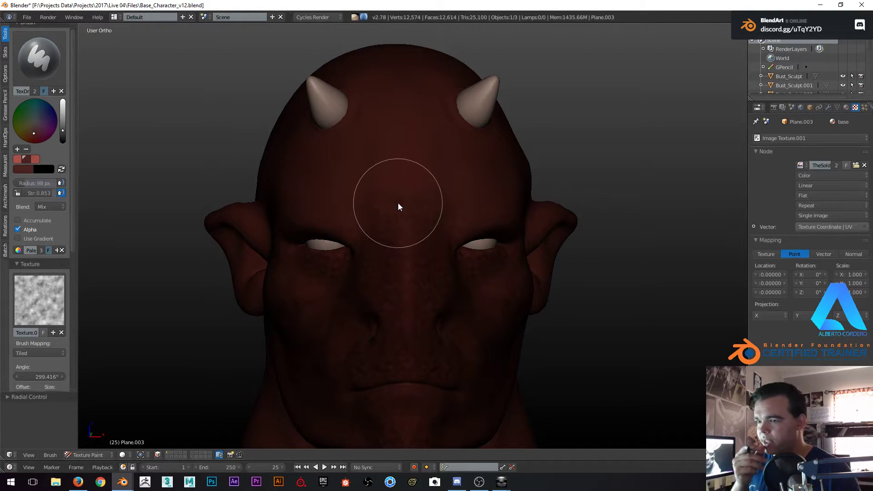
{"action": "mouse_move", "coordinate": [370, 251]}
{"action": "middle_mouse_down"}
{"action": "mouse_move", "coordinate": [397, 238]}
{"action": "mouse_move", "coordinate": [386, 227]}
{"action": "mouse_move", "coordinate": [456, 191]}
{"action": "middle_mouse_up"}
{"action": "mouse_move", "coordinate": [427, 252]}
{"action": "middle_mouse_down"}
{"action": "mouse_move", "coordinate": [473, 210]}
{"action": "mouse_move", "coordinate": [394, 209]}
{"action": "mouse_move", "coordinate": [383, 200]}
{"action": "mouse_move", "coordinate": [346, 227]}
{"action": "middle_mouse_up"}
{"action": "scroll", "coordinate": [378, 203], "scroll_direction": "up", "scroll_amount": 1}
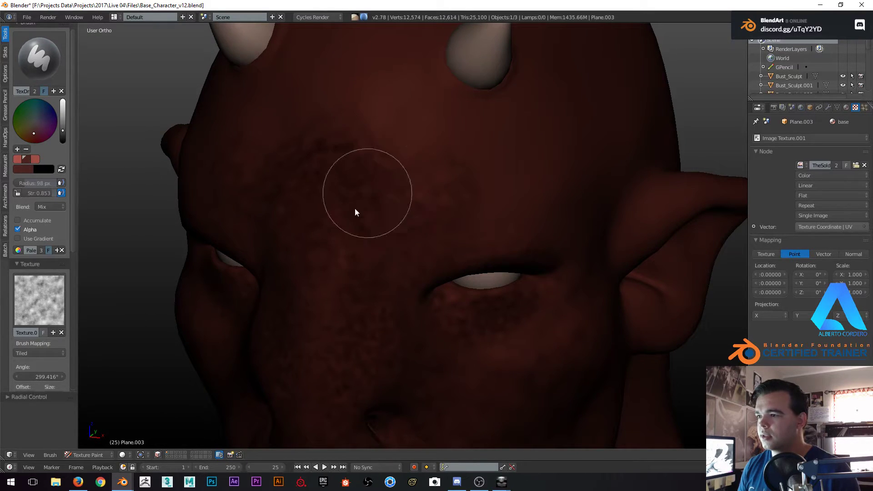
{"action": "scroll", "coordinate": [364, 264], "scroll_direction": "up", "scroll_amount": 2}
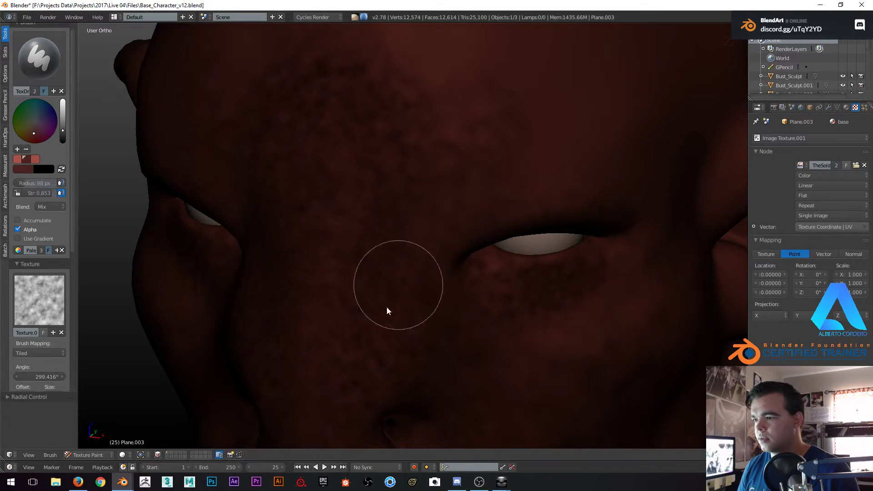
{"action": "middle_click_drag", "start_coordinate": [394, 300], "coordinate": [408, 248]}
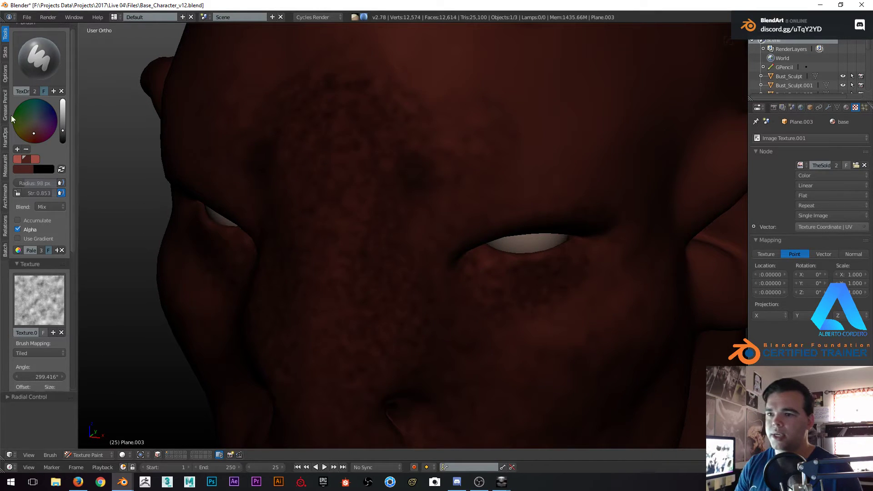
Change the brush colour to a bright blue and turn off X symmetry
{"action": "left_click", "coordinate": [62, 117]}
{"action": "left_click", "coordinate": [40, 110]}
{"action": "mouse_move", "coordinate": [36, 126]}
{"action": "left_mouse_down"}
{"action": "mouse_move", "coordinate": [41, 107]}
{"action": "mouse_move", "coordinate": [62, 103]}
{"action": "left_mouse_up"}
{"action": "middle_click_drag", "start_coordinate": [364, 167], "coordinate": [398, 203]}
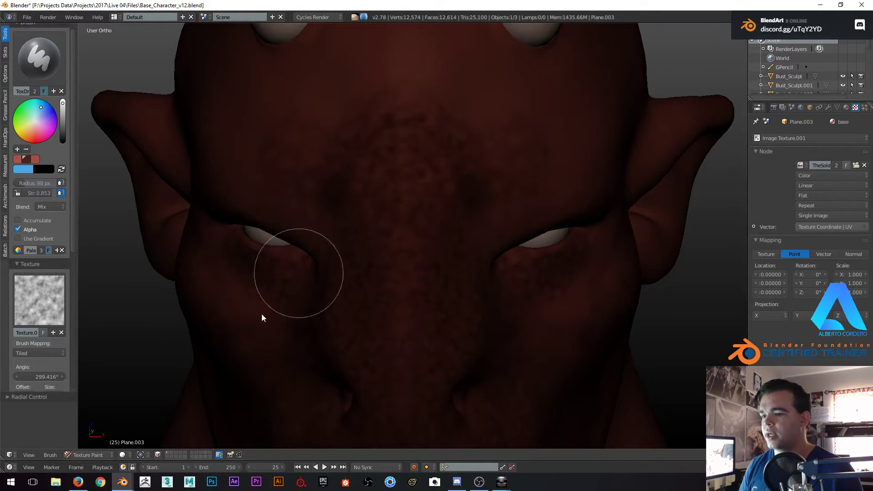
{"action": "scroll", "coordinate": [52, 377], "scroll_direction": "down", "scroll_amount": 10}
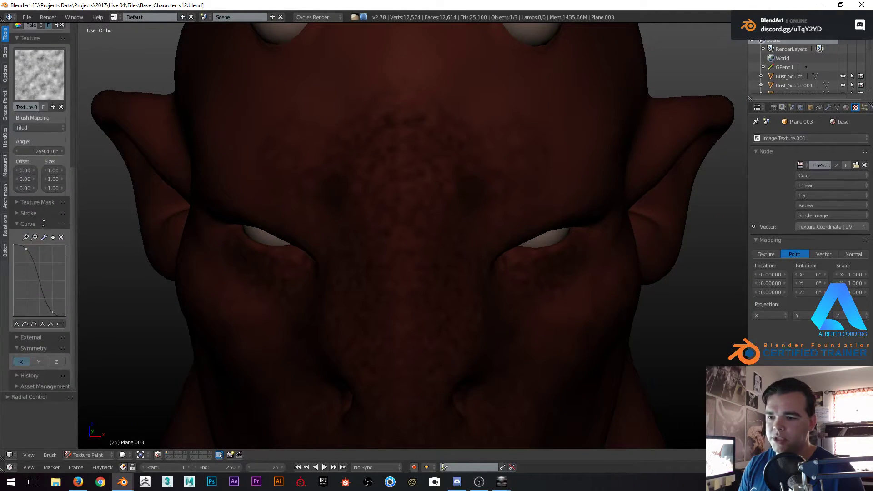
{"action": "left_click", "coordinate": [20, 363]}
Paint a mottled blue test stroke across the forehead and undo it
{"action": "mouse_move", "coordinate": [415, 114]}
{"action": "middle_mouse_down"}
{"action": "mouse_move", "coordinate": [398, 183]}
{"action": "mouse_move", "coordinate": [421, 185]}
{"action": "mouse_move", "coordinate": [372, 198]}
{"action": "middle_mouse_up"}
{"action": "mouse_move", "coordinate": [324, 194]}
{"action": "left_mouse_down"}
{"action": "mouse_move", "coordinate": [371, 177]}
{"action": "mouse_move", "coordinate": [510, 162]}
{"action": "left_mouse_up"}
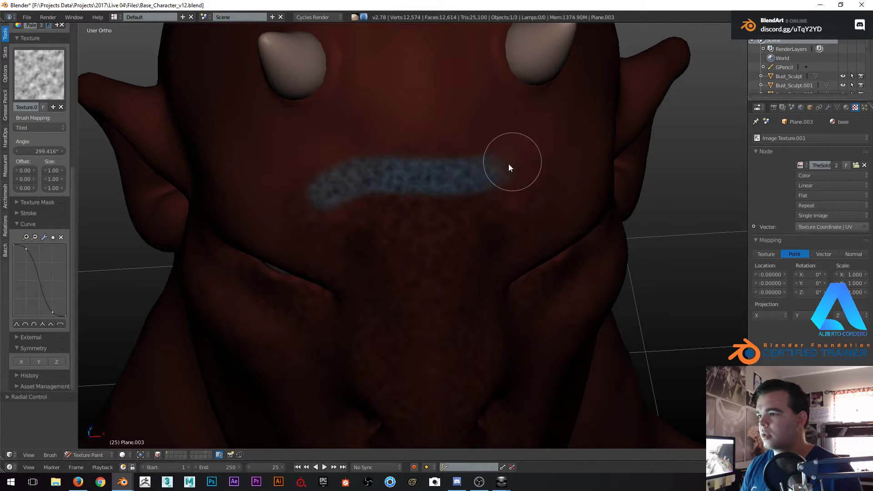
{"action": "key", "text": "ctrl+z"}
Remove the texture from the brush and paint a plain blue stroke on the centre of the forehead
{"action": "scroll", "coordinate": [39, 252], "scroll_direction": "up", "scroll_amount": 7}
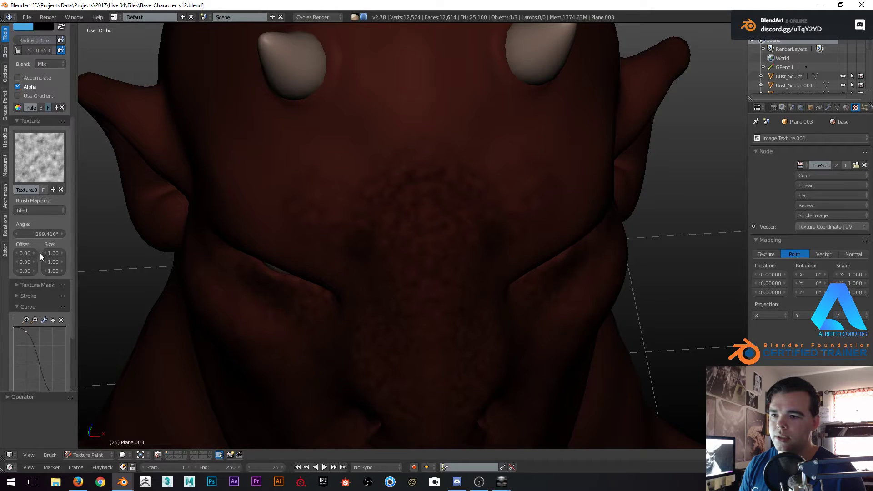
{"action": "left_click", "coordinate": [46, 203]}
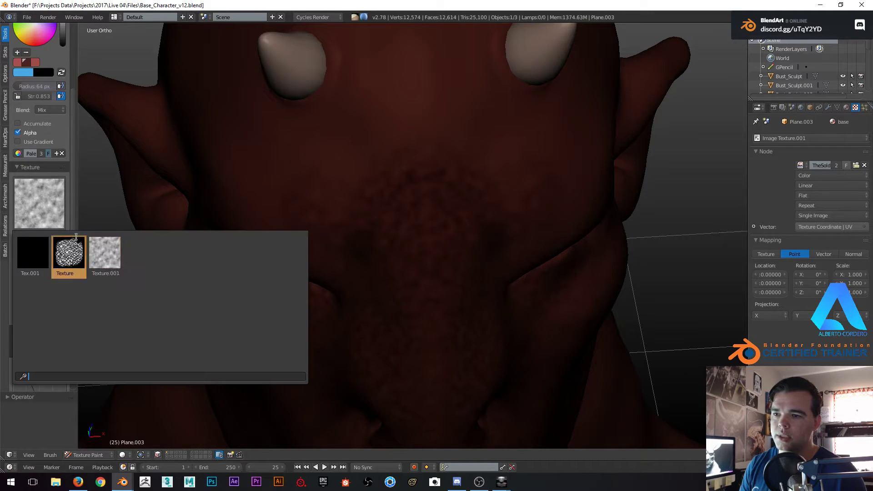
{"action": "left_click", "coordinate": [45, 208]}
{"action": "left_click", "coordinate": [62, 237]}
{"action": "left_click_drag", "start_coordinate": [408, 171], "coordinate": [454, 184]}
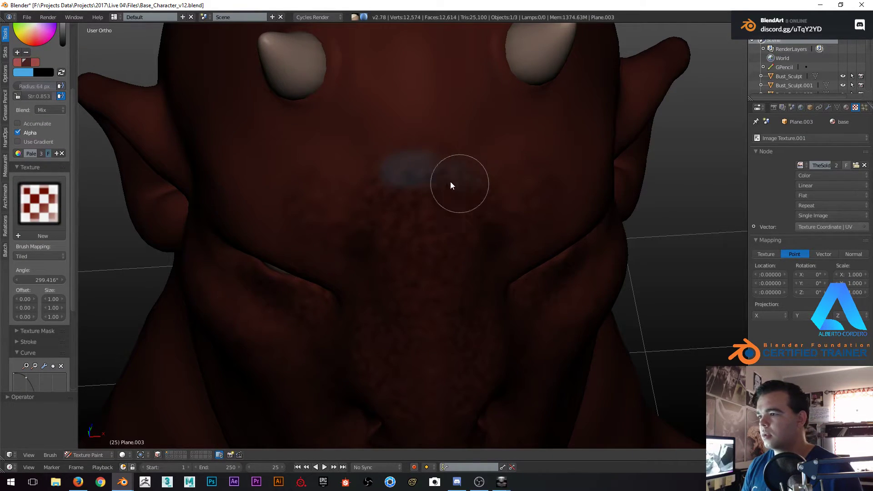
Extend the blue forehead stroke to both sides with a 36 px brush and raise the strength to 0.967
{"action": "key", "text": "f"}
{"action": "mouse_move", "coordinate": [399, 168]}
{"action": "left_mouse_down"}
{"action": "mouse_move", "coordinate": [347, 183]}
{"action": "mouse_move", "coordinate": [458, 179]}
{"action": "left_mouse_up"}
{"action": "scroll", "coordinate": [438, 158], "scroll_direction": "up", "scroll_amount": 2}
{"action": "scroll", "coordinate": [337, 154], "scroll_direction": "up", "scroll_amount": 1}
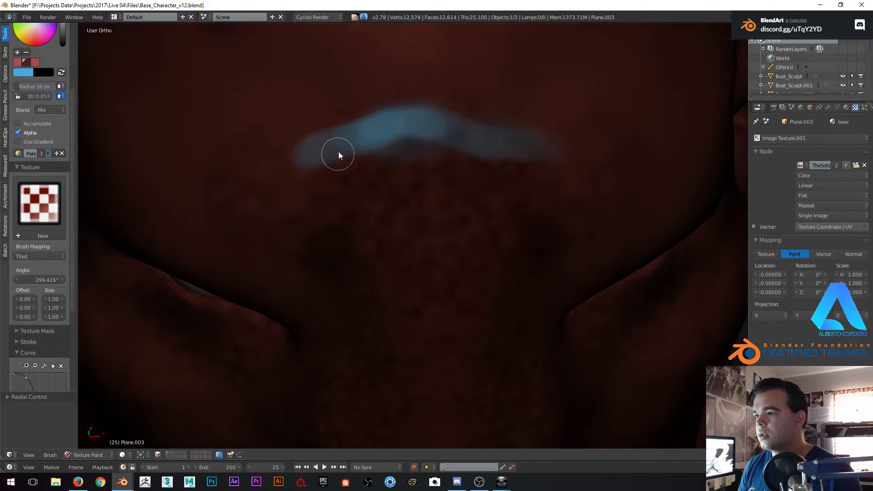
{"action": "key", "text": "shift+f"}
{"action": "left_click", "coordinate": [393, 141]}
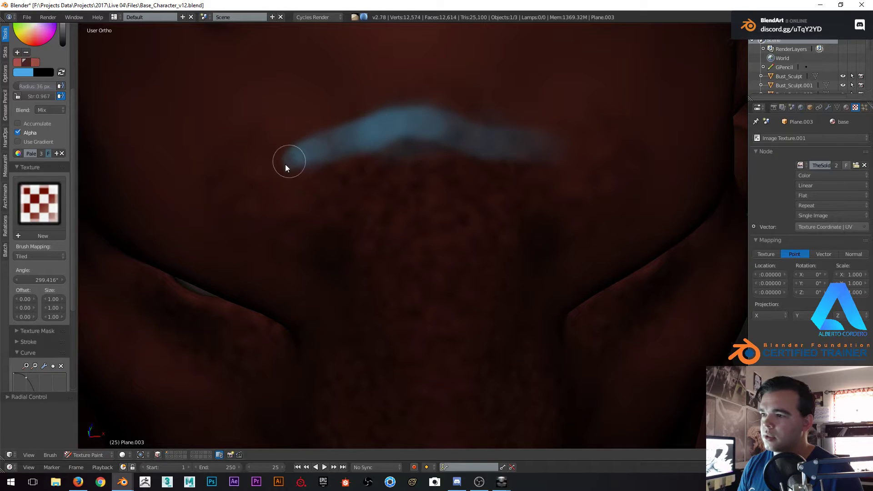
Reduce the brush radius to 18 px and sharpen both tapered ends of the blue forehead stroke
{"action": "scroll", "coordinate": [309, 157], "scroll_direction": "up", "scroll_amount": 1}
{"action": "key", "text": "f"}
{"action": "left_click", "coordinate": [312, 153]}
{"action": "left_click_drag", "start_coordinate": [274, 173], "coordinate": [303, 155]}
{"action": "scroll", "coordinate": [339, 153], "scroll_direction": "down", "scroll_amount": 2}
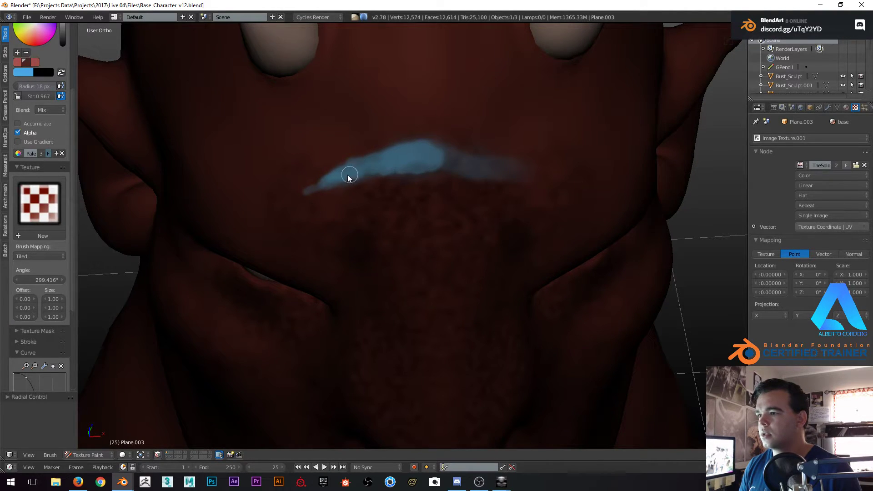
{"action": "scroll", "coordinate": [439, 155], "scroll_direction": "up", "scroll_amount": 1}
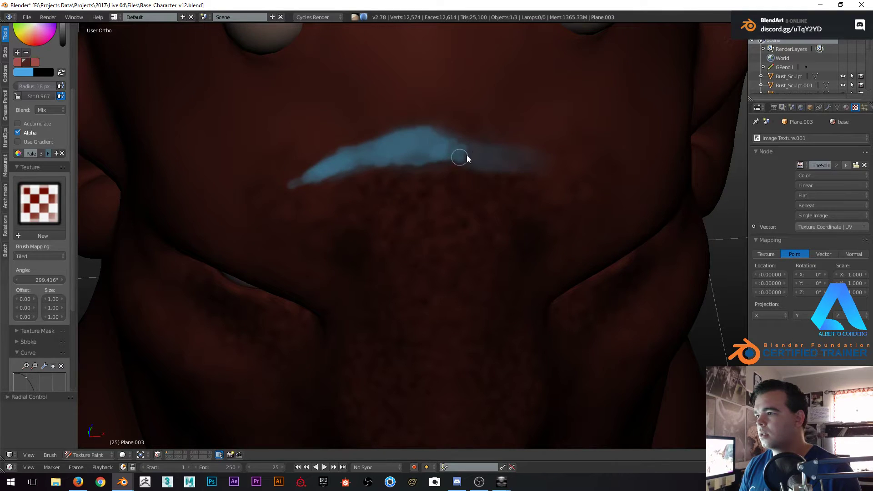
{"action": "key", "text": "d"}
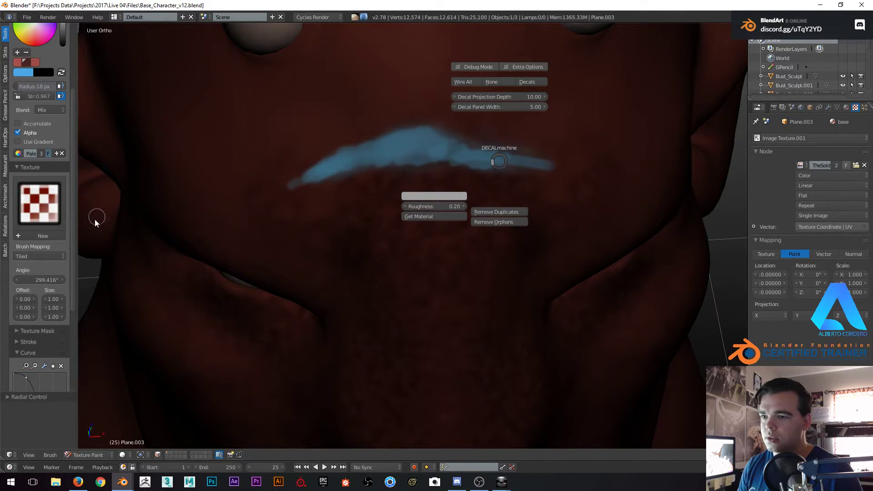
{"action": "key", "text": "Escape"}
Assign Texture.001 to the brush and mottle the blue stroke's middle at 25 px radius and 0.837 strength
{"action": "left_click", "coordinate": [47, 210]}
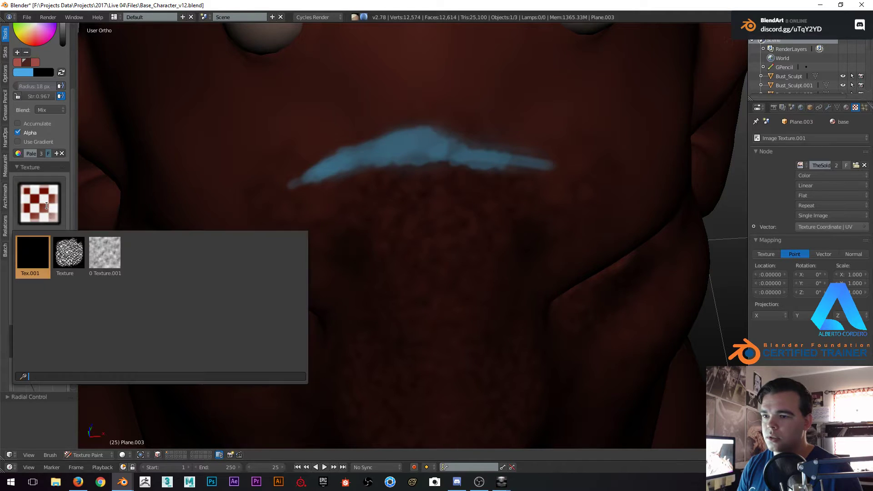
{"action": "left_click", "coordinate": [95, 259]}
{"action": "key", "text": "f"}
{"action": "left_click", "coordinate": [464, 154]}
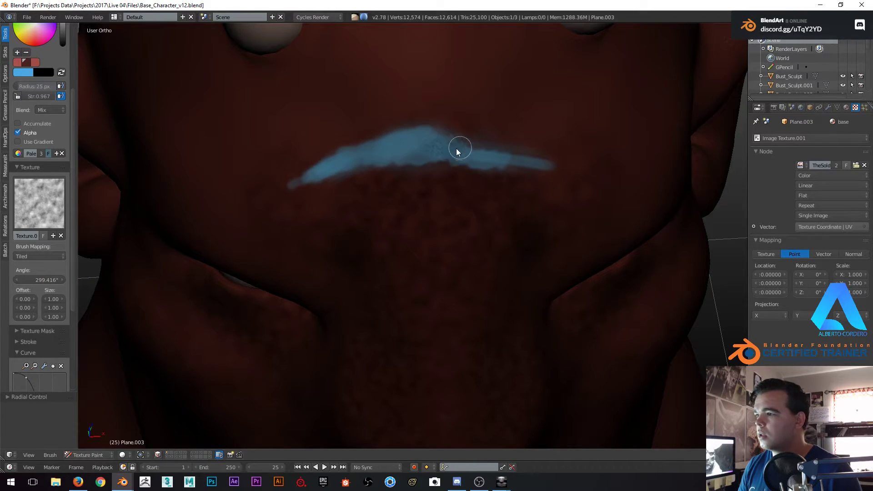
{"action": "key", "text": "shift+f"}
{"action": "left_click", "coordinate": [474, 137]}
{"action": "scroll", "coordinate": [474, 135], "scroll_direction": "up", "scroll_amount": 1}
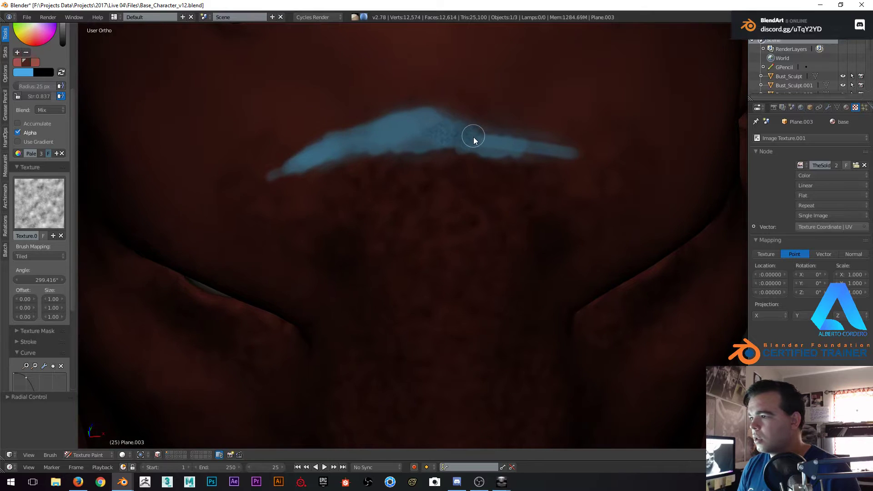
{"action": "scroll", "coordinate": [446, 172], "scroll_direction": "down", "scroll_amount": 2}
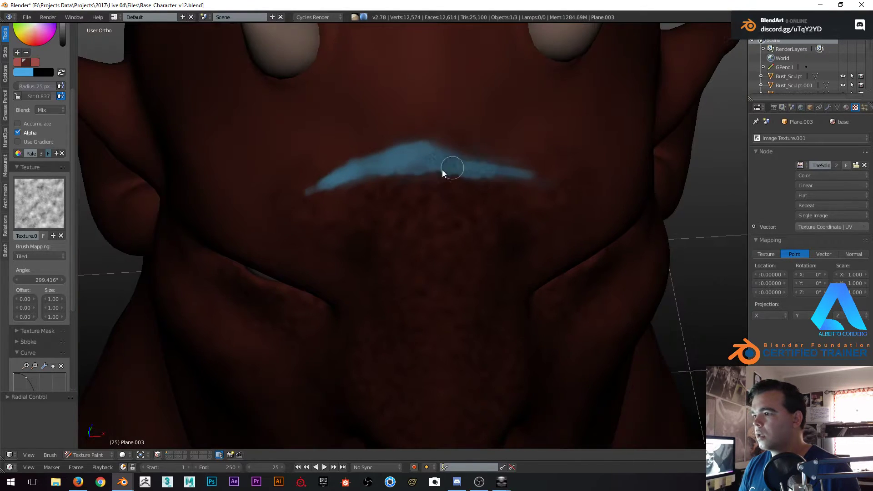
Set the brush radius to 61 px and paint mottled blue along the whole forehead stroke
{"action": "middle_click_drag", "start_coordinate": [425, 163], "coordinate": [462, 171]}
{"action": "key", "text": "f"}
{"action": "left_click", "coordinate": [471, 173]}
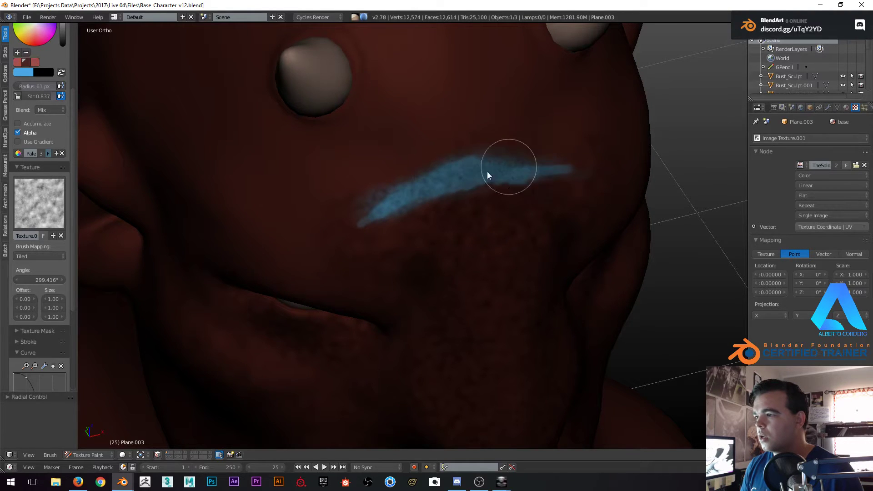
{"action": "mouse_move", "coordinate": [509, 171]}
{"action": "middle_mouse_down"}
{"action": "mouse_move", "coordinate": [481, 180]}
{"action": "mouse_move", "coordinate": [480, 169]}
{"action": "middle_mouse_up"}
{"action": "mouse_move", "coordinate": [482, 195]}
{"action": "left_mouse_down"}
{"action": "mouse_move", "coordinate": [582, 214]}
{"action": "mouse_move", "coordinate": [501, 209]}
{"action": "mouse_move", "coordinate": [307, 225]}
{"action": "left_mouse_up"}
{"action": "middle_click_drag", "start_coordinate": [306, 225], "coordinate": [353, 212]}
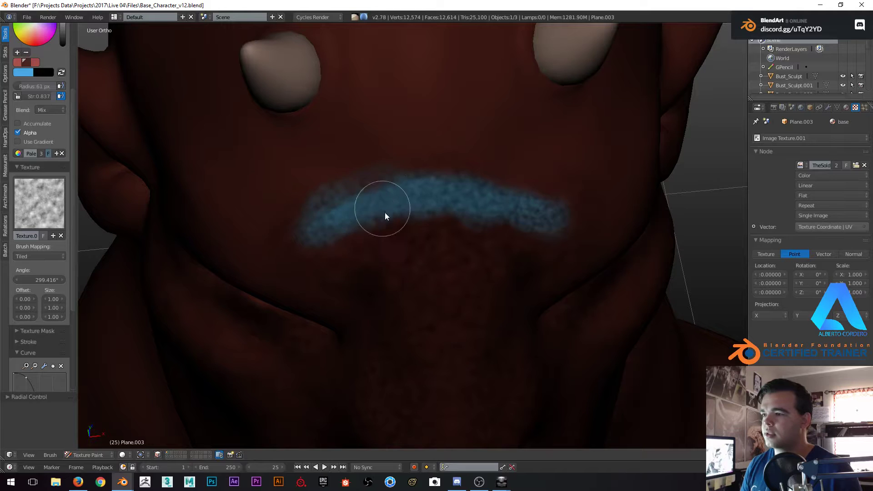
Spread the mottled blue paint down the middle of the forehead towards the nose bridge
{"action": "scroll", "coordinate": [460, 178], "scroll_direction": "down", "scroll_amount": 3}
{"action": "middle_click_drag", "start_coordinate": [497, 234], "coordinate": [414, 201]}
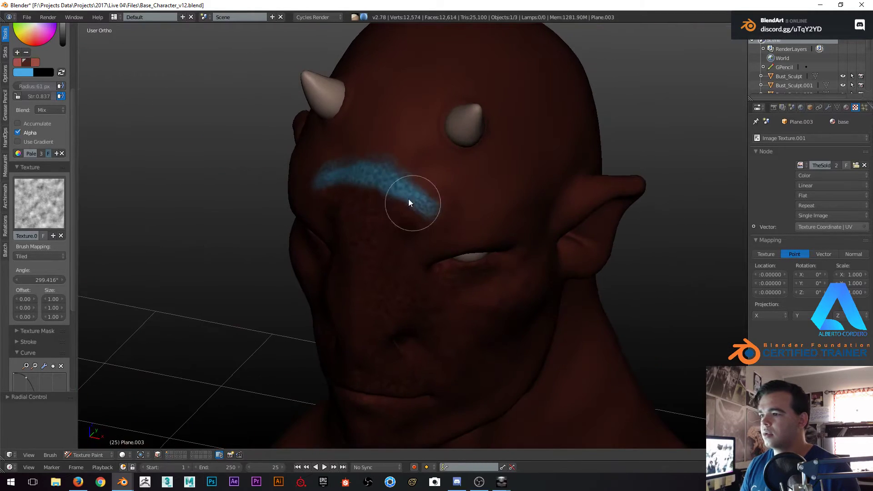
{"action": "scroll", "coordinate": [359, 154], "scroll_direction": "up", "scroll_amount": 3}
{"action": "middle_click_drag", "start_coordinate": [335, 142], "coordinate": [353, 175]}
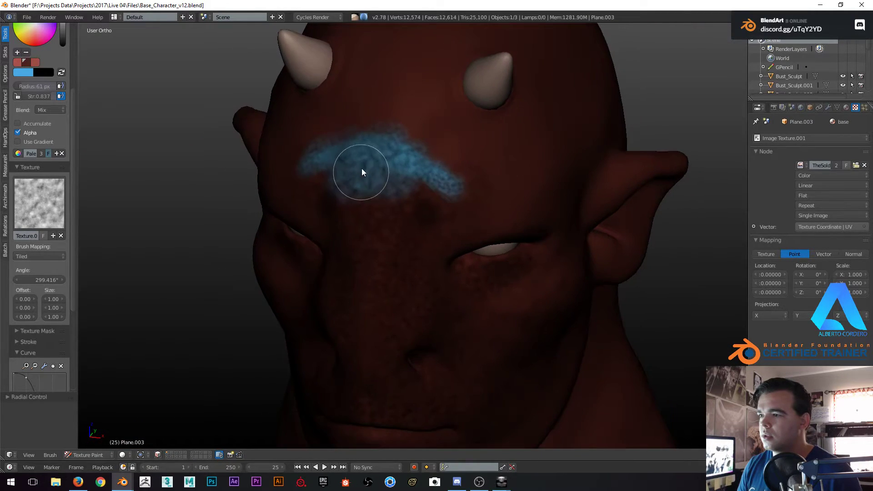
{"action": "middle_click_drag", "start_coordinate": [397, 151], "coordinate": [362, 136]}
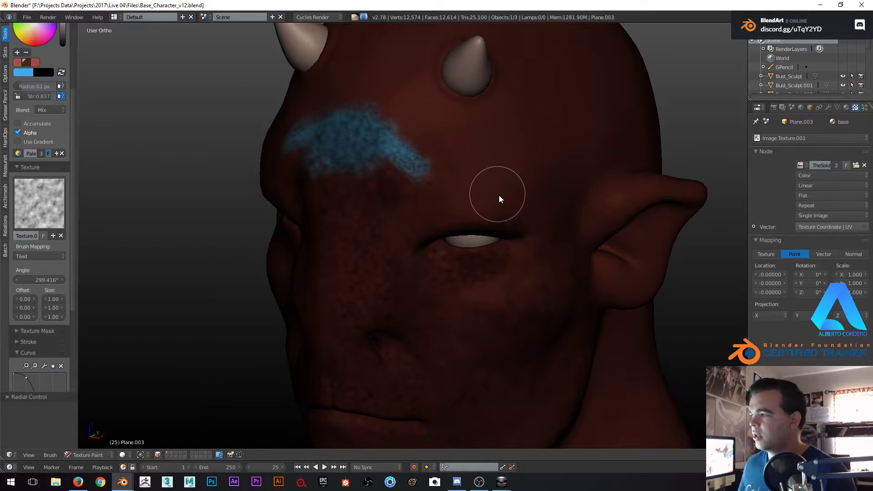
Review the available texture images and bring the separate image editor window into view to examine the painted UV layout
{"action": "left_click", "coordinate": [800, 166]}
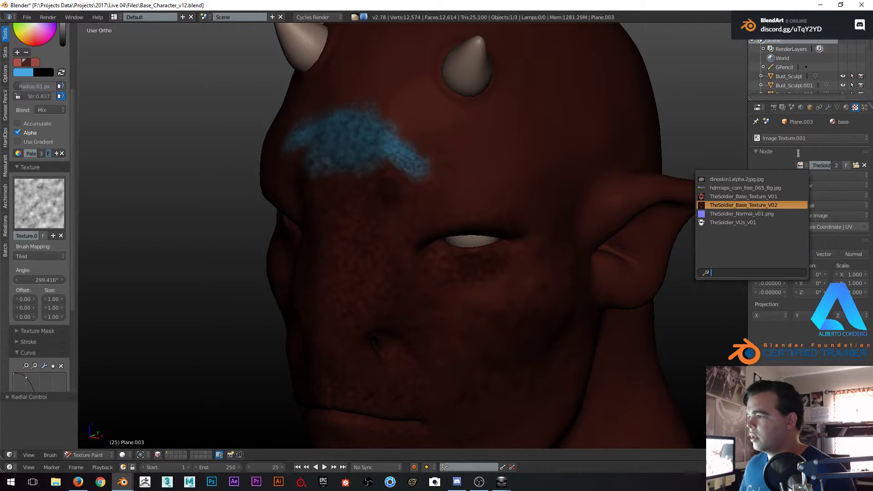
{"action": "left_click", "coordinate": [798, 153]}
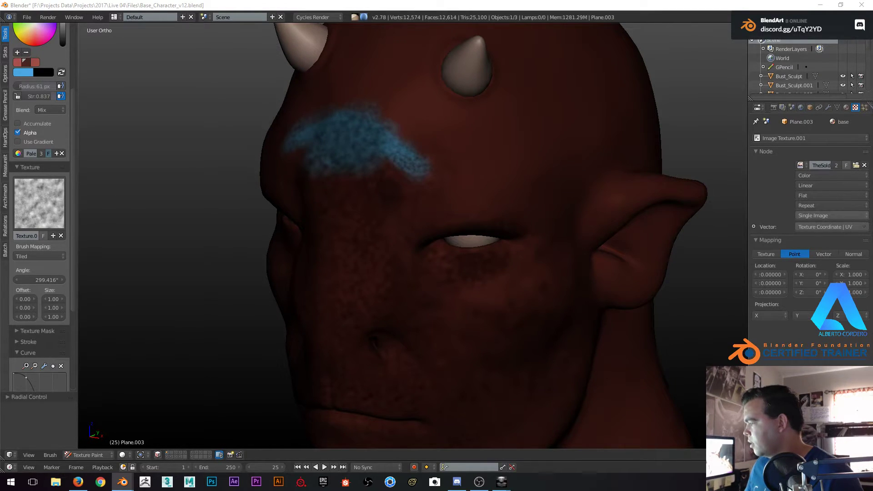
{"action": "left_click_drag", "start_coordinate": [872, 9], "coordinate": [342, 10]}
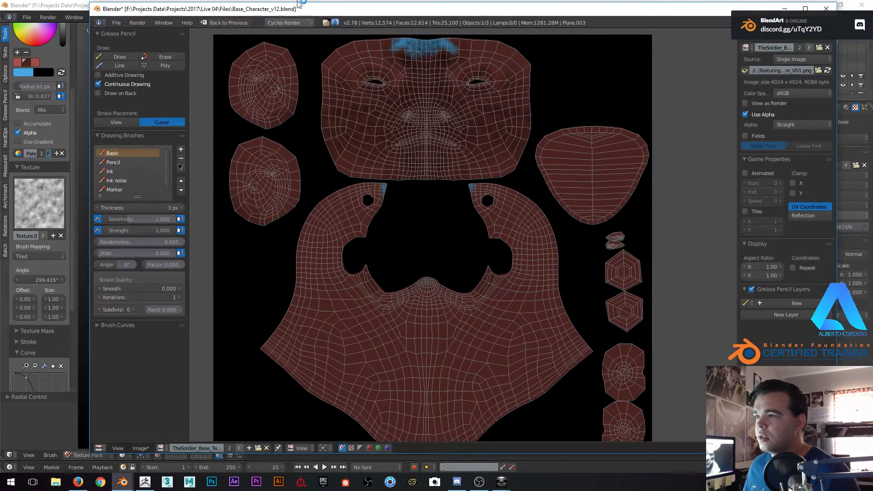
{"action": "left_click_drag", "start_coordinate": [302, 11], "coordinate": [293, 12]}
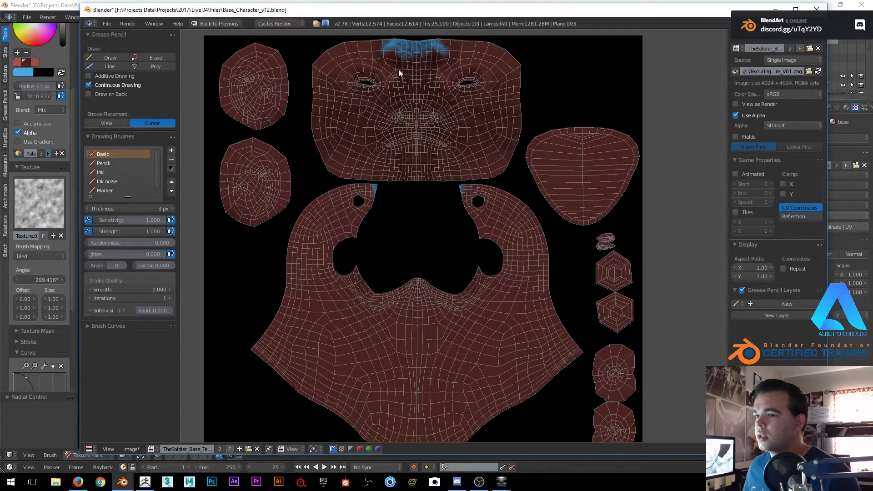
Check the running applications' resource usage in Task Manager
{"action": "key", "text": "ctrl+shift+Escape"}
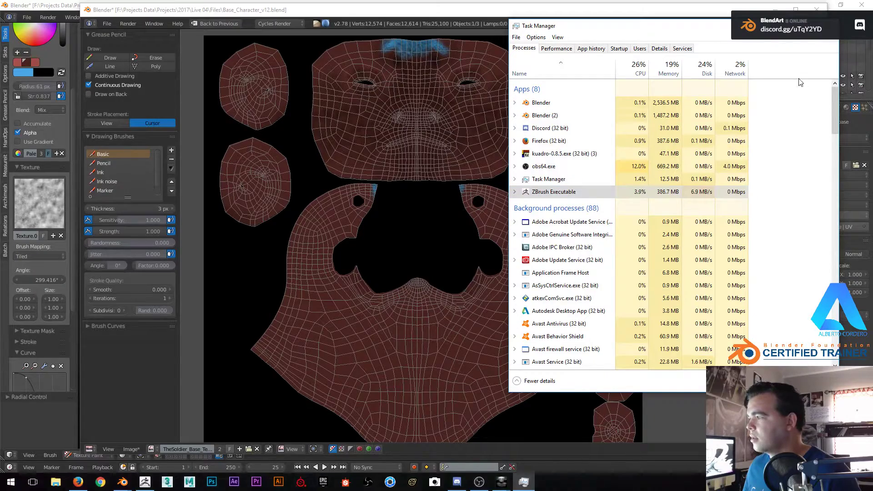
{"action": "key", "text": "alt+F4"}
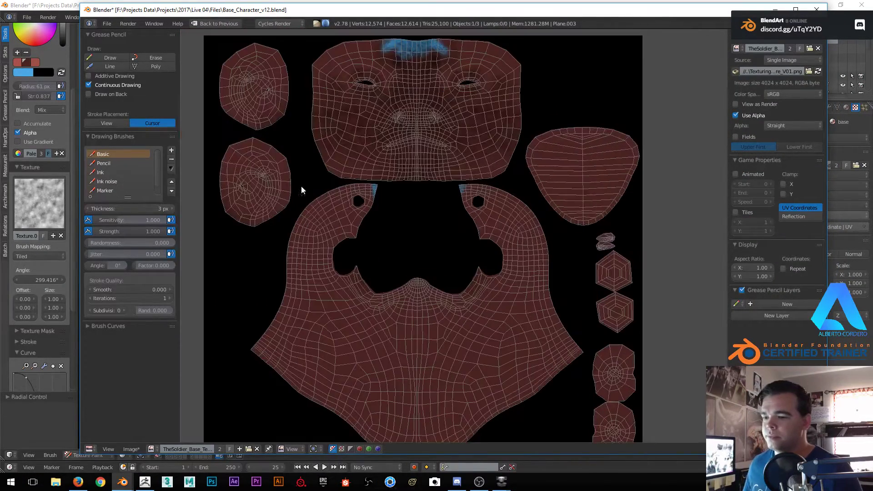
Display TheSoldier_Base_Texture_V01, followed by TheSoldier_Base_Texture_V02, in the image editor, and move that window aside
{"action": "left_click", "coordinate": [151, 449]}
{"action": "left_click", "coordinate": [164, 377]}
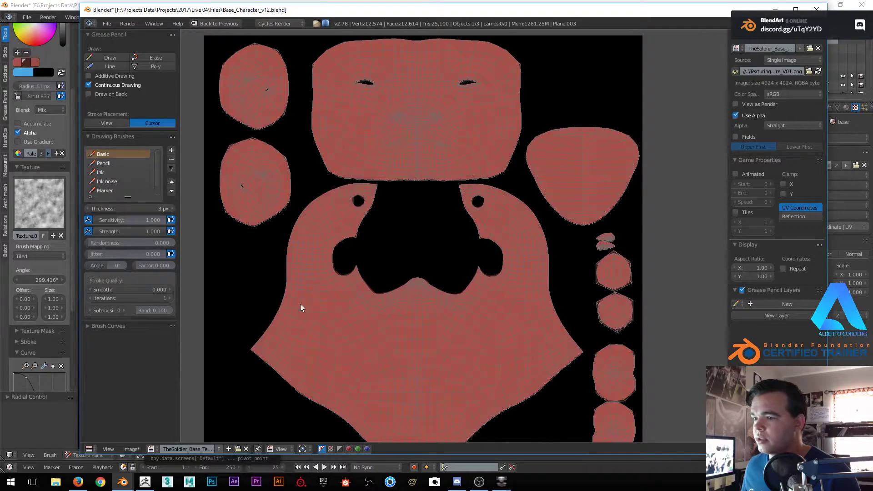
{"action": "left_click", "coordinate": [155, 449]}
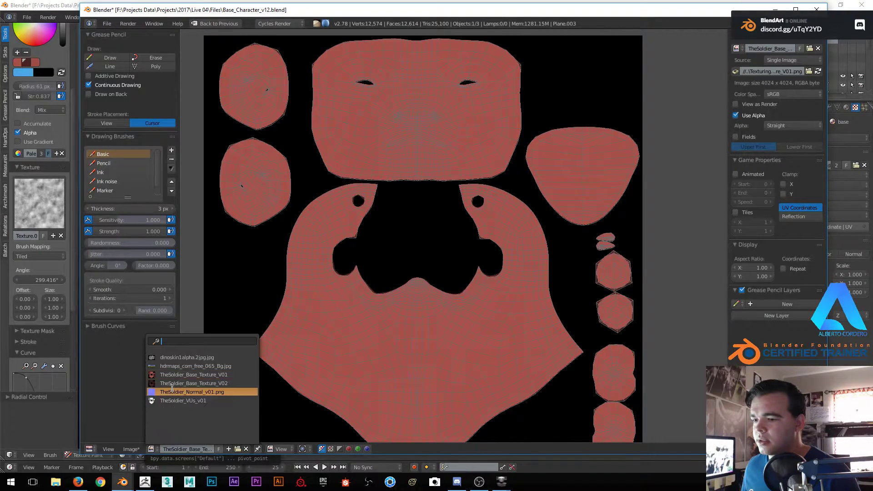
{"action": "left_click", "coordinate": [182, 384]}
{"action": "left_click_drag", "start_coordinate": [420, 14], "coordinate": [872, 4]}
Switch the bust to Object Mode, show the layer holding the lights as well, and preview the head in rendered shading
{"action": "scroll", "coordinate": [201, 185], "scroll_direction": "down", "scroll_amount": 2}
{"action": "left_click", "coordinate": [88, 455]}
{"action": "left_click", "coordinate": [91, 449]}
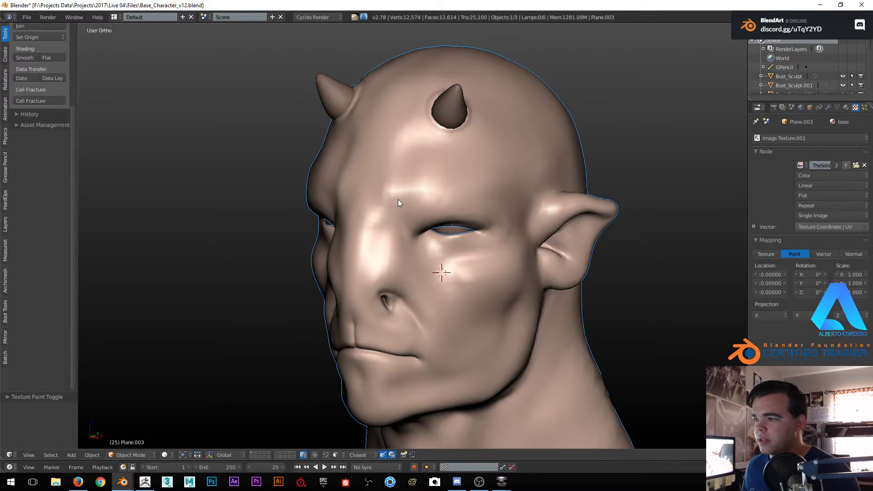
{"action": "key", "text": "shift+z"}
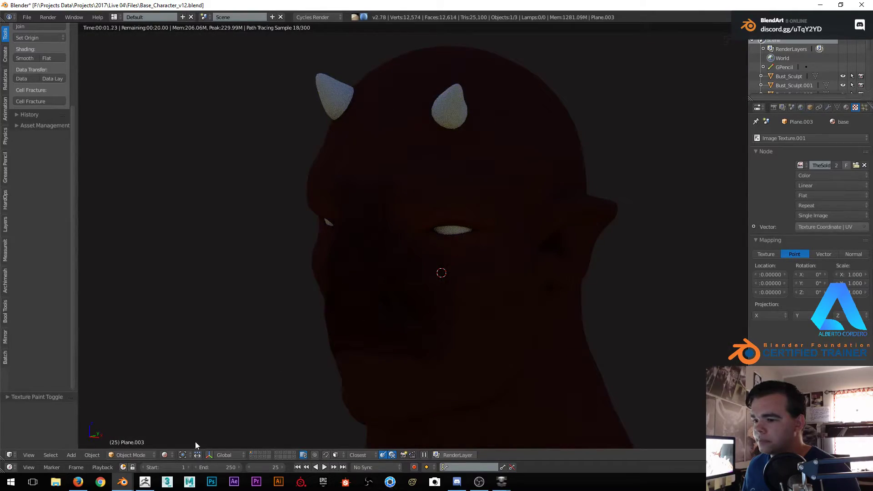
{"action": "left_click", "coordinate": [250, 457], "text": "shift"}
{"action": "middle_click_drag", "start_coordinate": [468, 59], "coordinate": [472, 65]}
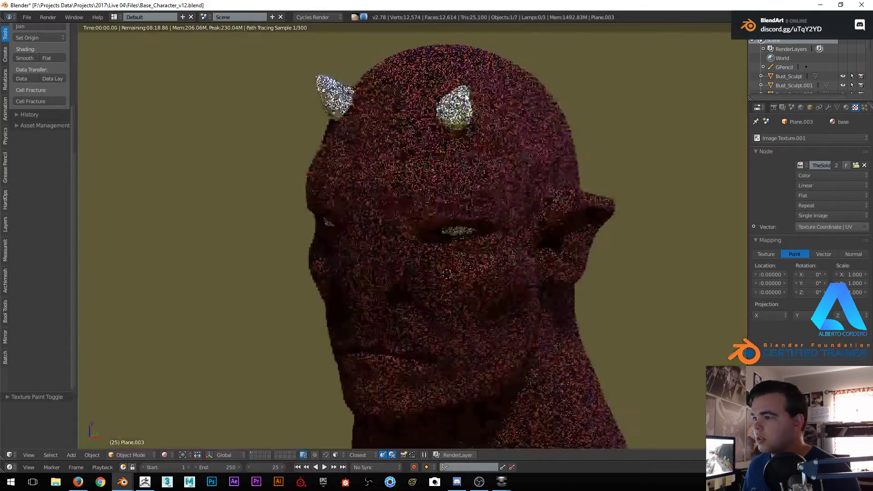
{"action": "scroll", "coordinate": [428, 116], "scroll_direction": "up", "scroll_amount": 1}
{"action": "middle_click_drag", "start_coordinate": [428, 116], "coordinate": [397, 101], "text": "shift"}
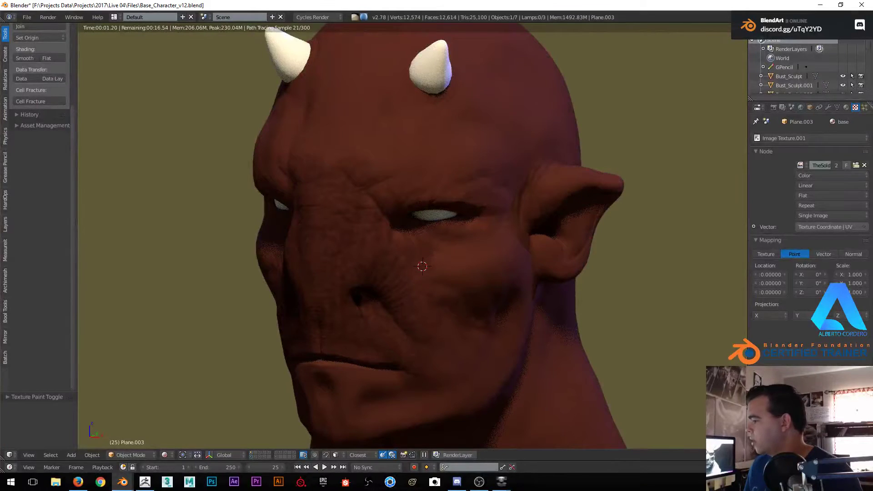
Assign TheSoldier_Base_Texture_V01 to the Image Texture.001 node and return the viewport to solid shading
{"action": "left_click", "coordinate": [800, 165]}
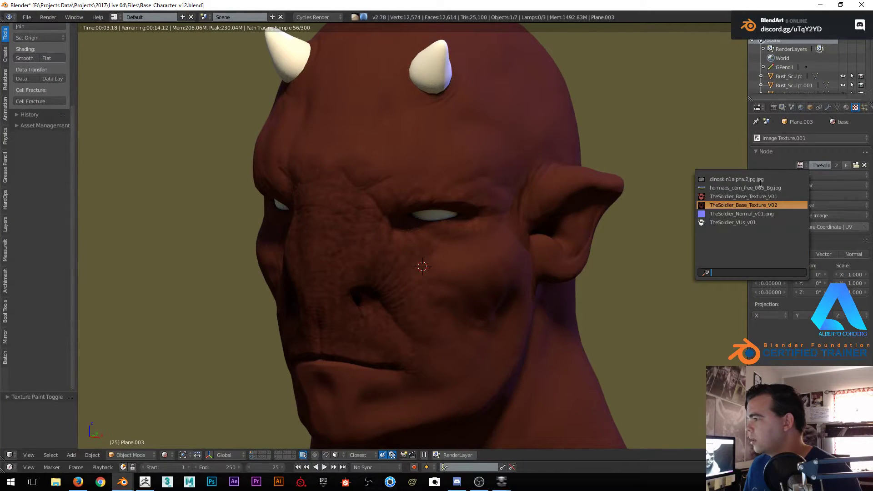
{"action": "left_click", "coordinate": [742, 194]}
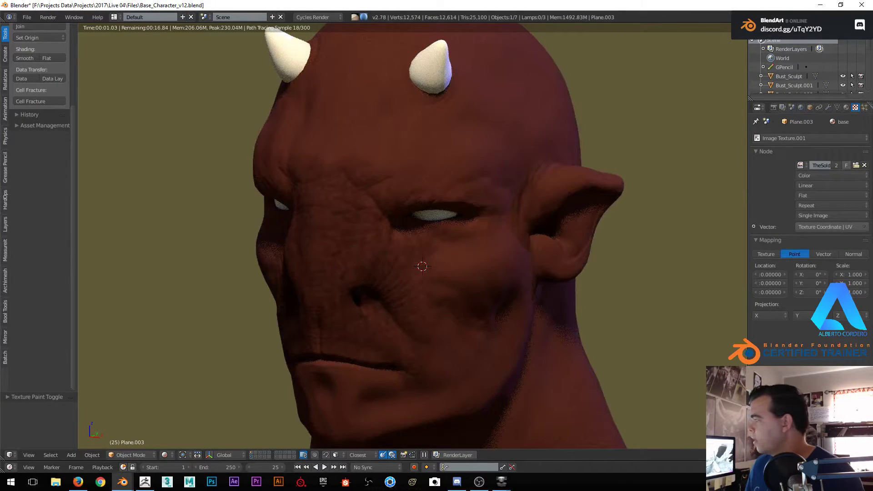
{"action": "key", "text": "shift+z"}
{"action": "mouse_move", "coordinate": [285, 321]}
{"action": "middle_mouse_down"}
{"action": "mouse_move", "coordinate": [231, 331]}
{"action": "mouse_move", "coordinate": [426, 347]}
{"action": "mouse_move", "coordinate": [400, 307]}
{"action": "middle_mouse_up"}
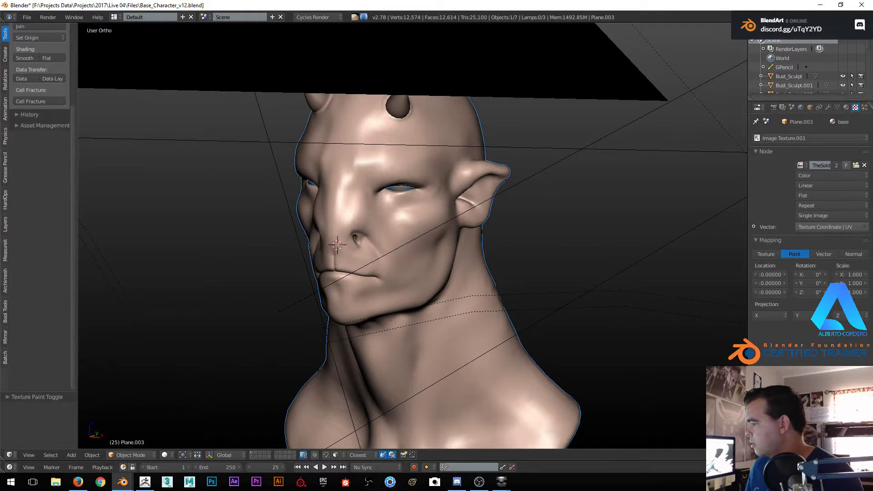
{"action": "key", "text": "shift+space"}
{"action": "key", "text": "shift+space"}
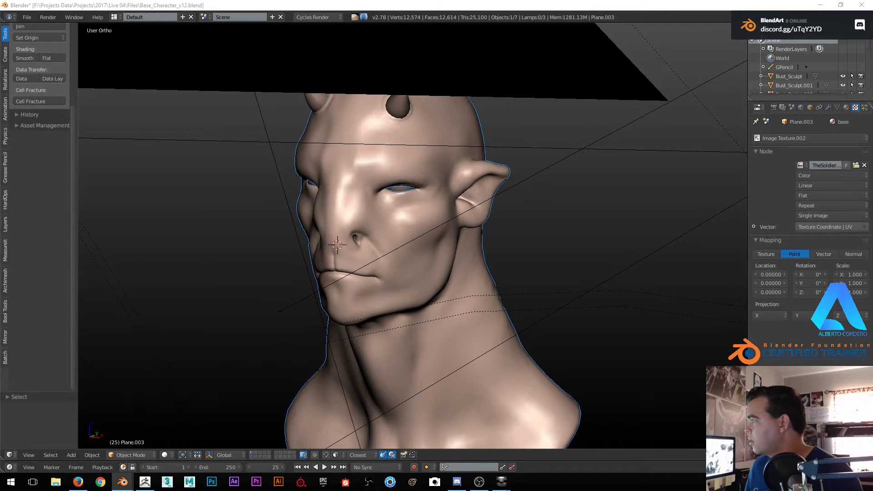
Examine the bust's textures in rendered shading from the front side, and return to solid shading
{"action": "key", "text": "shift+z"}
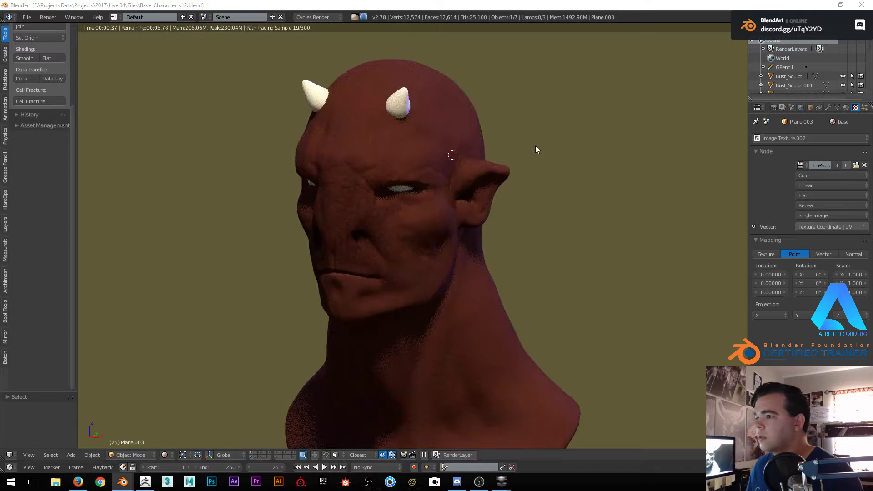
{"action": "middle_click_drag", "start_coordinate": [476, 158], "coordinate": [473, 150]}
{"action": "key", "text": "z"}
{"action": "scroll", "coordinate": [476, 150], "scroll_direction": "up", "scroll_amount": 1}
{"action": "key", "text": "z"}
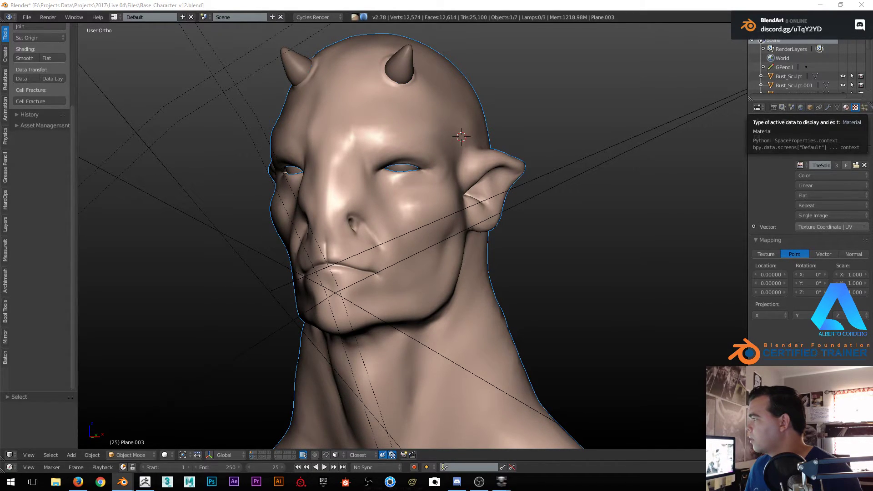
{"action": "left_click", "coordinate": [648, 82]}
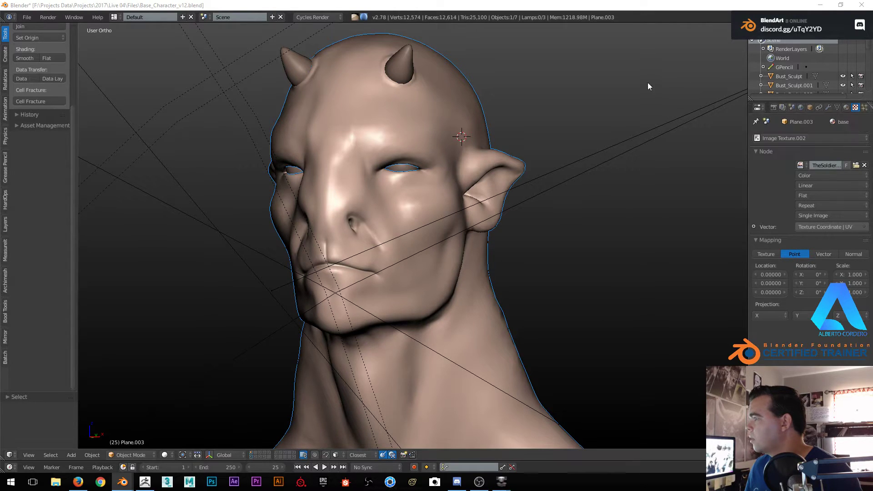
{"action": "key", "text": "shift+z"}
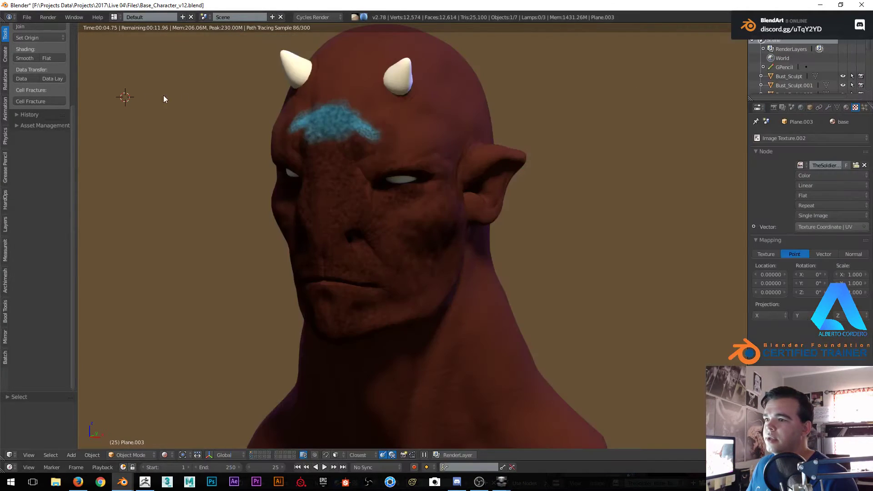
{"action": "key", "text": "z"}
{"action": "key", "text": "z"}
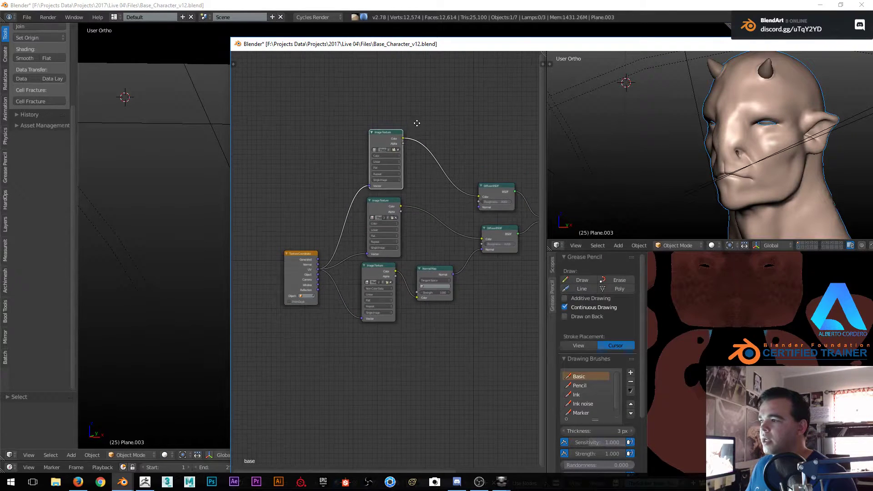
Reposition the middle and lowest Image Texture nodes slightly in the base material's node tree and move the node window aside
{"action": "middle_click_drag", "start_coordinate": [423, 126], "coordinate": [396, 120]}
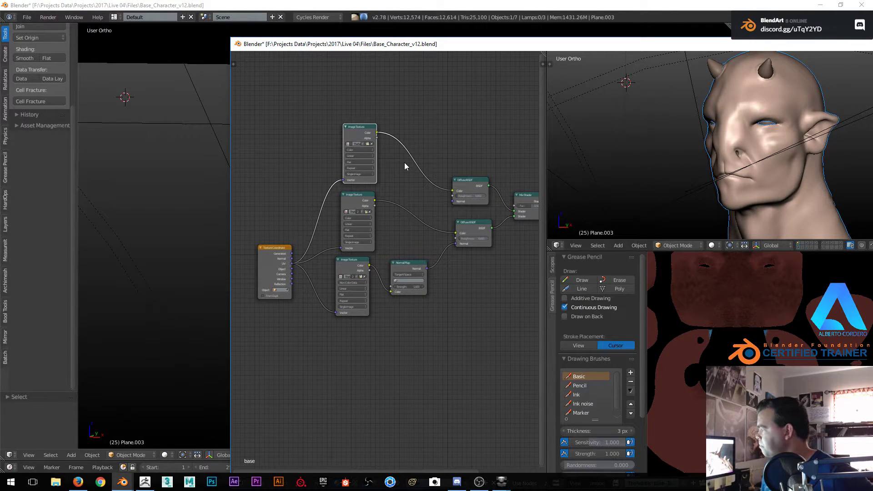
{"action": "scroll", "coordinate": [360, 193], "scroll_direction": "up", "scroll_amount": 2}
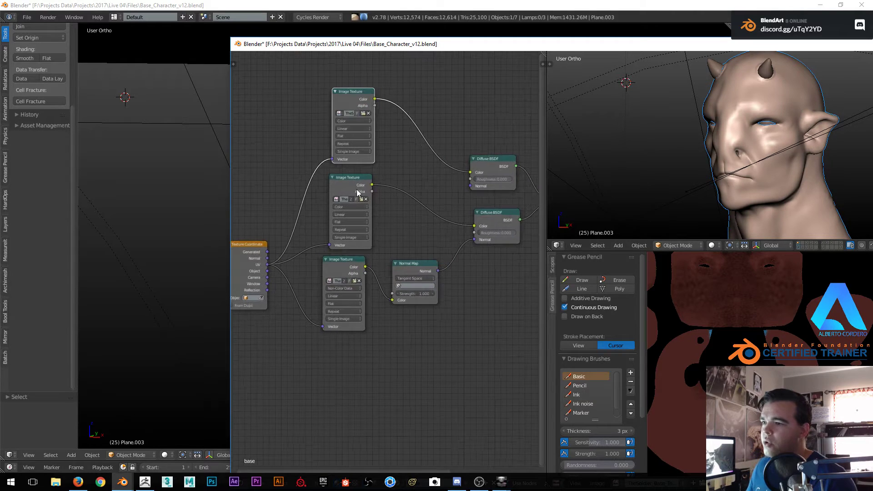
{"action": "scroll", "coordinate": [353, 182], "scroll_direction": "up", "scroll_amount": 2}
{"action": "left_click_drag", "start_coordinate": [351, 164], "coordinate": [353, 161]}
{"action": "mouse_move", "coordinate": [336, 269]}
{"action": "left_mouse_down"}
{"action": "mouse_move", "coordinate": [357, 263]}
{"action": "mouse_move", "coordinate": [348, 265]}
{"action": "left_mouse_up"}
{"action": "left_click_drag", "start_coordinate": [629, 48], "coordinate": [872, 43]}
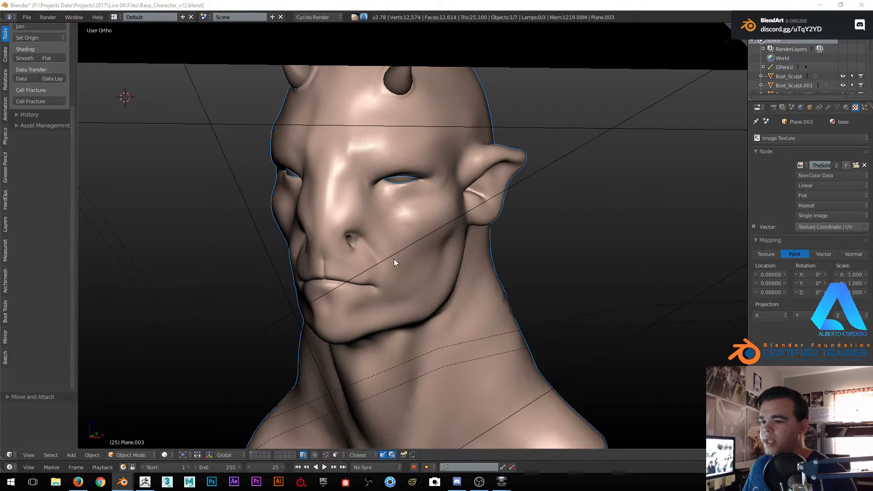
Switch the bust to Texture Paint mode and assign TheSoldier_Base_Texture_V02 to the Image Texture.001 node
{"action": "left_click", "coordinate": [129, 454]}
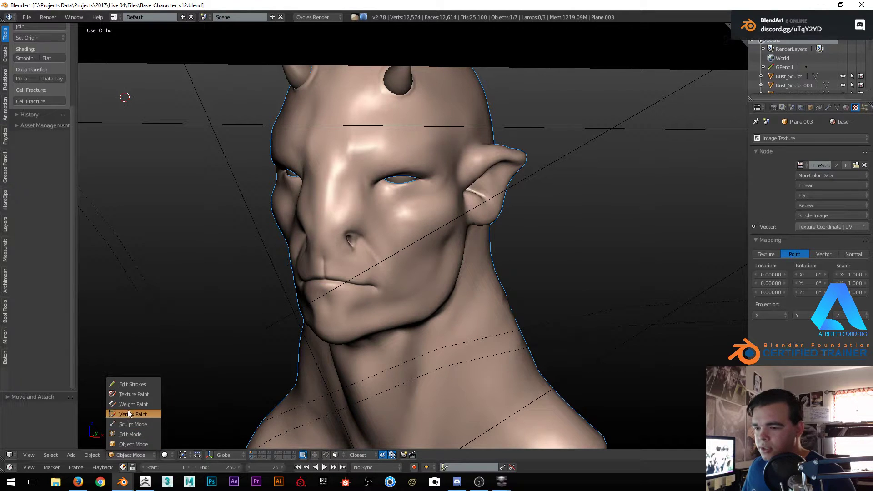
{"action": "left_click", "coordinate": [126, 396]}
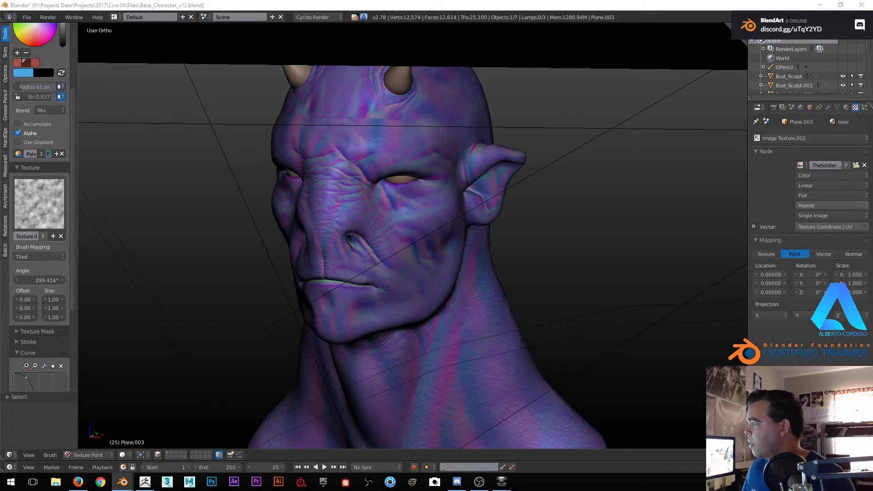
{"action": "middle_click_drag", "start_coordinate": [473, 228], "coordinate": [441, 220]}
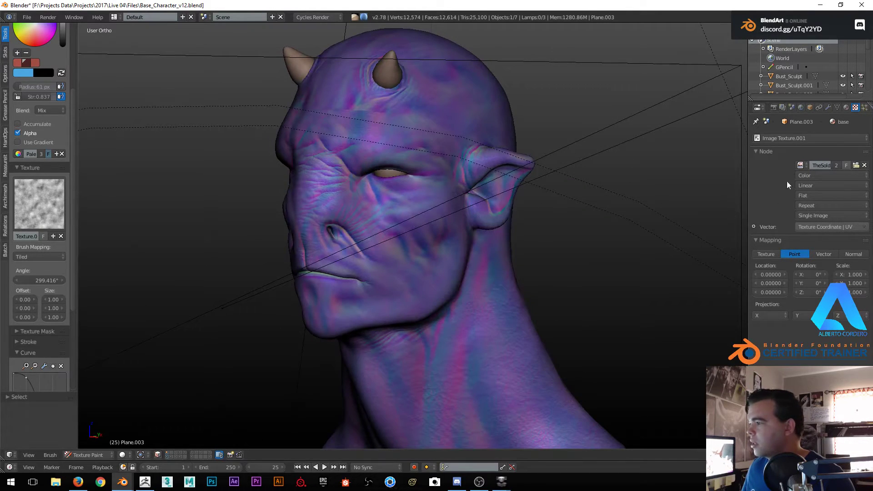
{"action": "left_click", "coordinate": [803, 166]}
{"action": "left_click", "coordinate": [712, 204]}
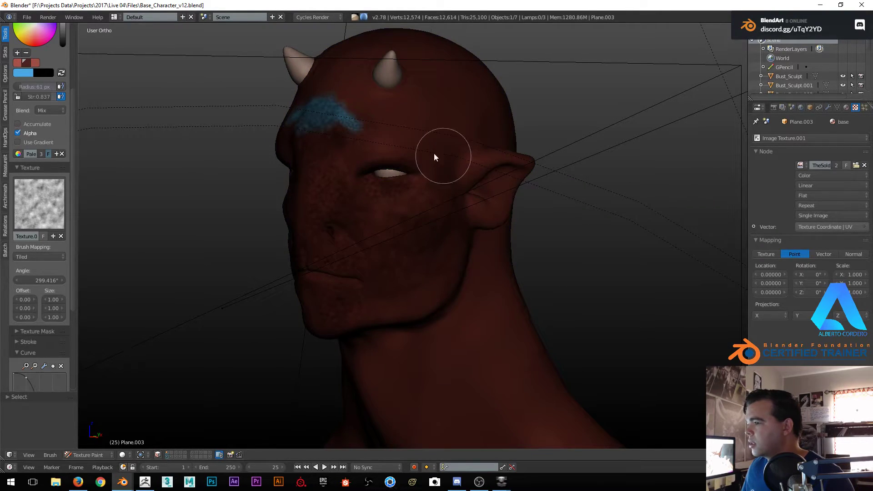
Undo the most recent blue paint strokes on the forehead
{"action": "scroll", "coordinate": [347, 117], "scroll_direction": "up", "scroll_amount": 2}
{"action": "key", "text": "ctrl+z"}
{"action": "key", "text": "ctrl+z"}
{"action": "key", "text": "ctrl+z"}
{"action": "key", "text": "ctrl+z"}
{"action": "key", "text": "ctrl+z"}
{"action": "key", "text": "ctrl+z"}
{"action": "key", "text": "ctrl+z"}
{"action": "key", "text": "ctrl+z"}
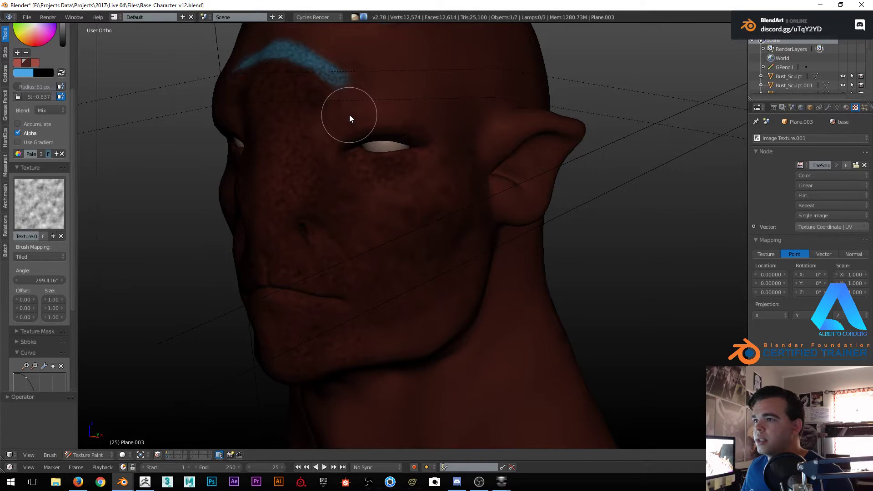
{"action": "key", "text": "ctrl+z"}
{"action": "key", "text": "ctrl+z"}
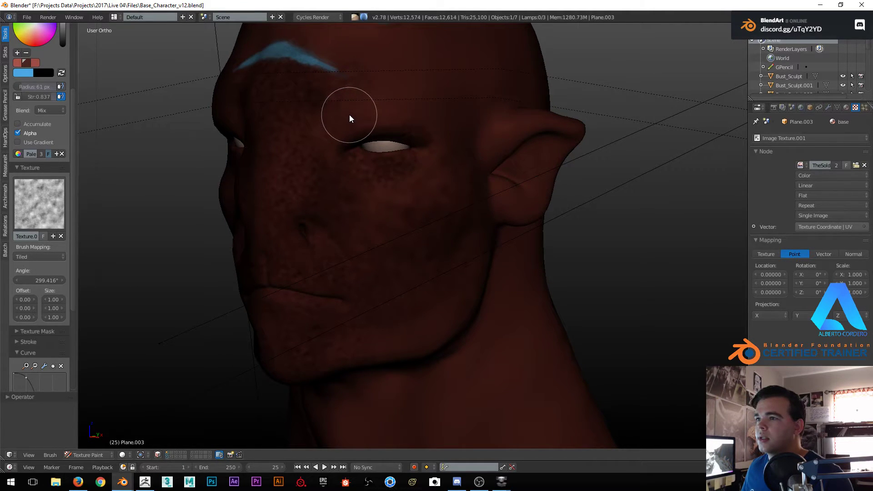
{"action": "key", "text": "ctrl+z"}
{"action": "key", "text": "ctrl+z"}
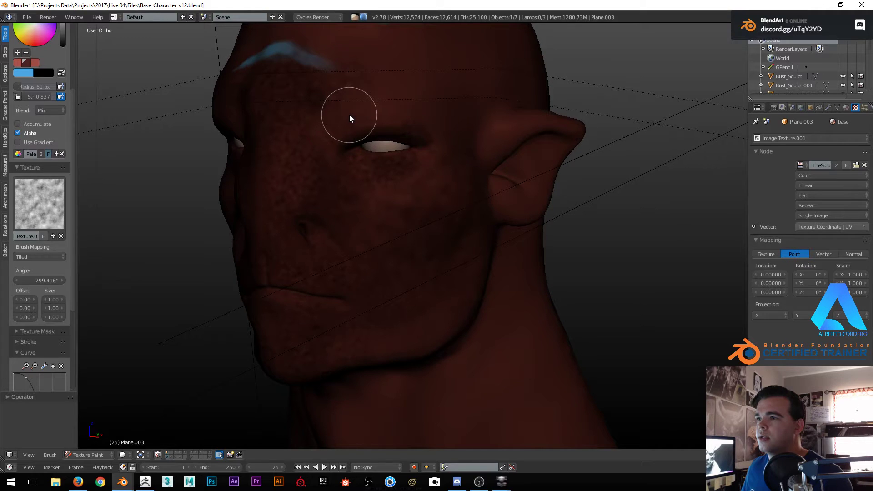
Pick the dark red palette colour and paint over the remaining blue stroke on the forehead
{"action": "mouse_move", "coordinate": [319, 92]}
{"action": "middle_mouse_down"}
{"action": "mouse_move", "coordinate": [325, 110]}
{"action": "mouse_move", "coordinate": [337, 76]}
{"action": "mouse_move", "coordinate": [341, 175]}
{"action": "mouse_move", "coordinate": [318, 194]}
{"action": "mouse_move", "coordinate": [326, 190]}
{"action": "middle_mouse_up"}
{"action": "scroll", "coordinate": [317, 194], "scroll_direction": "up", "scroll_amount": 2}
{"action": "scroll", "coordinate": [326, 191], "scroll_direction": "up", "scroll_amount": 1}
{"action": "scroll", "coordinate": [326, 190], "scroll_direction": "down", "scroll_amount": 1}
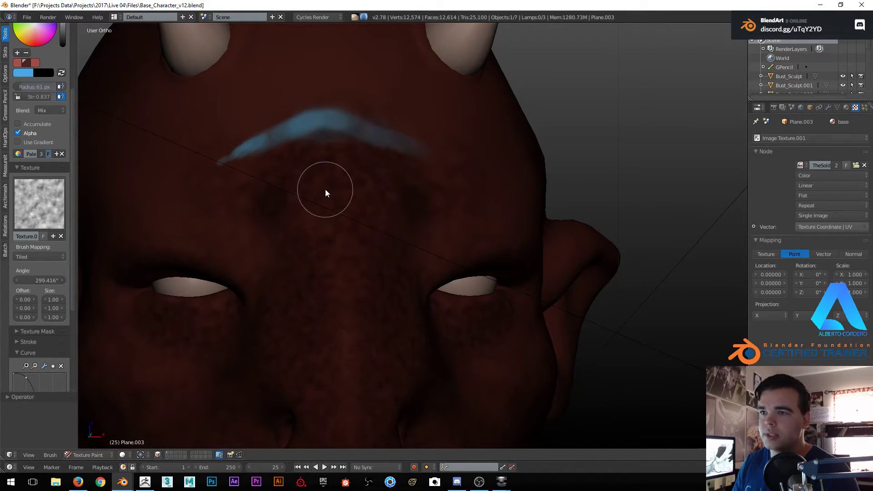
{"action": "left_click", "coordinate": [26, 63]}
{"action": "left_click_drag", "start_coordinate": [237, 157], "coordinate": [334, 116]}
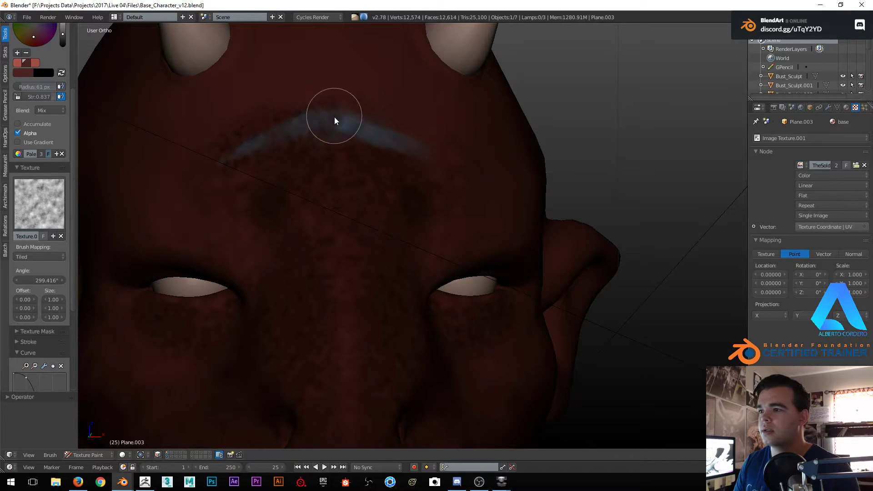
Paint dark red mottling across the middle of the forehead and over both brows
{"action": "middle_click_drag", "start_coordinate": [334, 117], "coordinate": [332, 178]}
{"action": "mouse_move", "coordinate": [334, 207]}
{"action": "left_mouse_down"}
{"action": "mouse_move", "coordinate": [321, 196]}
{"action": "mouse_move", "coordinate": [282, 222]}
{"action": "left_mouse_up"}
{"action": "middle_click_drag", "start_coordinate": [282, 222], "coordinate": [293, 246]}
{"action": "left_click_drag", "start_coordinate": [380, 198], "coordinate": [431, 221]}
{"action": "middle_click_drag", "start_coordinate": [431, 220], "coordinate": [449, 242]}
Extend the dark red mottling over the front of the scalp and around the base of the horns
{"action": "mouse_move", "coordinate": [332, 242]}
{"action": "middle_mouse_down"}
{"action": "mouse_move", "coordinate": [401, 244]}
{"action": "mouse_move", "coordinate": [483, 267]}
{"action": "mouse_move", "coordinate": [423, 288]}
{"action": "middle_mouse_up"}
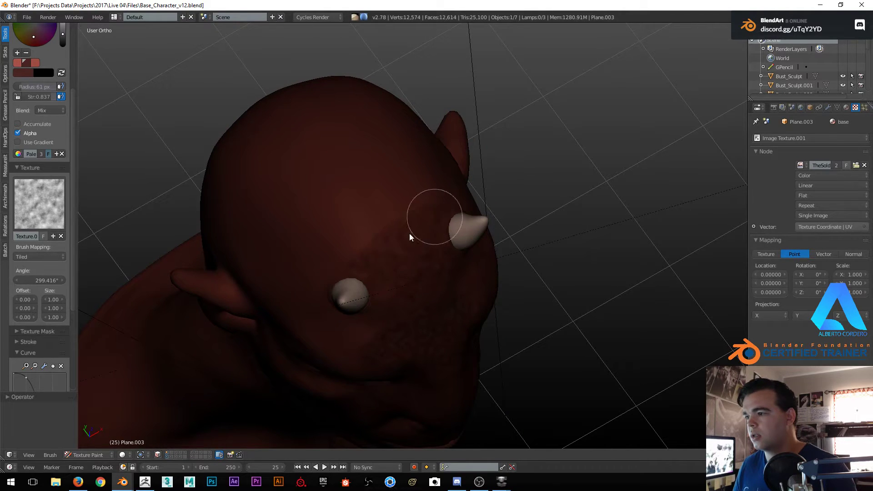
{"action": "middle_click_drag", "start_coordinate": [353, 151], "coordinate": [417, 199]}
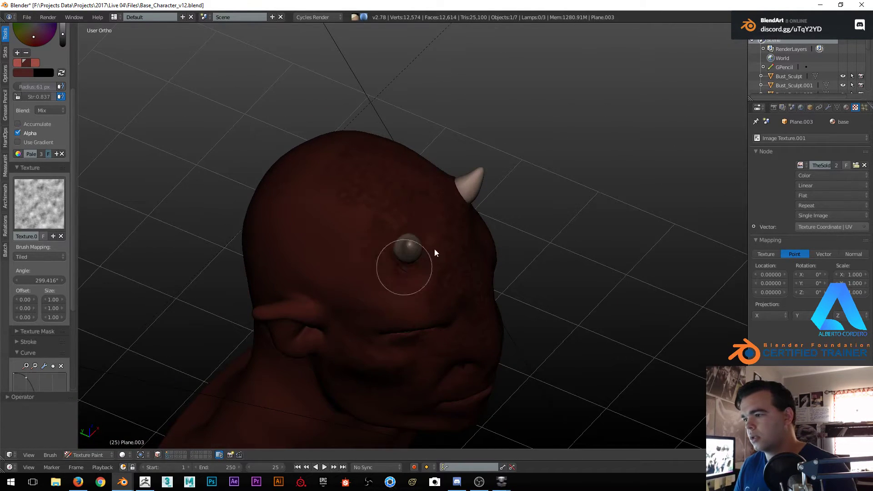
{"action": "middle_click_drag", "start_coordinate": [399, 258], "coordinate": [439, 243]}
{"action": "middle_click_drag", "start_coordinate": [399, 302], "coordinate": [386, 238]}
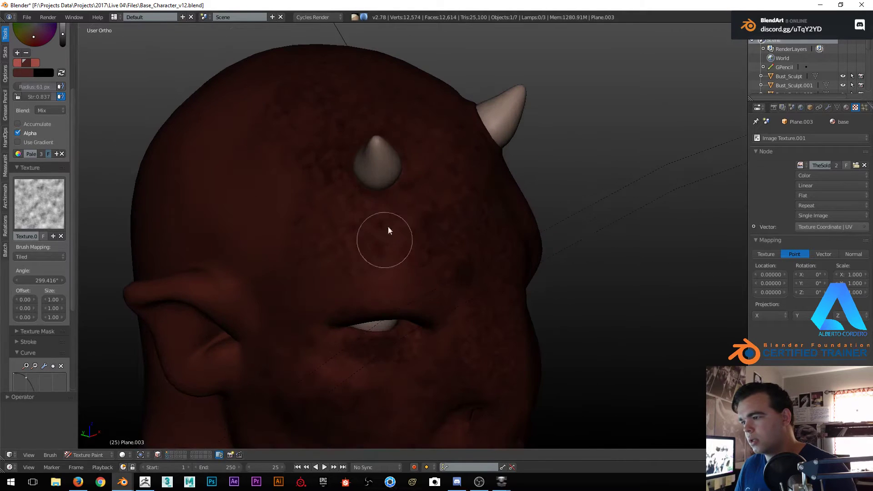
{"action": "middle_click_drag", "start_coordinate": [414, 267], "coordinate": [400, 271]}
{"action": "middle_click_drag", "start_coordinate": [289, 191], "coordinate": [312, 189]}
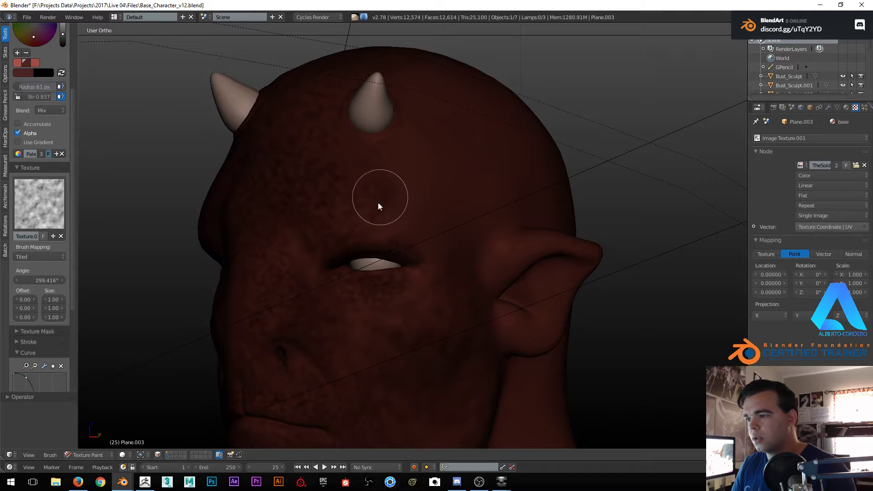
Extend the dark red mottling around the brow and eye socket, over the nose and onto the cheeks
{"action": "middle_click_drag", "start_coordinate": [382, 193], "coordinate": [292, 234]}
{"action": "middle_click_drag", "start_coordinate": [288, 273], "coordinate": [269, 230]}
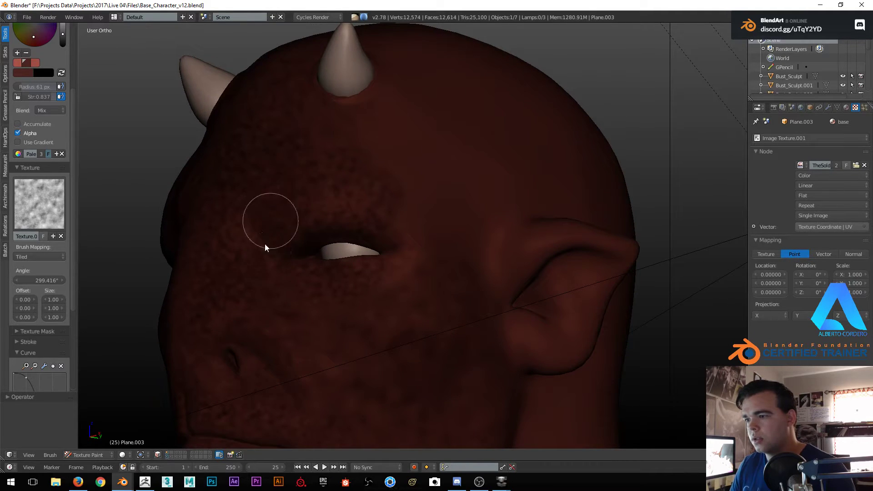
{"action": "middle_click_drag", "start_coordinate": [315, 272], "coordinate": [351, 162]}
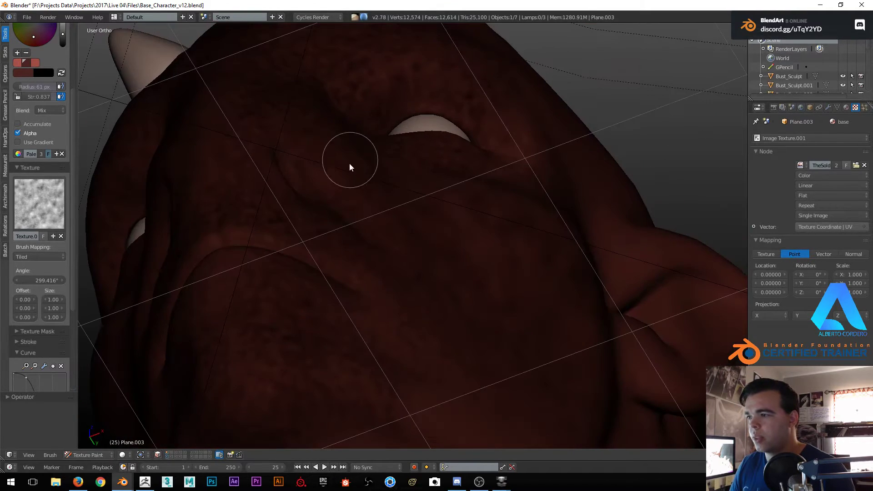
{"action": "middle_click_drag", "start_coordinate": [430, 104], "coordinate": [409, 97]}
{"action": "middle_click_drag", "start_coordinate": [415, 147], "coordinate": [316, 196]}
{"action": "middle_click_drag", "start_coordinate": [431, 195], "coordinate": [456, 285]}
{"action": "middle_click_drag", "start_coordinate": [319, 283], "coordinate": [380, 224]}
{"action": "middle_click_drag", "start_coordinate": [321, 228], "coordinate": [361, 130]}
{"action": "middle_click_drag", "start_coordinate": [306, 143], "coordinate": [363, 195]}
{"action": "mouse_move", "coordinate": [342, 237]}
{"action": "middle_mouse_down"}
{"action": "mouse_move", "coordinate": [314, 263]}
{"action": "mouse_move", "coordinate": [344, 235]}
{"action": "middle_mouse_up"}
{"action": "scroll", "coordinate": [451, 226], "scroll_direction": "down", "scroll_amount": 6}
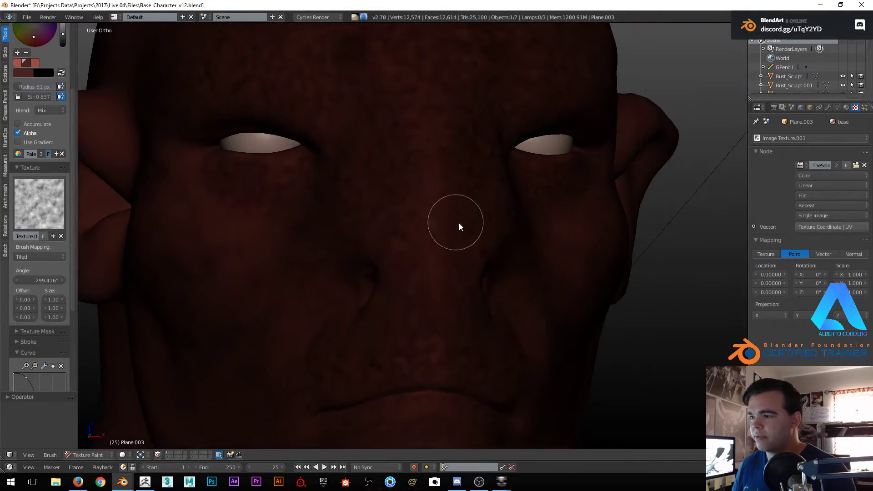
Turn on X-axis symmetry for the paint strokes on the head
{"action": "middle_click_drag", "start_coordinate": [427, 232], "coordinate": [498, 249]}
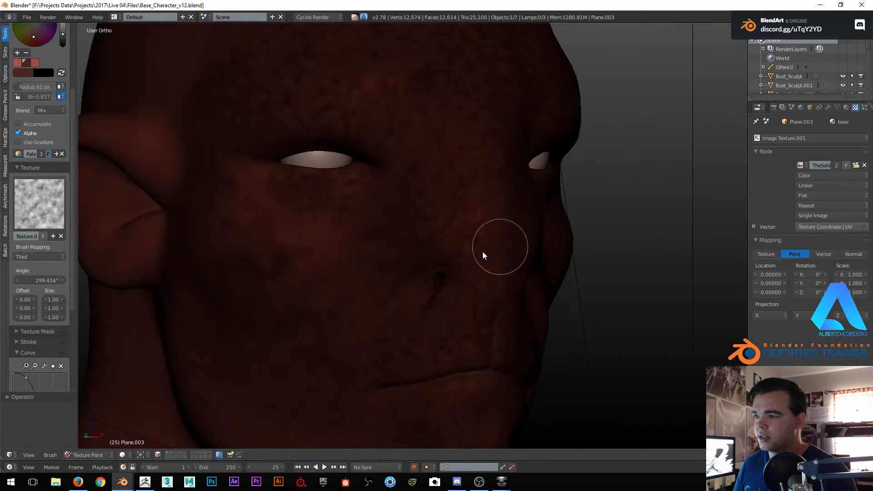
{"action": "middle_click_drag", "start_coordinate": [407, 187], "coordinate": [368, 229]}
{"action": "middle_click_drag", "start_coordinate": [455, 227], "coordinate": [411, 209]}
{"action": "middle_click_drag", "start_coordinate": [514, 277], "coordinate": [548, 269]}
{"action": "scroll", "coordinate": [50, 350], "scroll_direction": "down", "scroll_amount": 7}
{"action": "left_click", "coordinate": [21, 361]}
{"action": "middle_click_drag", "start_coordinate": [166, 312], "coordinate": [383, 222]}
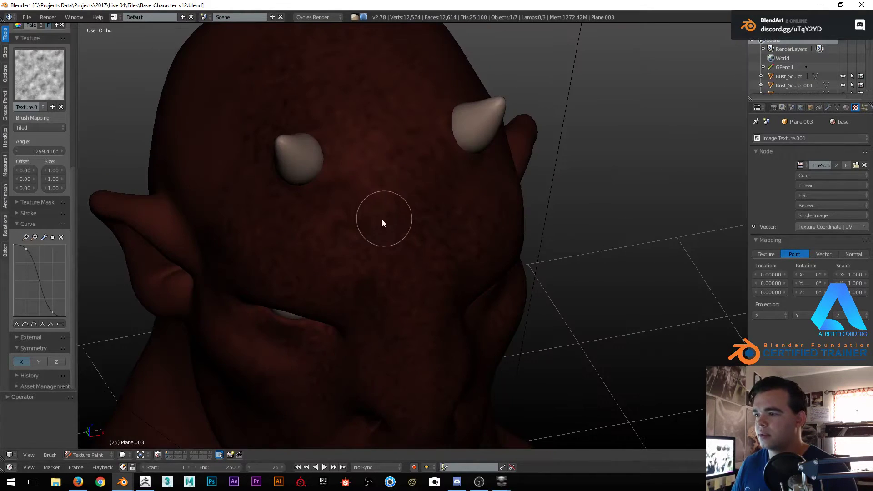
Paint mirrored dark red mottling across the forehead below the horns and around the outer brow
{"action": "middle_click_drag", "start_coordinate": [381, 269], "coordinate": [421, 171]}
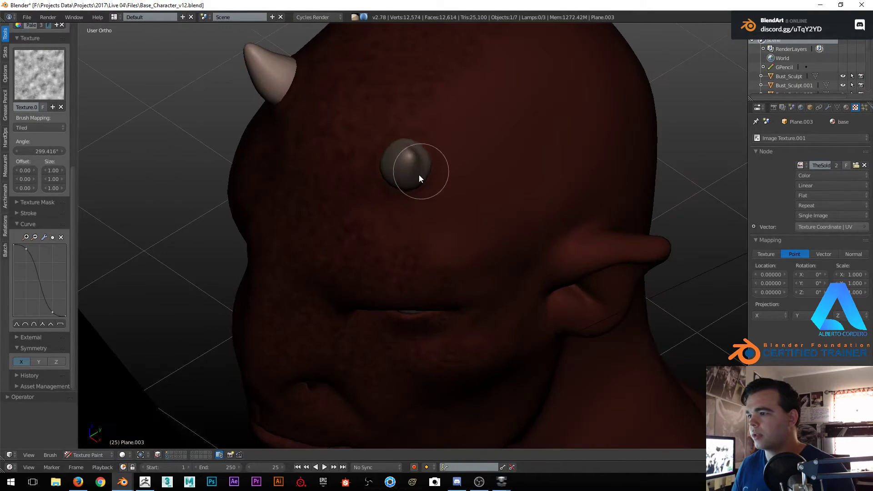
{"action": "middle_click_drag", "start_coordinate": [465, 268], "coordinate": [367, 169]}
{"action": "mouse_move", "coordinate": [462, 217]}
{"action": "middle_mouse_down"}
{"action": "mouse_move", "coordinate": [410, 191]}
{"action": "mouse_move", "coordinate": [444, 224]}
{"action": "mouse_move", "coordinate": [426, 182]}
{"action": "mouse_move", "coordinate": [420, 200]}
{"action": "middle_mouse_up"}
{"action": "middle_click_drag", "start_coordinate": [366, 227], "coordinate": [367, 215], "text": "ctrl"}
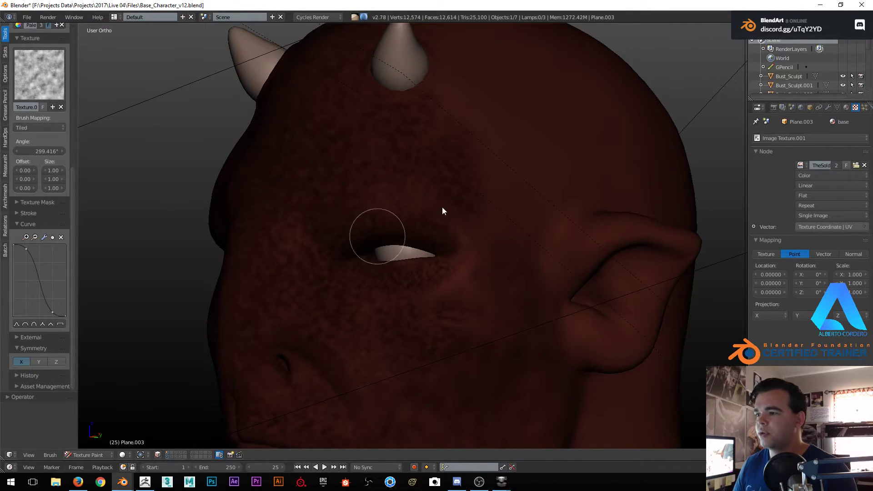
{"action": "middle_click_drag", "start_coordinate": [439, 206], "coordinate": [439, 194], "text": "ctrl"}
{"action": "middle_click_drag", "start_coordinate": [329, 202], "coordinate": [338, 182], "text": "ctrl"}
{"action": "mouse_move", "coordinate": [444, 220]}
{"action": "middle_mouse_down", "text": "ctrl"}
{"action": "mouse_move", "coordinate": [439, 233]}
{"action": "mouse_move", "coordinate": [395, 224]}
{"action": "mouse_move", "coordinate": [400, 211]}
{"action": "middle_mouse_up", "text": "ctrl"}
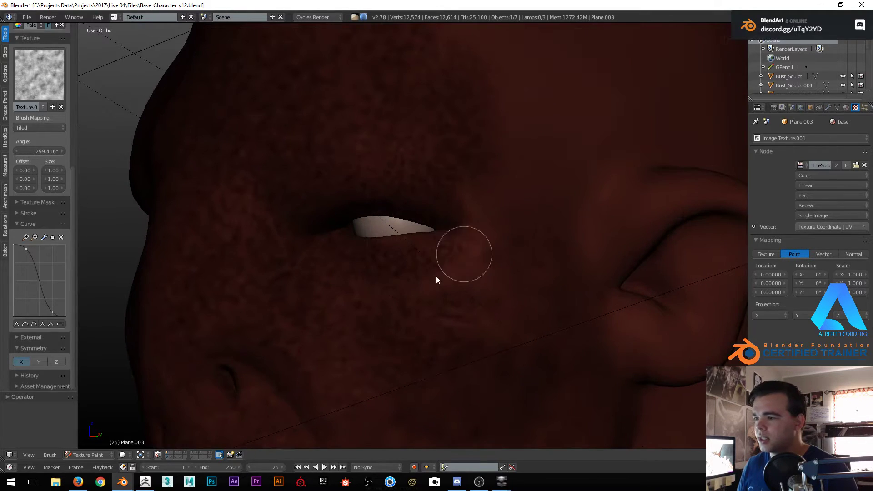
Paint dark red mottling under the eye and across the upper cheek towards the nostril
{"action": "scroll", "coordinate": [459, 284], "scroll_direction": "down", "scroll_amount": 1}
{"action": "middle_click_drag", "start_coordinate": [449, 287], "coordinate": [455, 255], "text": "shift"}
{"action": "middle_click_drag", "start_coordinate": [338, 247], "coordinate": [341, 280]}
{"action": "scroll", "coordinate": [340, 270], "scroll_direction": "up", "scroll_amount": 1}
{"action": "middle_click_drag", "start_coordinate": [454, 304], "coordinate": [479, 220], "text": "shift"}
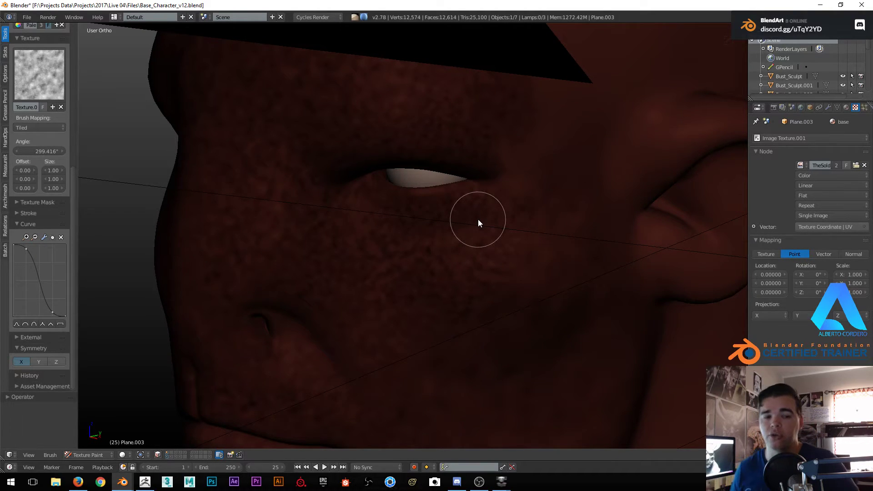
{"action": "middle_click_drag", "start_coordinate": [454, 264], "coordinate": [460, 243]}
{"action": "middle_click_drag", "start_coordinate": [356, 294], "coordinate": [341, 191], "text": "shift"}
{"action": "middle_click_drag", "start_coordinate": [340, 191], "coordinate": [353, 201]}
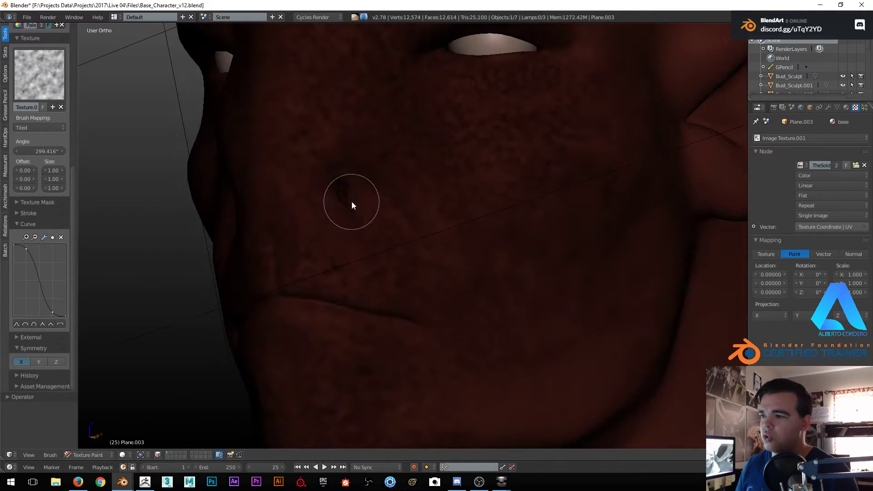
Enlarge the brush radius to 84 px and paint dark red mottling between the nostril and the upper lip
{"action": "scroll", "coordinate": [351, 196], "scroll_direction": "up", "scroll_amount": 1}
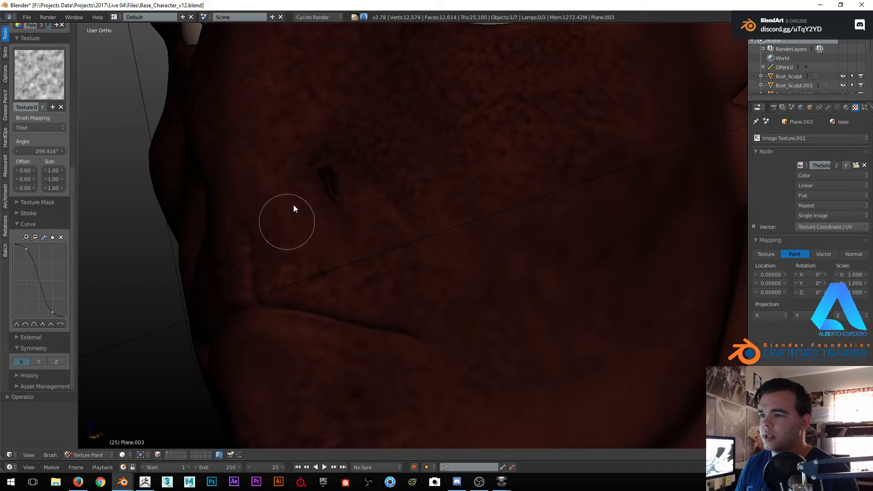
{"action": "mouse_move", "coordinate": [311, 209]}
{"action": "middle_mouse_down", "text": "ctrl"}
{"action": "mouse_move", "coordinate": [307, 222]}
{"action": "mouse_move", "coordinate": [350, 222]}
{"action": "middle_mouse_up", "text": "ctrl"}
{"action": "key", "text": "f"}
{"action": "left_click", "coordinate": [356, 229]}
{"action": "mouse_move", "coordinate": [422, 241]}
{"action": "middle_mouse_down"}
{"action": "mouse_move", "coordinate": [452, 247]}
{"action": "mouse_move", "coordinate": [442, 212]}
{"action": "middle_mouse_up"}
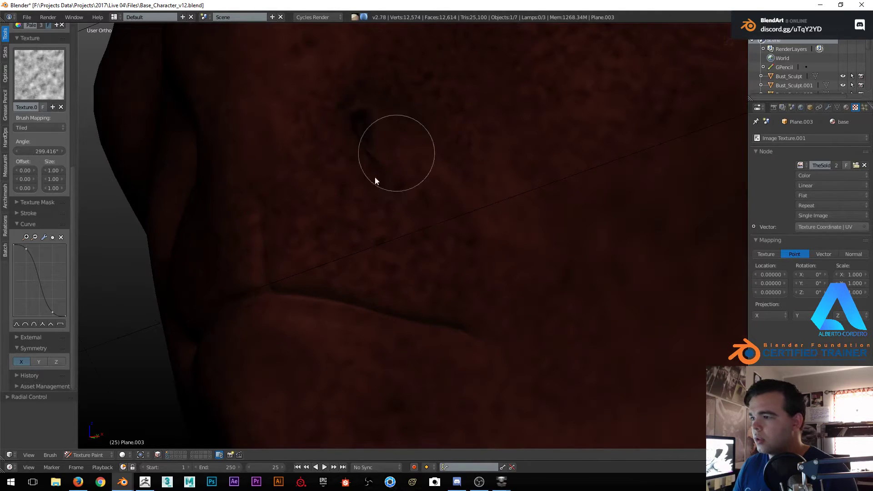
{"action": "middle_click_drag", "start_coordinate": [457, 249], "coordinate": [468, 241]}
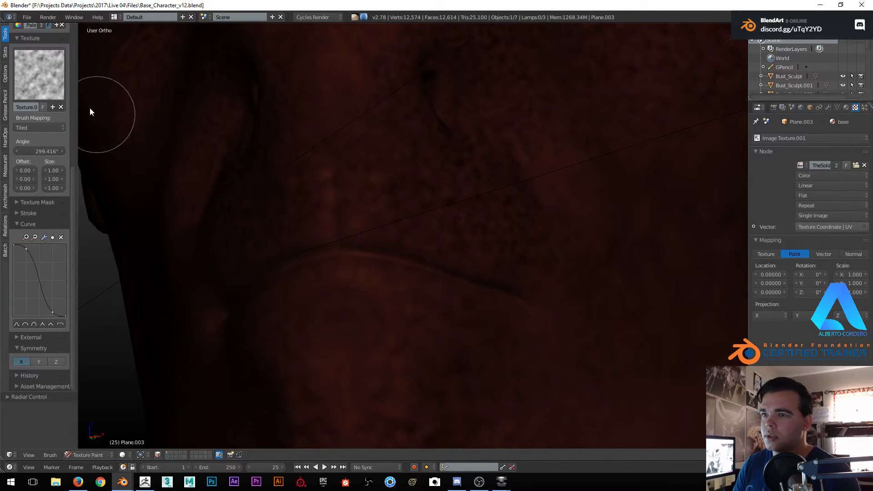
Pick the lighter red palette colour, reduce the brush radius to 48 px and tint the lips along the mouth line
{"action": "scroll", "coordinate": [41, 182], "scroll_direction": "up", "scroll_amount": 10}
{"action": "left_click", "coordinate": [17, 166]}
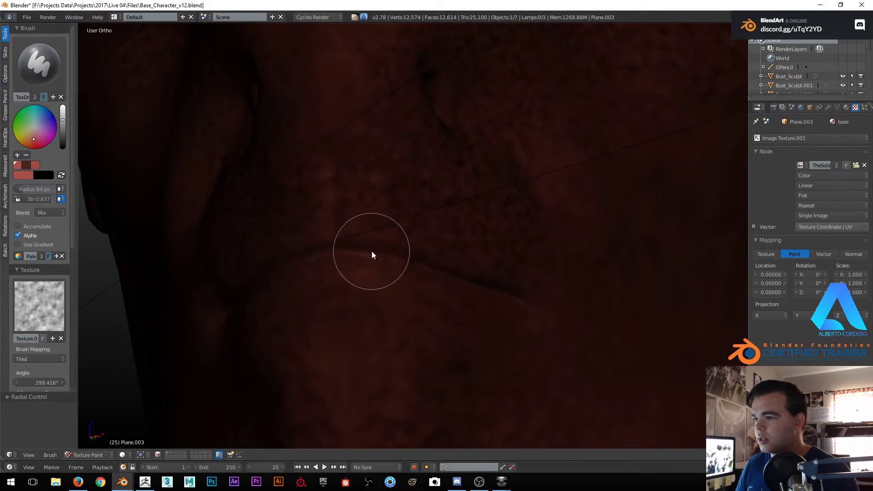
{"action": "middle_click_drag", "start_coordinate": [444, 271], "coordinate": [435, 226]}
{"action": "key", "text": "f"}
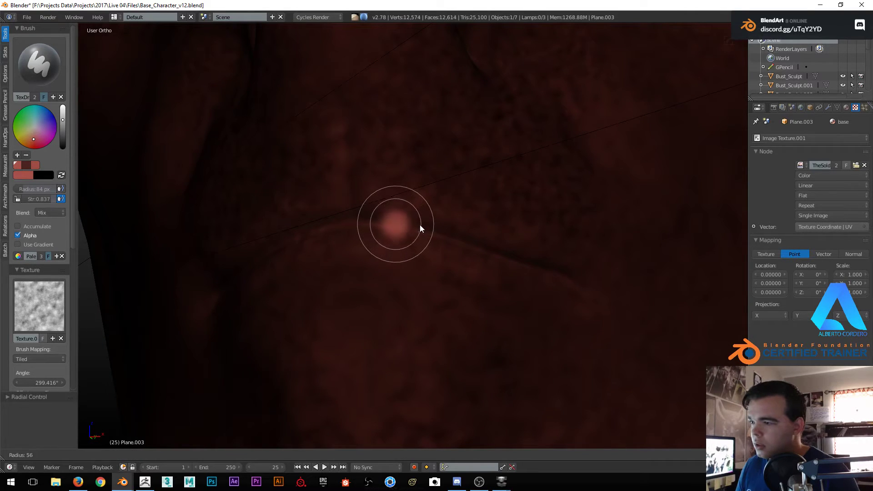
{"action": "left_click", "coordinate": [412, 226]}
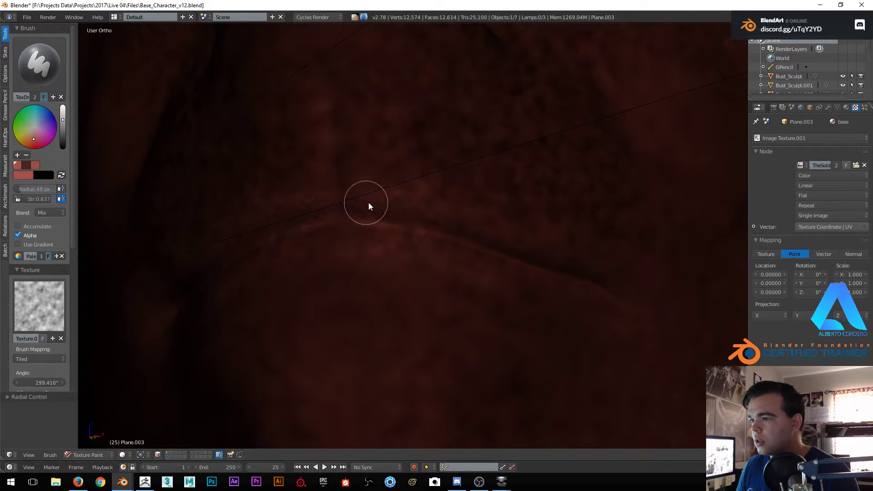
{"action": "middle_click_drag", "start_coordinate": [367, 206], "coordinate": [399, 215]}
{"action": "middle_click_drag", "start_coordinate": [516, 254], "coordinate": [436, 226]}
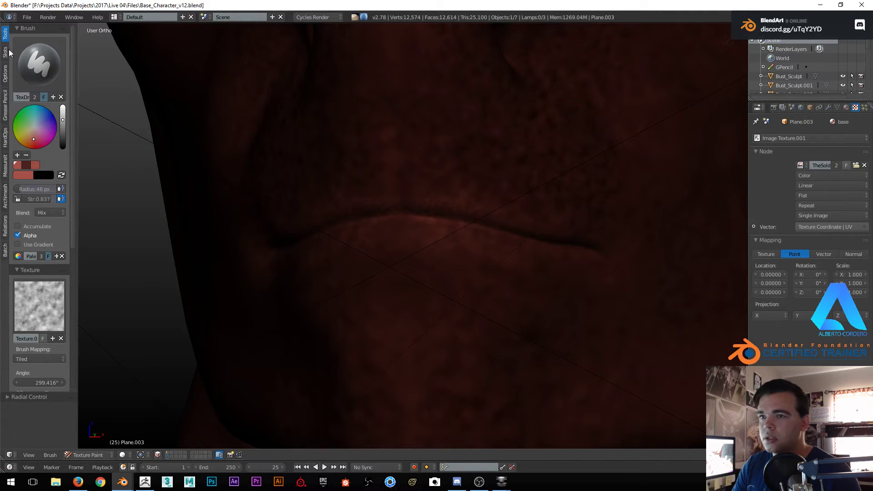
Switch to the Soften brush and blur the light red paint along the lips
{"action": "left_click", "coordinate": [36, 62]}
{"action": "left_click", "coordinate": [181, 114]}
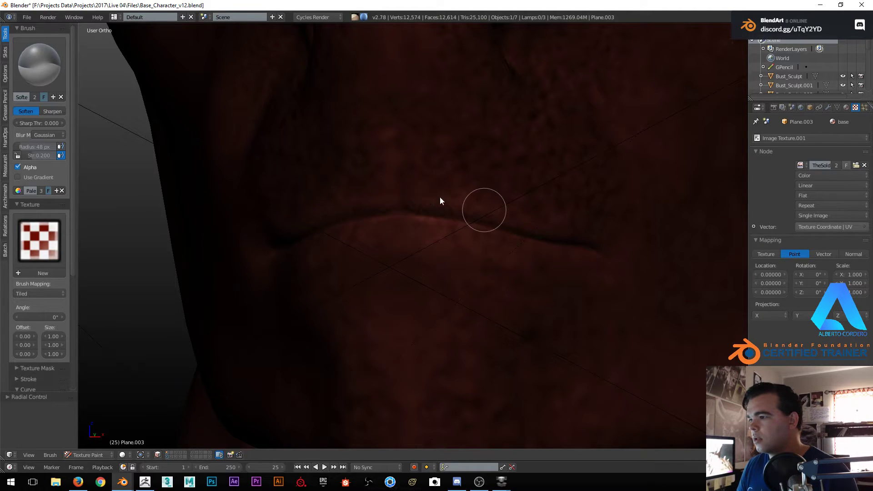
{"action": "middle_click_drag", "start_coordinate": [430, 199], "coordinate": [395, 112]}
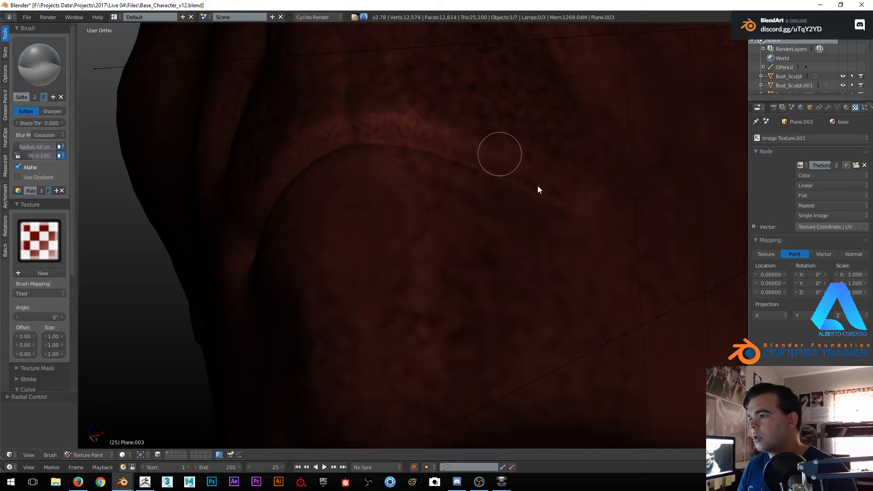
{"action": "middle_click_drag", "start_coordinate": [446, 206], "coordinate": [314, 322]}
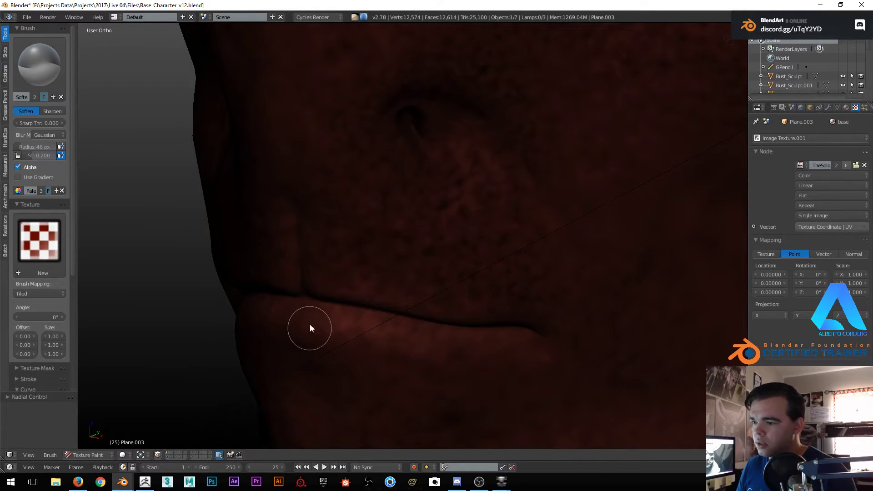
Switch back to the TexDraw brush and paint textured light red along the lower lip out to the mouth corners
{"action": "left_click", "coordinate": [39, 64]}
{"action": "left_click", "coordinate": [213, 119]}
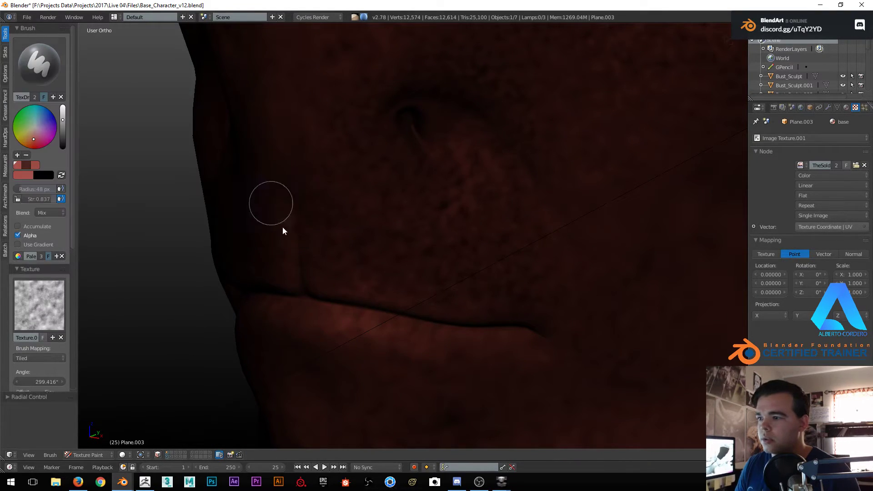
{"action": "middle_click_drag", "start_coordinate": [438, 331], "coordinate": [364, 282]}
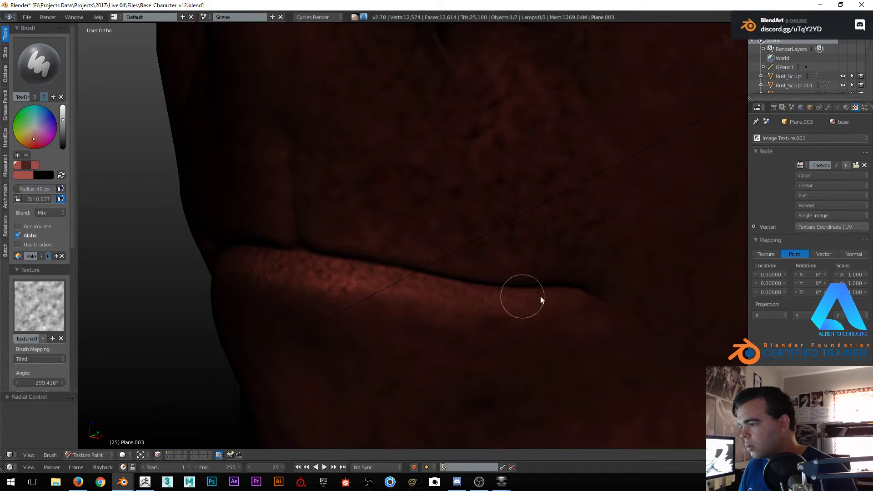
{"action": "middle_click_drag", "start_coordinate": [582, 293], "coordinate": [518, 187]}
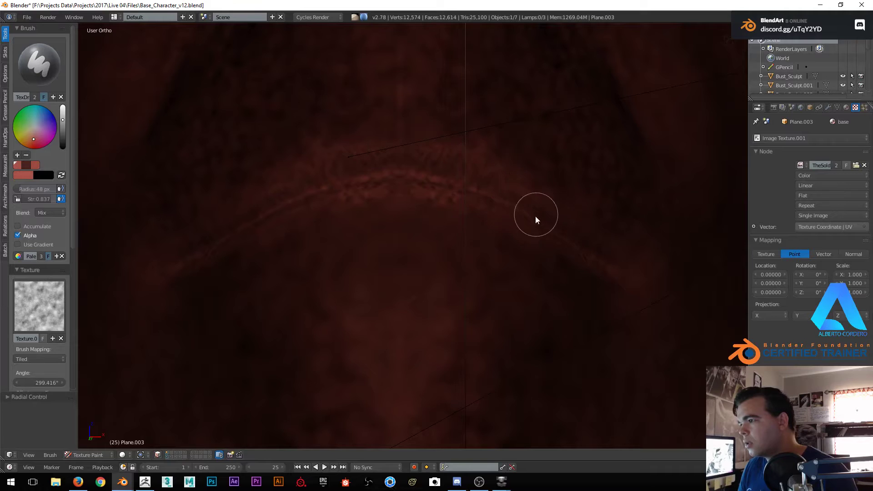
{"action": "middle_click_drag", "start_coordinate": [537, 215], "coordinate": [501, 158]}
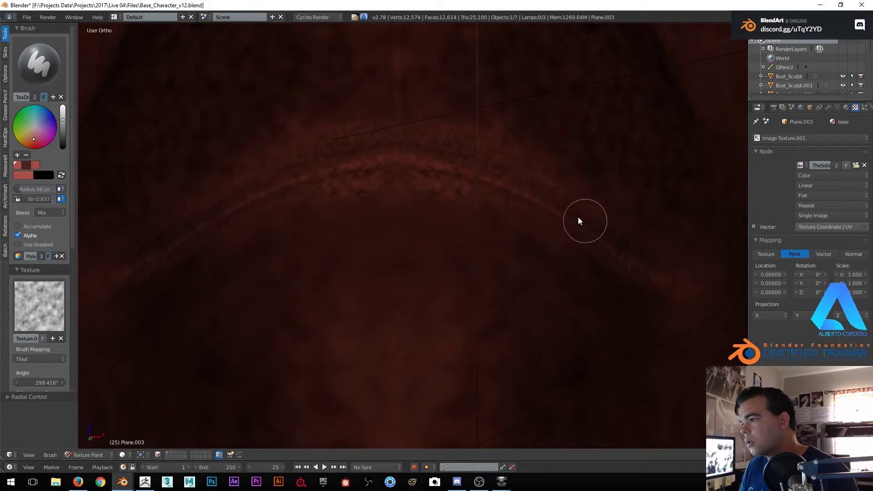
{"action": "middle_click_drag", "start_coordinate": [615, 241], "coordinate": [432, 230]}
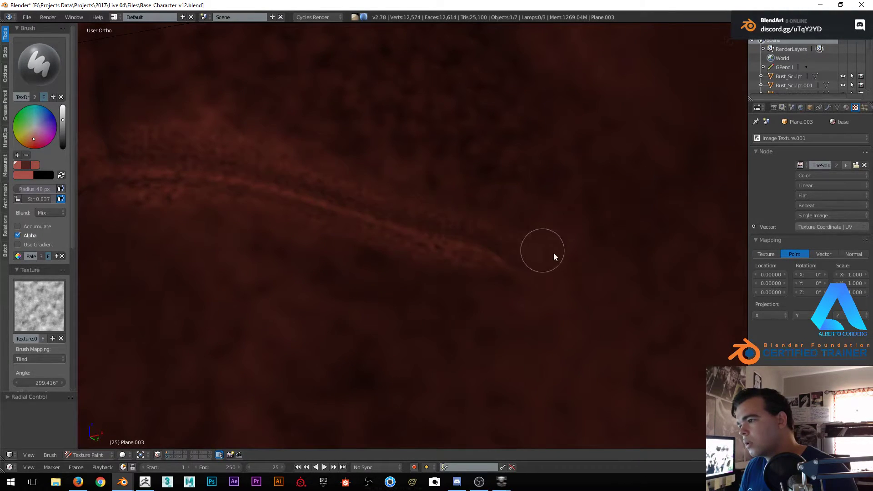
{"action": "scroll", "coordinate": [551, 256], "scroll_direction": "down", "scroll_amount": 4}
{"action": "middle_click_drag", "start_coordinate": [407, 272], "coordinate": [380, 267]}
{"action": "scroll", "coordinate": [380, 267], "scroll_direction": "up", "scroll_amount": 4}
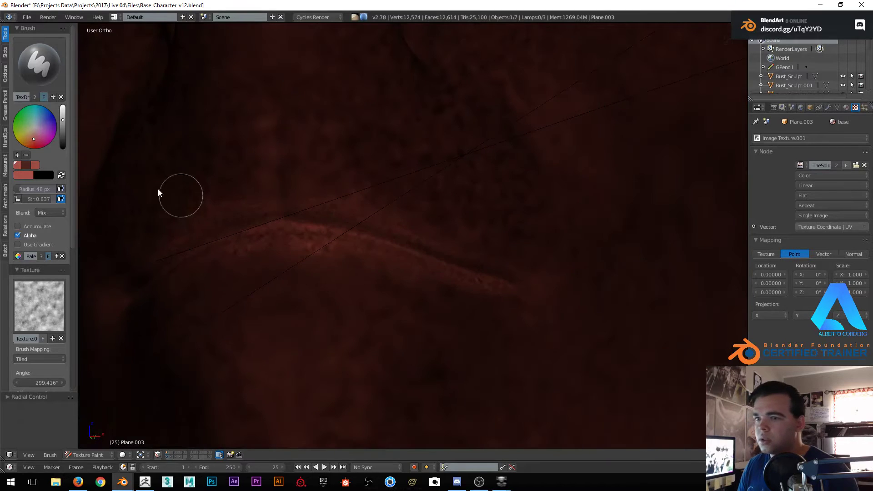
Pick the dark red palette colour, set the brush radius to 64 px and mottle the skin above the upper lip
{"action": "left_click", "coordinate": [25, 165]}
{"action": "middle_click_drag", "start_coordinate": [100, 164], "coordinate": [174, 164], "text": "shift"}
{"action": "key", "text": "f"}
{"action": "left_click", "coordinate": [377, 170]}
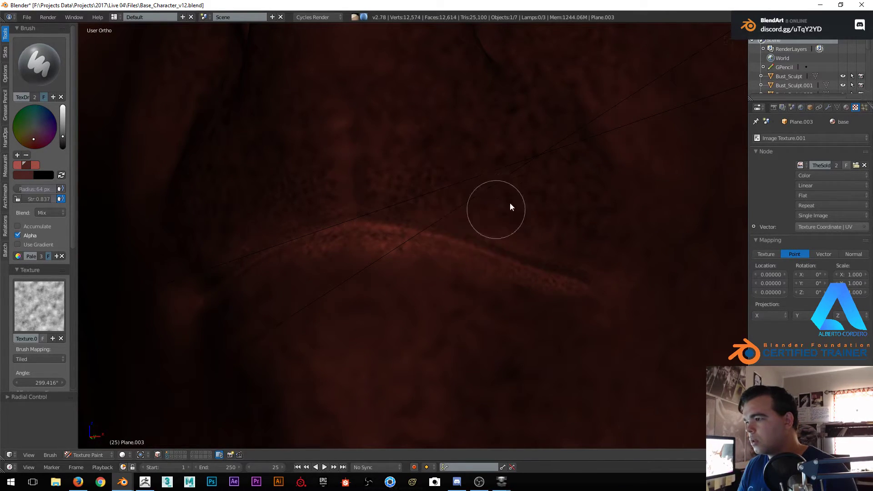
{"action": "middle_click_drag", "start_coordinate": [537, 214], "coordinate": [555, 226]}
{"action": "scroll", "coordinate": [424, 157], "scroll_direction": "down", "scroll_amount": 2}
{"action": "middle_click_drag", "start_coordinate": [424, 158], "coordinate": [366, 186]}
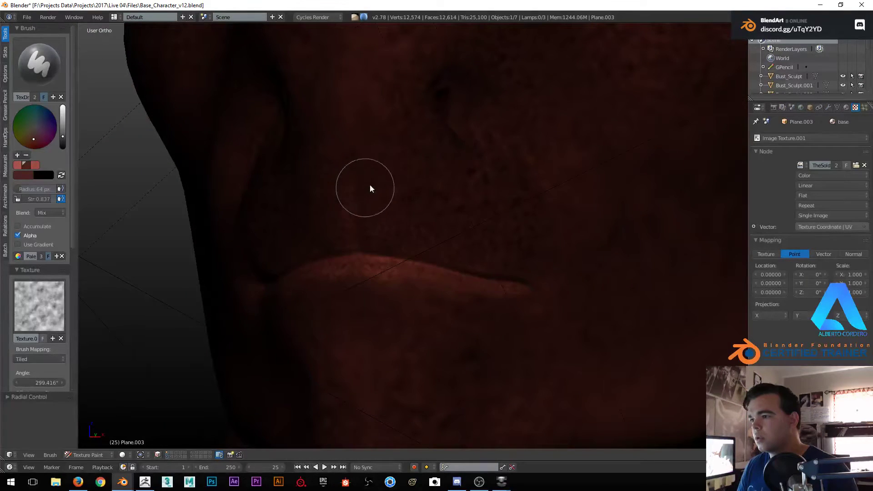
{"action": "middle_click_drag", "start_coordinate": [439, 221], "coordinate": [456, 211]}
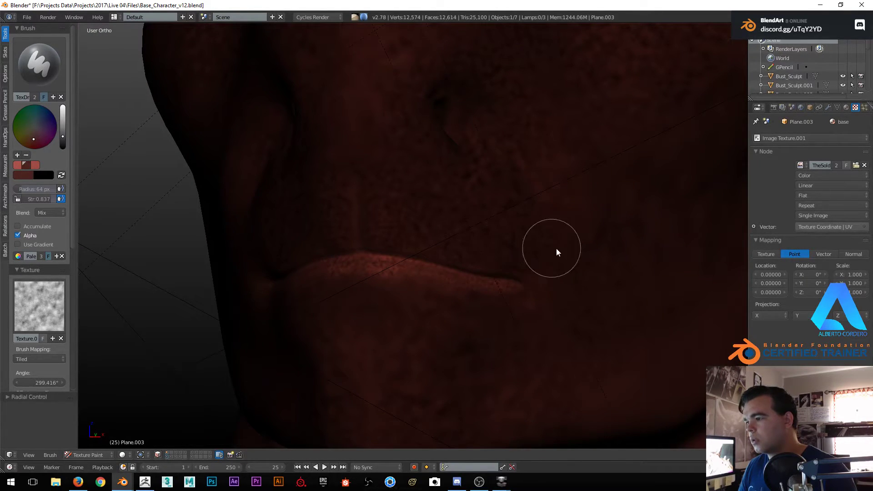
Paint dark red mottling around the mouth corner, below the lower lip and over the chin
{"action": "mouse_move", "coordinate": [532, 318]}
{"action": "middle_mouse_down"}
{"action": "mouse_move", "coordinate": [350, 310]}
{"action": "mouse_move", "coordinate": [376, 274]}
{"action": "mouse_move", "coordinate": [381, 248]}
{"action": "middle_mouse_up"}
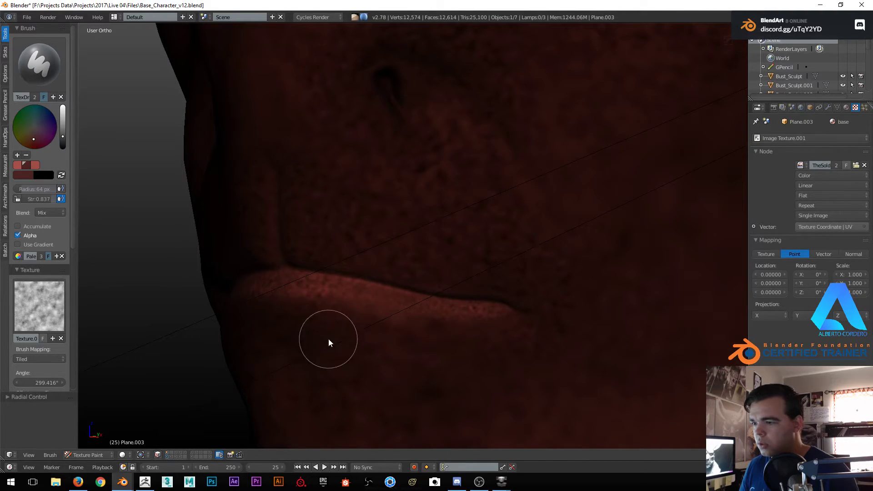
{"action": "mouse_move", "coordinate": [380, 351]}
{"action": "middle_mouse_down"}
{"action": "mouse_move", "coordinate": [463, 271]}
{"action": "mouse_move", "coordinate": [444, 292]}
{"action": "mouse_move", "coordinate": [437, 245]}
{"action": "middle_mouse_up"}
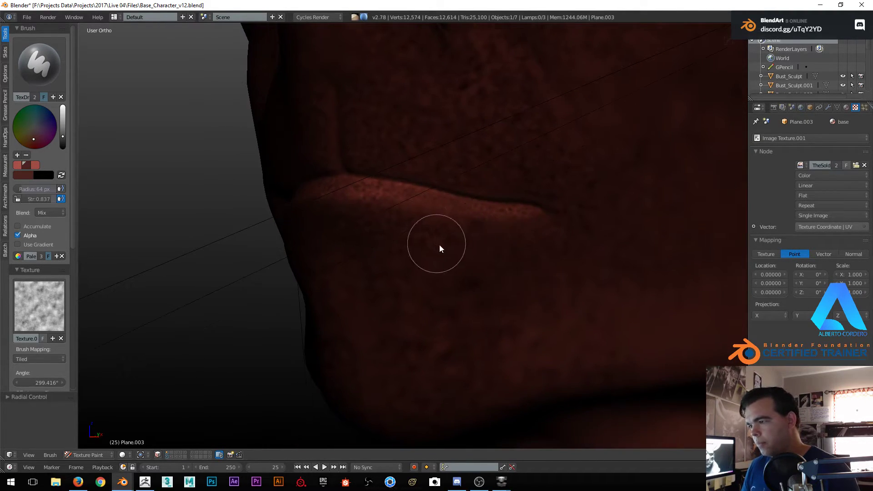
{"action": "mouse_move", "coordinate": [472, 307]}
{"action": "middle_mouse_down"}
{"action": "mouse_move", "coordinate": [511, 267]}
{"action": "mouse_move", "coordinate": [462, 292]}
{"action": "mouse_move", "coordinate": [454, 201]}
{"action": "middle_mouse_up"}
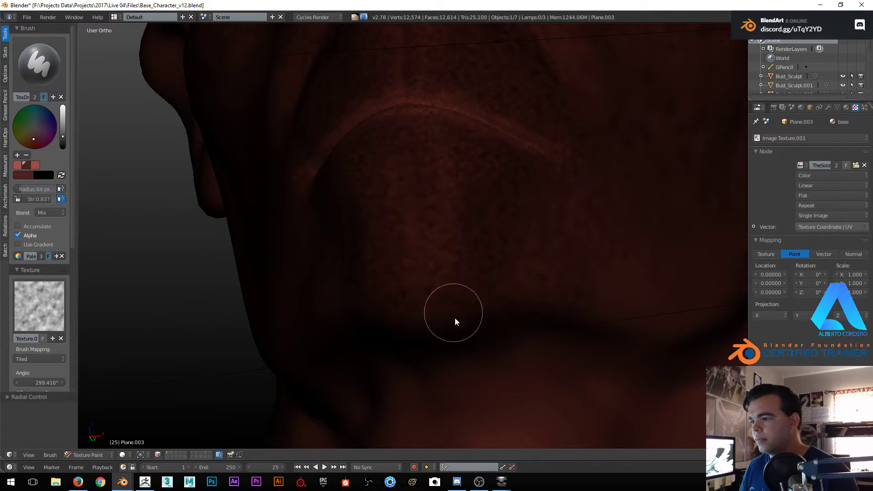
{"action": "middle_click_drag", "start_coordinate": [452, 314], "coordinate": [491, 199]}
{"action": "middle_click_drag", "start_coordinate": [549, 250], "coordinate": [482, 223]}
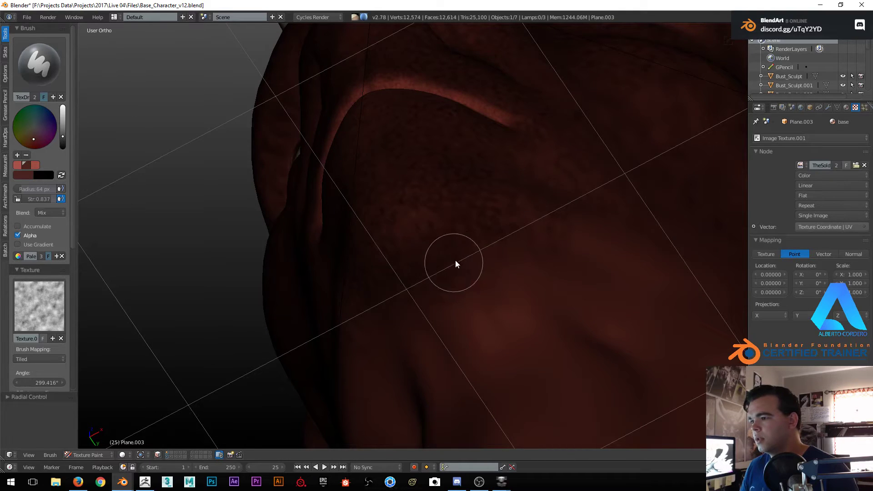
Switch the bust from Texture Paint to Object Mode
{"action": "mouse_move", "coordinate": [414, 216]}
{"action": "middle_mouse_down"}
{"action": "mouse_move", "coordinate": [495, 210]}
{"action": "mouse_move", "coordinate": [536, 228]}
{"action": "mouse_move", "coordinate": [476, 249]}
{"action": "mouse_move", "coordinate": [491, 233]}
{"action": "mouse_move", "coordinate": [394, 307]}
{"action": "middle_mouse_up"}
{"action": "left_click", "coordinate": [93, 455]}
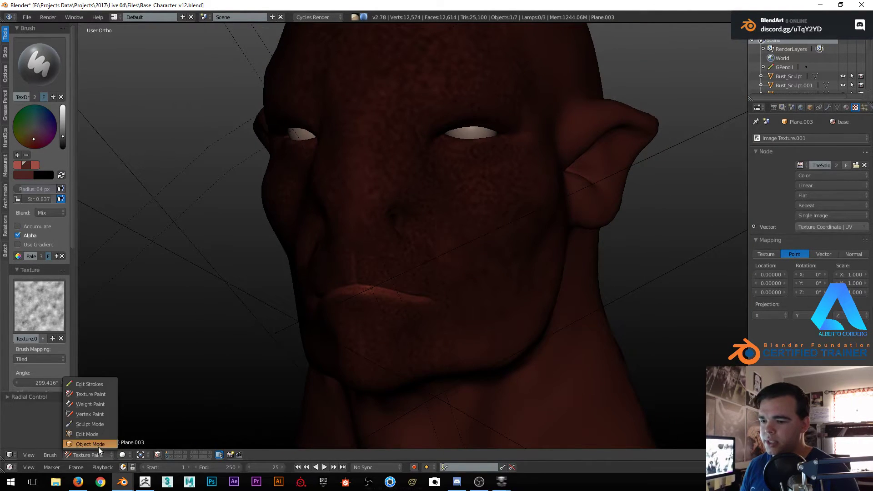
{"action": "left_click", "coordinate": [93, 443]}
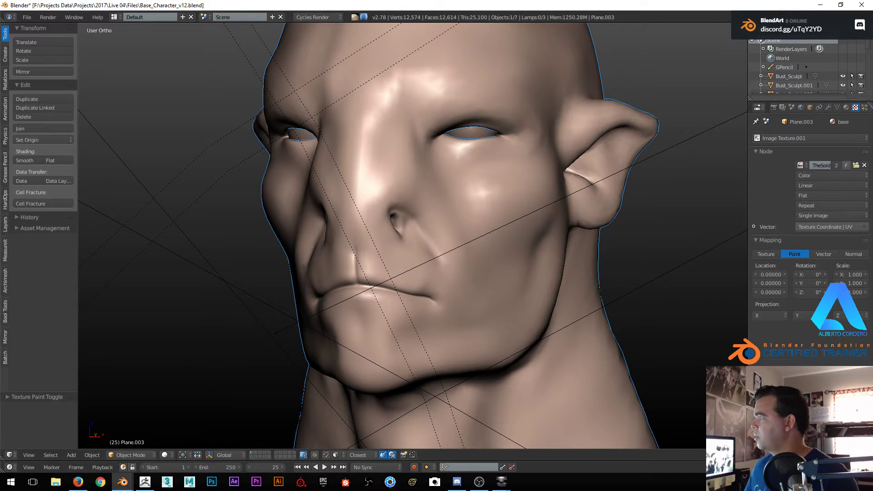
Frame the bust's head in the camera view and preview a rendered border region over the front of the face
{"action": "left_click_drag", "start_coordinate": [872, 9], "coordinate": [195, 0]}
{"action": "scroll", "coordinate": [576, 81], "scroll_direction": "down", "scroll_amount": 2}
{"action": "key", "text": "KP_0"}
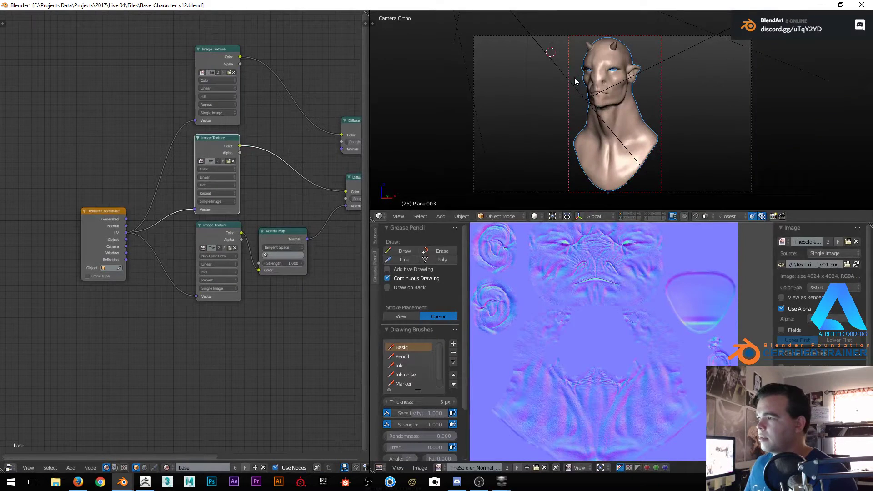
{"action": "middle_click_drag", "start_coordinate": [611, 177], "coordinate": [625, 146], "text": "shift"}
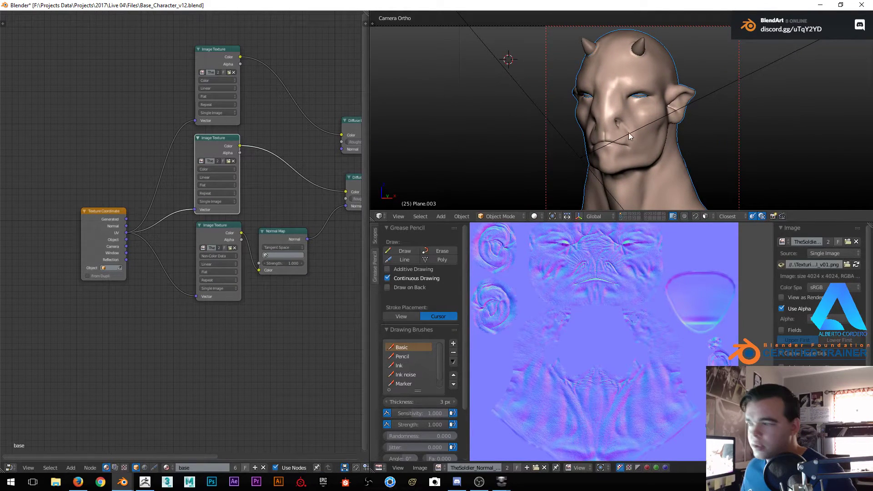
{"action": "key", "text": "shift+z"}
{"action": "key", "text": "ctrl+b"}
{"action": "left_click_drag", "start_coordinate": [555, 50], "coordinate": [642, 182]}
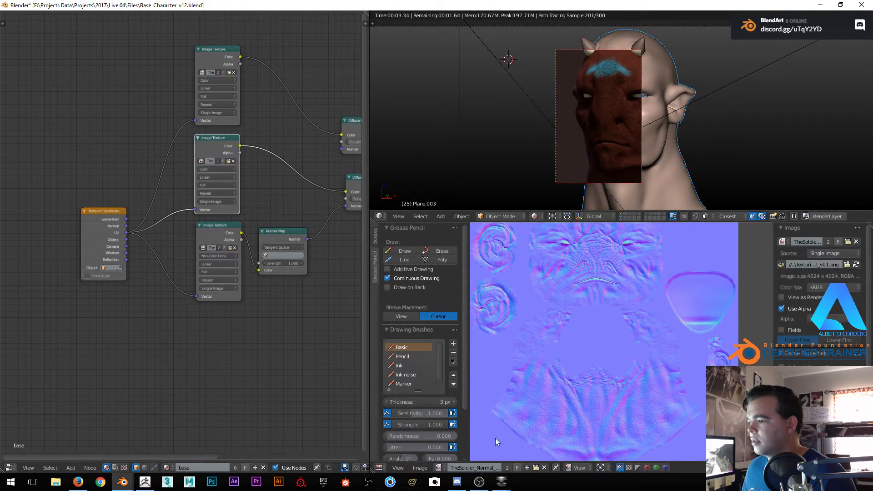
Display the TheSoldier_Base_Texture_V01 image in the image editor and save the painted image
{"action": "left_click", "coordinate": [439, 468]}
{"action": "left_click", "coordinate": [453, 404]}
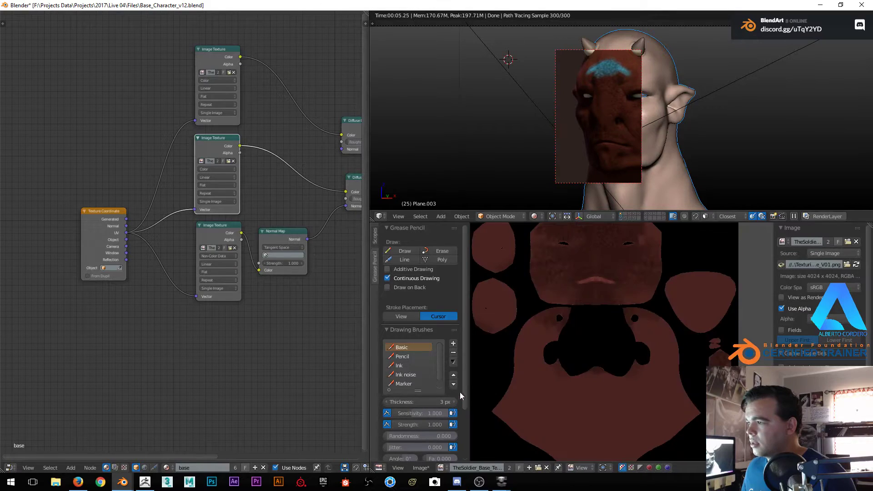
{"action": "scroll", "coordinate": [546, 314], "scroll_direction": "up", "scroll_amount": 3}
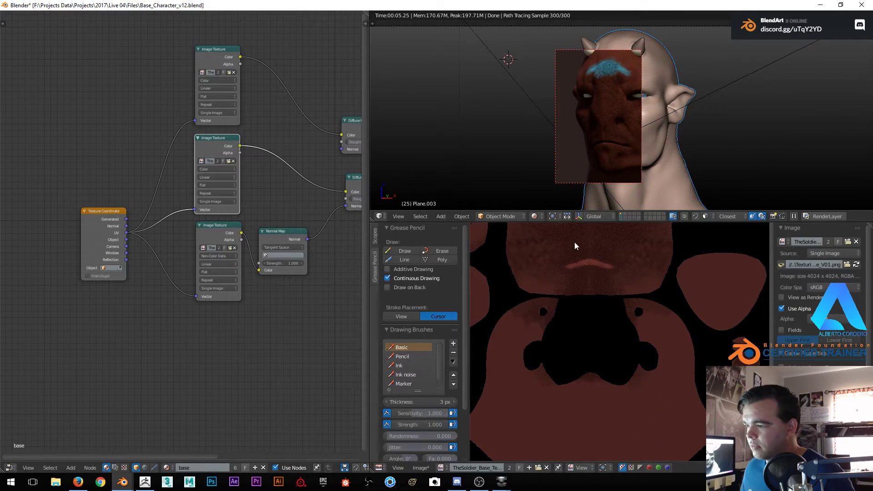
{"action": "left_click", "coordinate": [420, 468]}
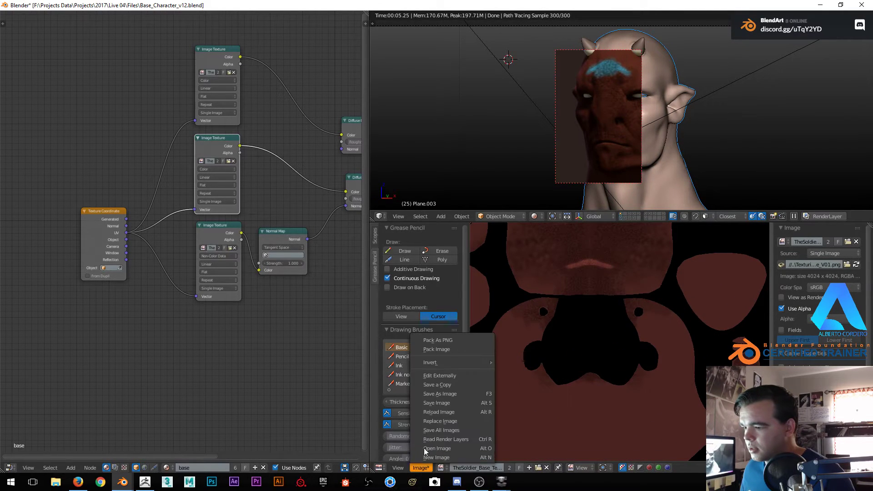
{"action": "left_click", "coordinate": [436, 404]}
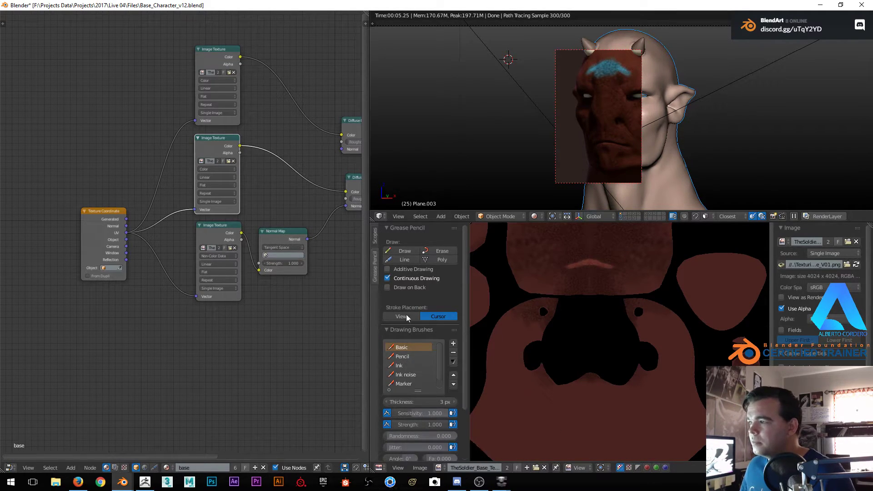
Assign TheSoldier_Base_Texture_V01 to the selected Image Texture node of the base material and preview the bust rendered
{"action": "left_click", "coordinate": [217, 57]}
{"action": "left_click", "coordinate": [210, 148]}
{"action": "left_click", "coordinate": [626, 80]}
{"action": "key", "text": "shift+z"}
{"action": "scroll", "coordinate": [306, 138], "scroll_direction": "down", "scroll_amount": 1}
{"action": "scroll", "coordinate": [305, 137], "scroll_direction": "down", "scroll_amount": 1}
{"action": "key", "text": "ctrl+Up"}
{"action": "key", "text": "ctrl+Up"}
{"action": "key", "text": "super+Down"}
{"action": "key", "text": "super+Down"}
{"action": "left_click", "coordinate": [801, 165]}
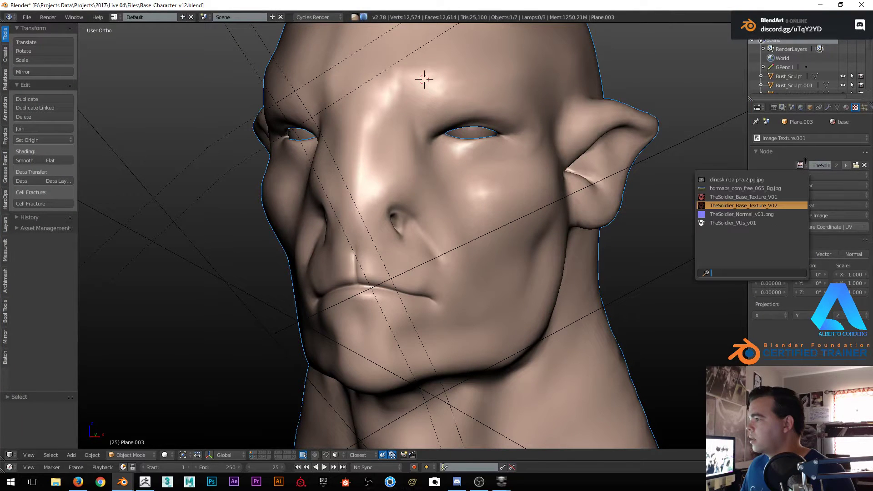
{"action": "left_click", "coordinate": [746, 197]}
{"action": "key", "text": "shift+z"}
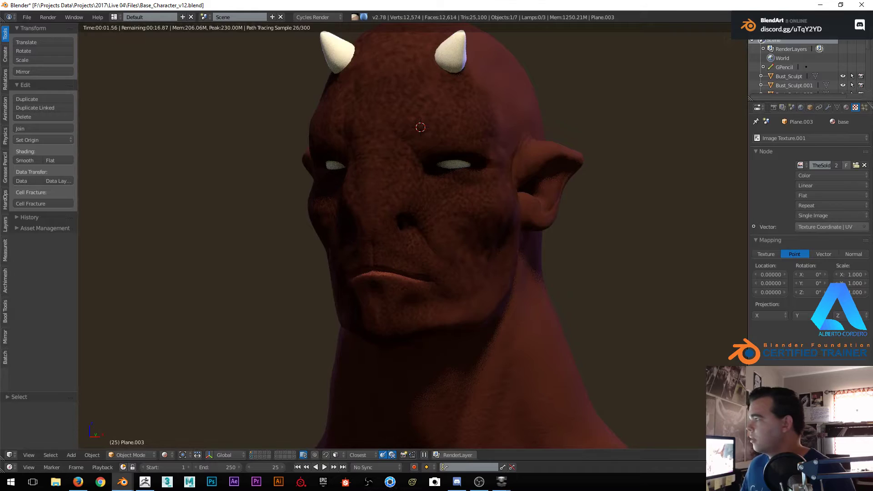
Return to the node editor window and preview the bordered face region rendered in the camera view
{"action": "key", "text": "z"}
{"action": "key", "text": "z"}
{"action": "key", "text": "alt+Tab"}
{"action": "left_click_drag", "start_coordinate": [312, 4], "coordinate": [312, 3]}
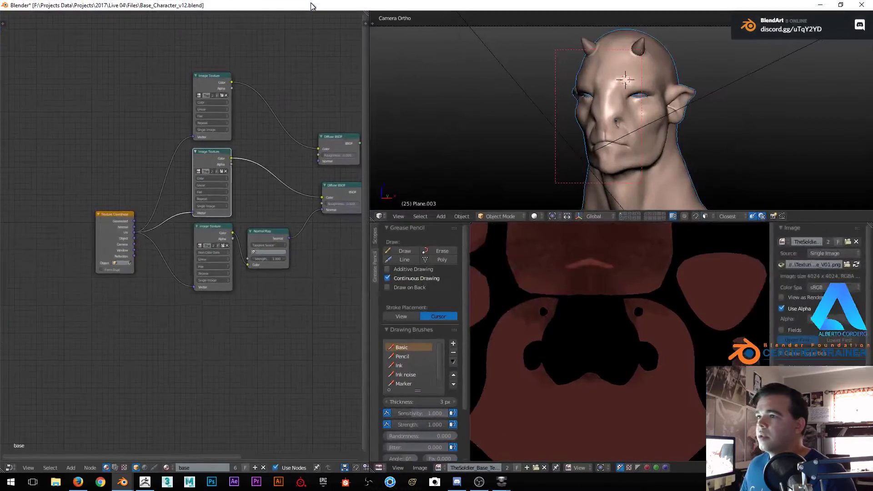
{"action": "scroll", "coordinate": [606, 132], "scroll_direction": "up", "scroll_amount": 2}
{"action": "key", "text": "shift+z"}
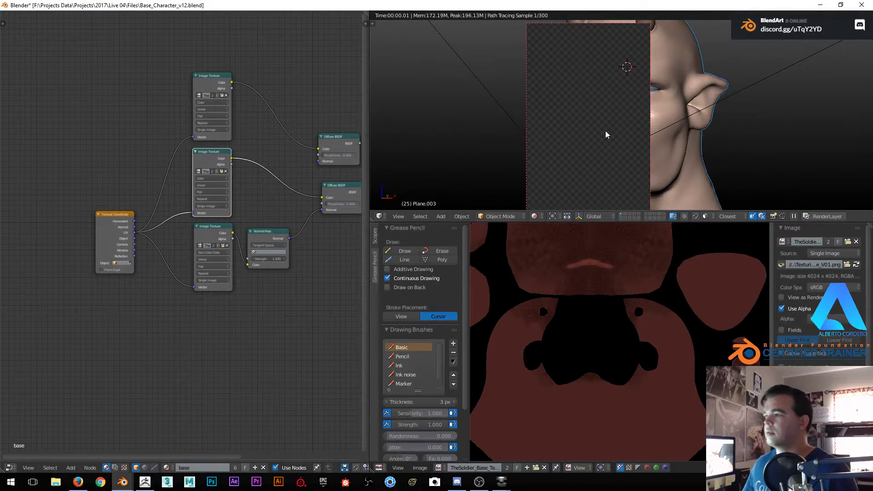
Move the Material Output node away and insert a duplicate of the Mix Shader on the link leading to it
{"action": "mouse_move", "coordinate": [226, 177]}
{"action": "middle_mouse_down"}
{"action": "mouse_move", "coordinate": [113, 162]}
{"action": "mouse_move", "coordinate": [212, 183]}
{"action": "middle_mouse_up"}
{"action": "scroll", "coordinate": [137, 166], "scroll_direction": "down", "scroll_amount": 1}
{"action": "scroll", "coordinate": [273, 164], "scroll_direction": "up", "scroll_amount": 1}
{"action": "left_click_drag", "start_coordinate": [304, 156], "coordinate": [403, 160]}
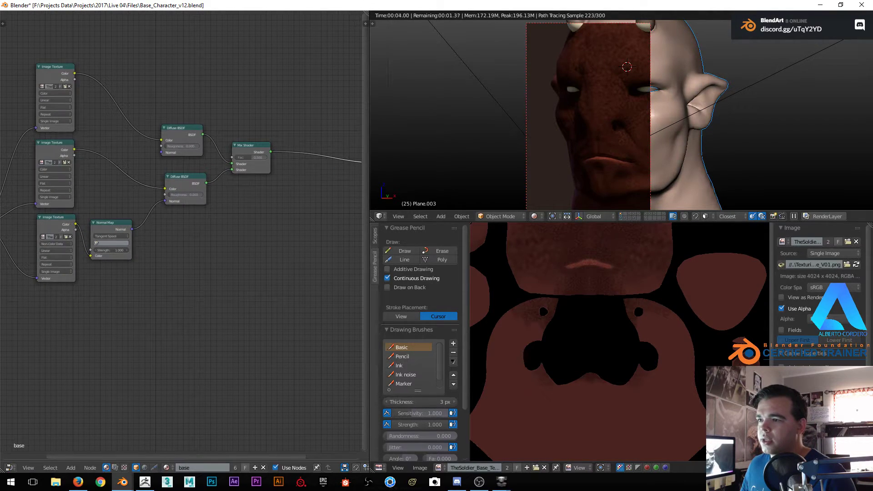
{"action": "middle_click_drag", "start_coordinate": [249, 146], "coordinate": [203, 146]}
{"action": "key", "text": "shift+d"}
{"action": "left_click", "coordinate": [267, 142]}
{"action": "scroll", "coordinate": [281, 131], "scroll_direction": "up", "scroll_amount": 1}
{"action": "left_click_drag", "start_coordinate": [281, 131], "coordinate": [262, 135]}
{"action": "scroll", "coordinate": [248, 153], "scroll_direction": "up", "scroll_amount": 2}
{"action": "middle_click_drag", "start_coordinate": [200, 178], "coordinate": [185, 187]}
{"action": "scroll", "coordinate": [180, 187], "scroll_direction": "down", "scroll_amount": 1}
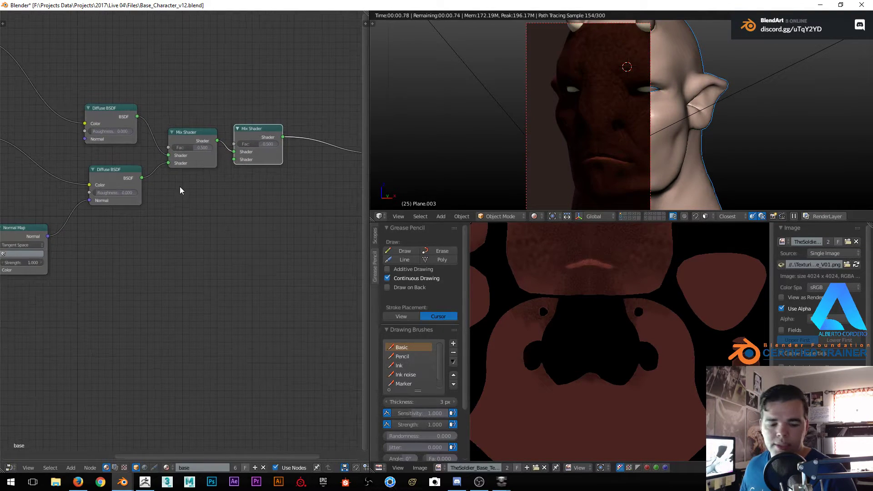
Add a Subsurface Scattering node and a Glossy BSDF node, stacked below the first Mix Shader
{"action": "key", "text": "shift+a"}
{"action": "mouse_move", "coordinate": [180, 190]}
{"action": "left_click", "coordinate": [222, 296]}
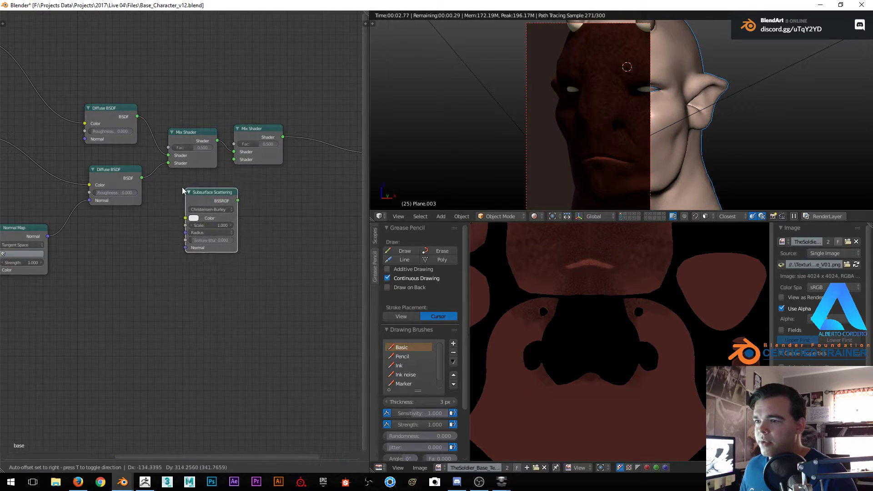
{"action": "left_click", "coordinate": [169, 188]}
{"action": "key", "text": "shift+a"}
{"action": "mouse_move", "coordinate": [205, 195]}
{"action": "left_click", "coordinate": [266, 254]}
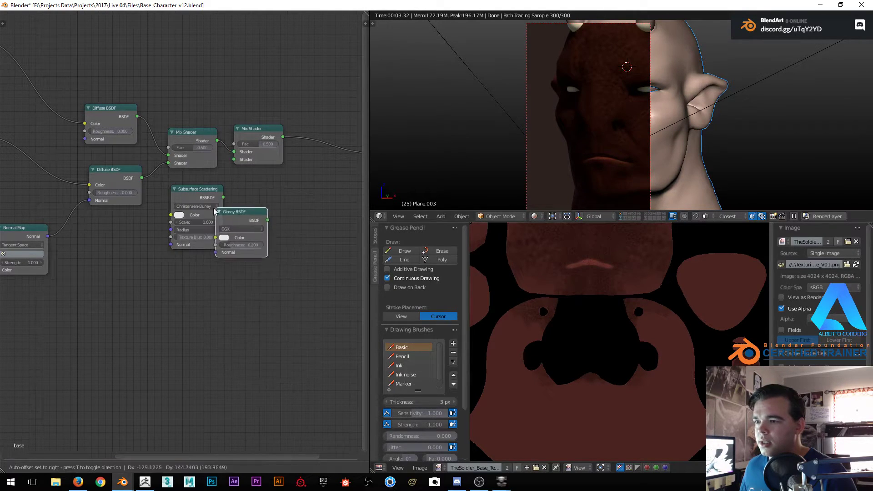
{"action": "left_click", "coordinate": [170, 264]}
{"action": "left_click_drag", "start_coordinate": [197, 189], "coordinate": [191, 191]}
{"action": "left_click_drag", "start_coordinate": [187, 270], "coordinate": [180, 269]}
Space out the Material Output and insert a third Mix Shader by duplicating the second one onto its output link
{"action": "middle_click_drag", "start_coordinate": [238, 160], "coordinate": [211, 167]}
{"action": "left_click_drag", "start_coordinate": [223, 145], "coordinate": [231, 154]}
{"action": "middle_click_drag", "start_coordinate": [282, 161], "coordinate": [189, 165]}
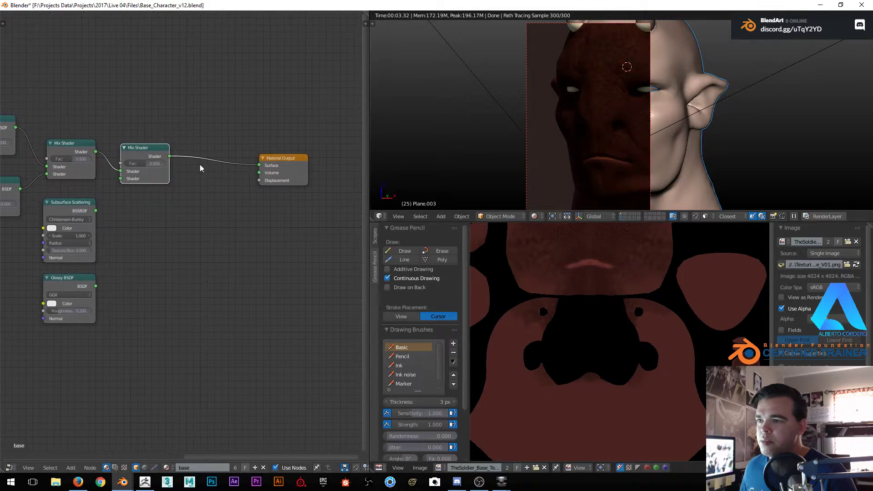
{"action": "left_click_drag", "start_coordinate": [287, 164], "coordinate": [312, 165]}
{"action": "left_click", "coordinate": [155, 156]}
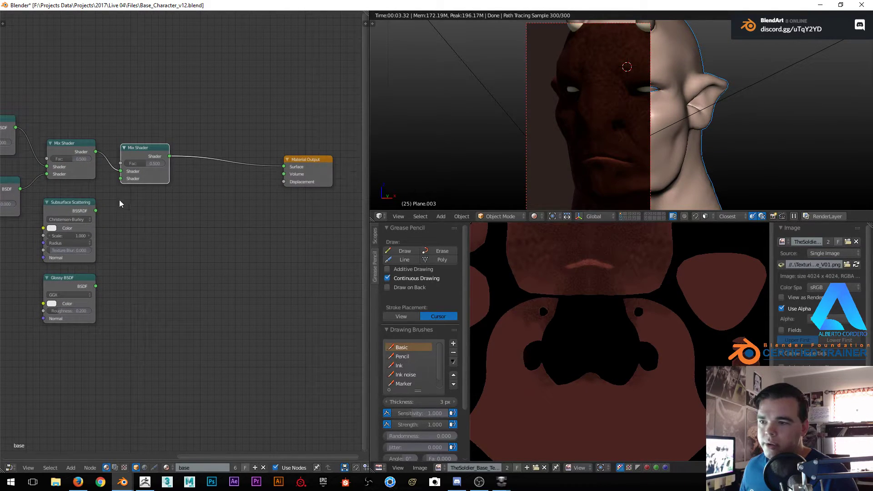
{"action": "key", "text": "shift+d"}
{"action": "left_click", "coordinate": [219, 159]}
Connect Subsurface Scattering to the second Mix Shader's lower input and the first Mix Shader's output to the third's lower input
{"action": "left_click_drag", "start_coordinate": [95, 210], "coordinate": [120, 180]}
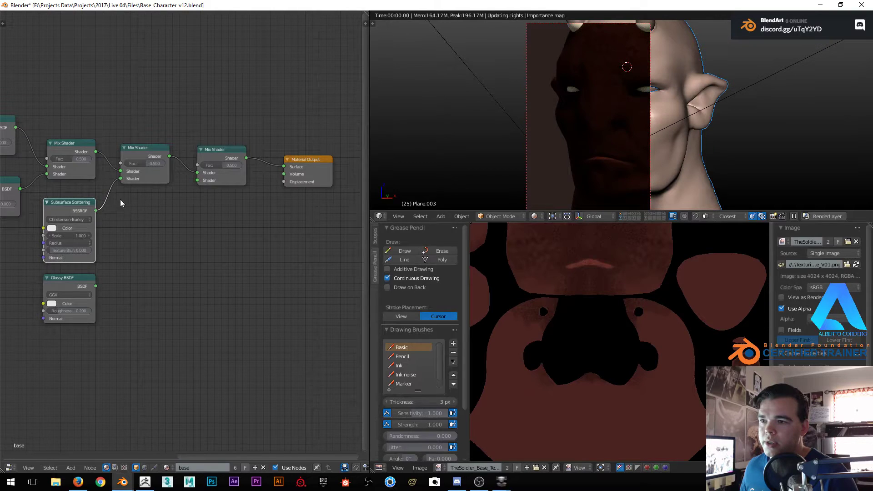
{"action": "left_click_drag", "start_coordinate": [96, 286], "coordinate": [143, 237]}
{"action": "scroll", "coordinate": [143, 238], "scroll_direction": "up", "scroll_amount": 3}
{"action": "left_click_drag", "start_coordinate": [150, 135], "coordinate": [269, 167]}
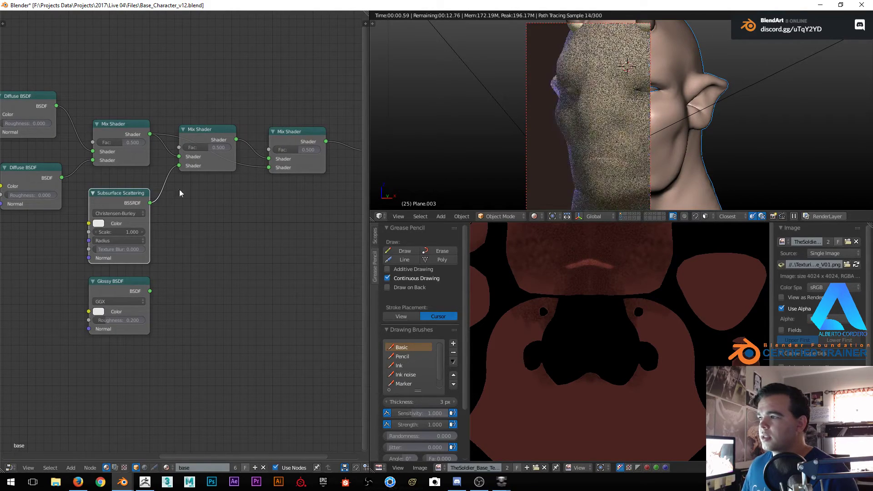
Set the Subsurface Scattering colour to dark red, R 0.075, G 0.007, B 0.007
{"action": "scroll", "coordinate": [180, 227], "scroll_direction": "up", "scroll_amount": 1}
{"action": "scroll", "coordinate": [100, 233], "scroll_direction": "up", "scroll_amount": 1}
{"action": "middle_click_drag", "start_coordinate": [100, 233], "coordinate": [169, 235]}
{"action": "left_click", "coordinate": [156, 221]}
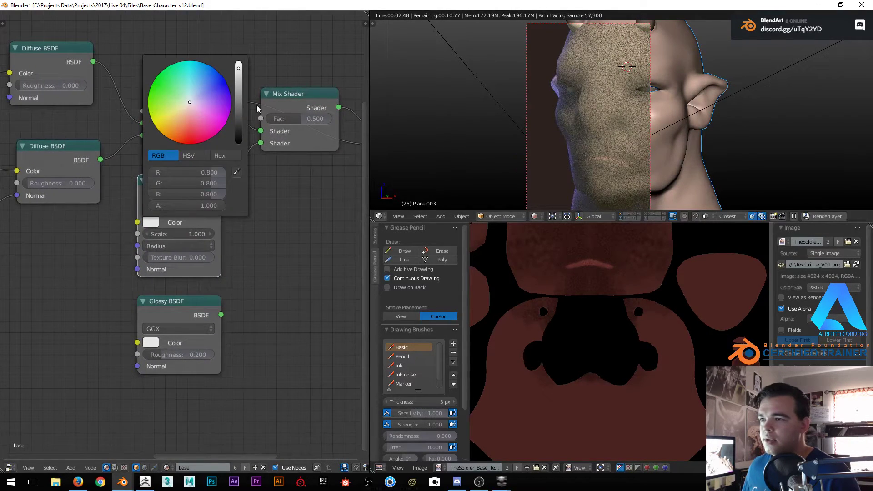
{"action": "left_click", "coordinate": [189, 133]}
{"action": "left_click_drag", "start_coordinate": [241, 103], "coordinate": [238, 109]}
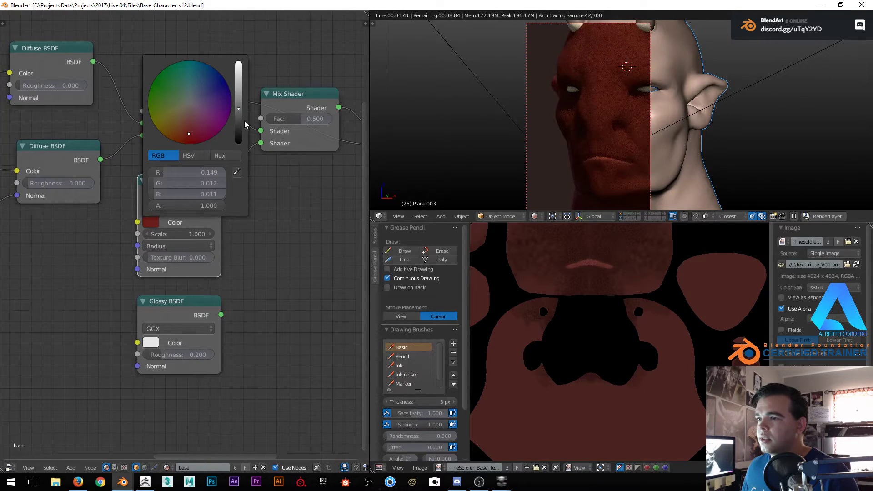
{"action": "left_click", "coordinate": [240, 119]}
Connect the Normal Map output to the Subsurface Scattering node's Normal input
{"action": "scroll", "coordinate": [131, 201], "scroll_direction": "down", "scroll_amount": 1}
{"action": "middle_click_drag", "start_coordinate": [9, 204], "coordinate": [131, 200]}
{"action": "left_click_drag", "start_coordinate": [94, 244], "coordinate": [265, 258]}
{"action": "middle_click_drag", "start_coordinate": [291, 190], "coordinate": [261, 191]}
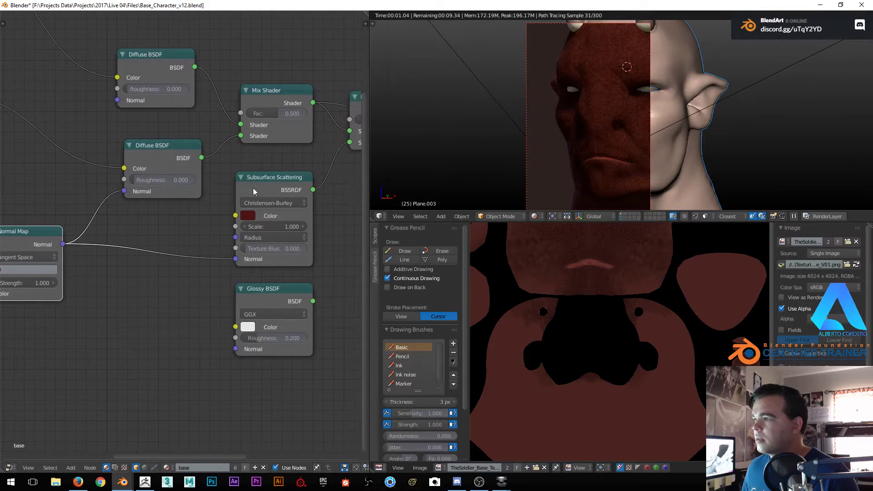
Select the Sun lamp in the scene and return to the rendered camera view
{"action": "scroll", "coordinate": [602, 80], "scroll_direction": "up", "scroll_amount": 1}
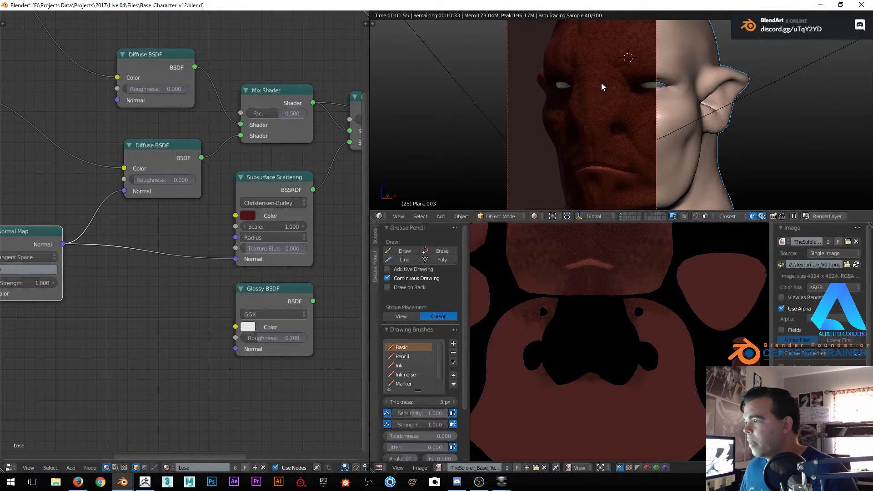
{"action": "scroll", "coordinate": [602, 83], "scroll_direction": "down", "scroll_amount": 6}
{"action": "scroll", "coordinate": [631, 93], "scroll_direction": "down", "scroll_amount": 2}
{"action": "right_click", "coordinate": [740, 55]}
{"action": "mouse_move", "coordinate": [648, 111]}
{"action": "middle_mouse_down"}
{"action": "mouse_move", "coordinate": [626, 121]}
{"action": "mouse_move", "coordinate": [611, 158]}
{"action": "mouse_move", "coordinate": [625, 108]}
{"action": "mouse_move", "coordinate": [564, 99]}
{"action": "middle_mouse_up"}
{"action": "key", "text": "shift+z"}
{"action": "right_click", "coordinate": [560, 38]}
{"action": "key", "text": "ctrl+space"}
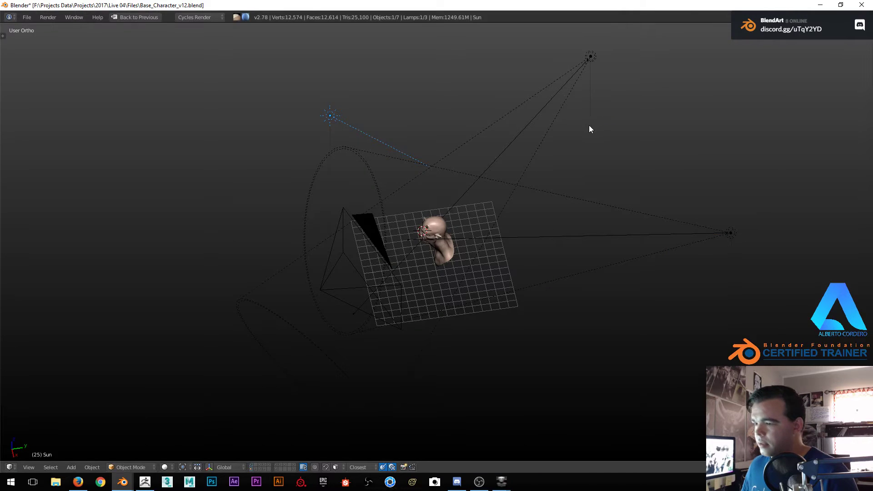
{"action": "key", "text": "ctrl+space"}
{"action": "key", "text": "KP_0"}
{"action": "key", "text": "shift+z"}
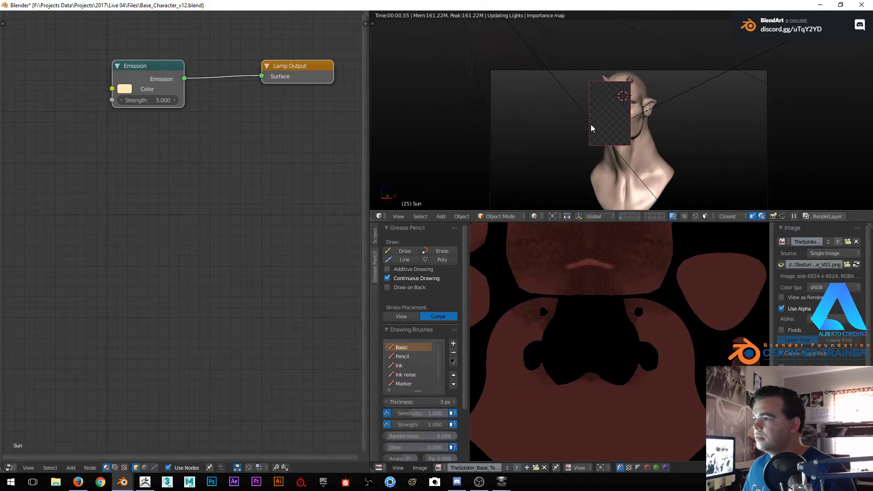
Set the Sun lamp's emission strength to 10
{"action": "scroll", "coordinate": [596, 129], "scroll_direction": "up", "scroll_amount": 1}
{"action": "left_click_drag", "start_coordinate": [302, 9], "coordinate": [872, 132]}
{"action": "left_click", "coordinate": [828, 107]}
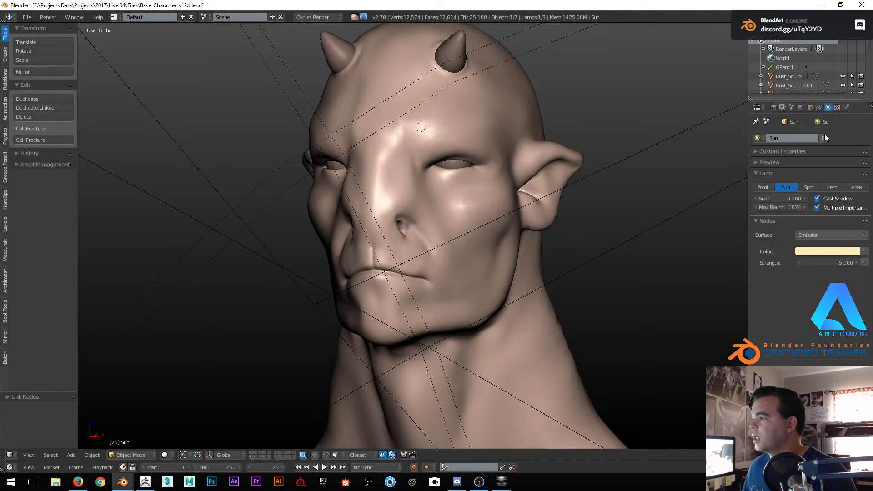
{"action": "left_click_drag", "start_coordinate": [872, 91], "coordinate": [229, 45]}
{"action": "double_click", "coordinate": [228, 46]}
{"action": "left_click", "coordinate": [148, 100]}
{"action": "type", "text": "10"}
{"action": "key", "text": "Return"}
Redraw the render border over the eye, cheek and ear on the other side of the head
{"action": "scroll", "coordinate": [624, 111], "scroll_direction": "up", "scroll_amount": 1}
{"action": "scroll", "coordinate": [623, 111], "scroll_direction": "up", "scroll_amount": 4}
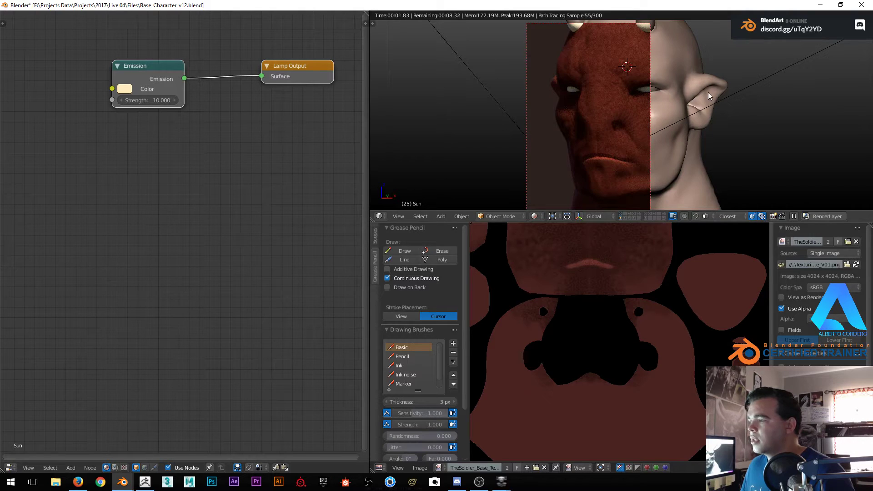
{"action": "key", "text": "ctrl+b"}
{"action": "left_click_drag", "start_coordinate": [614, 40], "coordinate": [763, 177]}
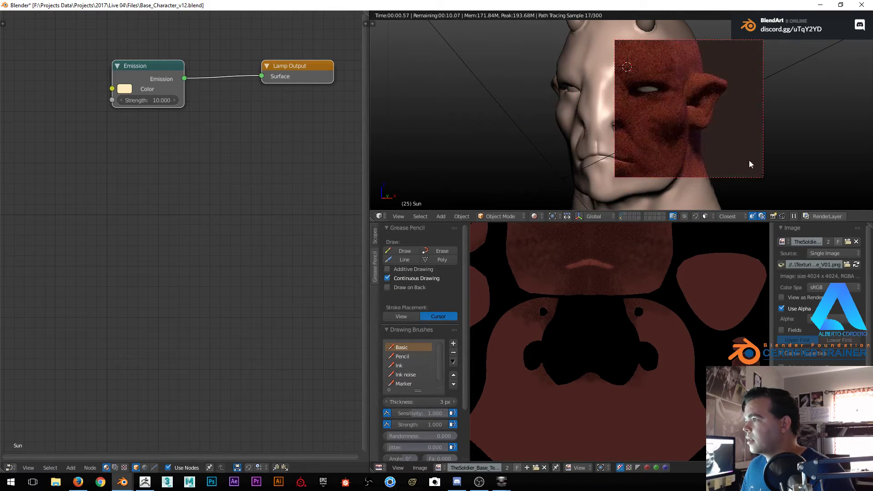
Select the bust and brighten its Subsurface Scattering colour to R 0.164, G 0.013, B 0.012
{"action": "right_click", "coordinate": [580, 64]}
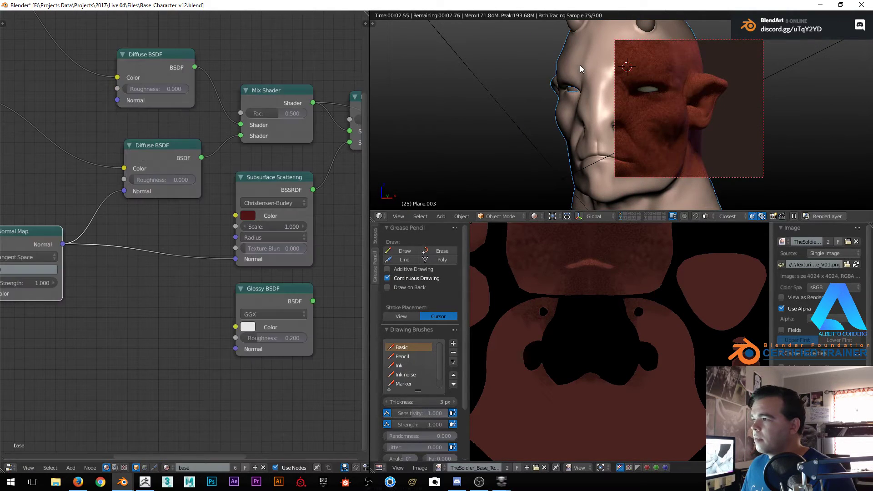
{"action": "middle_click_drag", "start_coordinate": [276, 210], "coordinate": [223, 216]}
{"action": "left_click", "coordinate": [195, 215]}
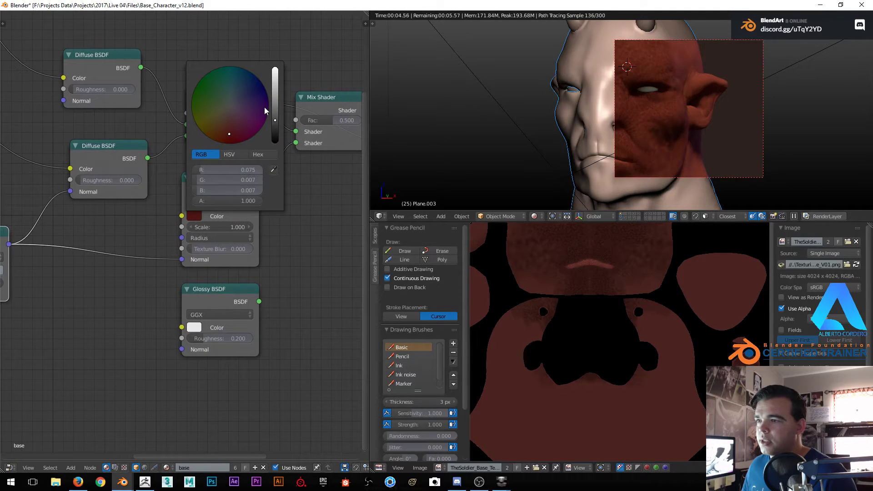
{"action": "left_click", "coordinate": [275, 106]}
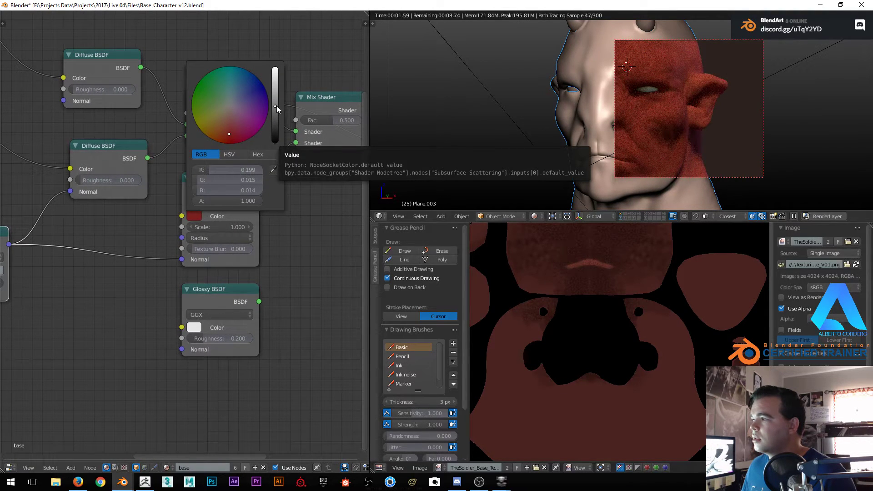
{"action": "left_click", "coordinate": [275, 109]}
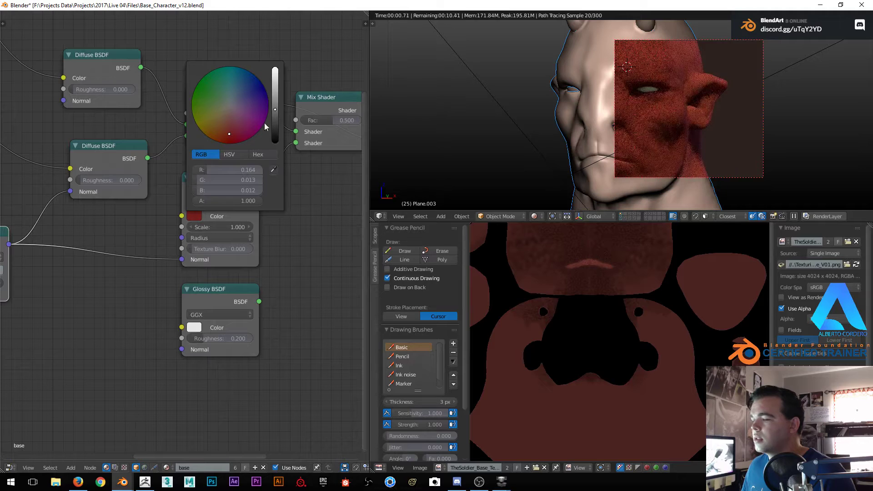
Move the Material Output further away and insert a fourth Mix Shader by duplicating the third onto its output link
{"action": "middle_click_drag", "start_coordinate": [263, 273], "coordinate": [202, 256]}
{"action": "scroll", "coordinate": [209, 250], "scroll_direction": "down", "scroll_amount": 2}
{"action": "middle_click_drag", "start_coordinate": [249, 219], "coordinate": [184, 235]}
{"action": "scroll", "coordinate": [313, 139], "scroll_direction": "down", "scroll_amount": 1}
{"action": "middle_click_drag", "start_coordinate": [348, 138], "coordinate": [241, 153]}
{"action": "left_click_drag", "start_coordinate": [249, 161], "coordinate": [294, 156]}
{"action": "left_click", "coordinate": [167, 155]}
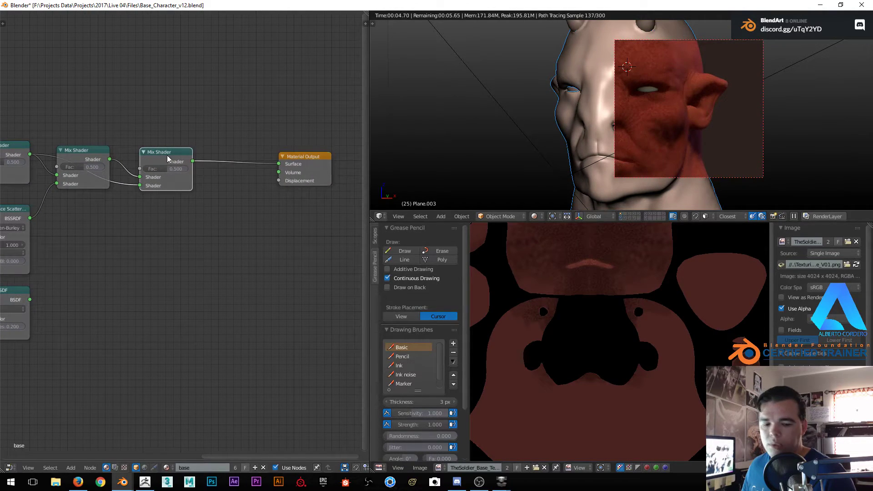
{"action": "key", "text": "shift+d"}
{"action": "left_click", "coordinate": [303, 166]}
Connect the Glossy BSDF to the fourth Mix Shader's lower input and the Normal Map to the Glossy BSDF's Normal input
{"action": "left_click_drag", "start_coordinate": [29, 300], "coordinate": [222, 189]}
{"action": "middle_click_drag", "start_coordinate": [239, 207], "coordinate": [220, 208]}
{"action": "middle_click_drag", "start_coordinate": [75, 241], "coordinate": [236, 185]}
{"action": "scroll", "coordinate": [168, 218], "scroll_direction": "up", "scroll_amount": 2}
{"action": "middle_click_drag", "start_coordinate": [168, 218], "coordinate": [286, 192]}
{"action": "left_click_drag", "start_coordinate": [76, 163], "coordinate": [223, 252]}
Set the Glossy BSDF roughness to 0.600
{"action": "scroll", "coordinate": [271, 186], "scroll_direction": "up", "scroll_amount": 1}
{"action": "scroll", "coordinate": [271, 186], "scroll_direction": "up", "scroll_amount": 1}
{"action": "left_click_drag", "start_coordinate": [291, 249], "coordinate": [336, 248]}
Move the Material Output further away and insert a fifth Mix Shader by duplicating the fourth onto its output link
{"action": "scroll", "coordinate": [295, 154], "scroll_direction": "down", "scroll_amount": 3}
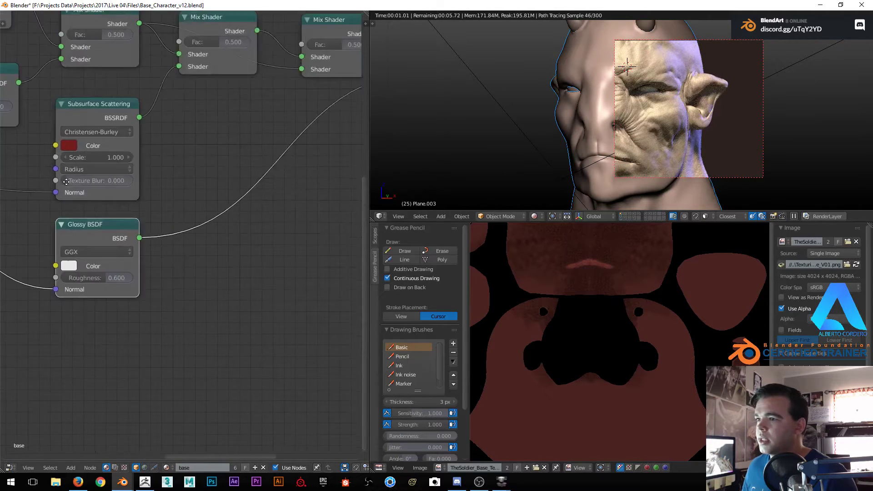
{"action": "scroll", "coordinate": [295, 151], "scroll_direction": "down", "scroll_amount": 1}
{"action": "middle_click_drag", "start_coordinate": [361, 137], "coordinate": [220, 163]}
{"action": "left_click_drag", "start_coordinate": [284, 135], "coordinate": [323, 139]}
{"action": "left_click", "coordinate": [193, 133]}
{"action": "left_click", "coordinate": [202, 136]}
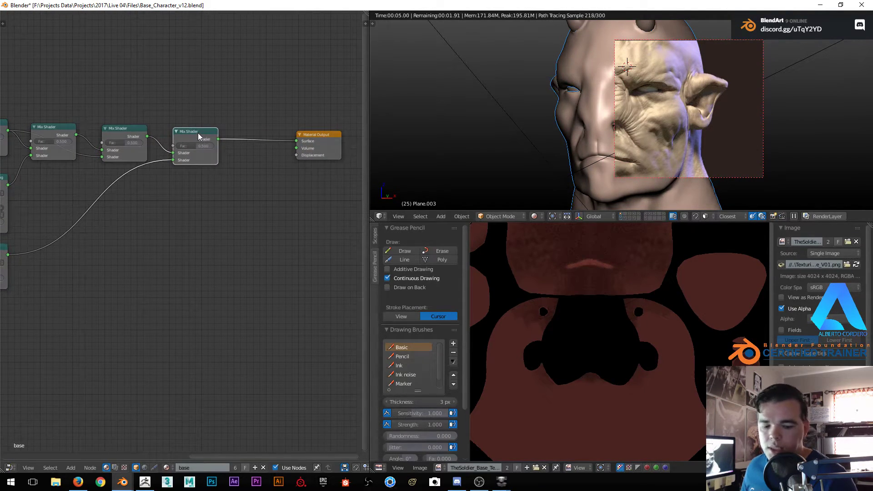
{"action": "key", "text": "shift+d"}
{"action": "left_click", "coordinate": [273, 137]}
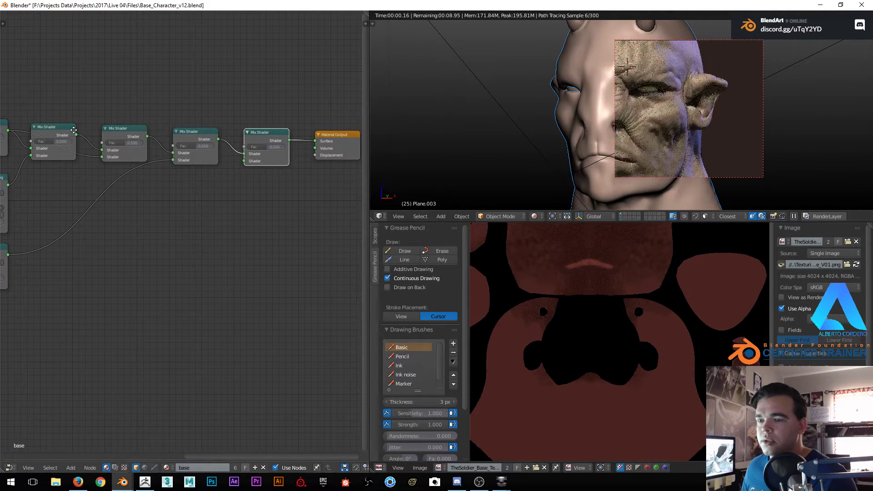
Connect the first Mix Shader's output to the fifth Mix Shader's lower input and set the fifth's factor to 0.755
{"action": "scroll", "coordinate": [27, 121], "scroll_direction": "down", "scroll_amount": 1}
{"action": "middle_click_drag", "start_coordinate": [22, 117], "coordinate": [77, 128]}
{"action": "left_click_drag", "start_coordinate": [69, 141], "coordinate": [270, 167]}
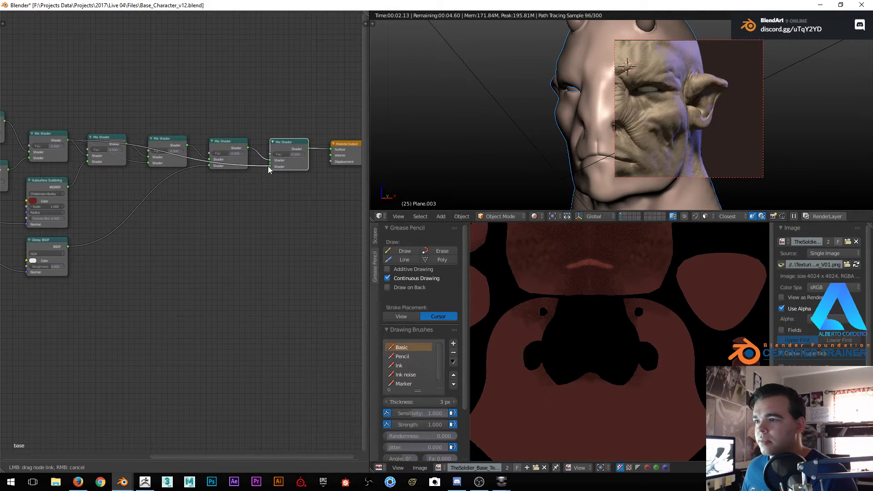
{"action": "scroll", "coordinate": [259, 167], "scroll_direction": "up", "scroll_amount": 5}
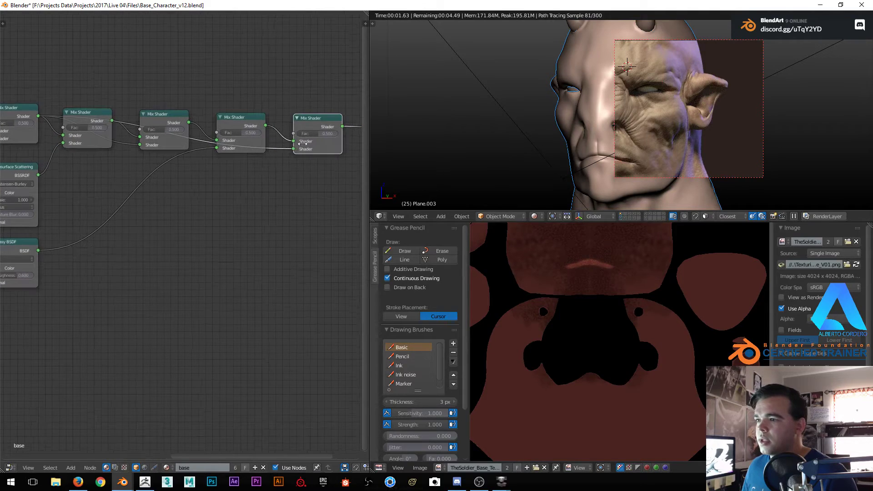
{"action": "middle_click_drag", "start_coordinate": [330, 124], "coordinate": [219, 152]}
{"action": "left_click_drag", "start_coordinate": [219, 149], "coordinate": [242, 148]}
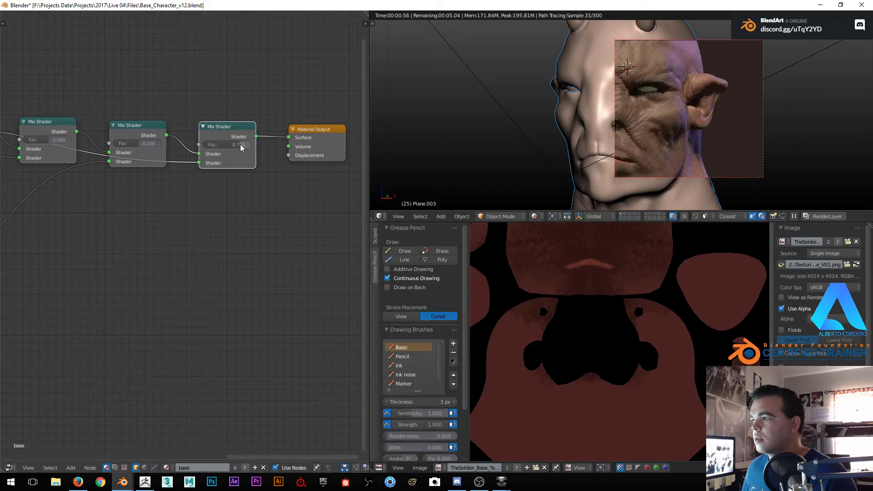
Connect the upper Diffuse BSDF to the fifth Mix Shader's lower Shader input, replacing its existing link
{"action": "scroll", "coordinate": [695, 109], "scroll_direction": "up", "scroll_amount": 3}
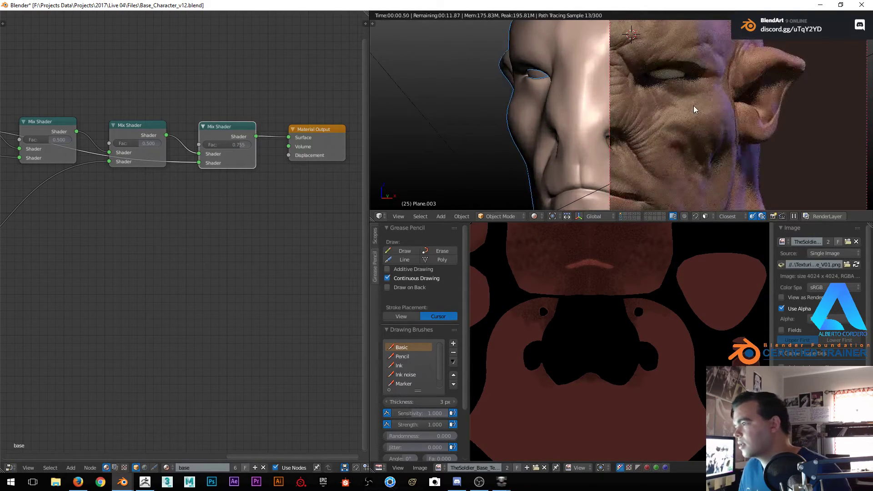
{"action": "scroll", "coordinate": [228, 140], "scroll_direction": "down", "scroll_amount": 3}
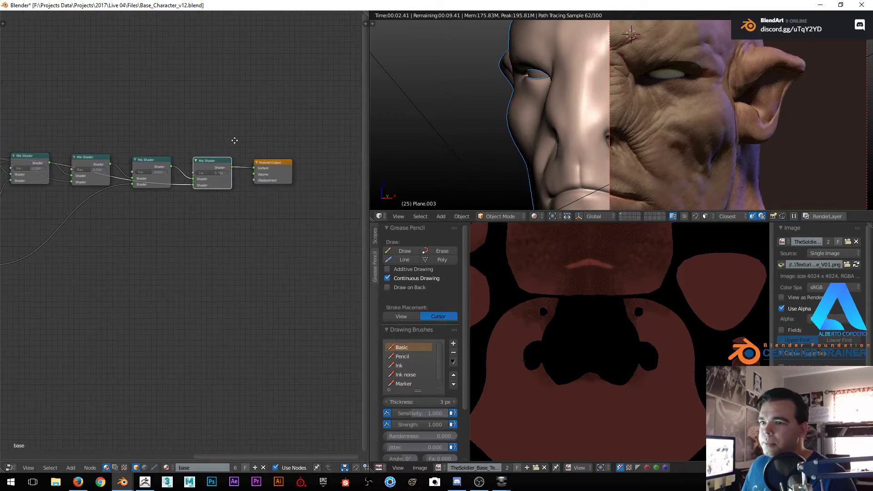
{"action": "scroll", "coordinate": [174, 137], "scroll_direction": "down", "scroll_amount": 2}
{"action": "middle_click_drag", "start_coordinate": [107, 130], "coordinate": [133, 119]}
{"action": "left_click_drag", "start_coordinate": [84, 120], "coordinate": [313, 159]}
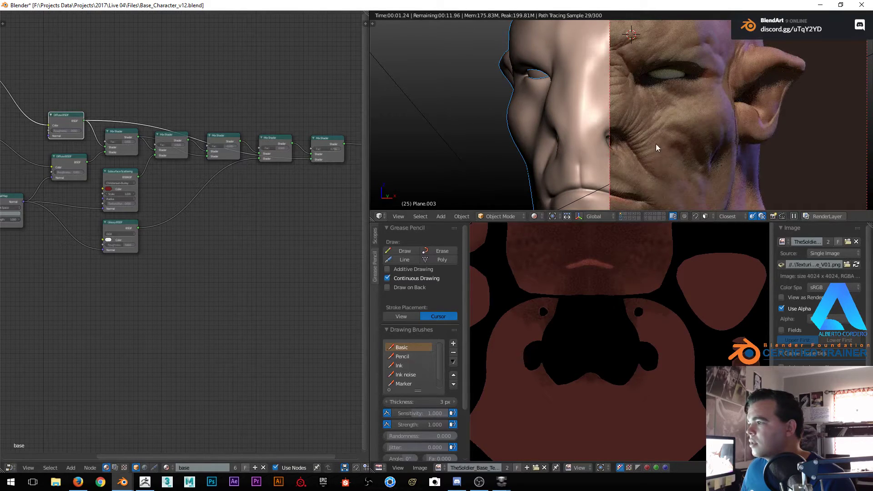
Limit the rendered preview to a region over the bust's face and check the render through the camera
{"action": "scroll", "coordinate": [641, 102], "scroll_direction": "down", "scroll_amount": 2}
{"action": "key", "text": "ctrl+b"}
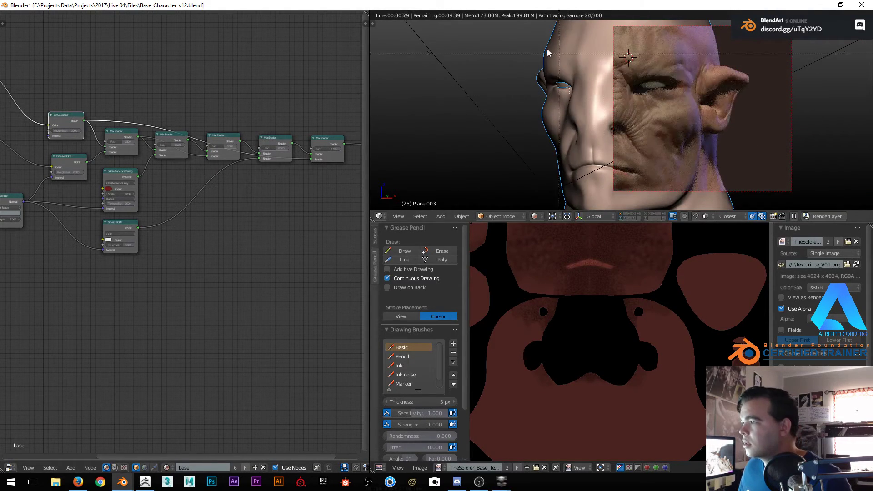
{"action": "left_click_drag", "start_coordinate": [545, 50], "coordinate": [716, 150]}
{"action": "scroll", "coordinate": [675, 111], "scroll_direction": "up", "scroll_amount": 1}
{"action": "key", "text": "KP_0"}
{"action": "scroll", "coordinate": [185, 197], "scroll_direction": "up", "scroll_amount": 4}
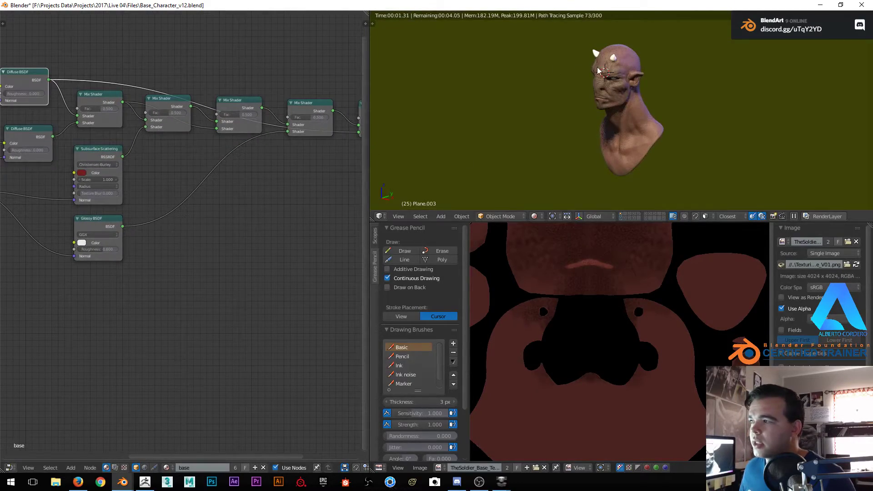
Tint the Glossy BSDF colour to a light salmon red
{"action": "scroll", "coordinate": [594, 71], "scroll_direction": "up", "scroll_amount": 6}
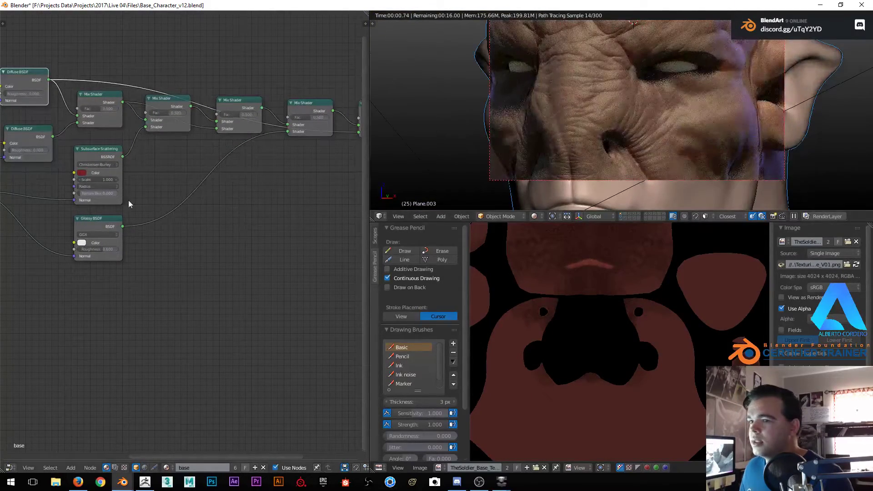
{"action": "left_click", "coordinate": [81, 243]}
{"action": "left_click_drag", "start_coordinate": [105, 188], "coordinate": [103, 182]}
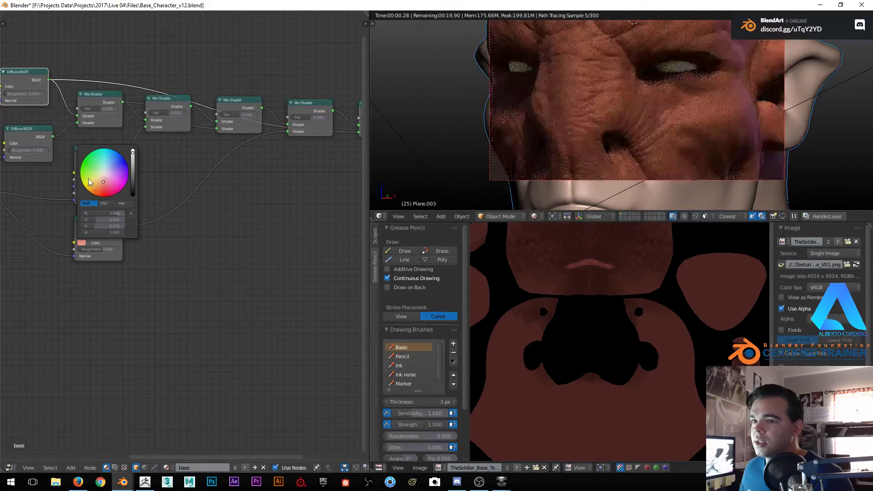
Disconnect the top Image Texture from the upper Diffuse BSDF's Color input and reconnect it
{"action": "scroll", "coordinate": [137, 198], "scroll_direction": "down", "scroll_amount": 3}
{"action": "middle_click_drag", "start_coordinate": [160, 196], "coordinate": [363, 219]}
{"action": "scroll", "coordinate": [154, 181], "scroll_direction": "up", "scroll_amount": 1}
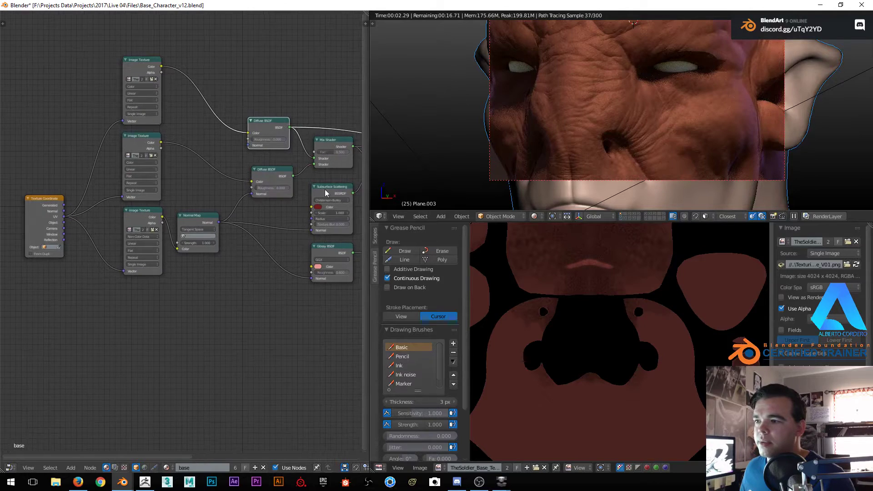
{"action": "middle_click_drag", "start_coordinate": [326, 193], "coordinate": [257, 214]}
{"action": "scroll", "coordinate": [242, 212], "scroll_direction": "up", "scroll_amount": 1}
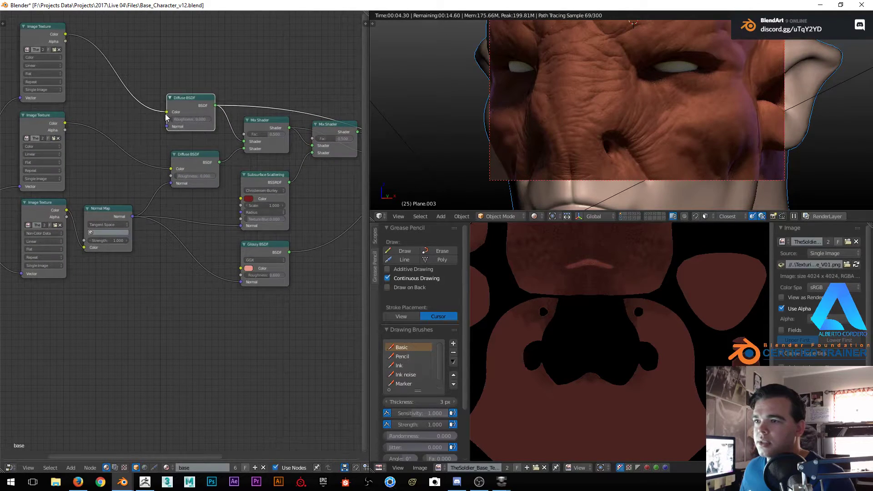
{"action": "left_click_drag", "start_coordinate": [167, 114], "coordinate": [146, 117]}
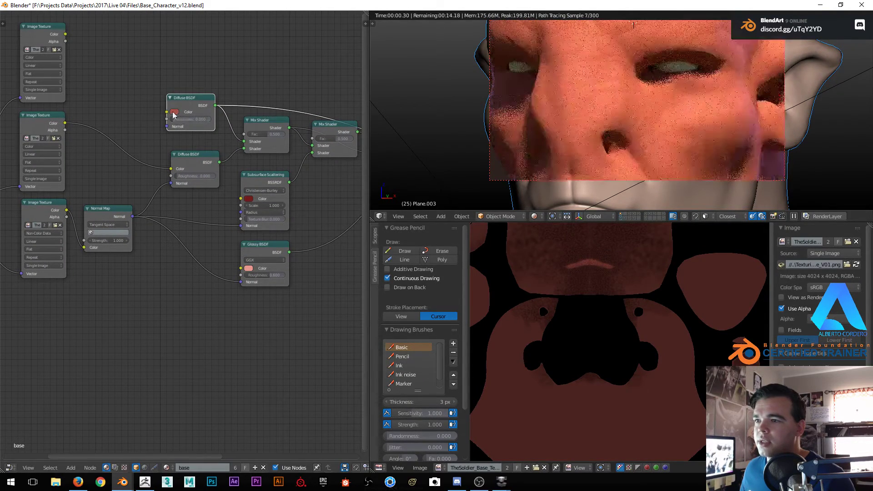
{"action": "left_click_drag", "start_coordinate": [65, 34], "coordinate": [166, 113]}
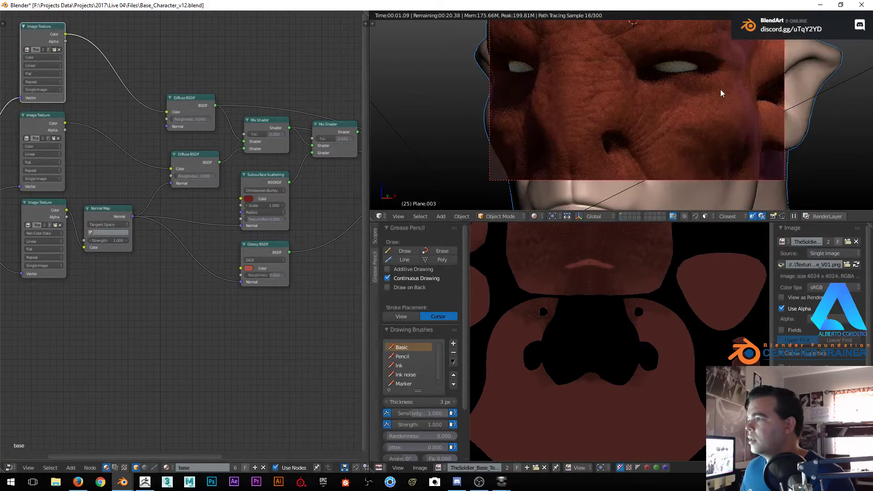
Select the Glossy BSDF and brighten its red colour to a medium-light value
{"action": "key", "text": "KP_0"}
{"action": "scroll", "coordinate": [704, 91], "scroll_direction": "up", "scroll_amount": 5}
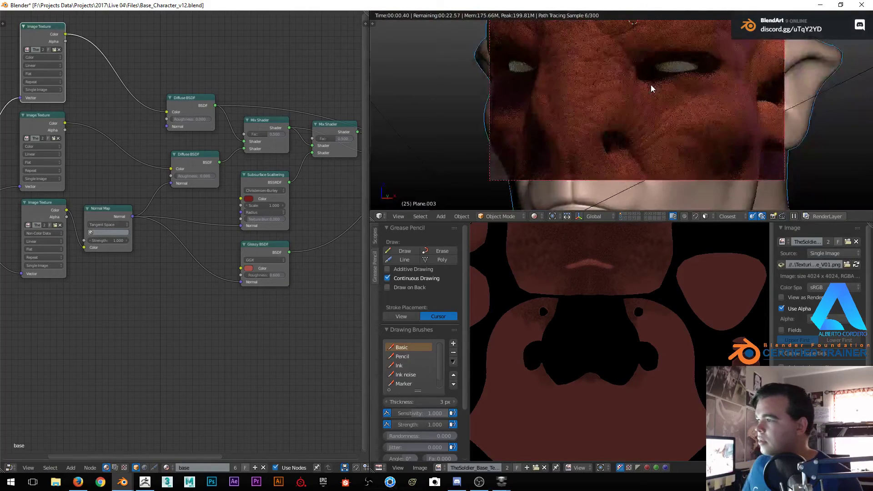
{"action": "scroll", "coordinate": [218, 171], "scroll_direction": "down", "scroll_amount": 3}
{"action": "middle_click_drag", "start_coordinate": [261, 179], "coordinate": [189, 187]}
{"action": "left_click", "coordinate": [179, 248]}
{"action": "middle_click_drag", "start_coordinate": [255, 205], "coordinate": [182, 211]}
{"action": "scroll", "coordinate": [180, 217], "scroll_direction": "up", "scroll_amount": 4}
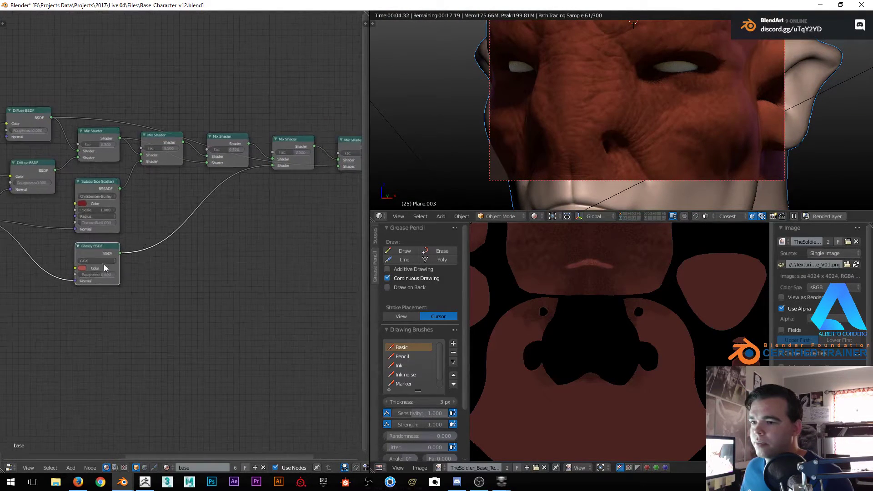
{"action": "left_click", "coordinate": [63, 275]}
{"action": "left_click", "coordinate": [66, 275]}
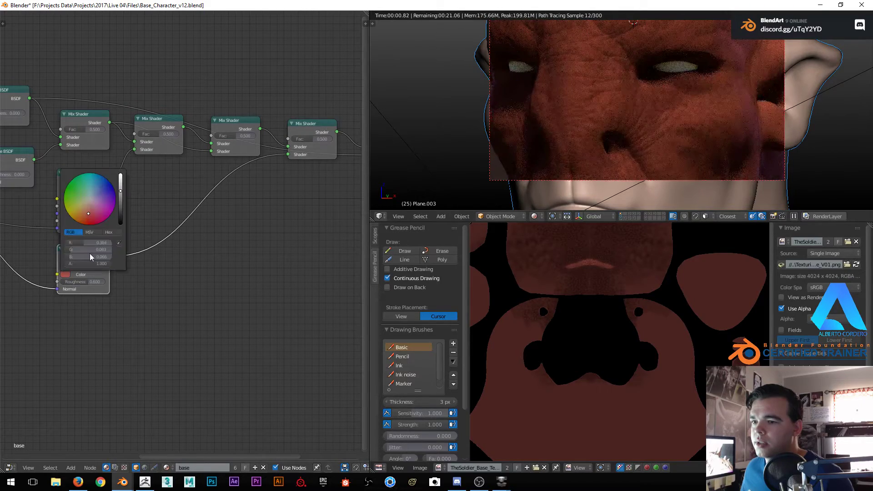
{"action": "left_click_drag", "start_coordinate": [120, 192], "coordinate": [120, 176]}
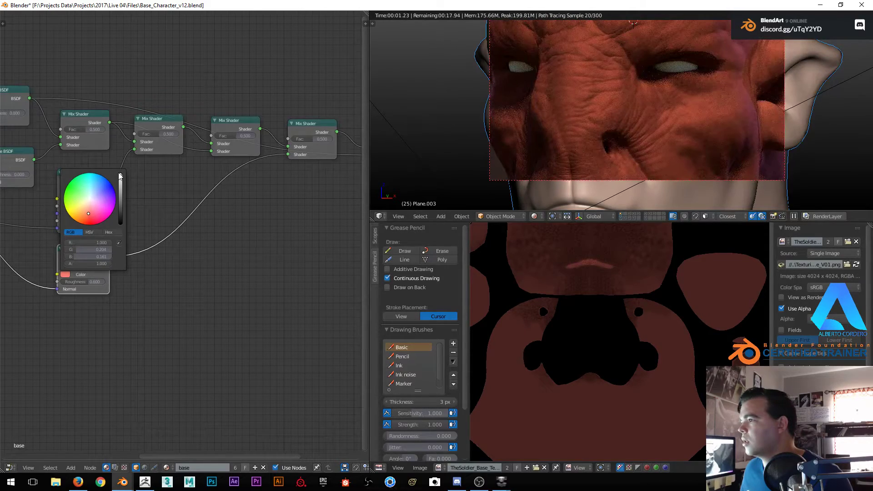
{"action": "left_click_drag", "start_coordinate": [120, 179], "coordinate": [120, 184]}
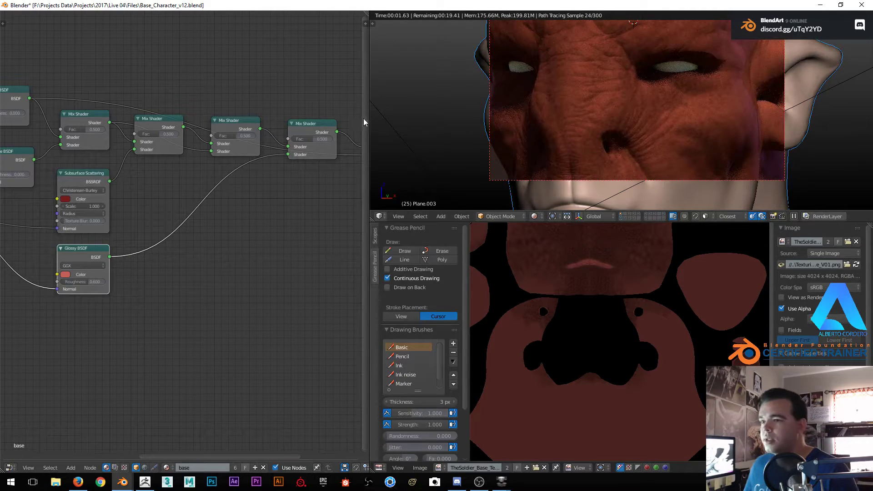
Reduce the saturation of the Glossy BSDF colour to a softer salmon tone
{"action": "middle_click_drag", "start_coordinate": [311, 134], "coordinate": [277, 176]}
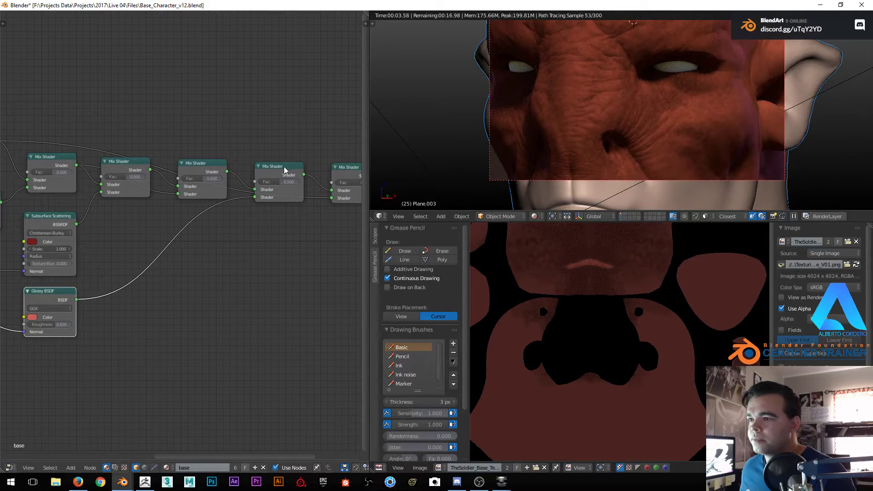
{"action": "scroll", "coordinate": [244, 188], "scroll_direction": "down", "scroll_amount": 3}
{"action": "middle_click_drag", "start_coordinate": [114, 178], "coordinate": [250, 156]}
{"action": "scroll", "coordinate": [114, 218], "scroll_direction": "up", "scroll_amount": 3}
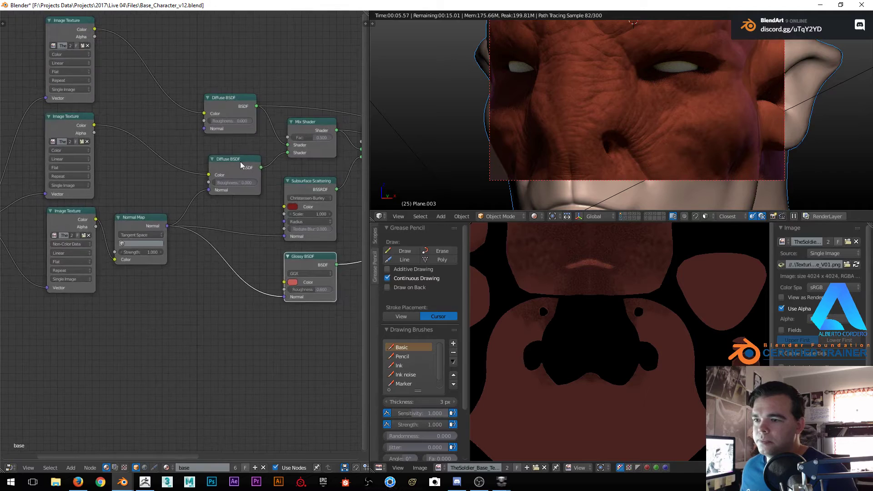
{"action": "middle_click_drag", "start_coordinate": [169, 197], "coordinate": [207, 192]}
{"action": "scroll", "coordinate": [337, 196], "scroll_direction": "down", "scroll_amount": 2}
{"action": "middle_click_drag", "start_coordinate": [337, 197], "coordinate": [182, 228]}
{"action": "scroll", "coordinate": [163, 279], "scroll_direction": "up", "scroll_amount": 2}
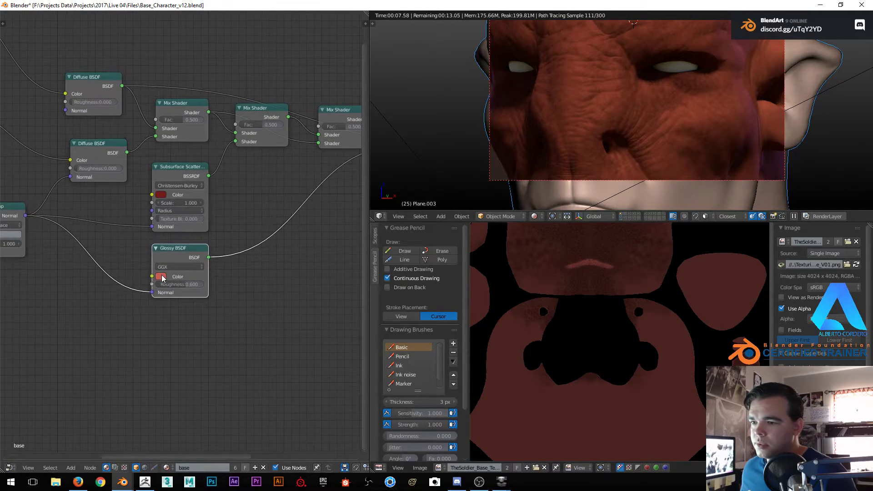
{"action": "left_click", "coordinate": [161, 276]}
{"action": "left_click", "coordinate": [187, 199]}
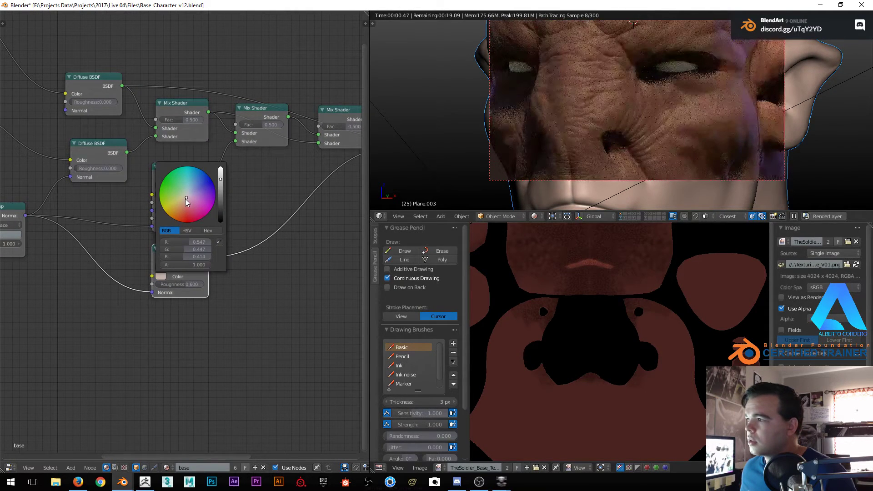
{"action": "left_click", "coordinate": [185, 203]}
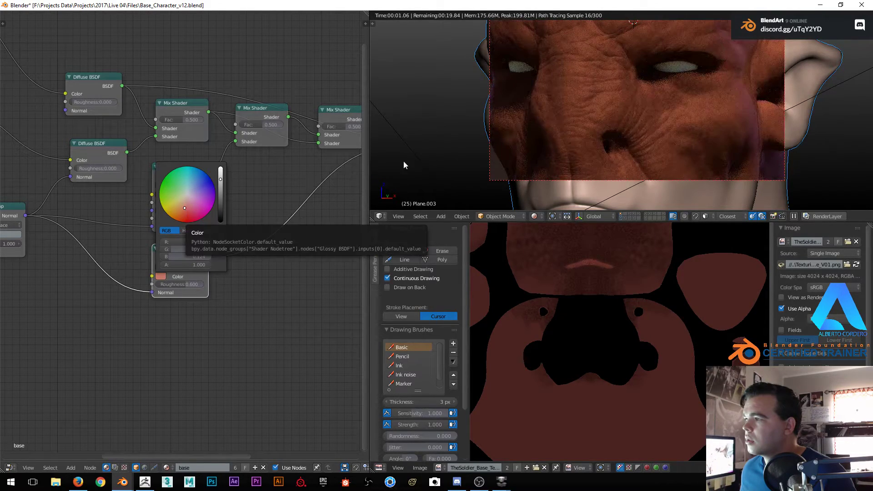
Check the bust through the camera and redraw the render region over one side of the face, including the ear
{"action": "key", "text": "KP_0"}
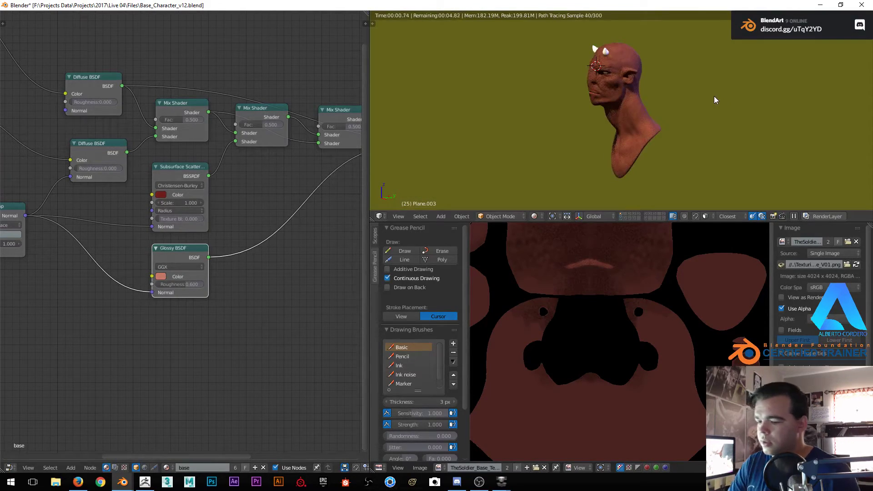
{"action": "key", "text": "KP_0"}
{"action": "scroll", "coordinate": [714, 97], "scroll_direction": "down", "scroll_amount": 2}
{"action": "middle_click_drag", "start_coordinate": [714, 96], "coordinate": [624, 128], "text": "shift"}
{"action": "key", "text": "ctrl+b"}
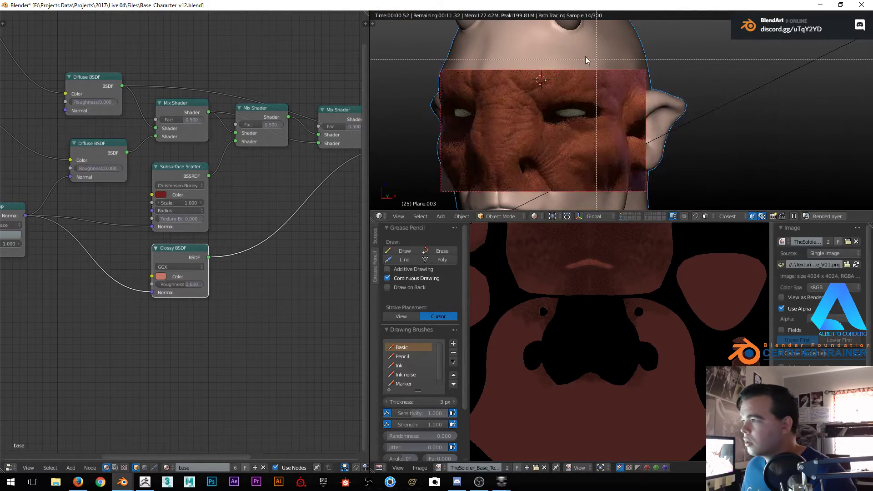
{"action": "left_click_drag", "start_coordinate": [585, 57], "coordinate": [704, 194]}
{"action": "scroll", "coordinate": [690, 146], "scroll_direction": "down", "scroll_amount": 2}
{"action": "middle_click_drag", "start_coordinate": [661, 136], "coordinate": [752, 105], "text": "shift"}
{"action": "key", "text": "ctrl+b"}
{"action": "left_click_drag", "start_coordinate": [593, 41], "coordinate": [692, 157]}
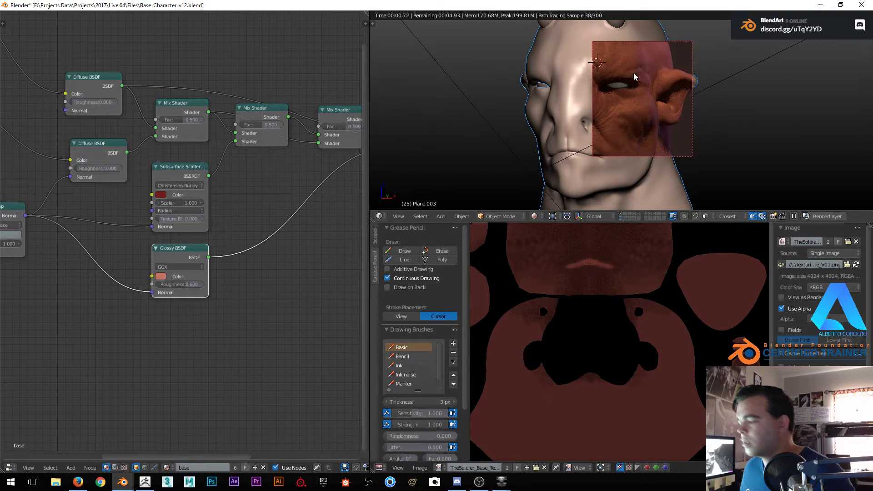
{"action": "key", "text": "ctrl+b"}
{"action": "left_click_drag", "start_coordinate": [603, 48], "coordinate": [756, 170]}
Brighten the Subsurface Scattering colour to a vivid red
{"action": "left_click", "coordinate": [161, 195]}
{"action": "left_click", "coordinate": [163, 196]}
{"action": "left_click_drag", "start_coordinate": [217, 115], "coordinate": [220, 96]}
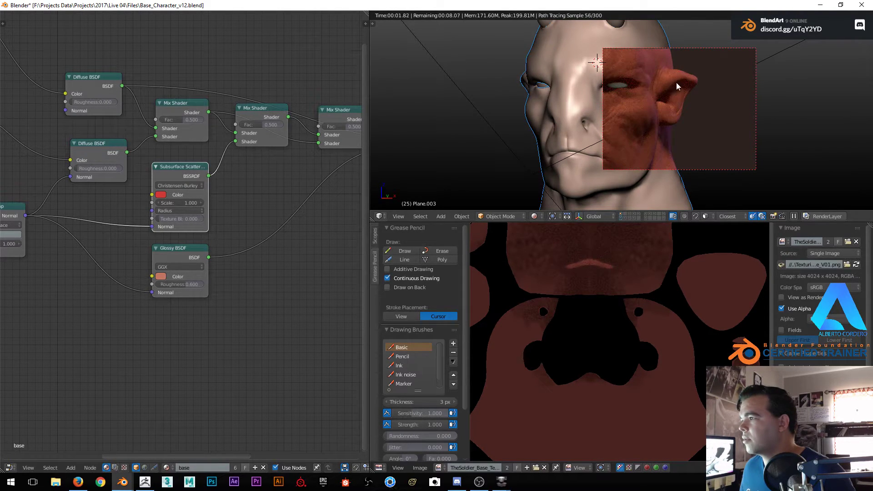
Select the blue Spot lamp beside the bust and set its Emission strength to 100000
{"action": "scroll", "coordinate": [647, 106], "scroll_direction": "up", "scroll_amount": 2}
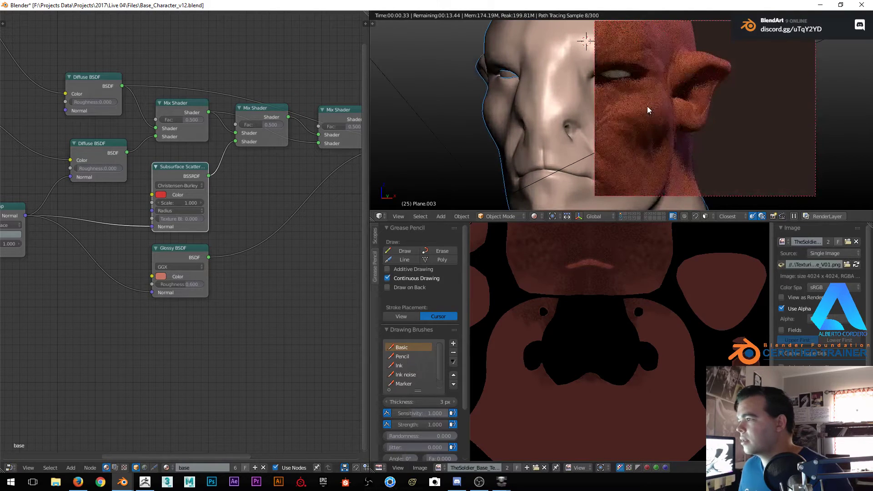
{"action": "scroll", "coordinate": [647, 106], "scroll_direction": "down", "scroll_amount": 4}
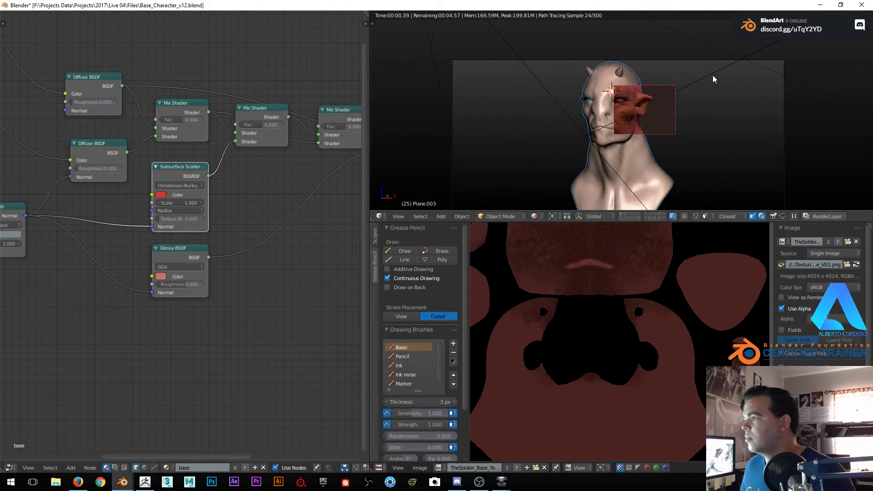
{"action": "right_click", "coordinate": [714, 75]}
{"action": "scroll", "coordinate": [60, 80], "scroll_direction": "up", "scroll_amount": 1}
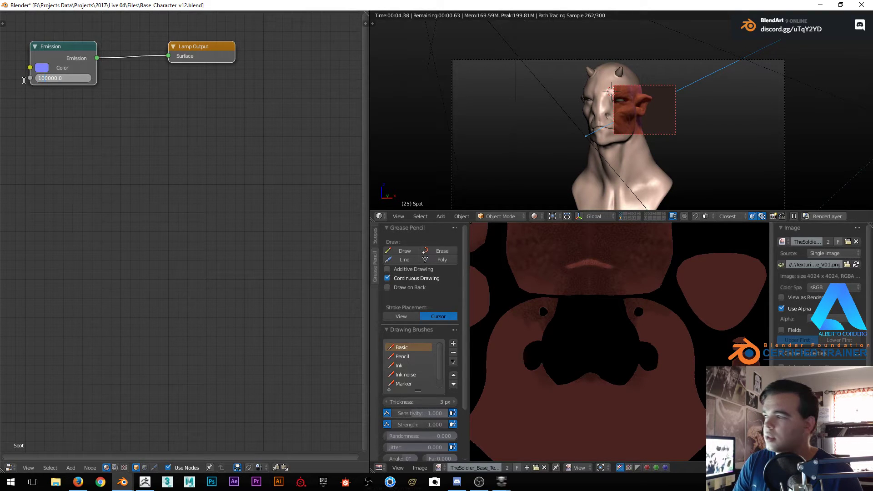
{"action": "key", "text": "Return"}
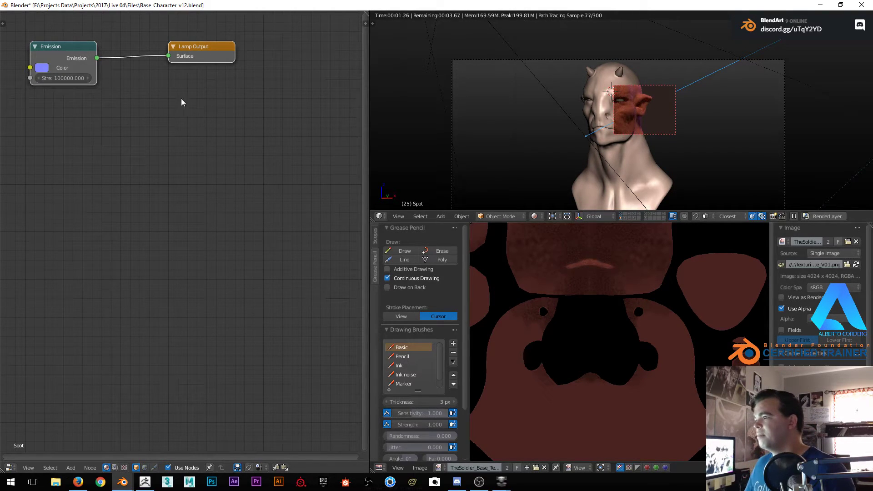
Check the rendered face and redraw the render region around the whole horned head
{"action": "scroll", "coordinate": [646, 111], "scroll_direction": "up", "scroll_amount": 5}
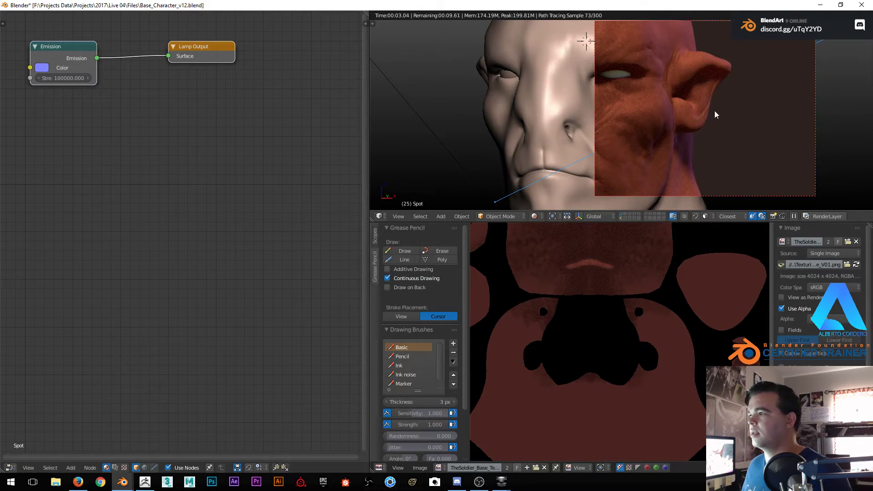
{"action": "scroll", "coordinate": [642, 93], "scroll_direction": "down", "scroll_amount": 6}
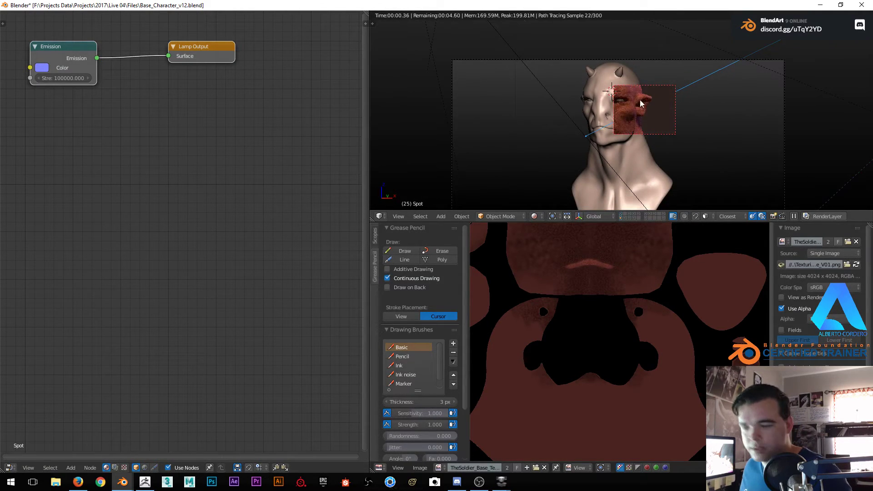
{"action": "mouse_move", "coordinate": [577, 59]}
{"action": "left_mouse_down"}
{"action": "mouse_move", "coordinate": [653, 130]}
{"action": "mouse_move", "coordinate": [654, 143]}
{"action": "left_mouse_up"}
{"action": "scroll", "coordinate": [622, 76], "scroll_direction": "up", "scroll_amount": 3}
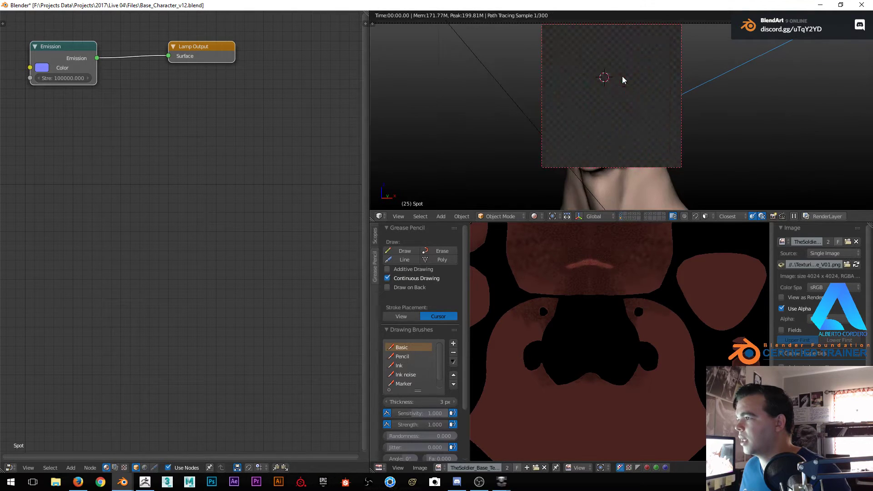
{"action": "scroll", "coordinate": [623, 76], "scroll_direction": "down", "scroll_amount": 1}
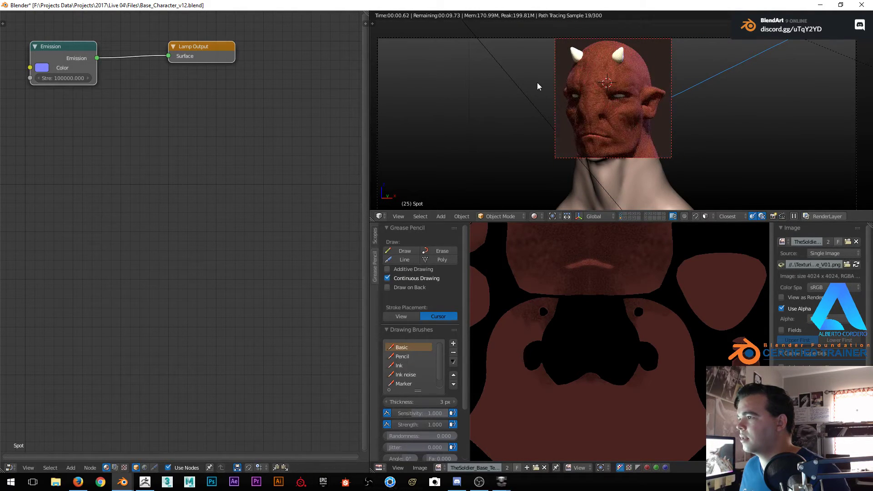
Select the Spot.001 lamp and set its Emission strength to 210000
{"action": "right_click", "coordinate": [516, 80]}
{"action": "scroll", "coordinate": [566, 78], "scroll_direction": "down", "scroll_amount": 1}
{"action": "scroll", "coordinate": [566, 78], "scroll_direction": "down", "scroll_amount": 4}
{"action": "scroll", "coordinate": [596, 85], "scroll_direction": "up", "scroll_amount": 4}
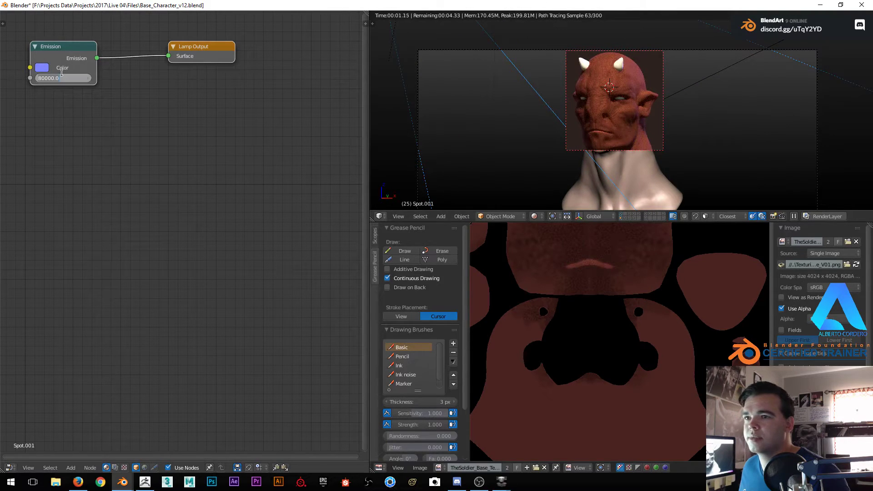
{"action": "left_click", "coordinate": [41, 78]}
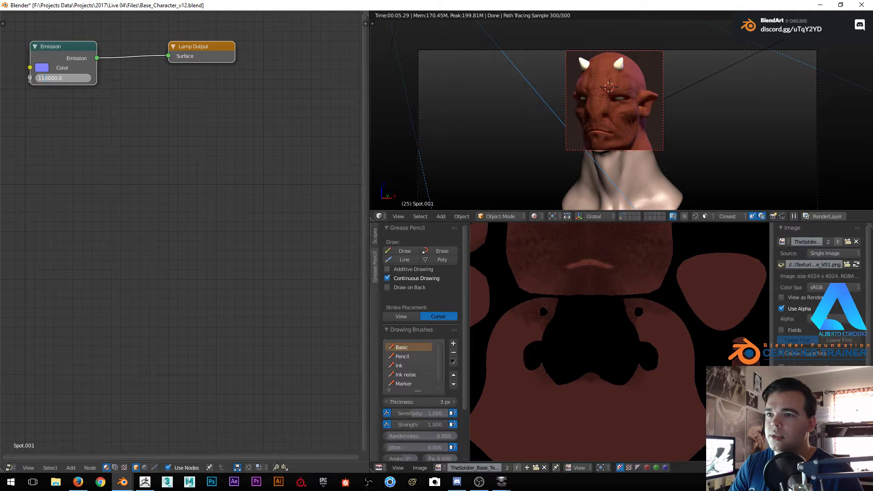
{"action": "key", "text": "Return"}
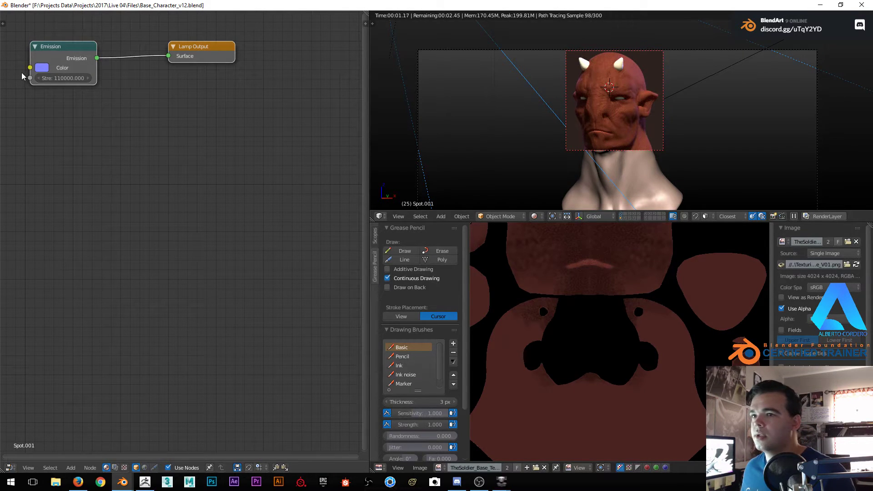
{"action": "left_click", "coordinate": [42, 79]}
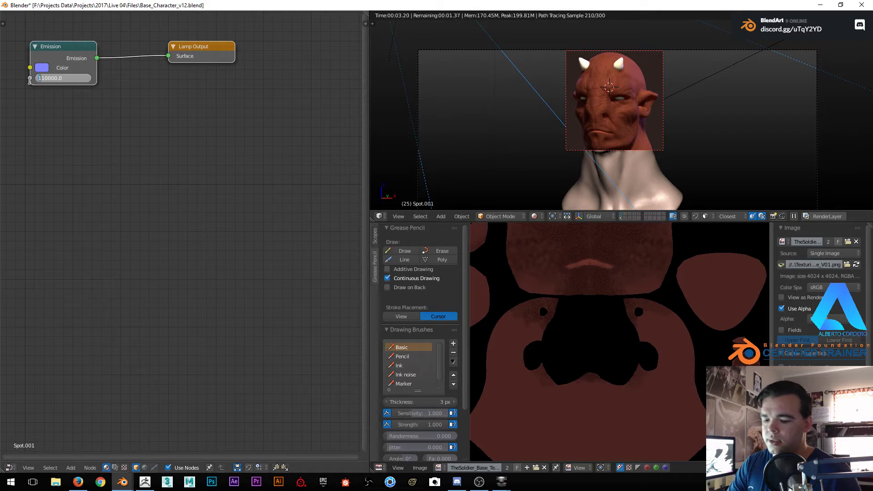
{"action": "type", "text": "210000"}
{"action": "key", "text": "Return"}
{"action": "scroll", "coordinate": [608, 81], "scroll_direction": "up", "scroll_amount": 2}
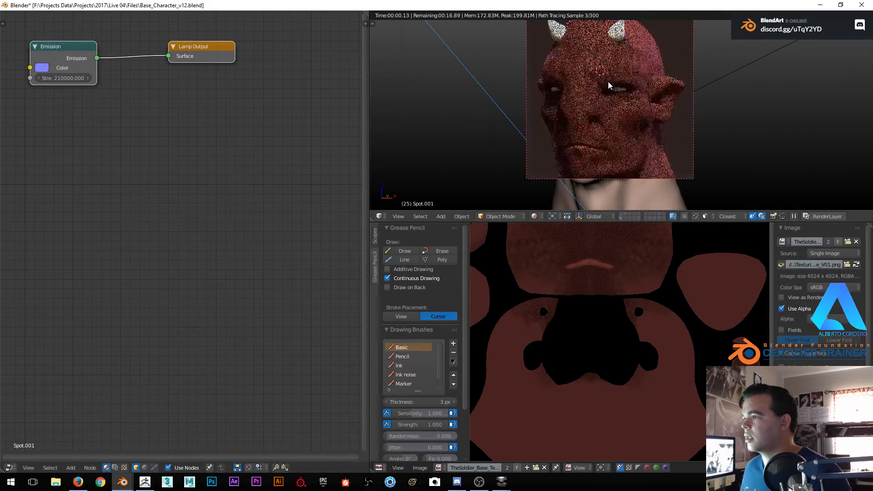
{"action": "scroll", "coordinate": [605, 80], "scroll_direction": "down", "scroll_amount": 1}
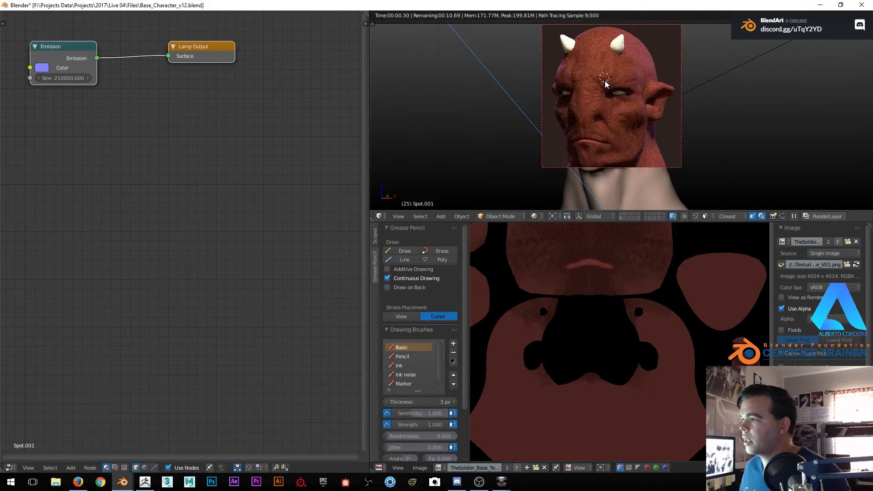
Reselect the blue Spot lamp beside the ear and raise its Emission strength to 300000
{"action": "right_click", "coordinate": [714, 82]}
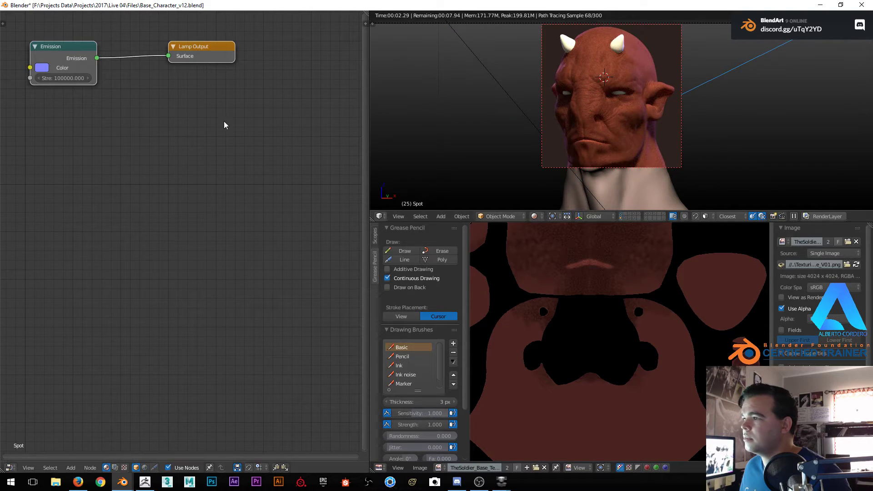
{"action": "left_click_drag", "start_coordinate": [64, 77], "coordinate": [39, 79]}
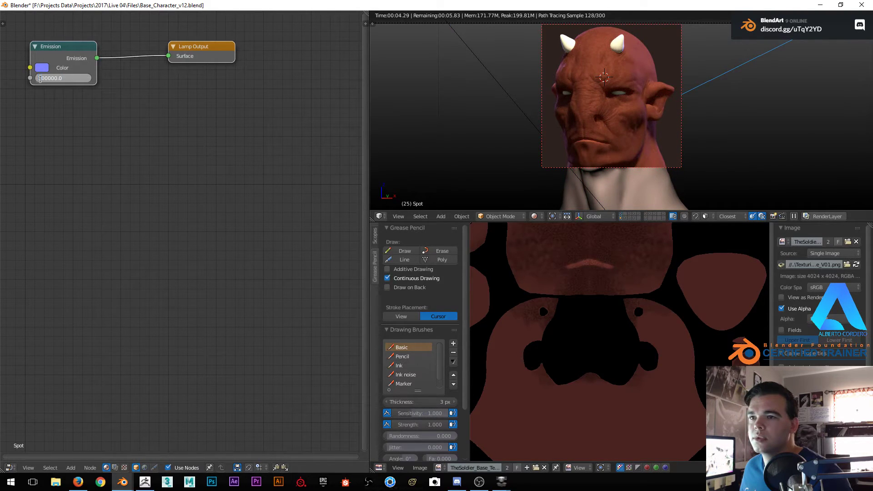
{"action": "key", "text": "Return"}
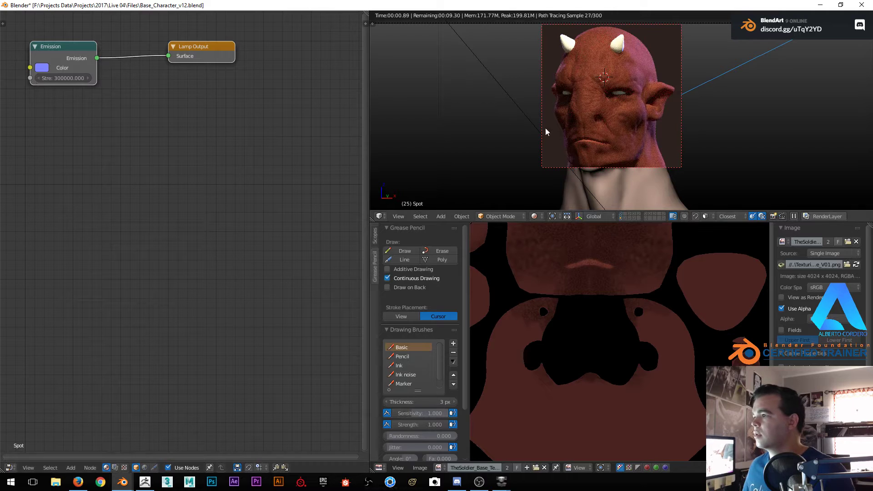
Select the Sun lamp above the bust and set its Emission strength to 15
{"action": "scroll", "coordinate": [670, 84], "scroll_direction": "down", "scroll_amount": 4}
{"action": "scroll", "coordinate": [634, 86], "scroll_direction": "down", "scroll_amount": 3}
{"action": "right_click", "coordinate": [539, 33]}
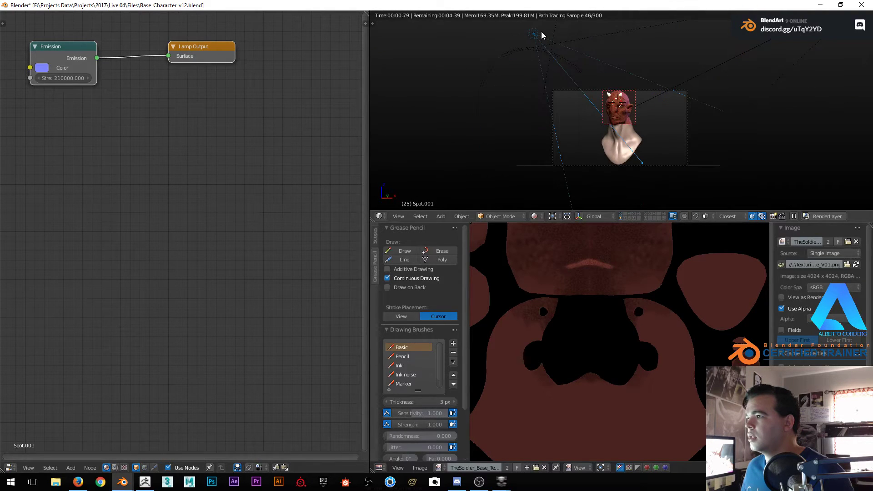
{"action": "scroll", "coordinate": [180, 228], "scroll_direction": "up", "scroll_amount": 1}
{"action": "left_click", "coordinate": [42, 53]}
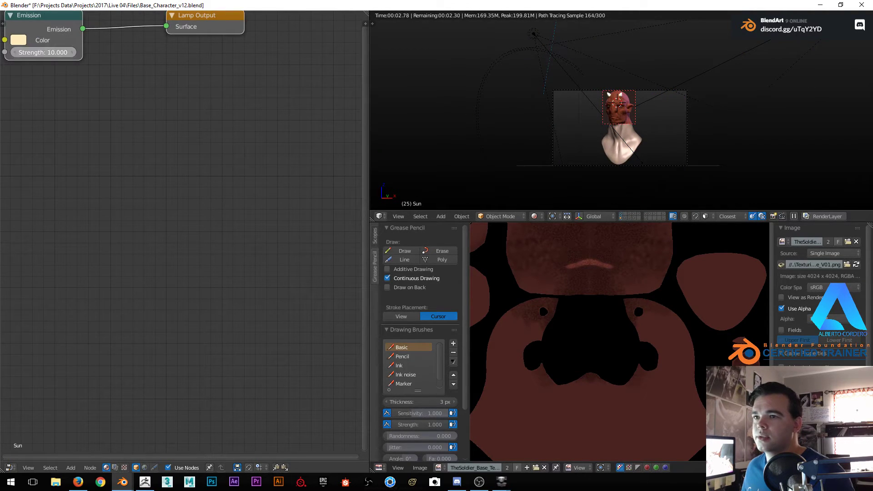
{"action": "type", "text": "15"}
{"action": "key", "text": "Return"}
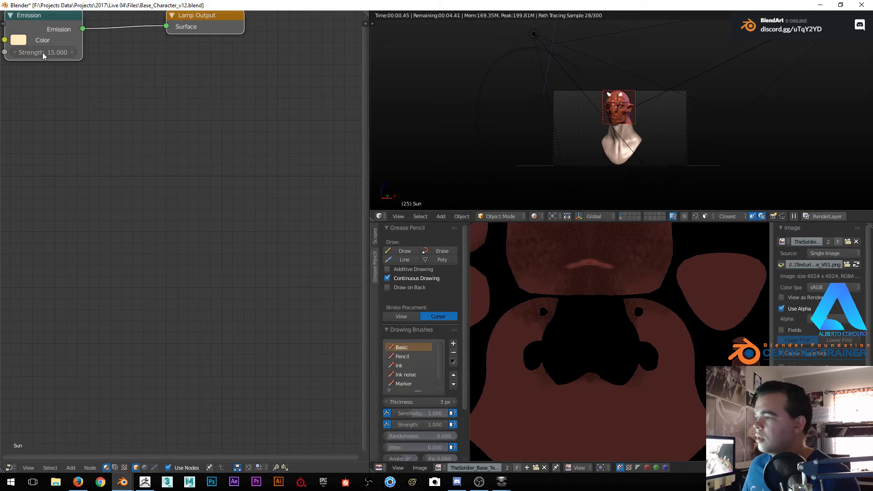
Examine the rendered head up close and in a maximized viewport to judge the skin under the stronger lighting
{"action": "scroll", "coordinate": [584, 106], "scroll_direction": "up", "scroll_amount": 6}
{"action": "scroll", "coordinate": [584, 105], "scroll_direction": "up", "scroll_amount": 5}
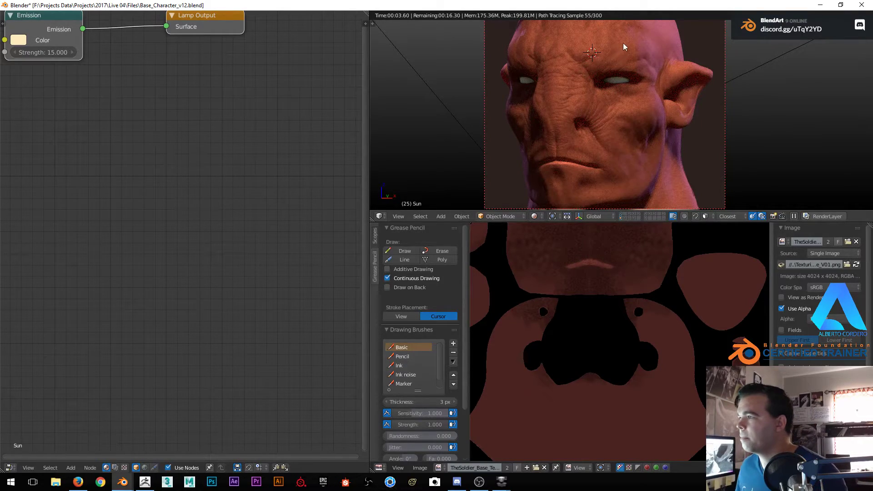
{"action": "middle_click_drag", "start_coordinate": [623, 42], "coordinate": [621, 76], "text": "shift"}
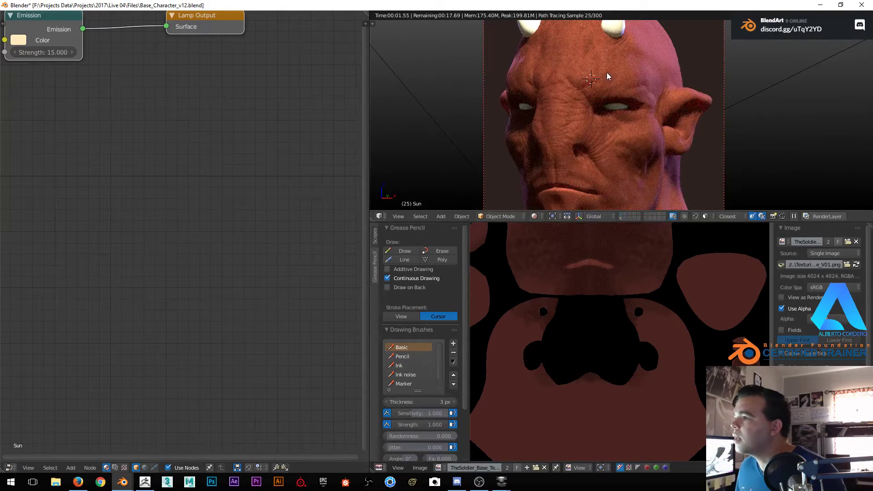
{"action": "key", "text": "ctrl+space"}
{"action": "scroll", "coordinate": [460, 254], "scroll_direction": "up", "scroll_amount": 2}
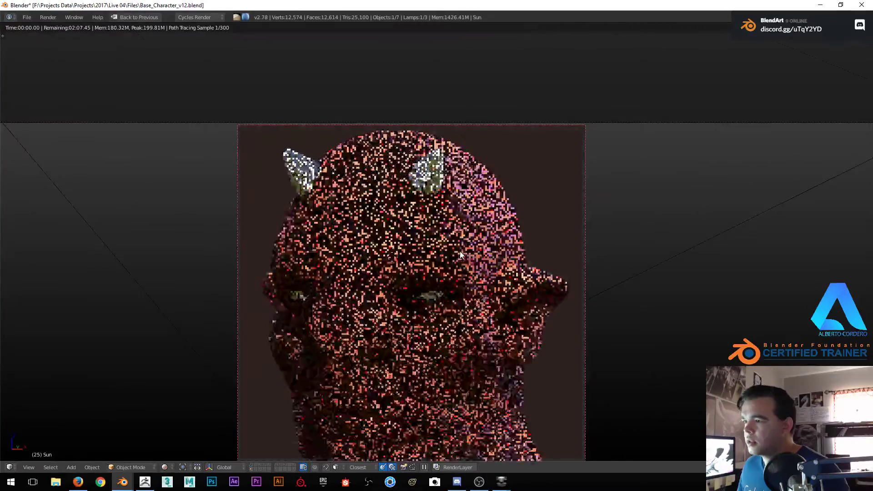
{"action": "middle_click_drag", "start_coordinate": [461, 255], "coordinate": [475, 186], "text": "shift"}
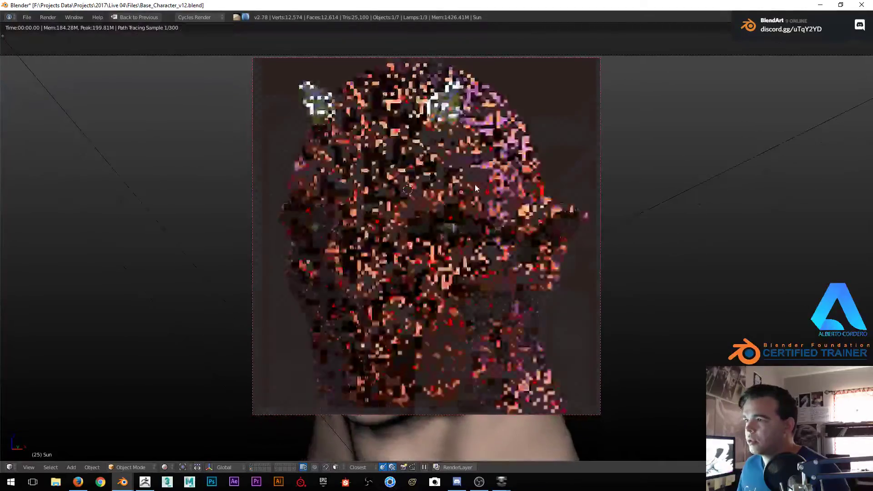
{"action": "scroll", "coordinate": [475, 185], "scroll_direction": "up", "scroll_amount": 1}
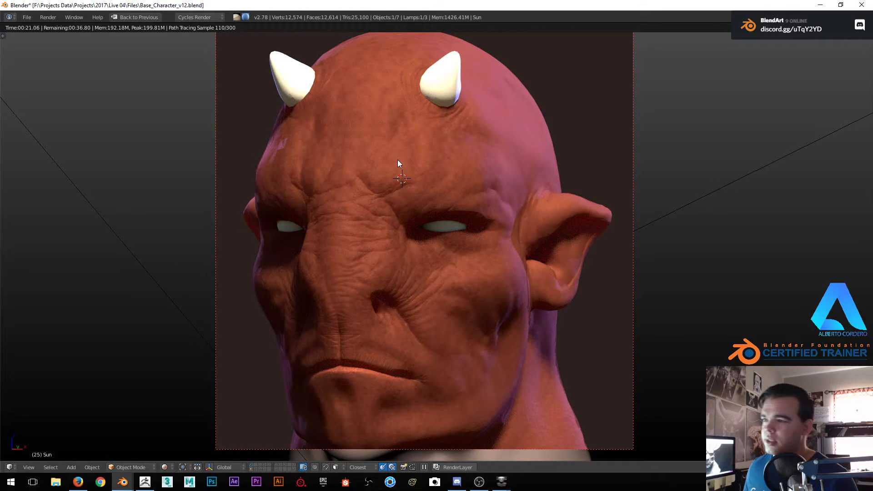
{"action": "scroll", "coordinate": [397, 154], "scroll_direction": "down", "scroll_amount": 2}
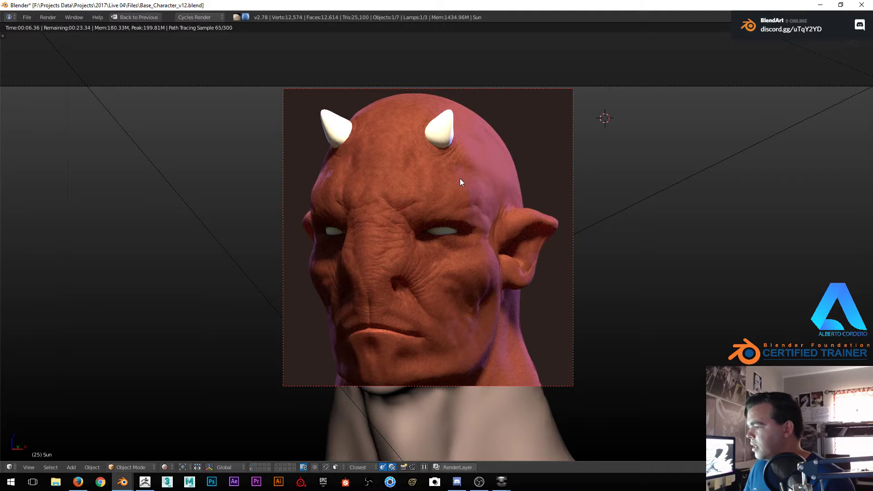
{"action": "scroll", "coordinate": [459, 191], "scroll_direction": "down", "scroll_amount": 5}
{"action": "scroll", "coordinate": [449, 205], "scroll_direction": "up", "scroll_amount": 2}
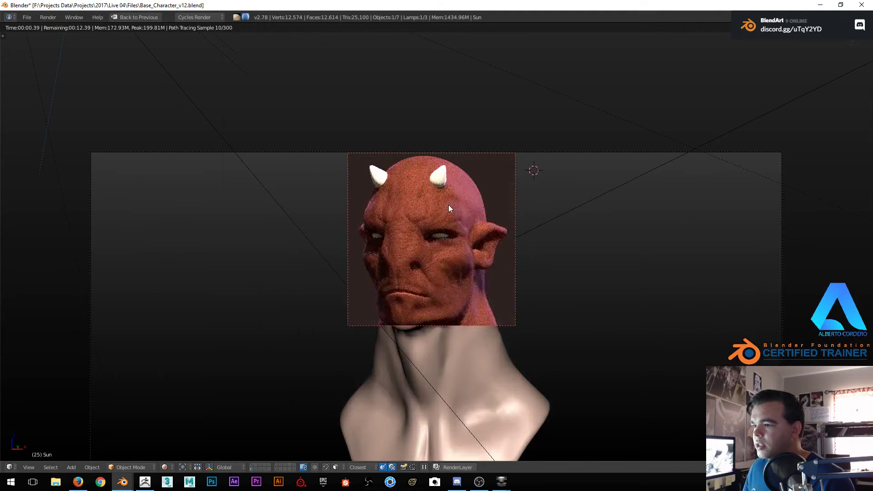
Return the viewport to solid shading outside the camera view and bring up the main window with the Default layout
{"action": "key", "text": "shift+z"}
{"action": "middle_click_drag", "start_coordinate": [449, 205], "coordinate": [468, 209]}
{"action": "scroll", "coordinate": [468, 210], "scroll_direction": "up", "scroll_amount": 2}
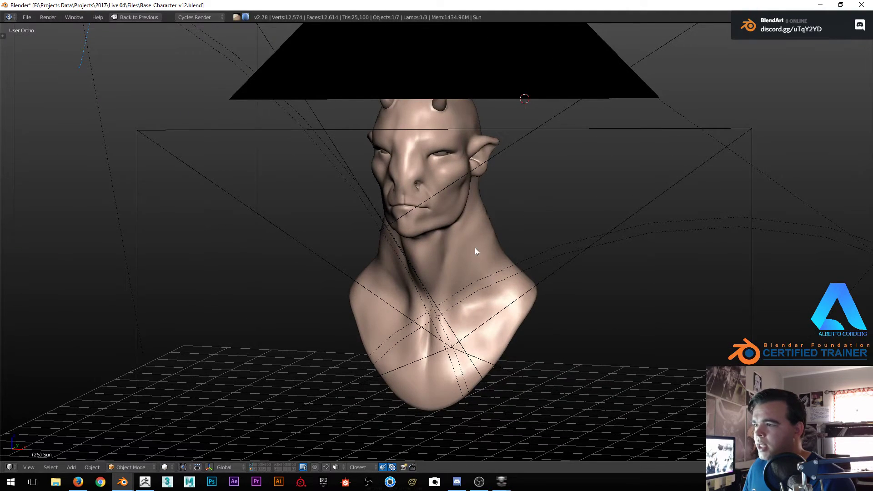
{"action": "key", "text": "shift+space"}
{"action": "left_click_drag", "start_coordinate": [444, 5], "coordinate": [872, 6]}
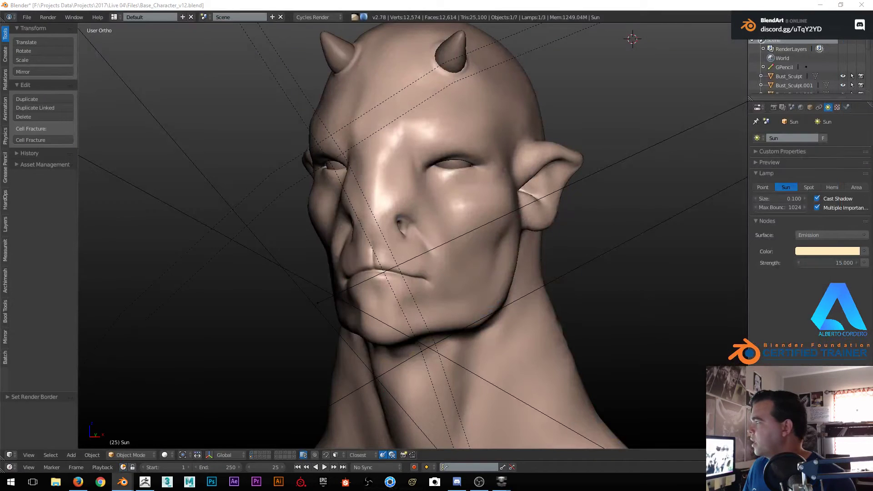
Make the bust mesh the active object and switch it to Texture Paint mode
{"action": "mouse_move", "coordinate": [396, 190]}
{"action": "middle_mouse_down"}
{"action": "mouse_move", "coordinate": [377, 216]}
{"action": "mouse_move", "coordinate": [387, 191]}
{"action": "middle_mouse_up"}
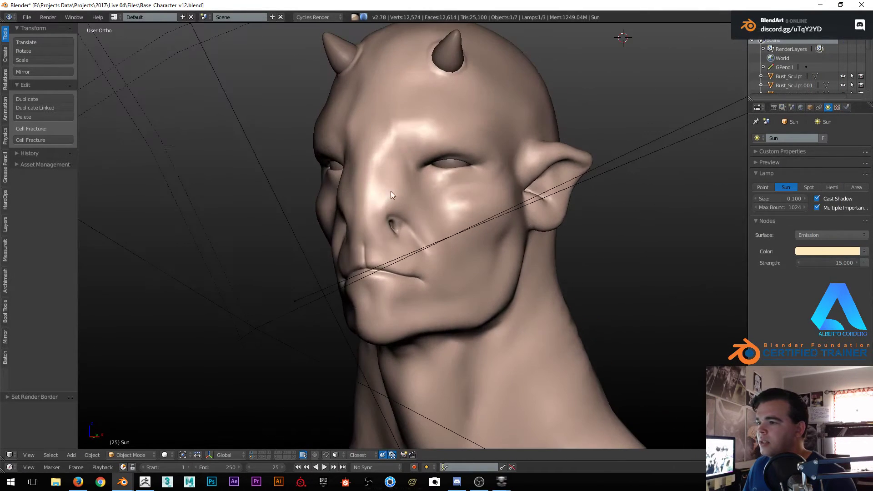
{"action": "right_click", "coordinate": [329, 321]}
{"action": "key", "text": "a"}
{"action": "left_click", "coordinate": [130, 455]}
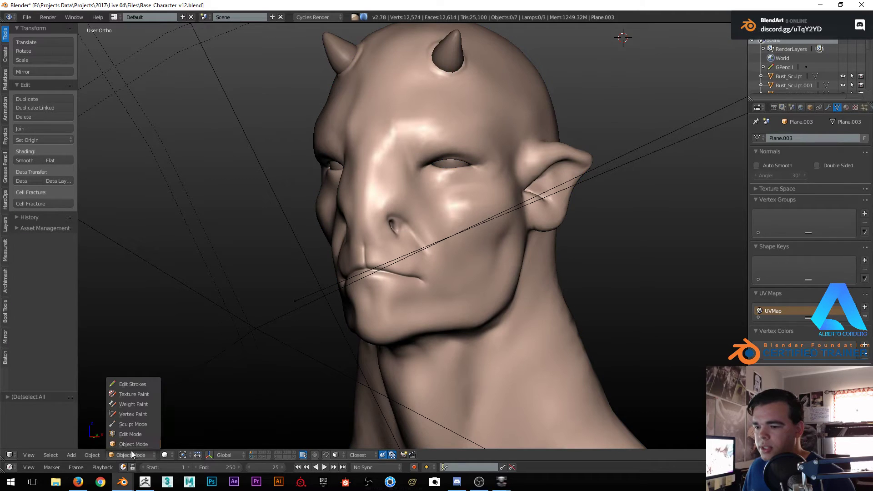
{"action": "left_click", "coordinate": [140, 394]}
Paint dark mottled skin texture over the front and inner folds of the ear
{"action": "scroll", "coordinate": [388, 135], "scroll_direction": "up", "scroll_amount": 3}
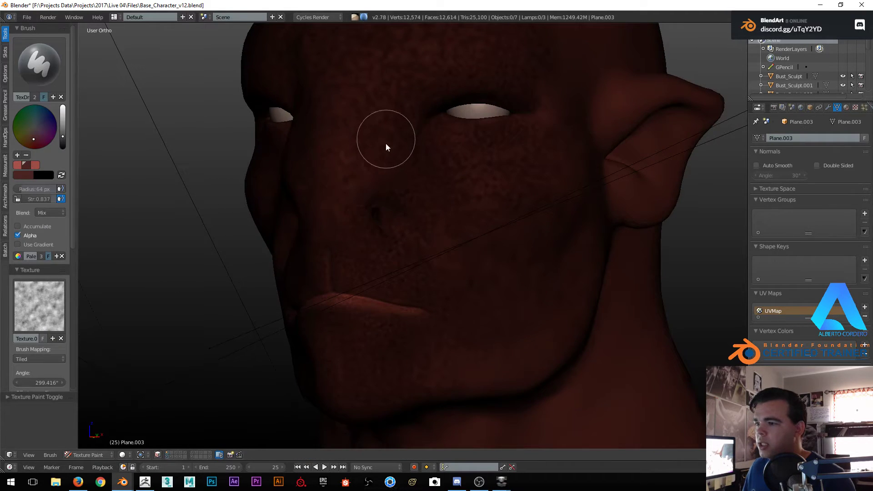
{"action": "middle_click_drag", "start_coordinate": [387, 135], "coordinate": [389, 170], "text": "shift"}
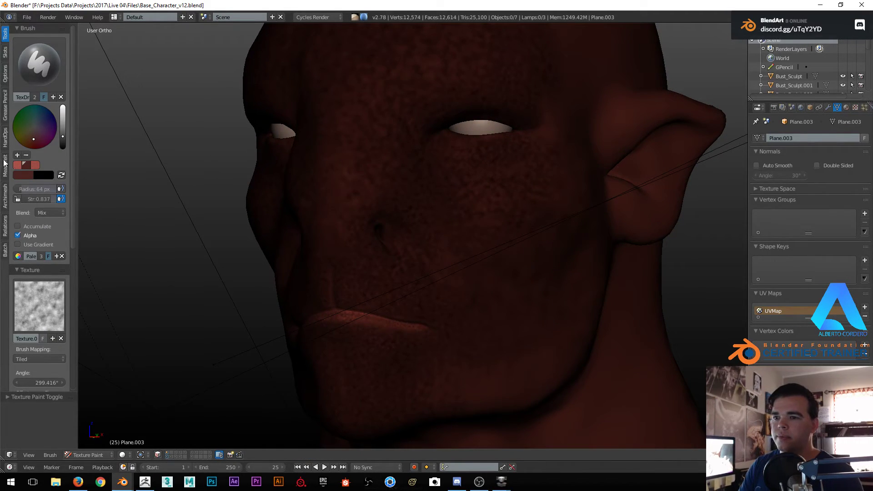
{"action": "mouse_move", "coordinate": [468, 195]}
{"action": "middle_mouse_down"}
{"action": "mouse_move", "coordinate": [466, 241]}
{"action": "mouse_move", "coordinate": [423, 223]}
{"action": "middle_mouse_up"}
{"action": "mouse_move", "coordinate": [522, 220]}
{"action": "middle_mouse_down", "text": "shift"}
{"action": "mouse_move", "coordinate": [443, 218]}
{"action": "mouse_move", "coordinate": [399, 244]}
{"action": "middle_mouse_up", "text": "shift"}
{"action": "scroll", "coordinate": [482, 156], "scroll_direction": "up", "scroll_amount": 2}
{"action": "mouse_move", "coordinate": [516, 200]}
{"action": "middle_mouse_down"}
{"action": "mouse_move", "coordinate": [446, 215]}
{"action": "mouse_move", "coordinate": [384, 243]}
{"action": "middle_mouse_up"}
{"action": "middle_click_drag", "start_coordinate": [506, 243], "coordinate": [405, 272]}
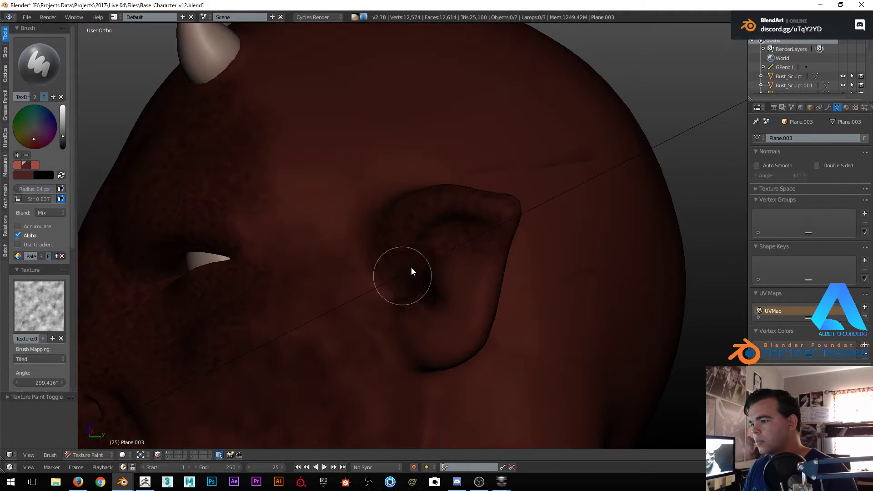
{"action": "middle_click_drag", "start_coordinate": [409, 318], "coordinate": [419, 264]}
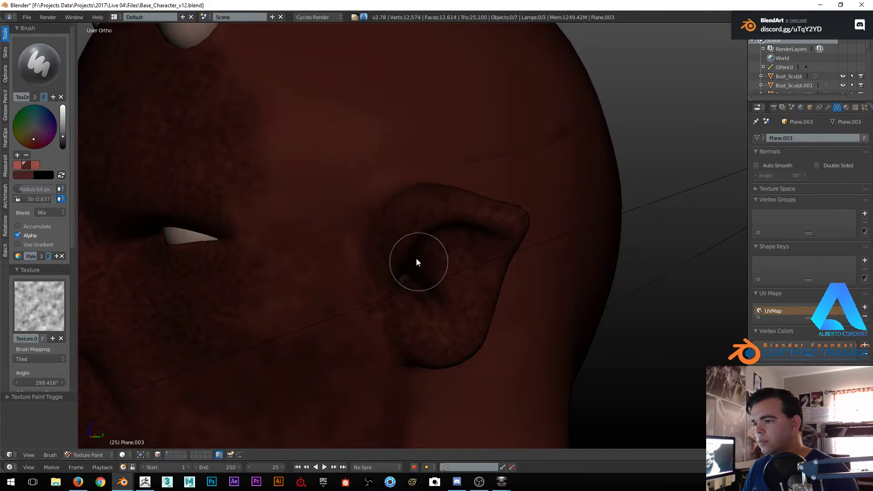
Paint a dark mottled patch on the side of the head above and behind the ear
{"action": "middle_click_drag", "start_coordinate": [381, 196], "coordinate": [473, 168]}
{"action": "middle_click_drag", "start_coordinate": [551, 169], "coordinate": [530, 185]}
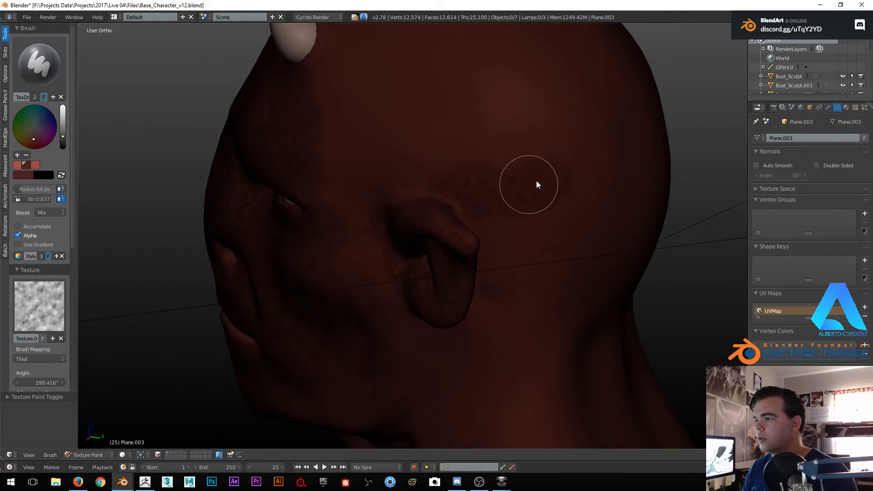
{"action": "middle_click_drag", "start_coordinate": [528, 263], "coordinate": [460, 203]}
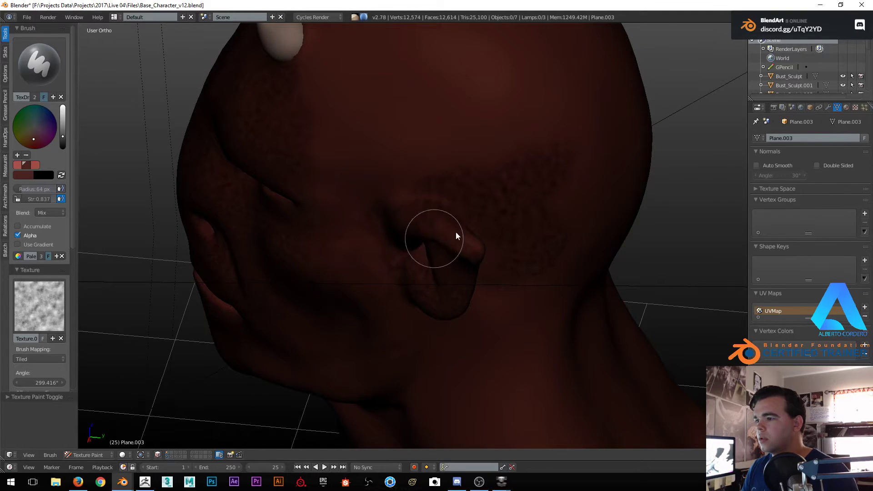
Paint dark mottled skin texture over the back and upper rim of the ear
{"action": "scroll", "coordinate": [447, 240], "scroll_direction": "up", "scroll_amount": 3}
{"action": "middle_click_drag", "start_coordinate": [447, 240], "coordinate": [410, 224]}
{"action": "middle_click_drag", "start_coordinate": [452, 299], "coordinate": [423, 215]}
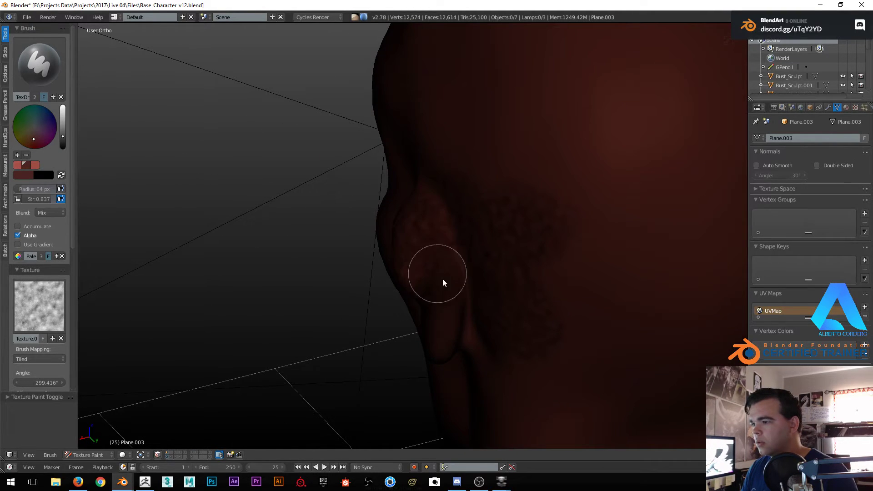
{"action": "middle_click_drag", "start_coordinate": [436, 304], "coordinate": [434, 214]}
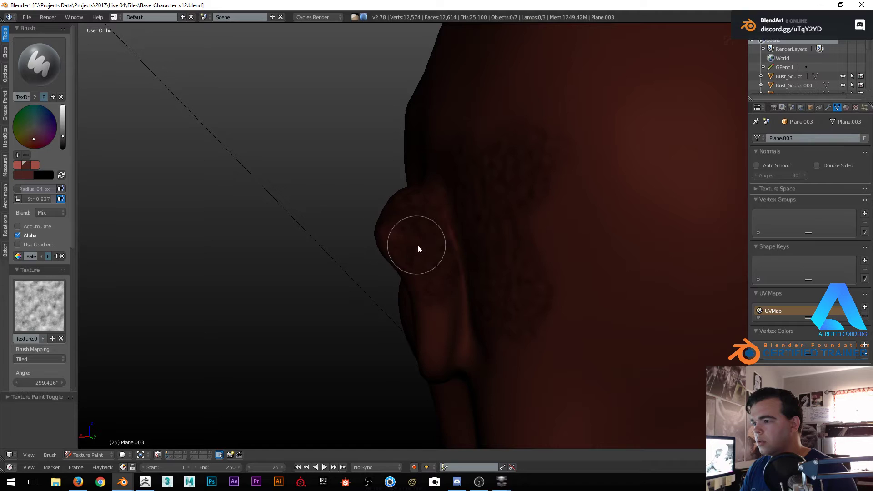
{"action": "middle_click_drag", "start_coordinate": [416, 243], "coordinate": [459, 246]}
{"action": "mouse_move", "coordinate": [458, 348]}
{"action": "middle_mouse_down"}
{"action": "mouse_move", "coordinate": [512, 284]}
{"action": "mouse_move", "coordinate": [483, 243]}
{"action": "middle_mouse_up"}
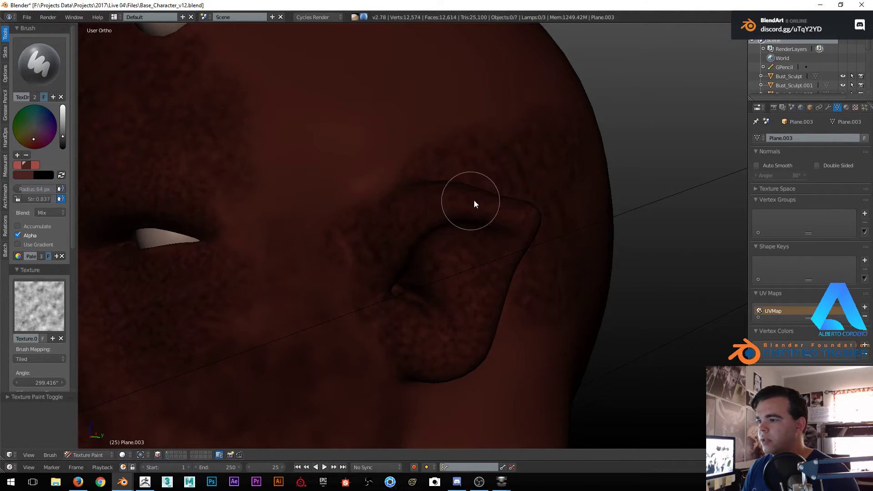
{"action": "middle_click_drag", "start_coordinate": [468, 199], "coordinate": [458, 219]}
{"action": "mouse_move", "coordinate": [529, 250]}
{"action": "middle_mouse_down"}
{"action": "mouse_move", "coordinate": [411, 318]}
{"action": "mouse_move", "coordinate": [451, 216]}
{"action": "mouse_move", "coordinate": [384, 218]}
{"action": "mouse_move", "coordinate": [411, 233]}
{"action": "mouse_move", "coordinate": [426, 215]}
{"action": "mouse_move", "coordinate": [412, 185]}
{"action": "mouse_move", "coordinate": [413, 238]}
{"action": "middle_mouse_up"}
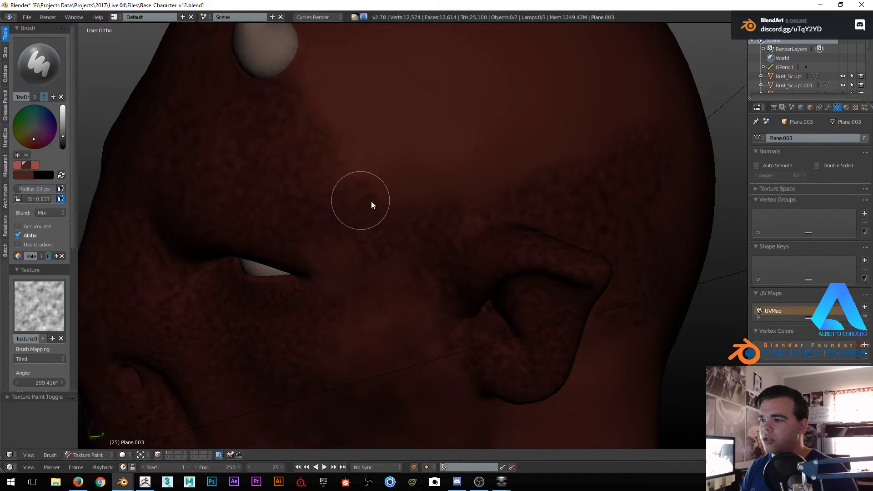
Extend the dark mottling above the ear and across the temple toward the brow
{"action": "middle_click_drag", "start_coordinate": [421, 169], "coordinate": [366, 169]}
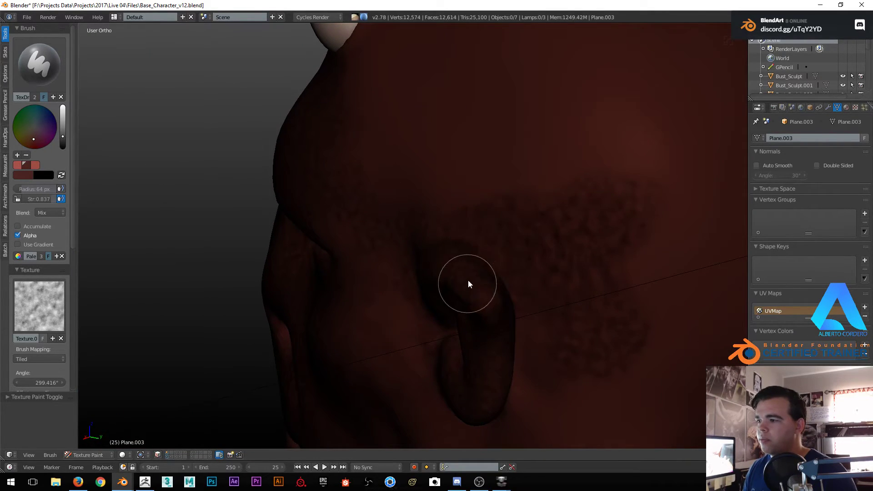
{"action": "middle_click_drag", "start_coordinate": [481, 269], "coordinate": [442, 267]}
{"action": "mouse_move", "coordinate": [366, 336]}
{"action": "middle_mouse_down"}
{"action": "mouse_move", "coordinate": [416, 284]}
{"action": "mouse_move", "coordinate": [508, 255]}
{"action": "mouse_move", "coordinate": [461, 246]}
{"action": "mouse_move", "coordinate": [448, 254]}
{"action": "middle_mouse_up"}
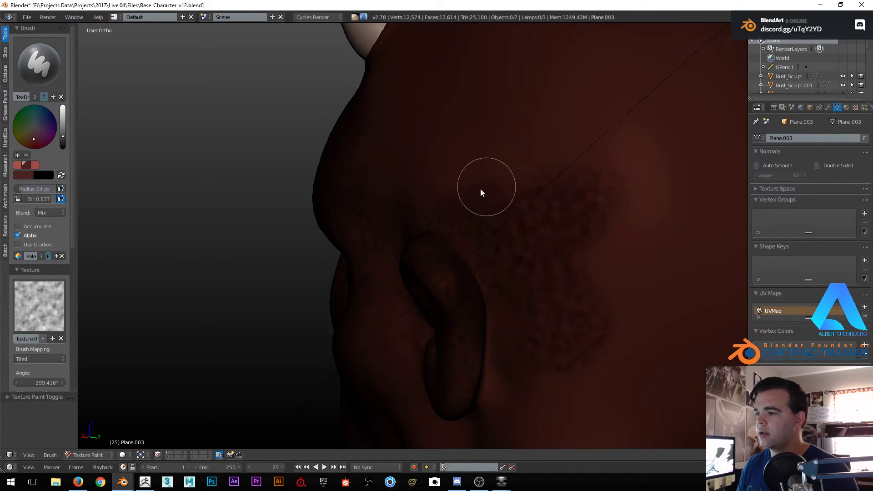
{"action": "middle_click_drag", "start_coordinate": [402, 223], "coordinate": [428, 246]}
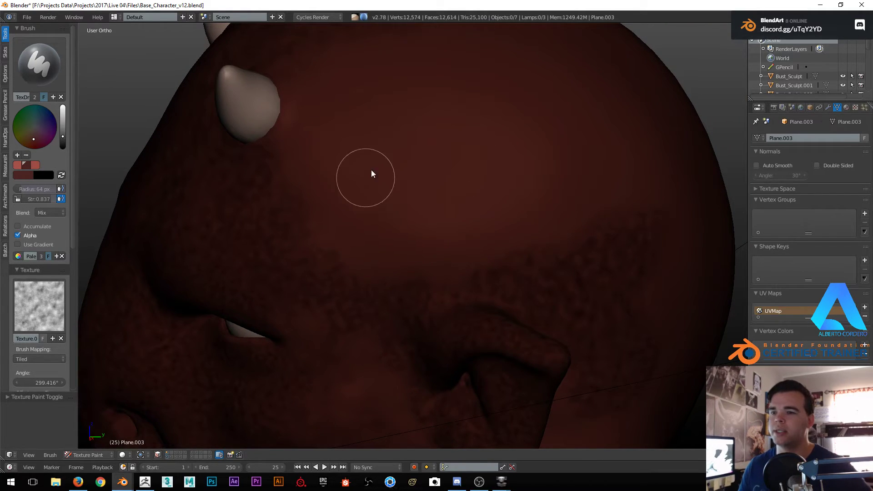
{"action": "mouse_move", "coordinate": [353, 210]}
{"action": "left_mouse_down"}
{"action": "mouse_move", "coordinate": [429, 232]}
{"action": "mouse_move", "coordinate": [448, 197]}
{"action": "left_mouse_up"}
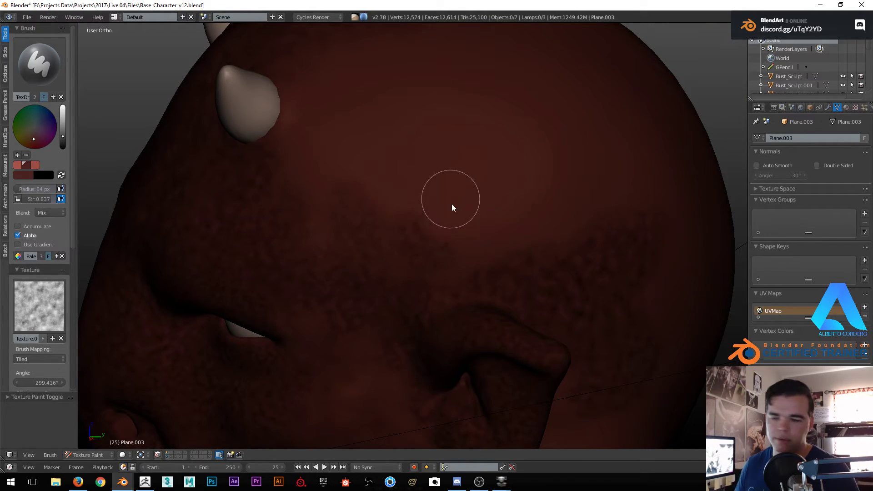
{"action": "middle_click_drag", "start_coordinate": [448, 198], "coordinate": [437, 205]}
Fill in the mottled skin texture around the temple and the eye
{"action": "middle_click_drag", "start_coordinate": [533, 329], "coordinate": [454, 290]}
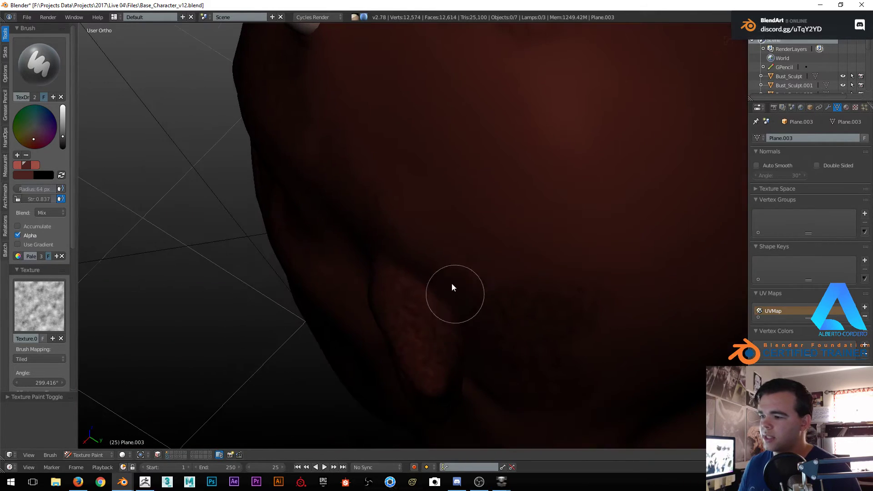
{"action": "middle_click_drag", "start_coordinate": [423, 246], "coordinate": [370, 214]}
{"action": "mouse_move", "coordinate": [267, 265]}
{"action": "middle_mouse_down"}
{"action": "mouse_move", "coordinate": [350, 221]}
{"action": "mouse_move", "coordinate": [332, 197]}
{"action": "mouse_move", "coordinate": [294, 228]}
{"action": "mouse_move", "coordinate": [315, 242]}
{"action": "mouse_move", "coordinate": [294, 218]}
{"action": "mouse_move", "coordinate": [343, 215]}
{"action": "mouse_move", "coordinate": [366, 156]}
{"action": "mouse_move", "coordinate": [328, 215]}
{"action": "mouse_move", "coordinate": [336, 178]}
{"action": "mouse_move", "coordinate": [427, 214]}
{"action": "mouse_move", "coordinate": [317, 156]}
{"action": "mouse_move", "coordinate": [285, 239]}
{"action": "mouse_move", "coordinate": [413, 181]}
{"action": "middle_mouse_up"}
{"action": "mouse_move", "coordinate": [328, 182]}
{"action": "middle_mouse_down"}
{"action": "mouse_move", "coordinate": [403, 136]}
{"action": "mouse_move", "coordinate": [370, 176]}
{"action": "mouse_move", "coordinate": [370, 204]}
{"action": "mouse_move", "coordinate": [302, 191]}
{"action": "middle_mouse_up"}
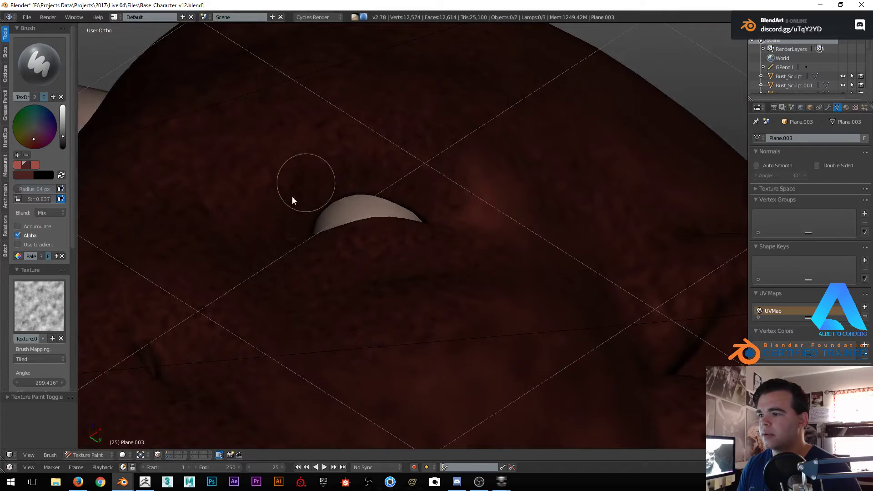
{"action": "mouse_move", "coordinate": [425, 189]}
{"action": "middle_mouse_down"}
{"action": "mouse_move", "coordinate": [487, 219]}
{"action": "mouse_move", "coordinate": [478, 190]}
{"action": "mouse_move", "coordinate": [256, 171]}
{"action": "mouse_move", "coordinate": [326, 224]}
{"action": "middle_mouse_up"}
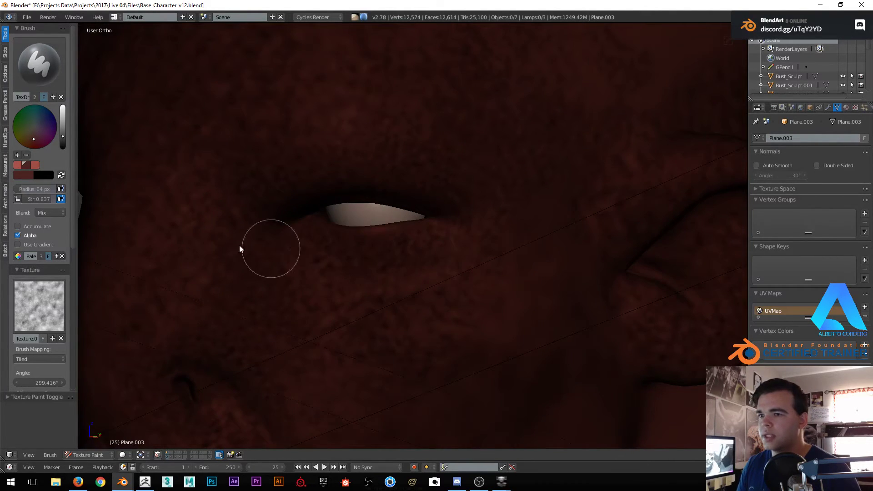
Darken the brush color to a near-black red and add it to the palette
{"action": "left_click_drag", "start_coordinate": [62, 136], "coordinate": [61, 141]}
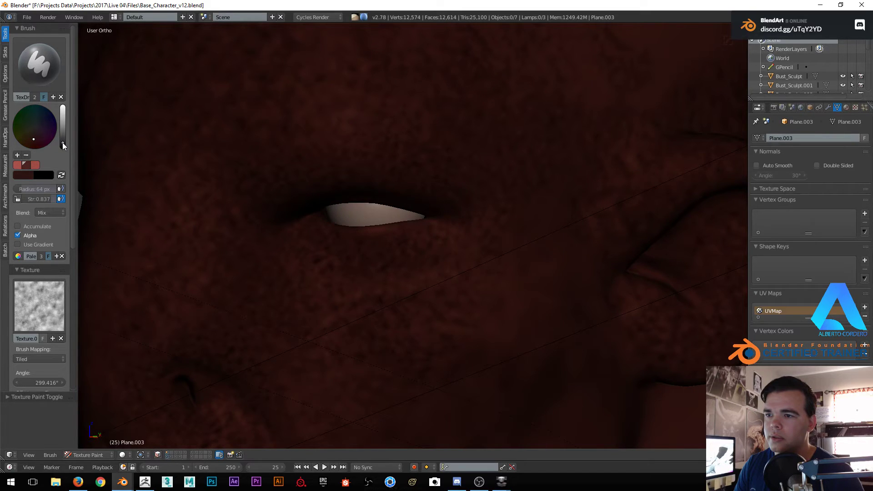
{"action": "left_click", "coordinate": [18, 155]}
{"action": "middle_click_drag", "start_coordinate": [110, 167], "coordinate": [157, 183]}
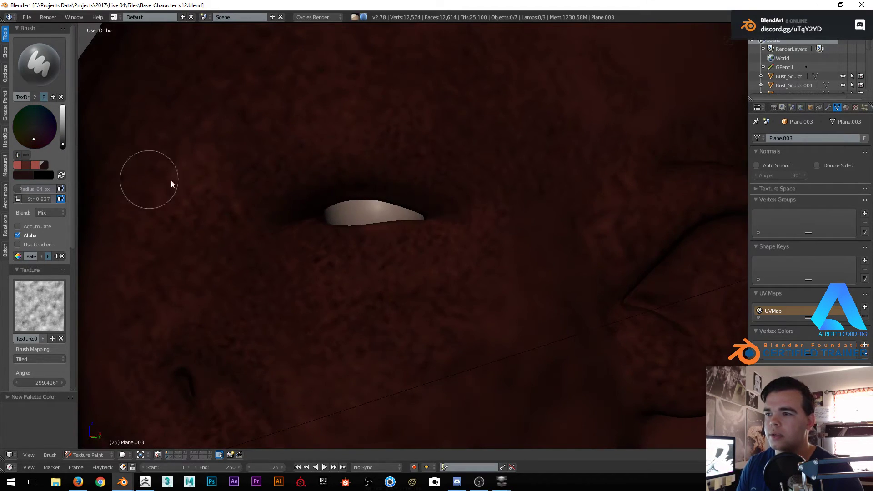
{"action": "scroll", "coordinate": [324, 185], "scroll_direction": "down", "scroll_amount": 3}
{"action": "scroll", "coordinate": [367, 256], "scroll_direction": "up", "scroll_amount": 3}
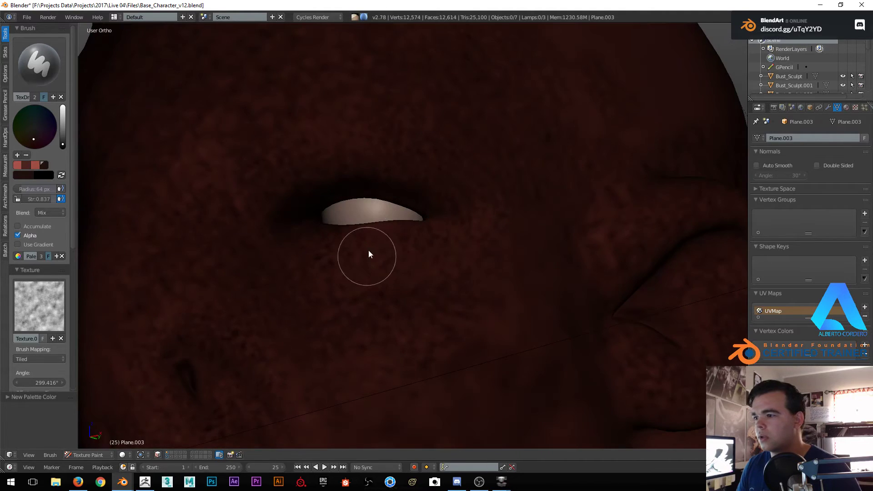
{"action": "scroll", "coordinate": [418, 226], "scroll_direction": "down", "scroll_amount": 2}
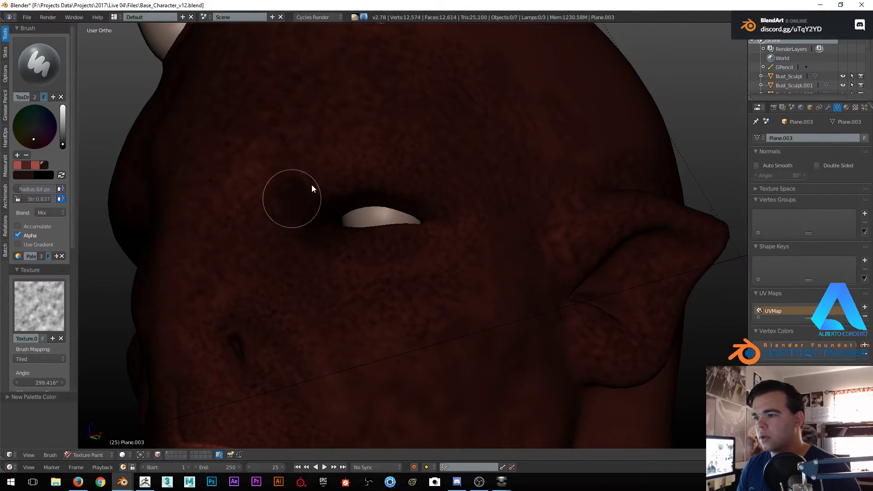
Paint dark shading from the brow past the inner eye corner and below the eye
{"action": "mouse_move", "coordinate": [271, 237]}
{"action": "left_mouse_down"}
{"action": "mouse_move", "coordinate": [282, 138]}
{"action": "mouse_move", "coordinate": [280, 248]}
{"action": "left_mouse_up"}
{"action": "middle_click_drag", "start_coordinate": [279, 248], "coordinate": [260, 240]}
{"action": "left_click_drag", "start_coordinate": [260, 240], "coordinate": [323, 260]}
{"action": "middle_click_drag", "start_coordinate": [323, 260], "coordinate": [352, 182]}
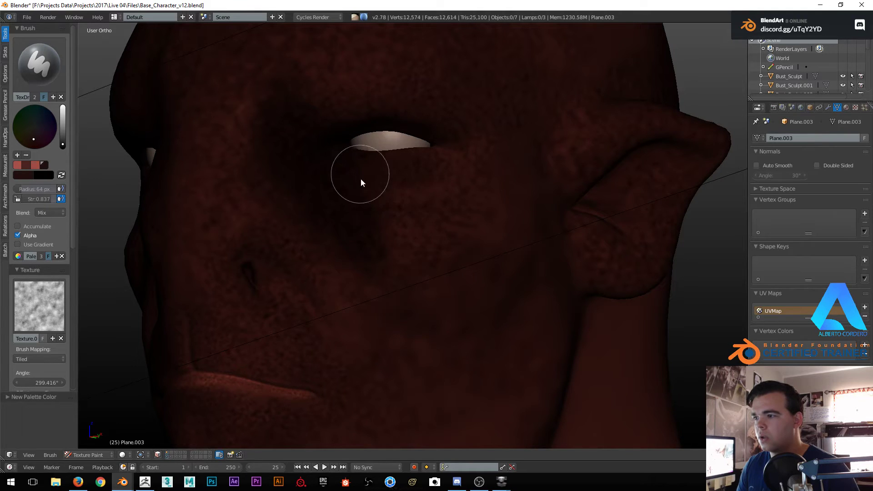
{"action": "middle_click_drag", "start_coordinate": [359, 193], "coordinate": [269, 152]}
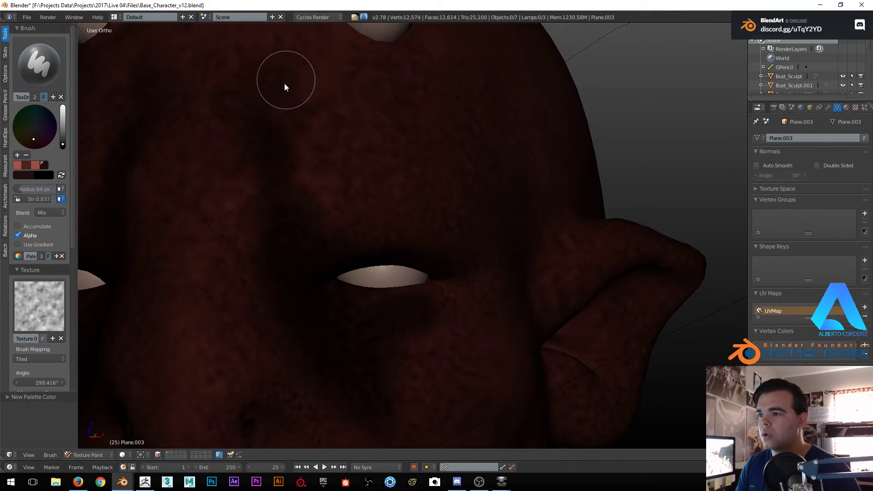
Paint a dark streak from beneath the eye down the cheek, tapering its end with a 31 px brush
{"action": "scroll", "coordinate": [377, 333], "scroll_direction": "down", "scroll_amount": 5}
{"action": "middle_click_drag", "start_coordinate": [376, 329], "coordinate": [387, 261], "text": "shift"}
{"action": "middle_click_drag", "start_coordinate": [403, 227], "coordinate": [397, 184]}
{"action": "scroll", "coordinate": [397, 184], "scroll_direction": "up", "scroll_amount": 5}
{"action": "middle_click_drag", "start_coordinate": [396, 296], "coordinate": [384, 189], "text": "shift"}
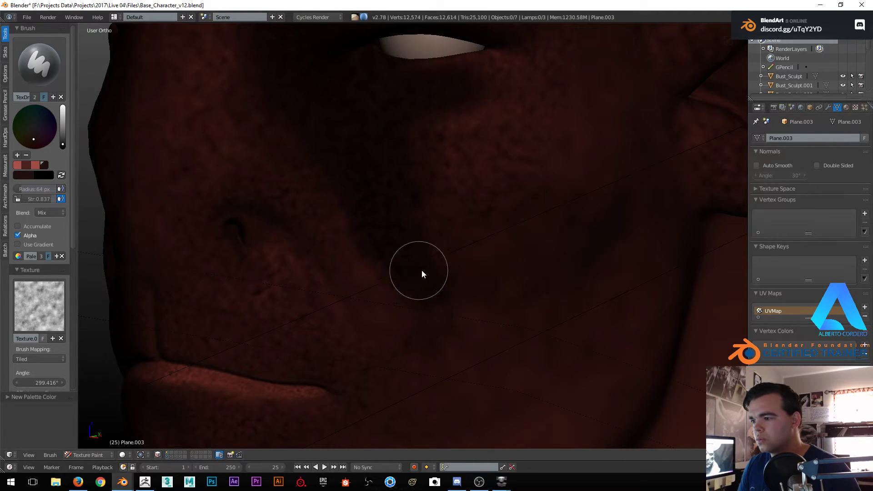
{"action": "middle_click_drag", "start_coordinate": [426, 306], "coordinate": [434, 211], "text": "shift"}
{"action": "scroll", "coordinate": [435, 204], "scroll_direction": "up", "scroll_amount": 1}
{"action": "mouse_move", "coordinate": [442, 187]}
{"action": "left_mouse_down"}
{"action": "mouse_move", "coordinate": [443, 242]}
{"action": "mouse_move", "coordinate": [465, 280]}
{"action": "left_mouse_up"}
{"action": "middle_click_drag", "start_coordinate": [478, 241], "coordinate": [474, 215], "text": "shift"}
{"action": "key", "text": "f"}
{"action": "left_click", "coordinate": [453, 254]}
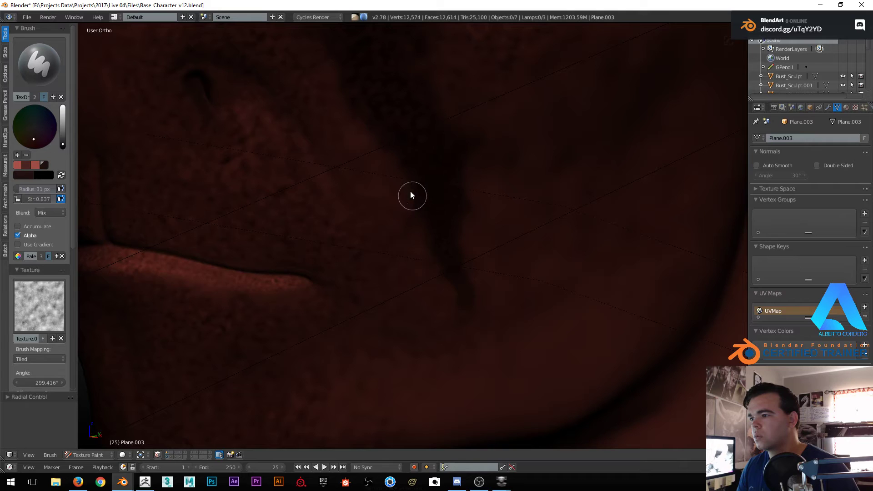
Deepen the dark streak beside the nose and inner eye corner, enlarging the brush radius to 38 px
{"action": "scroll", "coordinate": [412, 198], "scroll_direction": "down", "scroll_amount": 5}
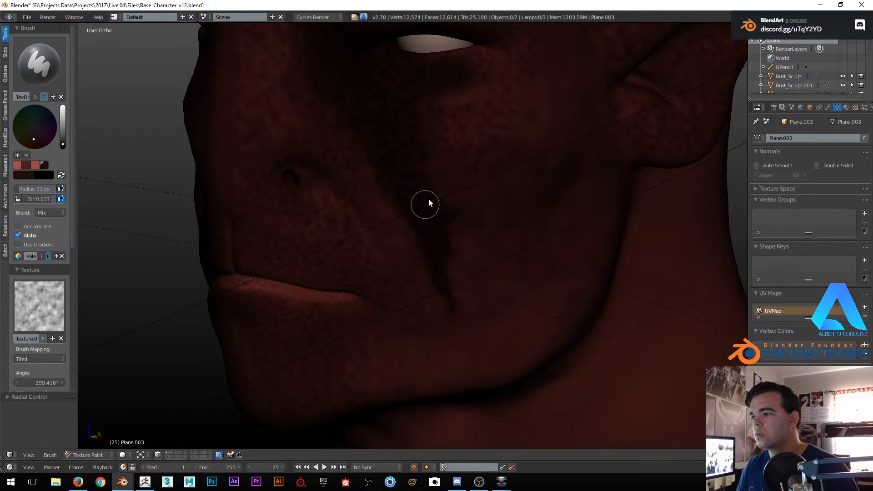
{"action": "middle_click_drag", "start_coordinate": [413, 209], "coordinate": [409, 196], "text": "ctrl"}
{"action": "middle_click_drag", "start_coordinate": [391, 156], "coordinate": [401, 227], "text": "shift"}
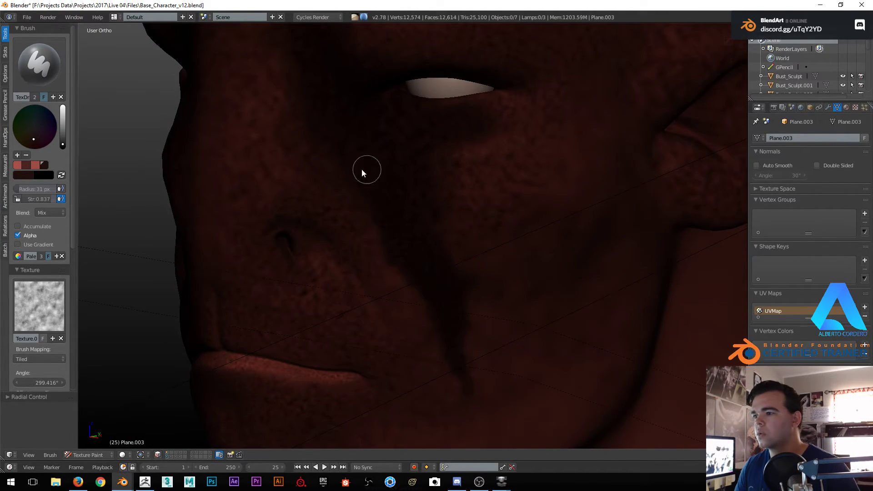
{"action": "mouse_move", "coordinate": [395, 143]}
{"action": "middle_mouse_down", "text": "ctrl"}
{"action": "mouse_move", "coordinate": [374, 174]}
{"action": "mouse_move", "coordinate": [408, 191]}
{"action": "middle_mouse_up", "text": "ctrl"}
{"action": "key", "text": "f"}
{"action": "left_click", "coordinate": [392, 180]}
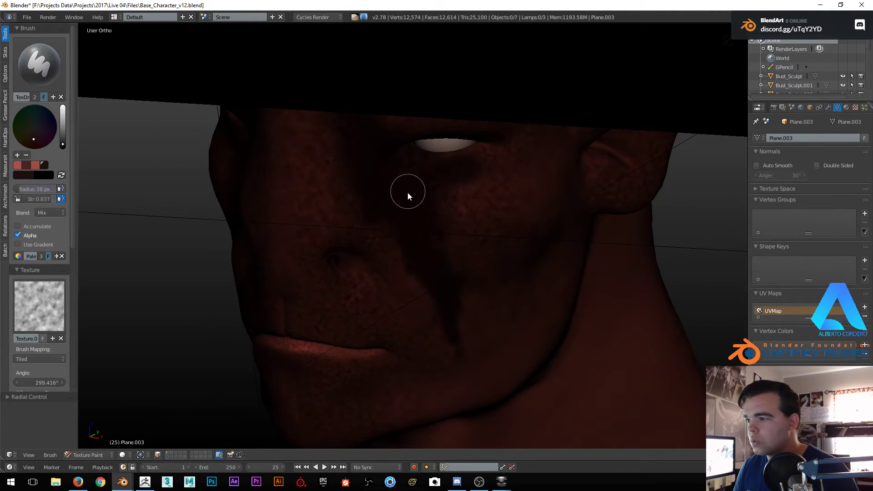
{"action": "middle_click_drag", "start_coordinate": [373, 167], "coordinate": [354, 171]}
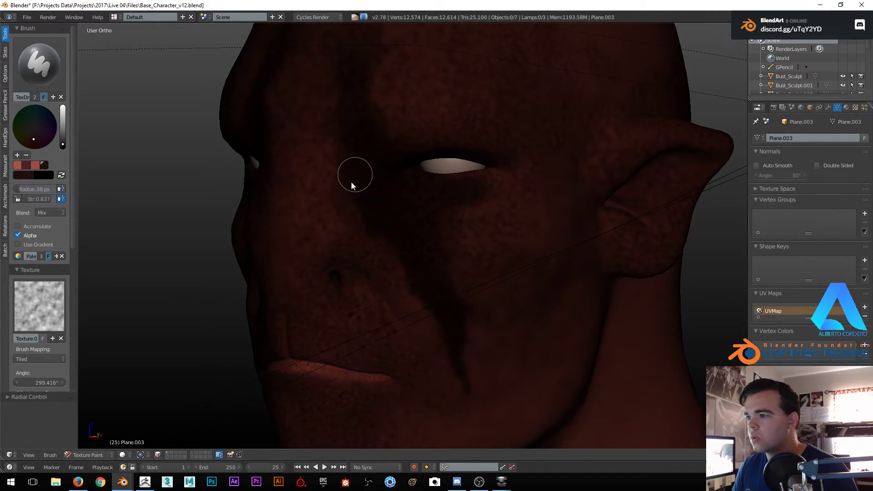
Paint a dark ring around the eye and blend it into the streak along the inner brow
{"action": "middle_click_drag", "start_coordinate": [472, 171], "coordinate": [501, 138]}
{"action": "middle_click_drag", "start_coordinate": [502, 137], "coordinate": [456, 182], "text": "shift"}
{"action": "middle_click_drag", "start_coordinate": [457, 182], "coordinate": [455, 167], "text": "ctrl"}
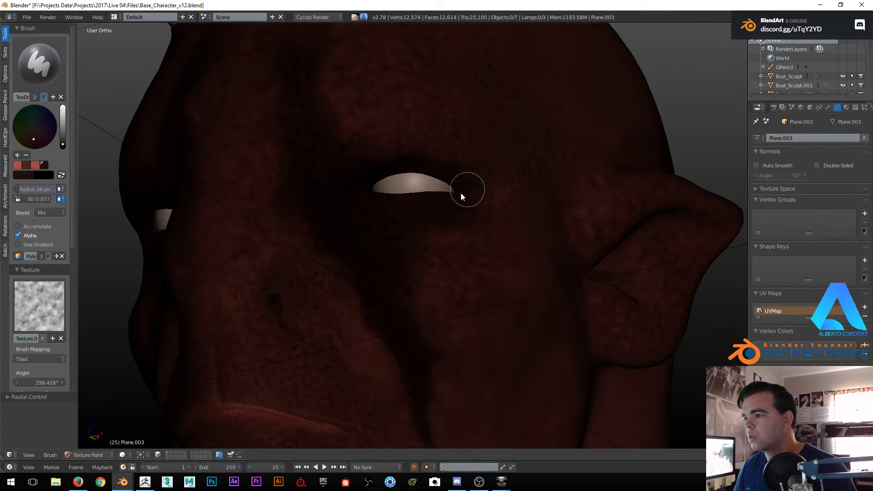
{"action": "middle_click_drag", "start_coordinate": [379, 159], "coordinate": [473, 187]}
{"action": "middle_click_drag", "start_coordinate": [363, 173], "coordinate": [366, 158]}
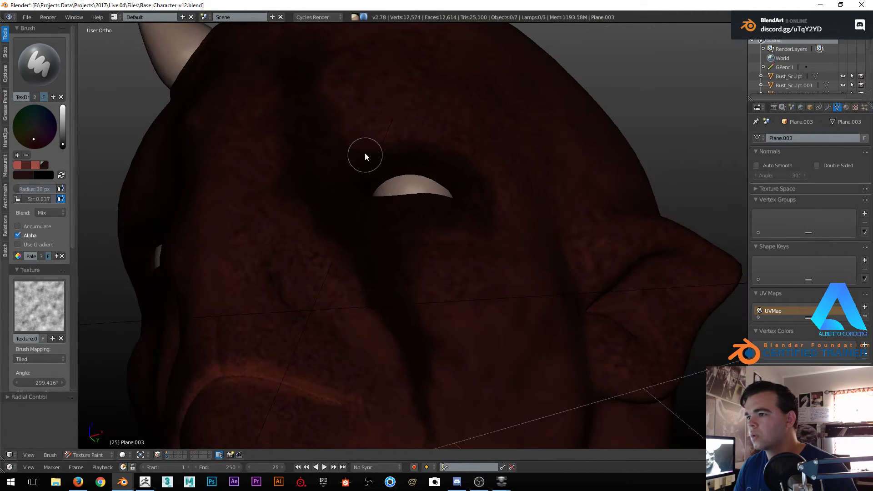
{"action": "middle_click_drag", "start_coordinate": [325, 132], "coordinate": [353, 133]}
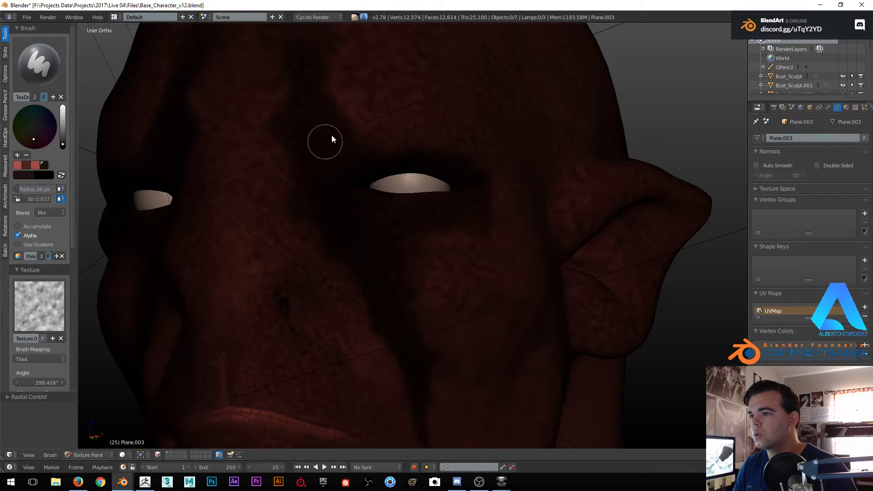
{"action": "scroll", "coordinate": [322, 144], "scroll_direction": "down", "scroll_amount": 5}
{"action": "middle_click_drag", "start_coordinate": [425, 244], "coordinate": [420, 174]}
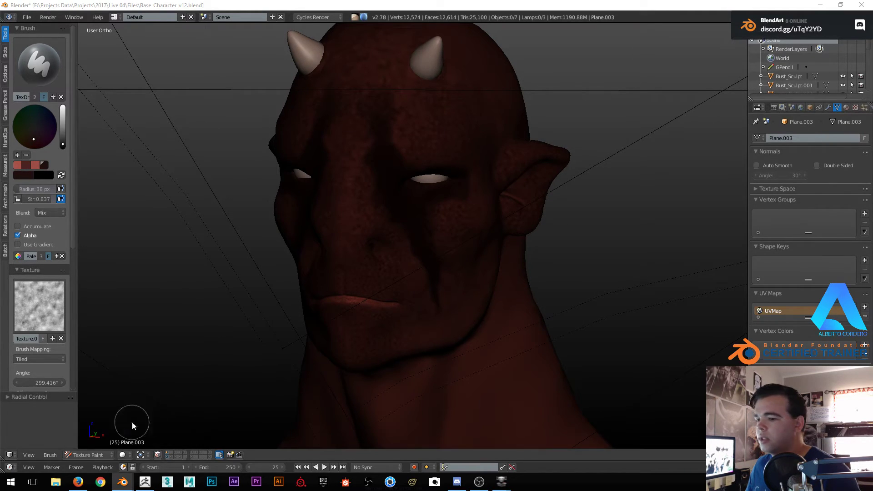
Switch the bust to Object Mode and preview the painted face with rendered viewport shading
{"action": "left_click", "coordinate": [81, 455]}
{"action": "left_click", "coordinate": [93, 445]}
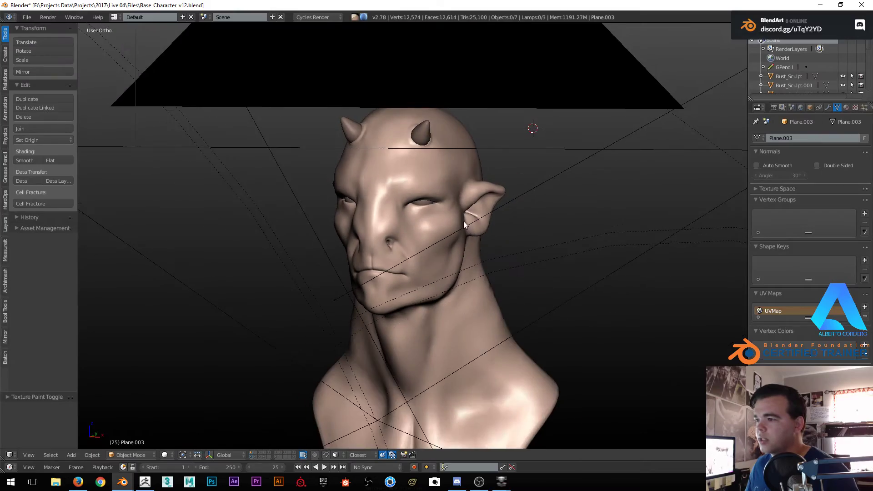
{"action": "key", "text": "shift+z"}
{"action": "scroll", "coordinate": [463, 221], "scroll_direction": "up", "scroll_amount": 1}
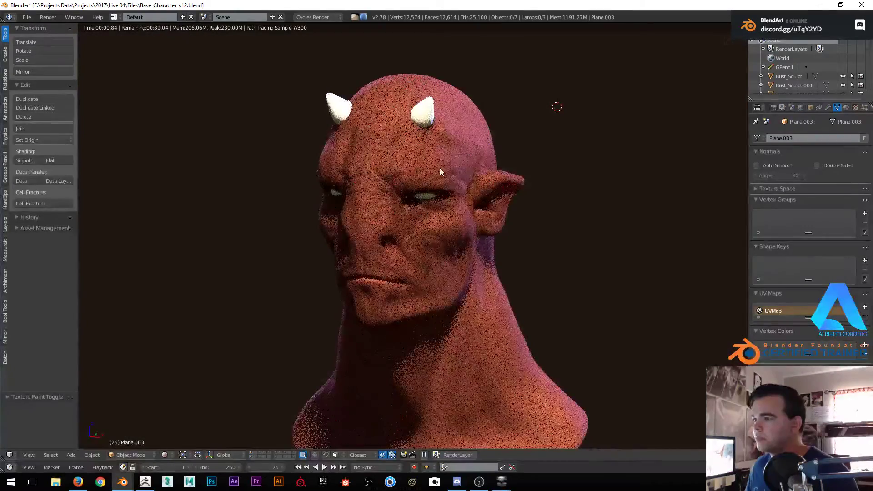
{"action": "scroll", "coordinate": [439, 209], "scroll_direction": "up", "scroll_amount": 1}
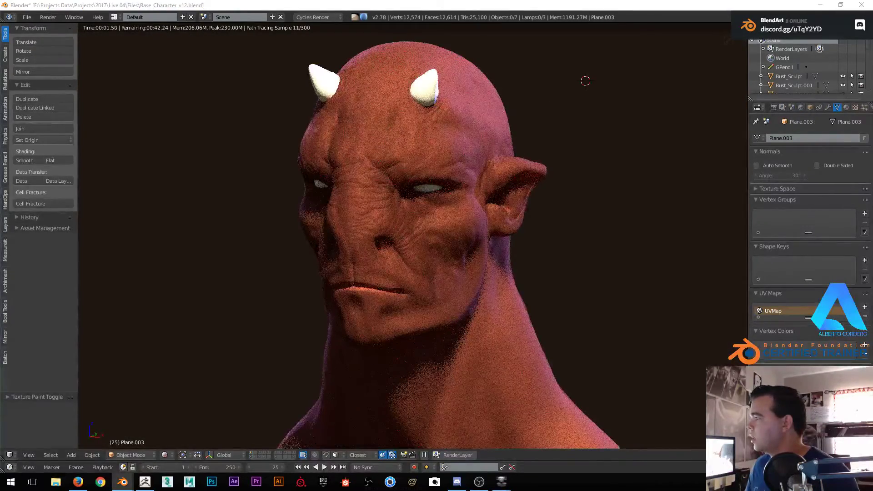
Return the viewport to solid shading and look at the bust through the camera
{"action": "key", "text": "shift+z"}
{"action": "key", "text": "KP_5"}
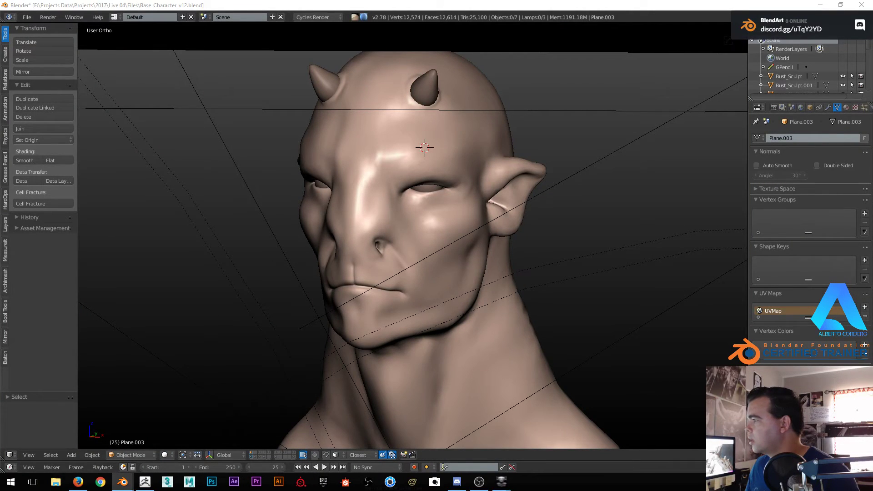
{"action": "left_click", "coordinate": [546, 289]}
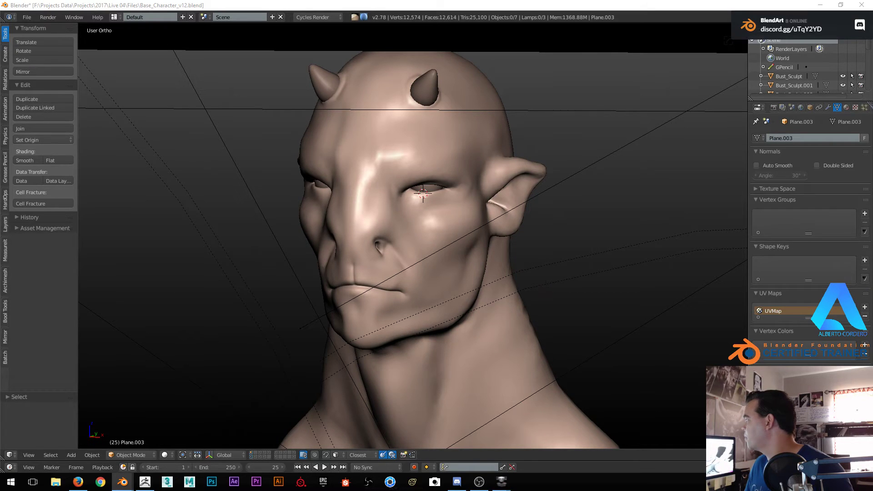
{"action": "middle_click_drag", "start_coordinate": [569, 147], "coordinate": [458, 170]}
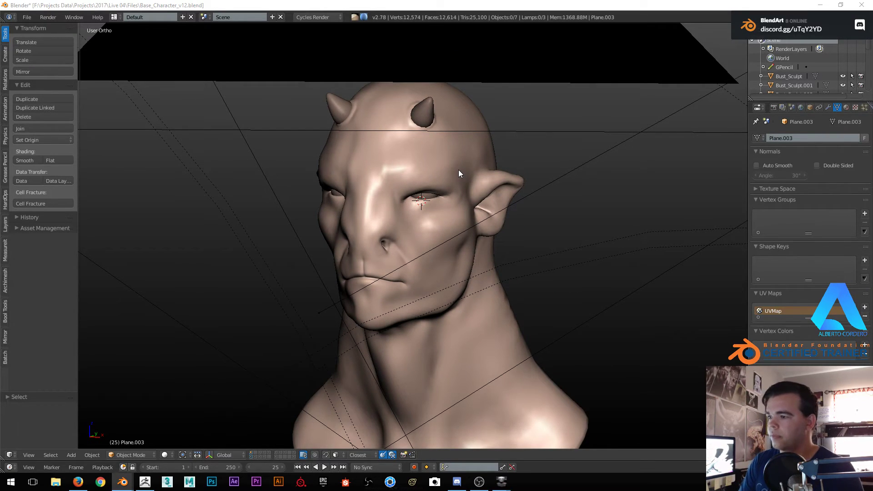
{"action": "key", "text": "KP_0"}
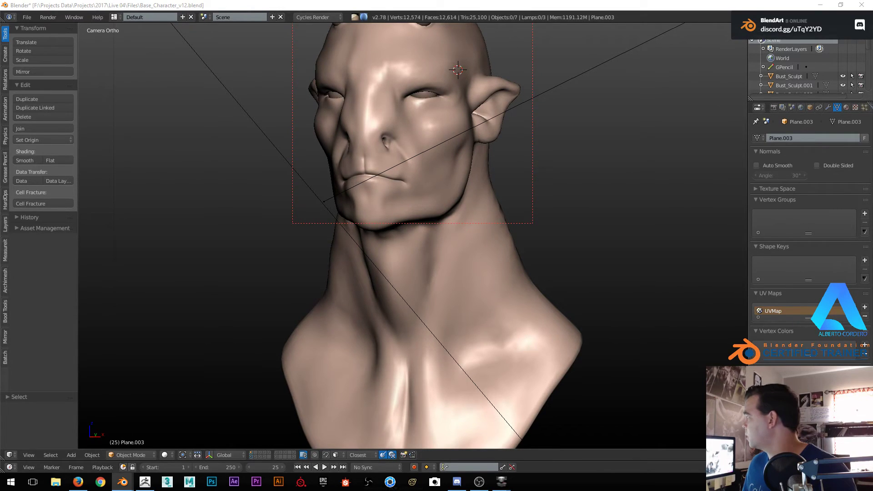
{"action": "left_click", "coordinate": [444, 197]}
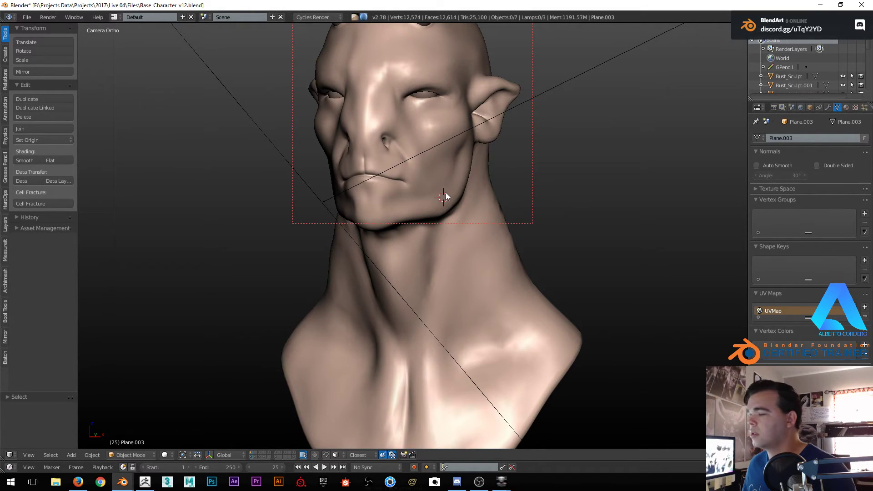
Preview the horned head with rendered shading through the camera, with the bust selected
{"action": "key", "text": "shift+z"}
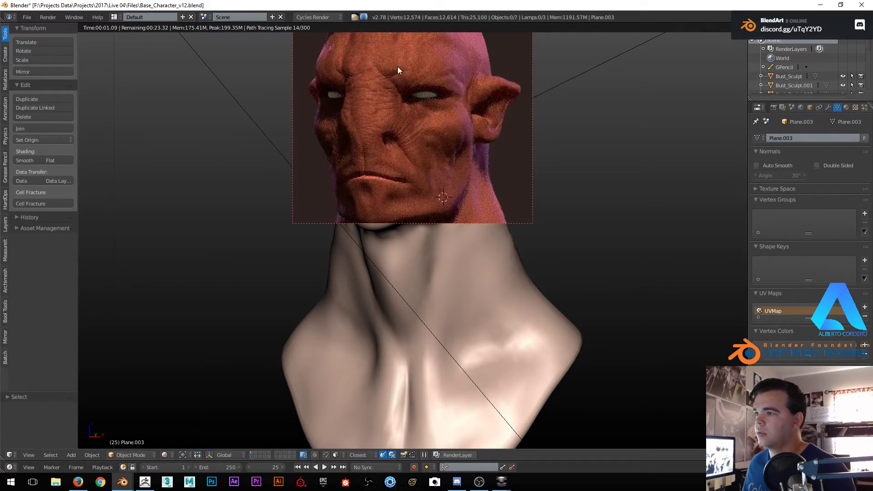
{"action": "middle_click_drag", "start_coordinate": [399, 72], "coordinate": [415, 151], "text": "shift"}
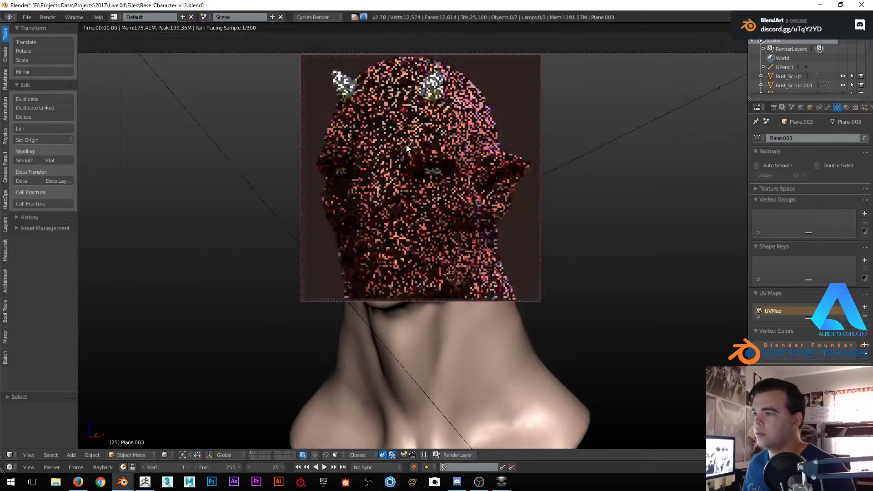
{"action": "key", "text": "z"}
{"action": "key", "text": "z"}
{"action": "right_click", "coordinate": [465, 110]}
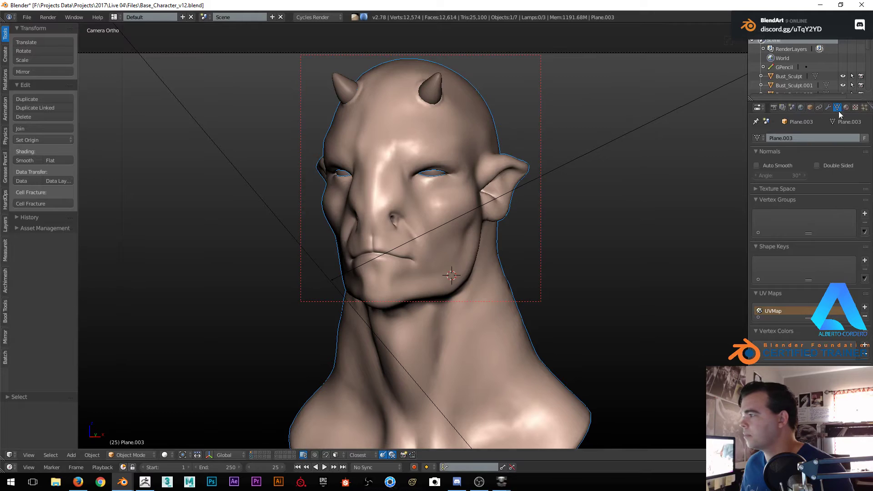
{"action": "key", "text": "shift+z"}
Show the base material's texture settings, try duplicating the image texture node, and undo the duplication
{"action": "left_click", "coordinate": [856, 107]}
{"action": "left_click", "coordinate": [801, 165]}
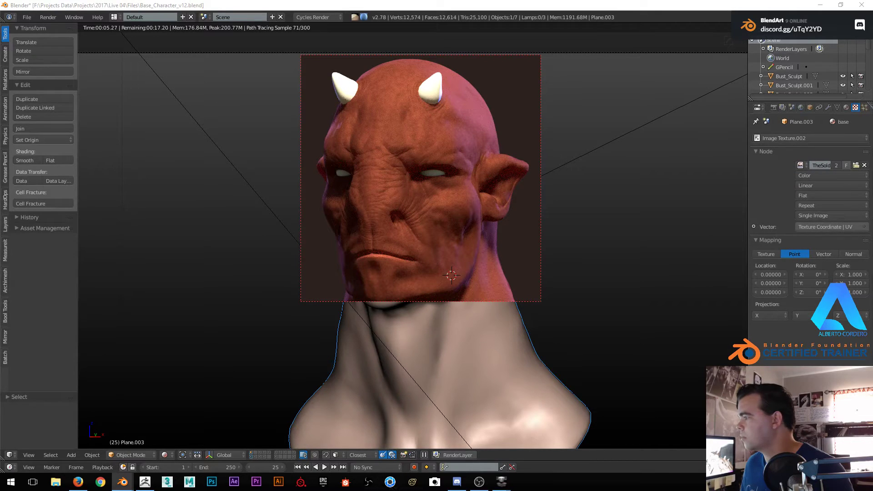
{"action": "key", "text": "shift+d"}
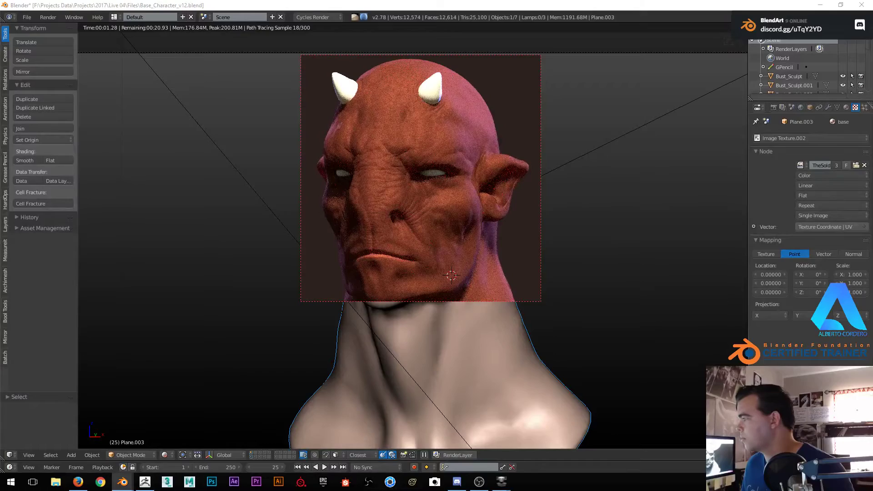
{"action": "key", "text": "ctrl+z"}
Examine the rendered face close up and from farther back through the camera
{"action": "scroll", "coordinate": [481, 113], "scroll_direction": "up", "scroll_amount": 1}
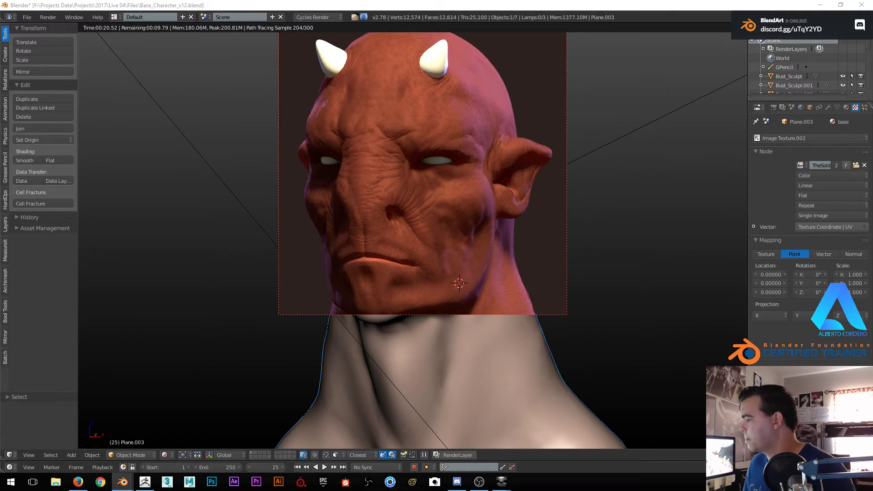
{"action": "scroll", "coordinate": [398, 163], "scroll_direction": "up", "scroll_amount": 1}
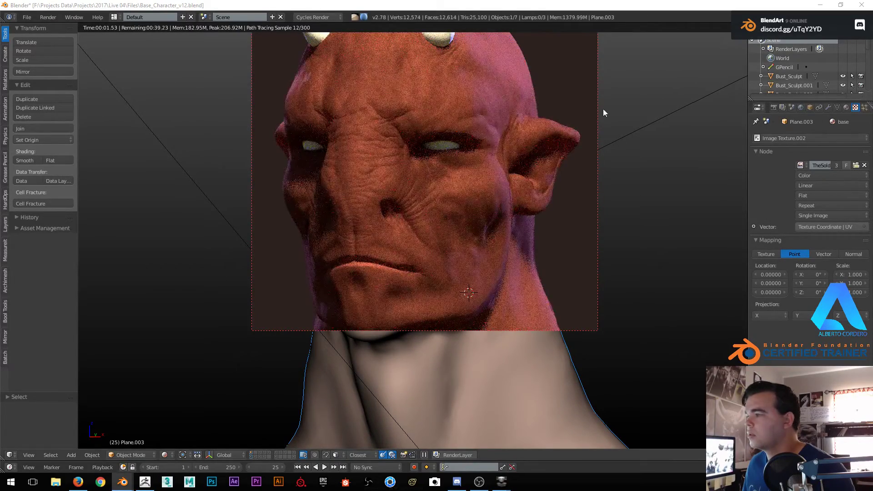
{"action": "scroll", "coordinate": [604, 113], "scroll_direction": "down", "scroll_amount": 1}
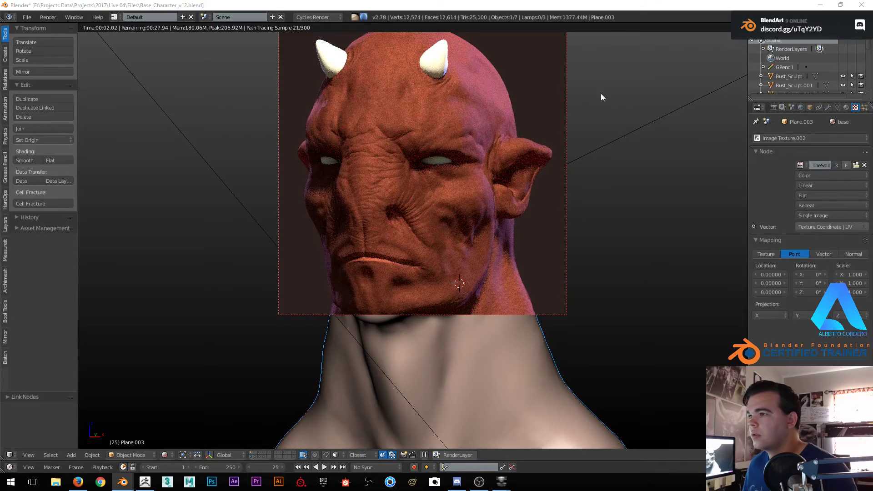
{"action": "scroll", "coordinate": [580, 129], "scroll_direction": "down", "scroll_amount": 1}
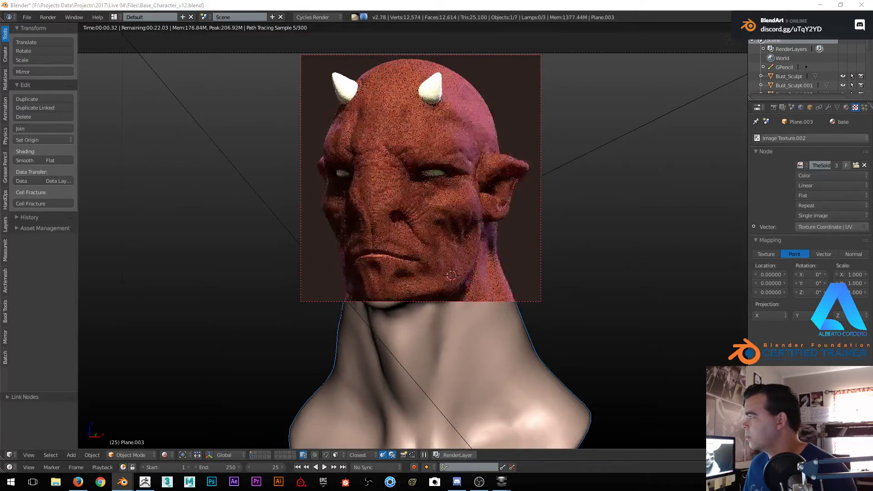
Switch the main window's viewport to wireframe shading and maximize the separate node editor window
{"action": "left_click_drag", "start_coordinate": [621, 37], "coordinate": [363, 29]}
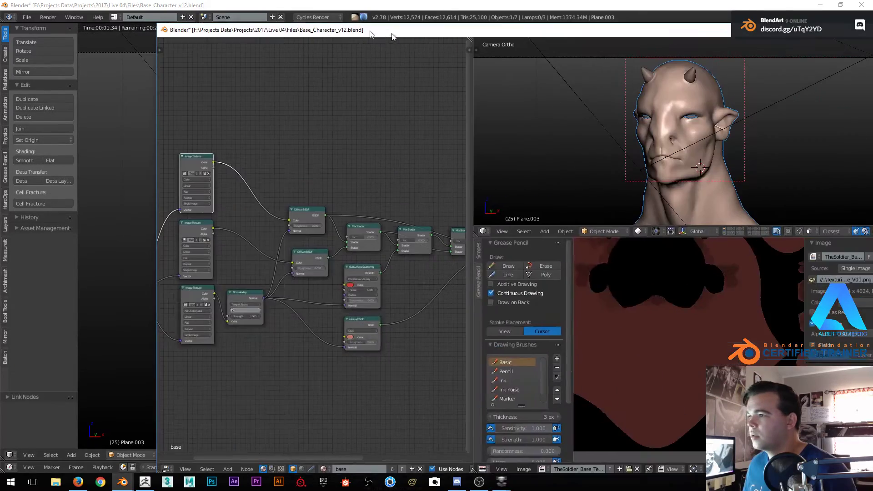
{"action": "left_click", "coordinate": [105, 138]}
{"action": "key", "text": "z"}
{"action": "key", "text": "alt+Tab"}
{"action": "left_click", "coordinate": [443, 17]}
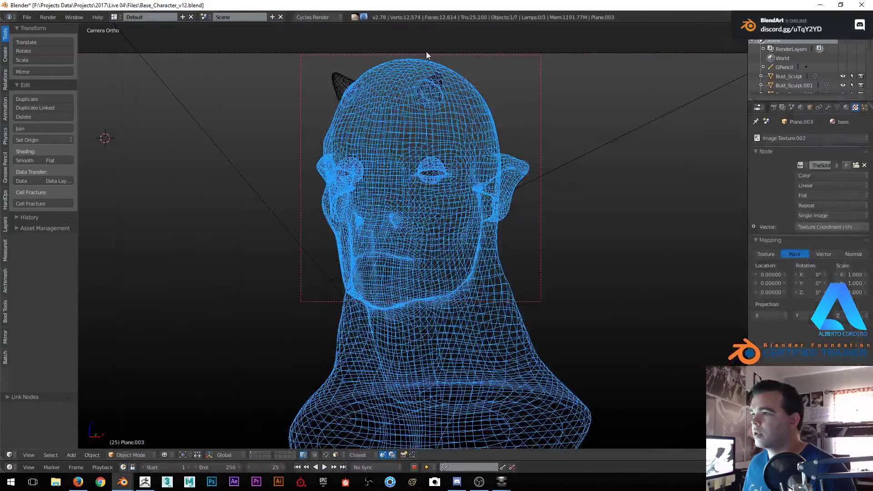
{"action": "key", "text": "alt+Tab"}
{"action": "double_click", "coordinate": [433, 29]}
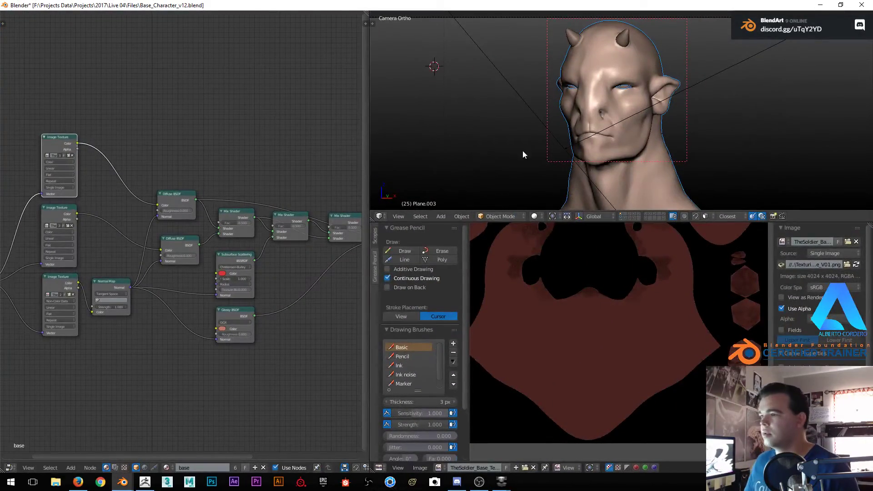
Preview the head in rendered shading and examine the base material's chain of Mix Shader nodes
{"action": "scroll", "coordinate": [583, 115], "scroll_direction": "up", "scroll_amount": 2}
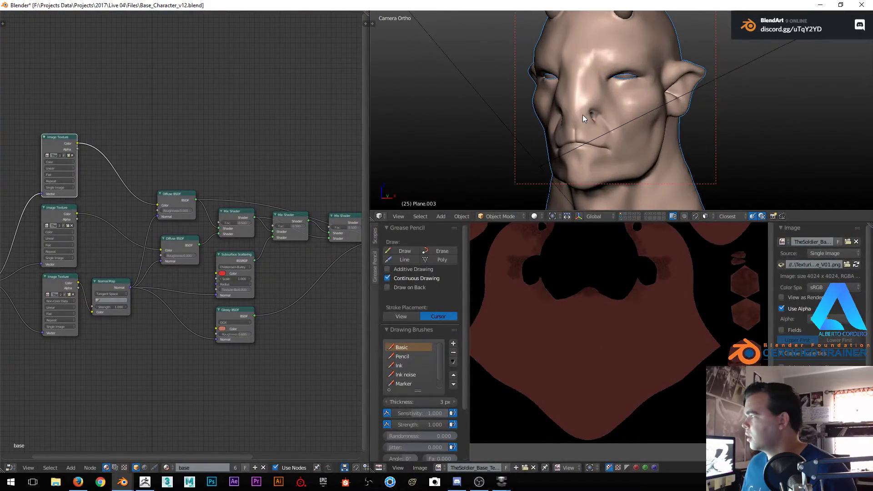
{"action": "key", "text": "shift+z"}
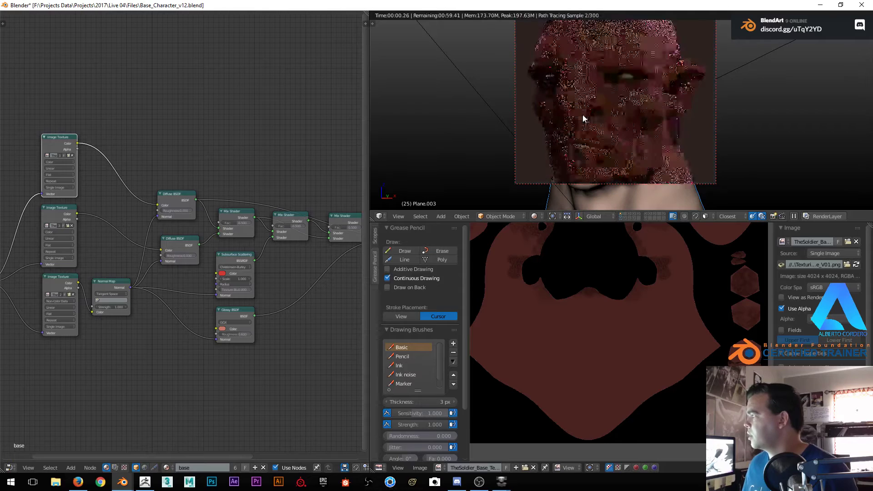
{"action": "scroll", "coordinate": [196, 192], "scroll_direction": "down", "scroll_amount": 2}
{"action": "middle_click_drag", "start_coordinate": [191, 186], "coordinate": [230, 152]}
{"action": "scroll", "coordinate": [273, 157], "scroll_direction": "up", "scroll_amount": 2}
{"action": "middle_click_drag", "start_coordinate": [321, 160], "coordinate": [209, 178]}
{"action": "left_click_drag", "start_coordinate": [236, 181], "coordinate": [275, 189]}
{"action": "scroll", "coordinate": [76, 200], "scroll_direction": "up", "scroll_amount": 1}
{"action": "middle_click_drag", "start_coordinate": [75, 200], "coordinate": [191, 204]}
{"action": "scroll", "coordinate": [296, 176], "scroll_direction": "down", "scroll_amount": 1}
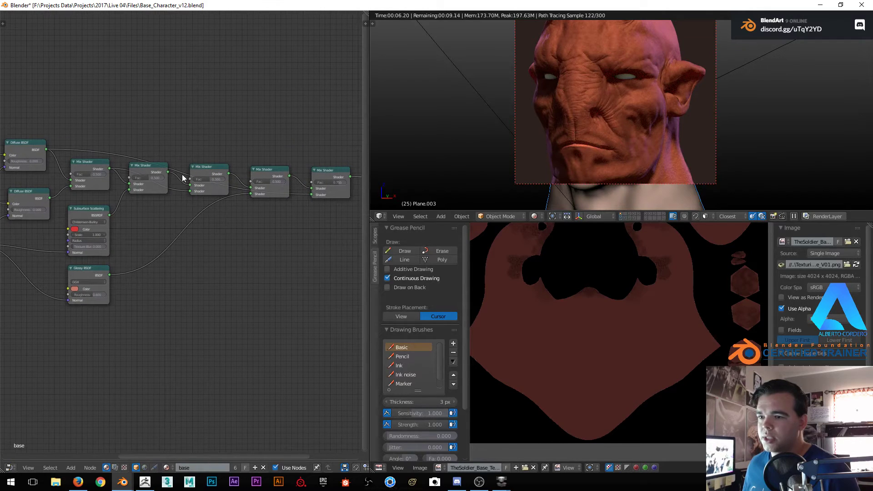
Make room before the Material Output and insert a duplicate of the last Mix Shader into its incoming link
{"action": "scroll", "coordinate": [218, 211], "scroll_direction": "down", "scroll_amount": 1}
{"action": "middle_click_drag", "start_coordinate": [344, 168], "coordinate": [200, 174]}
{"action": "left_click_drag", "start_coordinate": [281, 188], "coordinate": [306, 184]}
{"action": "left_click", "coordinate": [185, 184]}
{"action": "key", "text": "shift+d"}
{"action": "left_click", "coordinate": [246, 182]}
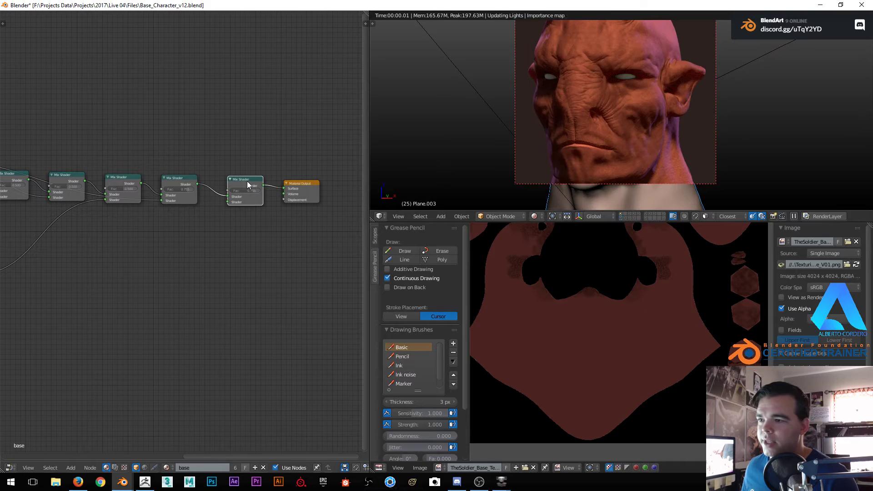
Connect the upper Diffuse BSDF's output to the second shader input of the newly inserted Mix Shader
{"action": "scroll", "coordinate": [66, 149], "scroll_direction": "down", "scroll_amount": 1}
{"action": "middle_click_drag", "start_coordinate": [30, 167], "coordinate": [108, 184]}
{"action": "left_click_drag", "start_coordinate": [53, 187], "coordinate": [298, 220]}
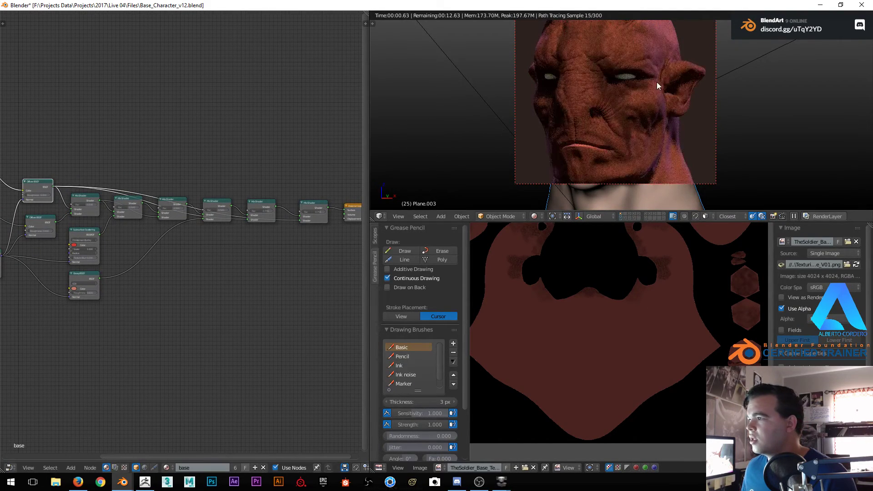
Inspect the skin and horns in an enlarged rendered viewport, then restore the layout and review the node chain
{"action": "scroll", "coordinate": [667, 82], "scroll_direction": "up", "scroll_amount": 1}
{"action": "key", "text": "shift+space"}
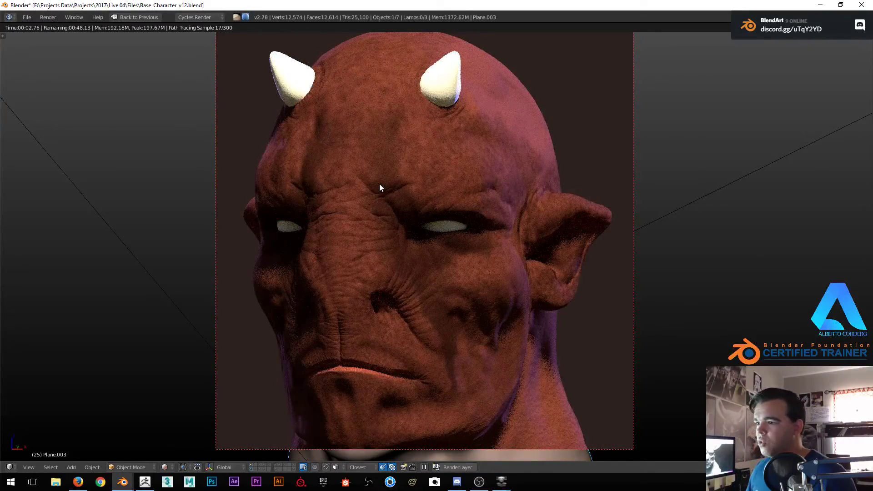
{"action": "scroll", "coordinate": [473, 172], "scroll_direction": "down", "scroll_amount": 2}
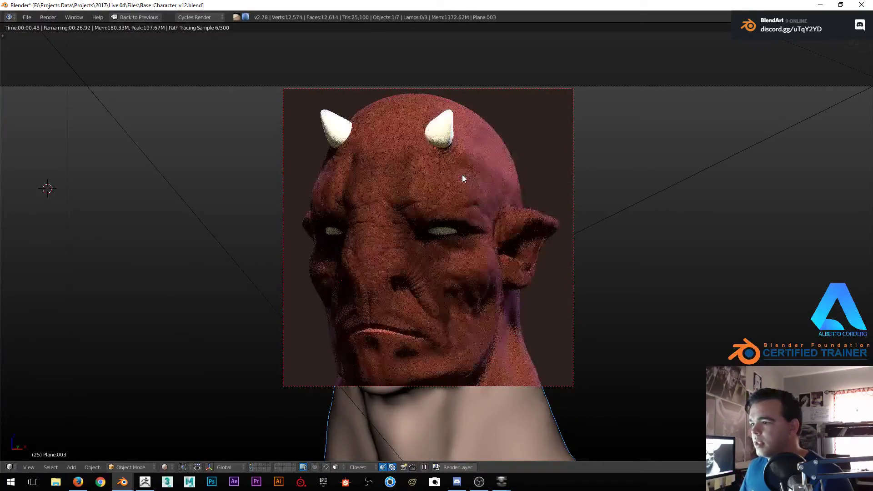
{"action": "key", "text": "shift+space"}
{"action": "scroll", "coordinate": [216, 173], "scroll_direction": "down", "scroll_amount": 2}
{"action": "middle_click_drag", "start_coordinate": [246, 166], "coordinate": [331, 145]}
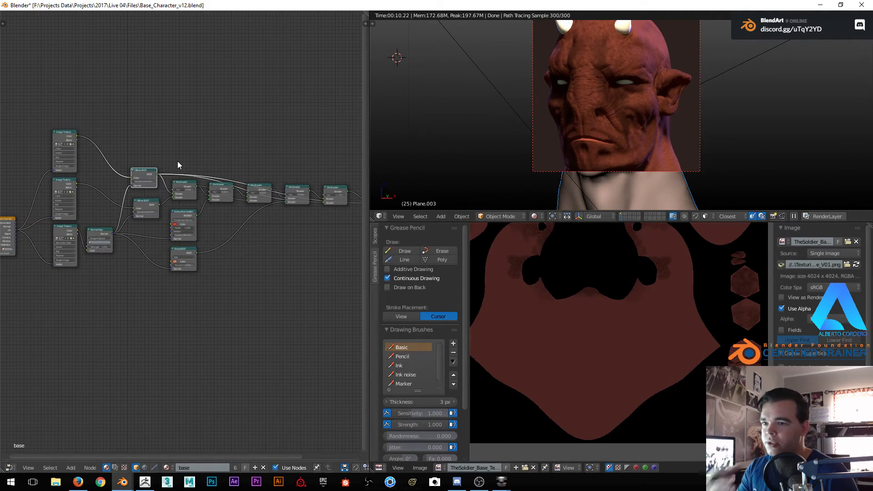
Redraw the camera's render border tightly around the horned head in the maximized viewport, then restore the layout
{"action": "key", "text": "shift+space"}
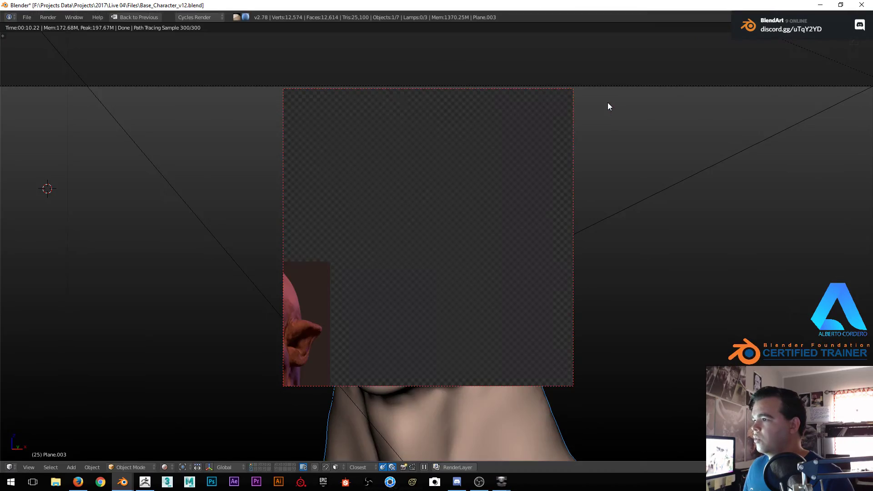
{"action": "middle_click_drag", "start_coordinate": [414, 164], "coordinate": [423, 136], "text": "shift"}
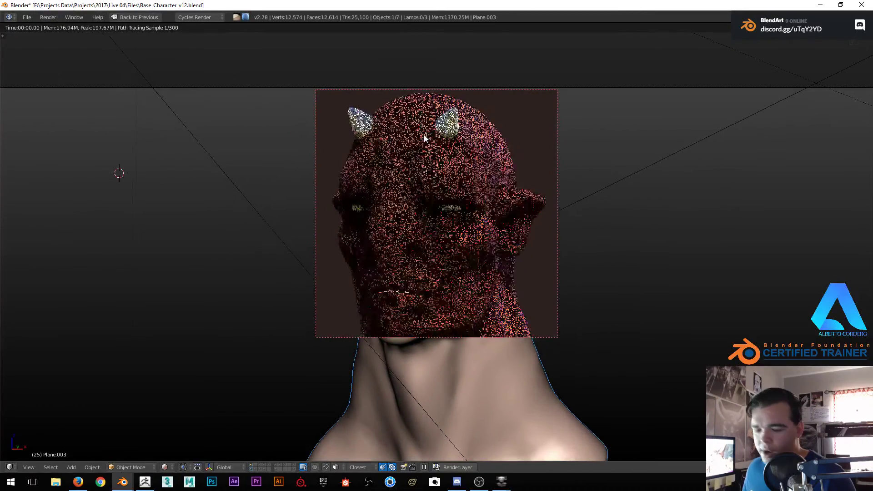
{"action": "key", "text": "ctrl+b"}
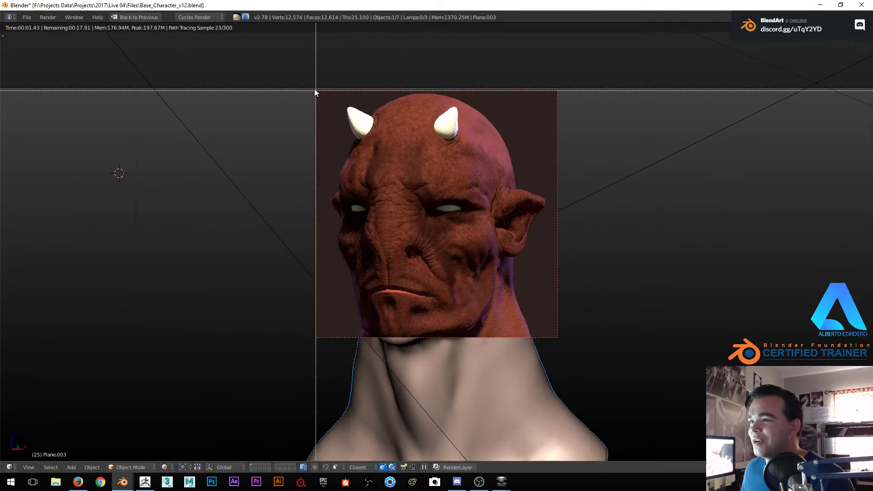
{"action": "left_click_drag", "start_coordinate": [315, 90], "coordinate": [547, 343]}
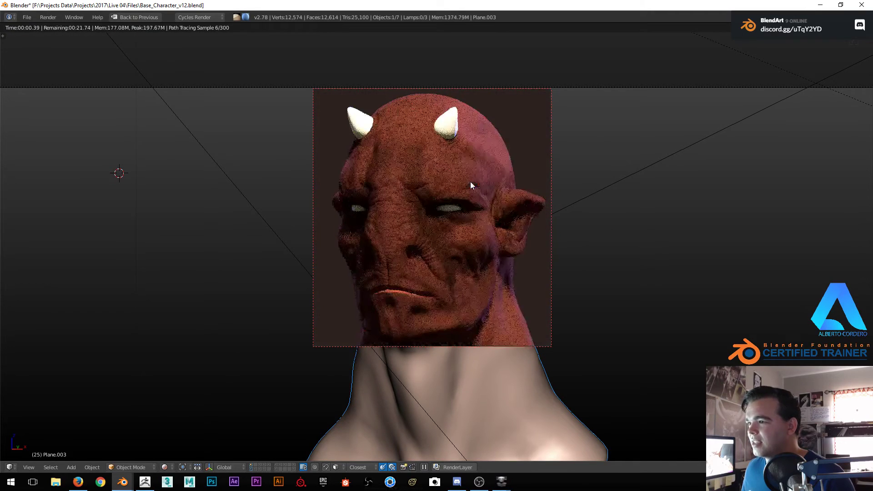
{"action": "key", "text": "shift+space"}
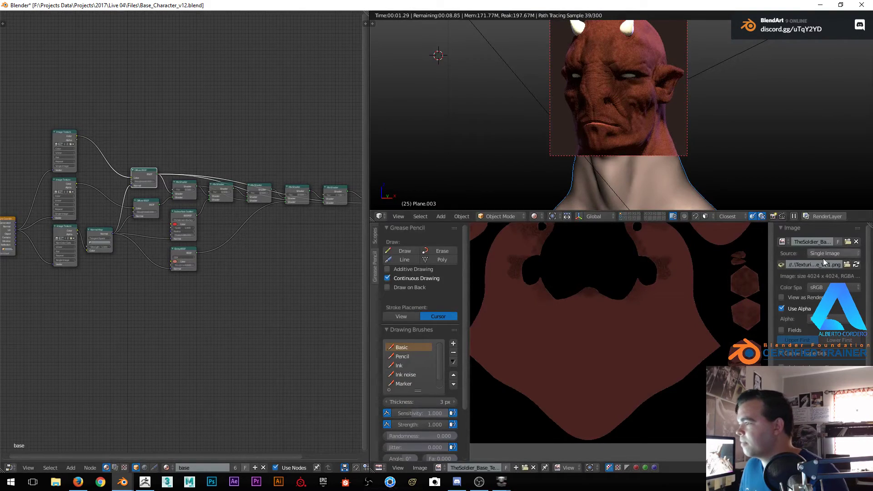
Orbit around the rendered head in a maximized viewport to examine the skin on the face, ear and neck
{"action": "middle_click_drag", "start_coordinate": [635, 117], "coordinate": [622, 119]}
{"action": "scroll", "coordinate": [621, 128], "scroll_direction": "up", "scroll_amount": 3}
{"action": "key", "text": "shift+space"}
{"action": "middle_click_drag", "start_coordinate": [312, 179], "coordinate": [405, 200]}
{"action": "scroll", "coordinate": [410, 200], "scroll_direction": "up", "scroll_amount": 2}
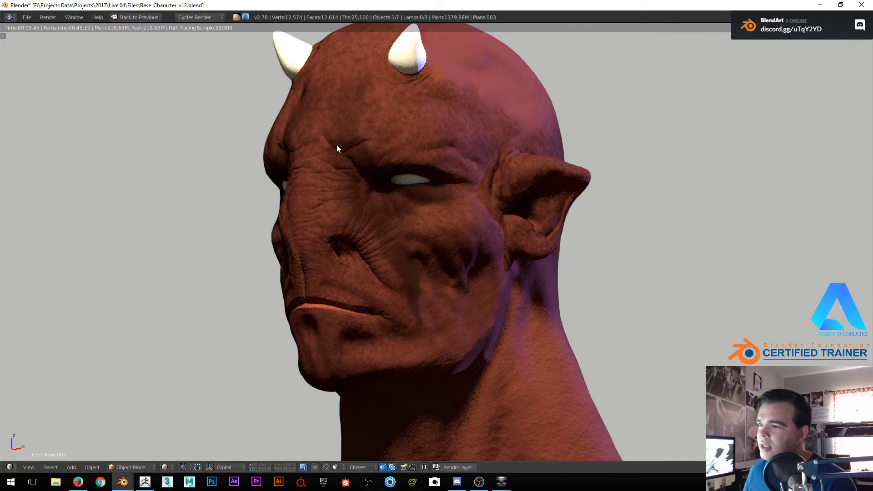
{"action": "middle_click_drag", "start_coordinate": [345, 143], "coordinate": [363, 134]}
Return the viewport to solid shading and view the bust through the camera
{"action": "key", "text": "shift+z"}
{"action": "scroll", "coordinate": [363, 135], "scroll_direction": "down", "scroll_amount": 4}
{"action": "key", "text": "KP_0"}
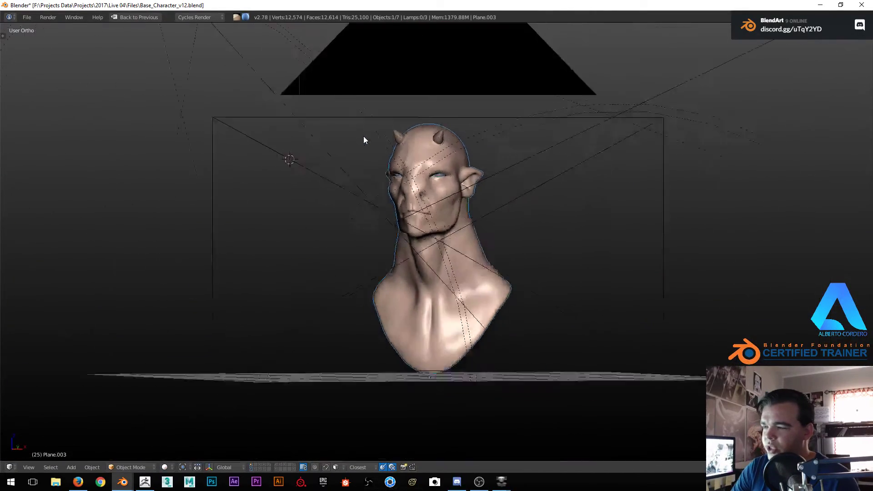
{"action": "scroll", "coordinate": [363, 137], "scroll_direction": "down", "scroll_amount": 2}
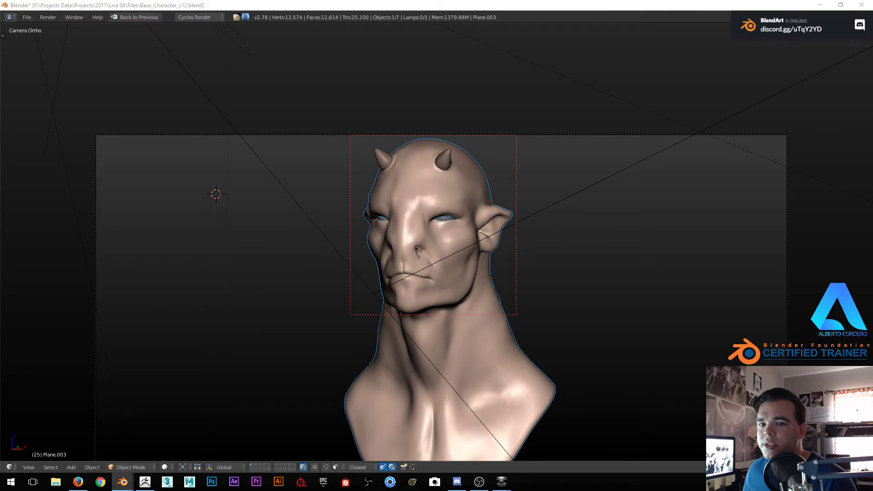
Switch the main window's viewport from wireframe to solid shading and return to the node editor window
{"action": "mouse_move", "coordinate": [123, 482]}
{"action": "left_click", "coordinate": [171, 429]}
{"action": "left_click", "coordinate": [72, 439]}
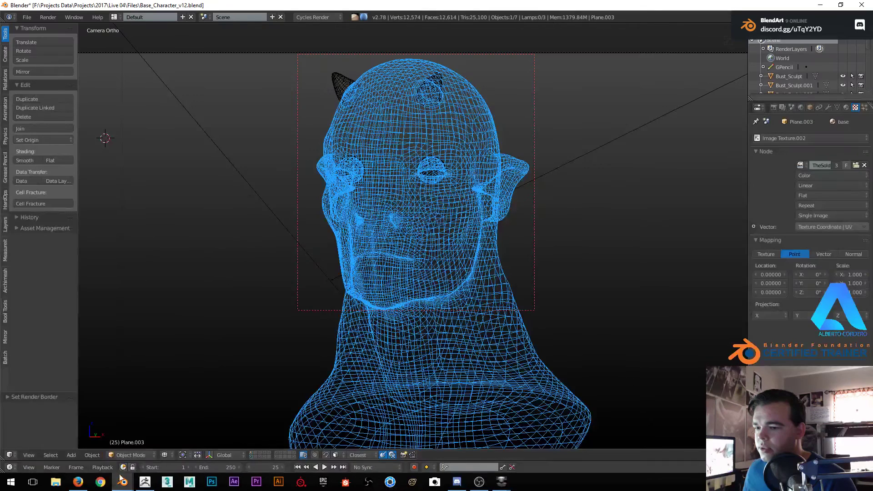
{"action": "key", "text": "z"}
{"action": "mouse_move", "coordinate": [123, 482]}
{"action": "left_click", "coordinate": [158, 446]}
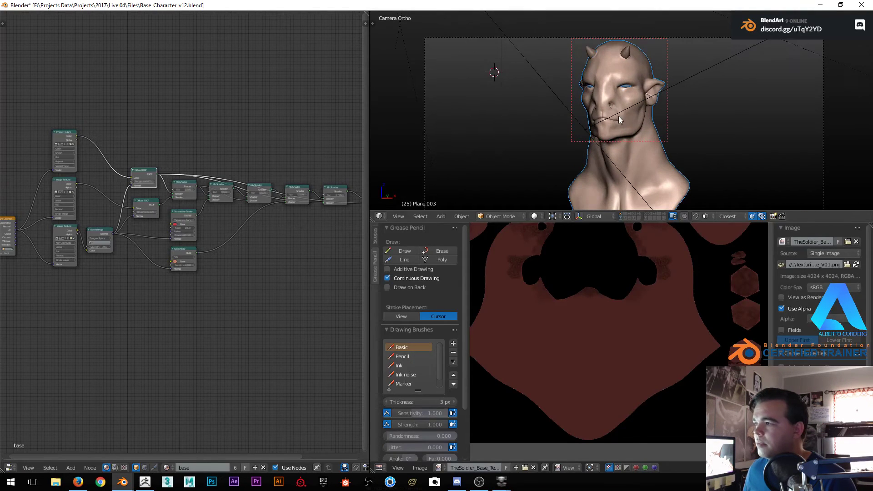
Turn on rendered shading for the bust's camera view beside the node editor
{"action": "scroll", "coordinate": [625, 112], "scroll_direction": "up", "scroll_amount": 1}
{"action": "key", "text": "shift+z"}
{"action": "scroll", "coordinate": [184, 167], "scroll_direction": "up", "scroll_amount": 1}
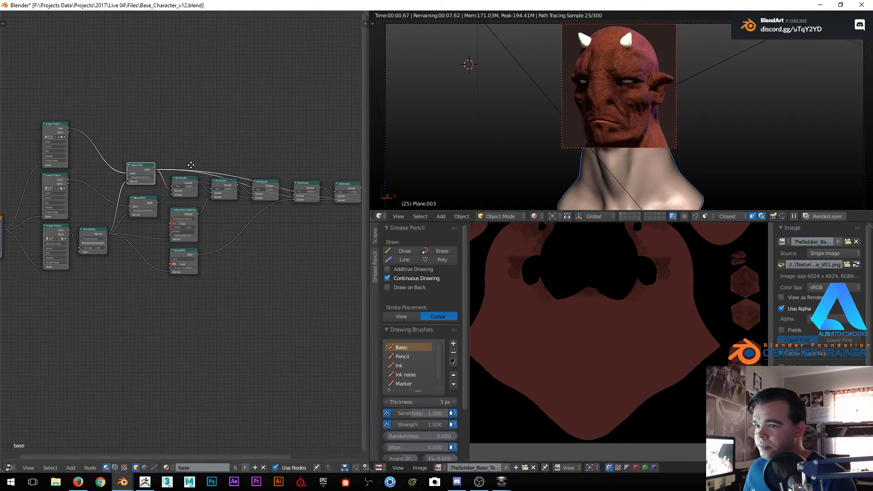
Examine the three Image Texture nodes, select the one feeding the Normal Map, and check the rendered head
{"action": "middle_click_drag", "start_coordinate": [108, 173], "coordinate": [184, 170]}
{"action": "scroll", "coordinate": [185, 170], "scroll_direction": "up", "scroll_amount": 4}
{"action": "middle_click_drag", "start_coordinate": [131, 191], "coordinate": [198, 202]}
{"action": "scroll", "coordinate": [198, 202], "scroll_direction": "up", "scroll_amount": 3}
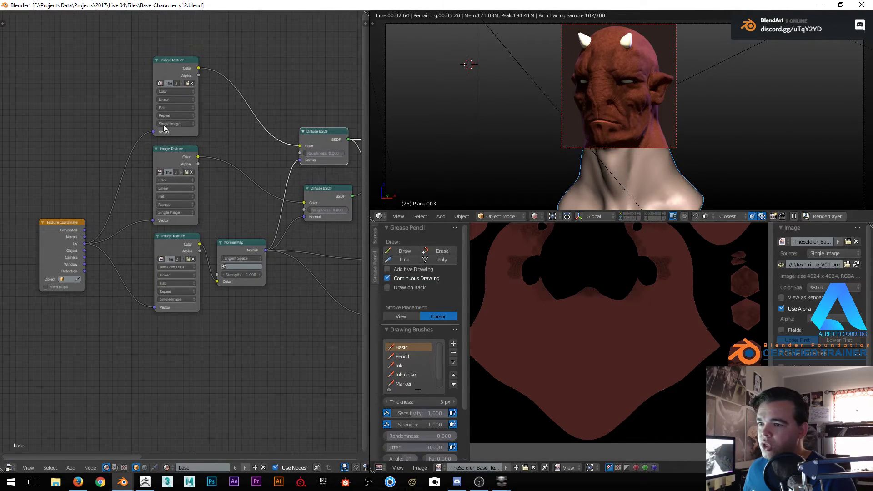
{"action": "scroll", "coordinate": [199, 184], "scroll_direction": "up", "scroll_amount": 1}
{"action": "middle_click_drag", "start_coordinate": [185, 167], "coordinate": [215, 203]}
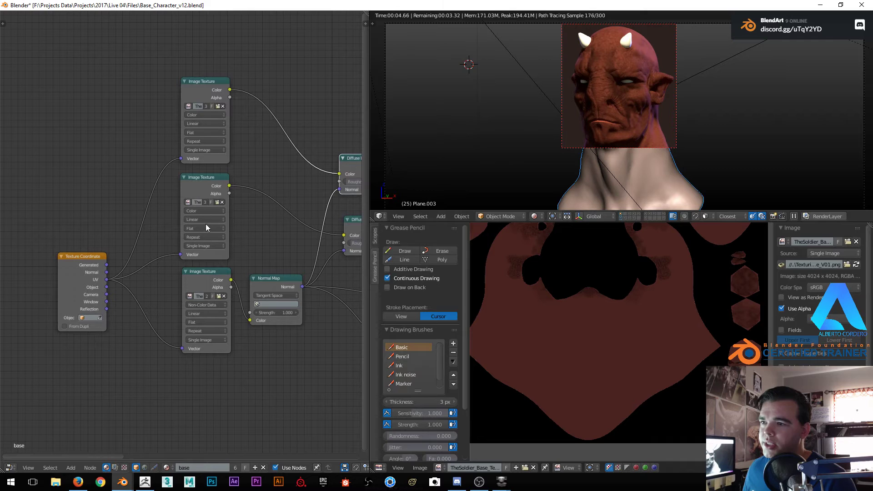
{"action": "left_click_drag", "start_coordinate": [207, 272], "coordinate": [206, 273]}
{"action": "scroll", "coordinate": [191, 251], "scroll_direction": "up", "scroll_amount": 1}
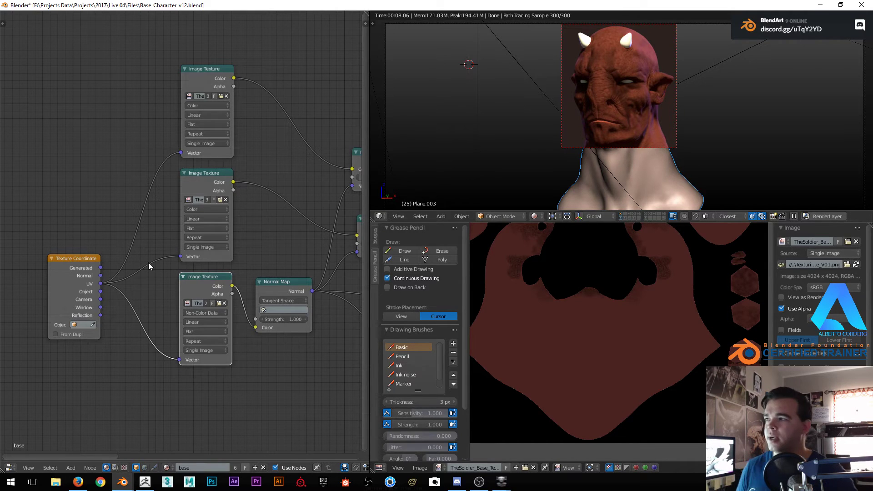
{"action": "scroll", "coordinate": [602, 97], "scroll_direction": "up", "scroll_amount": 1}
{"action": "middle_click_drag", "start_coordinate": [617, 76], "coordinate": [617, 126], "text": "shift"}
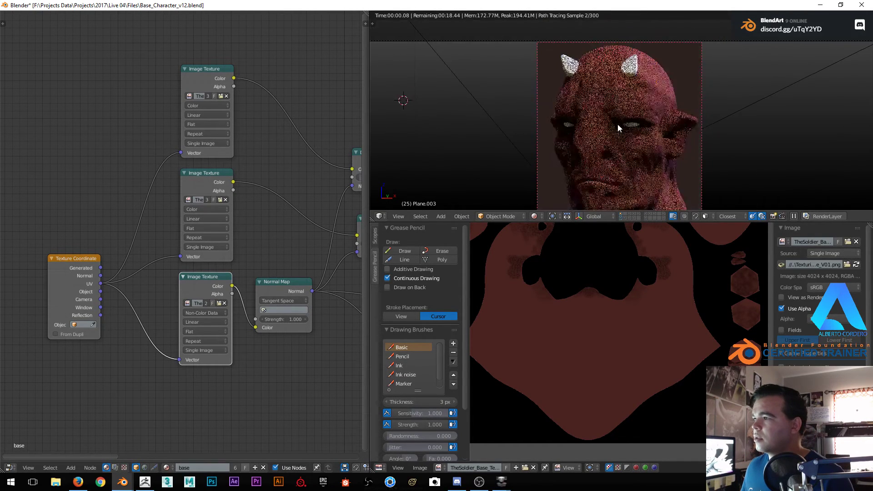
Enlarge the rendered 3D viewport above the image editor and frame the horned head closely in it
{"action": "scroll", "coordinate": [616, 119], "scroll_direction": "up", "scroll_amount": 1}
{"action": "left_click_drag", "start_coordinate": [615, 221], "coordinate": [615, 284]}
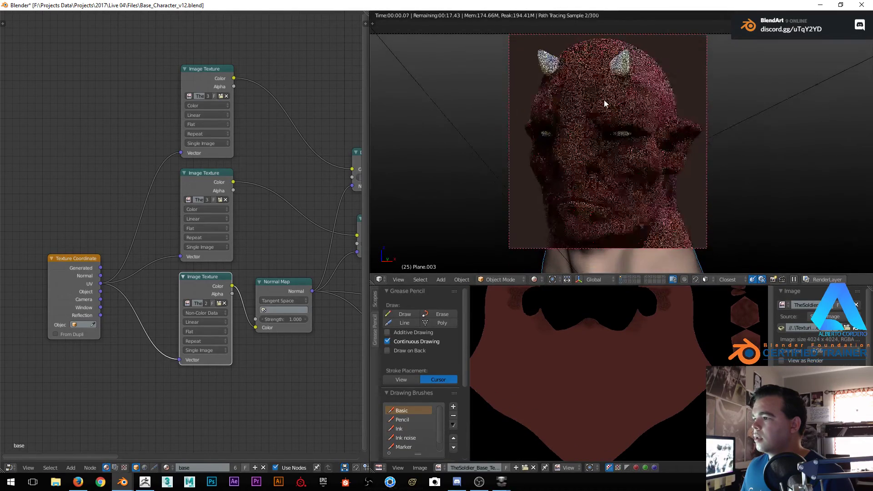
{"action": "scroll", "coordinate": [610, 97], "scroll_direction": "up", "scroll_amount": 2}
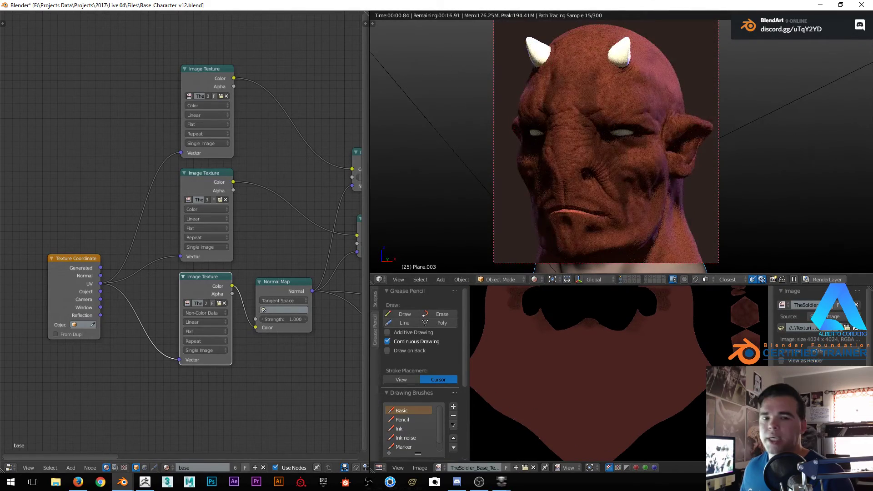
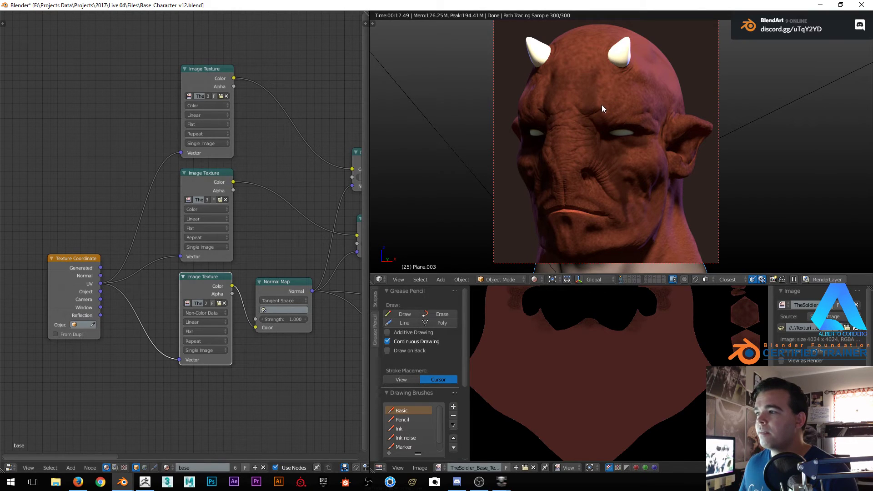
Maximize the node editor and align the lower Diffuse BSDF node directly beneath the upper one
{"action": "scroll", "coordinate": [337, 165], "scroll_direction": "down", "scroll_amount": 2}
{"action": "middle_click_drag", "start_coordinate": [290, 182], "coordinate": [191, 163]}
{"action": "scroll", "coordinate": [238, 167], "scroll_direction": "up", "scroll_amount": 1}
{"action": "scroll", "coordinate": [185, 164], "scroll_direction": "up", "scroll_amount": 1}
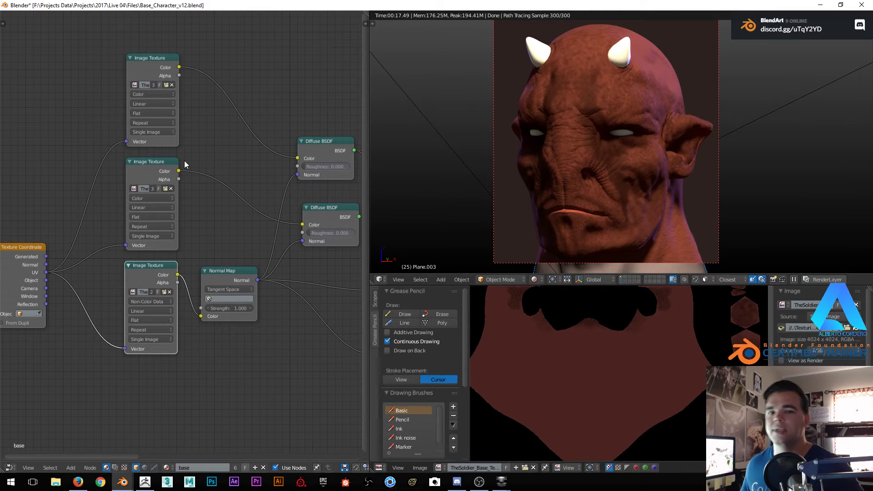
{"action": "scroll", "coordinate": [291, 187], "scroll_direction": "down", "scroll_amount": 3}
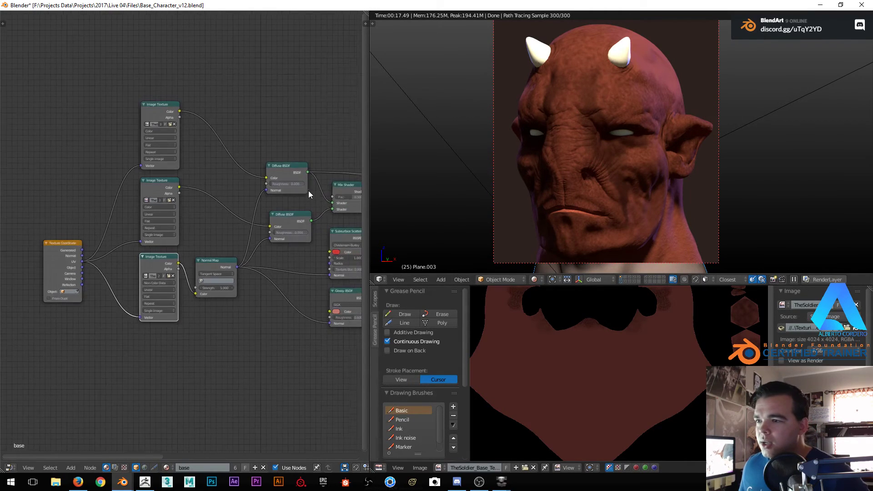
{"action": "key", "text": "shift+space"}
{"action": "middle_click_drag", "start_coordinate": [493, 189], "coordinate": [339, 168]}
{"action": "scroll", "coordinate": [436, 208], "scroll_direction": "up", "scroll_amount": 3}
{"action": "scroll", "coordinate": [436, 208], "scroll_direction": "down", "scroll_amount": 1}
{"action": "scroll", "coordinate": [424, 189], "scroll_direction": "up", "scroll_amount": 2}
{"action": "middle_click_drag", "start_coordinate": [360, 205], "coordinate": [516, 203]}
{"action": "scroll", "coordinate": [424, 190], "scroll_direction": "up", "scroll_amount": 1}
{"action": "scroll", "coordinate": [514, 196], "scroll_direction": "up", "scroll_amount": 1}
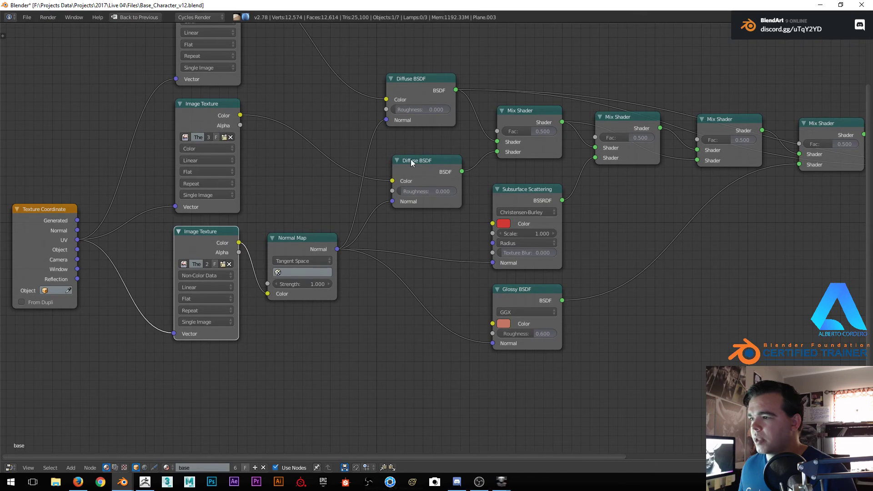
{"action": "scroll", "coordinate": [411, 160], "scroll_direction": "up", "scroll_amount": 1}
{"action": "left_click_drag", "start_coordinate": [455, 200], "coordinate": [444, 190]}
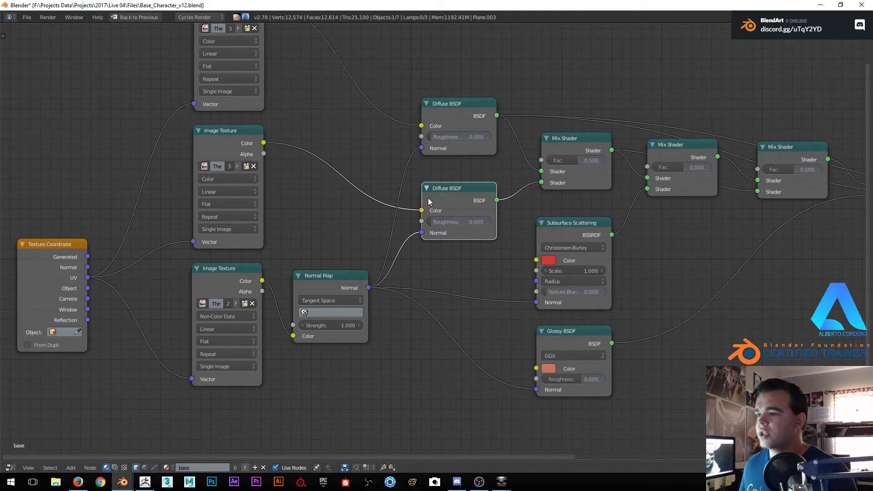
Trace the Normal Map node's links from its Image Texture to the two Diffuse BSDF nodes
{"action": "scroll", "coordinate": [432, 198], "scroll_direction": "down", "scroll_amount": 1}
{"action": "middle_click_drag", "start_coordinate": [433, 198], "coordinate": [455, 206]}
{"action": "left_click_drag", "start_coordinate": [356, 279], "coordinate": [354, 280]}
{"action": "scroll", "coordinate": [354, 281], "scroll_direction": "down", "scroll_amount": 2}
{"action": "middle_click_drag", "start_coordinate": [315, 265], "coordinate": [372, 258]}
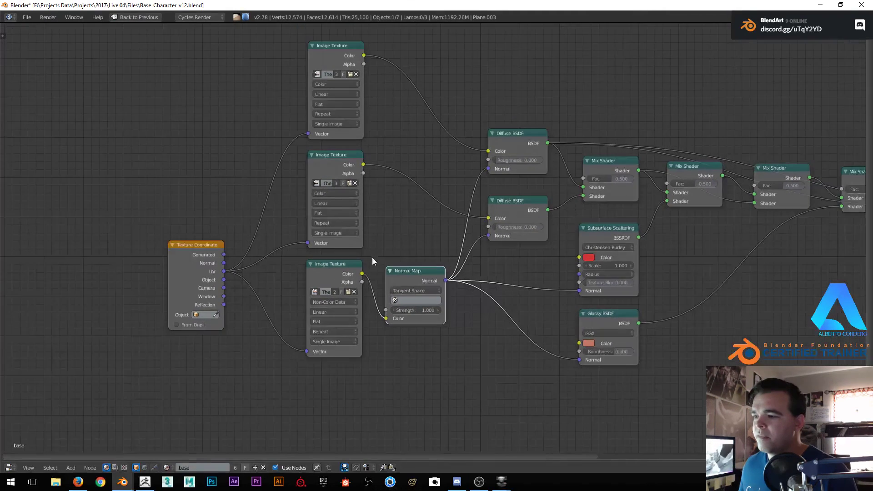
{"action": "left_click", "coordinate": [339, 268]}
{"action": "left_click", "coordinate": [421, 271]}
{"action": "middle_click_drag", "start_coordinate": [525, 211], "coordinate": [438, 222]}
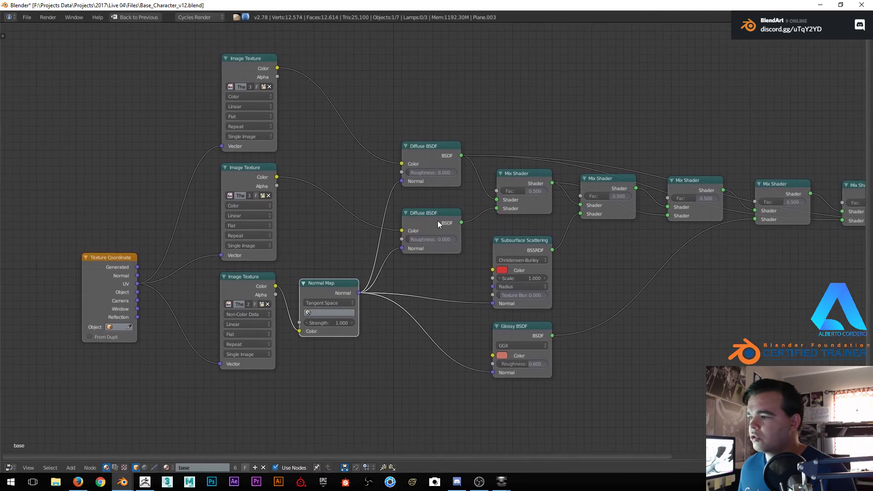
{"action": "middle_click_drag", "start_coordinate": [400, 246], "coordinate": [418, 235]}
{"action": "scroll", "coordinate": [403, 248], "scroll_direction": "up", "scroll_amount": 1}
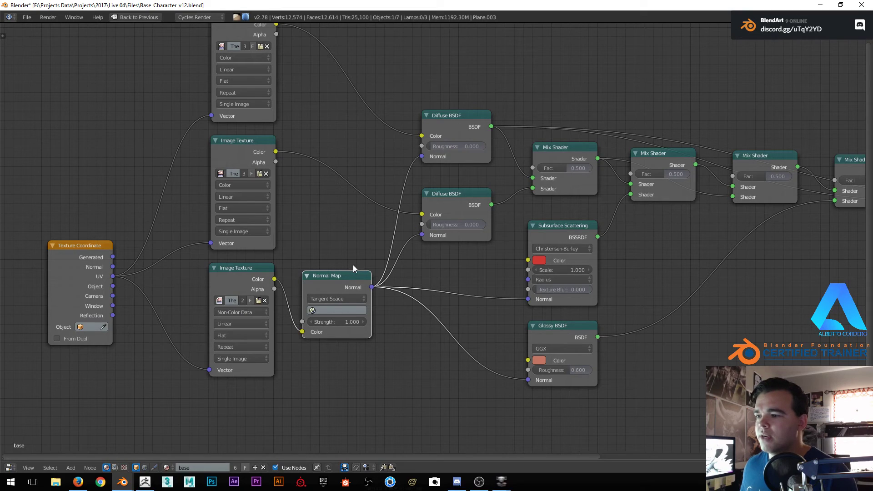
Examine the normal links into the Subsurface Scattering and Glossy BSDF nodes, and review the whole node tree
{"action": "left_click", "coordinate": [548, 227]}
{"action": "left_click", "coordinate": [552, 335]}
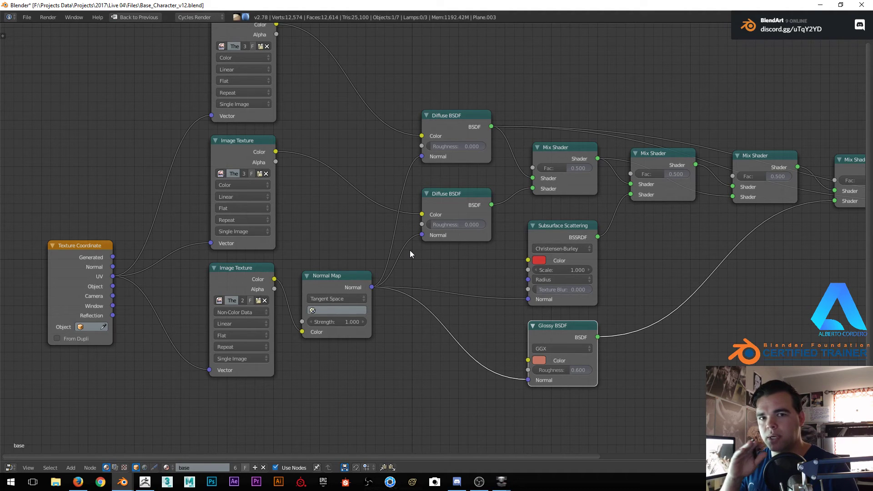
{"action": "scroll", "coordinate": [408, 250], "scroll_direction": "down", "scroll_amount": 3}
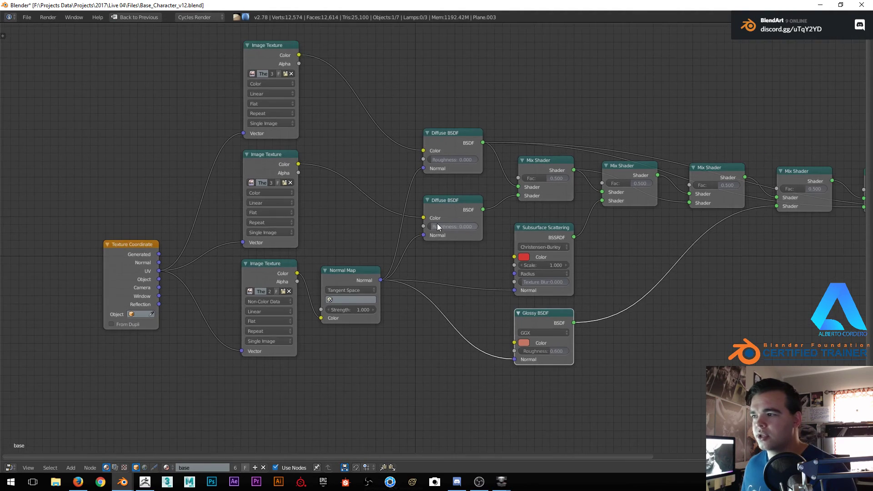
{"action": "scroll", "coordinate": [354, 214], "scroll_direction": "down", "scroll_amount": 2}
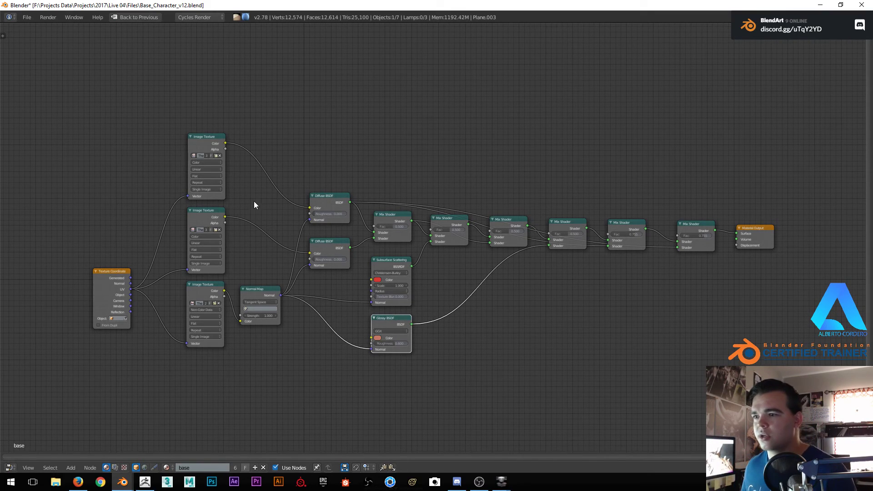
Restore the split layout, maximize the rendered viewport and inspect the skin on the head up close
{"action": "key", "text": "shift+space"}
{"action": "scroll", "coordinate": [222, 198], "scroll_direction": "up", "scroll_amount": 5}
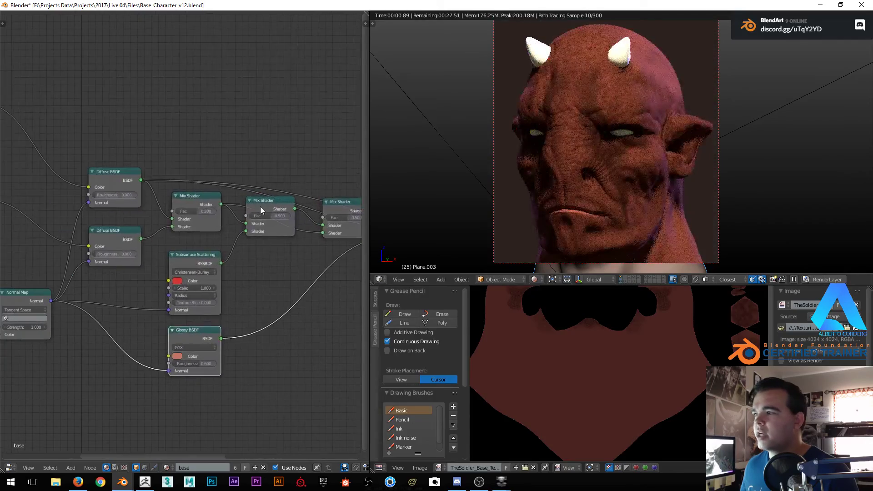
{"action": "key", "text": "shift+space"}
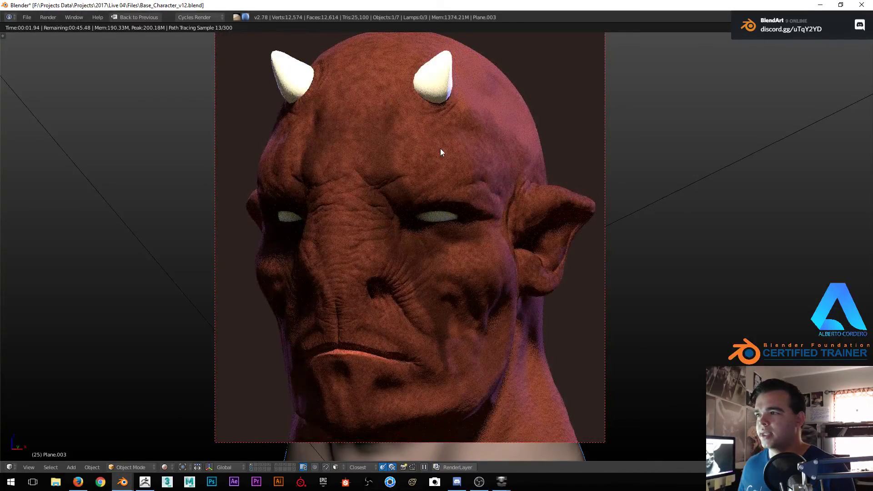
{"action": "middle_click_drag", "start_coordinate": [484, 116], "coordinate": [491, 126], "text": "shift"}
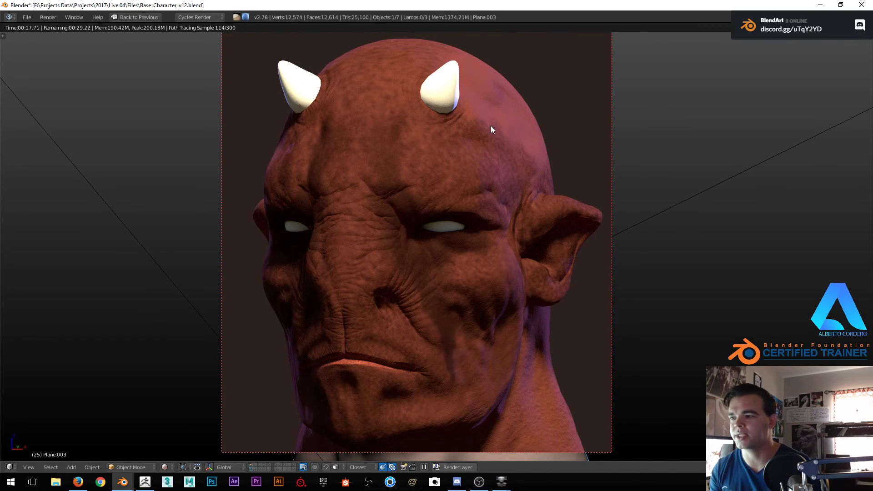
{"action": "scroll", "coordinate": [498, 127], "scroll_direction": "down", "scroll_amount": 2}
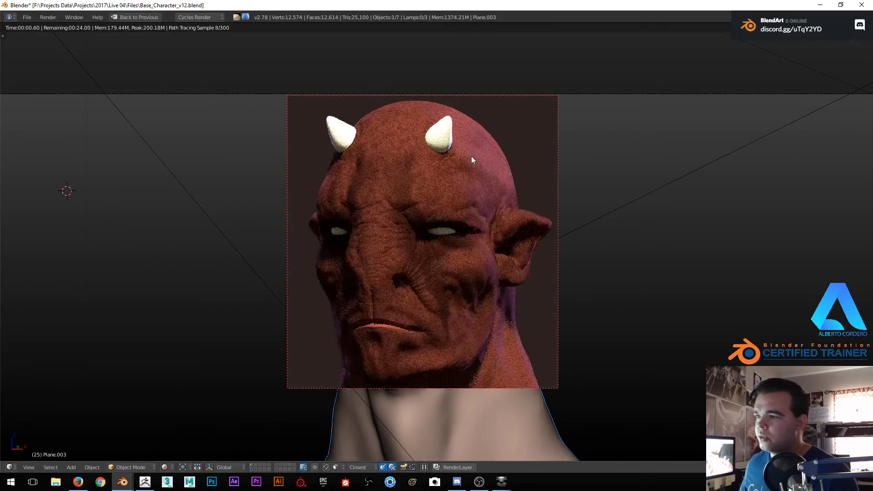
{"action": "scroll", "coordinate": [471, 158], "scroll_direction": "up", "scroll_amount": 2}
{"action": "middle_click_drag", "start_coordinate": [467, 175], "coordinate": [382, 180], "text": "shift"}
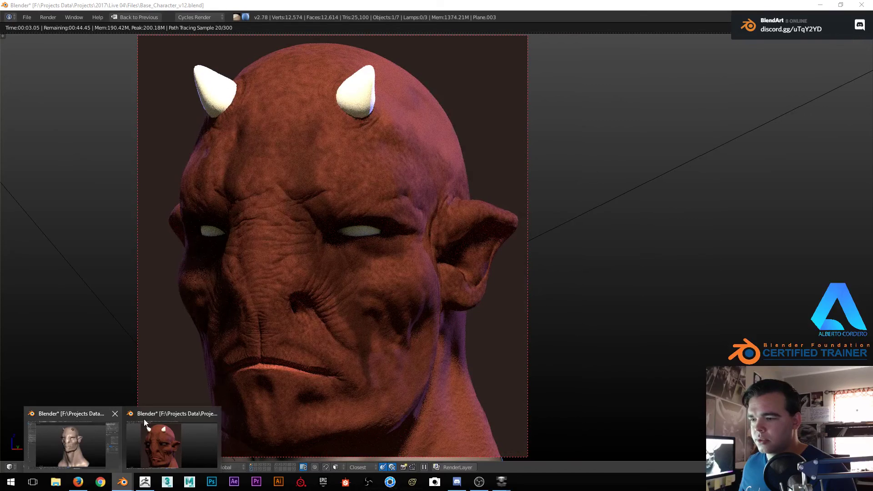
Switch the bust's viewport to solid shading and restore the split layout with the node and image editors
{"action": "key", "text": "shift+z"}
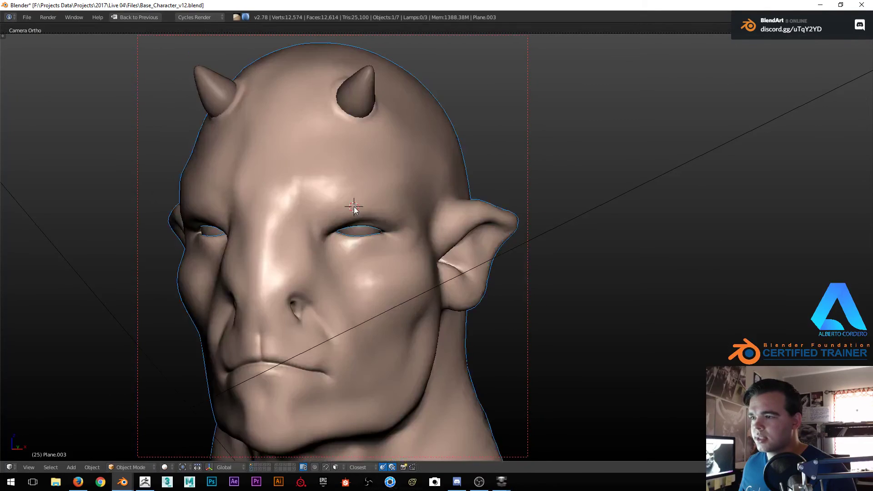
{"action": "scroll", "coordinate": [354, 208], "scroll_direction": "down", "scroll_amount": 2}
{"action": "middle_click_drag", "start_coordinate": [376, 236], "coordinate": [359, 200], "text": "shift"}
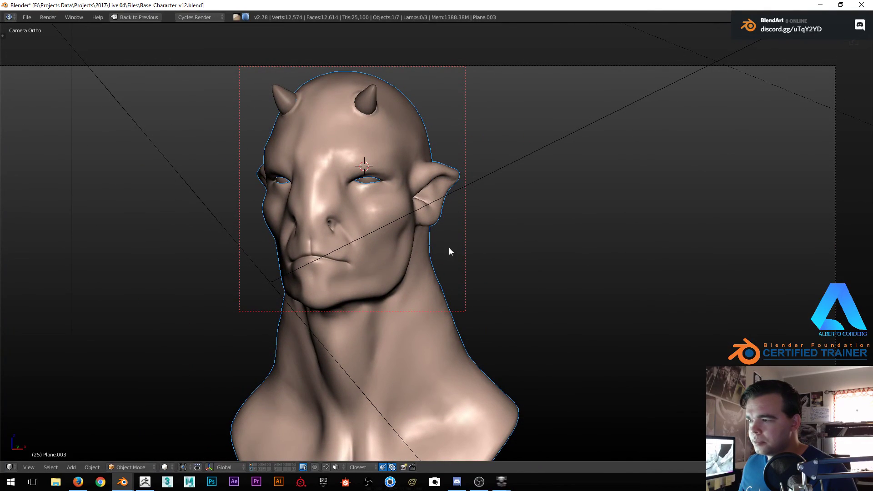
{"action": "key", "text": "ctrl+Up"}
{"action": "scroll", "coordinate": [485, 224], "scroll_direction": "down", "scroll_amount": 2}
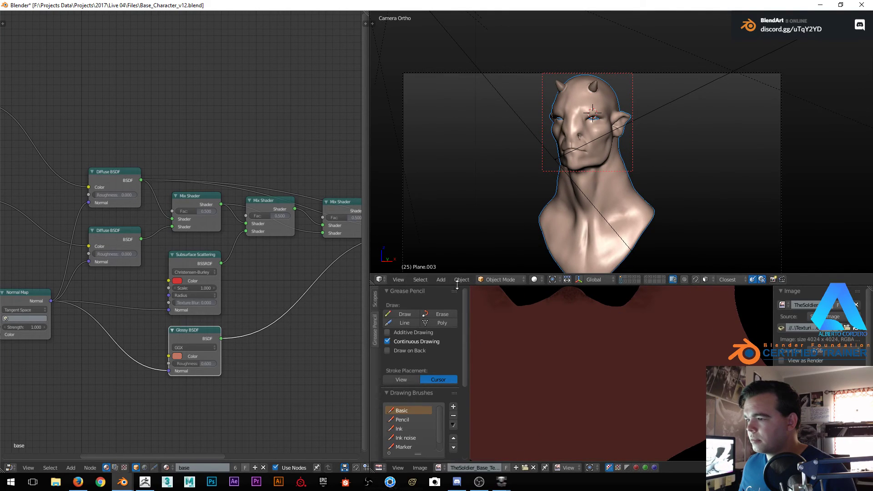
Enlarge the image editor and examine the painted face area of the base texture
{"action": "left_click_drag", "start_coordinate": [456, 285], "coordinate": [457, 179]}
{"action": "scroll", "coordinate": [583, 249], "scroll_direction": "down", "scroll_amount": 3}
{"action": "scroll", "coordinate": [588, 300], "scroll_direction": "up", "scroll_amount": 5}
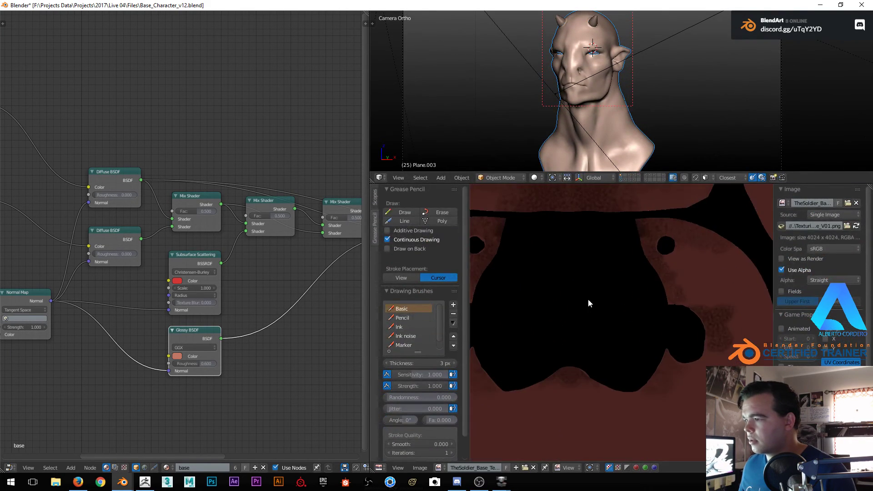
{"action": "middle_click_drag", "start_coordinate": [588, 299], "coordinate": [602, 441]}
{"action": "middle_click_drag", "start_coordinate": [612, 277], "coordinate": [659, 422]}
{"action": "scroll", "coordinate": [643, 364], "scroll_direction": "up", "scroll_amount": 2}
{"action": "middle_click_drag", "start_coordinate": [619, 351], "coordinate": [588, 222]}
{"action": "scroll", "coordinate": [588, 219], "scroll_direction": "down", "scroll_amount": 3}
{"action": "middle_click_drag", "start_coordinate": [586, 191], "coordinate": [590, 236]}
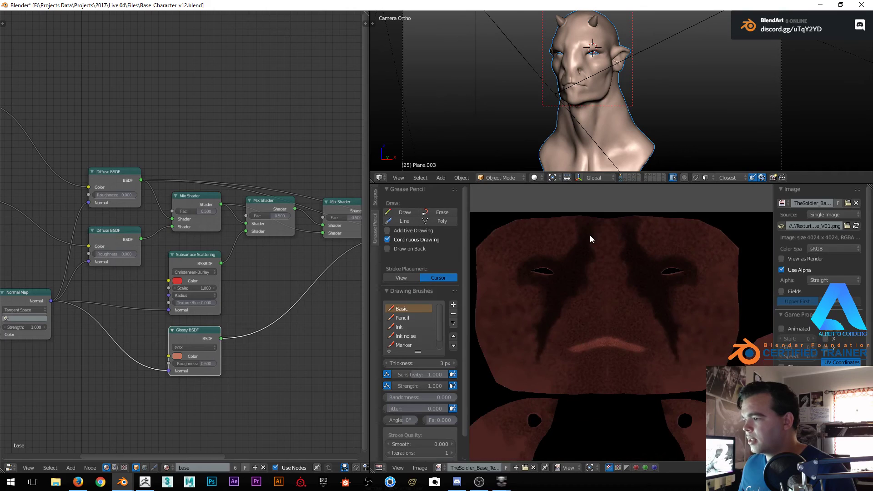
{"action": "scroll", "coordinate": [620, 281], "scroll_direction": "down", "scroll_amount": 1}
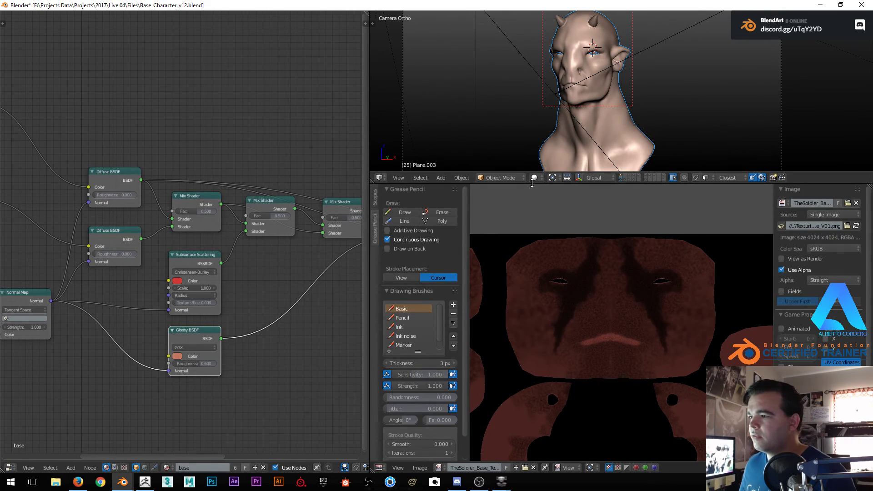
Give the 3D viewport more height, frame the head and turn rendered shading back on
{"action": "left_click_drag", "start_coordinate": [531, 183], "coordinate": [540, 222]}
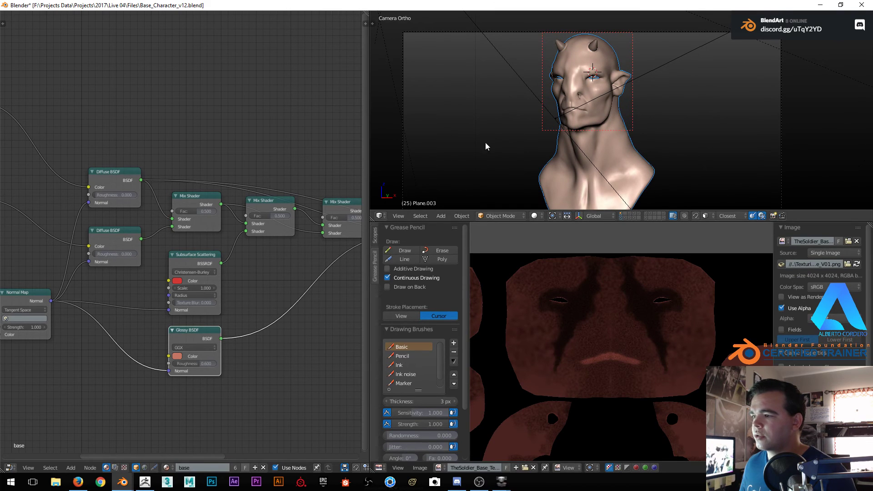
{"action": "scroll", "coordinate": [606, 119], "scroll_direction": "up", "scroll_amount": 3}
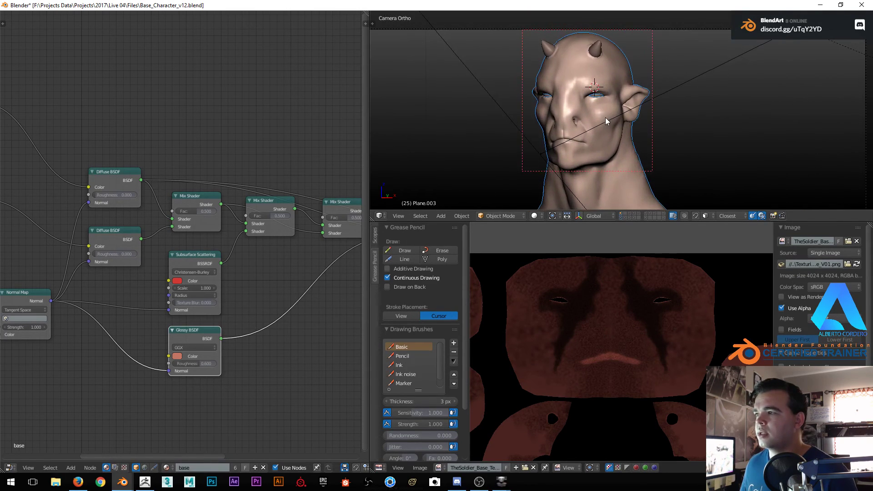
{"action": "scroll", "coordinate": [612, 122], "scroll_direction": "up", "scroll_amount": 1}
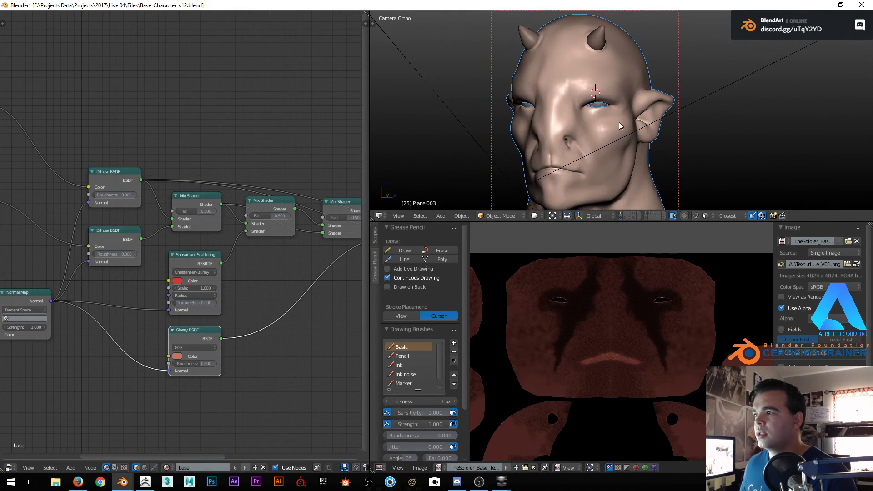
{"action": "key", "text": "shift+z"}
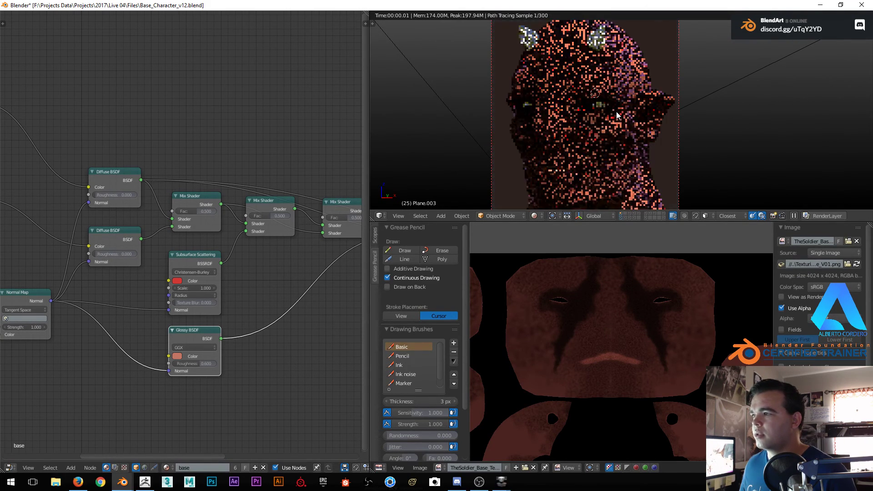
Review the node links from the image textures through the diffuse, subsurface and glossy shaders to the Mix Shaders
{"action": "scroll", "coordinate": [182, 169], "scroll_direction": "down", "scroll_amount": 2}
{"action": "middle_click_drag", "start_coordinate": [144, 152], "coordinate": [142, 183]}
{"action": "middle_click_drag", "start_coordinate": [230, 169], "coordinate": [125, 143]}
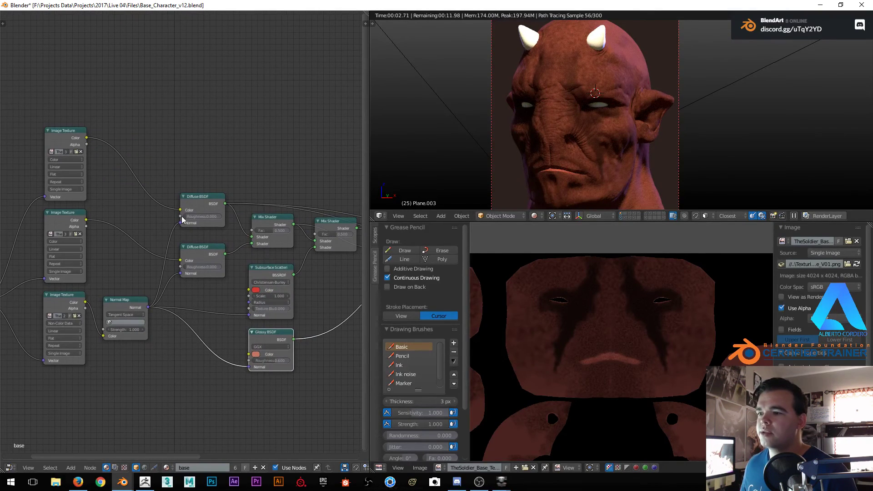
{"action": "middle_click_drag", "start_coordinate": [253, 187], "coordinate": [161, 178]}
{"action": "mouse_move", "coordinate": [291, 224]}
{"action": "middle_mouse_down"}
{"action": "mouse_move", "coordinate": [211, 211]}
{"action": "mouse_move", "coordinate": [167, 237]}
{"action": "middle_mouse_up"}
{"action": "scroll", "coordinate": [187, 220], "scroll_direction": "up", "scroll_amount": 2}
{"action": "middle_click_drag", "start_coordinate": [30, 246], "coordinate": [149, 221]}
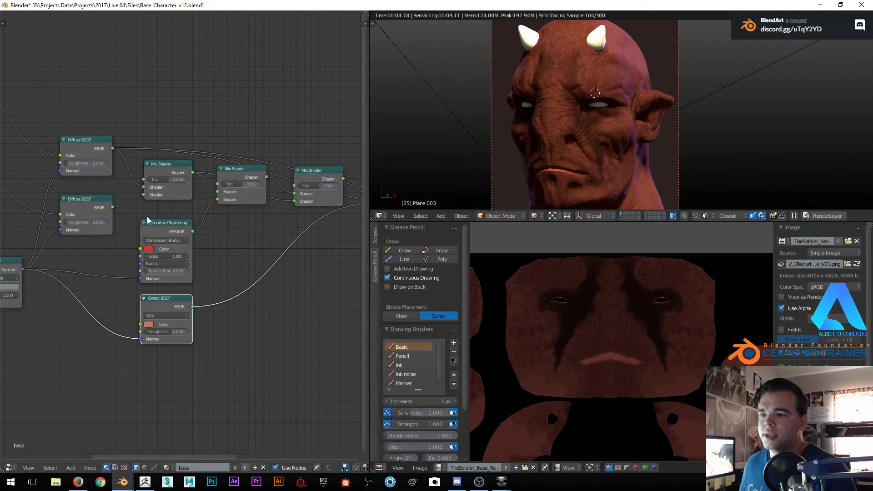
Maximize the rendered viewport and redraw the render border around the whole bust, from horns to chest
{"action": "key", "text": "shift+space"}
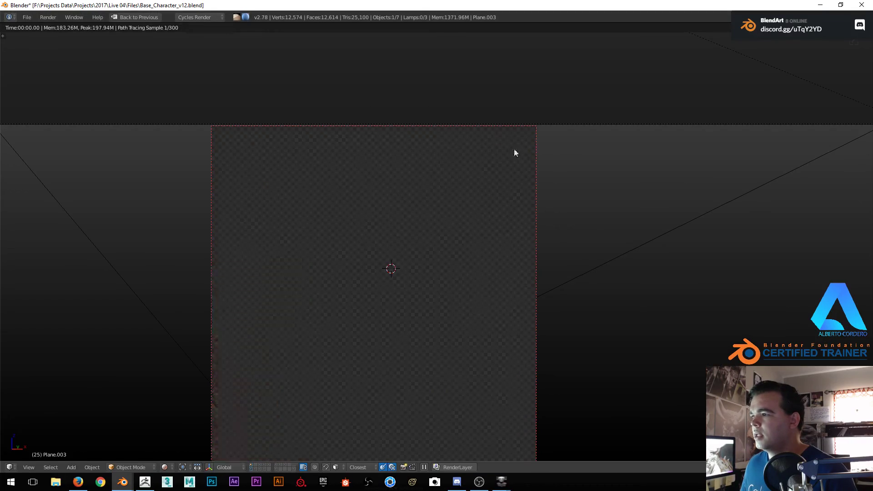
{"action": "scroll", "coordinate": [353, 225], "scroll_direction": "down", "scroll_amount": 5}
{"action": "middle_click_drag", "start_coordinate": [356, 236], "coordinate": [372, 128], "text": "shift"}
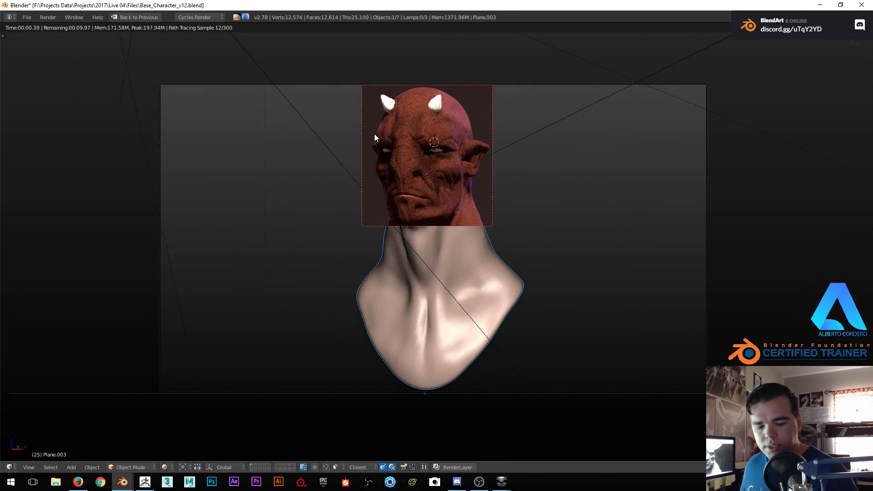
{"action": "key", "text": "ctrl+b"}
{"action": "left_click_drag", "start_coordinate": [347, 69], "coordinate": [536, 397]}
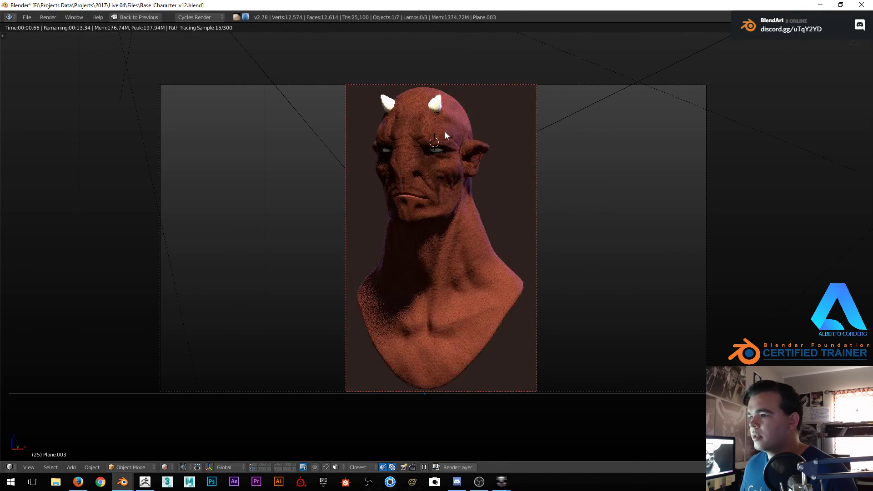
{"action": "scroll", "coordinate": [444, 132], "scroll_direction": "up", "scroll_amount": 2}
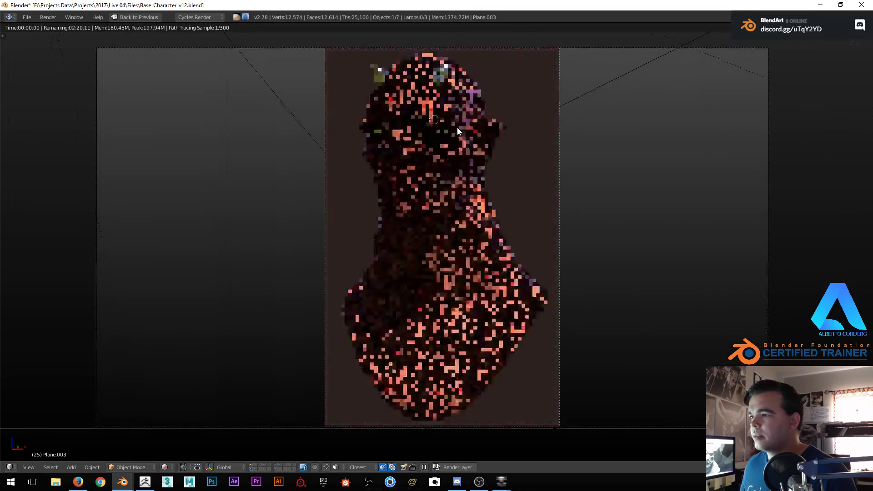
{"action": "scroll", "coordinate": [457, 127], "scroll_direction": "up", "scroll_amount": 1}
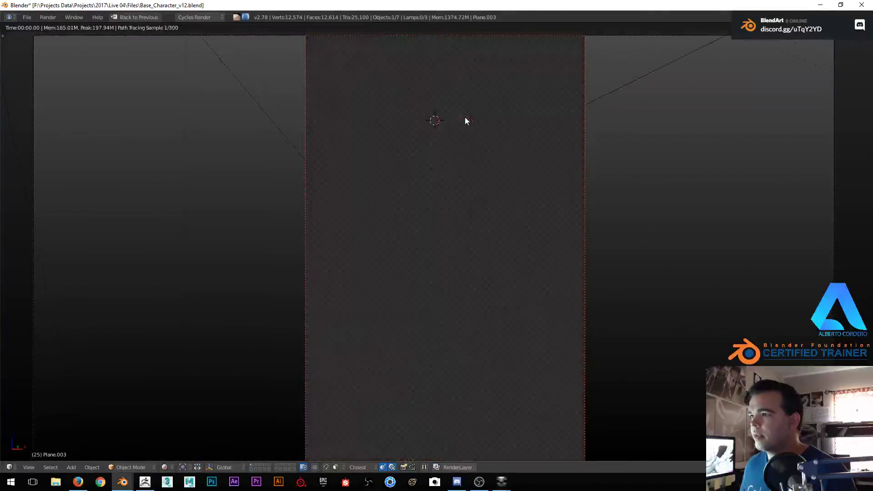
{"action": "middle_click_drag", "start_coordinate": [465, 118], "coordinate": [462, 129], "text": "shift"}
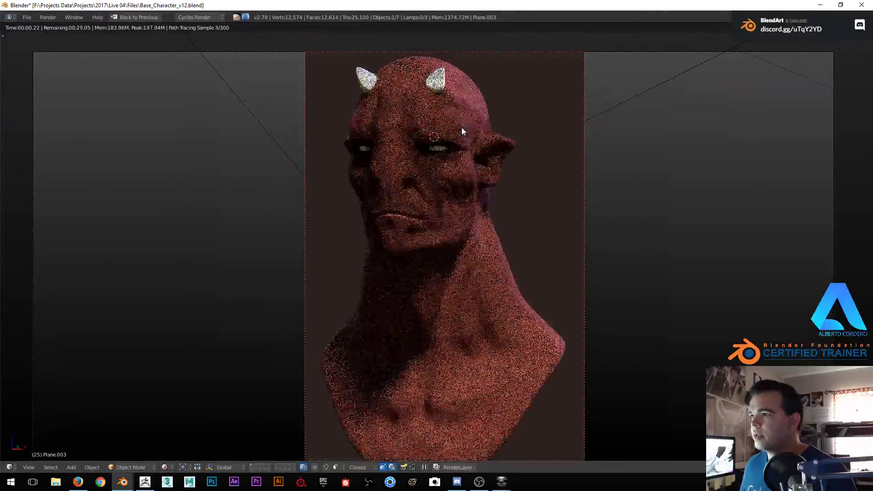